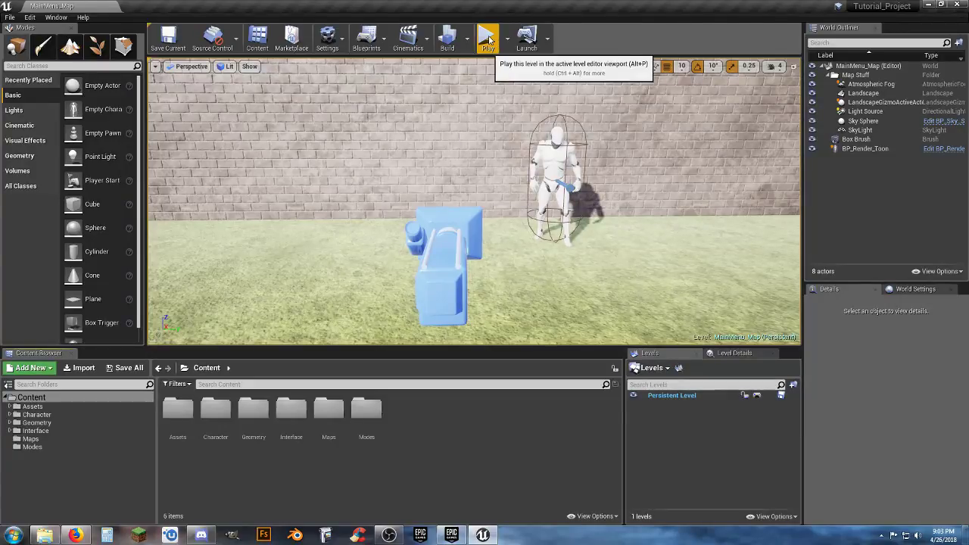
# Play the main menu map in the editor, start the game, and run the character onto the white pain pad in Level 01
pyautogui.click(489, 40)
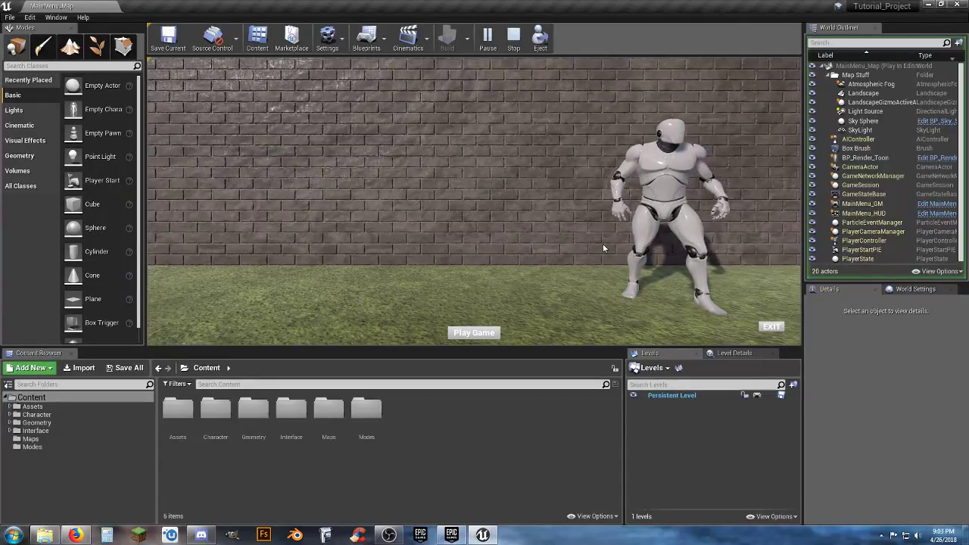
pyautogui.click(479, 333)
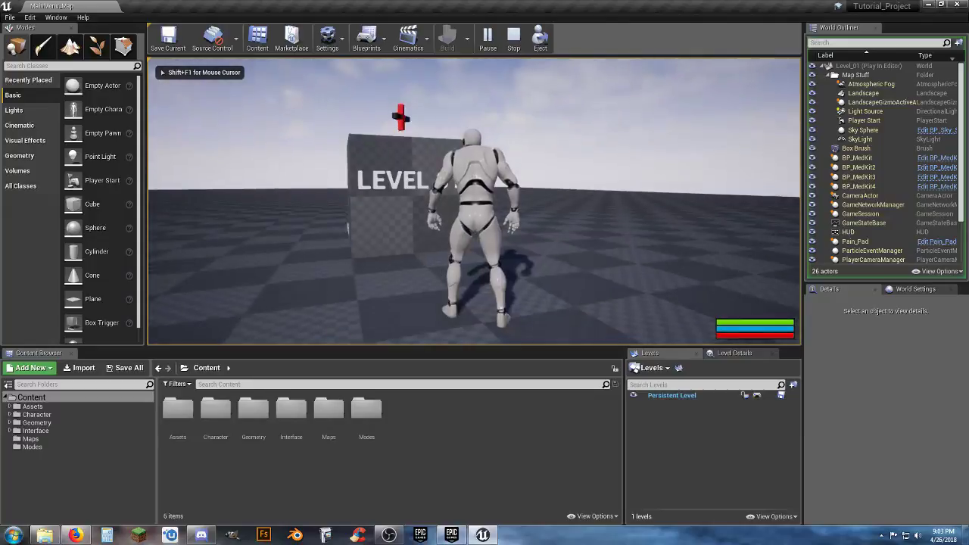
pyautogui.press('w')
pyautogui.press('space')
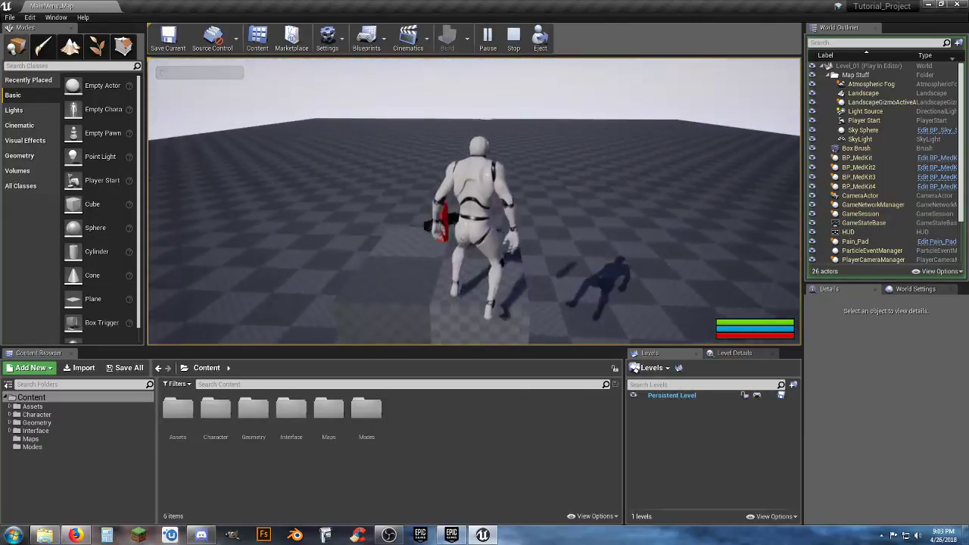
pyautogui.press('w')
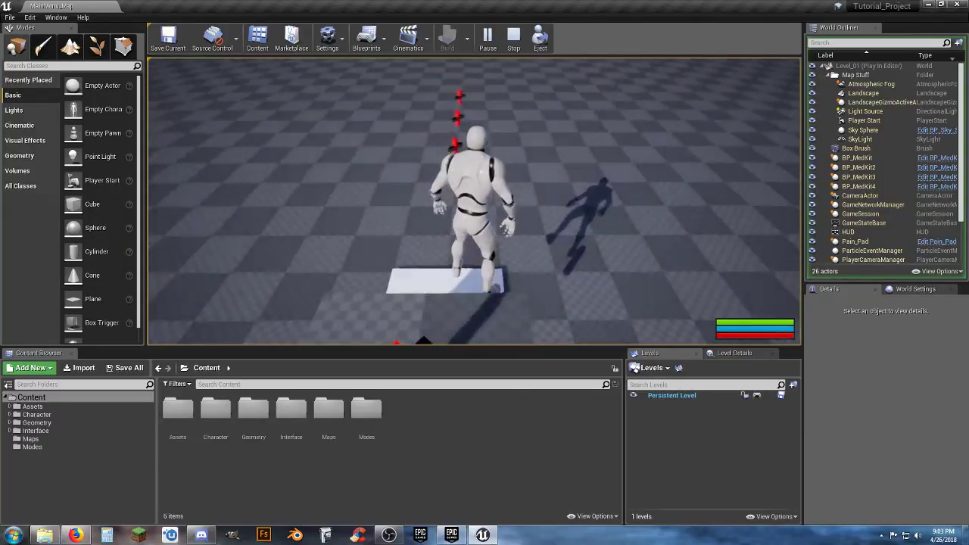
pyautogui.press('w')
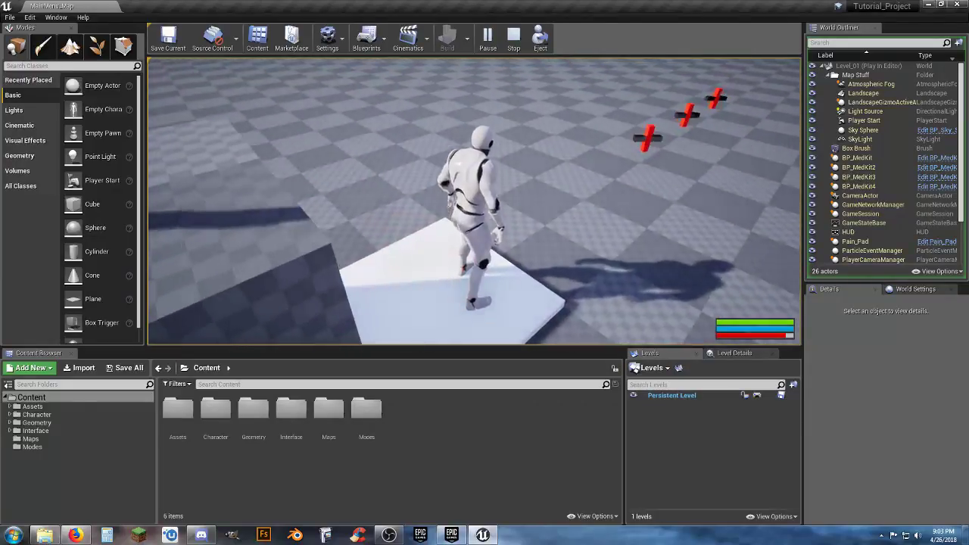
pyautogui.press('s')
pyautogui.press('w')
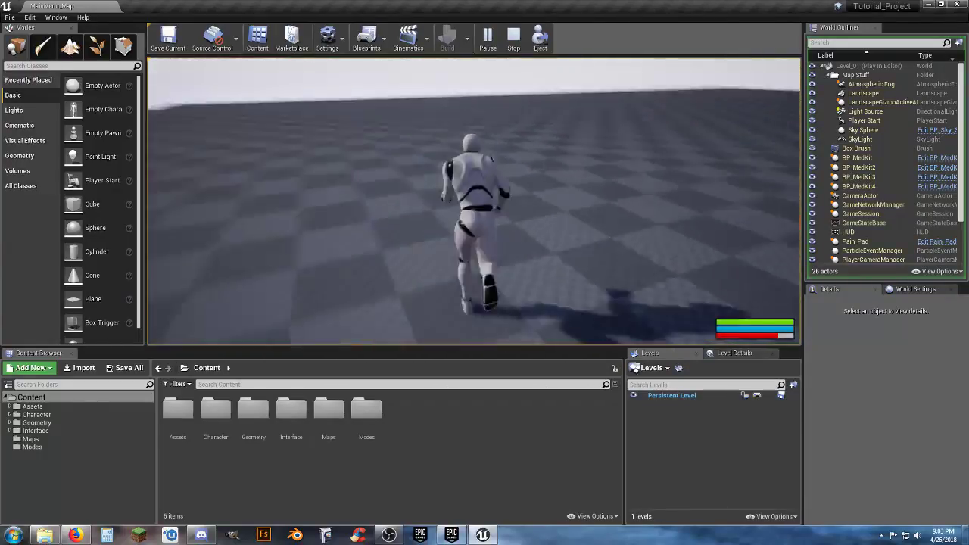
# Run and jump the character from the pain pad to the row of floor med kits to test the health pickup
pyautogui.press('d')
pyautogui.press('space')
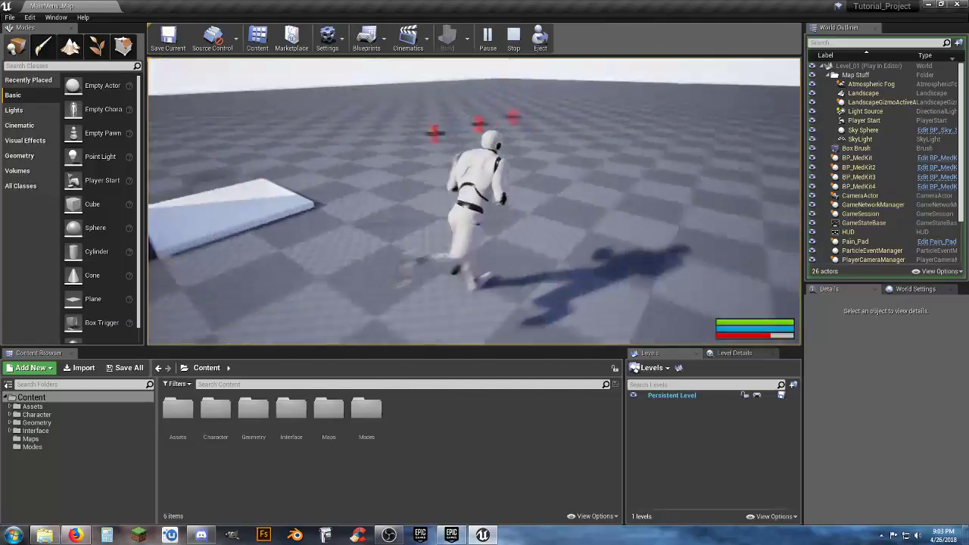
pyautogui.press('w')
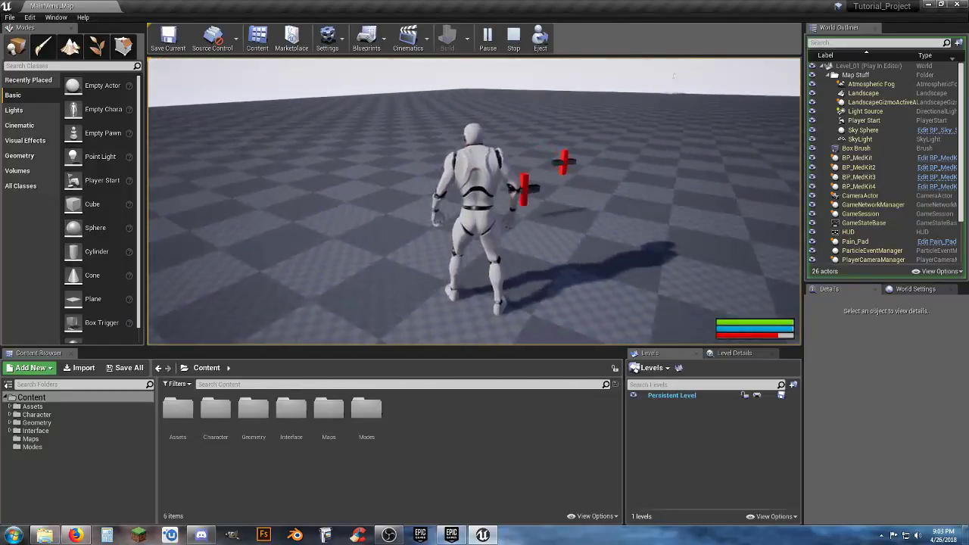
pyautogui.press('w')
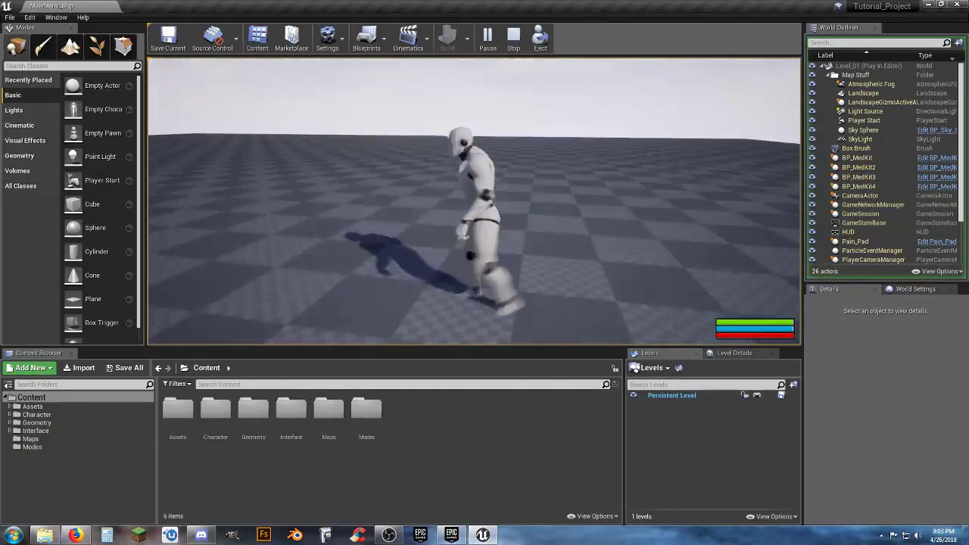
# Run the character around the block, white pad and floor med kits in Level 01 to examine the three status bars over time
pyautogui.press('d')
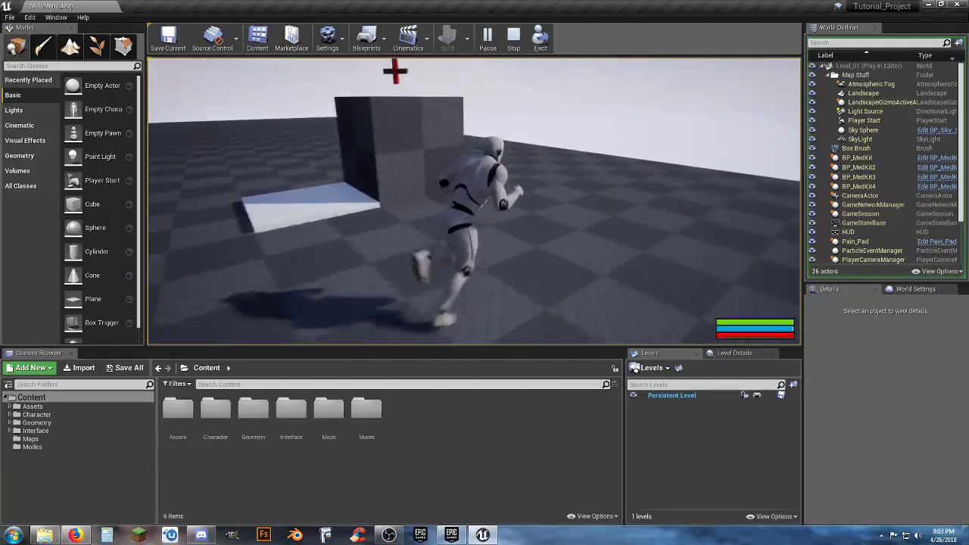
pyautogui.press('w')
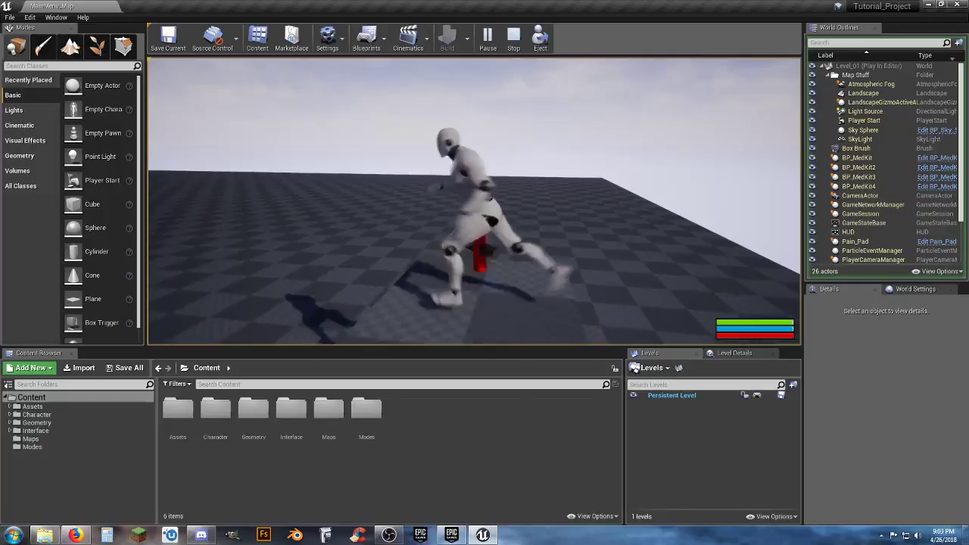
pyautogui.press('w')
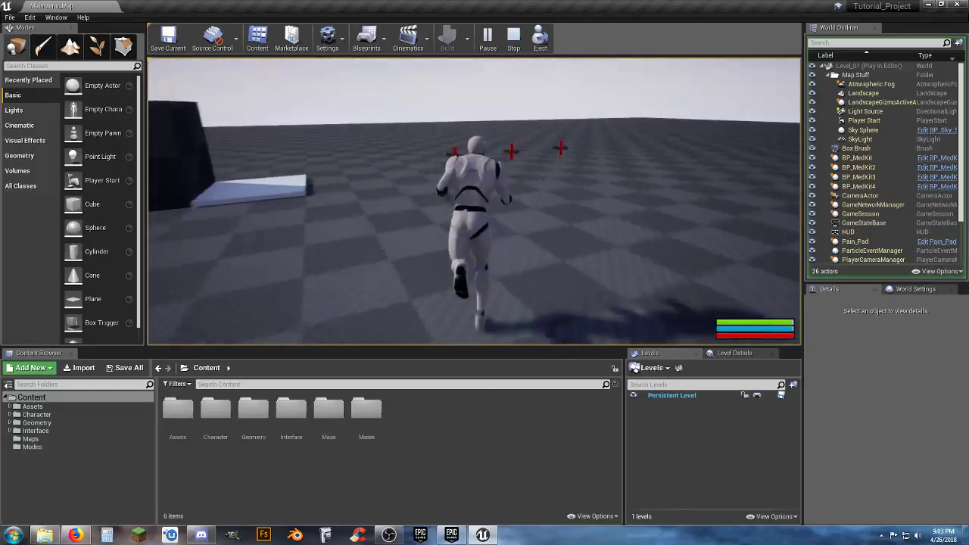
pyautogui.press('w')
pyautogui.press('w')
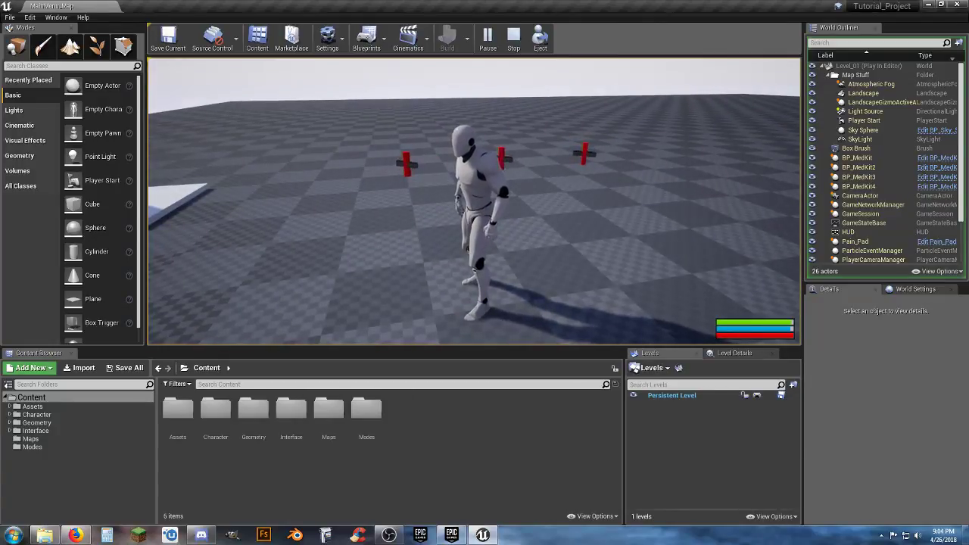
pyautogui.press('a')
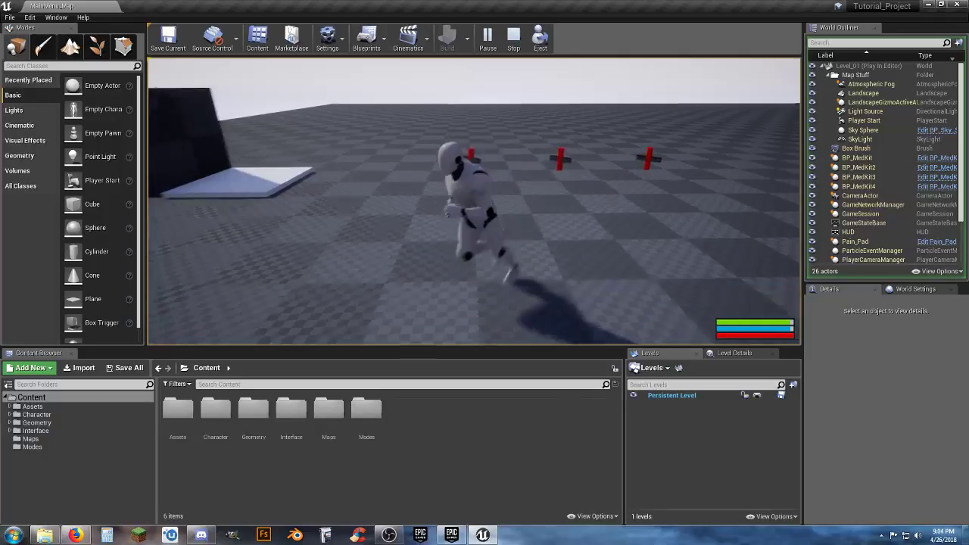
pyautogui.press('s')
pyautogui.press('d')
pyautogui.press('w')
pyautogui.press('a')
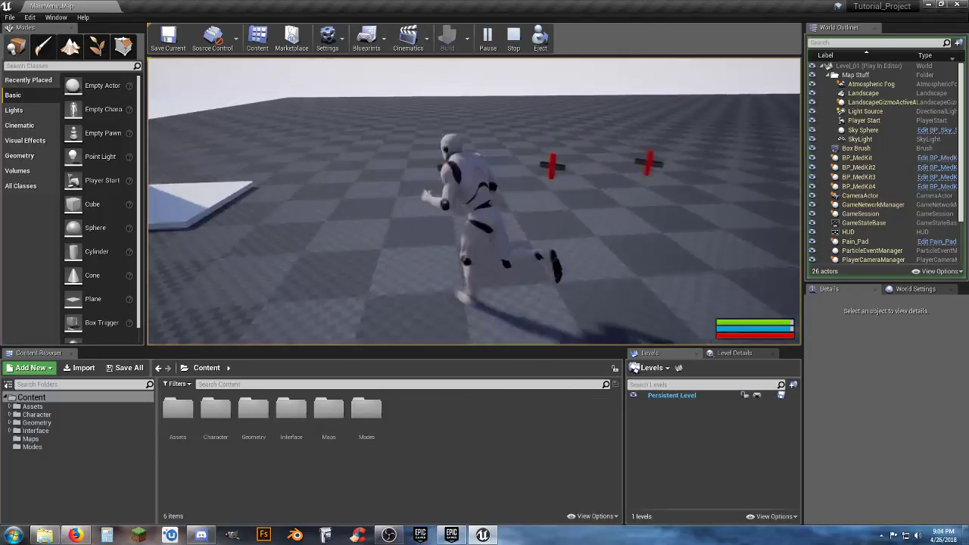
pyautogui.press('w')
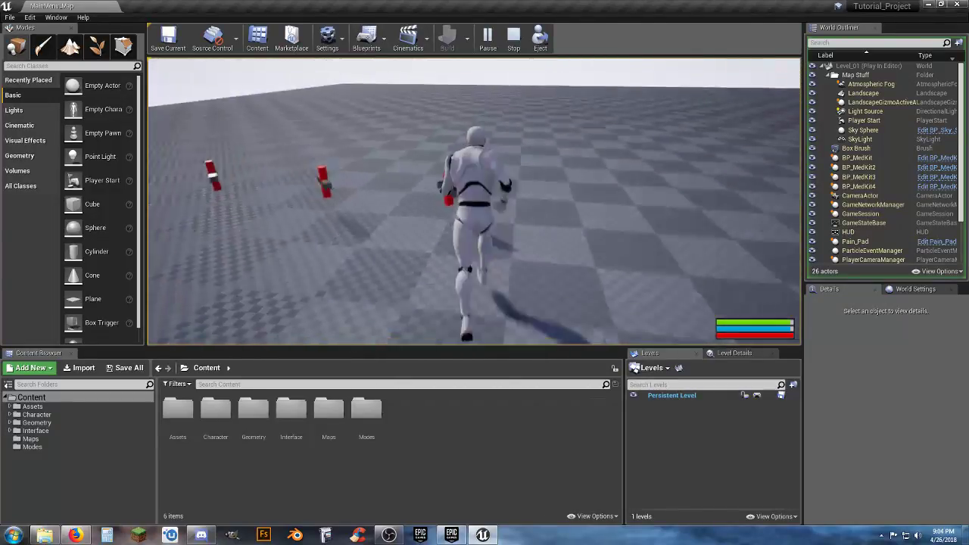
pyautogui.press('a')
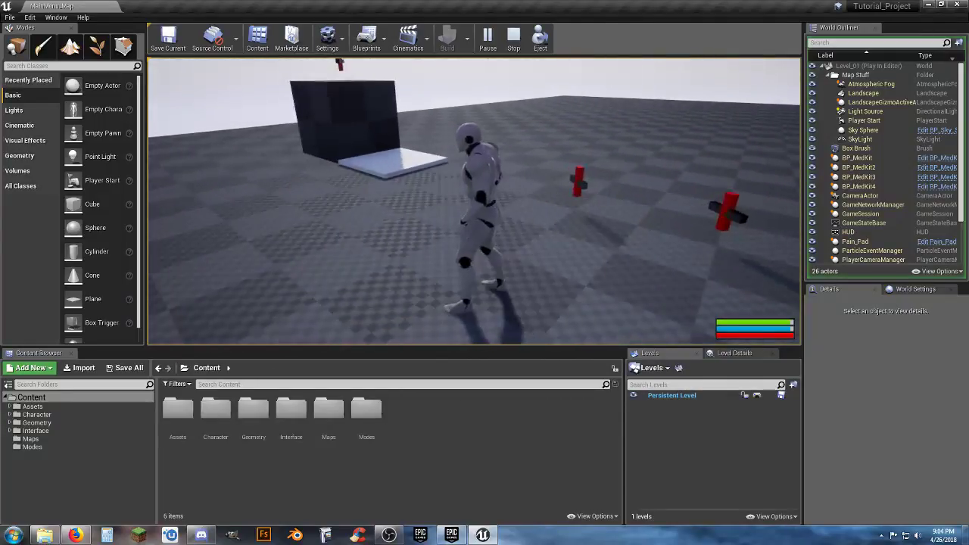
pyautogui.press('w')
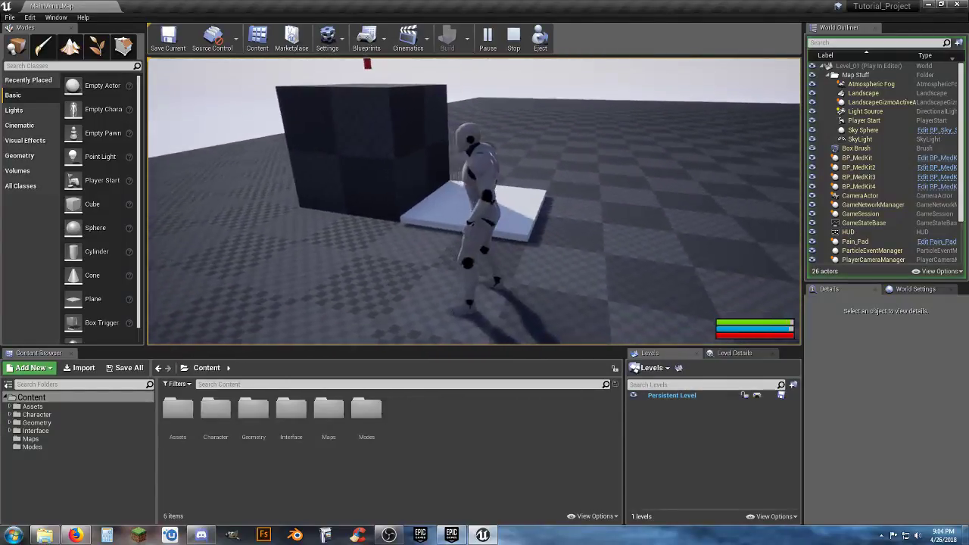
pyautogui.press('a')
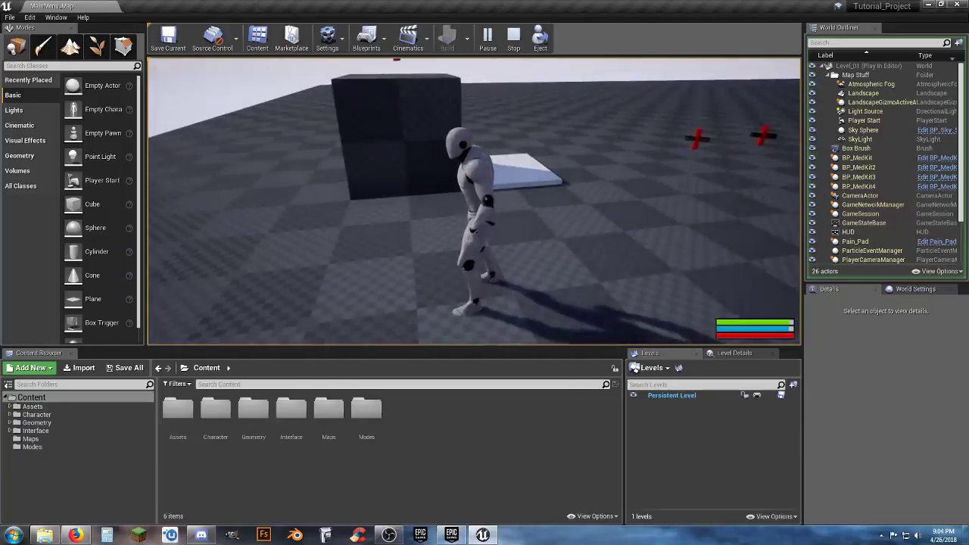
pyautogui.press('w')
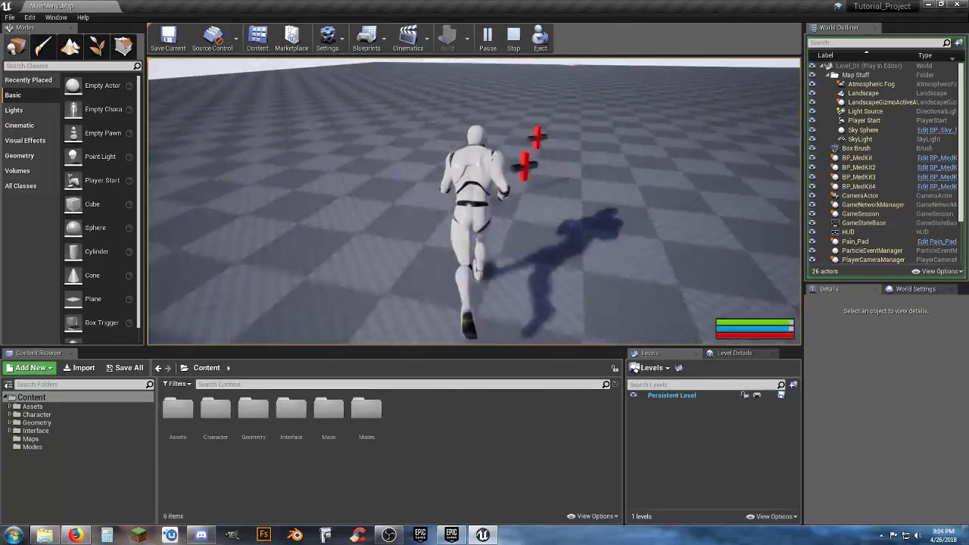
# Run the character onto the pad marked 2 to teleport to Level 02, and return through the pad marked 1
pyautogui.press('w')
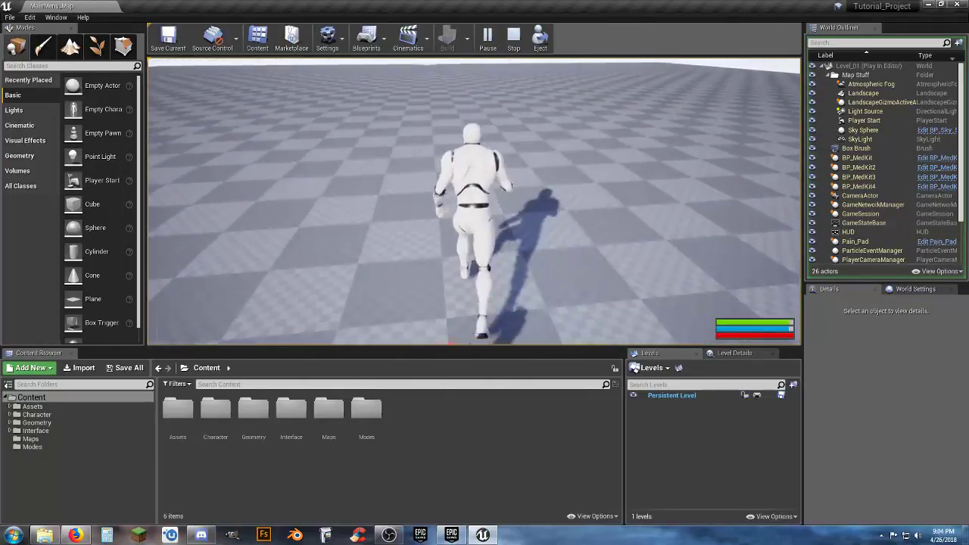
pyautogui.press('w')
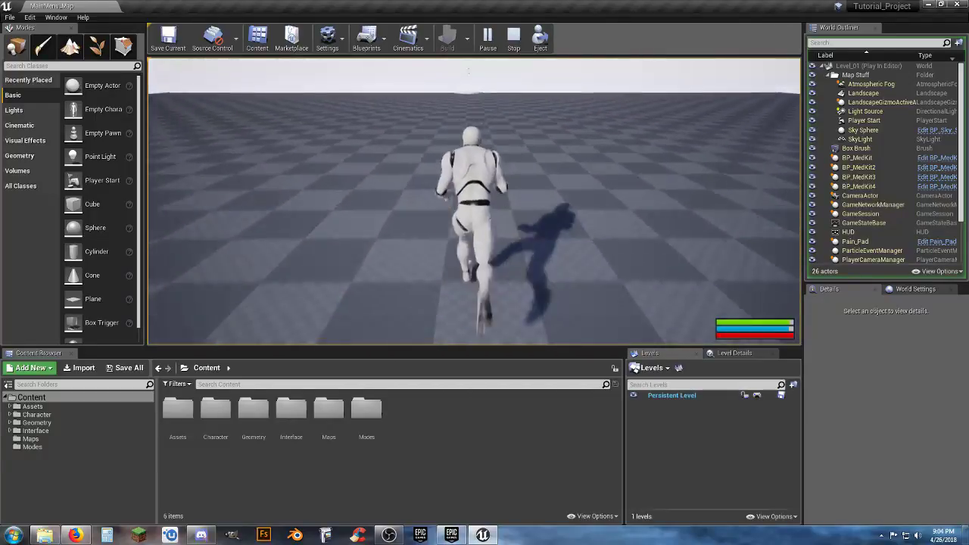
pyautogui.press('w')
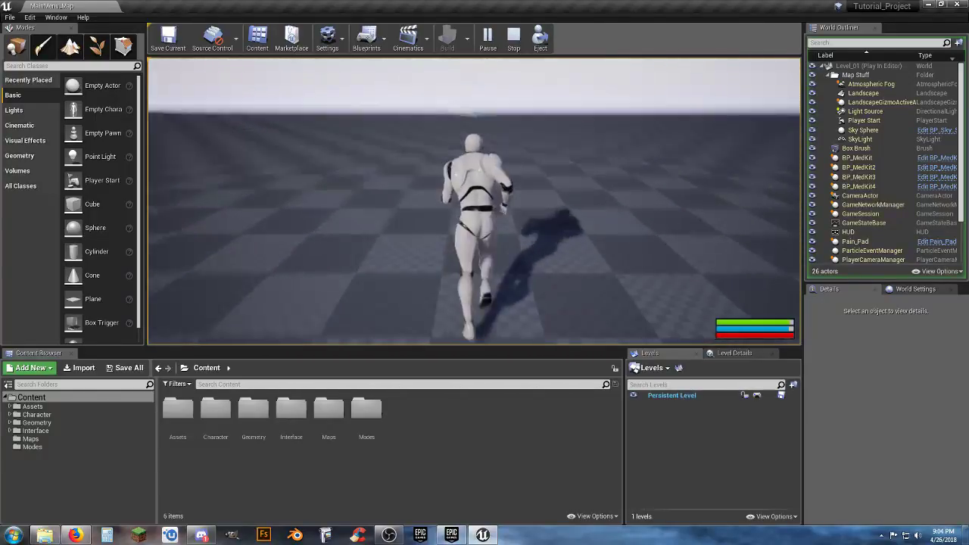
pyautogui.press('w')
pyautogui.press('d')
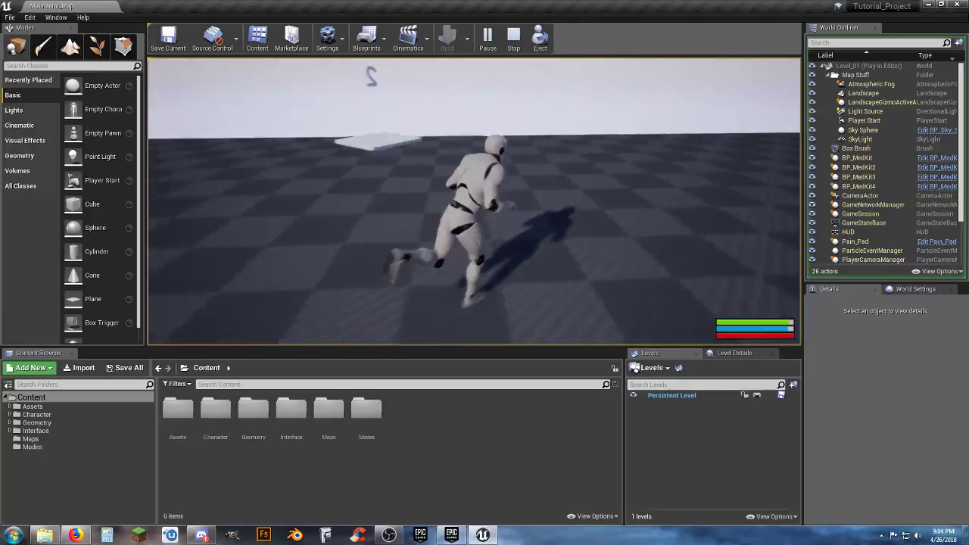
pyautogui.press('w')
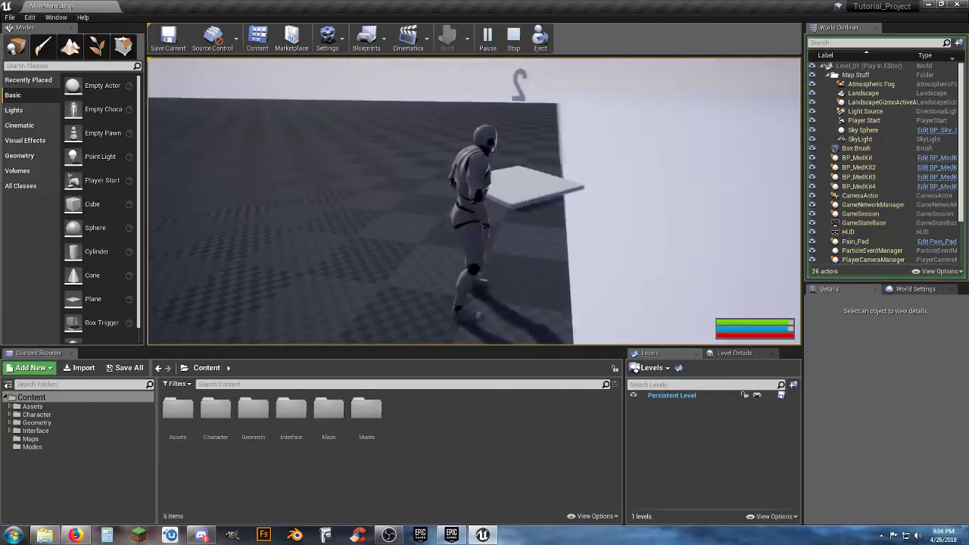
pyautogui.press('w')
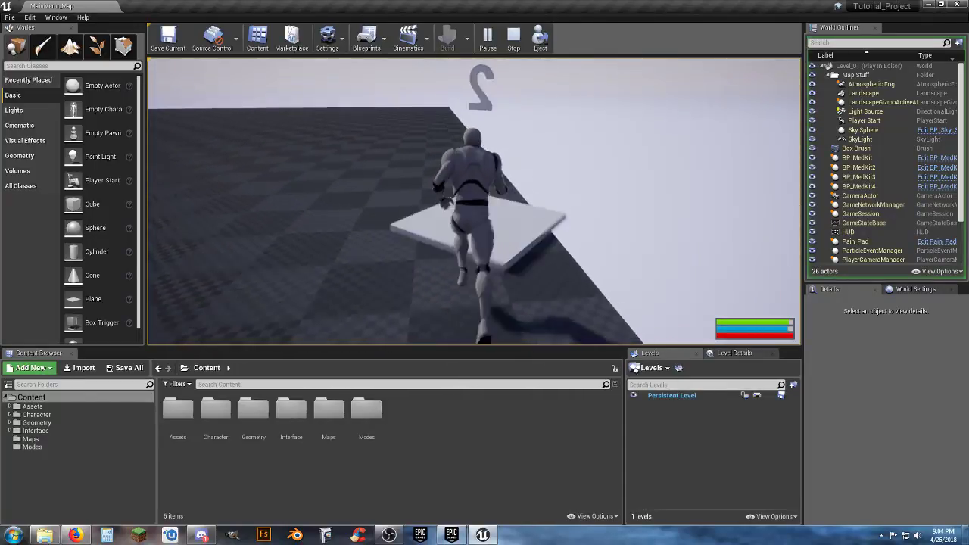
pyautogui.press('w')
pyautogui.press('w')
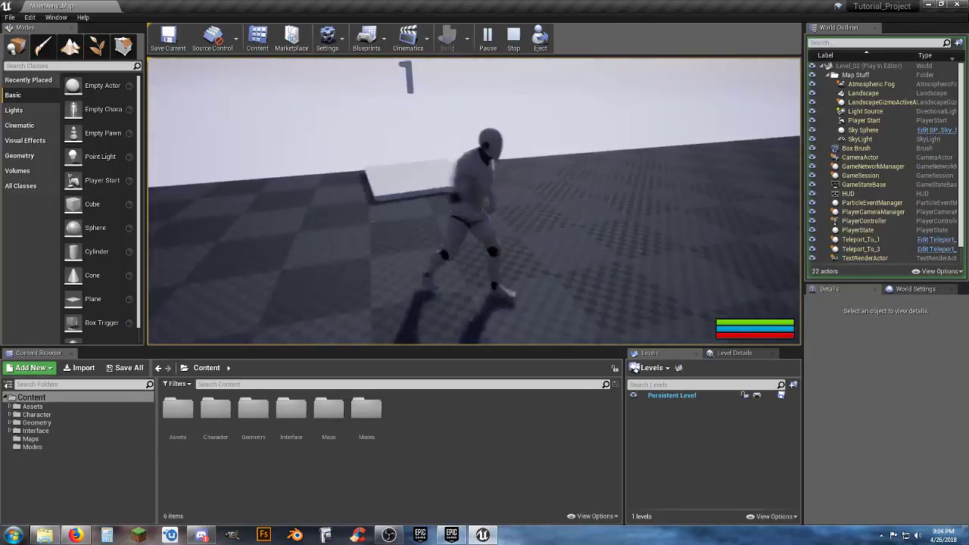
pyautogui.press('w')
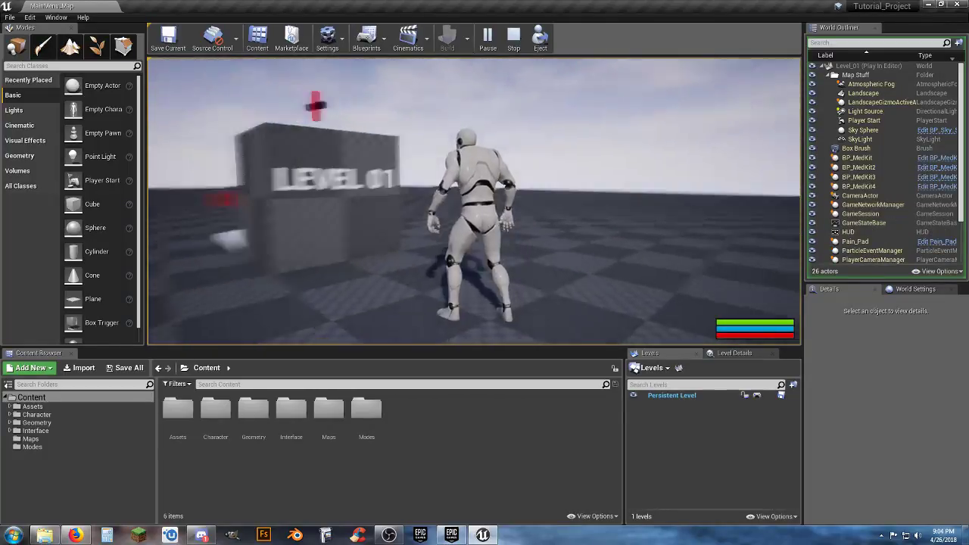
# Run the character around the Level 01 block and onto the pain pad to test its damage and fire effect
pyautogui.press('d')
pyautogui.press('s')
pyautogui.press('d')
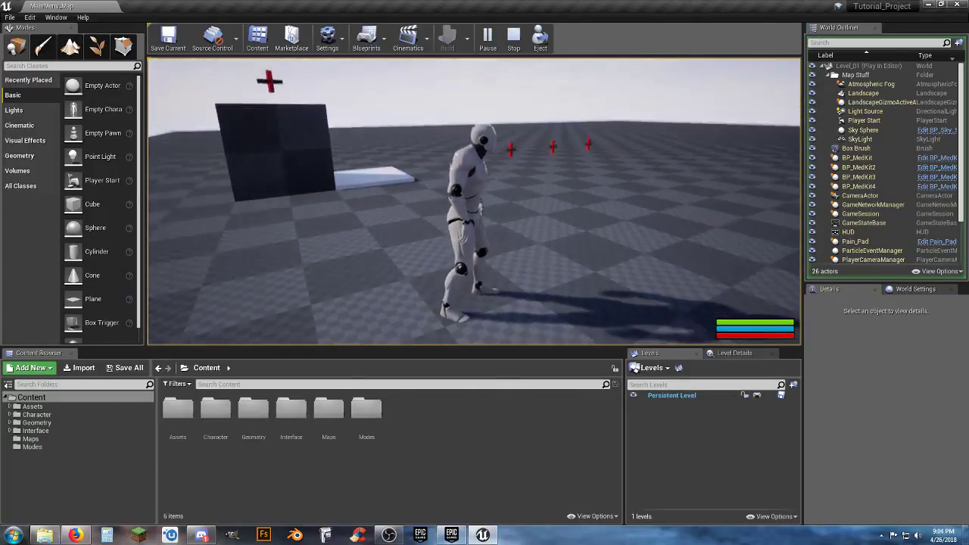
pyautogui.press('w')
pyautogui.press('a')
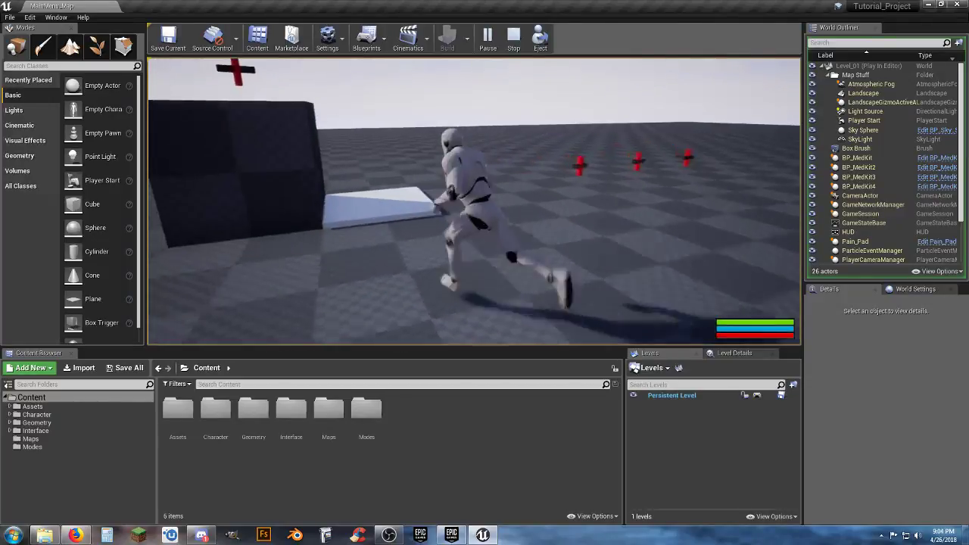
pyautogui.press('w')
pyautogui.press('d')
pyautogui.press('s')
pyautogui.press('a')
pyautogui.press('w')
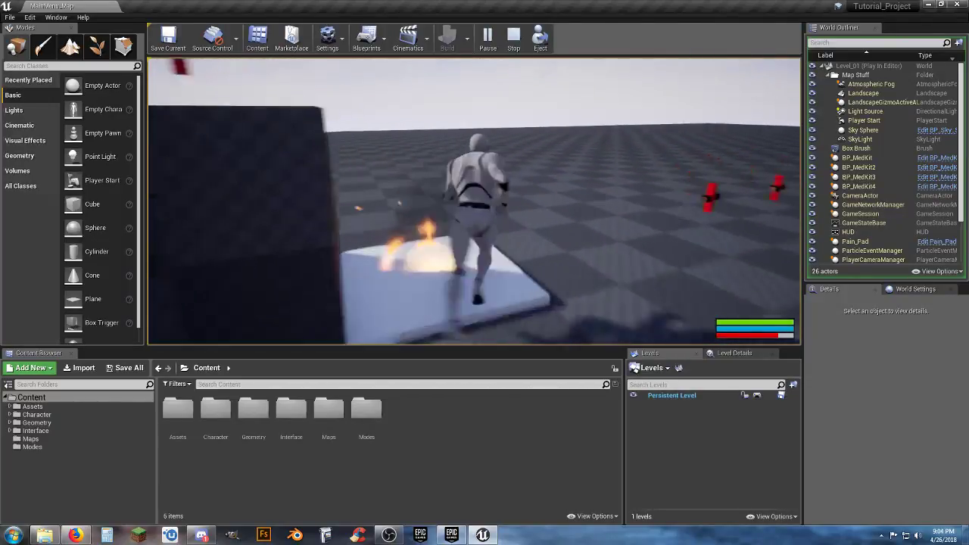
# Run the character through the floor med kits to test healing, and end the play session
pyautogui.press('d')
pyautogui.press('d')
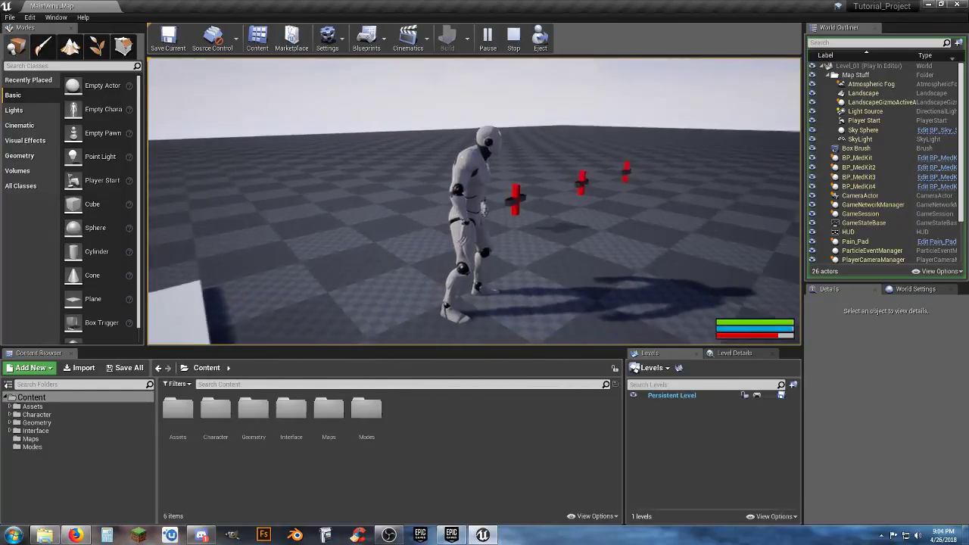
pyautogui.press('w')
pyautogui.press('d')
pyautogui.press('a')
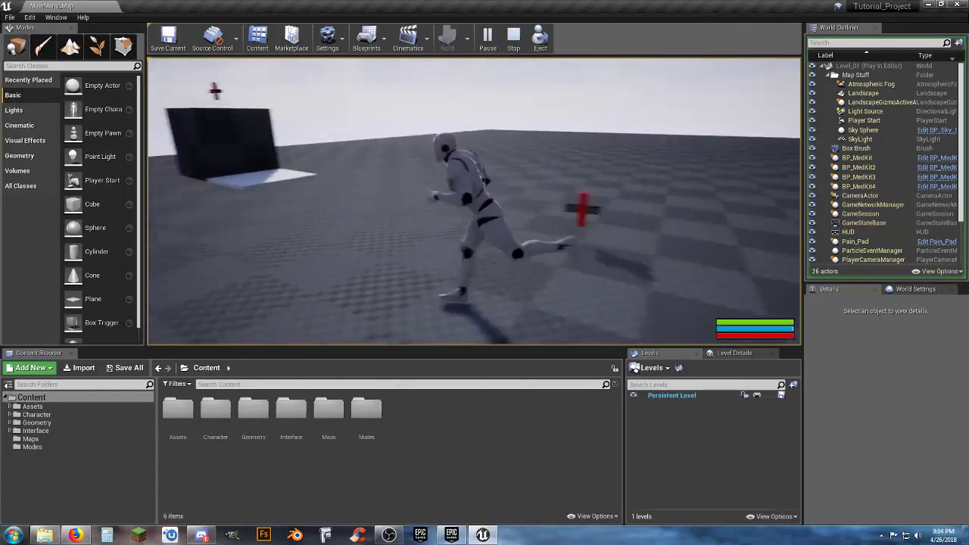
pyautogui.press('w')
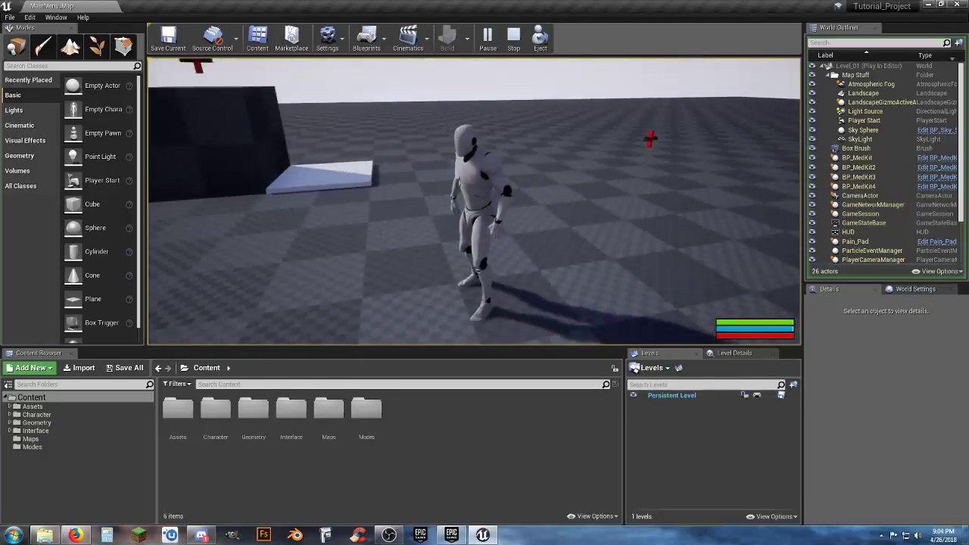
pyautogui.press('Escape')
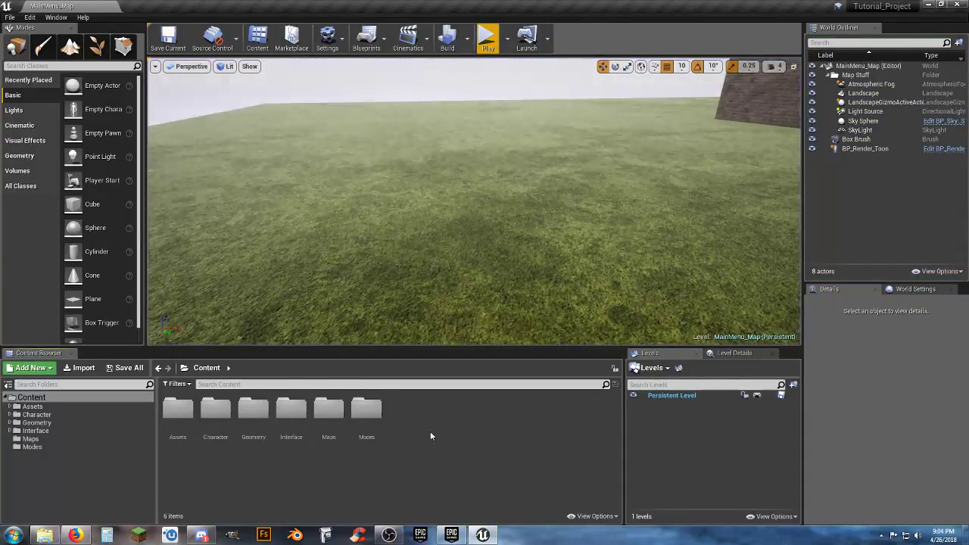
# Create a folder named Teleports inside the Assets/Blueprints folder
pyautogui.click(9, 407)
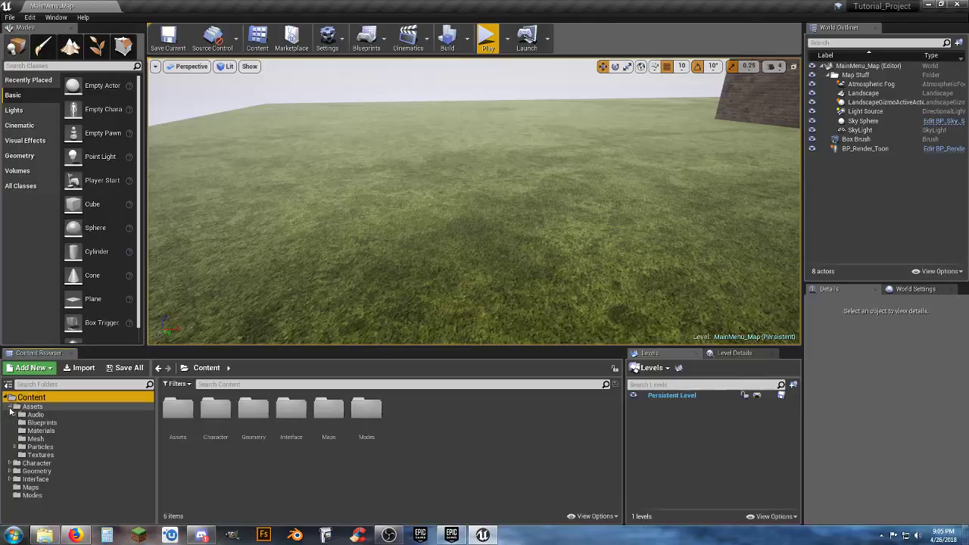
pyautogui.click(40, 423)
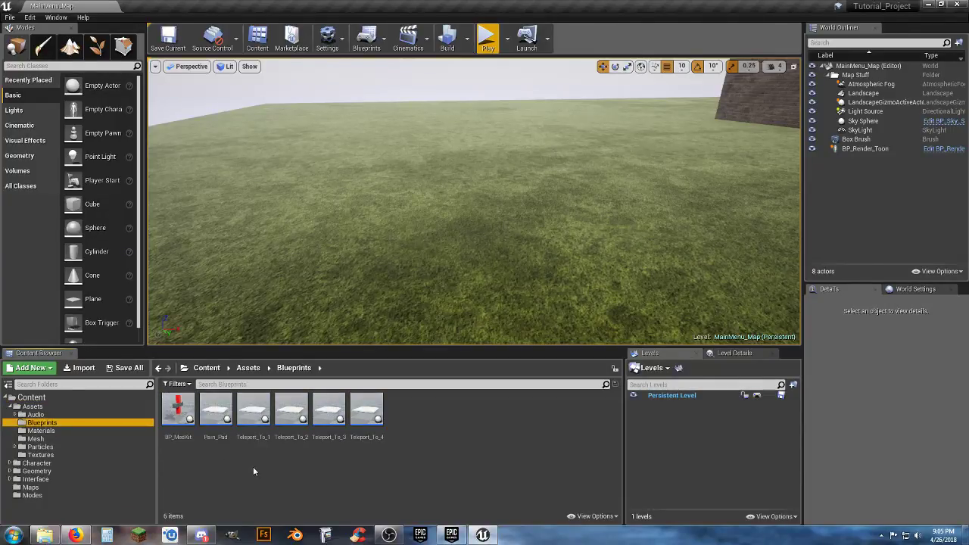
pyautogui.click(417, 426)
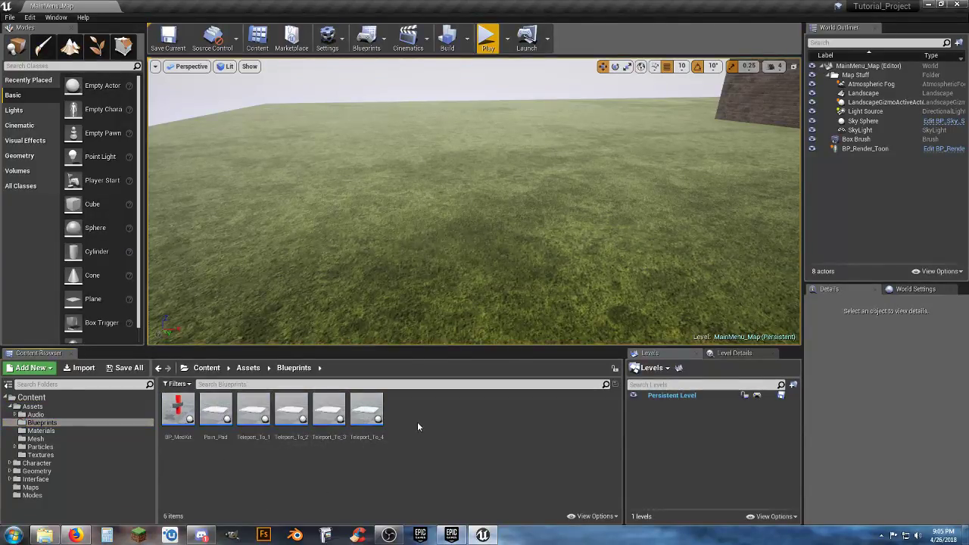
pyautogui.rightClick(417, 427)
pyautogui.click(454, 118)
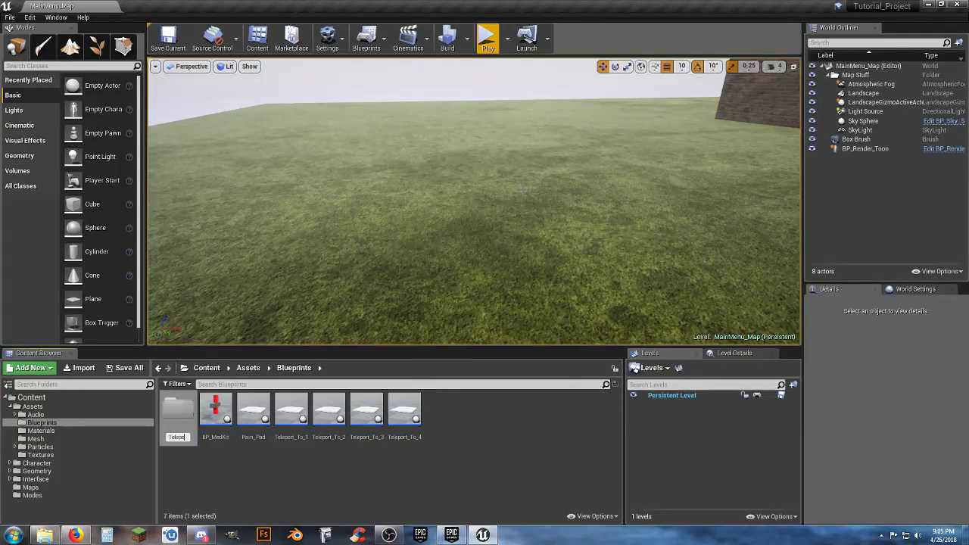
pyautogui.press('Return')
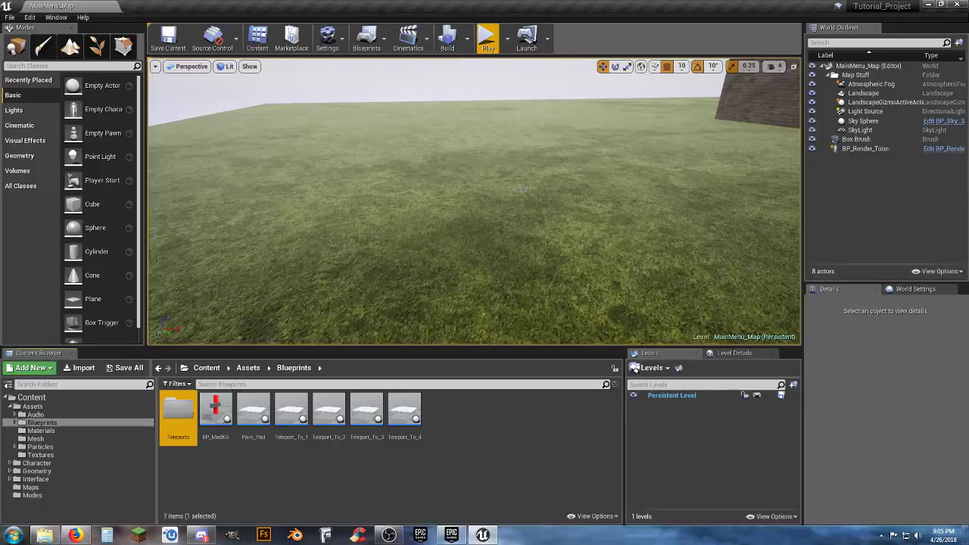
# Move the four blueprints Teleport_To_1 through Teleport_To_4 into the Teleports folder
pyautogui.click(291, 433)
pyautogui.keyDown('shift'); pyautogui.click(402, 432); pyautogui.keyUp('shift')
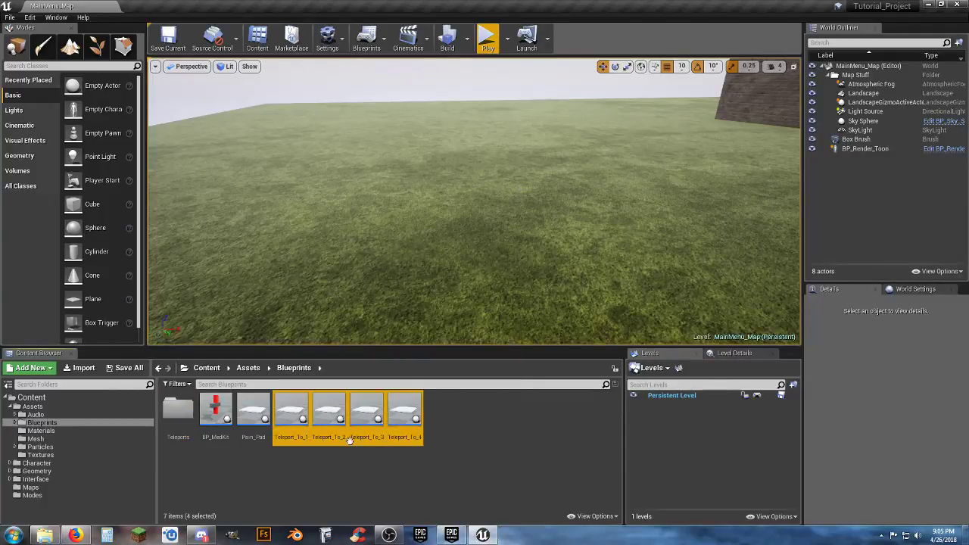
pyautogui.moveTo(350, 440); pyautogui.dragTo(181, 420)
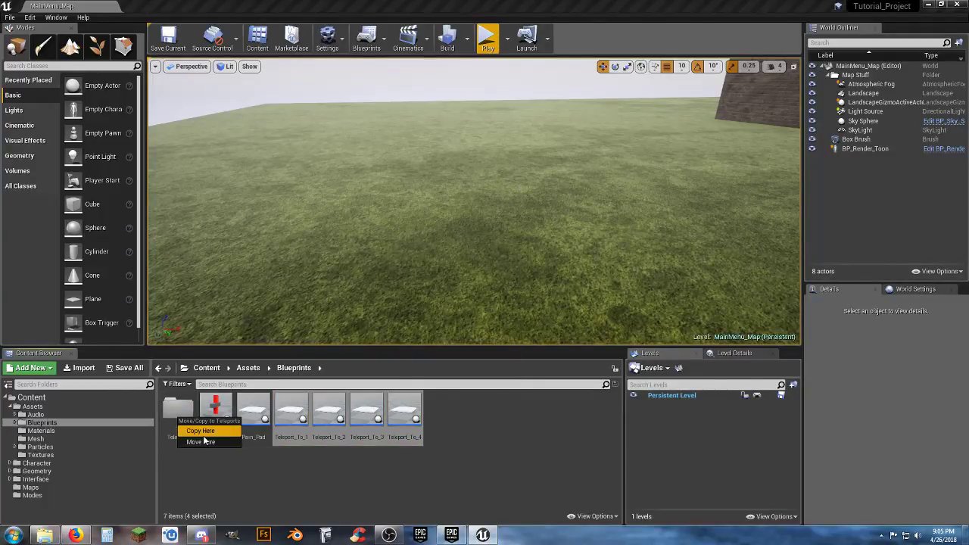
pyautogui.click(202, 442)
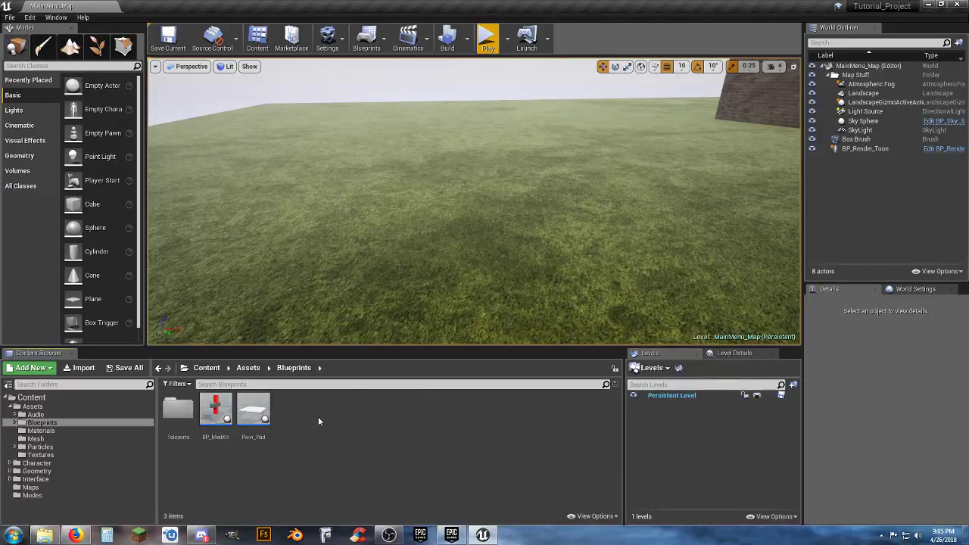
# Create a folder named Pickups inside the Blueprints folder and open it
pyautogui.rightClick(313, 415)
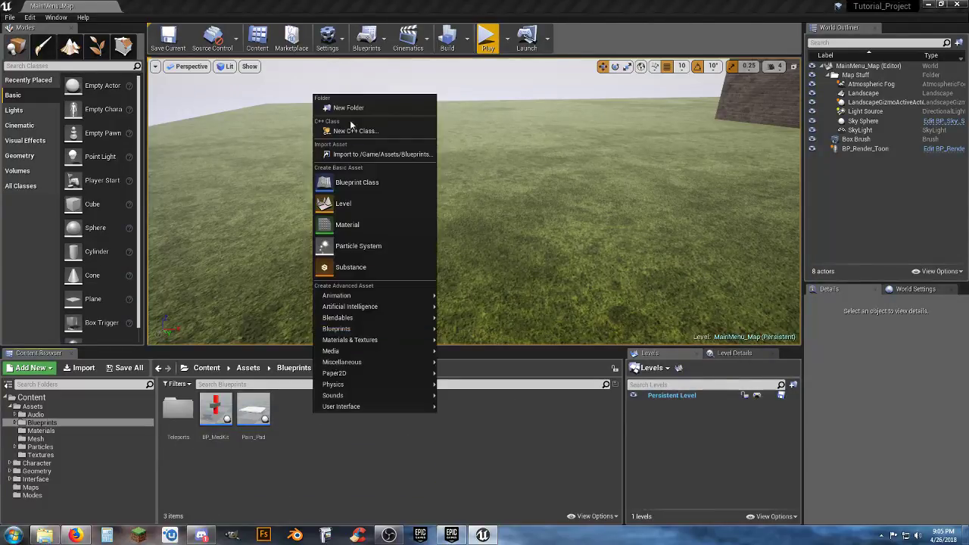
pyautogui.click(350, 108)
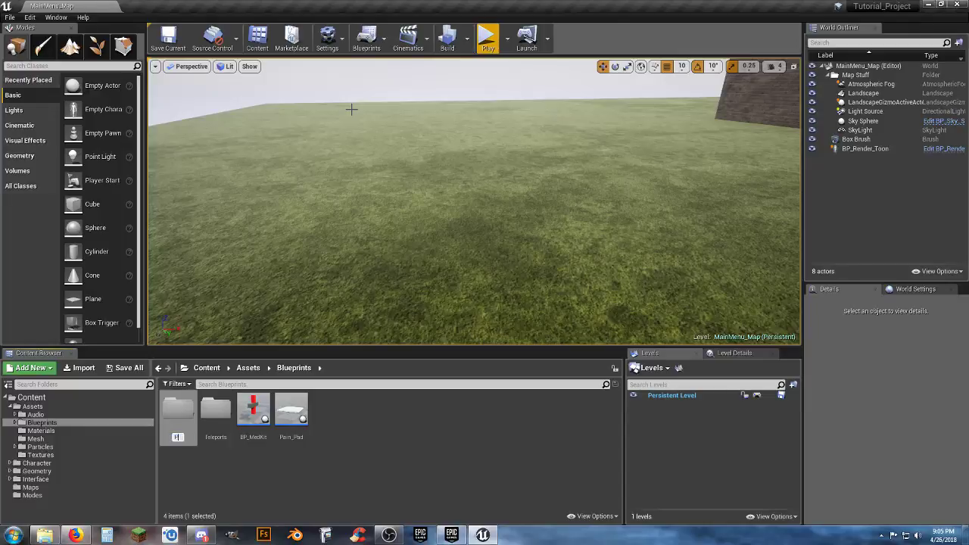
pyautogui.write('Pickups')
pyautogui.press('Return')
pyautogui.press('Return')
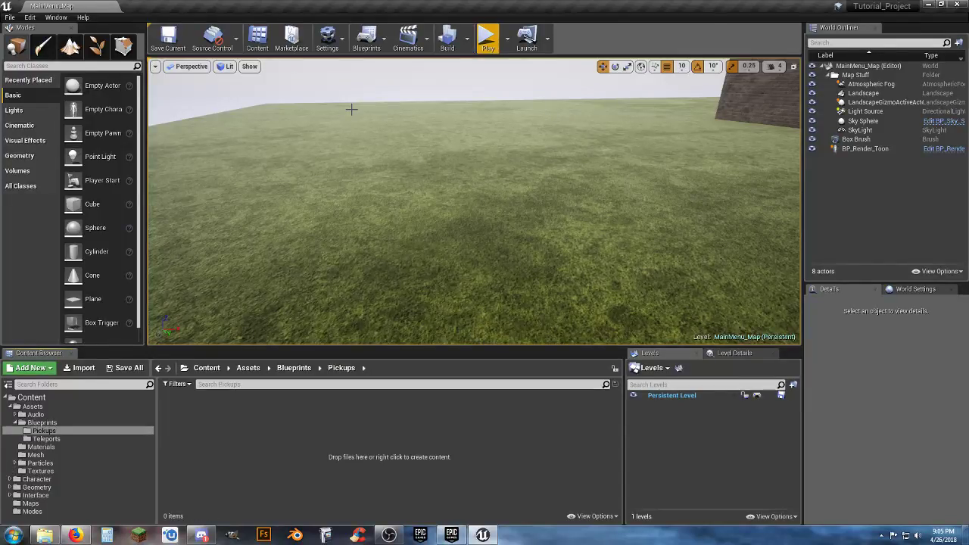
# Move the BP_MedKit blueprint from the Blueprints folder into the Pickups folder
pyautogui.click(55, 423)
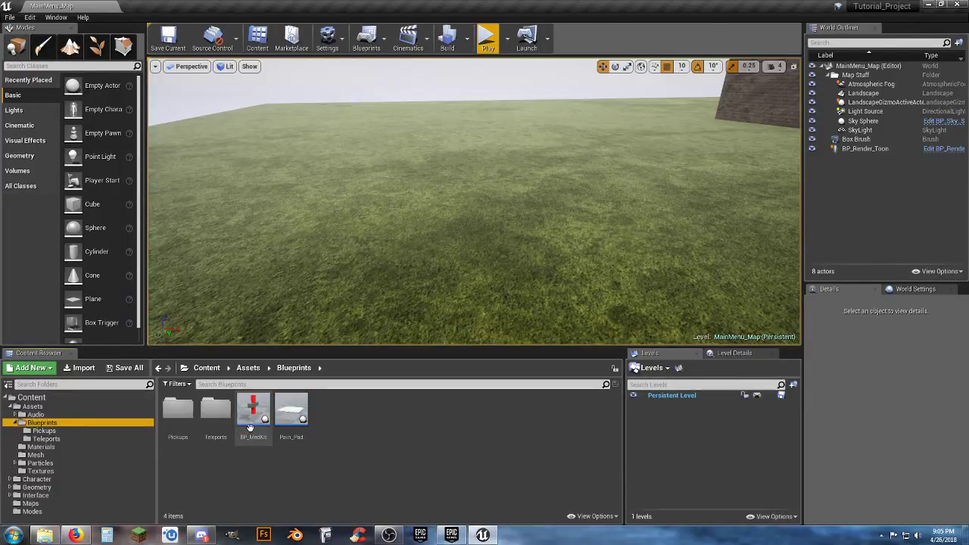
pyautogui.click(303, 438)
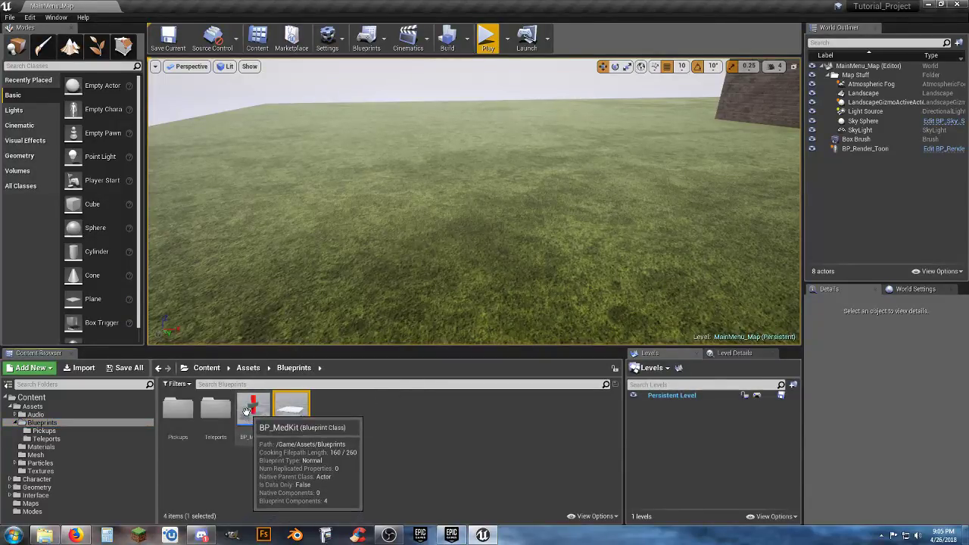
pyautogui.moveTo(254, 413); pyautogui.dragTo(192, 424)
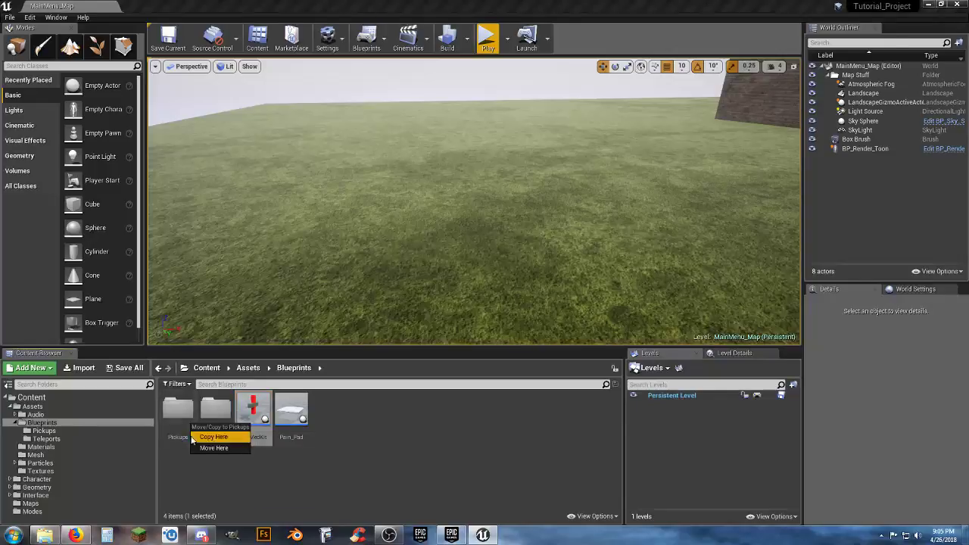
pyautogui.click(213, 449)
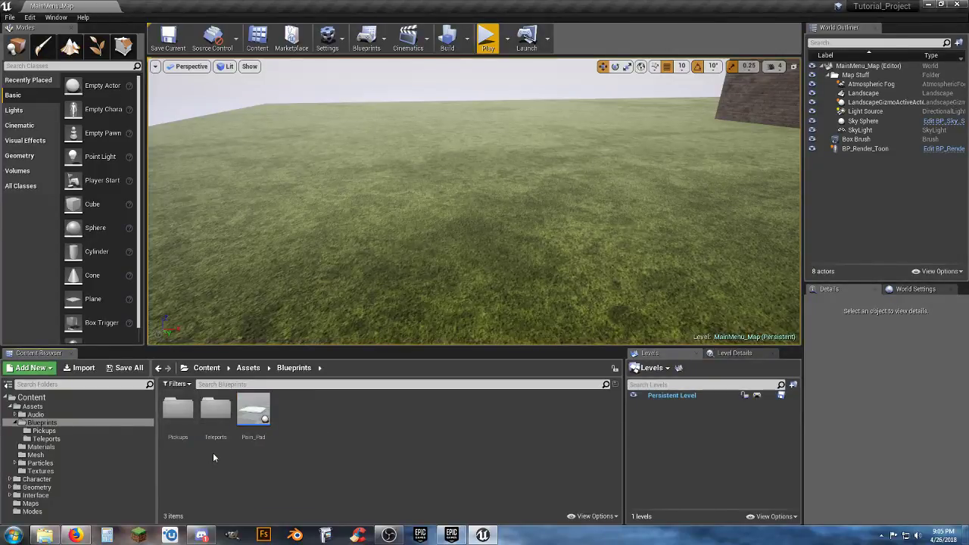
# Create a Blueprint Class with Actor as parent in the Pickups folder and name it Can_Drink
pyautogui.doubleClick(178, 411)
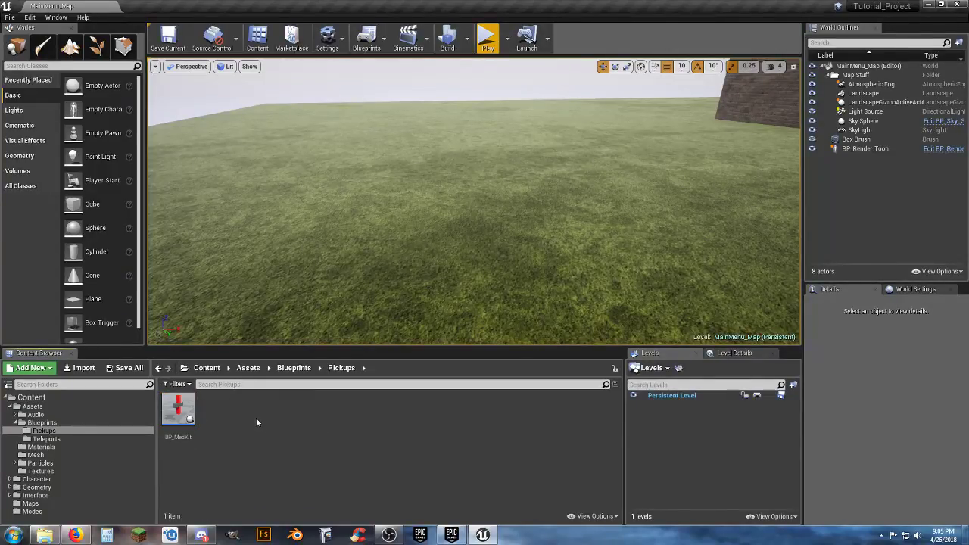
pyautogui.rightClick(233, 415)
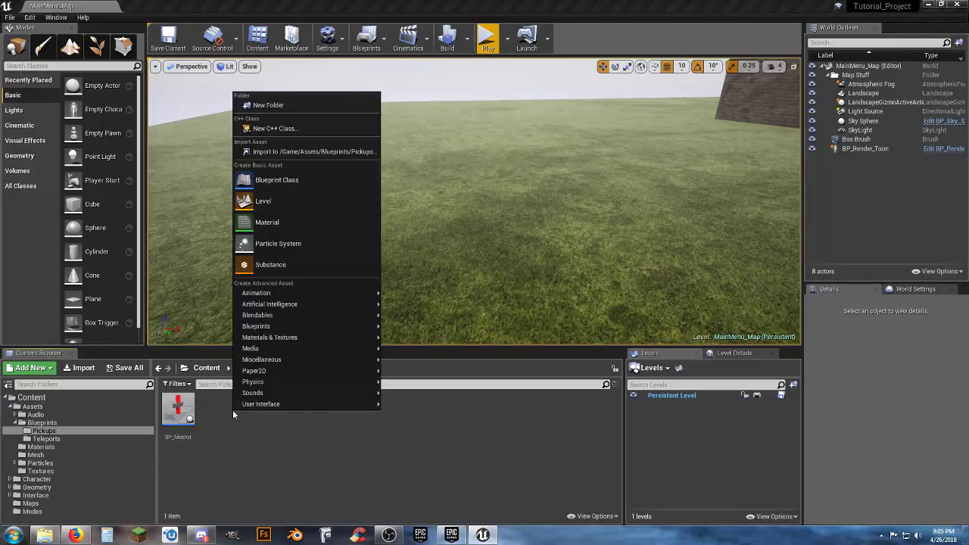
pyautogui.click(299, 184)
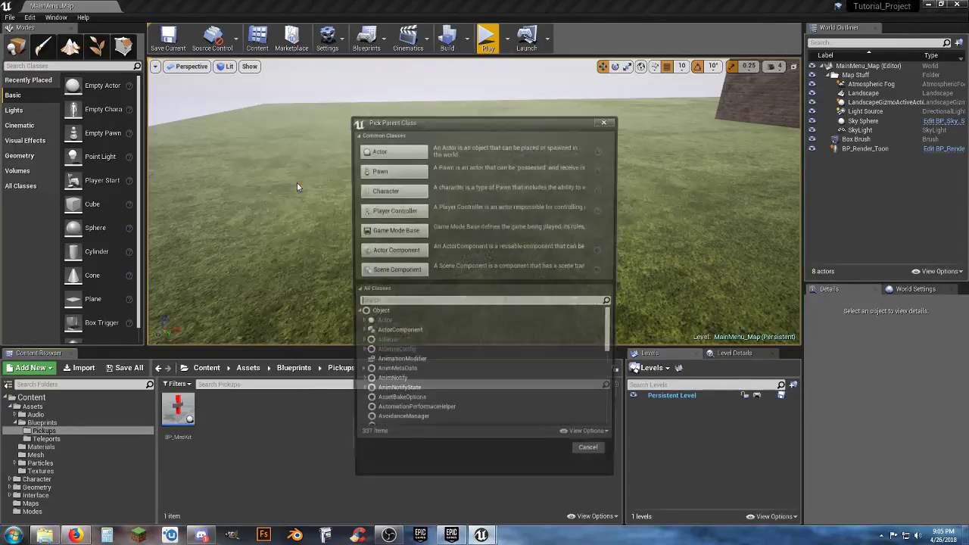
pyautogui.click(392, 155)
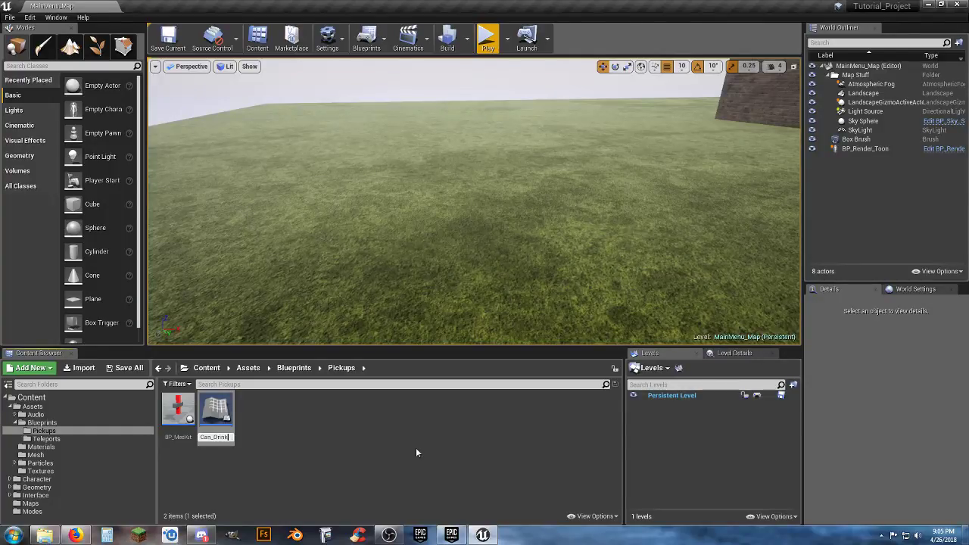
pyautogui.press('Return')
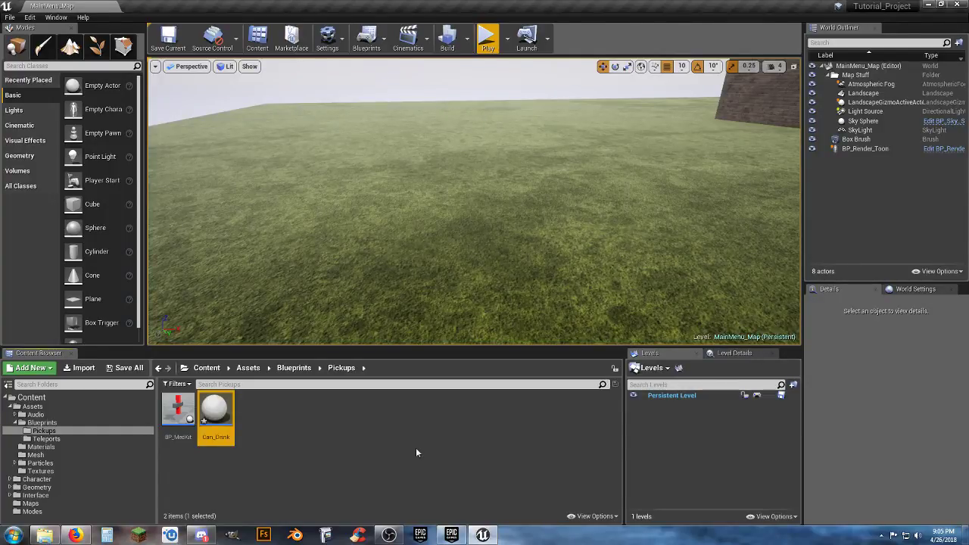
# Create a second Actor-based Blueprint Class in the Pickups folder, name it Can_Food, and open it for editing
pyautogui.rightClick(295, 418)
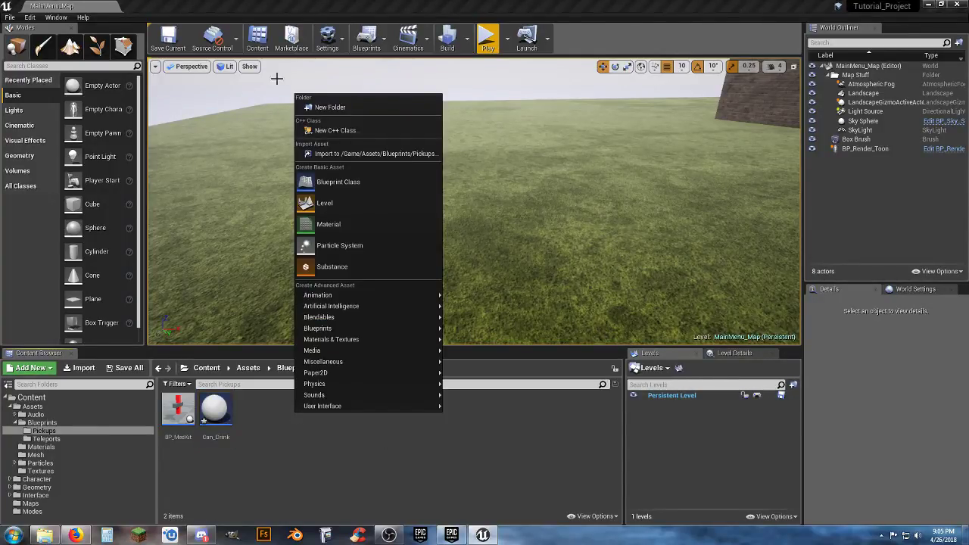
pyautogui.click(337, 182)
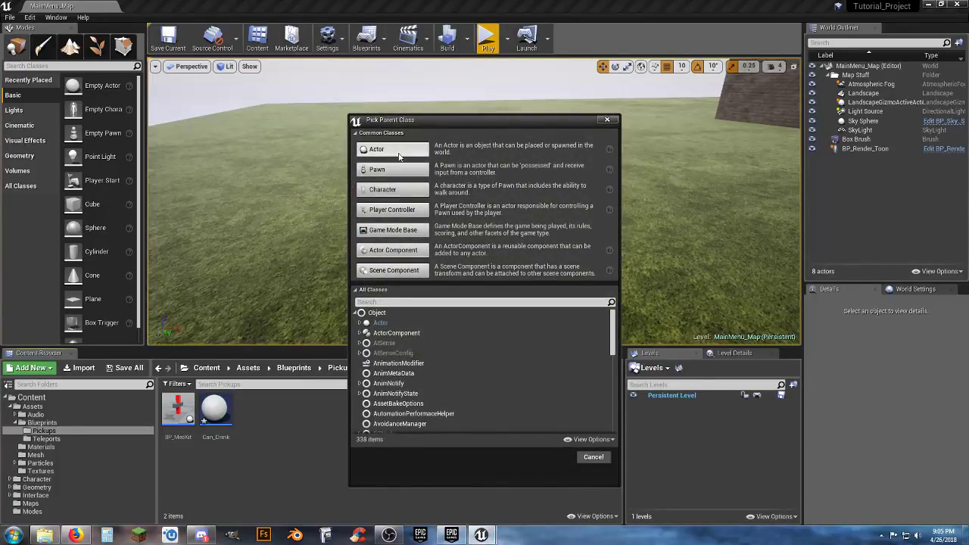
pyautogui.click(393, 149)
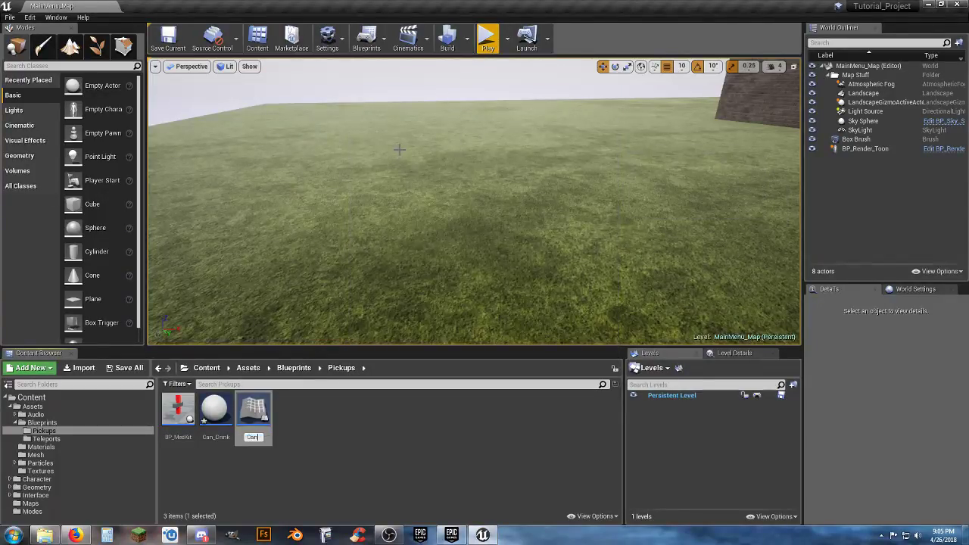
pyautogui.write('Can)')
pyautogui.press('BackSpace')
pyautogui.write('_Food')
pyautogui.press('Return')
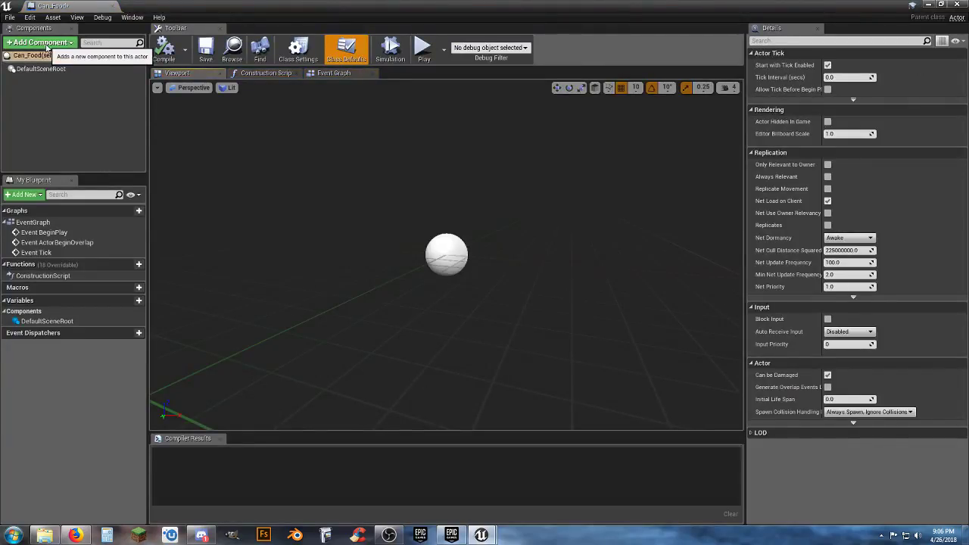
# Add a Cylinder component under the default scene root of the Can_Food blueprint
pyautogui.click(47, 43)
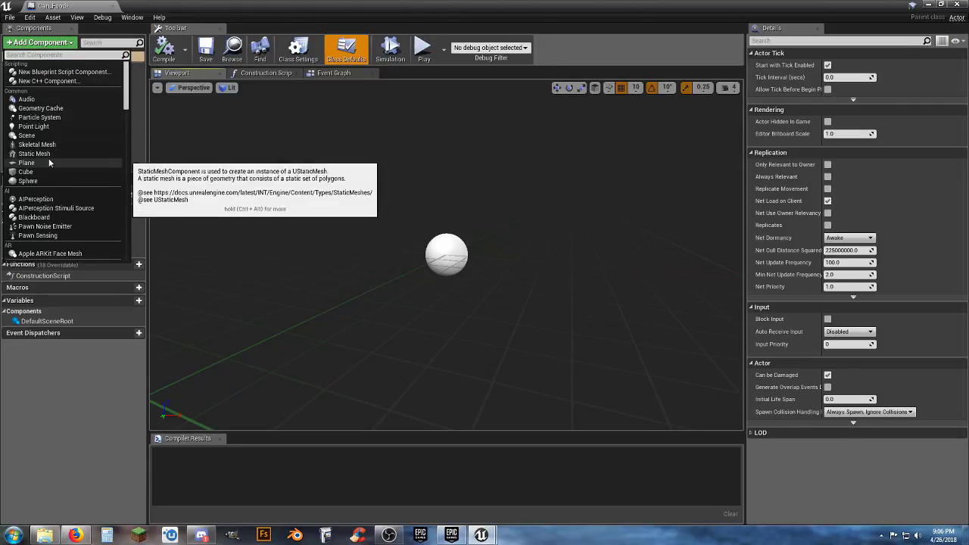
pyautogui.write('cyl')
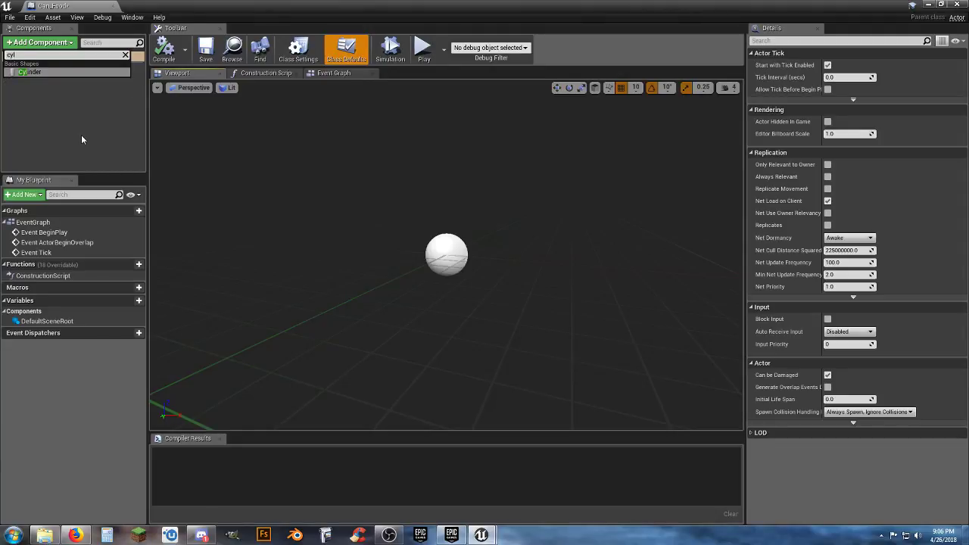
pyautogui.click(40, 73)
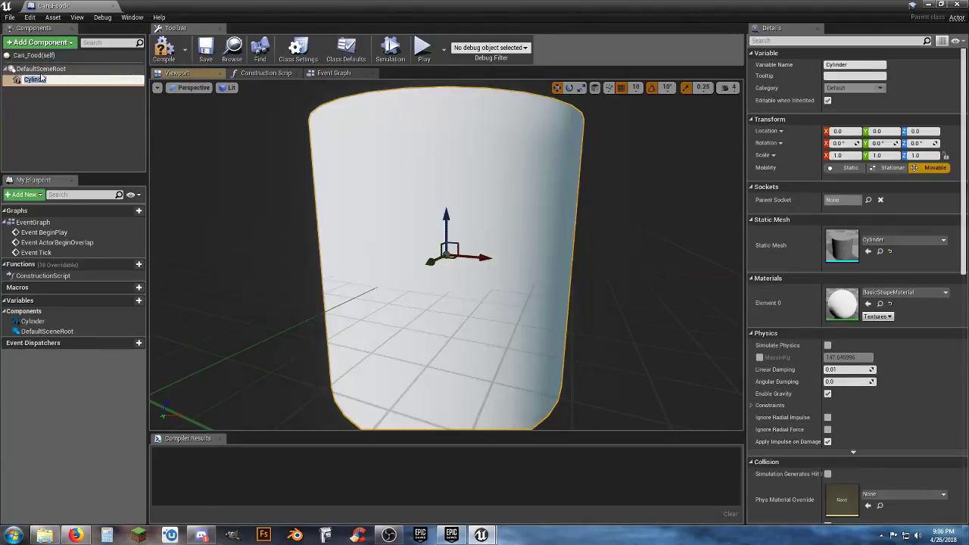
# Set the cylinder's scale to 0.5 on the X, Y and Z axes
pyautogui.click(850, 156)
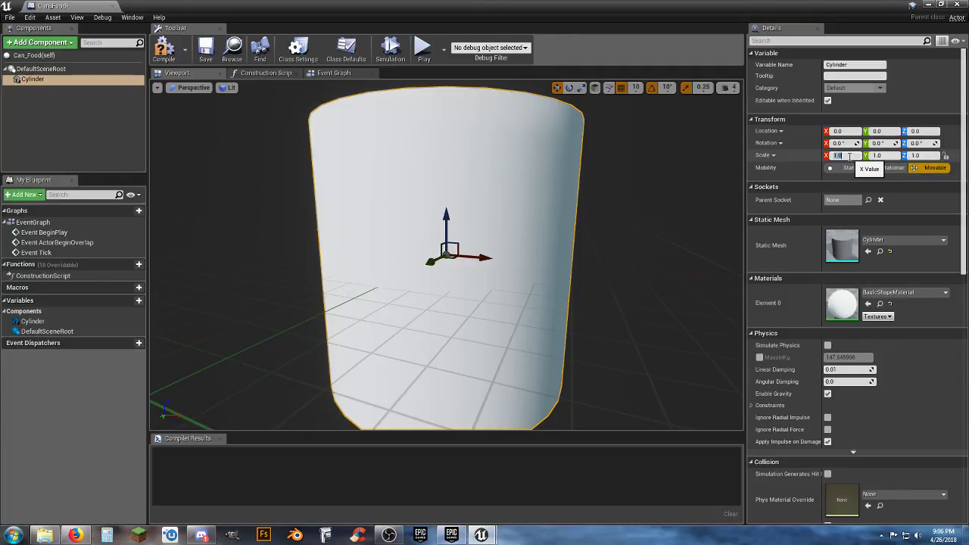
pyautogui.write('.5')
pyautogui.press('Tab')
pyautogui.write('.5')
pyautogui.press('Tab')
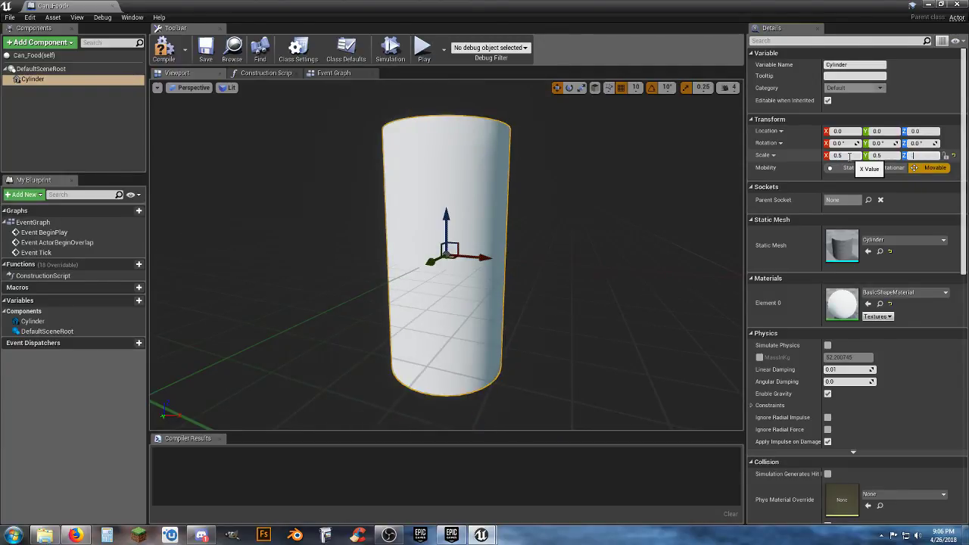
pyautogui.write('.5')
pyautogui.press('Return')
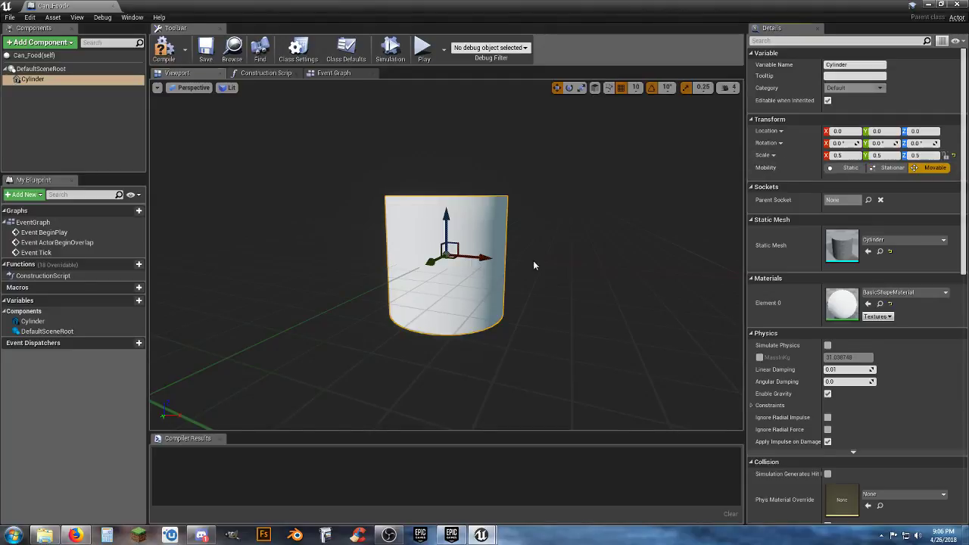
pyautogui.moveTo(531, 259)
pyautogui.mouseDown(button='right')
pyautogui.moveTo(534, 271)
pyautogui.moveTo(530, 259)
pyautogui.mouseUp(button='right')
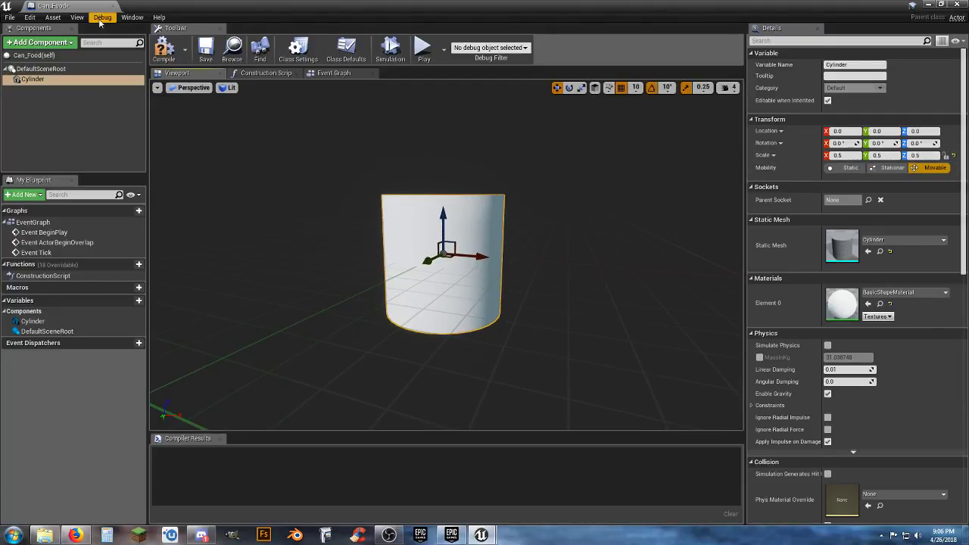
# Move the Can_Food blueprint editor out of the way and place a Can_Food actor on the grass in the level
pyautogui.moveTo(85, 6); pyautogui.dragTo(968, 161)
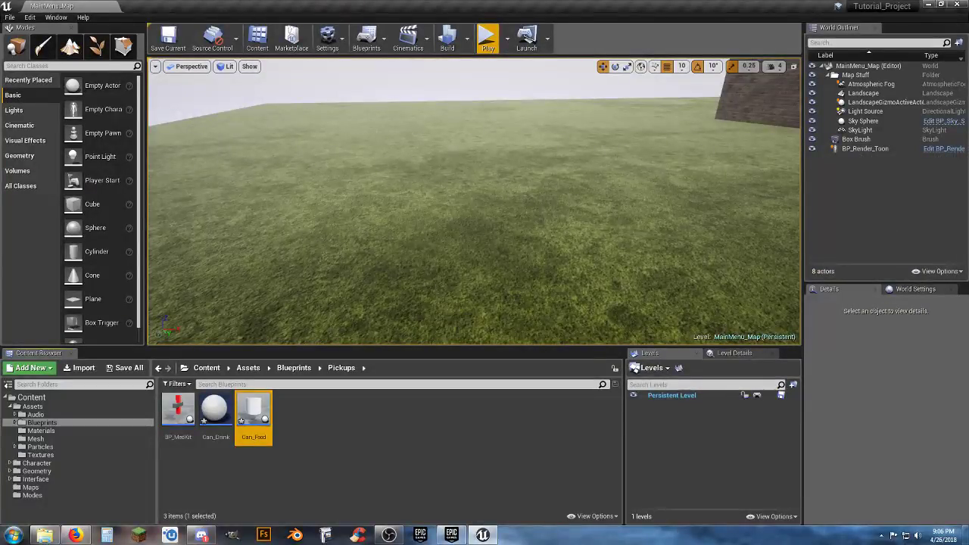
pyautogui.moveTo(254, 415); pyautogui.dragTo(333, 237)
pyautogui.moveTo(365, 283); pyautogui.dragTo(708, 258, button='right')
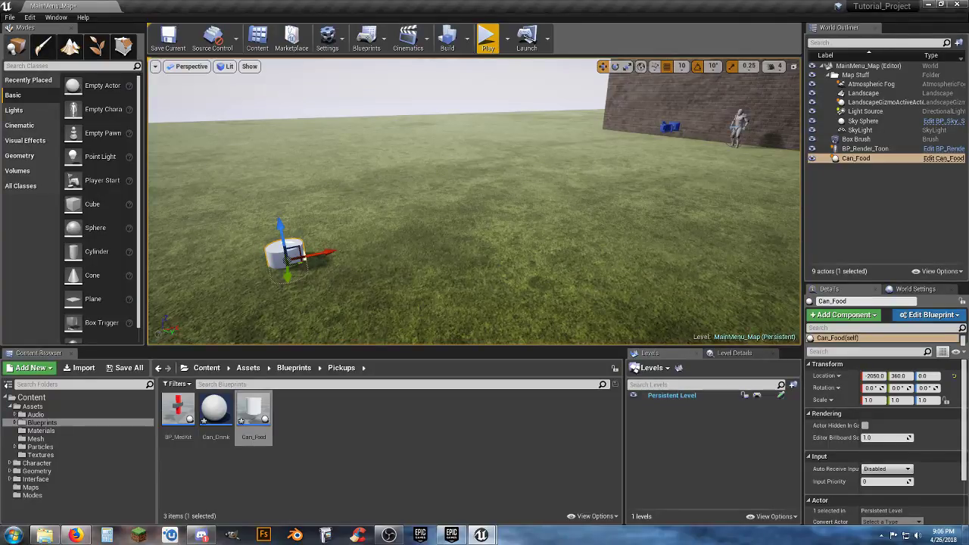
# Bring the Can_Food blueprint editor beside the level view and raise the cylinder along Z so the placed can sits on the ground
pyautogui.moveTo(968, 169); pyautogui.dragTo(838, 77)
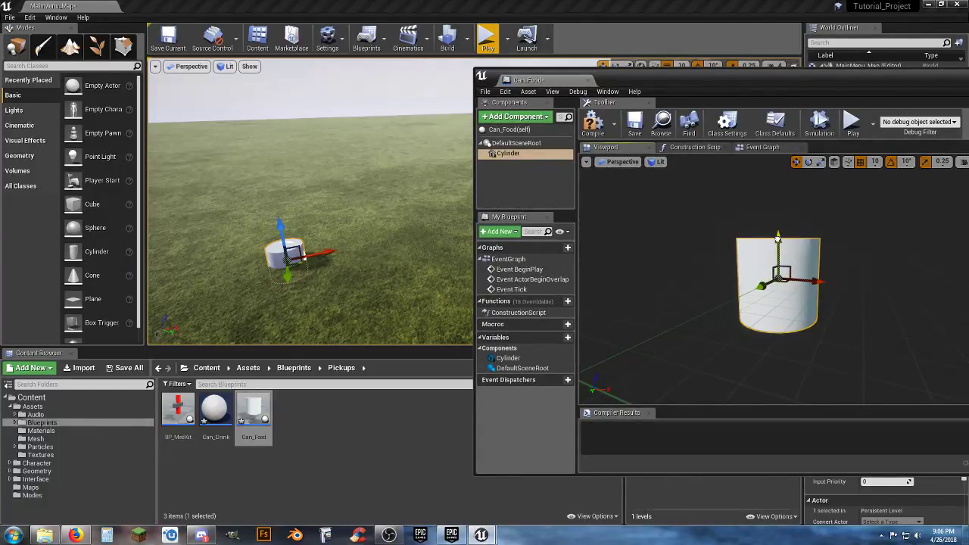
pyautogui.moveTo(778, 238); pyautogui.dragTo(782, 206)
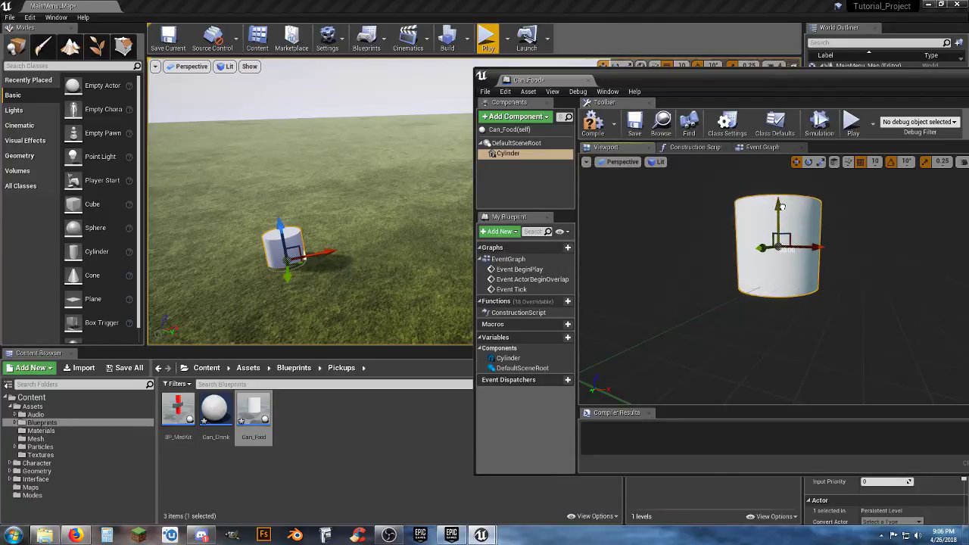
# Bring the Can_Food blueprint's transform settings into view and set the cylinder's scale to 0.2 on X, Y and Z
pyautogui.click(835, 116)
pyautogui.moveTo(848, 78); pyautogui.dragTo(666, 83)
pyautogui.click(863, 235)
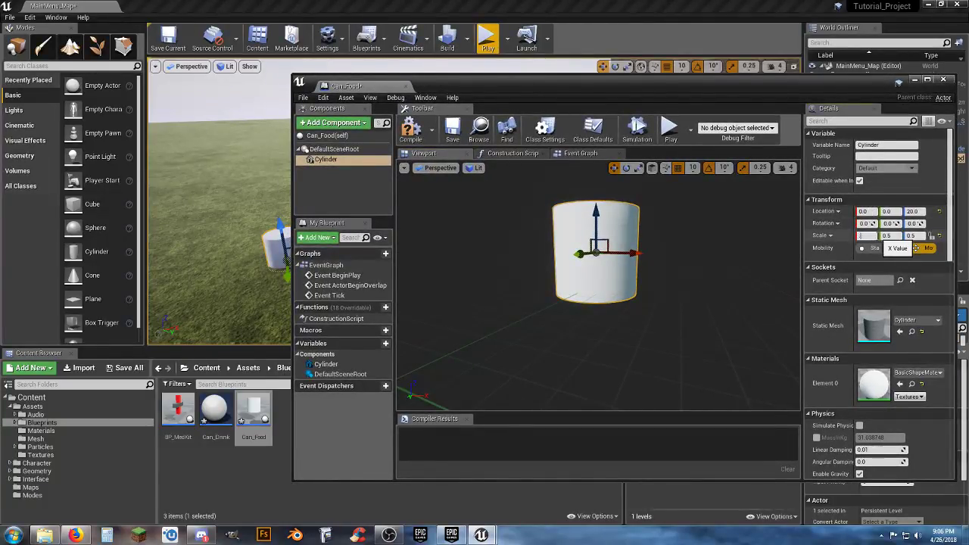
pyautogui.write('.2')
pyautogui.press('Tab')
pyautogui.write('.2')
pyautogui.press('Tab')
pyautogui.write('.2')
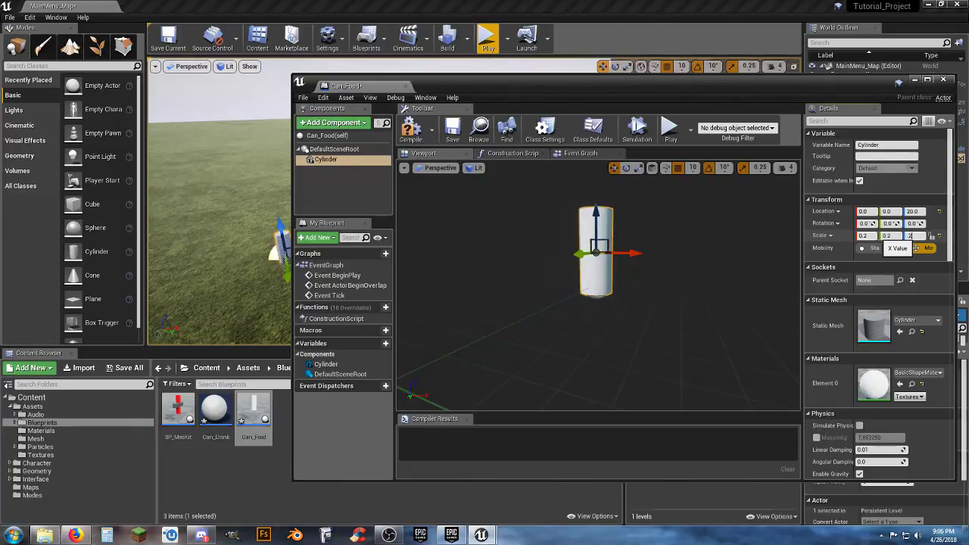
pyautogui.press('Return')
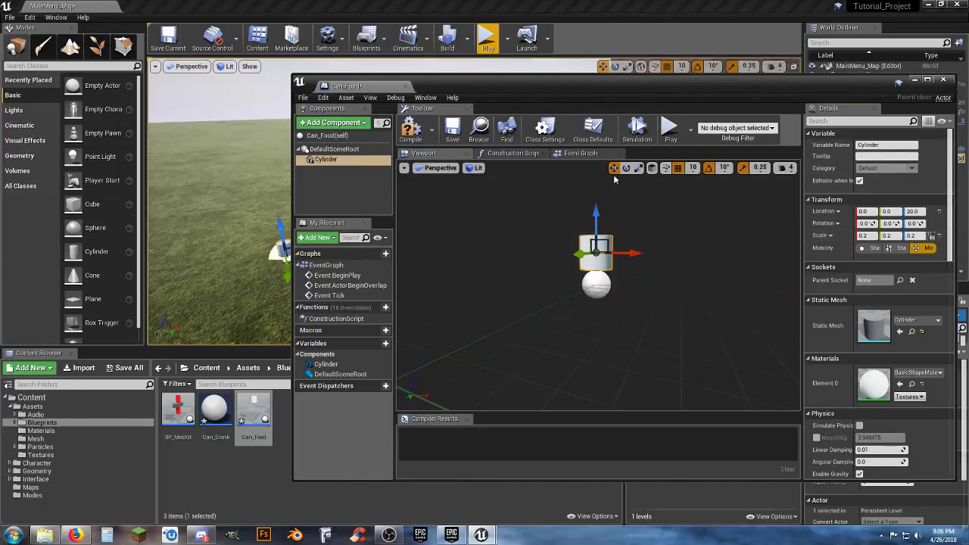
# Raise the cylinder to a Z location of 40 and set its Z scale to 0.3
pyautogui.moveTo(566, 80); pyautogui.dragTo(639, 76)
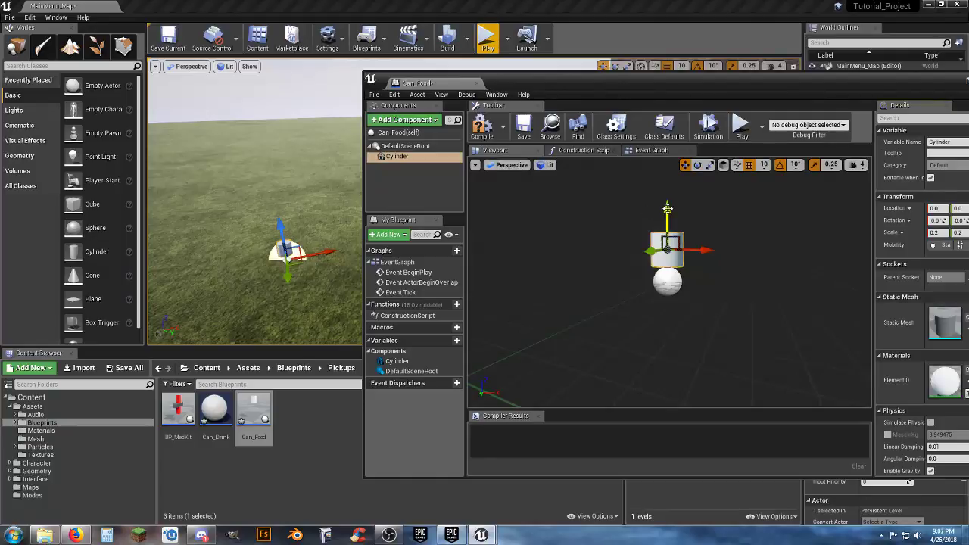
pyautogui.moveTo(668, 209); pyautogui.dragTo(674, 177)
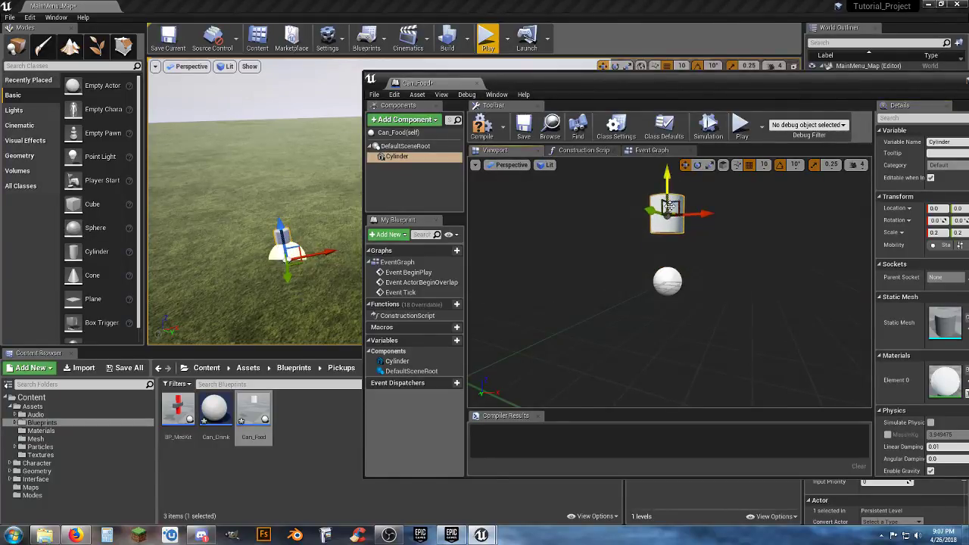
pyautogui.moveTo(768, 93); pyautogui.dragTo(721, 87)
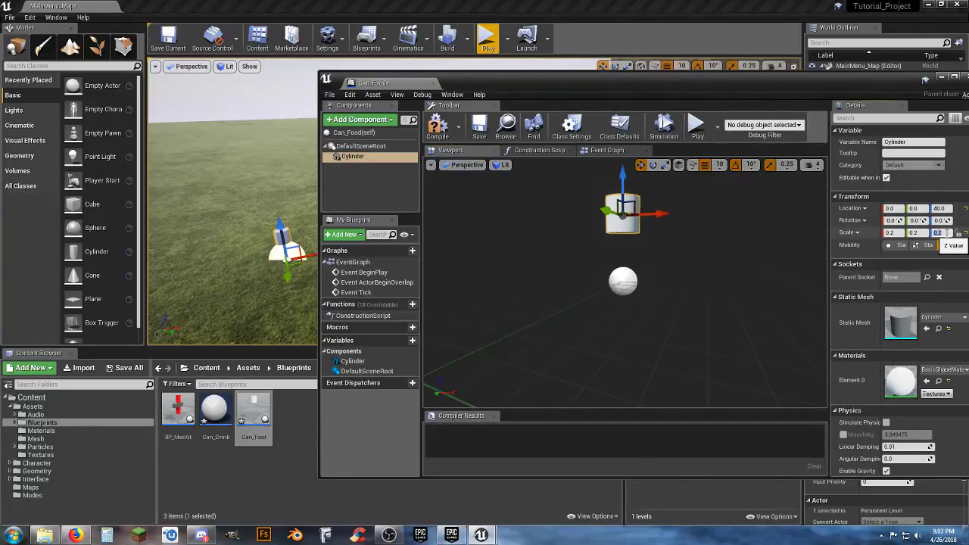
pyautogui.write('0.3')
pyautogui.press('Return')
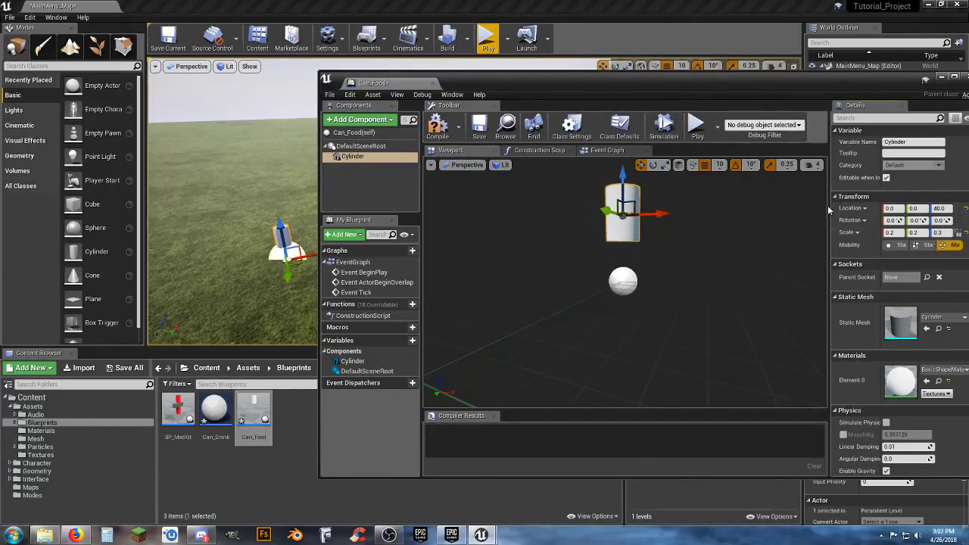
# Dock the Can_Food blueprint editor alongside the MainMenu_Map tab, and compile and save the blueprint
pyautogui.moveTo(855, 85); pyautogui.dragTo(705, 89)
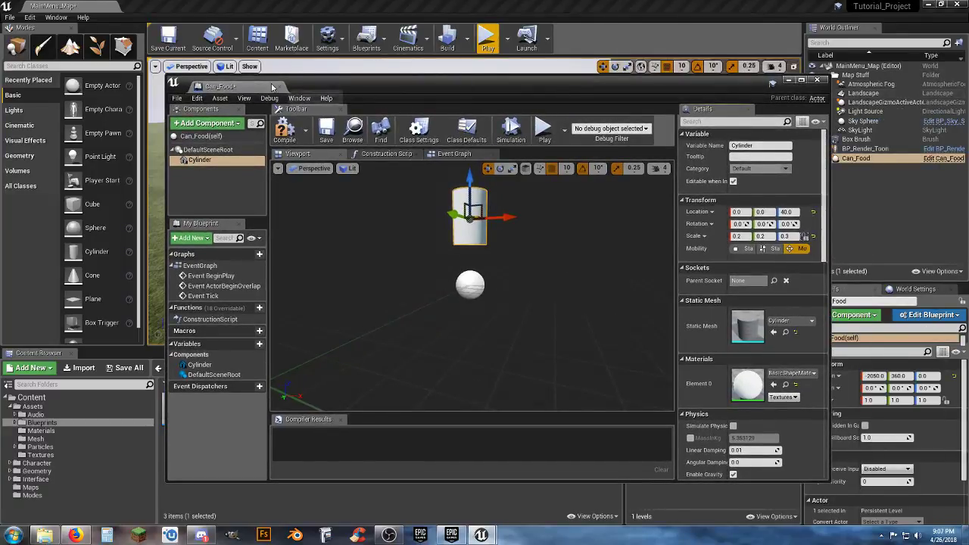
pyautogui.moveTo(220, 85); pyautogui.dragTo(255, 5)
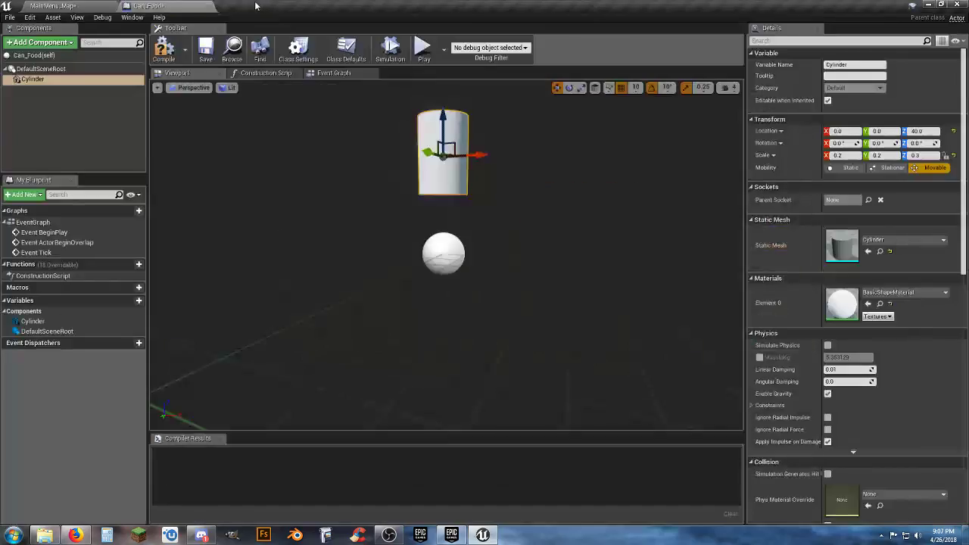
pyautogui.click(163, 50)
pyautogui.click(205, 49)
# Check the placed can in the level and set the Can_Food cylinder's Z location to 80
pyautogui.moveTo(412, 136); pyautogui.dragTo(413, 16, button='right')
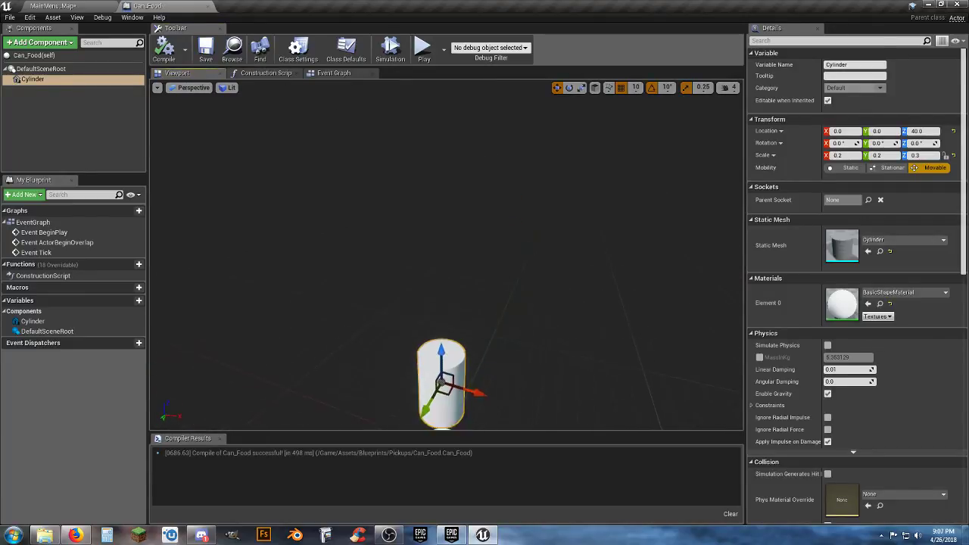
pyautogui.click(66, 6)
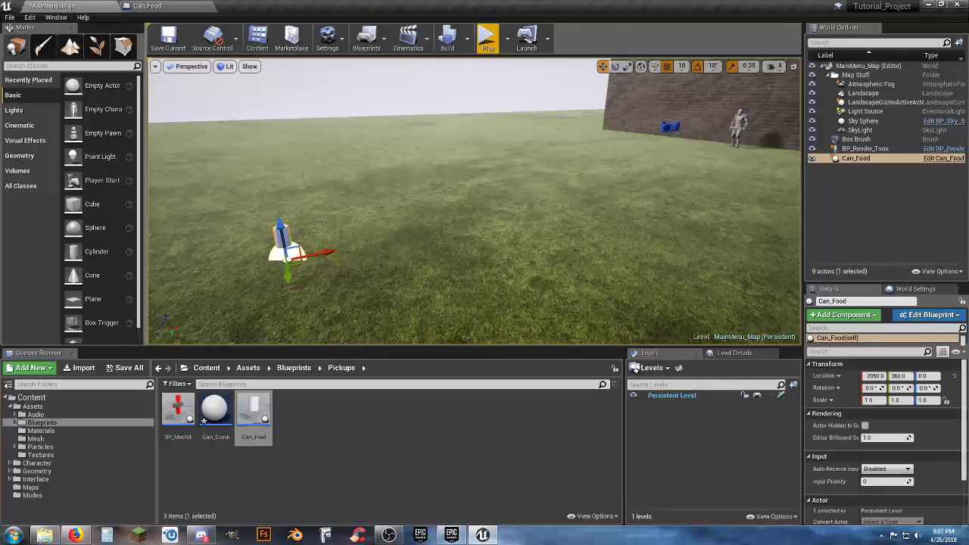
pyautogui.click(147, 6)
pyautogui.moveTo(441, 256); pyautogui.dragTo(441, 224)
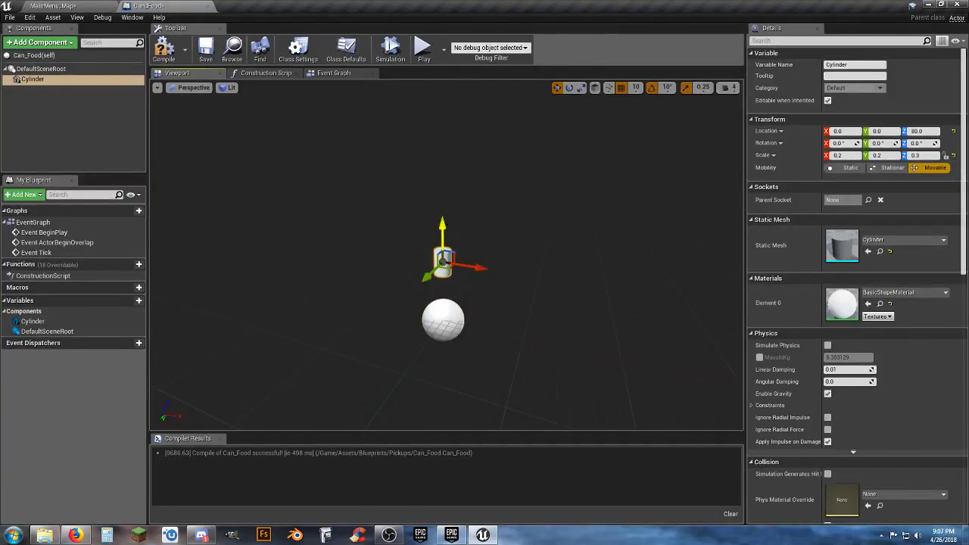
pyautogui.click(931, 131)
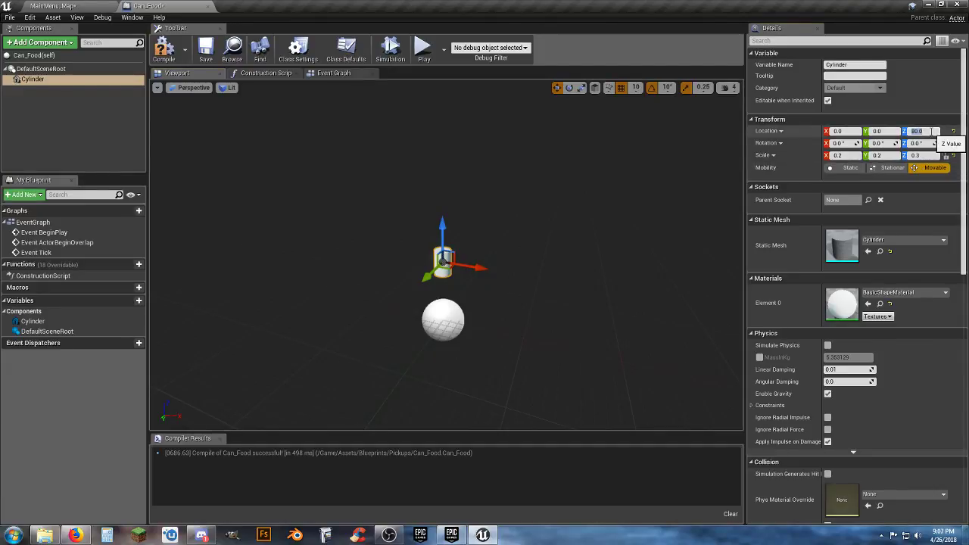
pyautogui.press('Return')
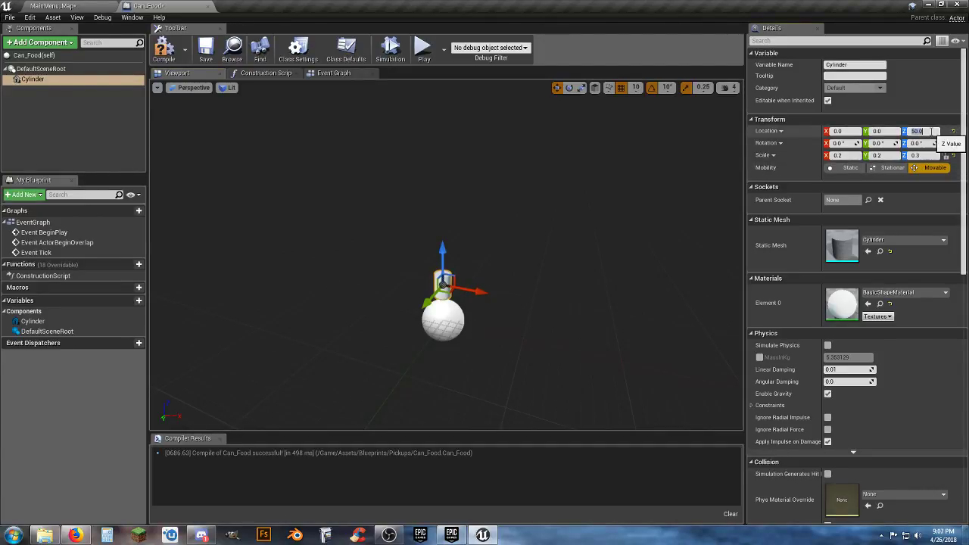
pyautogui.write('0')
pyautogui.press('Return')
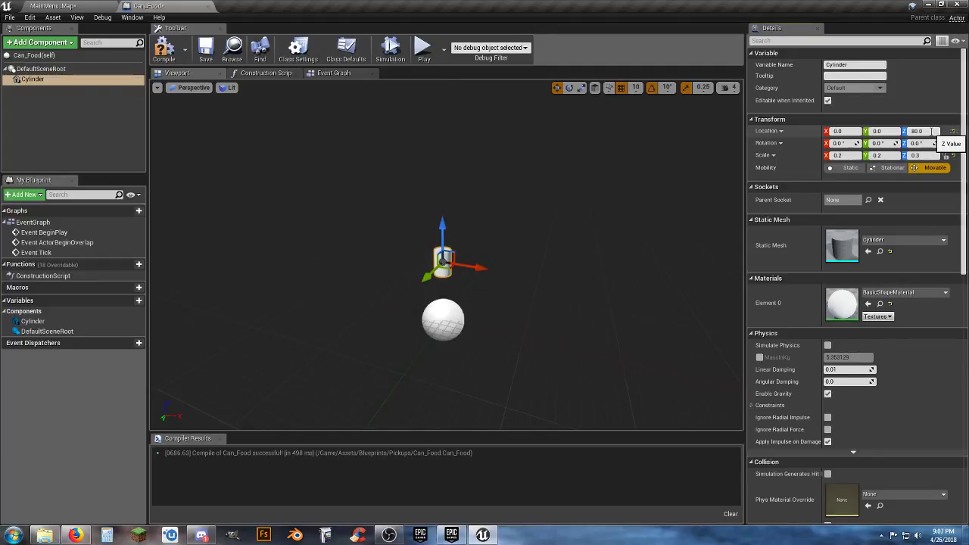
# Compile and save the Can_Food blueprint and close its editor
pyautogui.click(164, 47)
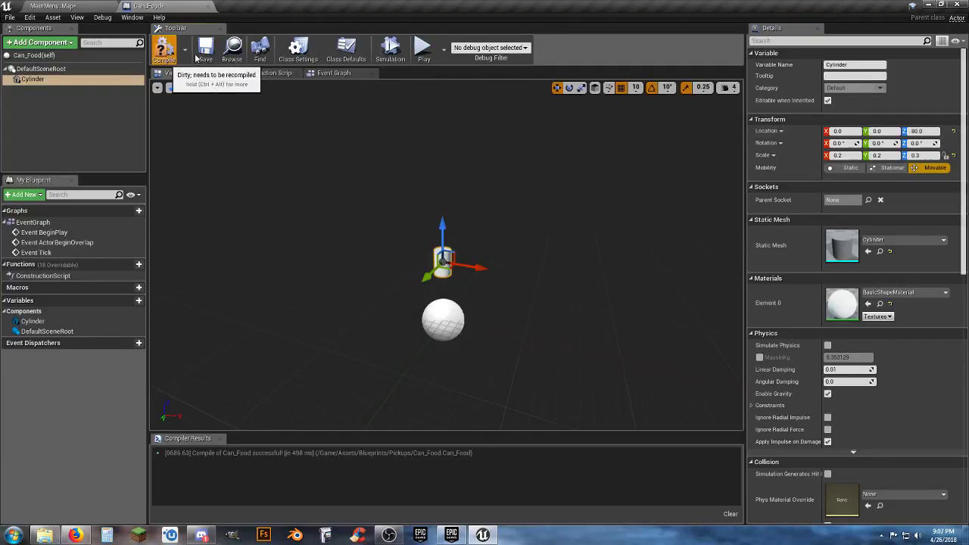
pyautogui.click(206, 48)
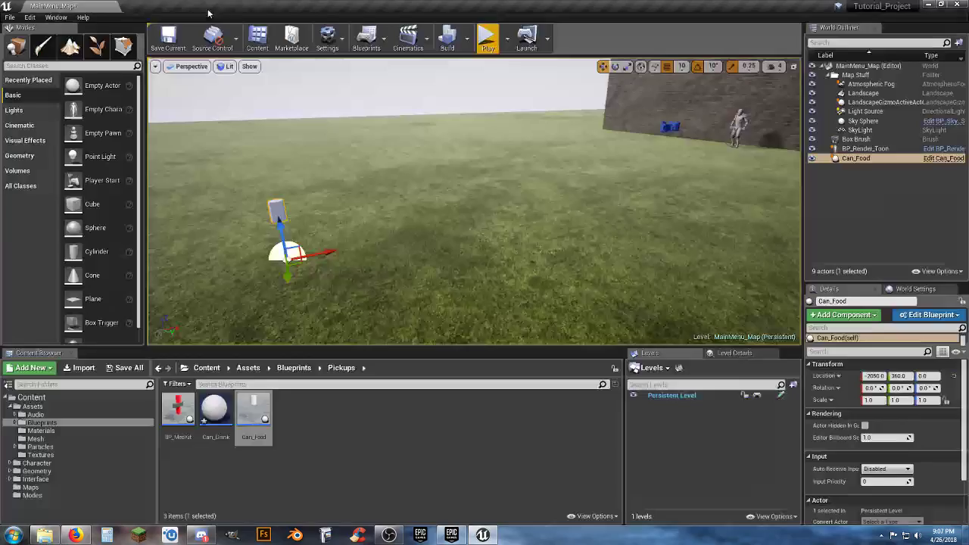
pyautogui.click(211, 5)
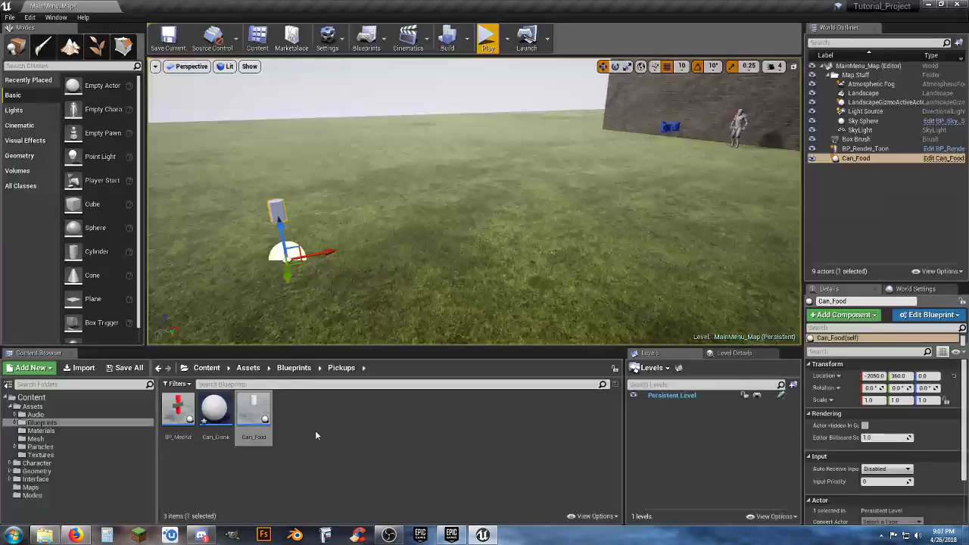
# Delete the Can_Drink blueprint from the Pickups folder
pyautogui.click(215, 415)
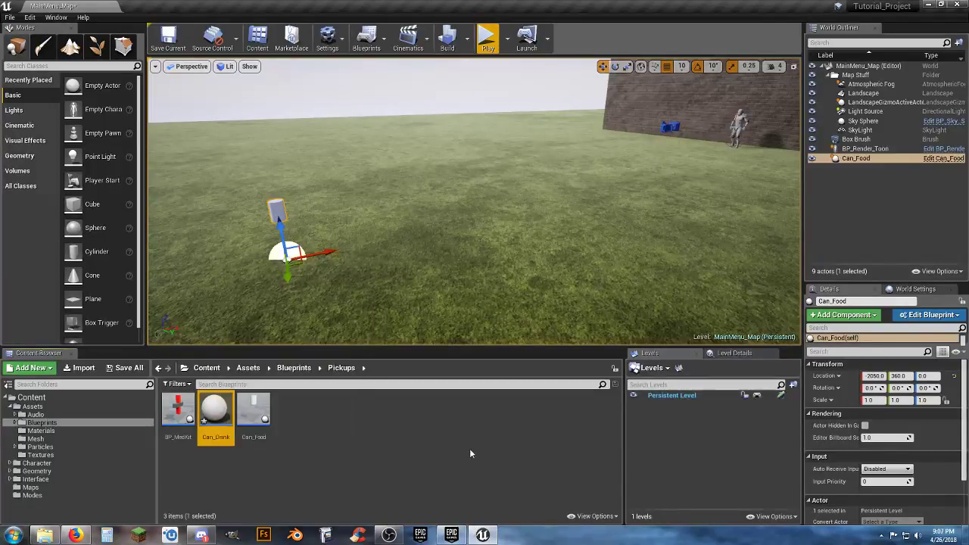
pyautogui.press('Delete')
pyautogui.click(447, 428)
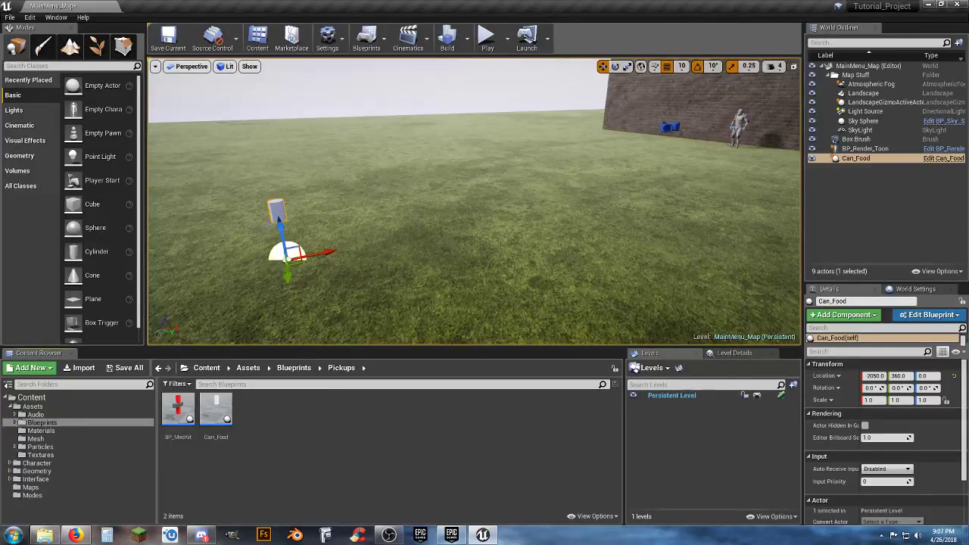
# Delete the placed Can_Food actor from the MainMenu_Map level, keeping the Pickups folder
pyautogui.press('Delete')
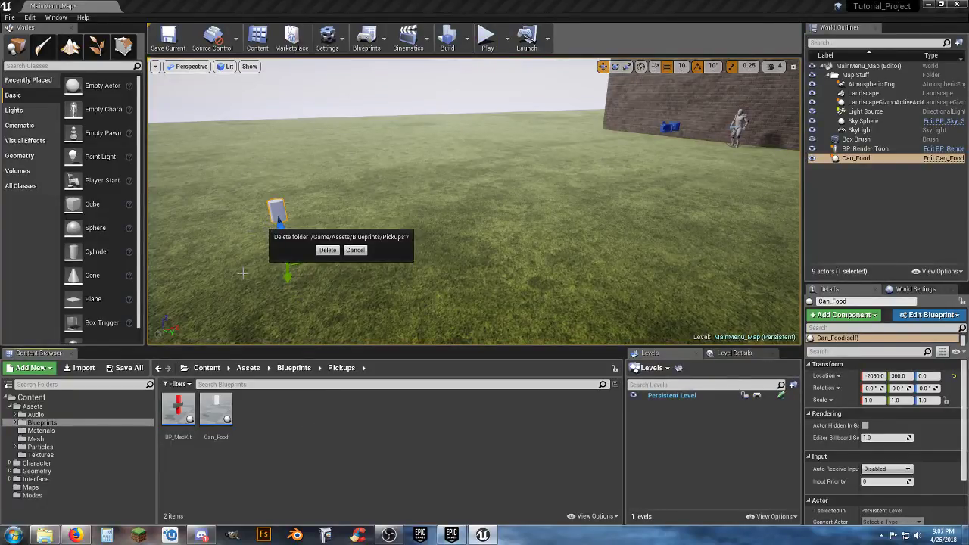
pyautogui.click(331, 253)
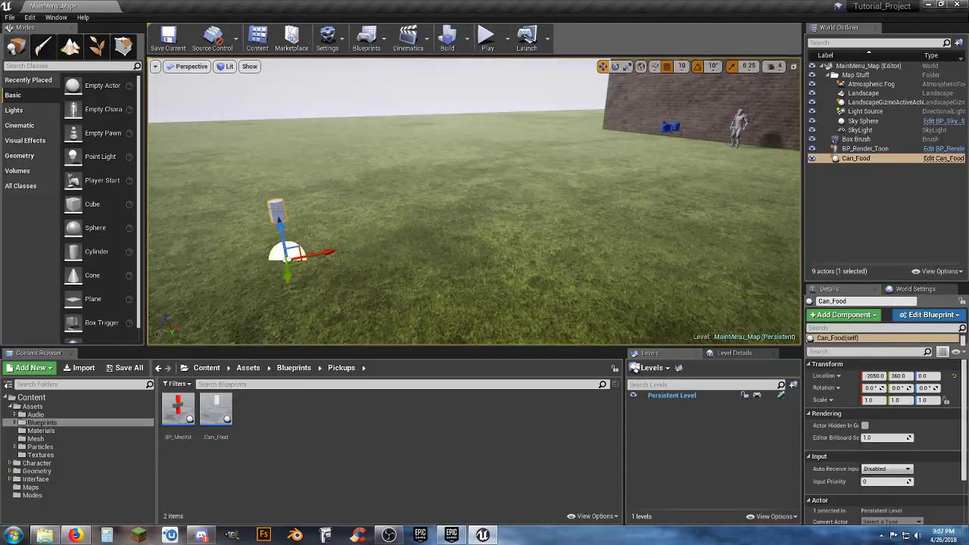
pyautogui.press('Delete')
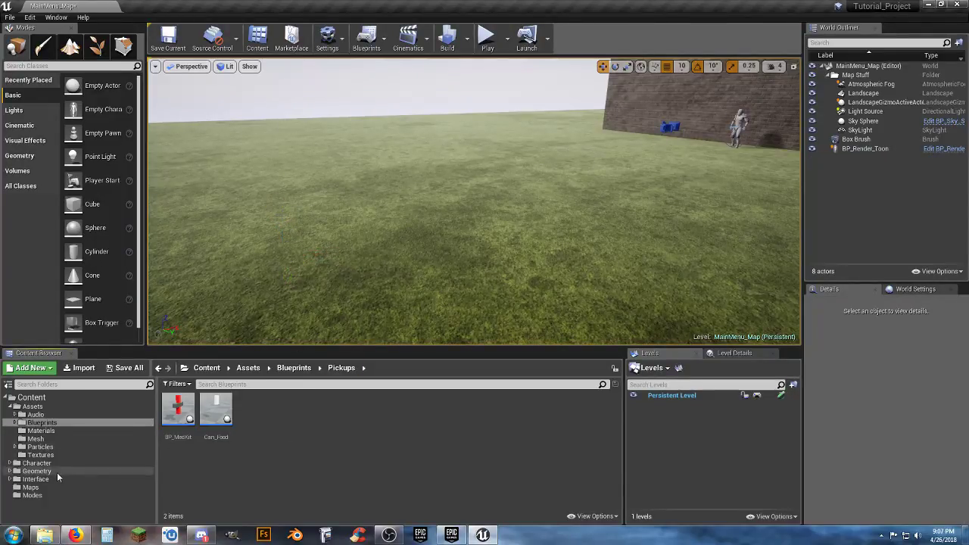
# Open the Level_01 map from the Maps folder without saving the changes to MainMenu_Map
pyautogui.click(77, 487)
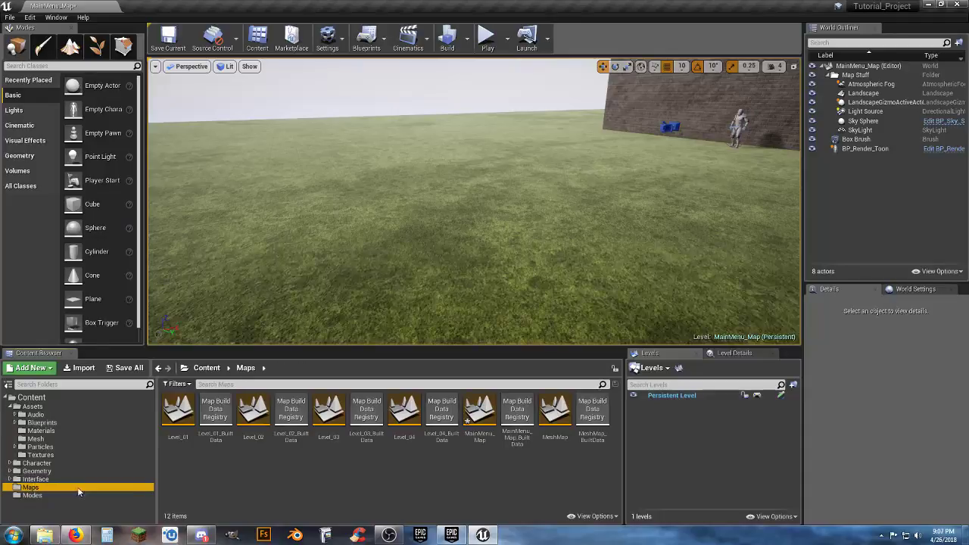
pyautogui.doubleClick(178, 415)
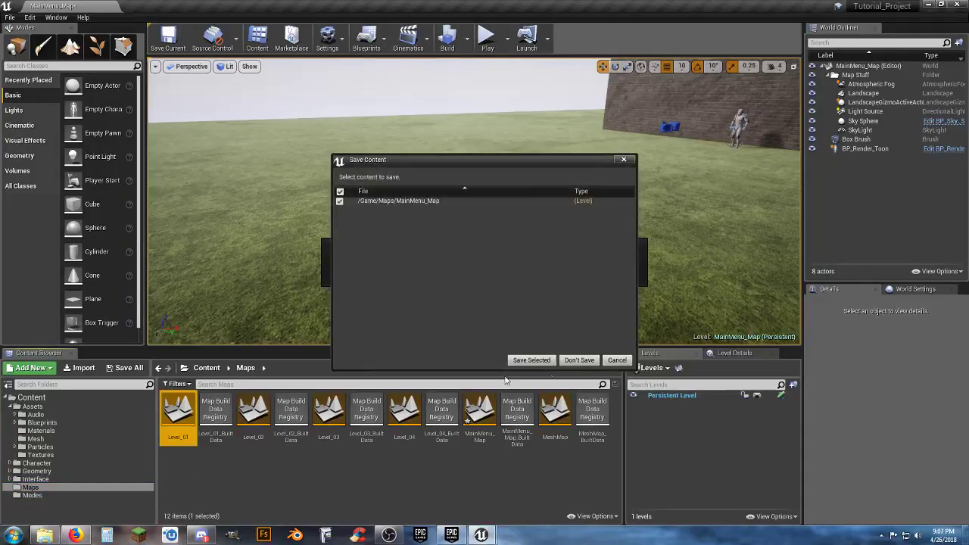
pyautogui.click(579, 360)
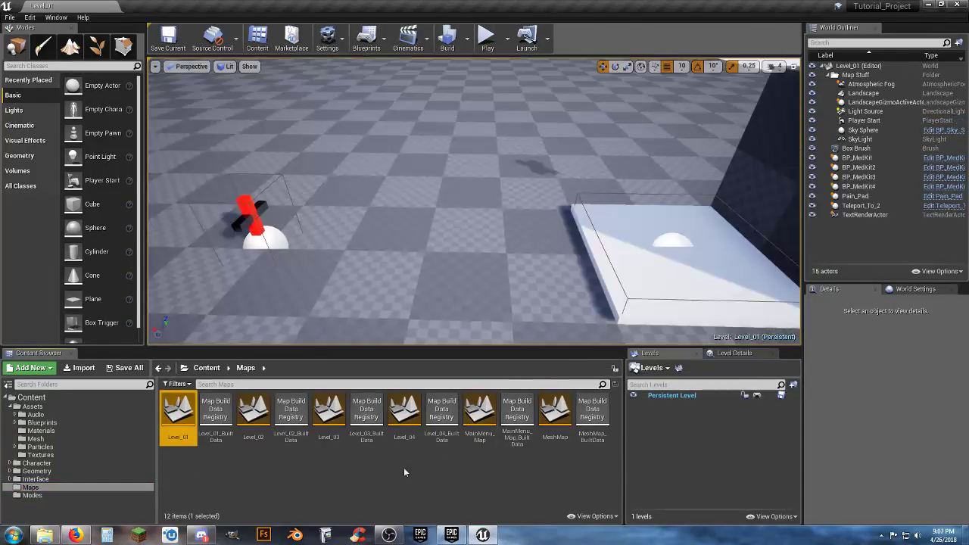
pyautogui.moveTo(397, 266); pyautogui.dragTo(492, 246, button='right')
pyautogui.moveTo(406, 287); pyautogui.dragTo(369, 289, button='right')
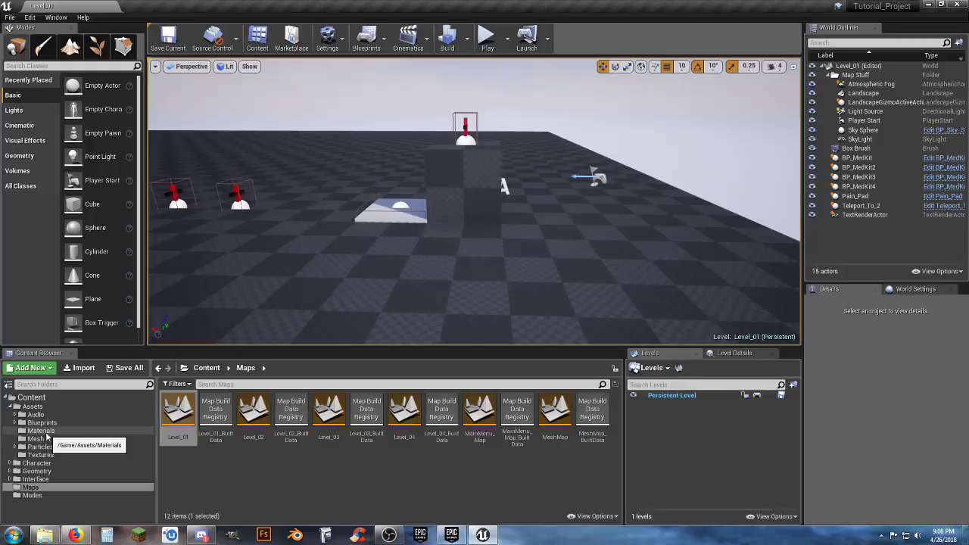
# Place a Can_Food actor from the Blueprints/Pickups folder on the floor of Level_01 near the block
pyautogui.click(39, 423)
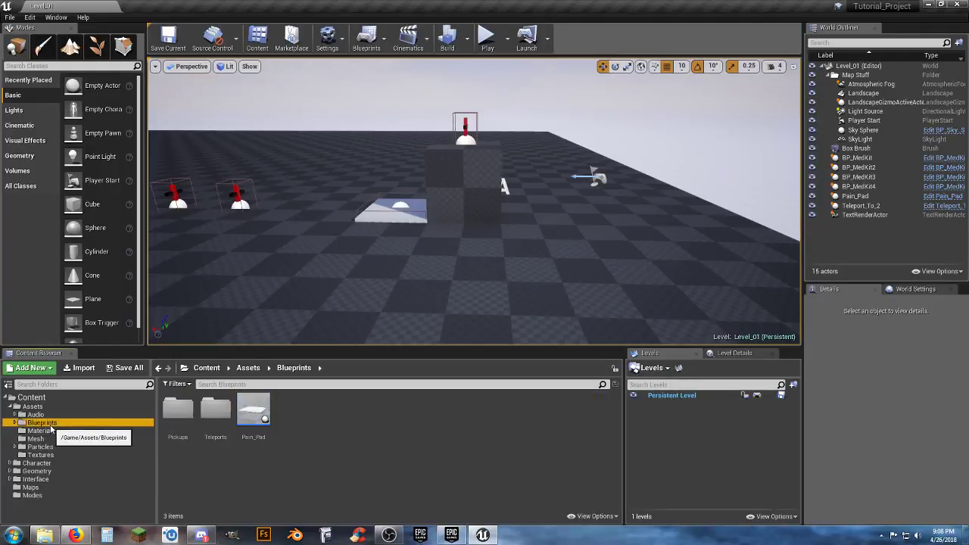
pyautogui.doubleClick(180, 413)
pyautogui.moveTo(215, 412); pyautogui.dragTo(492, 262)
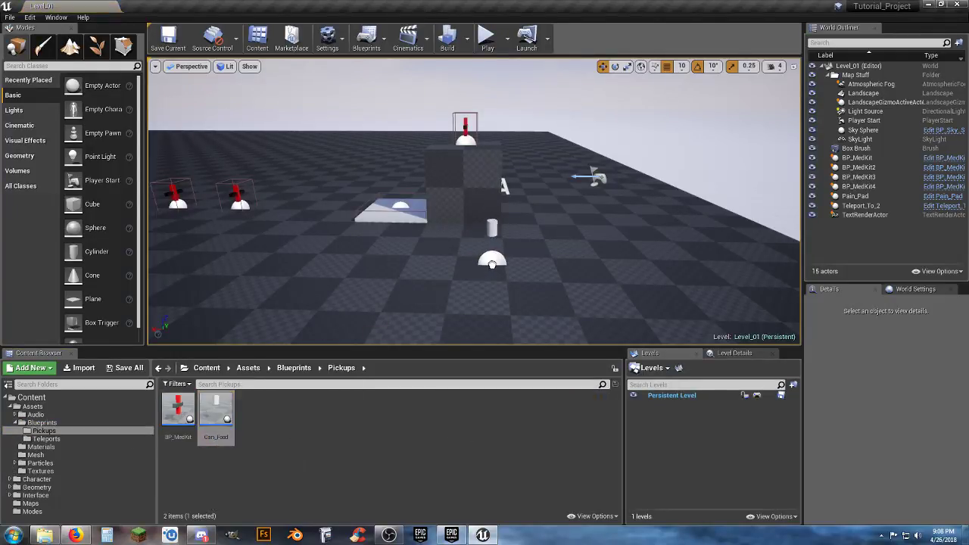
# Play Level_01, walk the character around the food can to check its size and height, and stop the play session
pyautogui.click(487, 38)
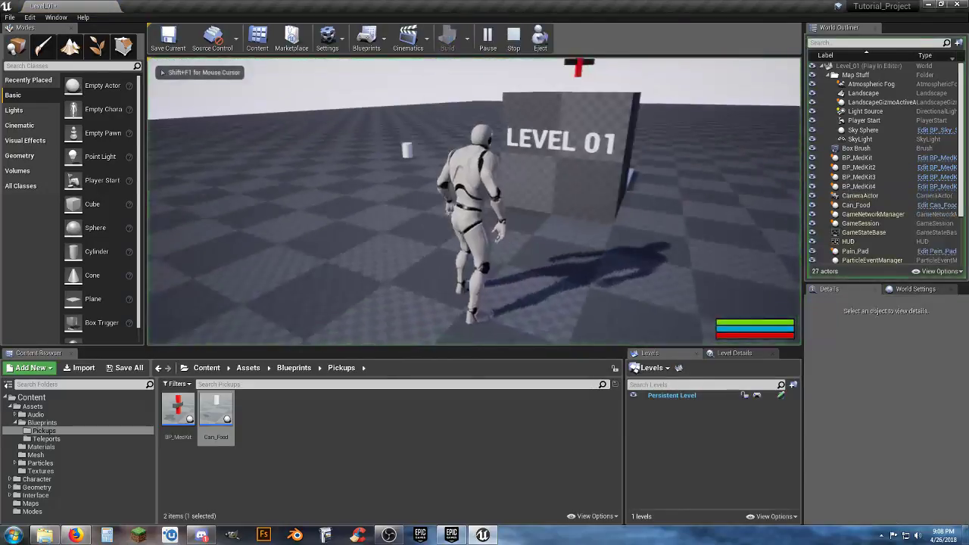
pyautogui.press('w')
pyautogui.press('d')
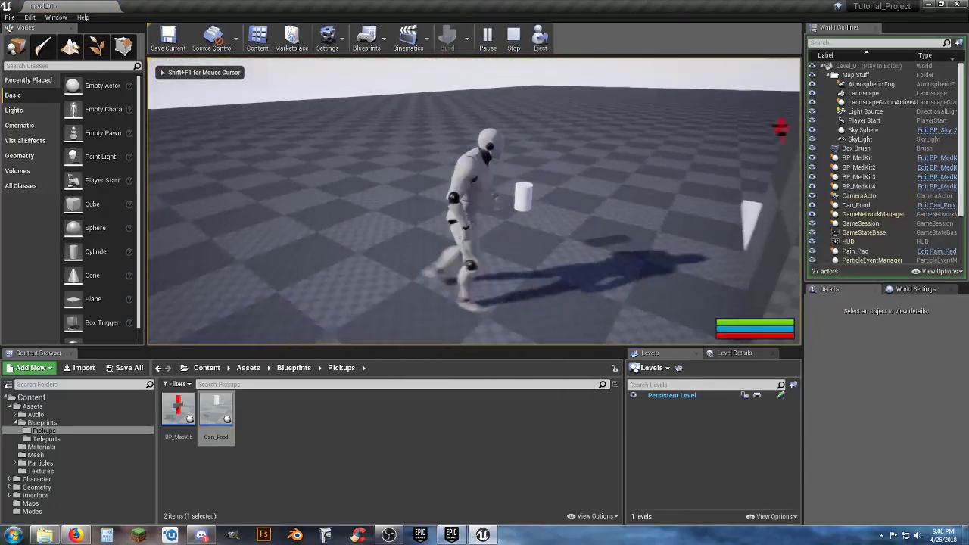
pyautogui.press('d')
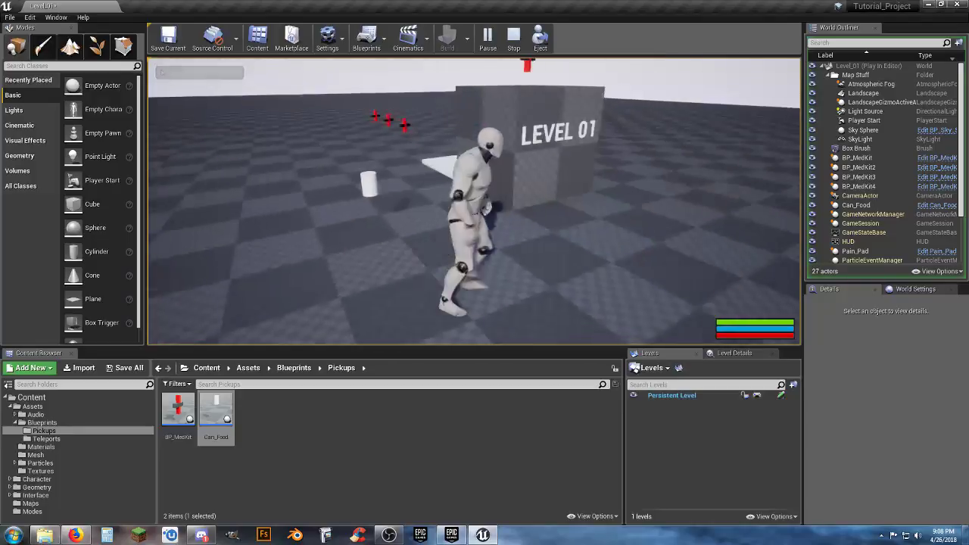
pyautogui.press('Escape')
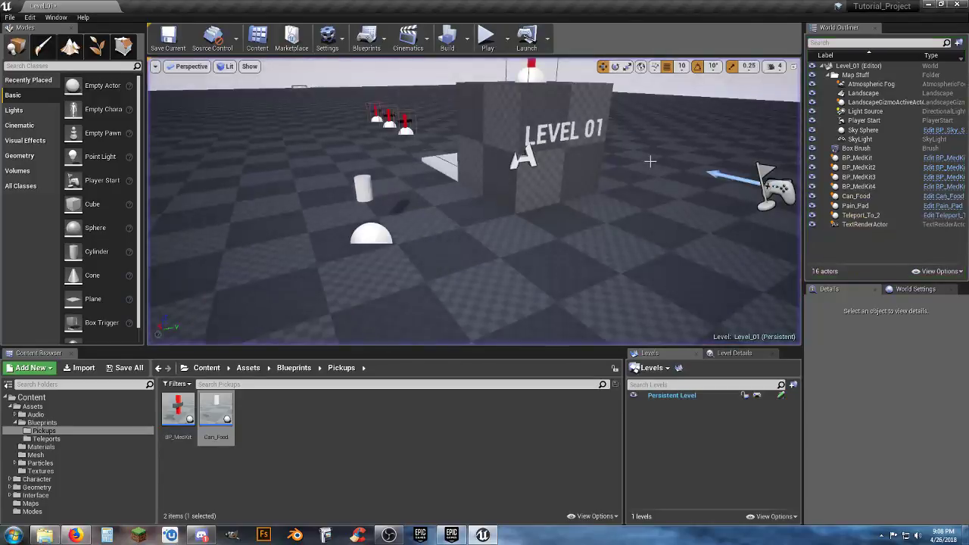
# Assign the M_Metal_Chrome material to the cylinder in the Can_Food blueprint, compile it, and close the blueprint
pyautogui.click(366, 188)
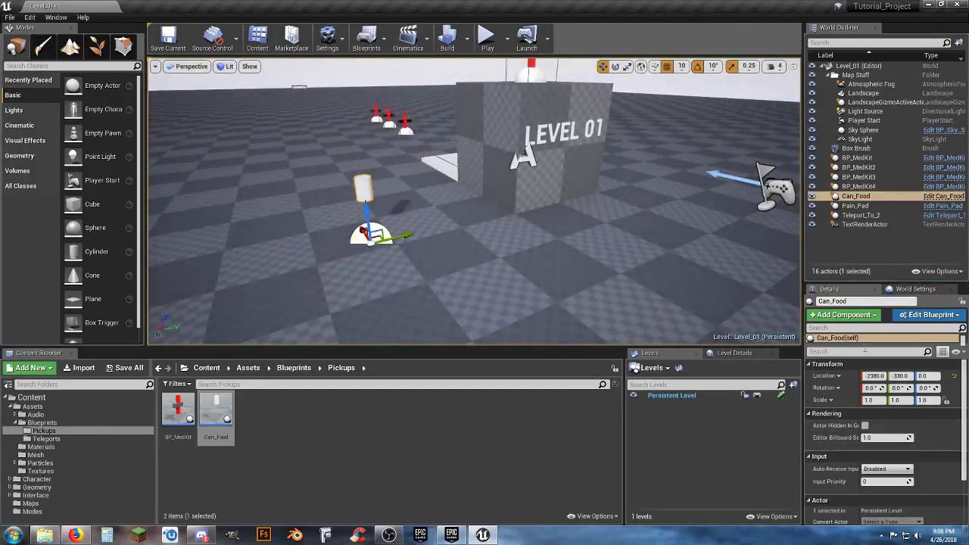
pyautogui.scroll(-2, 871, 424)
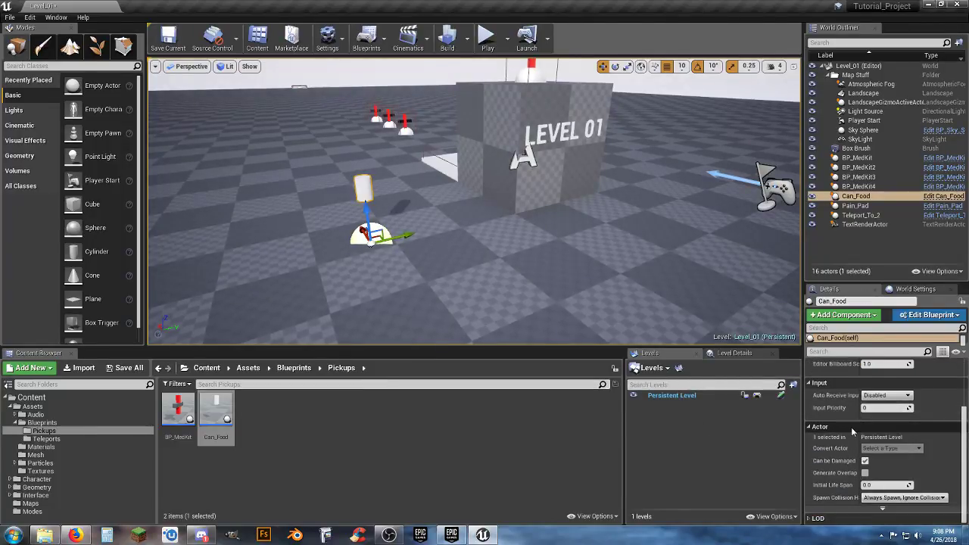
pyautogui.scroll(2, 839, 428)
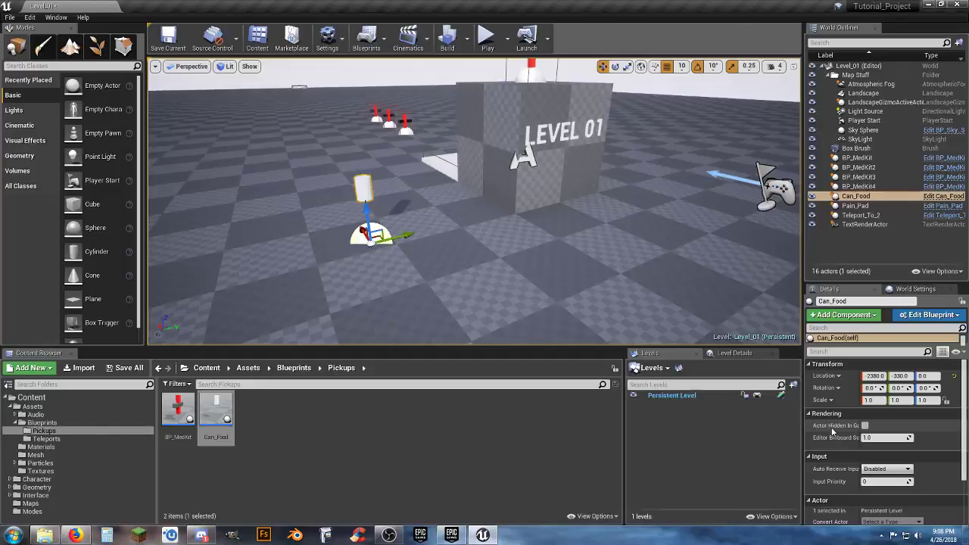
pyautogui.click(414, 422)
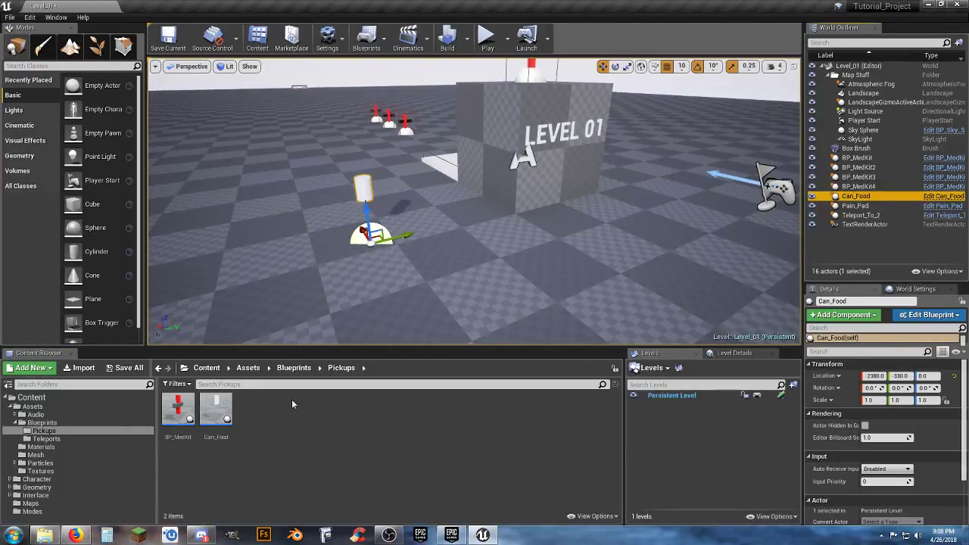
pyautogui.doubleClick(216, 409)
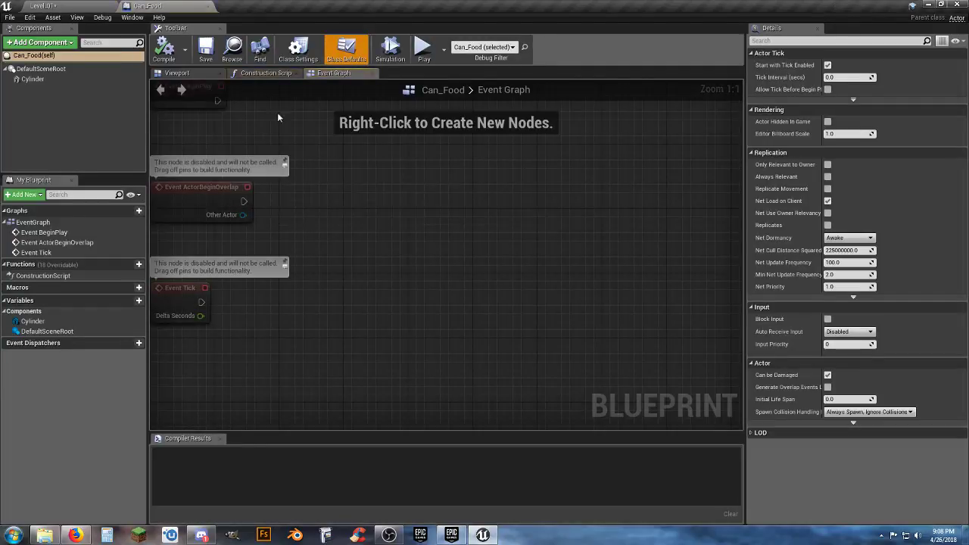
pyautogui.click(32, 79)
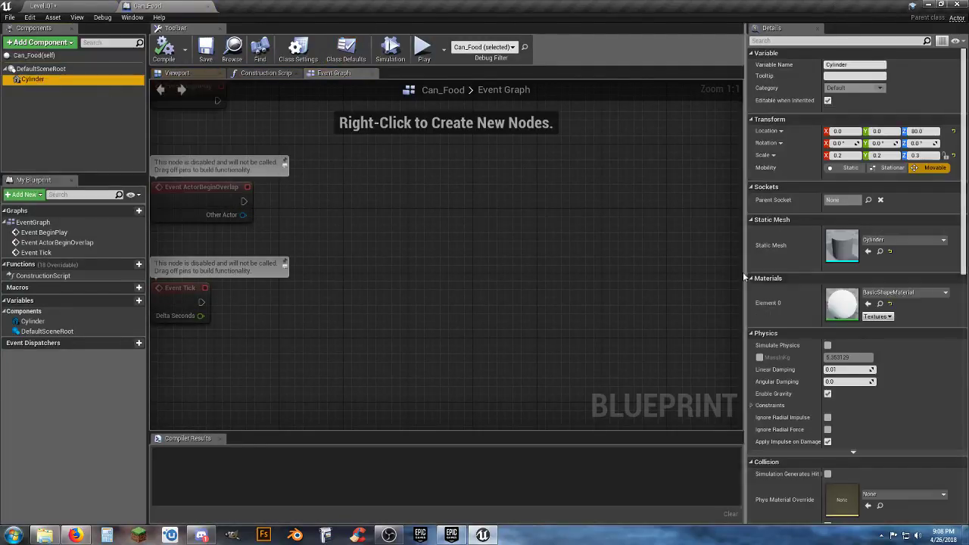
pyautogui.click(914, 295)
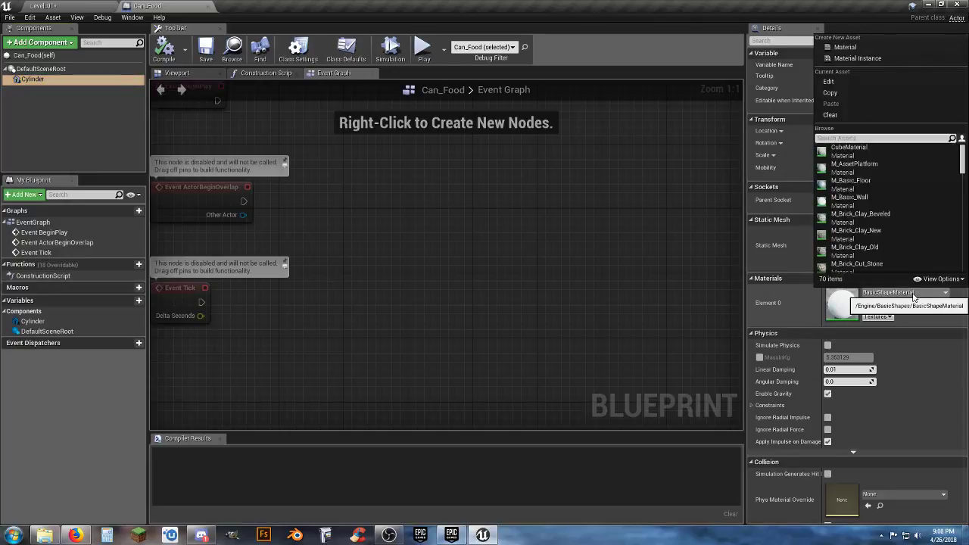
pyautogui.write('chr')
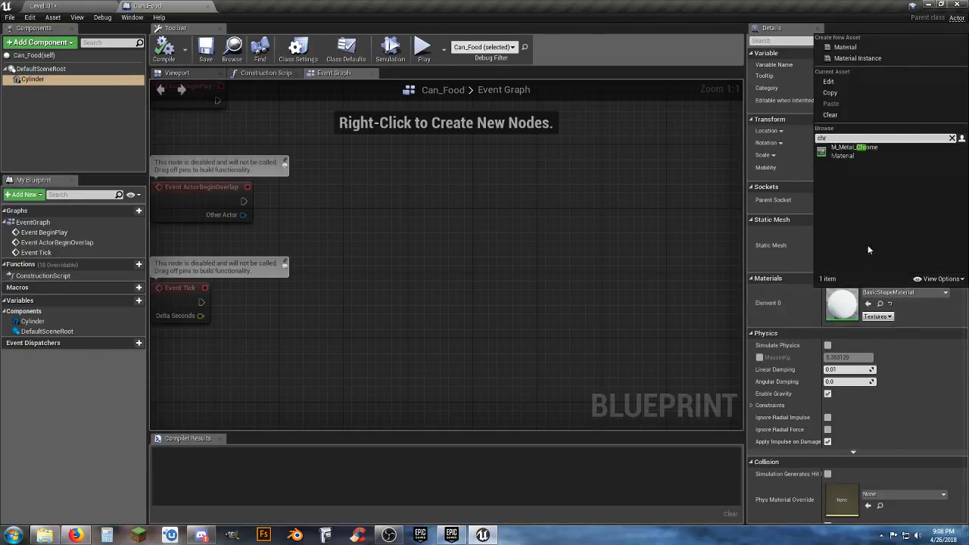
pyautogui.click(865, 156)
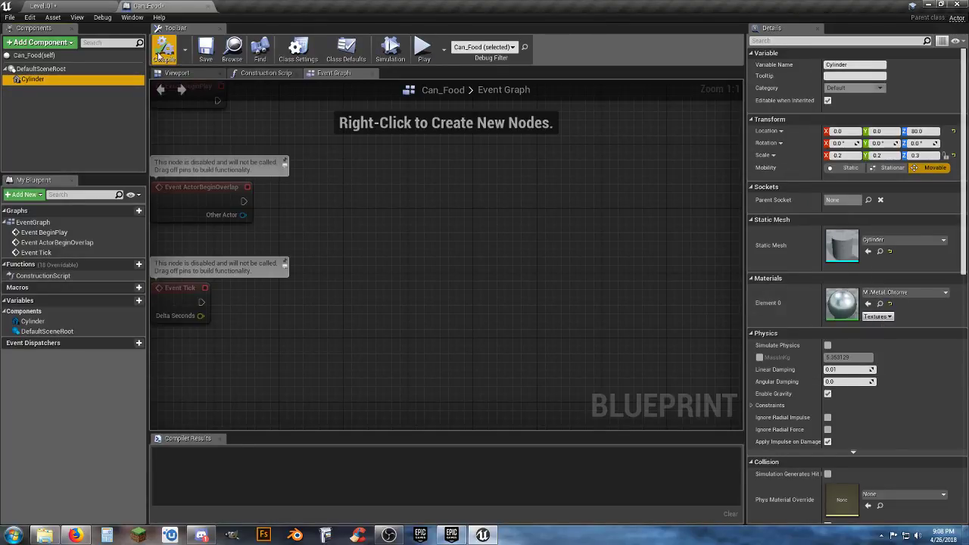
pyautogui.click(165, 49)
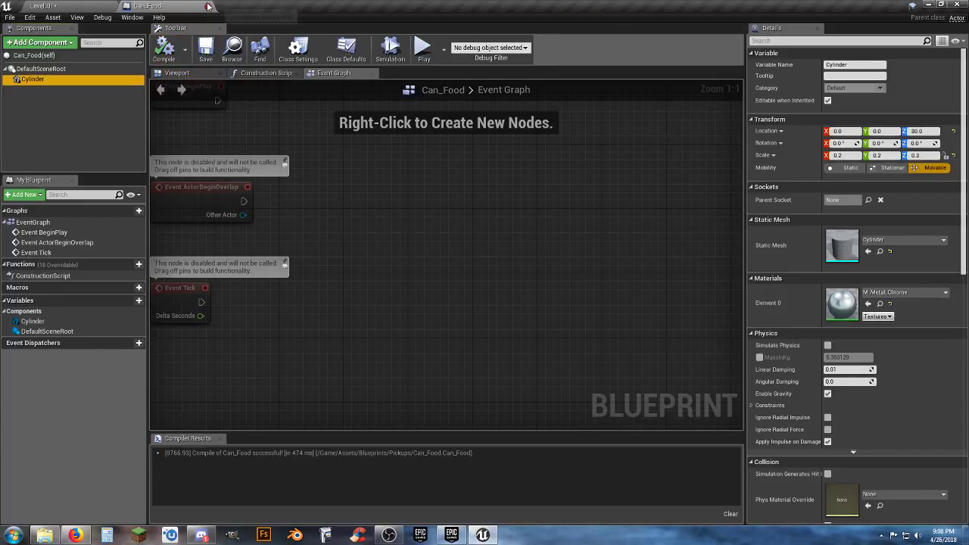
pyautogui.click(209, 6)
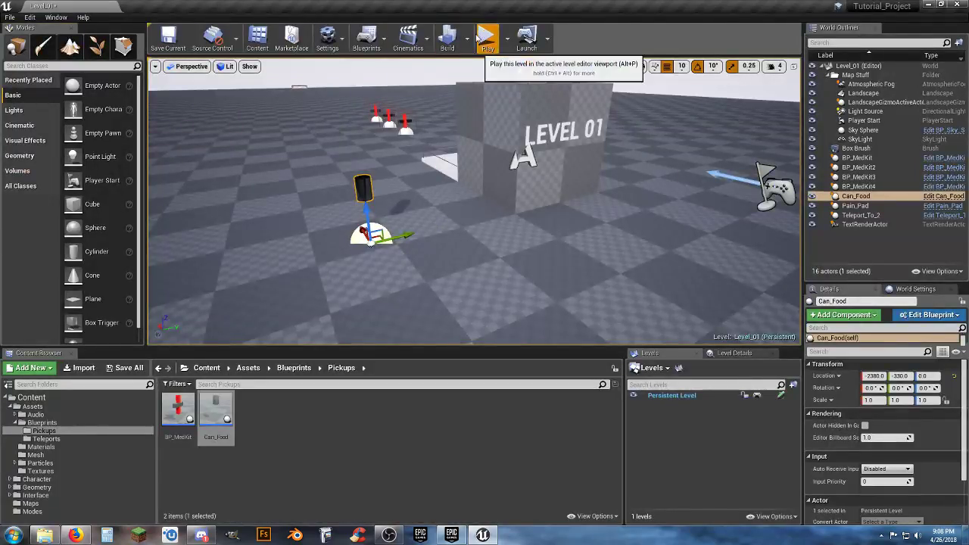
# Play Level_01, walk the character toward the food can to check its new material, and stop the play session
pyautogui.click(487, 38)
pyautogui.press('w')
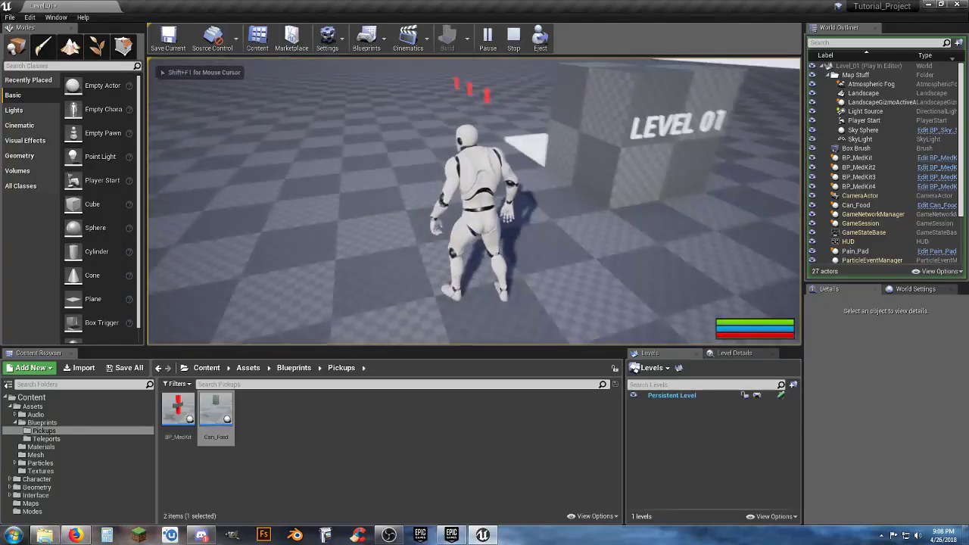
pyautogui.press('d')
pyautogui.press('Escape')
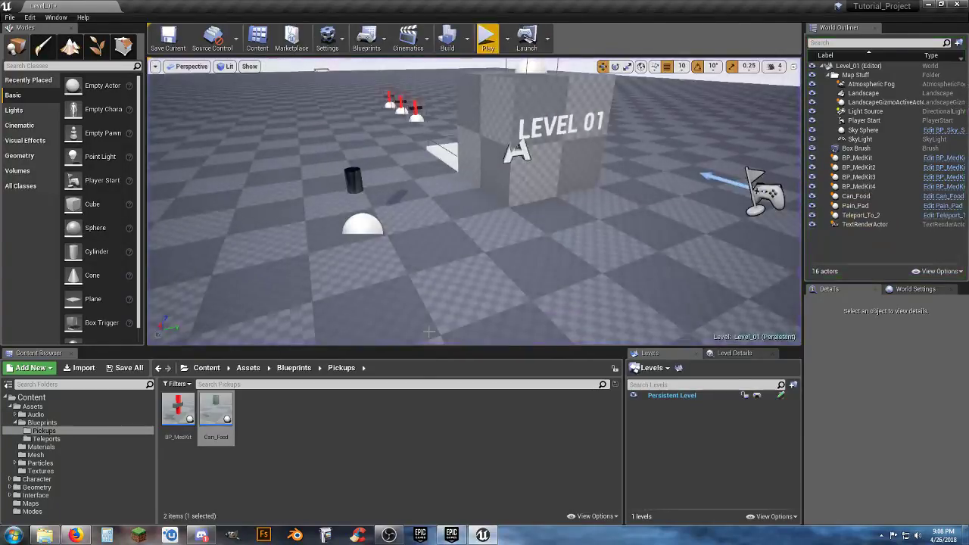
# Duplicate the Can_Food blueprint in the Pickups folder and name the copy Can_Drink
pyautogui.click(395, 432)
pyautogui.click(227, 413)
pyautogui.rightClick(227, 413)
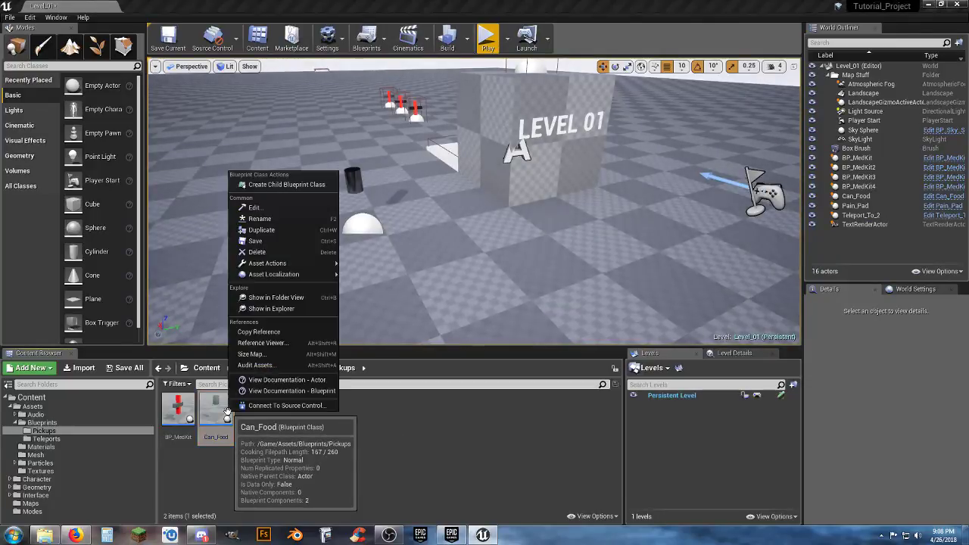
pyautogui.click(289, 229)
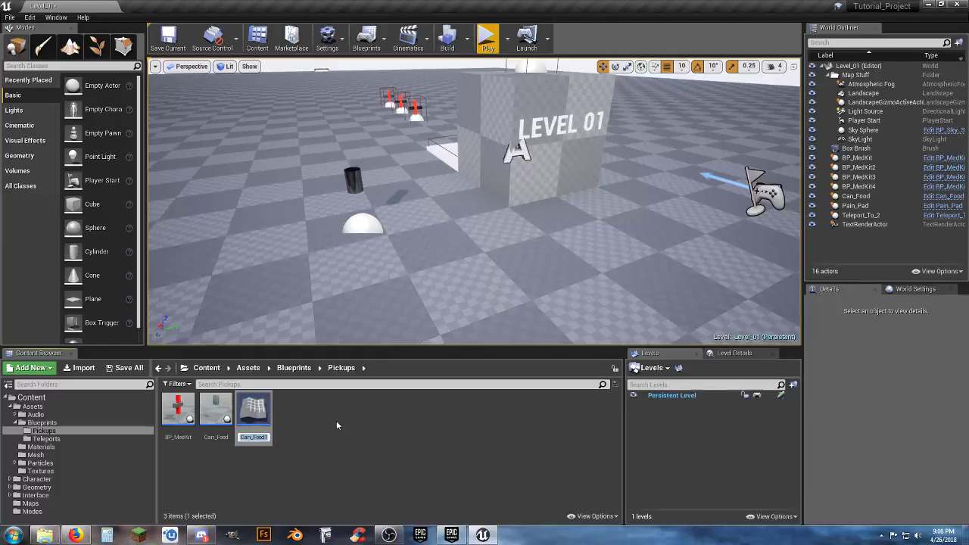
pyautogui.write('Can_Drink')
pyautogui.press('Return')
# Open the Can_Drink blueprint, assign M_Metal_Gold to its cylinder, then compile and save it
pyautogui.press('Return')
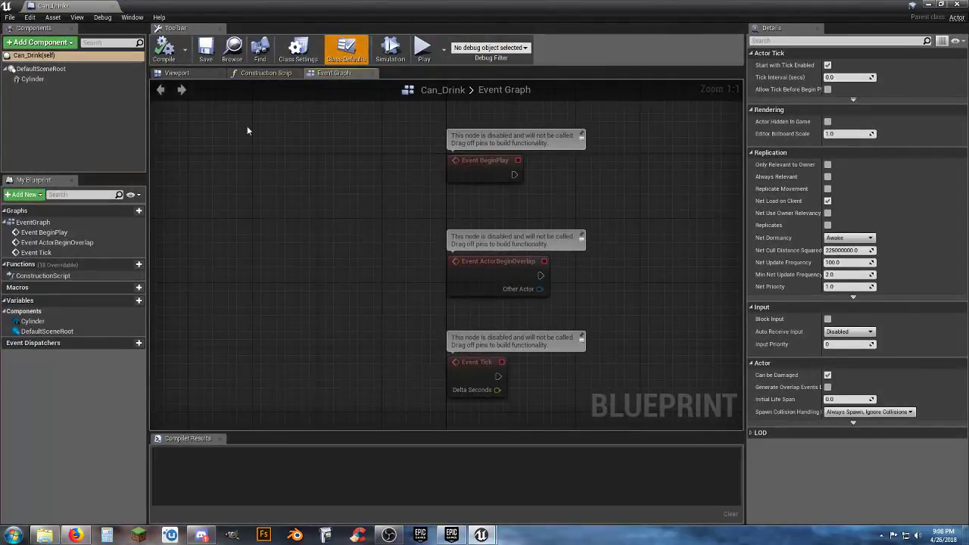
pyautogui.click(196, 75)
pyautogui.click(59, 82)
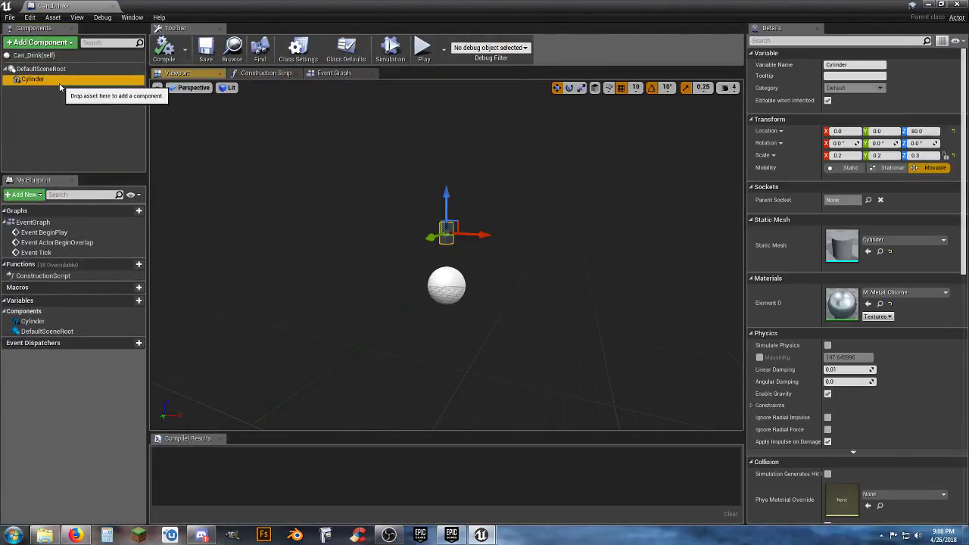
pyautogui.click(916, 294)
pyautogui.scroll(-1, 898, 227)
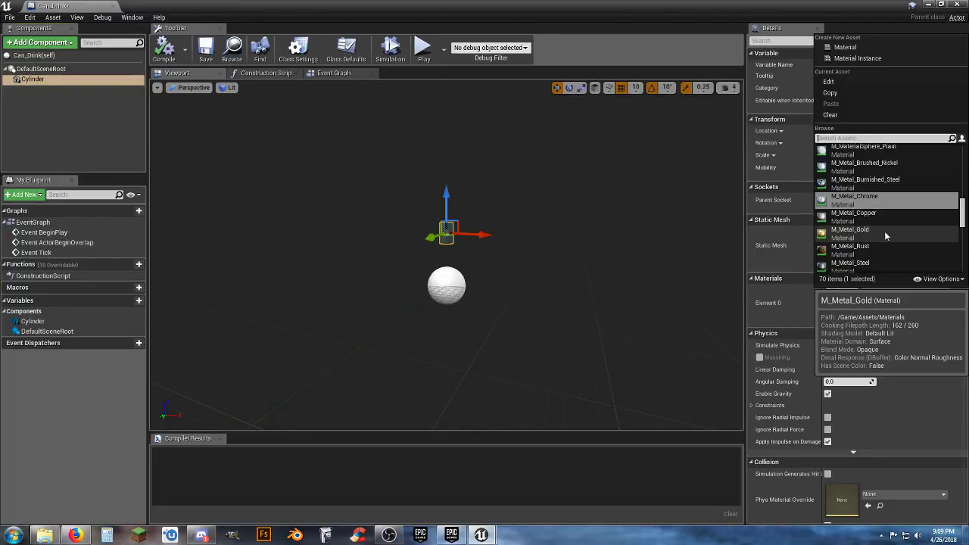
pyautogui.click(884, 231)
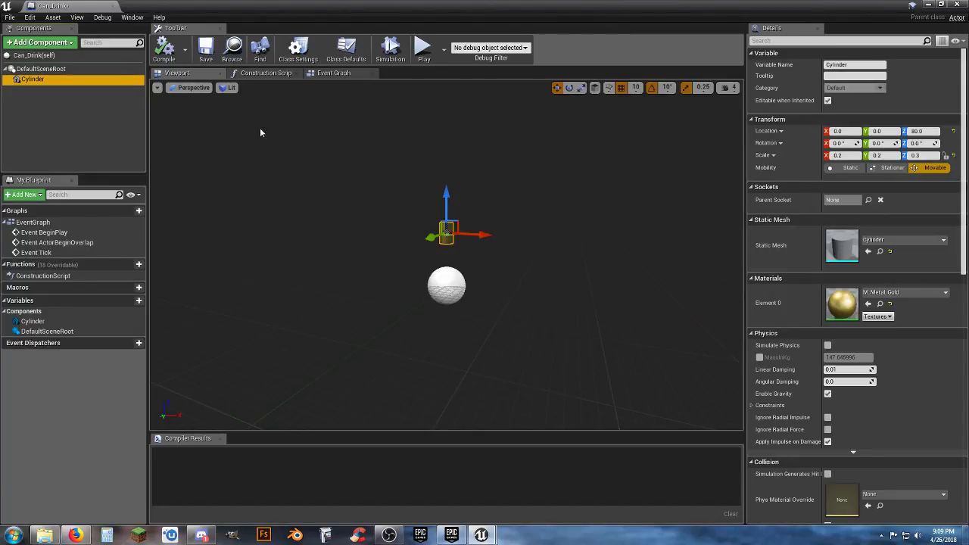
pyautogui.click(164, 47)
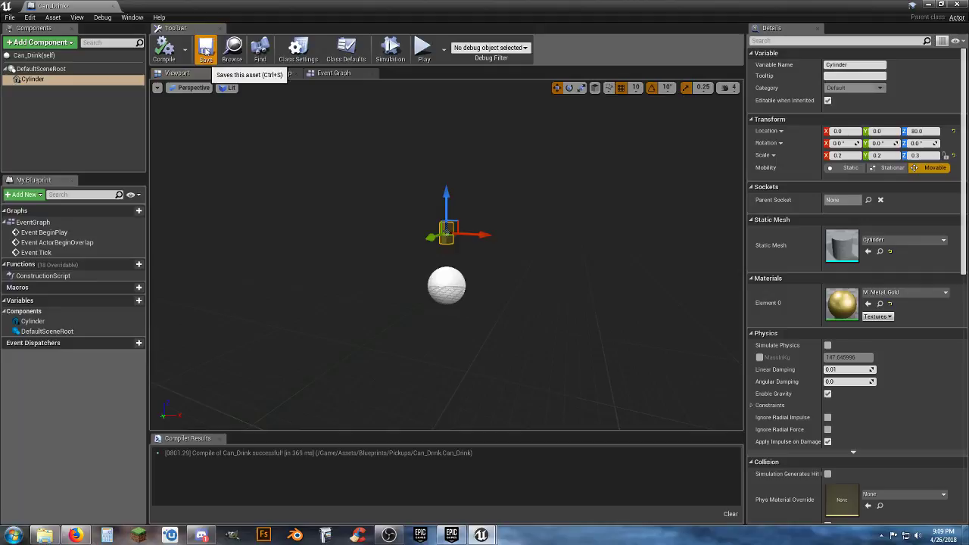
# Delete the default BeginPlay, ActorBeginOverlap and Tick event nodes from Can_Drink's Event Graph
pyautogui.click(340, 75)
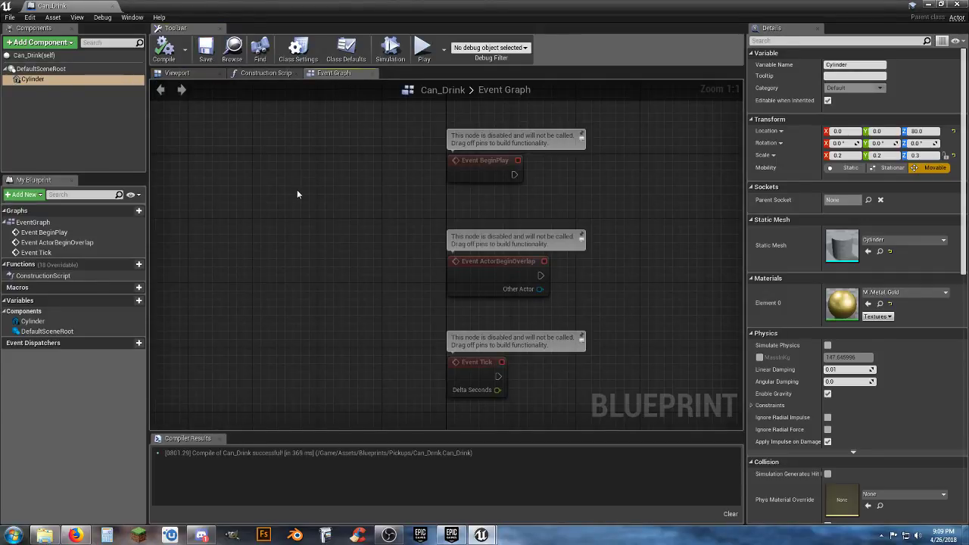
pyautogui.moveTo(331, 217); pyautogui.dragTo(158, 229, button='right')
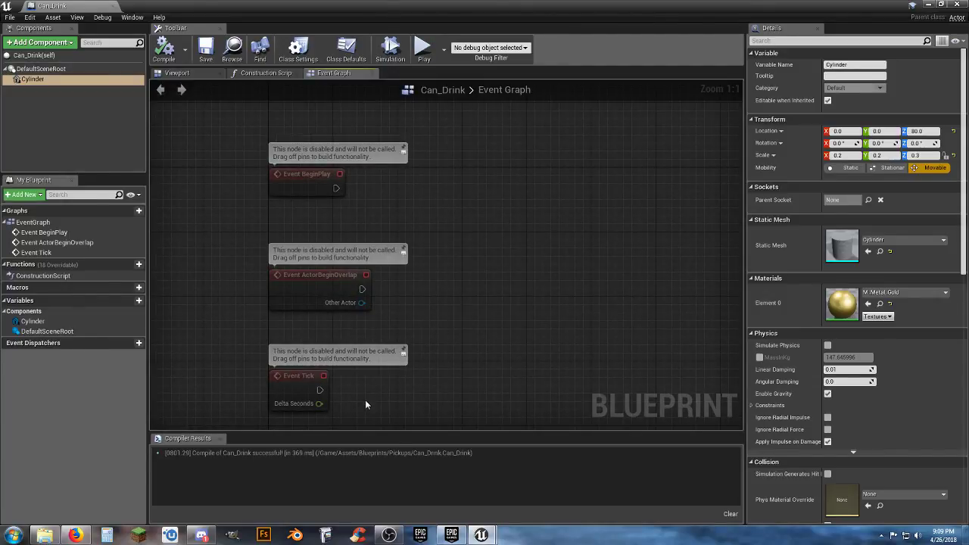
pyautogui.moveTo(382, 402); pyautogui.dragTo(289, 190)
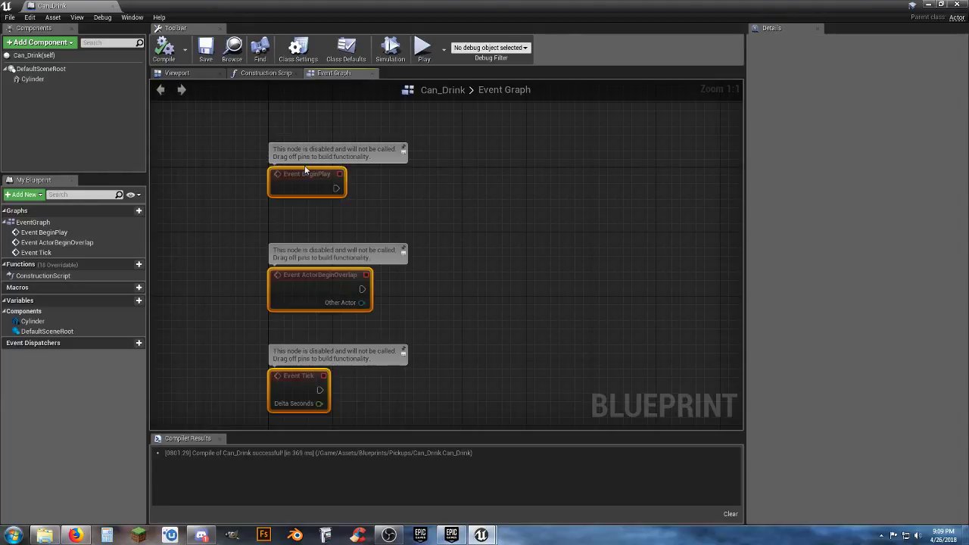
pyautogui.press('Delete')
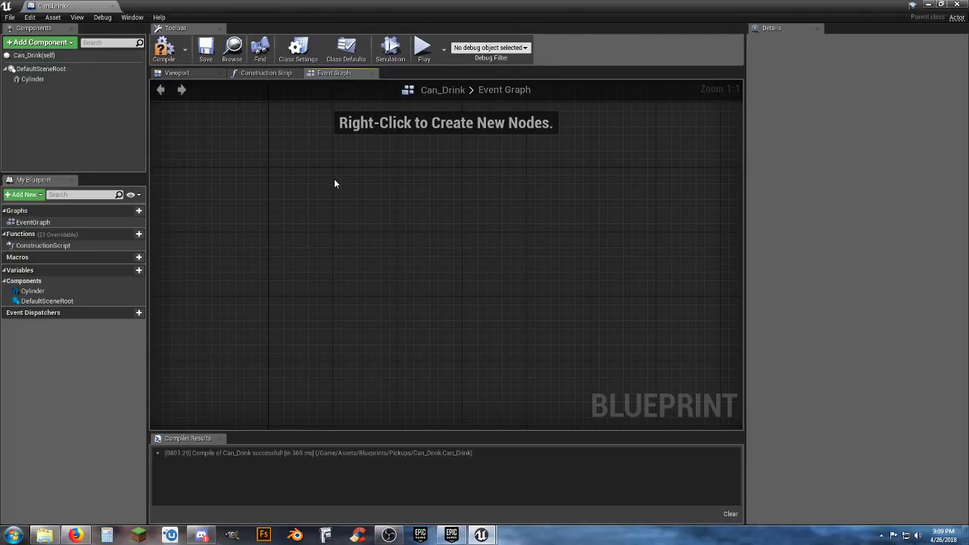
pyautogui.moveTo(334, 180); pyautogui.dragTo(329, 210, button='right')
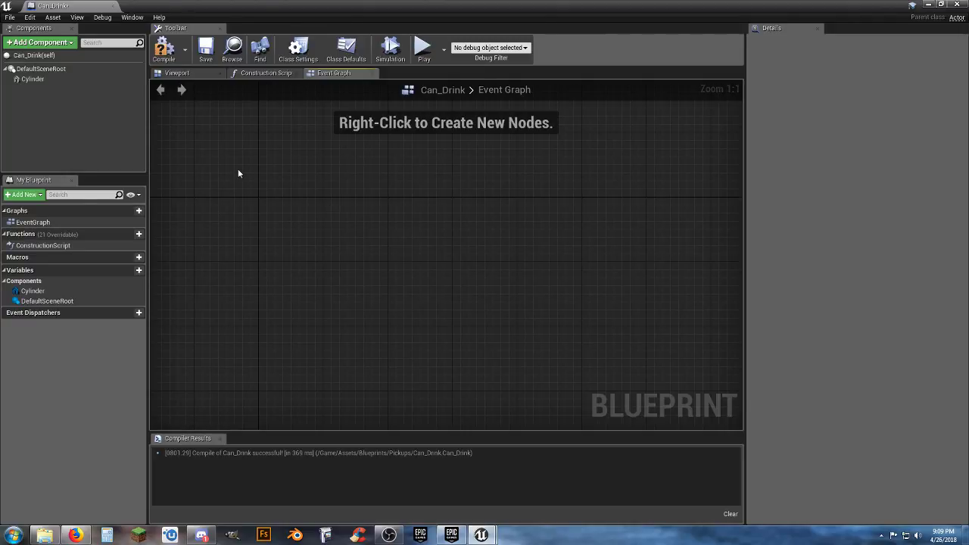
# Add a Box Collision component under the Cylinder in Can_Drink, keeping the default name Box
pyautogui.click(47, 80)
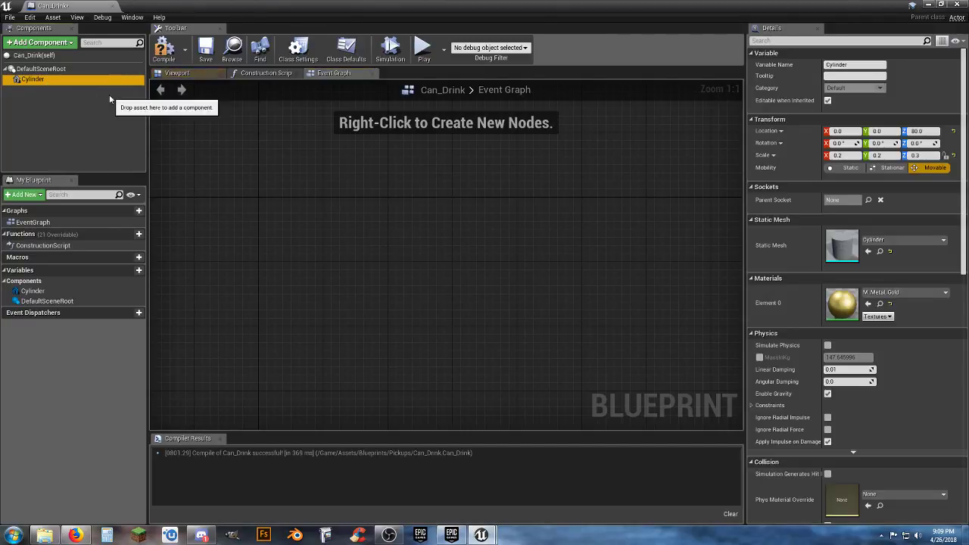
pyautogui.click(182, 73)
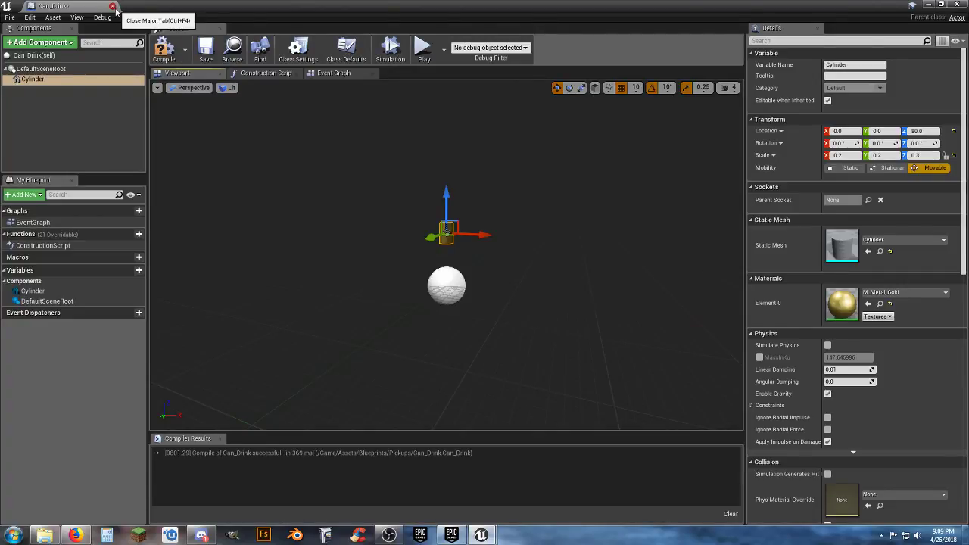
pyautogui.click(40, 42)
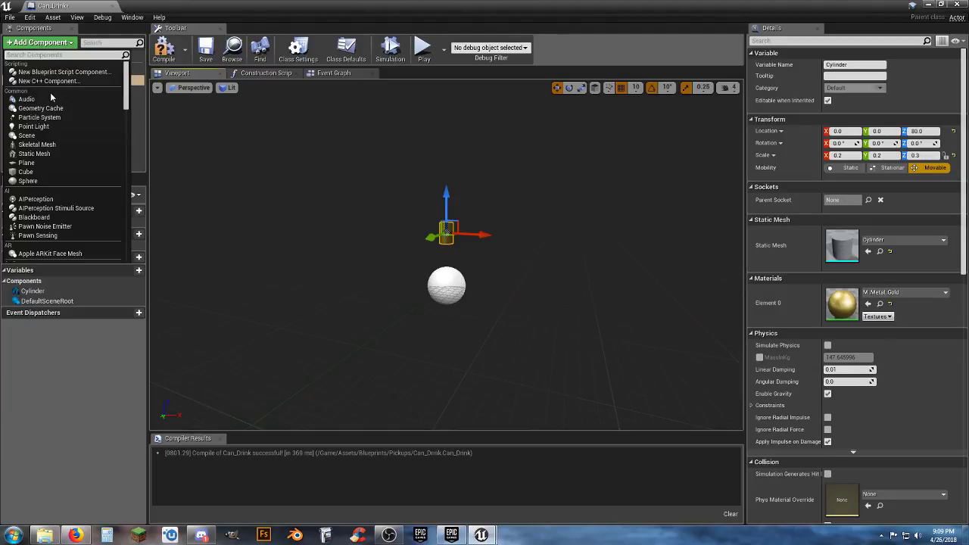
pyautogui.write('box')
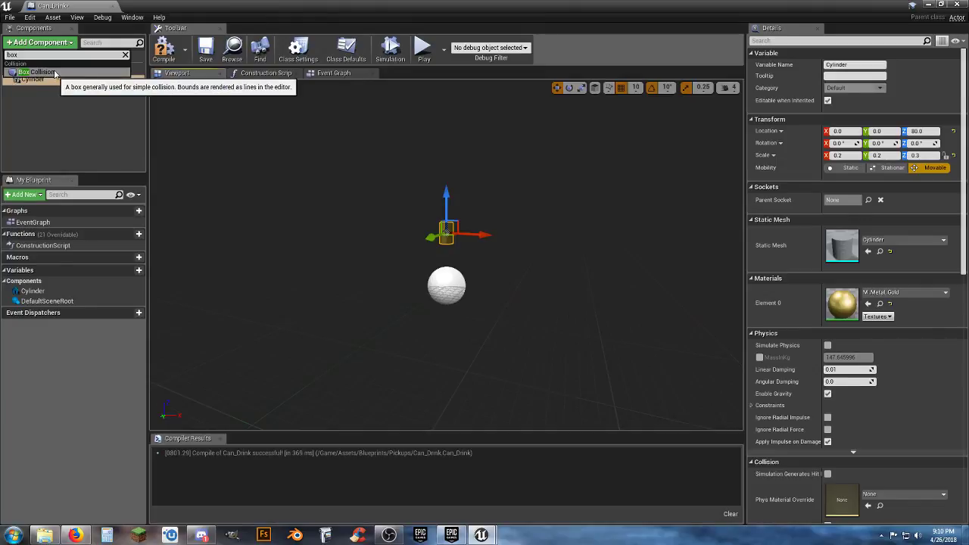
pyautogui.click(45, 72)
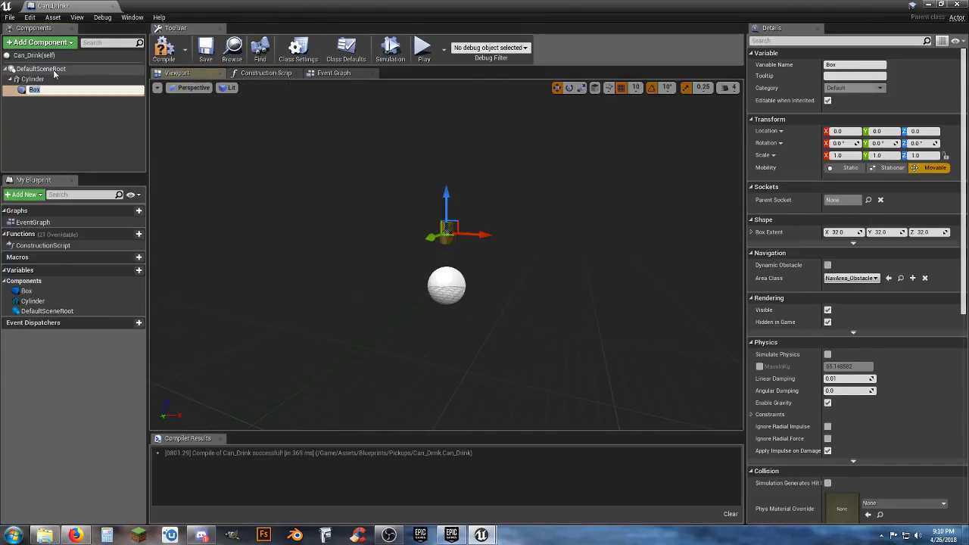
pyautogui.click(63, 117)
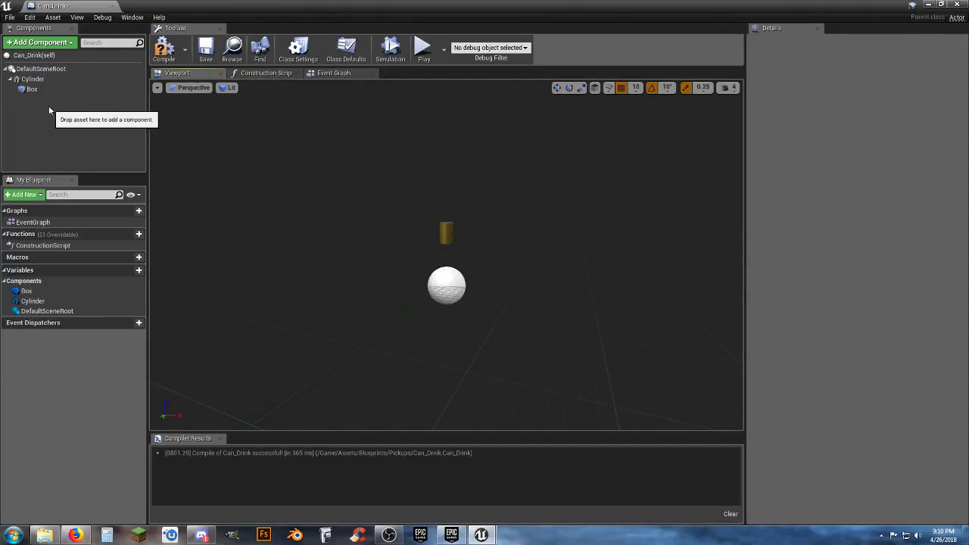
# Set the Box collision component's scale to 2.0 on the X, Y and Z axes
pyautogui.click(49, 90)
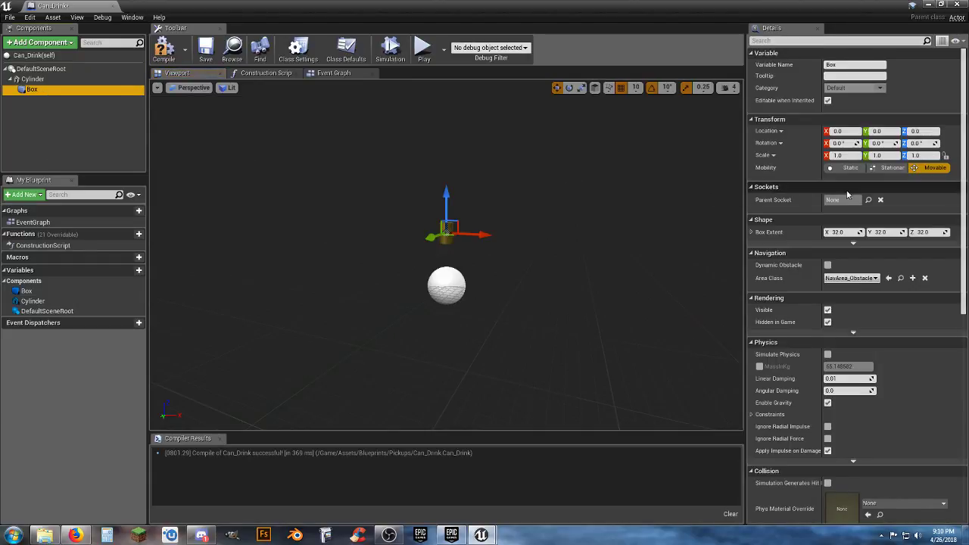
pyautogui.click(856, 154)
pyautogui.write('2')
pyautogui.press('Tab')
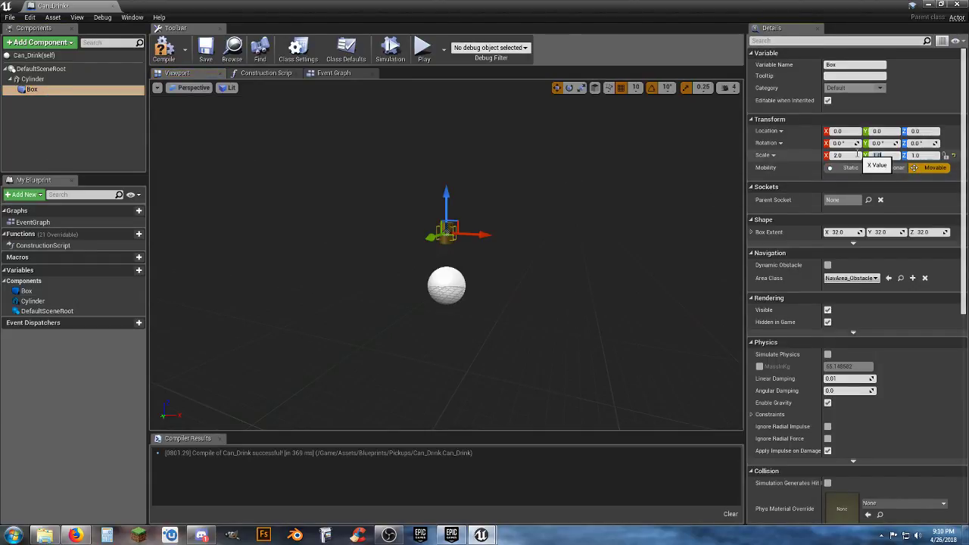
pyautogui.write('2')
pyautogui.press('Tab')
pyautogui.write('2')
pyautogui.press('Return')
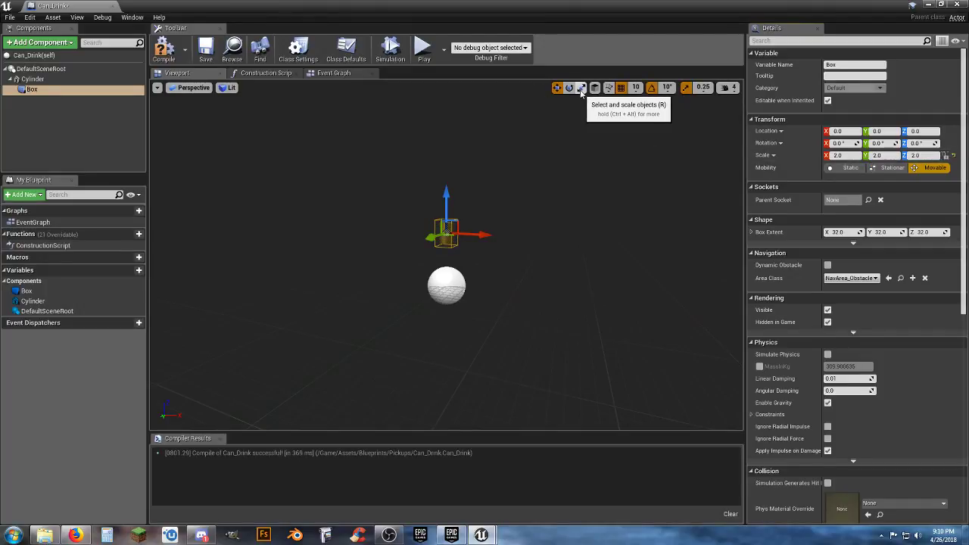
# Set the Box collision component's scale to 5.0 on the X, Y and Z axes
pyautogui.click(849, 156)
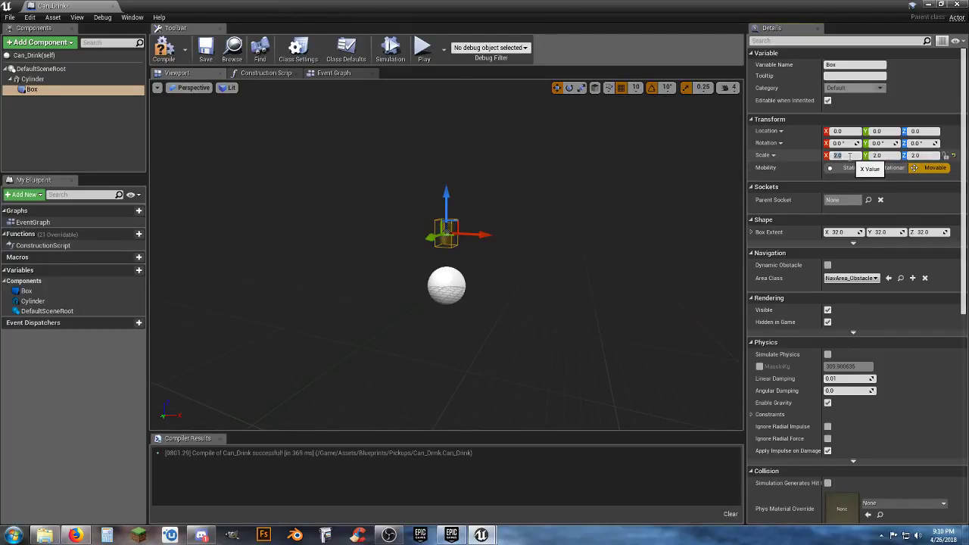
pyautogui.write('5')
pyautogui.press('Tab')
pyautogui.write('5')
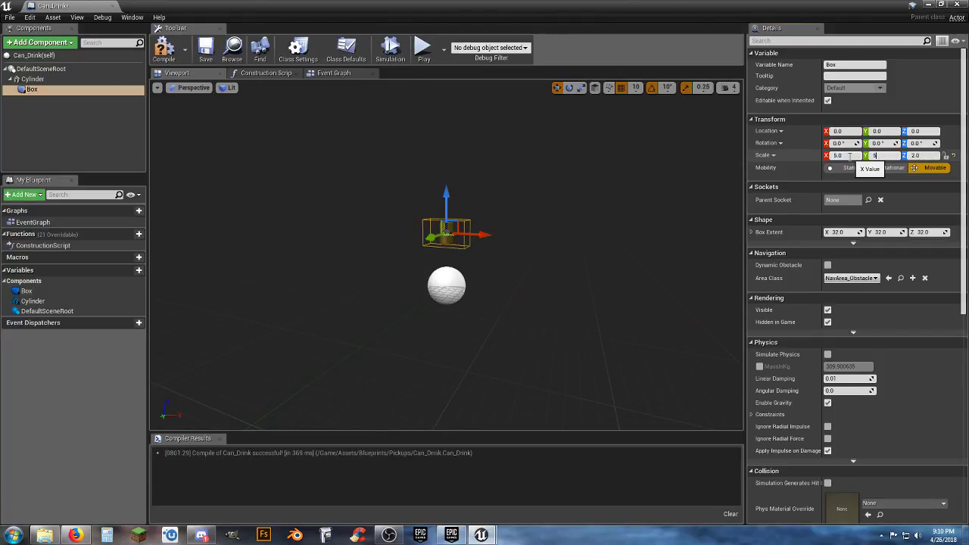
pyautogui.press('Tab')
pyautogui.write('5')
pyautogui.press('Return')
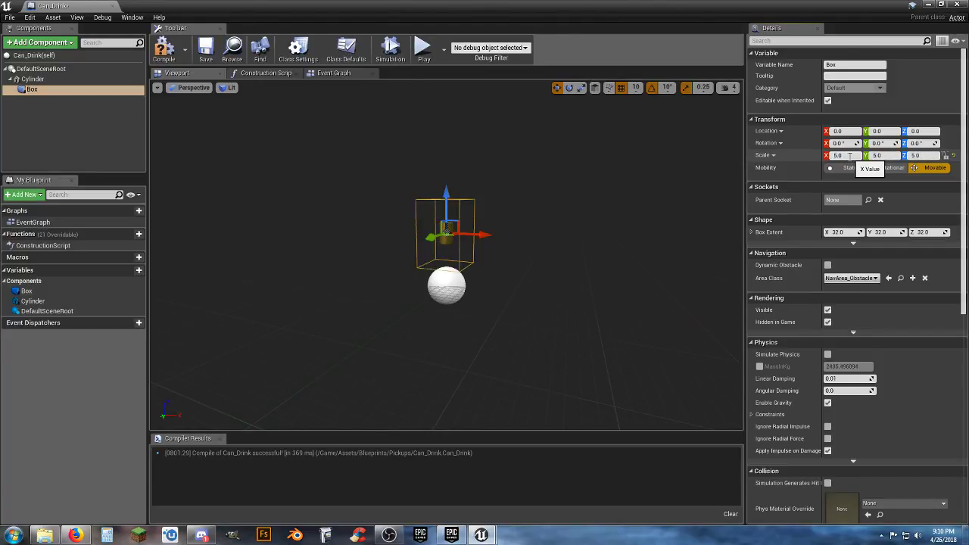
# Set the Box collision's Z scale to 10.0, then compile and save Can_Drink
pyautogui.click(931, 156)
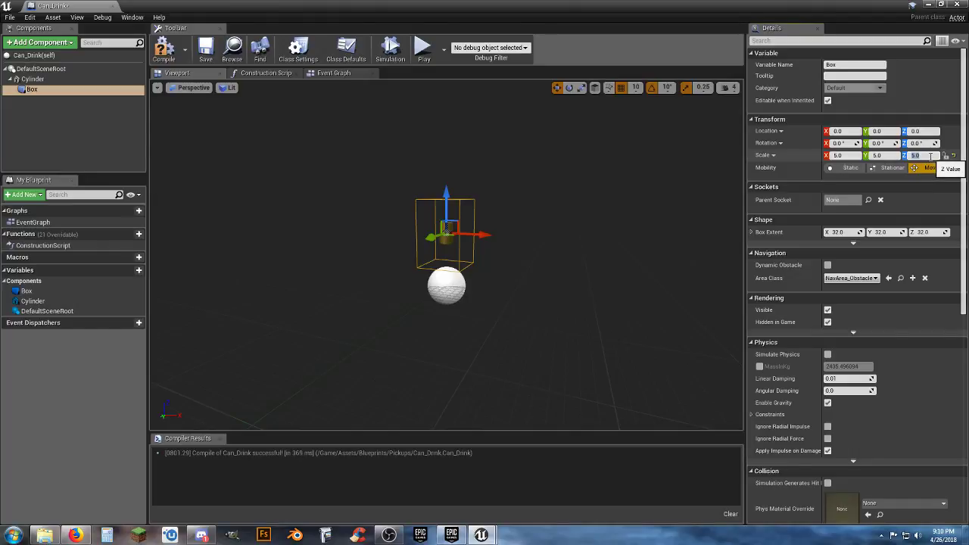
pyautogui.write('10')
pyautogui.press('Return')
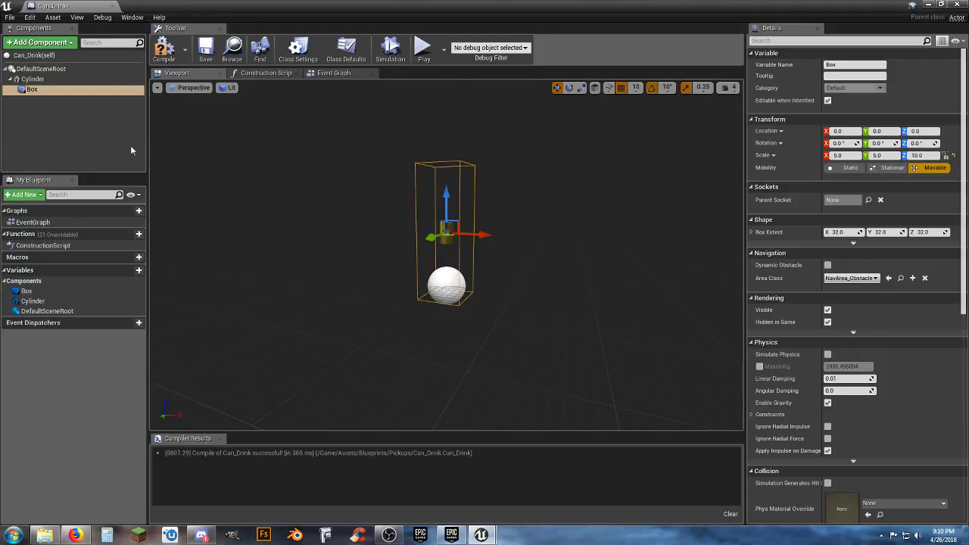
pyautogui.click(164, 48)
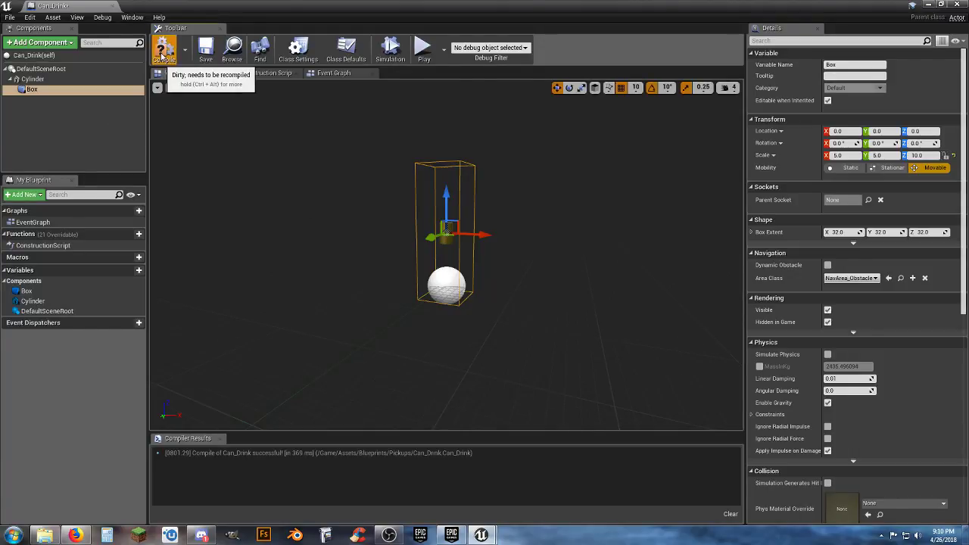
pyautogui.click(206, 52)
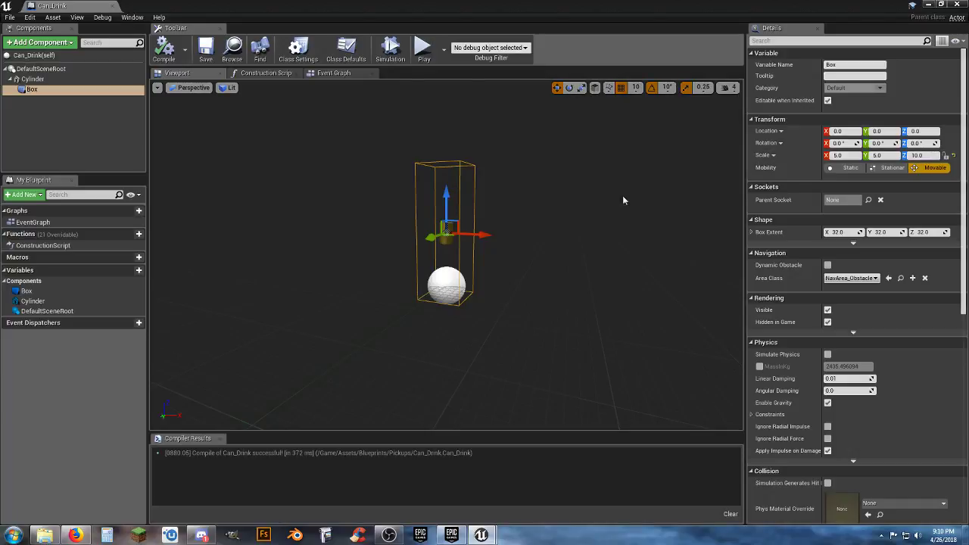
# Add an OnComponentBeginOverlap event for the Box component in Can_Drink's Event Graph
pyautogui.click(334, 73)
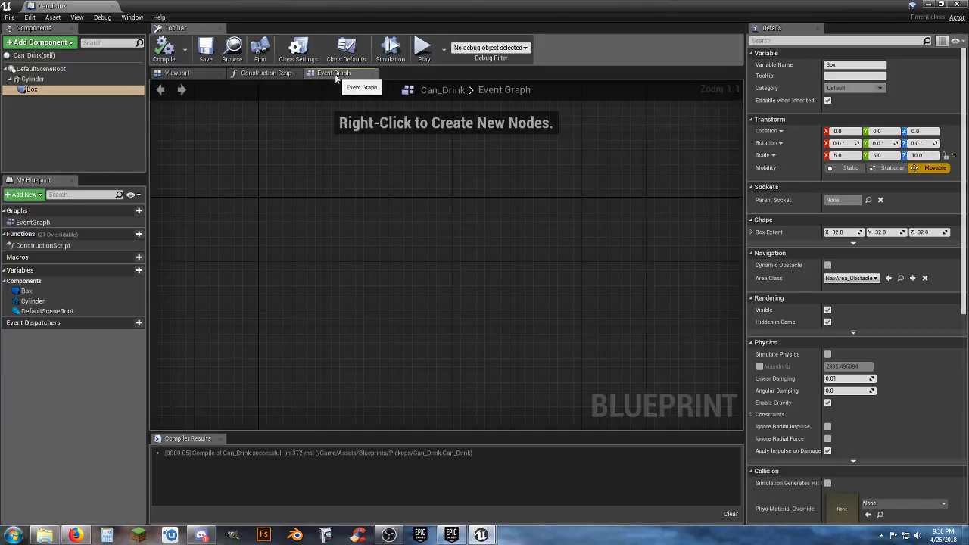
pyautogui.rightClick(32, 90)
pyautogui.moveTo(101, 112)
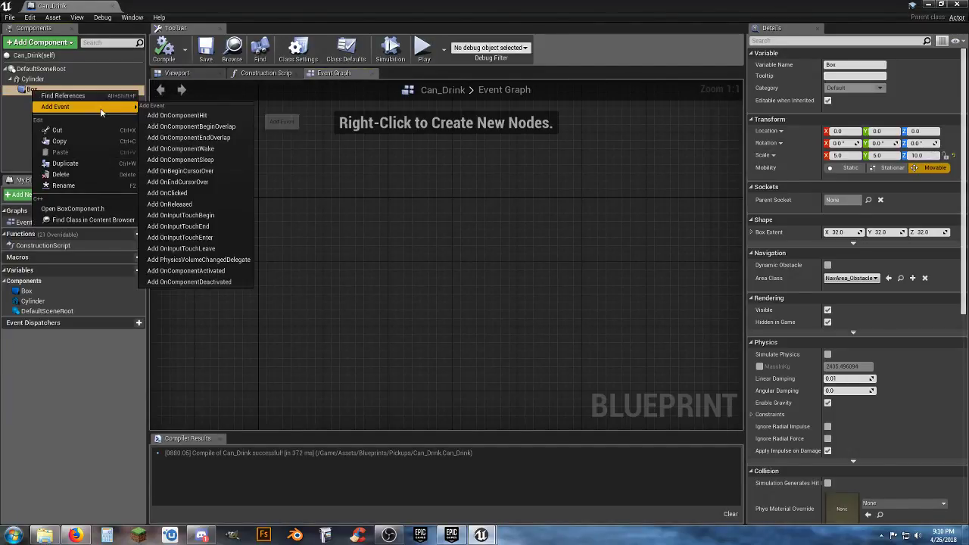
pyautogui.click(199, 128)
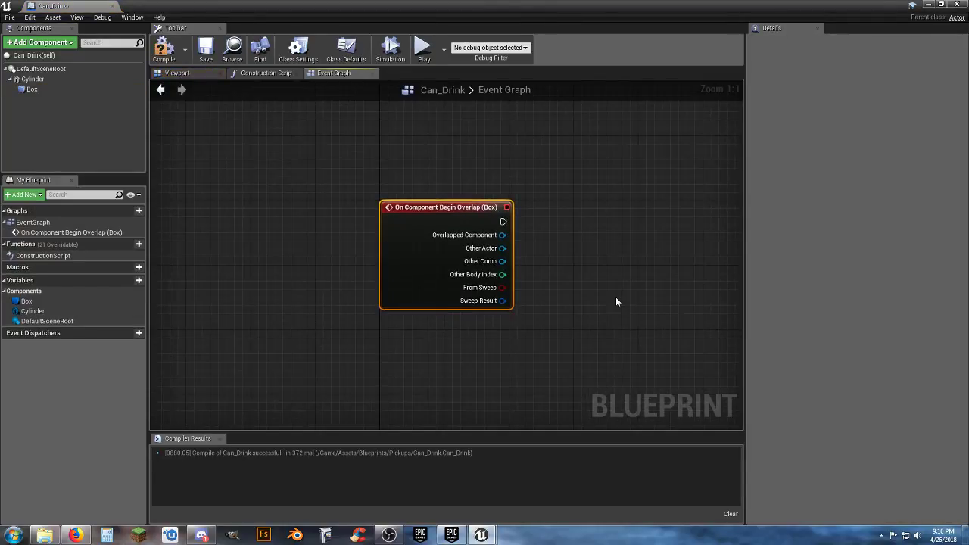
# Add a Cast To ThirdPersonCharacter node from the overlap event's Other Actor and align it beside the event
pyautogui.moveTo(495, 285); pyautogui.dragTo(497, 270, button='right')
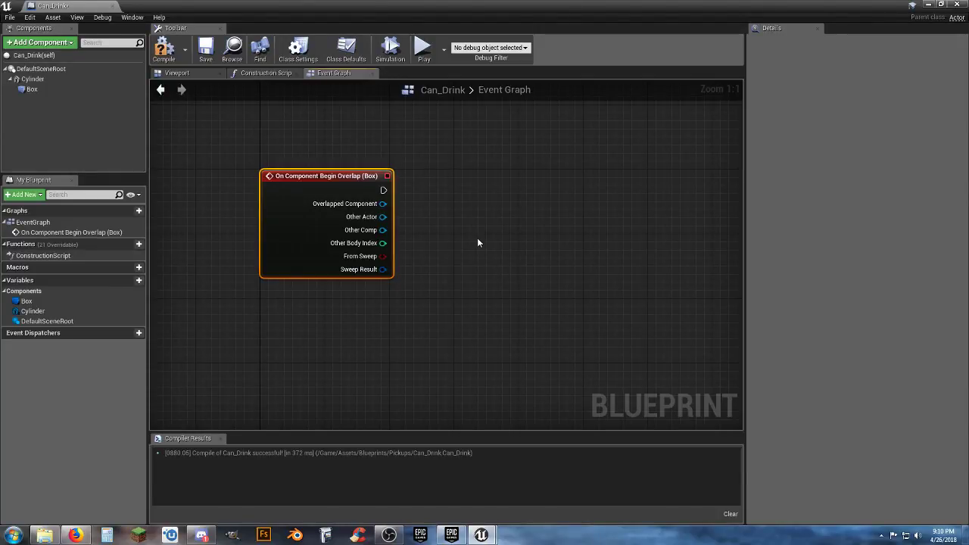
pyautogui.moveTo(450, 222); pyautogui.dragTo(437, 232, button='right')
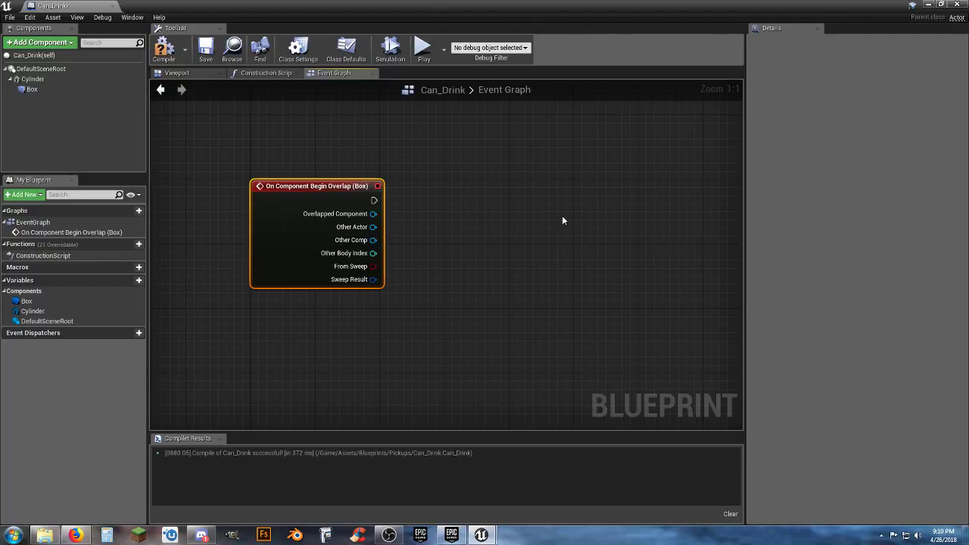
pyautogui.moveTo(469, 229); pyautogui.dragTo(427, 203, button='right')
pyautogui.moveTo(333, 203); pyautogui.dragTo(390, 202)
pyautogui.write('casttoplayer')
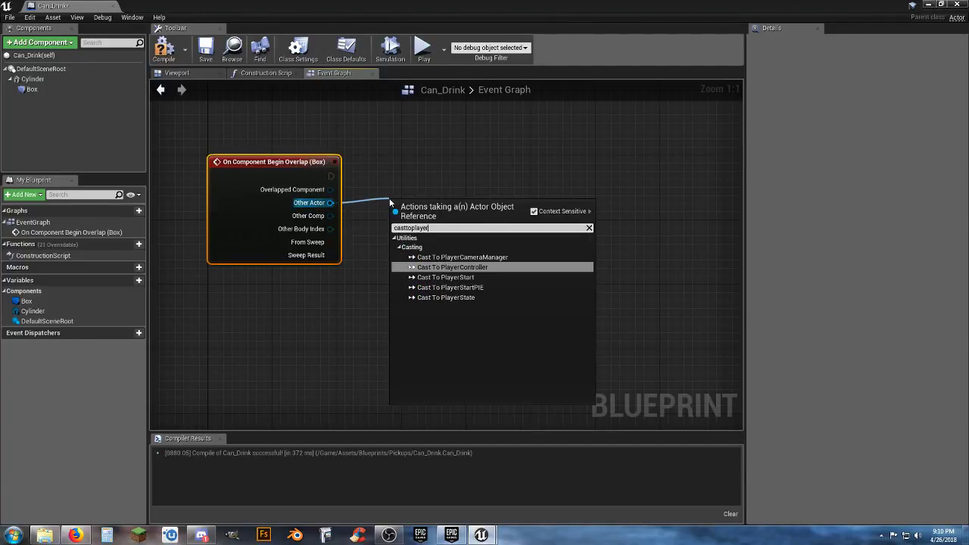
pyautogui.press('BackSpace')
pyautogui.press('BackSpace')
pyautogui.press('BackSpace')
pyautogui.press('BackSpace')
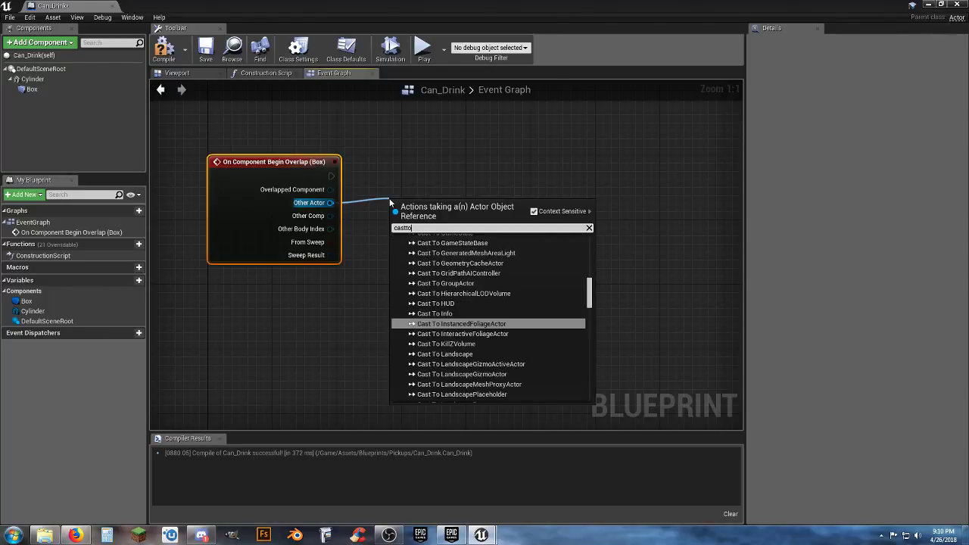
pyautogui.write('thi')
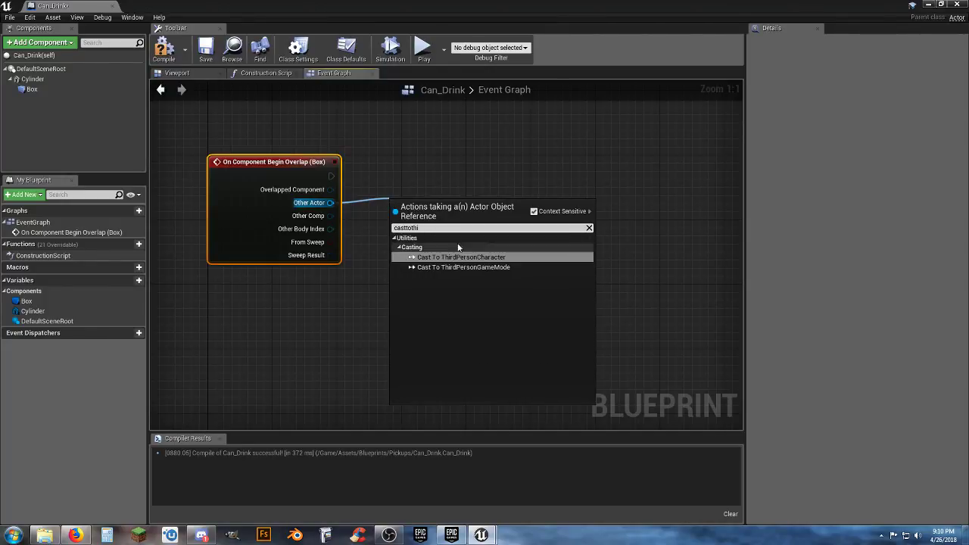
pyautogui.click(466, 256)
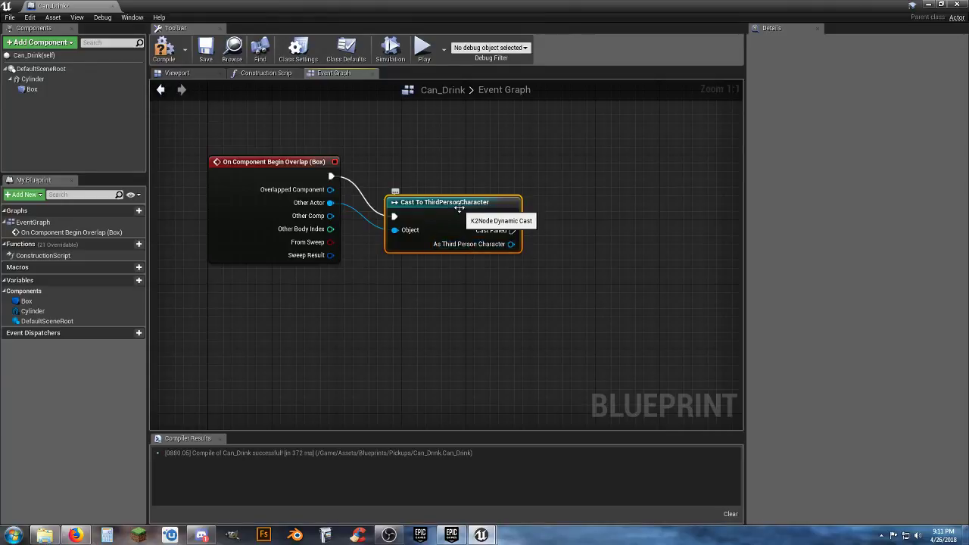
pyautogui.moveTo(459, 208); pyautogui.dragTo(446, 170)
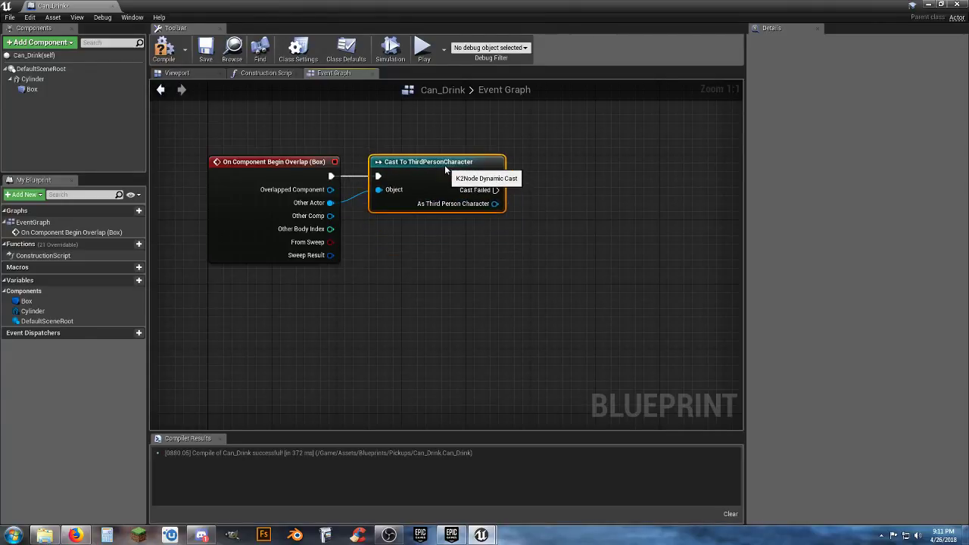
# Dock the Can_Drink editor beside the level tab, check the Character Blueprints folder for the ThirdPersonCharacter blueprint, and return to Can_Drink
pyautogui.moveTo(49, 8); pyautogui.dragTo(146, 9)
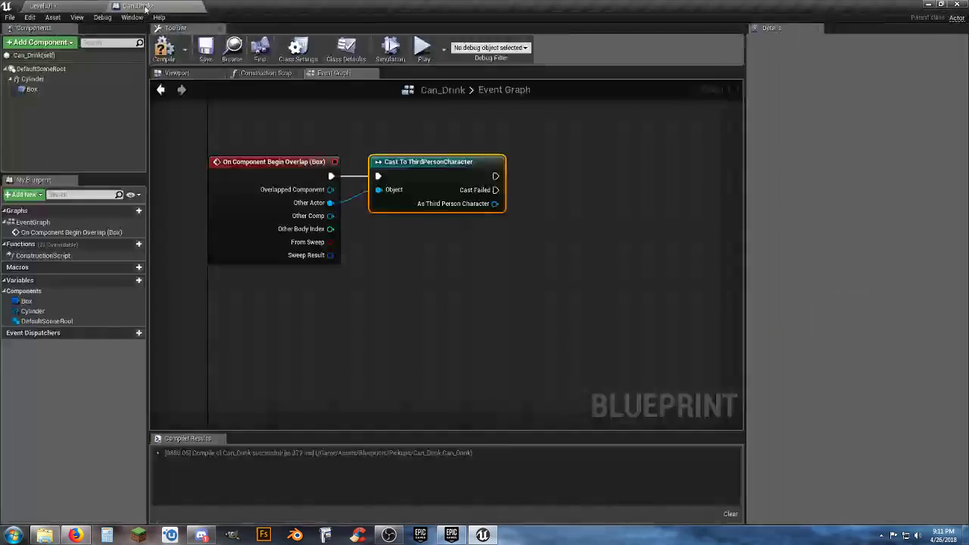
pyautogui.click(43, 5)
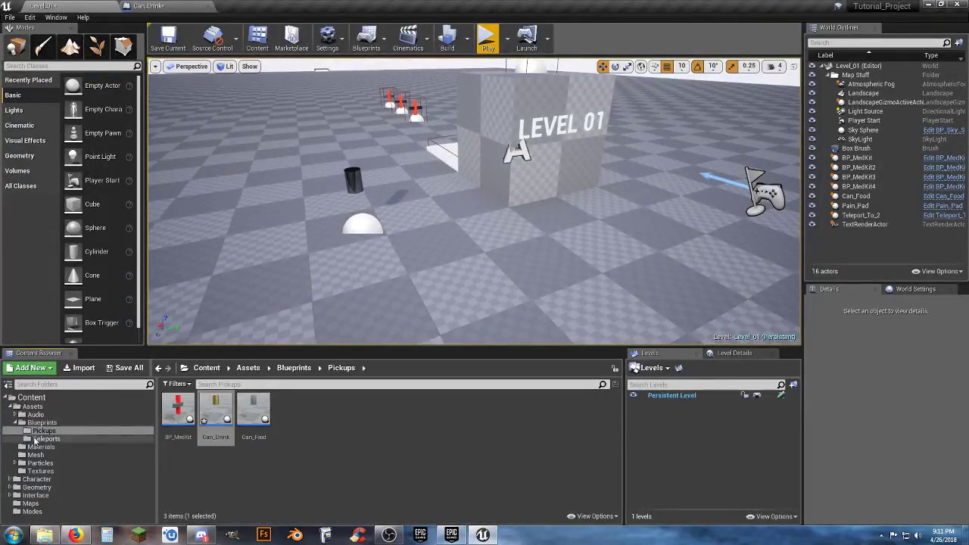
pyautogui.click(12, 480)
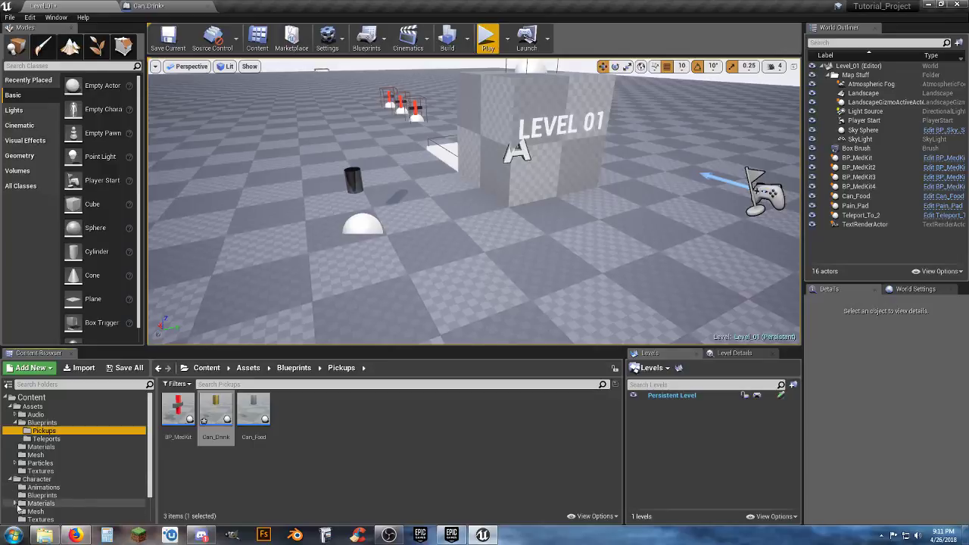
pyautogui.click(41, 495)
pyautogui.click(204, 459)
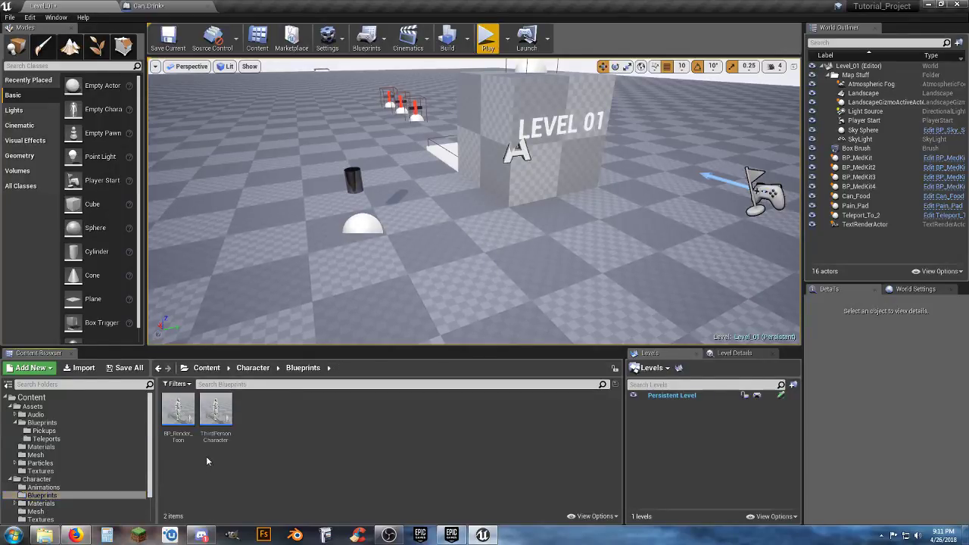
pyautogui.click(149, 6)
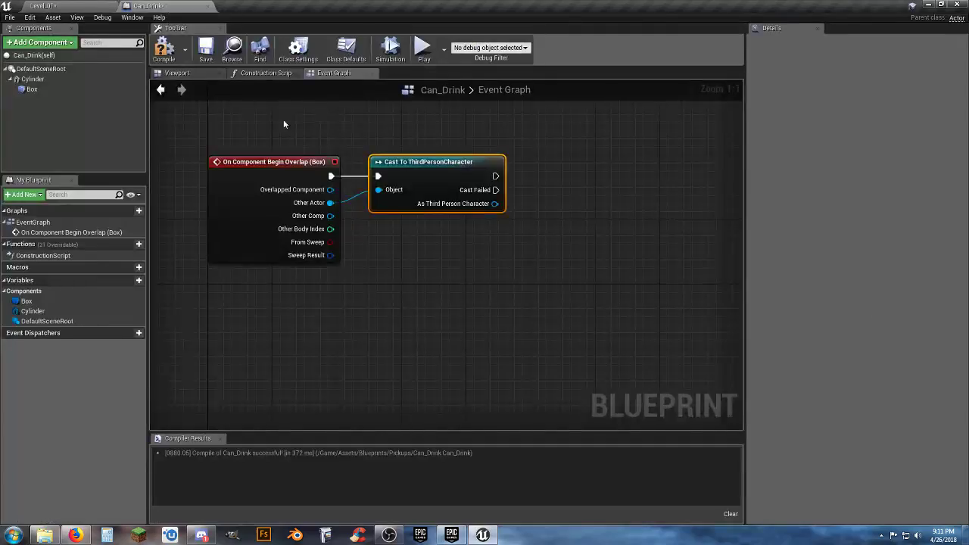
# Add a Get Thirst node from the cast's As Third Person Character output
pyautogui.moveTo(448, 260); pyautogui.dragTo(405, 230, button='right')
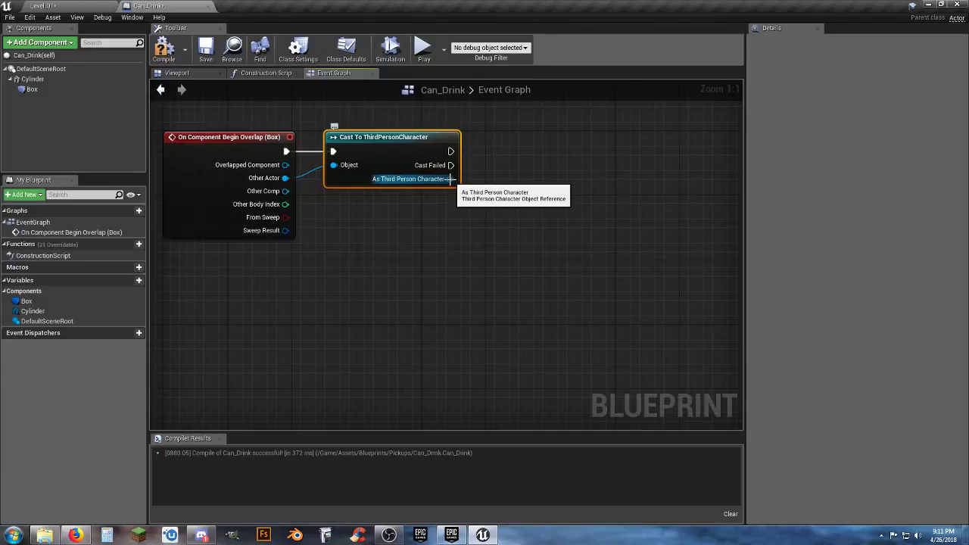
pyautogui.moveTo(450, 178); pyautogui.dragTo(513, 237)
pyautogui.write('get')
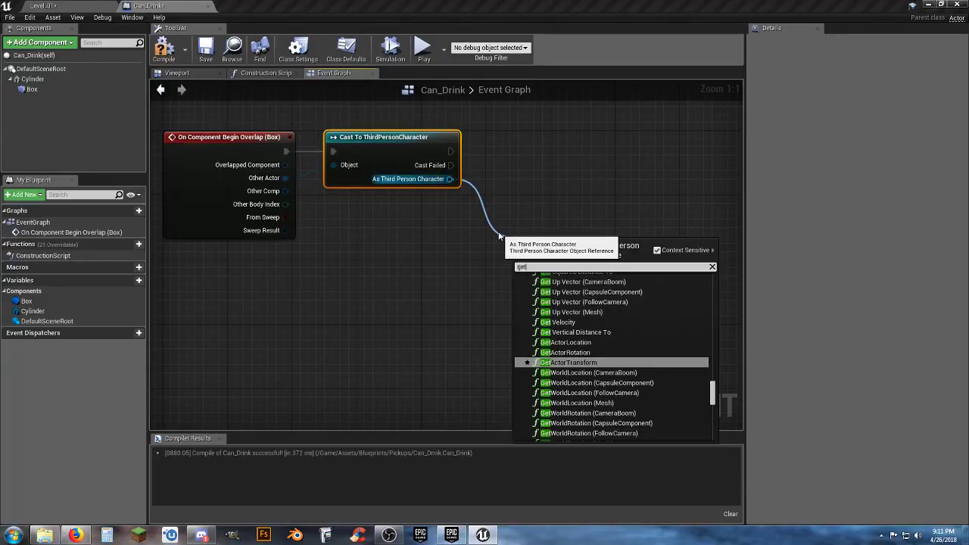
pyautogui.write('th')
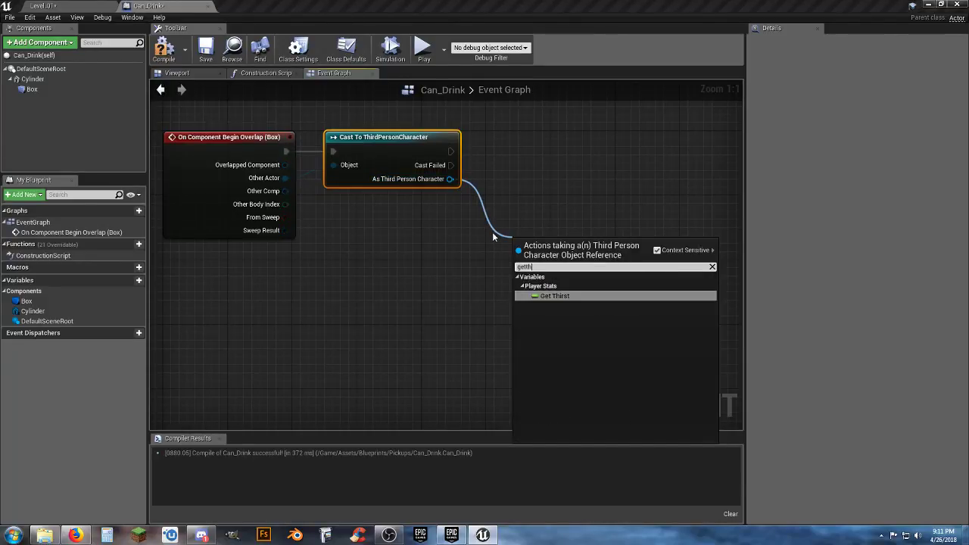
pyautogui.click(534, 295)
# Add a Set Thirst node from As Third Person Character and place it well beyond the Get Thirst node
pyautogui.keyDown('ctrl'); pyautogui.moveTo(450, 179); pyautogui.dragTo(517, 287); pyautogui.keyUp('ctrl')
pyautogui.write('setth')
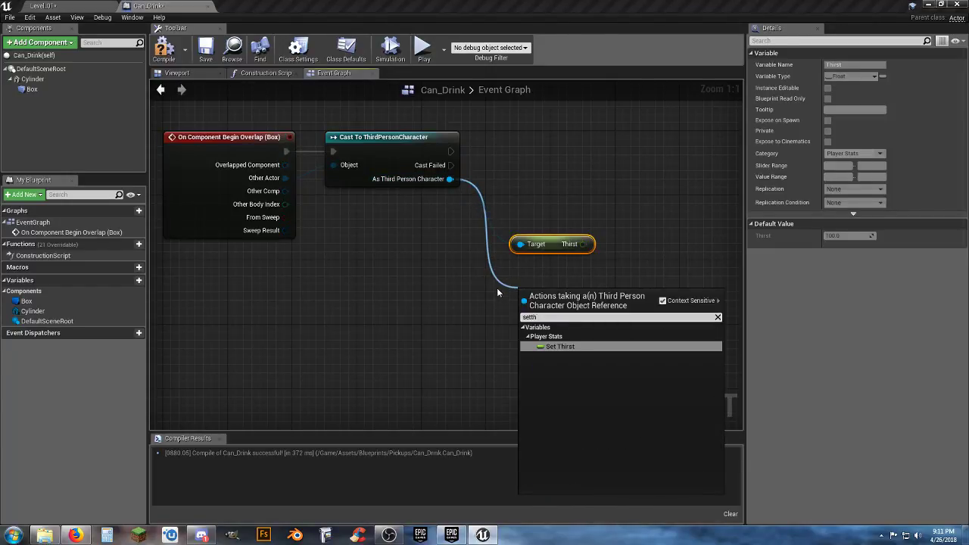
pyautogui.click(560, 347)
pyautogui.moveTo(479, 277); pyautogui.dragTo(368, 327, button='right')
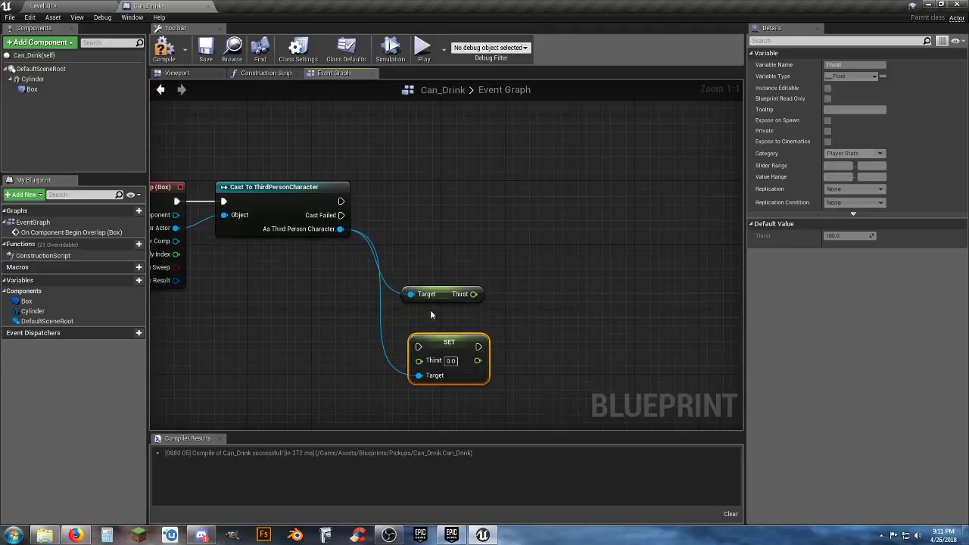
pyautogui.moveTo(427, 371); pyautogui.dragTo(646, 281)
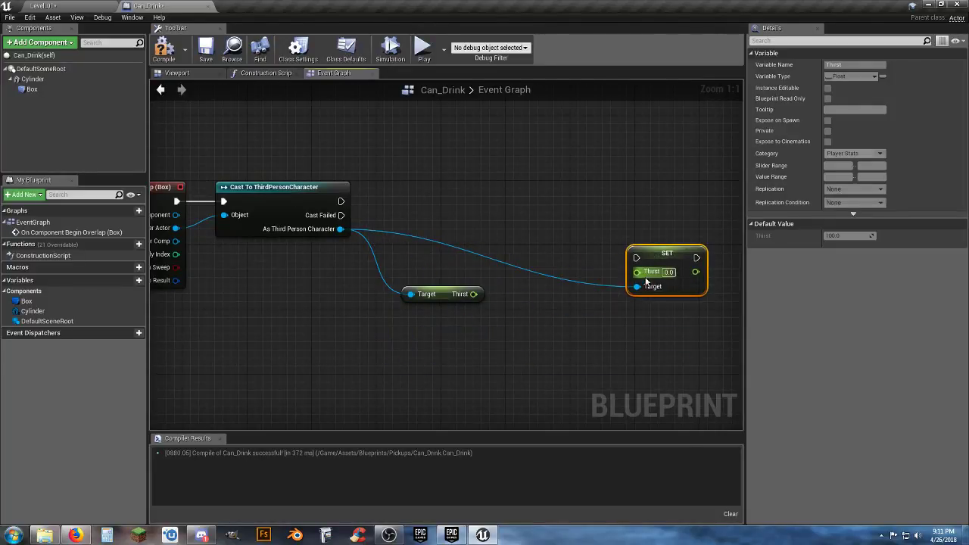
# Add a float < float comparison from the Thirst value and set its second input to 100
pyautogui.moveTo(646, 281); pyautogui.dragTo(697, 346, button='right')
pyautogui.moveTo(498, 358); pyautogui.dragTo(520, 356)
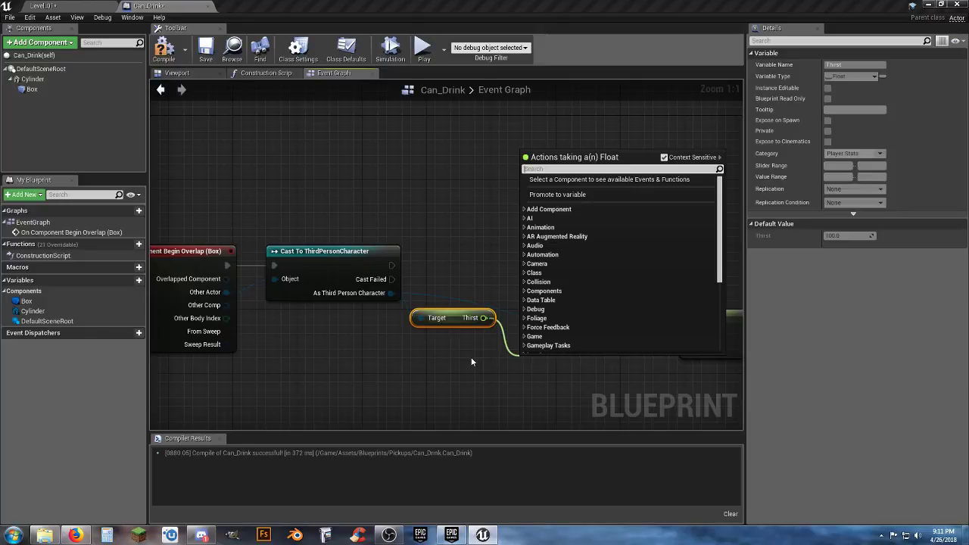
pyautogui.write('float')
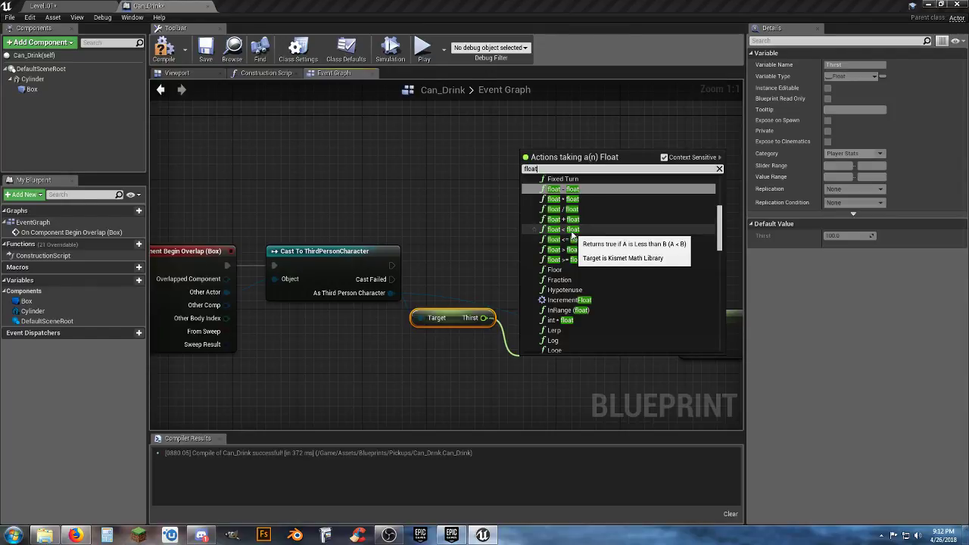
pyautogui.click(572, 232)
pyautogui.moveTo(598, 352); pyautogui.dragTo(557, 280, button='right')
pyautogui.click(503, 304)
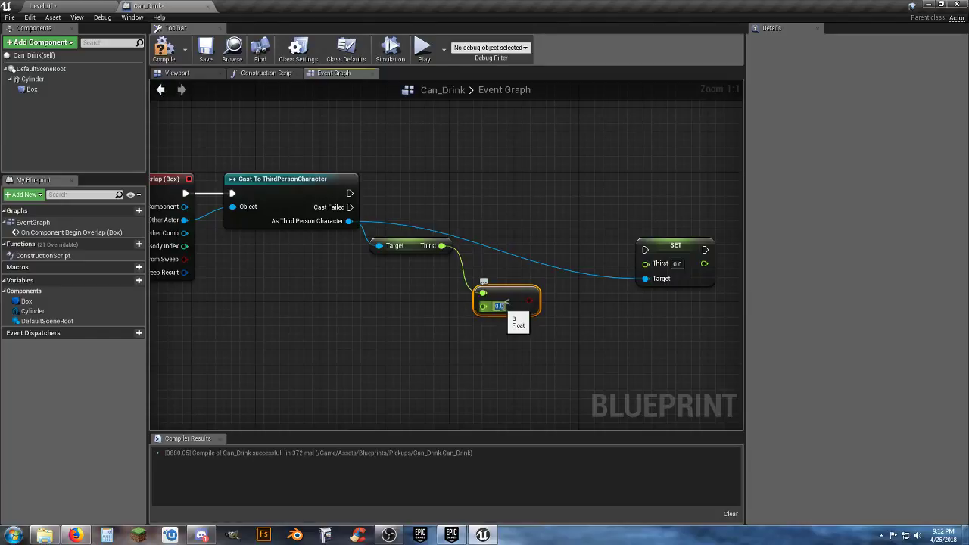
pyautogui.write('100')
pyautogui.click(518, 357)
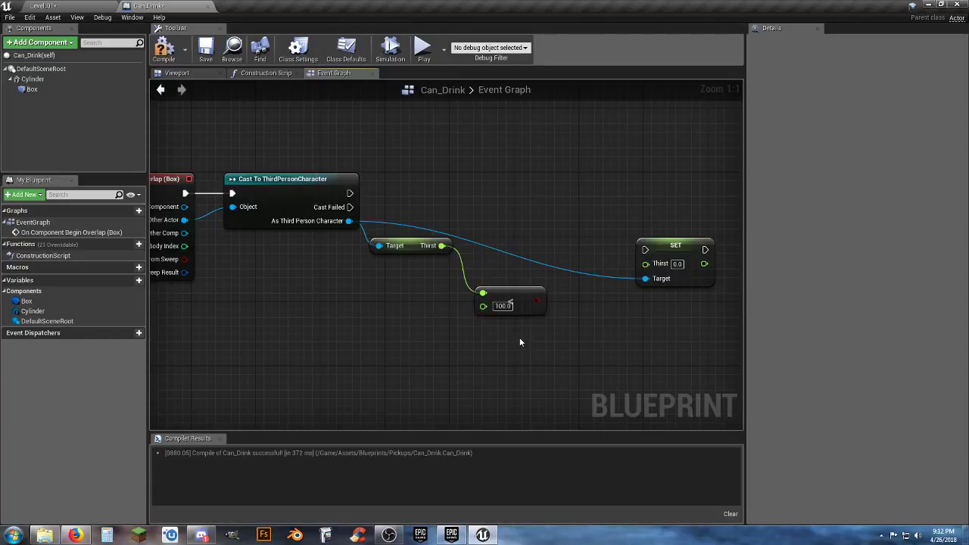
# Add a Branch node, run the cast's execution into it, and use the less-than comparison's result as its Condition
pyautogui.moveTo(519, 339); pyautogui.dragTo(474, 364, button='right')
pyautogui.click(503, 198)
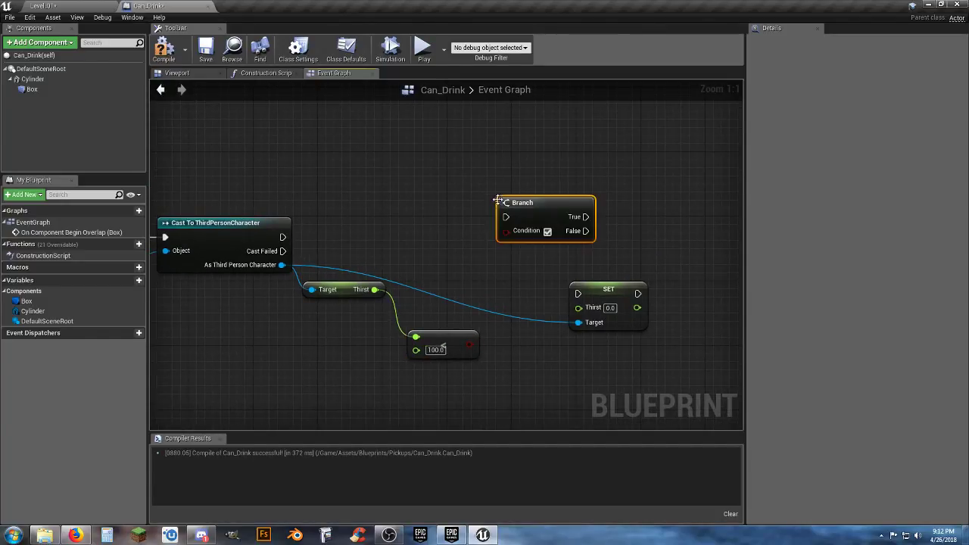
pyautogui.moveTo(506, 218); pyautogui.dragTo(283, 237)
pyautogui.moveTo(470, 345); pyautogui.dragTo(504, 231)
# Tidy the graph by moving the less-than comparison beside the Thirst getter and lining up the Branch with the cast
pyautogui.click(356, 291)
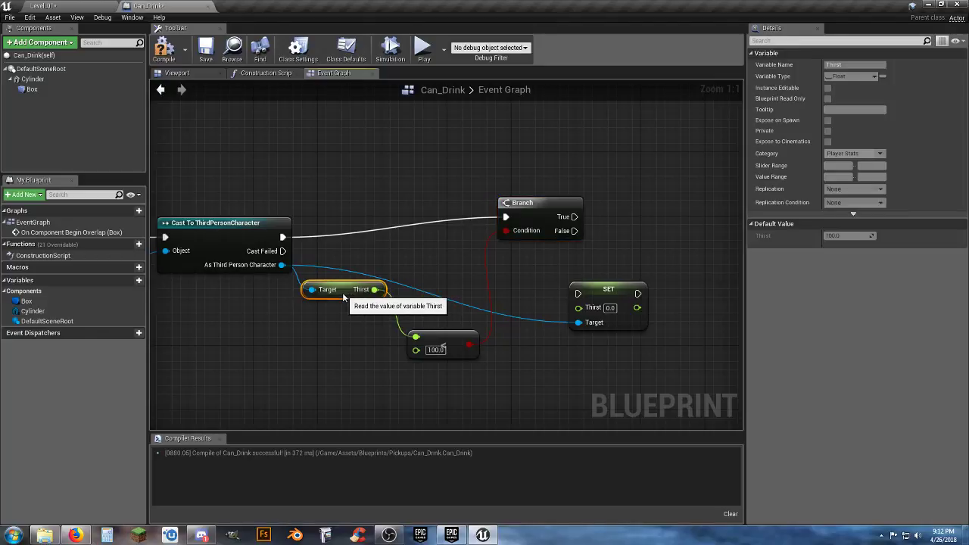
pyautogui.moveTo(449, 345); pyautogui.dragTo(430, 278)
pyautogui.moveTo(549, 214); pyautogui.dragTo(538, 233)
pyautogui.moveTo(488, 339); pyautogui.dragTo(422, 339, button='right')
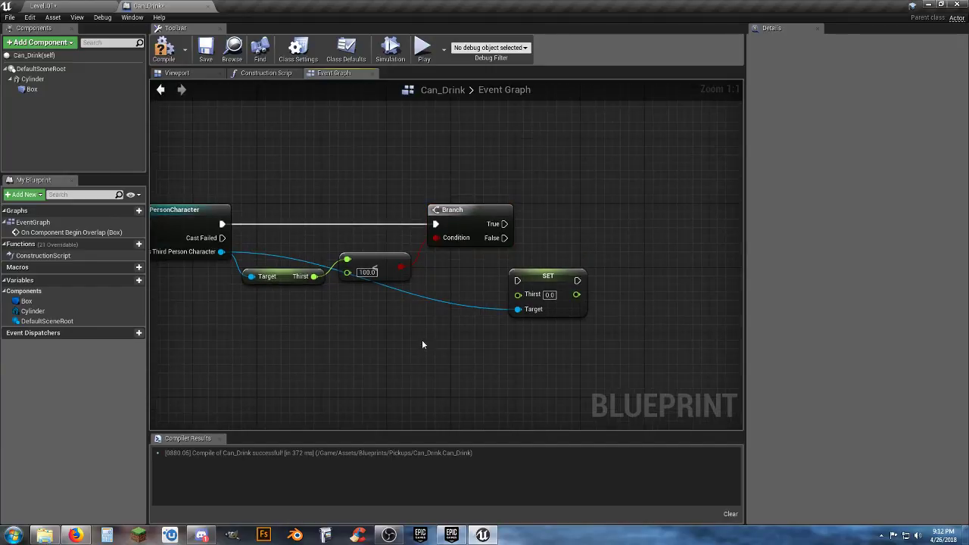
# Move the Set Thirst node well past the Branch and add a second Get Thirst from As Third Person Character beneath the Branch
pyautogui.click(570, 279)
pyautogui.moveTo(570, 279); pyautogui.dragTo(659, 222)
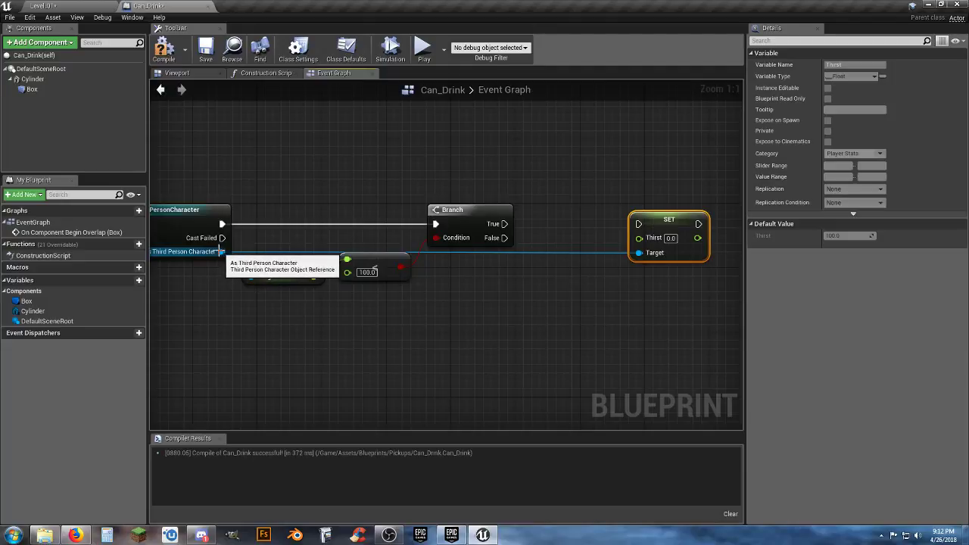
pyautogui.moveTo(220, 252); pyautogui.dragTo(352, 318)
pyautogui.write('getth')
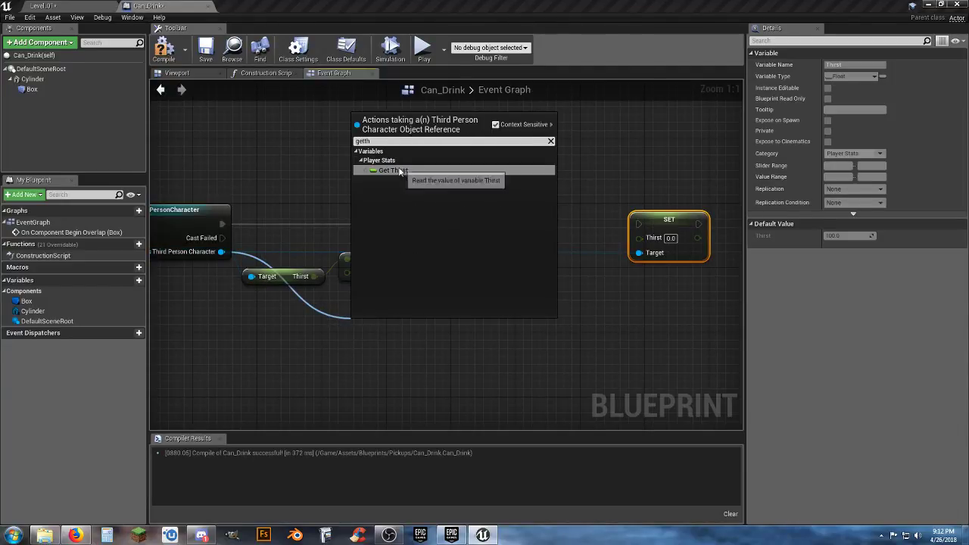
pyautogui.click(394, 171)
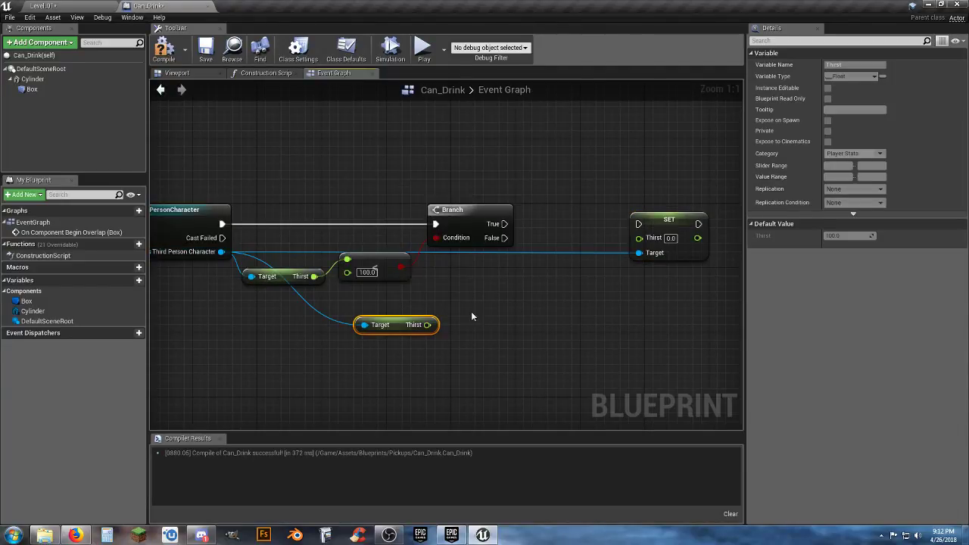
pyautogui.moveTo(396, 325); pyautogui.dragTo(467, 271)
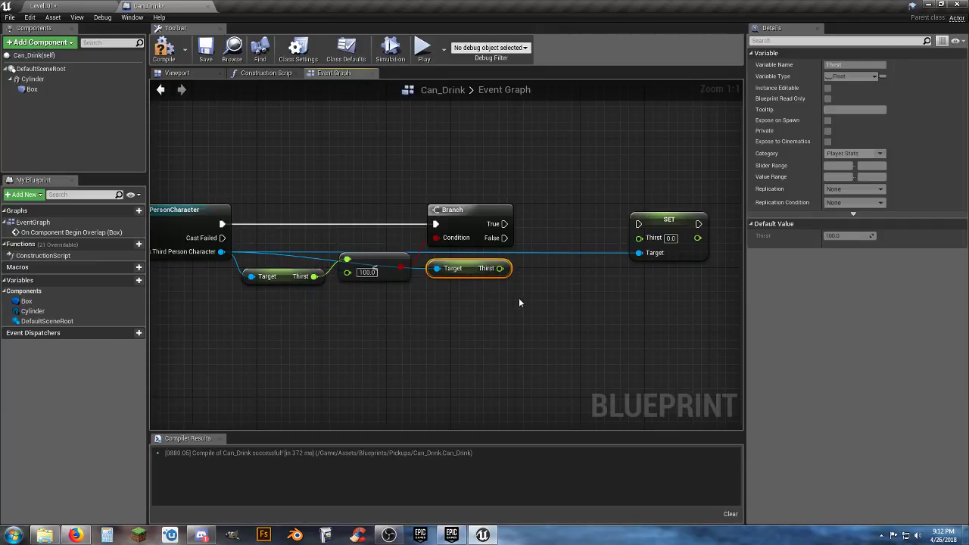
pyautogui.moveTo(463, 271); pyautogui.dragTo(472, 280)
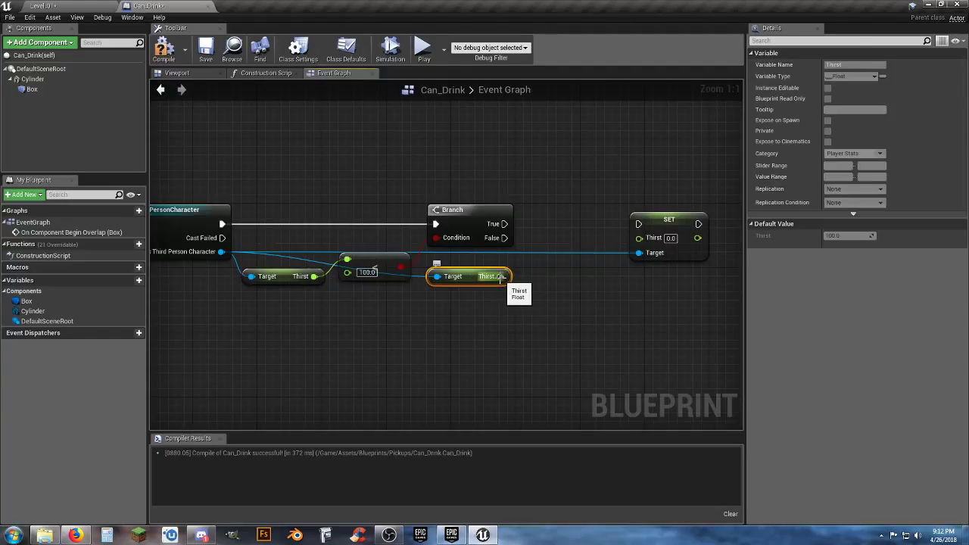
# Add a float + float node from the second Thirst getter and place it just beside that getter
pyautogui.moveTo(500, 276); pyautogui.dragTo(536, 301)
pyautogui.write('+')
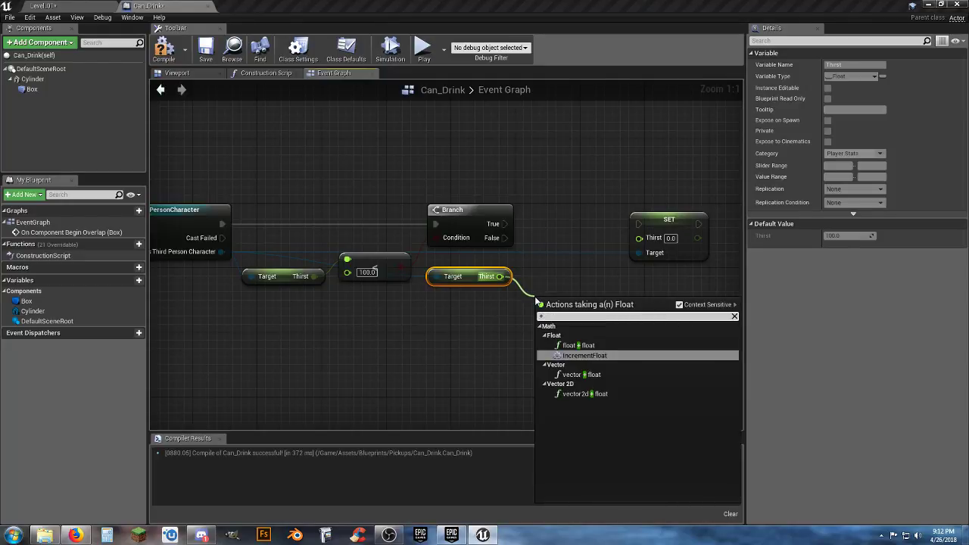
pyautogui.click(579, 345)
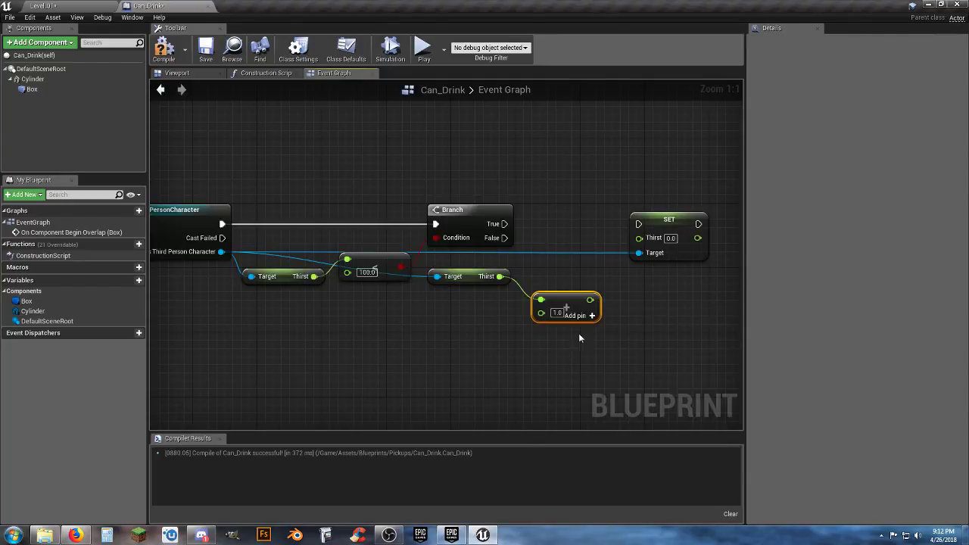
pyautogui.moveTo(542, 300); pyautogui.dragTo(563, 269)
pyautogui.click(556, 293)
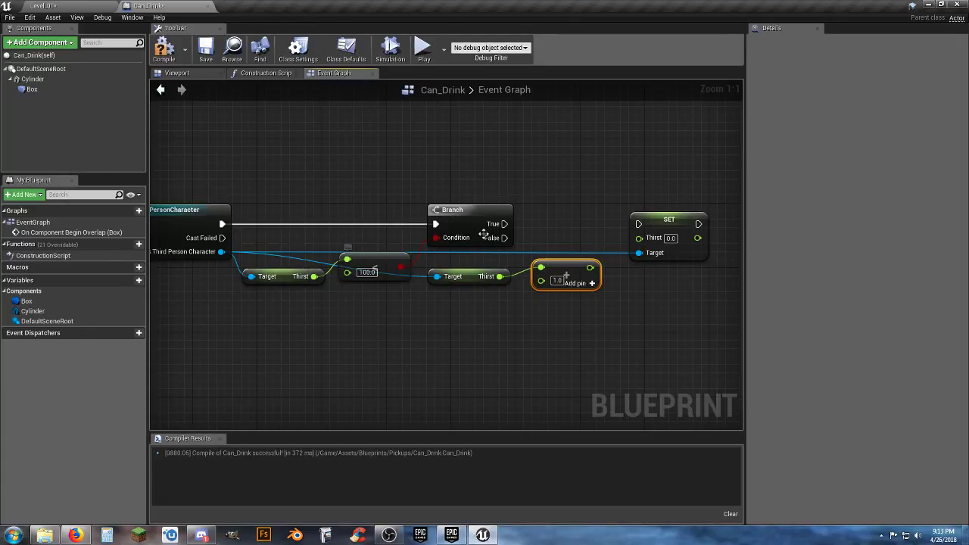
# Connect the Branch's True output and the addition's result to the Set Thirst node, and set the addition's second input to 25
pyautogui.moveTo(504, 224); pyautogui.dragTo(641, 225)
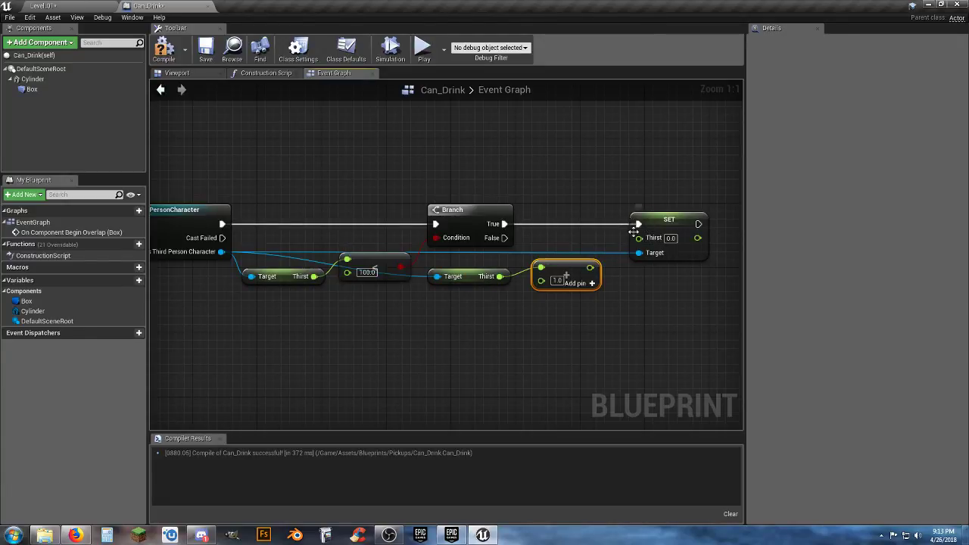
pyautogui.moveTo(590, 269); pyautogui.dragTo(639, 239)
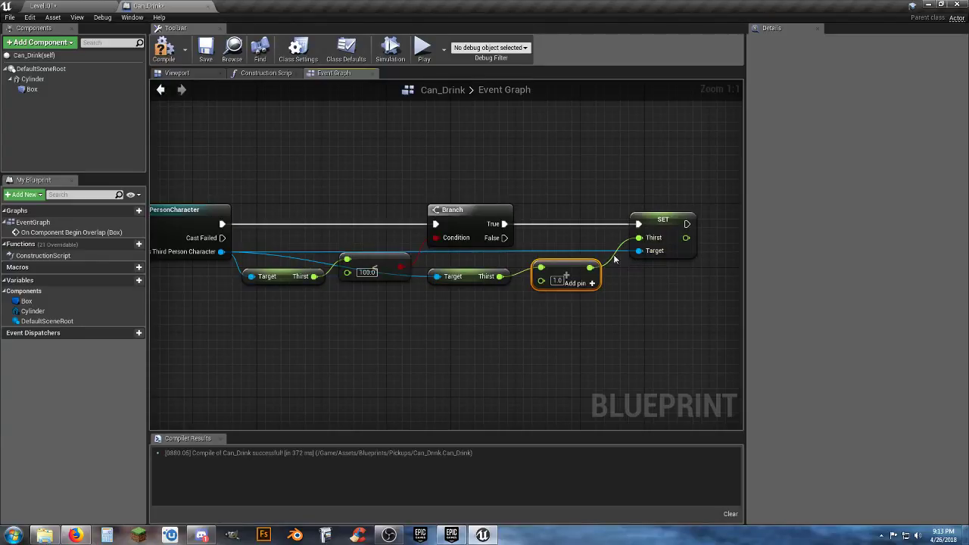
pyautogui.click(559, 280)
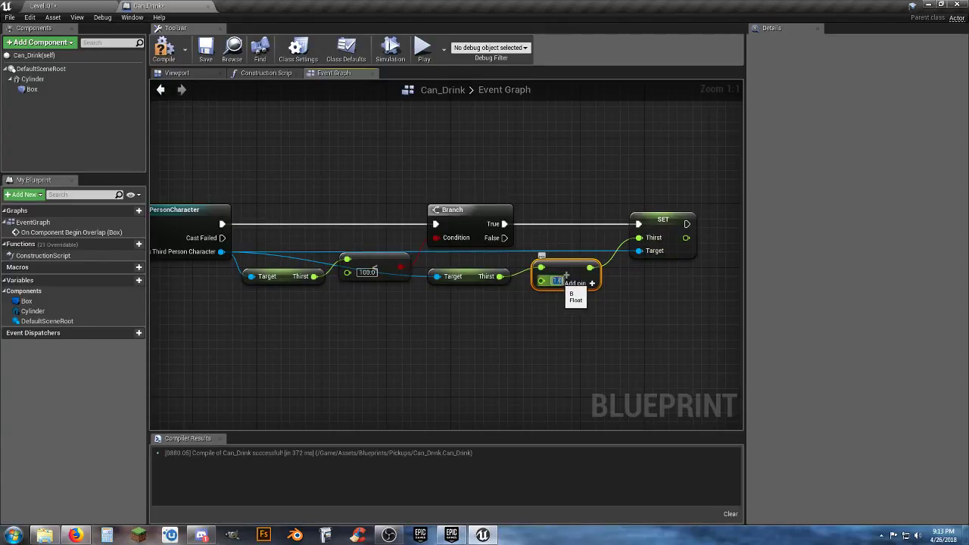
pyautogui.write('2')
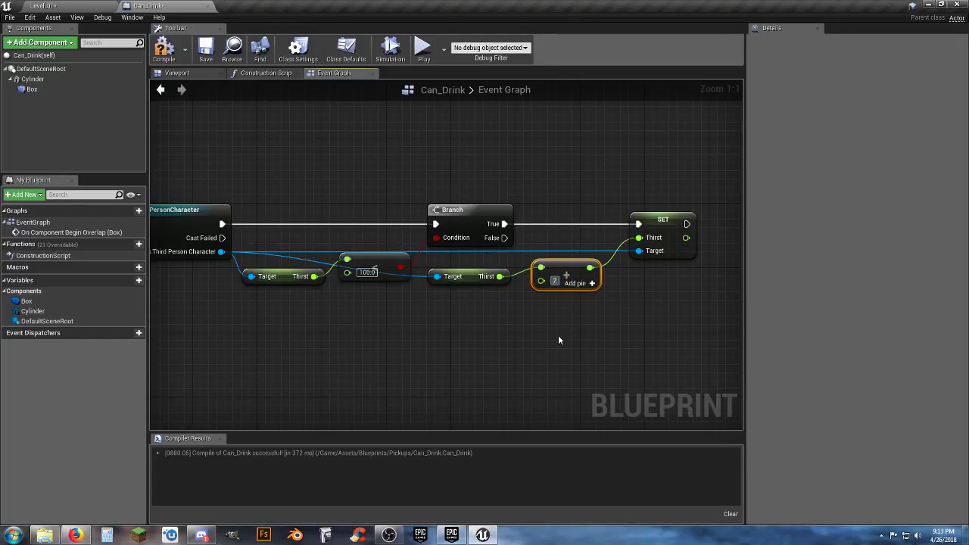
pyautogui.write('5')
pyautogui.click(559, 335)
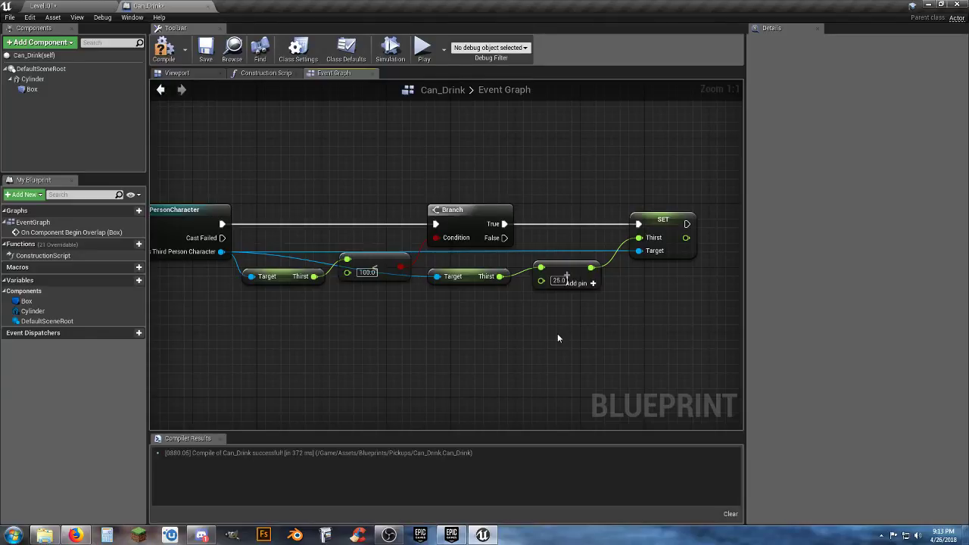
pyautogui.moveTo(557, 335); pyautogui.dragTo(532, 336, button='right')
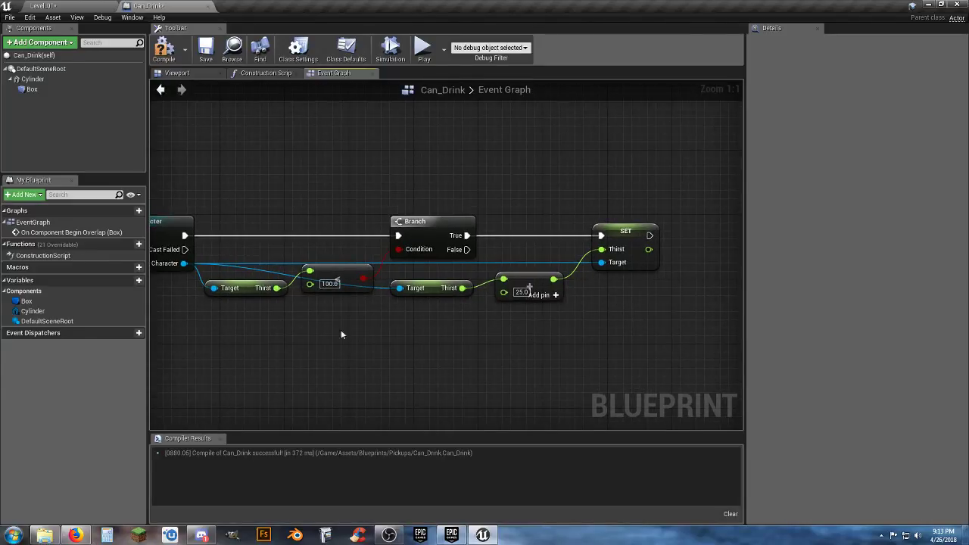
pyautogui.moveTo(341, 333); pyautogui.dragTo(384, 337, button='right')
pyautogui.moveTo(510, 362); pyautogui.dragTo(382, 357, button='right')
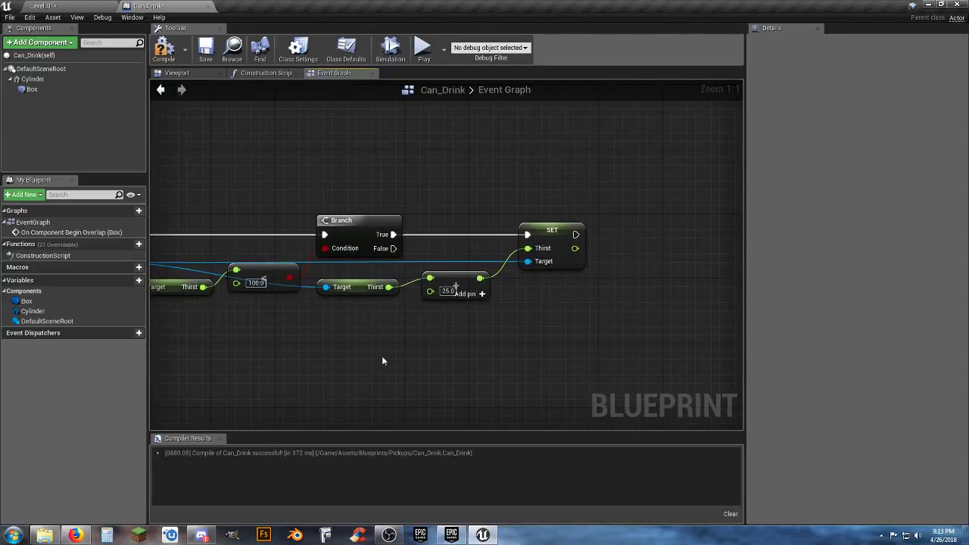
pyautogui.moveTo(480, 369); pyautogui.dragTo(441, 369, button='right')
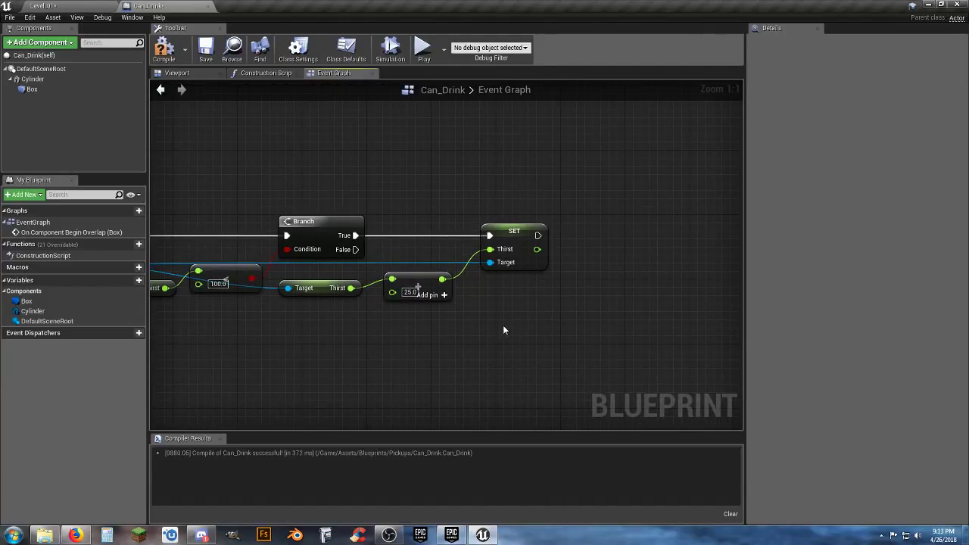
pyautogui.moveTo(441, 326); pyautogui.dragTo(549, 331, button='right')
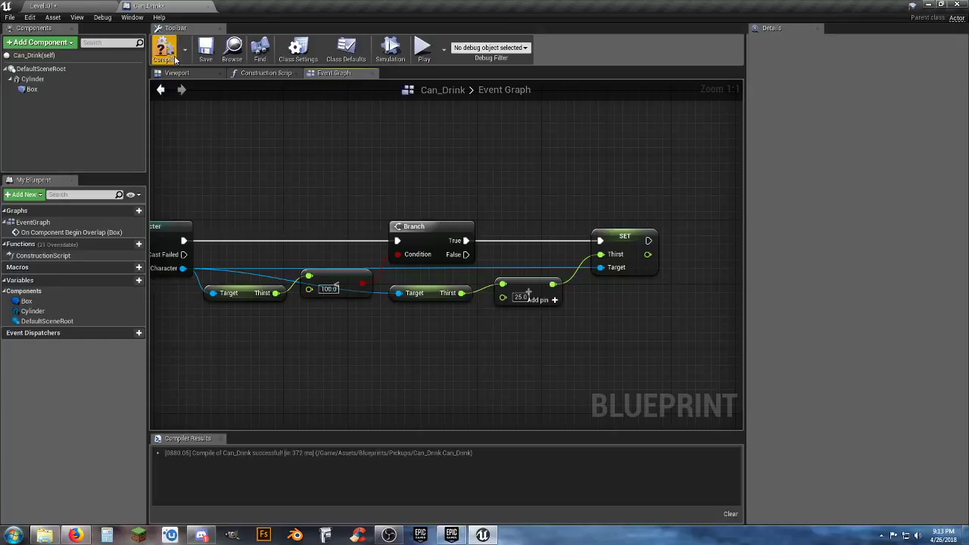
# Examine the Dehydration System collapsed graph in the ThirdPersonCharacter blueprint, and return to the Can_Drink event graph
pyautogui.click(64, 5)
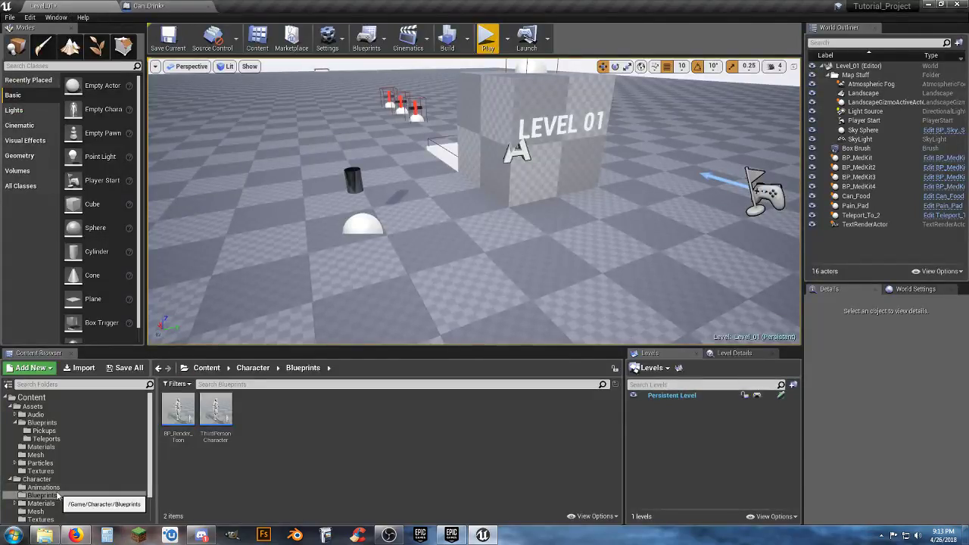
pyautogui.doubleClick(218, 415)
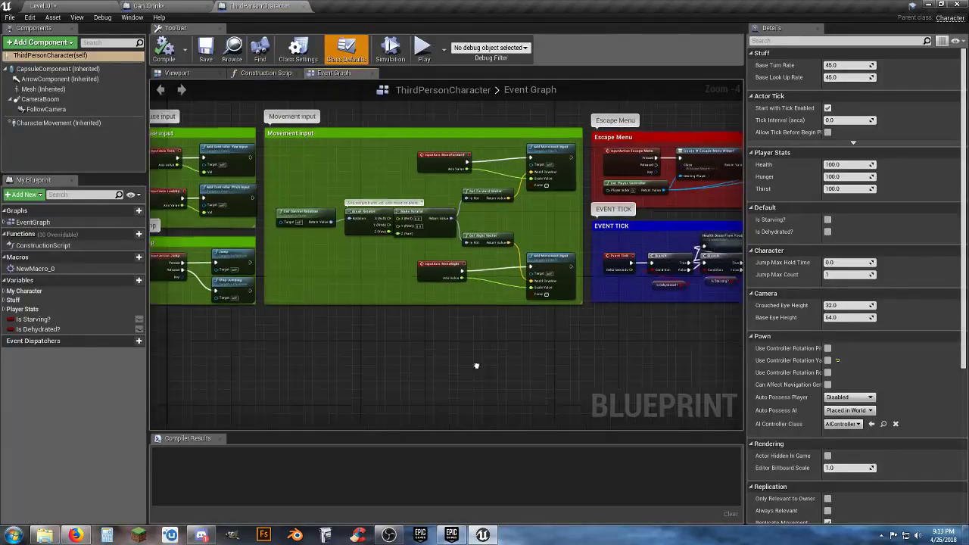
pyautogui.moveTo(476, 366); pyautogui.dragTo(176, 339, button='right')
pyautogui.moveTo(396, 333); pyautogui.dragTo(390, 342, button='right')
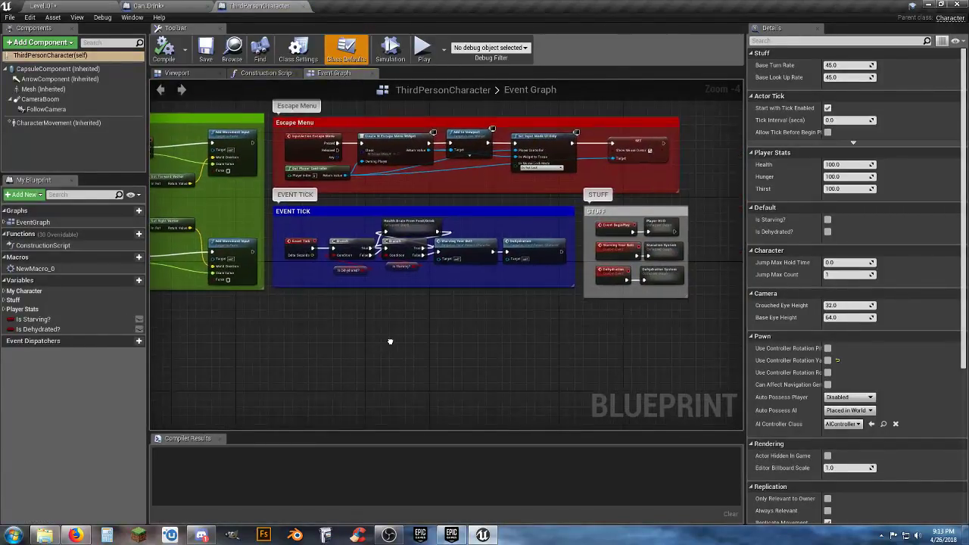
pyautogui.scroll(4, 419, 323)
pyautogui.moveTo(469, 294); pyautogui.dragTo(426, 355, button='right')
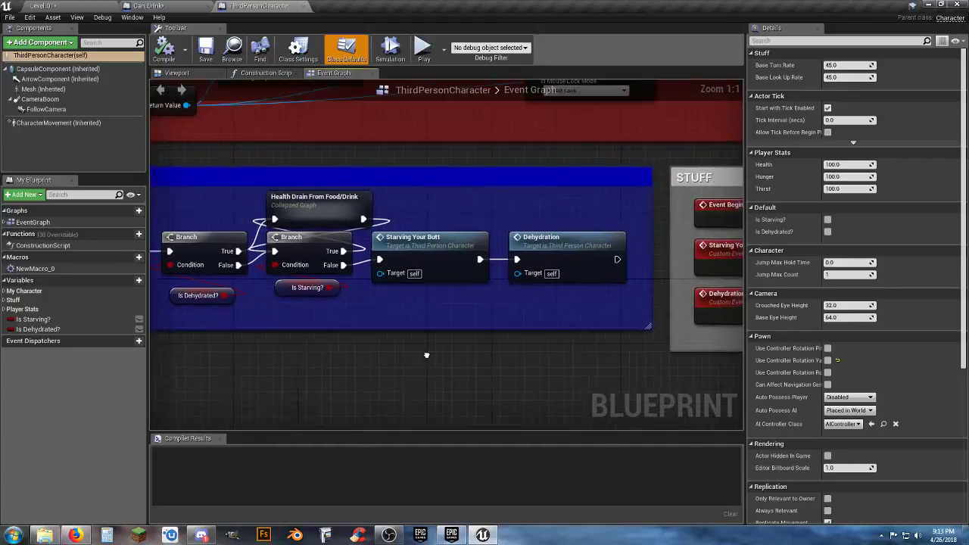
pyautogui.moveTo(555, 338); pyautogui.dragTo(177, 320, button='right')
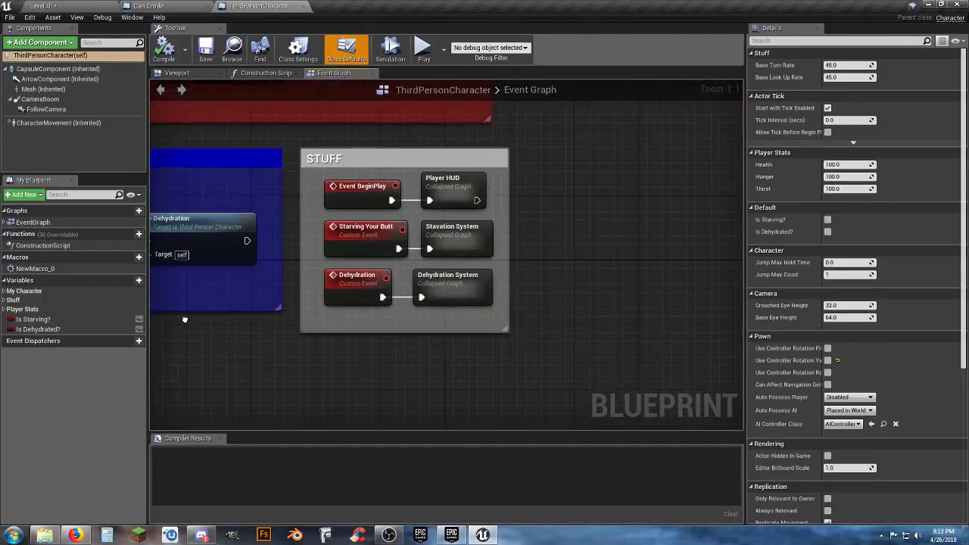
pyautogui.doubleClick(456, 291)
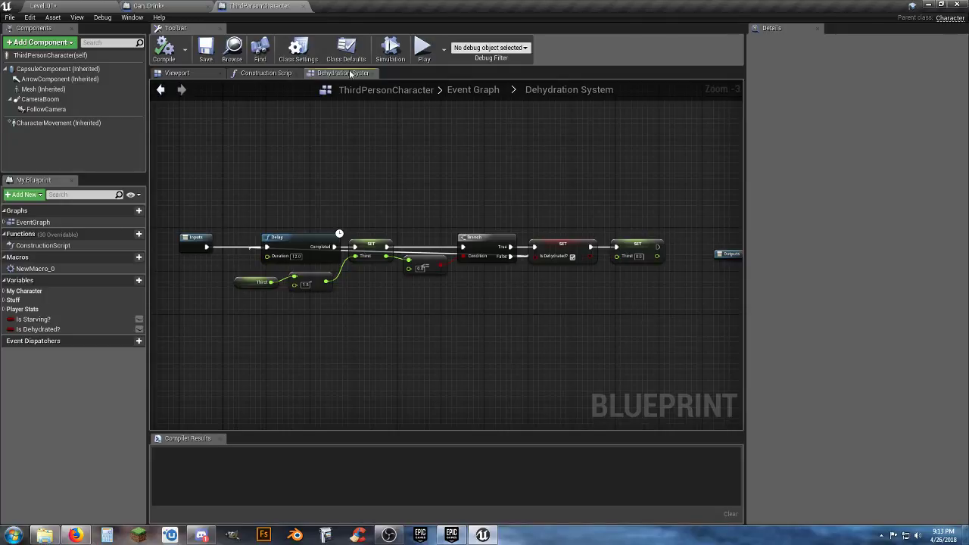
pyautogui.click(457, 89)
pyautogui.click(148, 5)
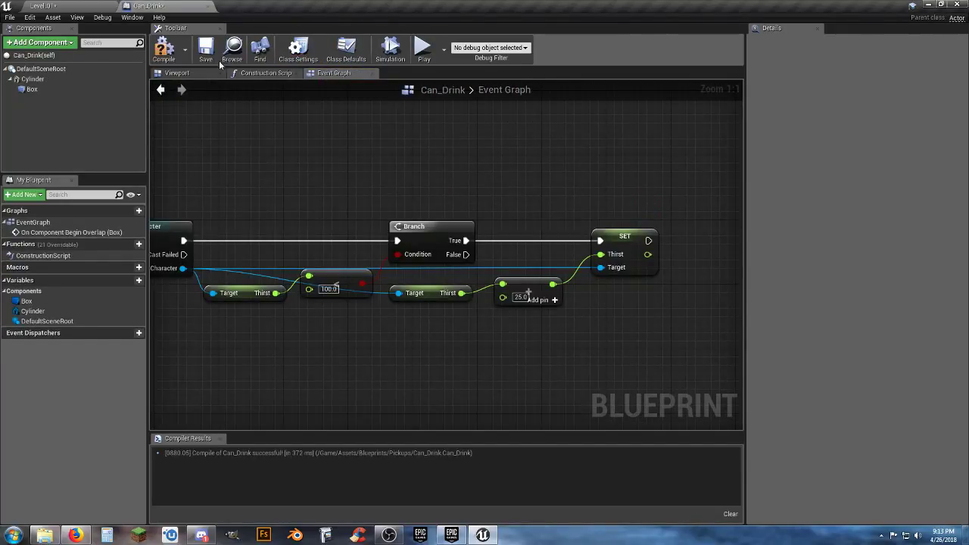
# Add a float > float comparison from the Set Thirst node's output, set its second input to 100, and place it close beside that node
pyautogui.moveTo(644, 350); pyautogui.dragTo(521, 246, button='right')
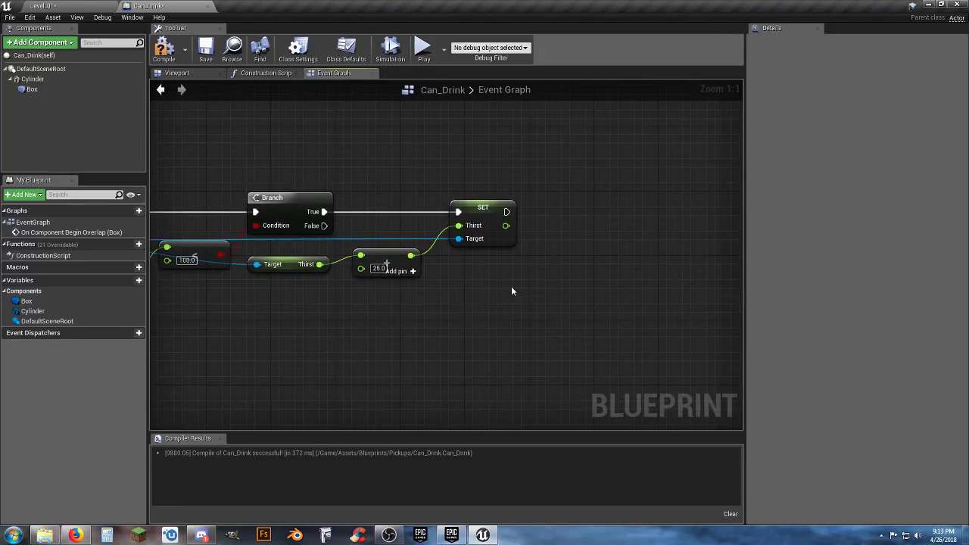
pyautogui.moveTo(511, 291); pyautogui.dragTo(475, 291, button='right')
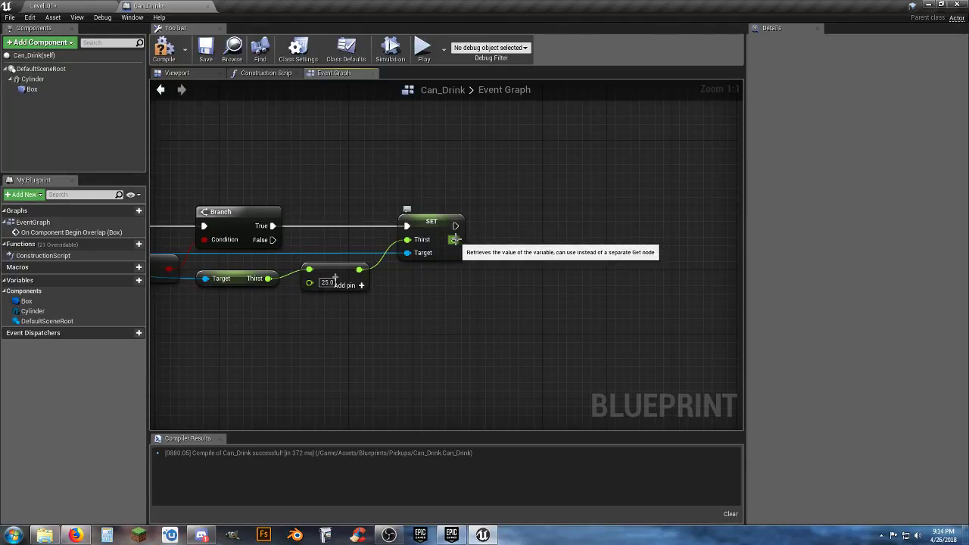
pyautogui.moveTo(454, 240); pyautogui.dragTo(498, 270)
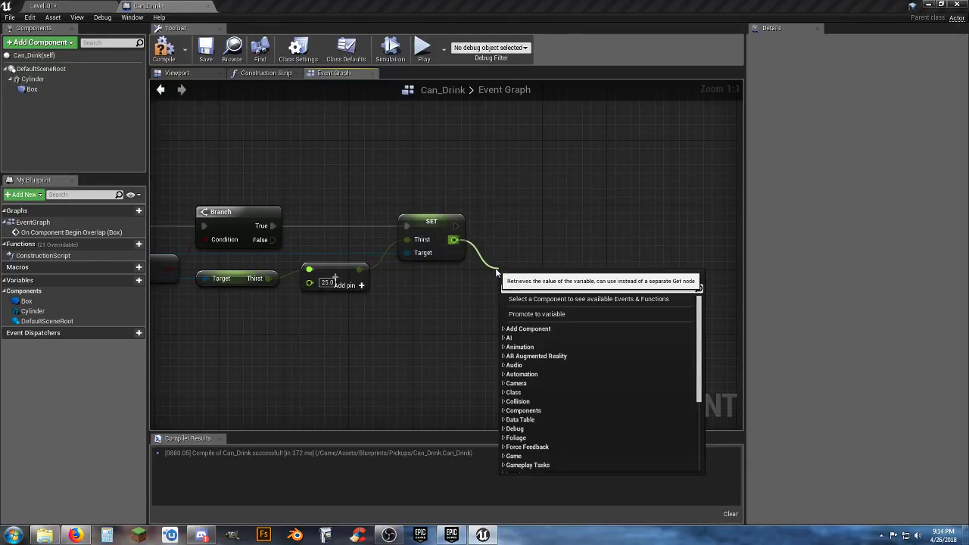
pyautogui.write('float')
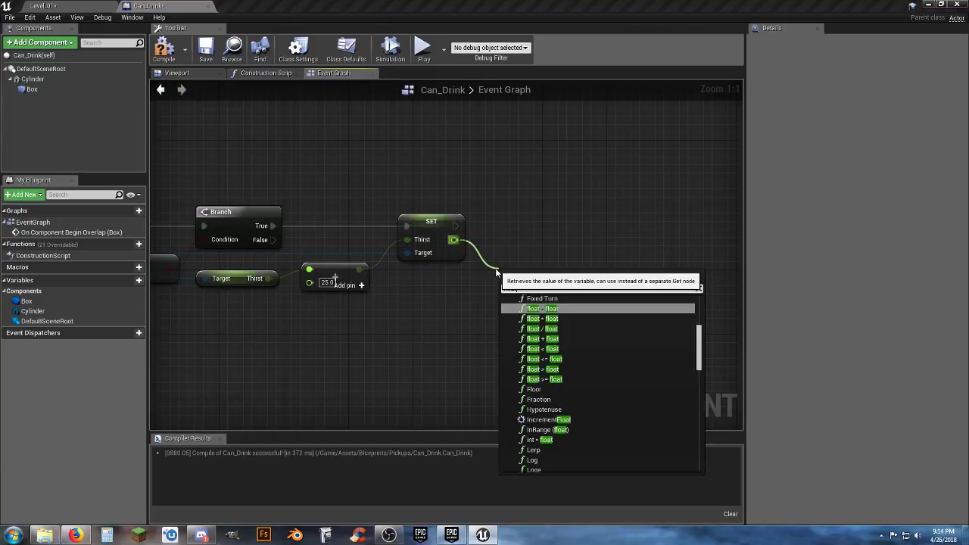
pyautogui.click(552, 370)
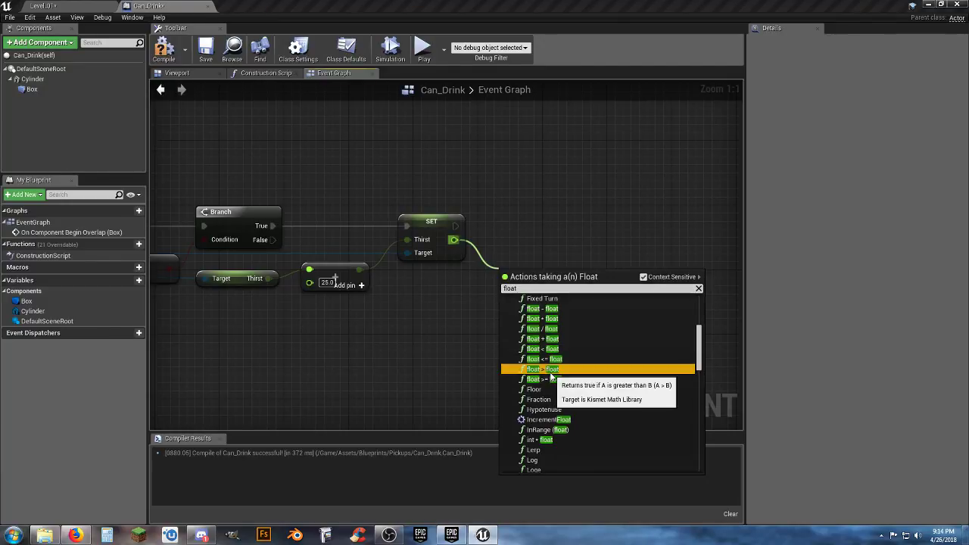
pyautogui.click(551, 371)
pyautogui.click(527, 291)
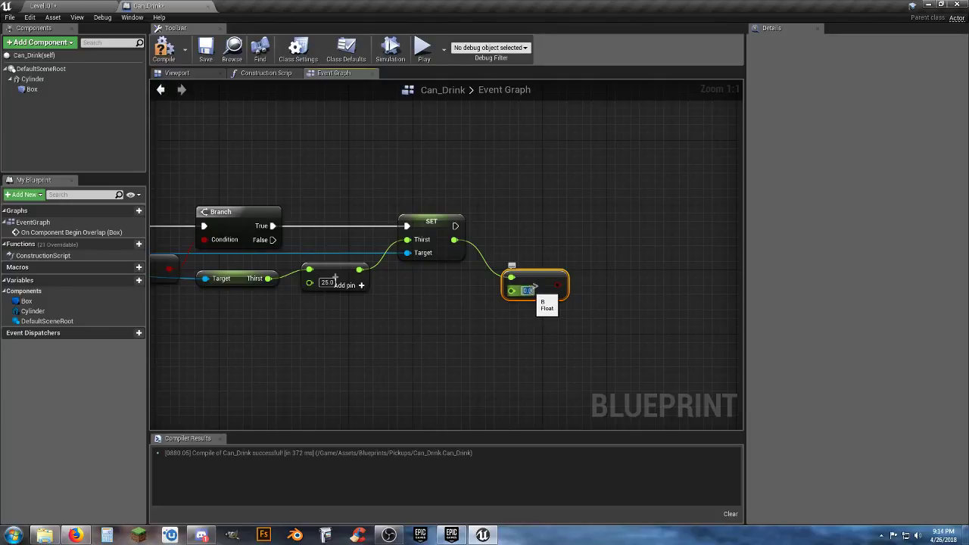
pyautogui.write('100')
pyautogui.press('Return')
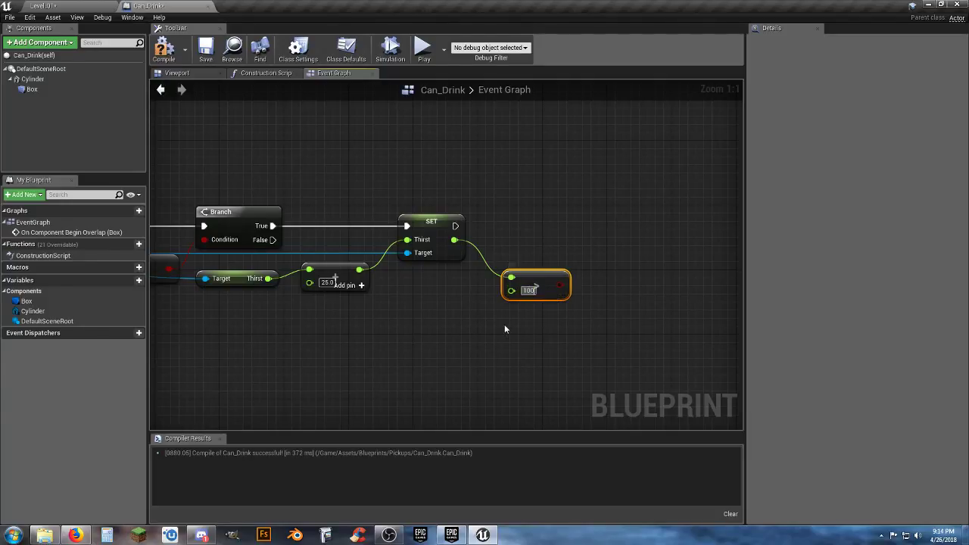
pyautogui.moveTo(529, 275); pyautogui.dragTo(513, 268)
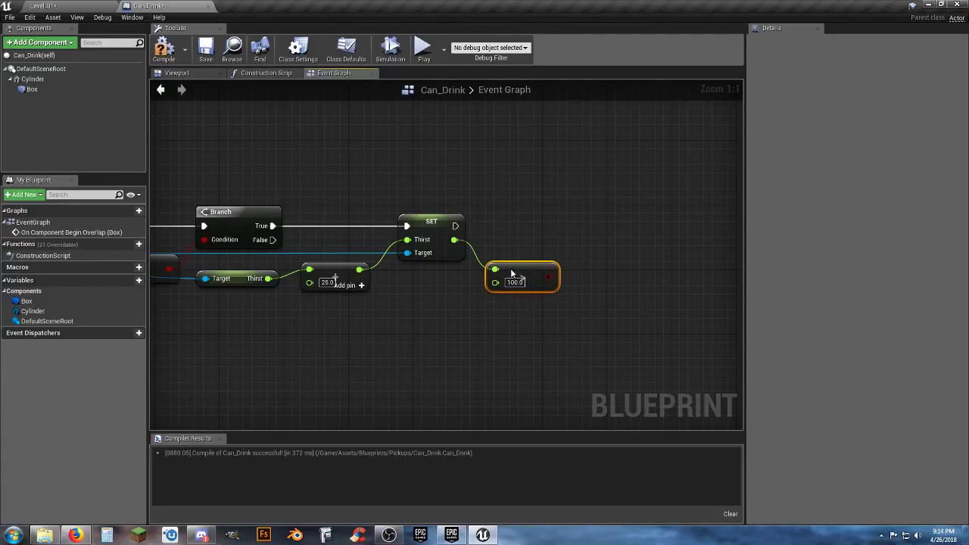
# Add another Set Thirst node from As Third Person Character and place it well beyond the greater-than comparison, level with the first one
pyautogui.moveTo(454, 337); pyautogui.dragTo(594, 338, button='right')
pyautogui.moveTo(326, 336); pyautogui.dragTo(486, 327, button='right')
pyautogui.moveTo(290, 245); pyautogui.dragTo(689, 356)
pyautogui.write('sett')
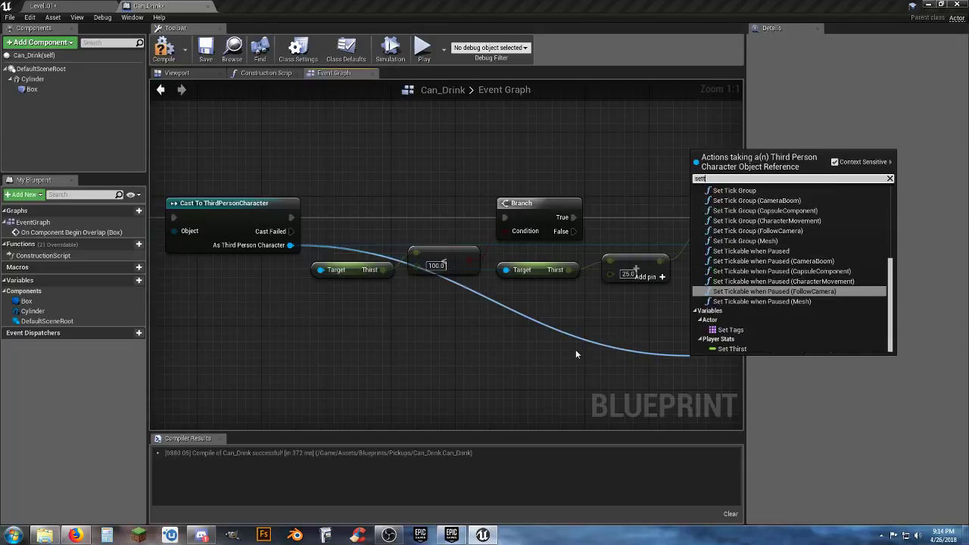
pyautogui.write('h')
pyautogui.click(764, 207)
pyautogui.moveTo(709, 369); pyautogui.dragTo(356, 350, button='right')
pyautogui.moveTo(356, 350); pyautogui.dragTo(703, 197)
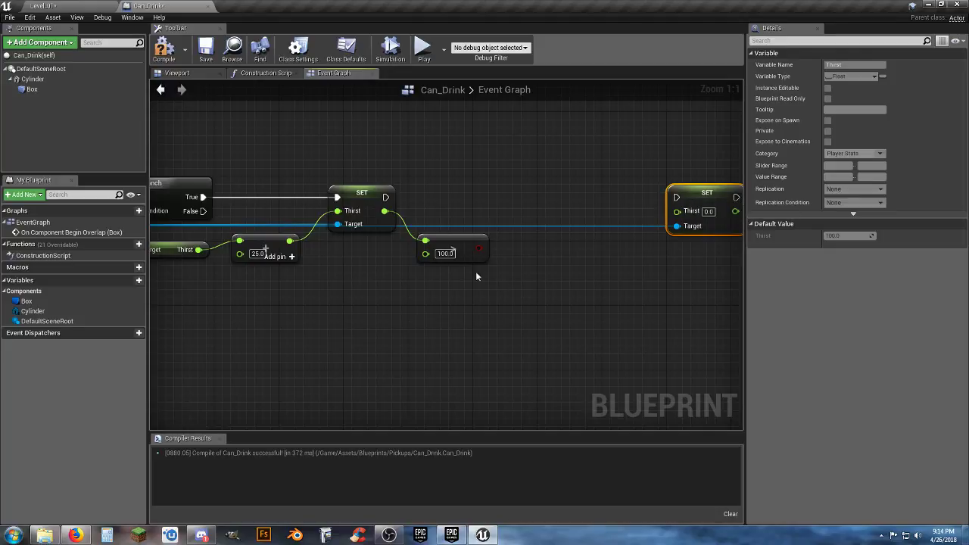
# Add a Branch between the two Set Thirst nodes, executed from the first one, with the greater-than comparison's result as its Condition
pyautogui.click(563, 192)
pyautogui.moveTo(569, 206); pyautogui.dragTo(386, 197)
pyautogui.moveTo(479, 248); pyautogui.dragTo(546, 193)
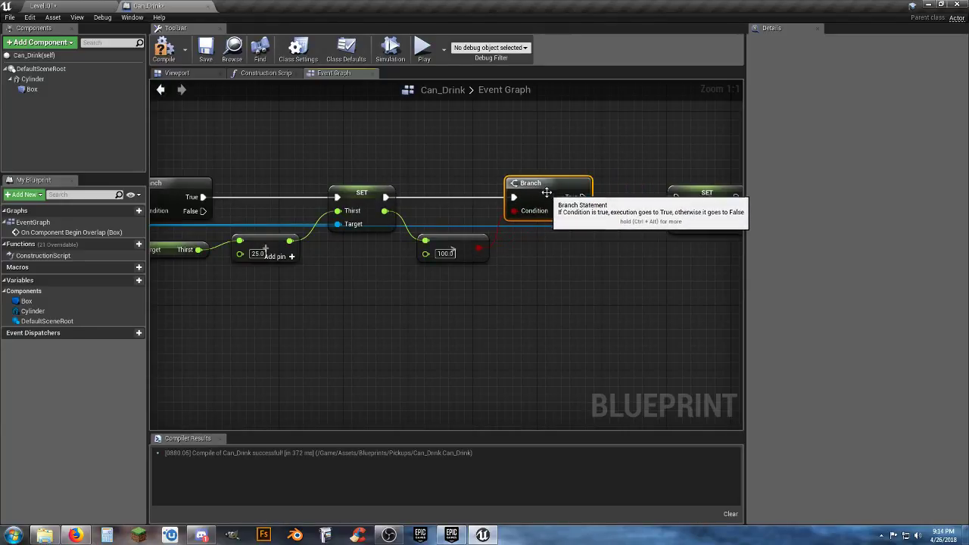
# Execute the second Set Thirst node from the new Branch's True output, place it close beside the Branch, and set its Thirst to 100
pyautogui.moveTo(537, 275); pyautogui.dragTo(456, 288, button='right')
pyautogui.moveTo(595, 210); pyautogui.dragTo(501, 212)
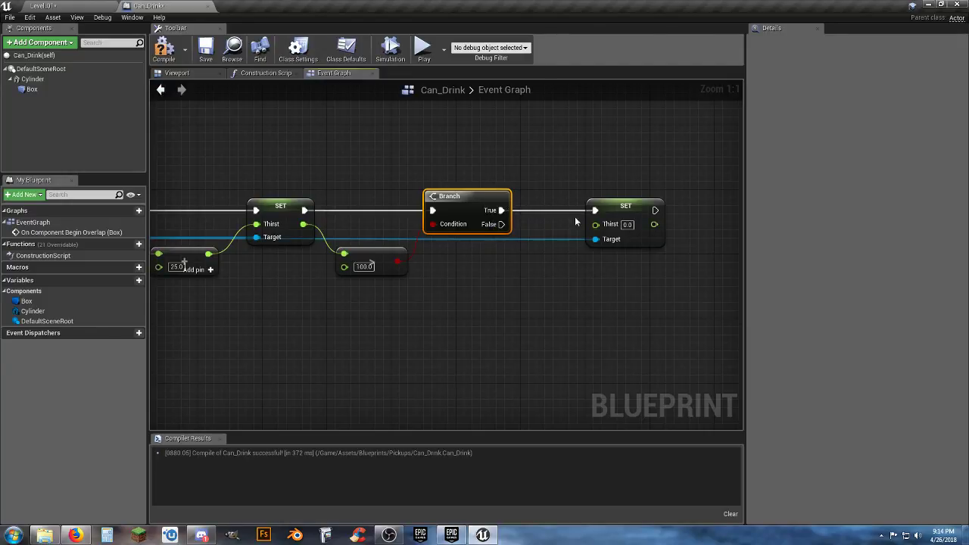
pyautogui.moveTo(611, 210); pyautogui.dragTo(562, 211)
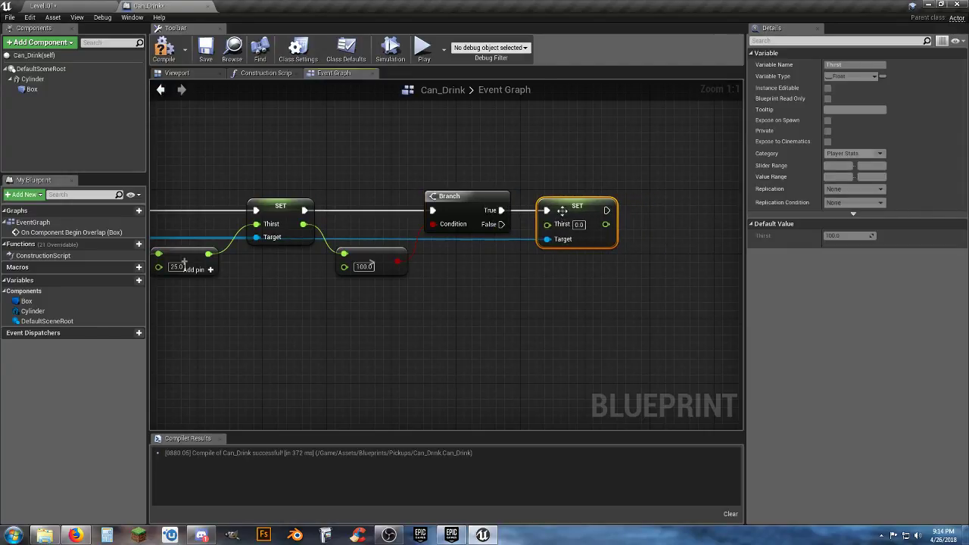
pyautogui.click(580, 225)
pyautogui.write('1')
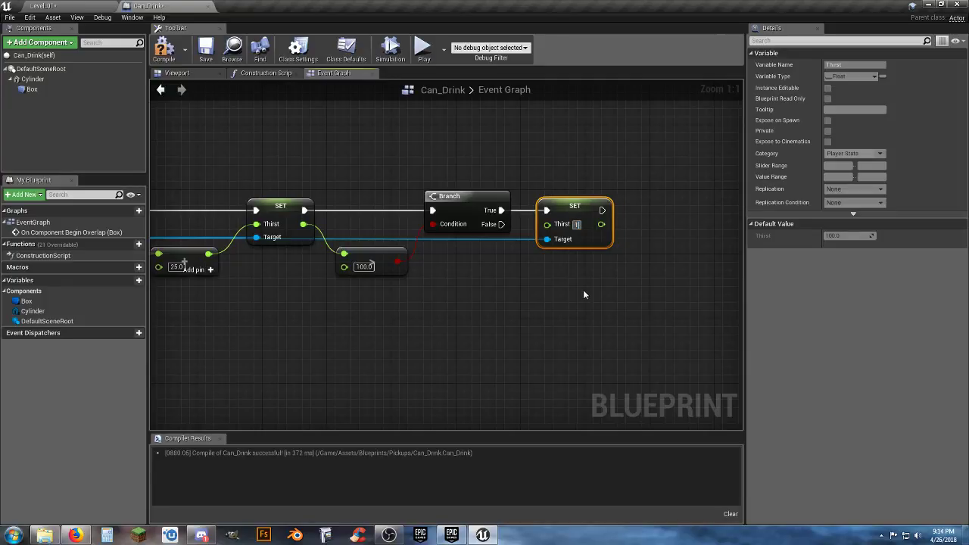
pyautogui.write('00')
pyautogui.click(444, 328)
# Examine the Thirst logic in the event graph, from the Cast To ThirdPersonCharacter node through both Branches to the last Set Thirst node
pyautogui.moveTo(395, 335); pyautogui.dragTo(552, 329, button='right')
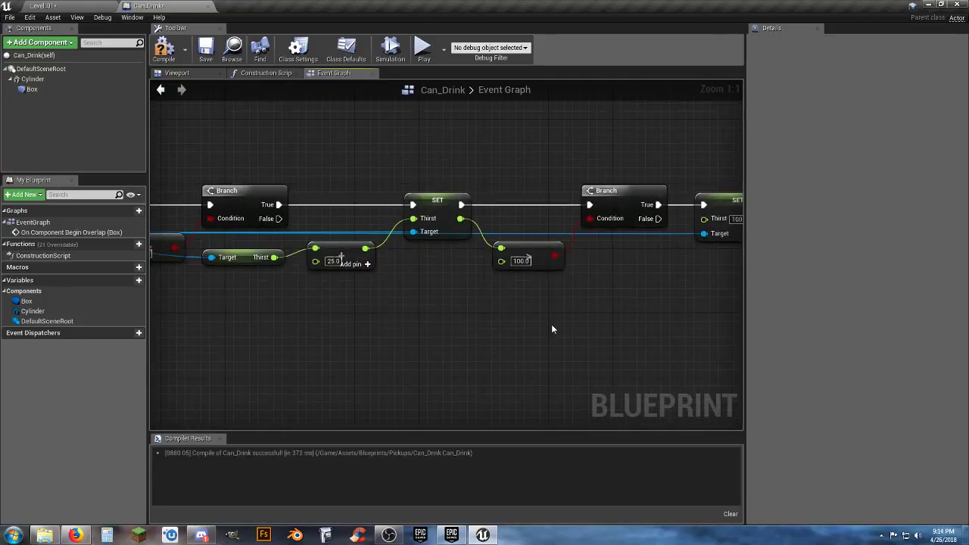
pyautogui.moveTo(306, 351); pyautogui.dragTo(369, 346, button='right')
pyautogui.scroll(-3, 430, 332)
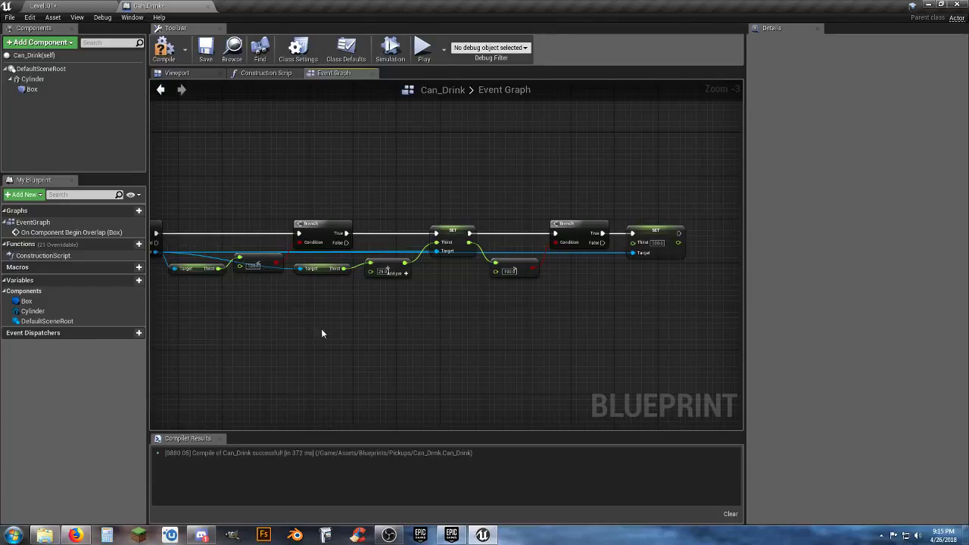
pyautogui.moveTo(321, 329); pyautogui.dragTo(401, 340, button='right')
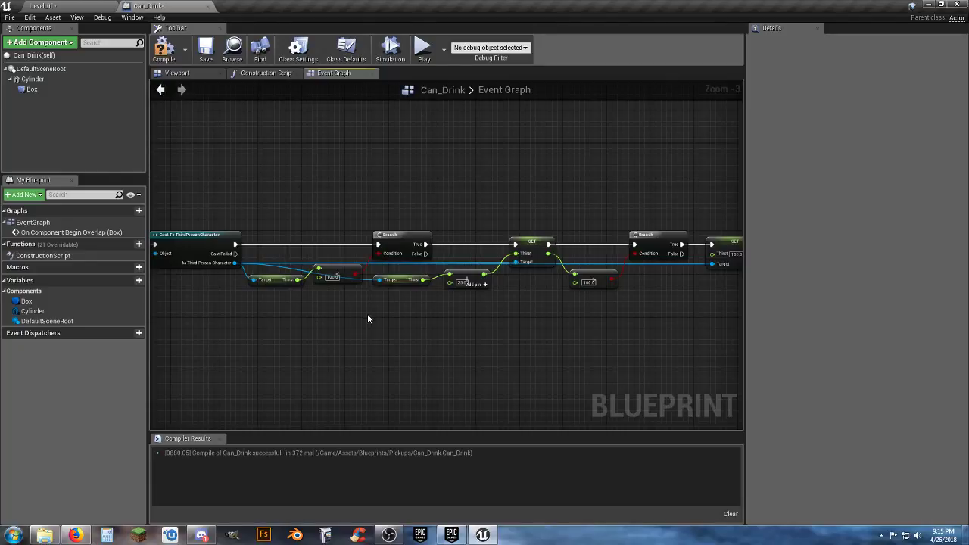
pyautogui.moveTo(468, 333); pyautogui.dragTo(424, 336, button='right')
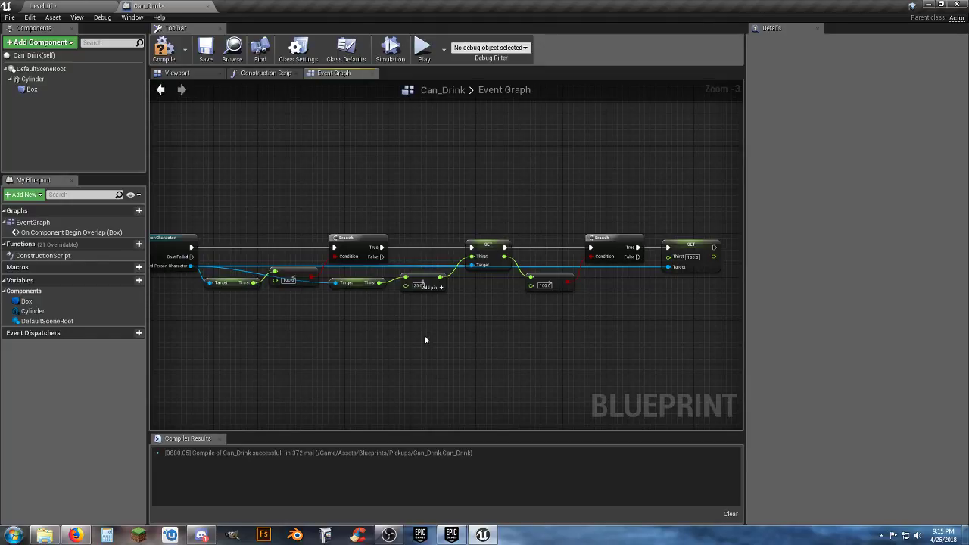
pyautogui.moveTo(458, 332); pyautogui.dragTo(424, 341, button='right')
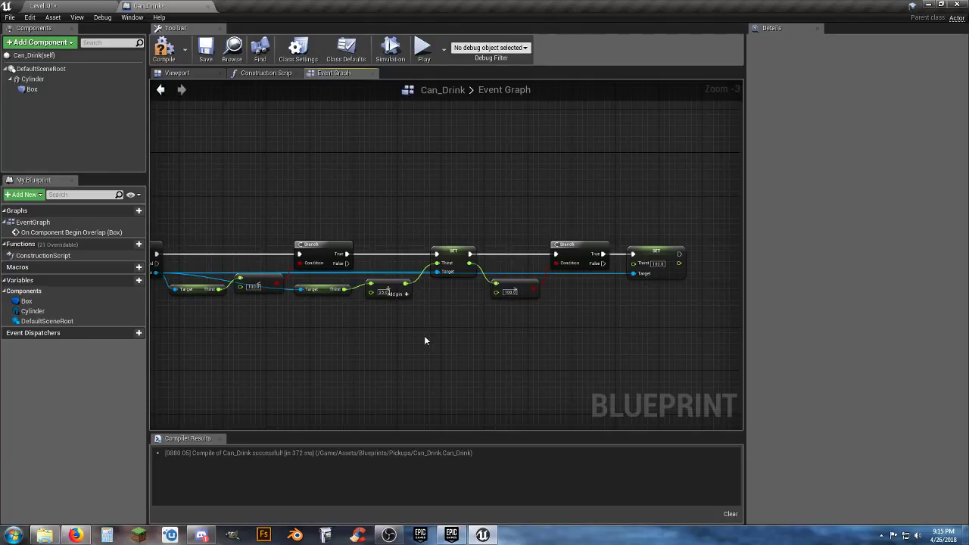
pyautogui.moveTo(425, 341); pyautogui.dragTo(437, 358, button='right')
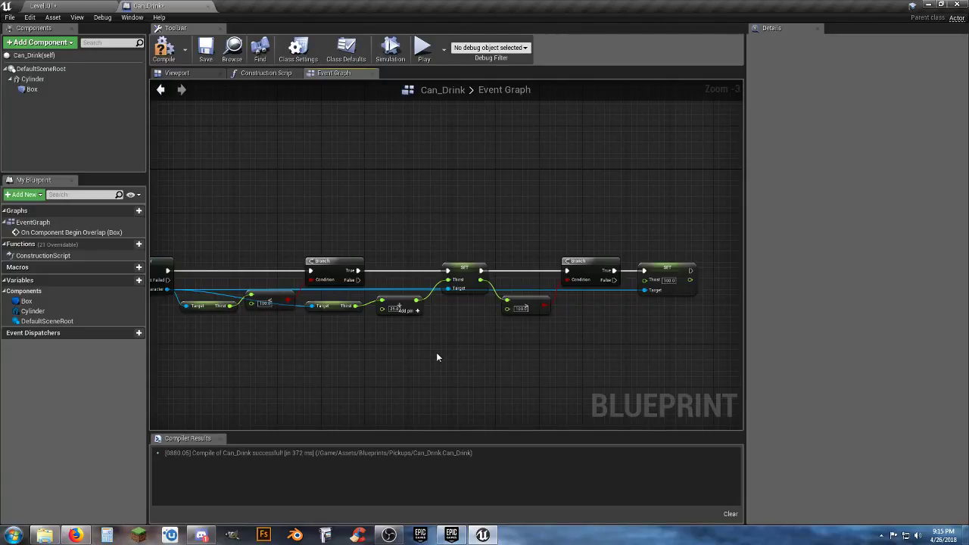
pyautogui.scroll(3, 437, 352)
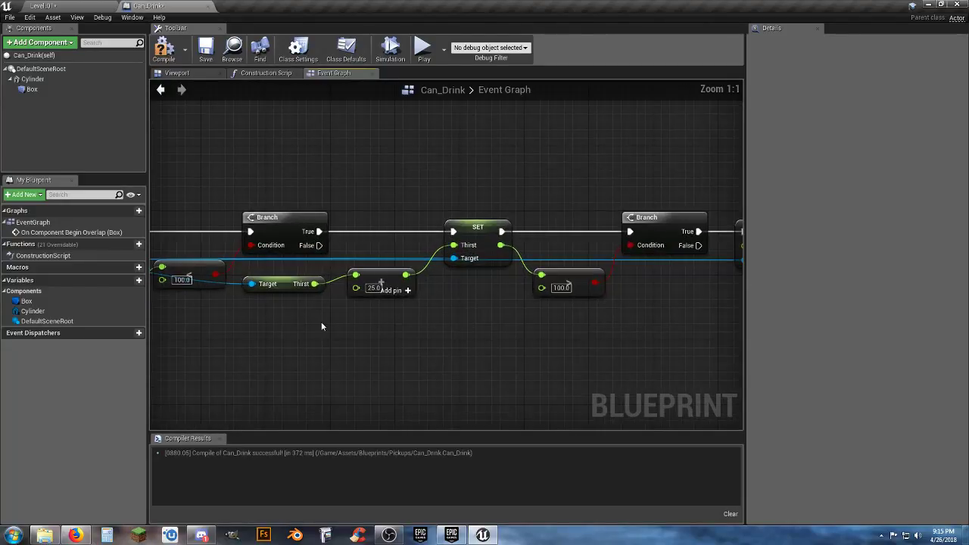
pyautogui.moveTo(417, 301); pyautogui.dragTo(453, 355, button='right')
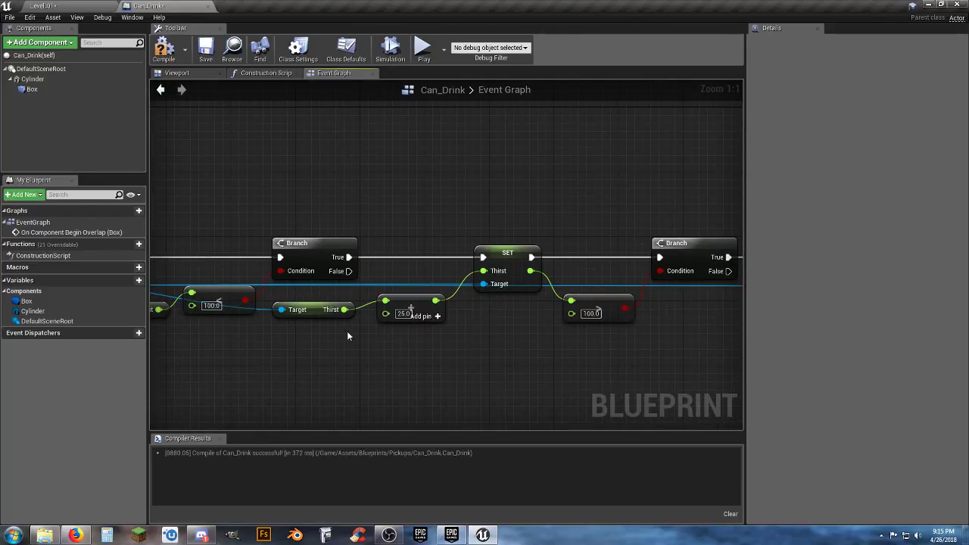
pyautogui.moveTo(524, 353); pyautogui.dragTo(558, 353, button='right')
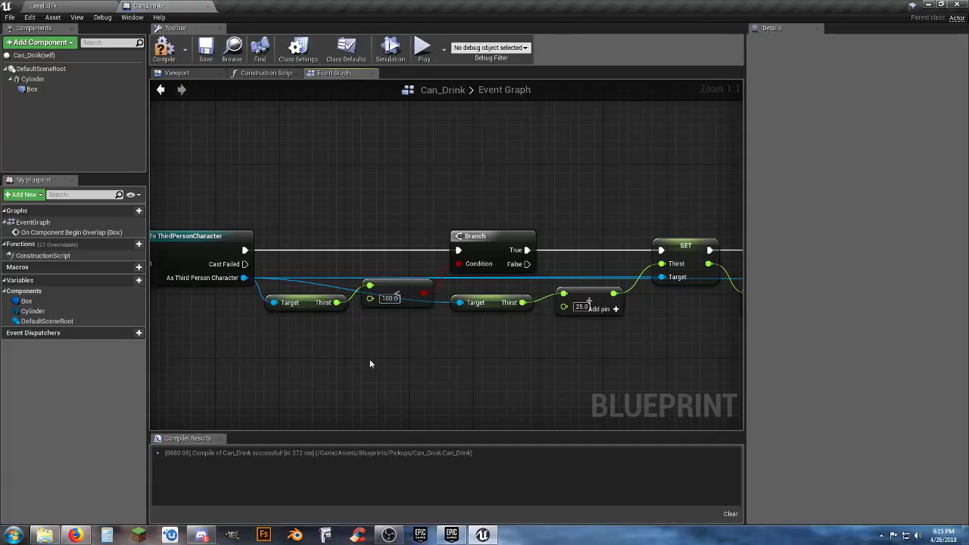
pyautogui.moveTo(336, 361); pyautogui.dragTo(418, 361, button='right')
pyautogui.moveTo(553, 365); pyautogui.dragTo(512, 361, button='right')
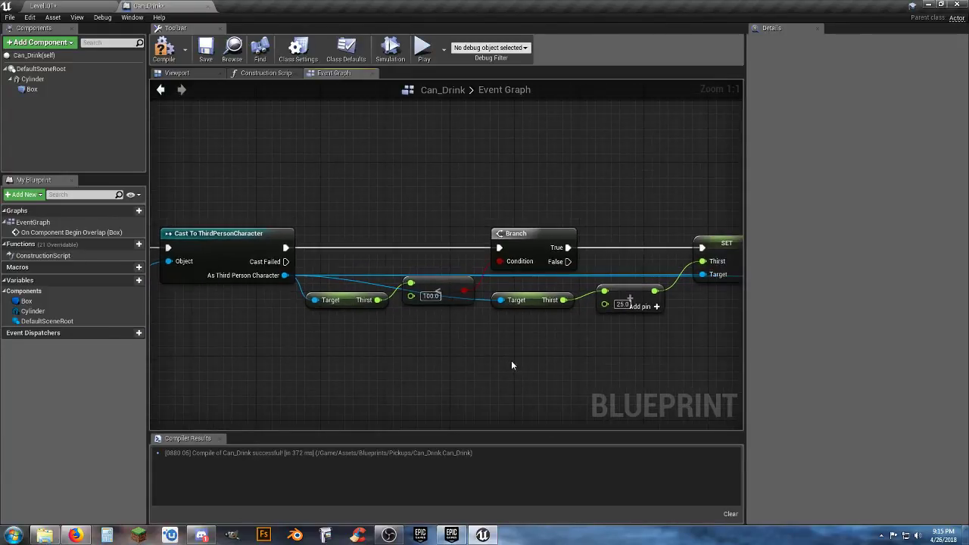
pyautogui.moveTo(325, 349); pyautogui.dragTo(327, 324, button='right')
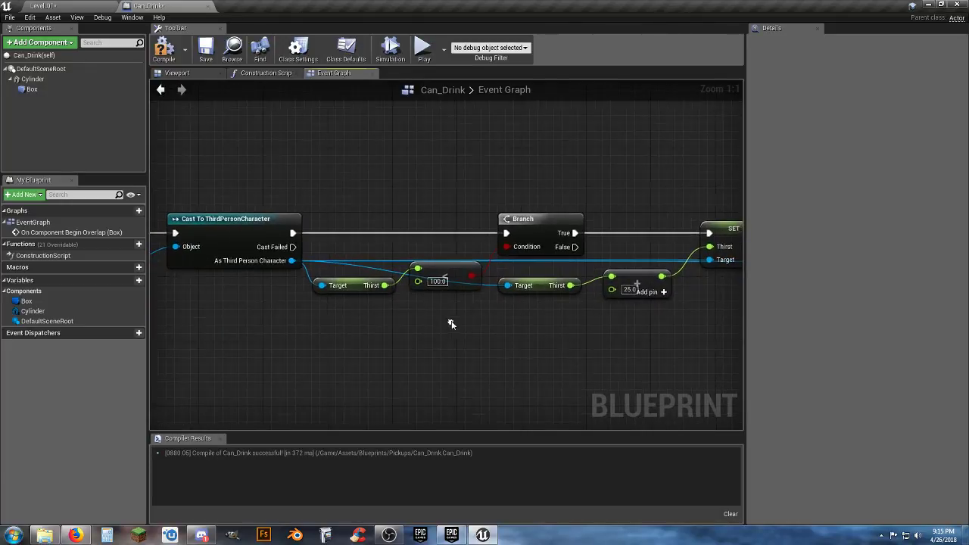
pyautogui.moveTo(450, 325); pyautogui.dragTo(299, 330, button='right')
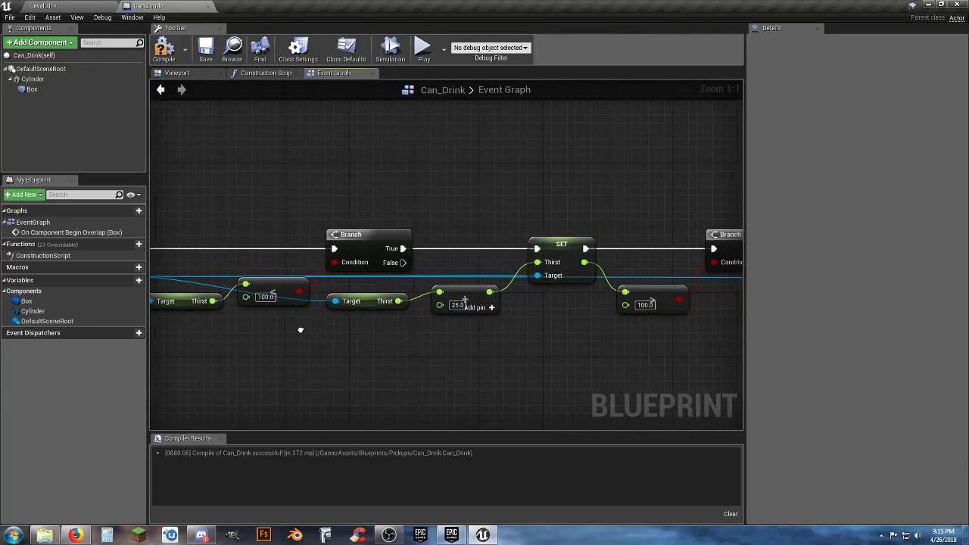
pyautogui.moveTo(485, 350); pyautogui.dragTo(436, 348, button='right')
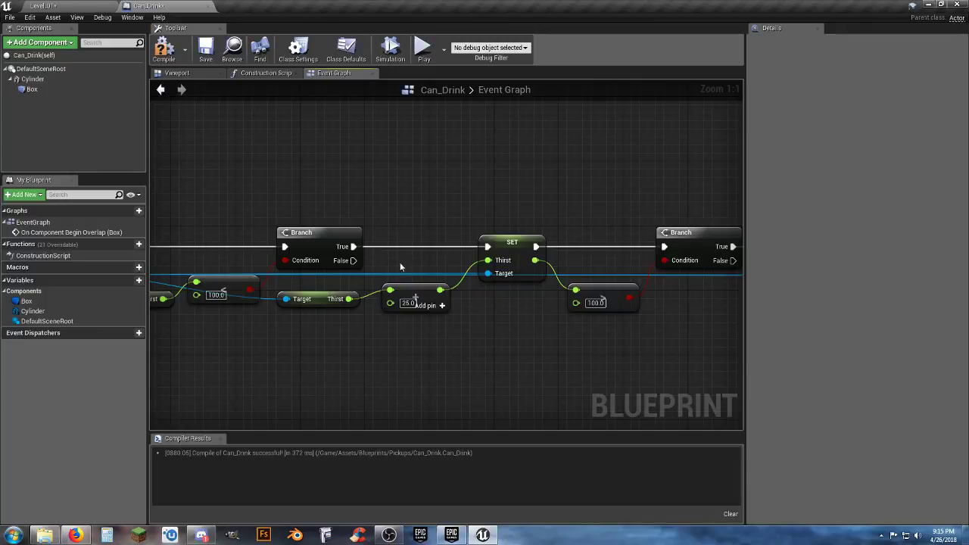
pyautogui.moveTo(530, 348); pyautogui.dragTo(408, 353, button='right')
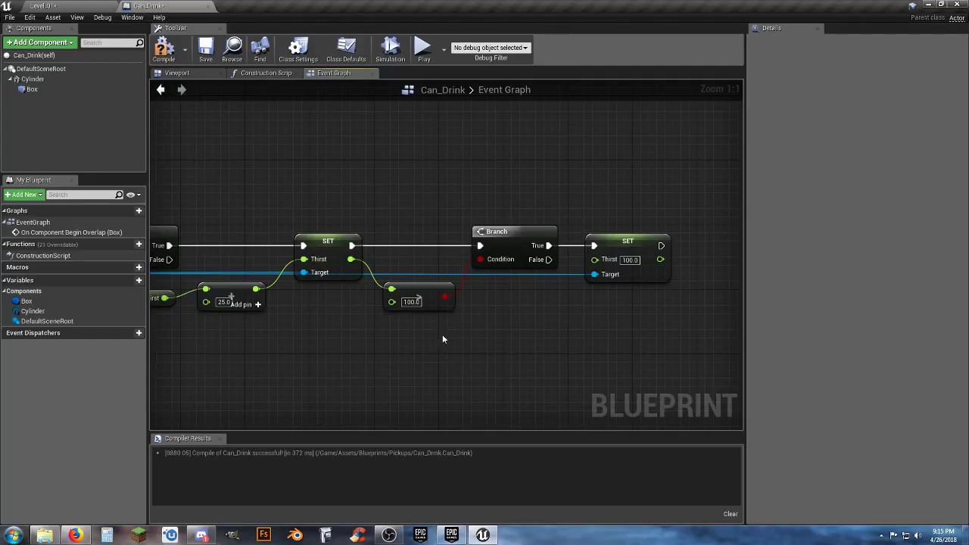
# Add a Cylinder reference with a Set Visibility node targeting it, executed from the last Set Thirst node with New Visibility off
pyautogui.moveTo(509, 327); pyautogui.dragTo(470, 320, button='right')
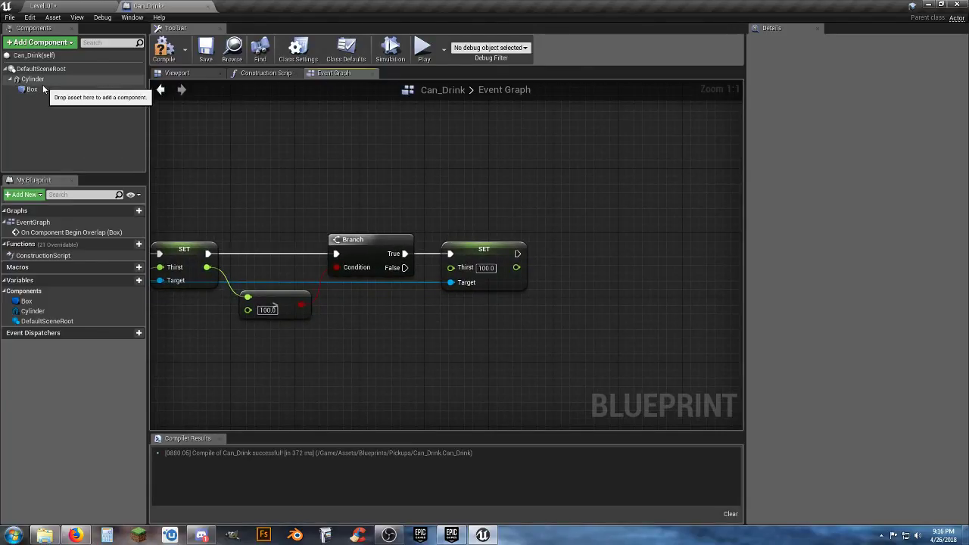
pyautogui.moveTo(33, 80); pyautogui.dragTo(556, 323)
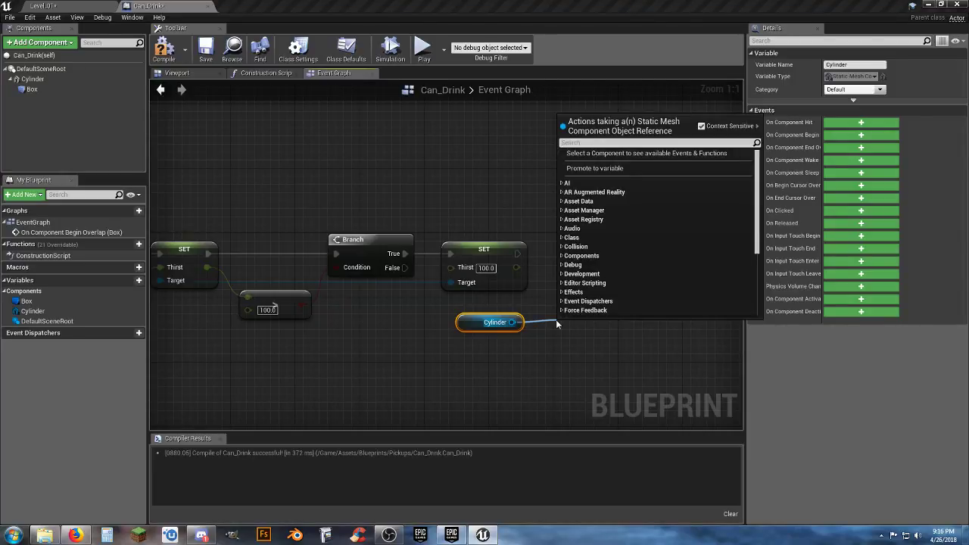
pyautogui.write('set visibility')
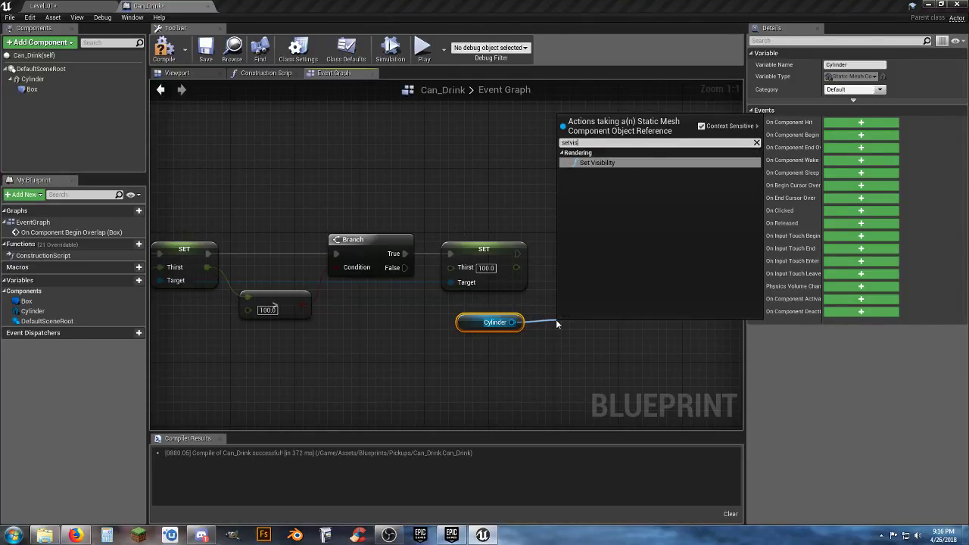
pyautogui.press('Return')
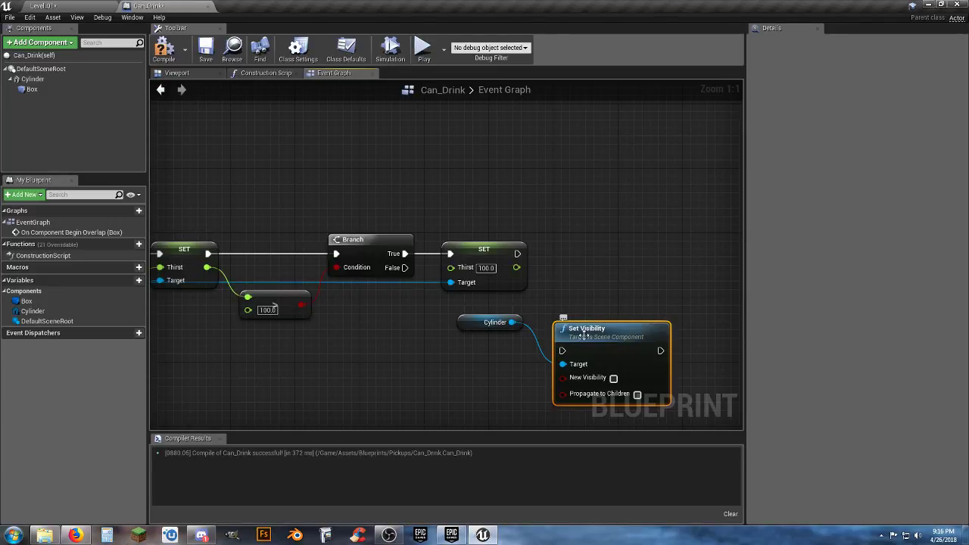
pyautogui.moveTo(584, 335); pyautogui.dragTo(518, 254)
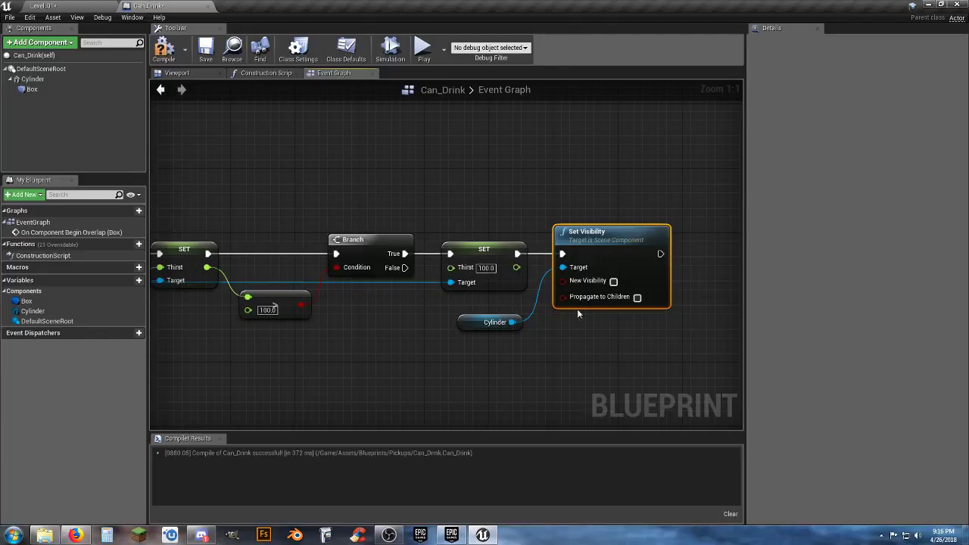
# Add a Delay after the Set Visibility node, set its Duration to 5 seconds, and line it up close beside that node
pyautogui.moveTo(577, 309); pyautogui.dragTo(524, 313, button='right')
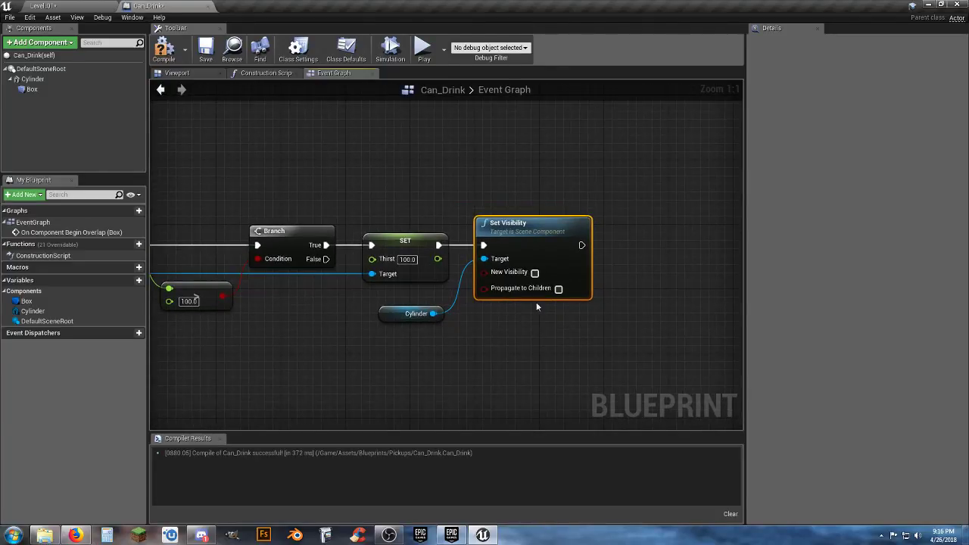
pyautogui.moveTo(535, 279); pyautogui.dragTo(494, 280, button='right')
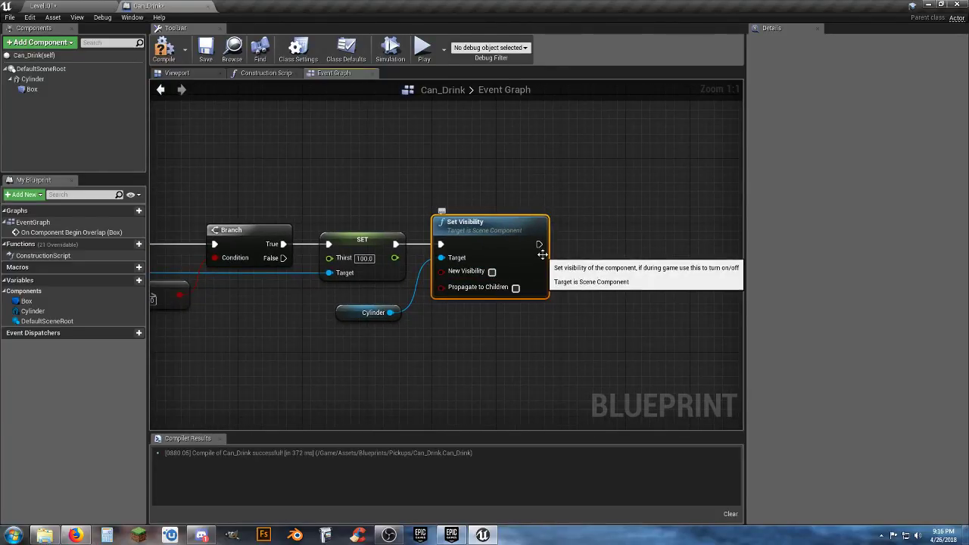
pyautogui.moveTo(540, 244); pyautogui.dragTo(599, 244)
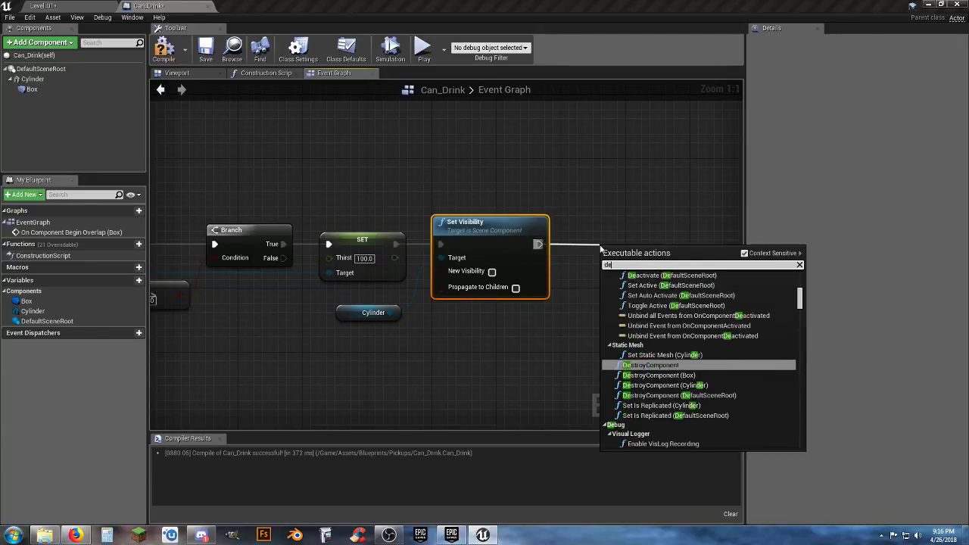
pyautogui.write('delay')
pyautogui.press('Return')
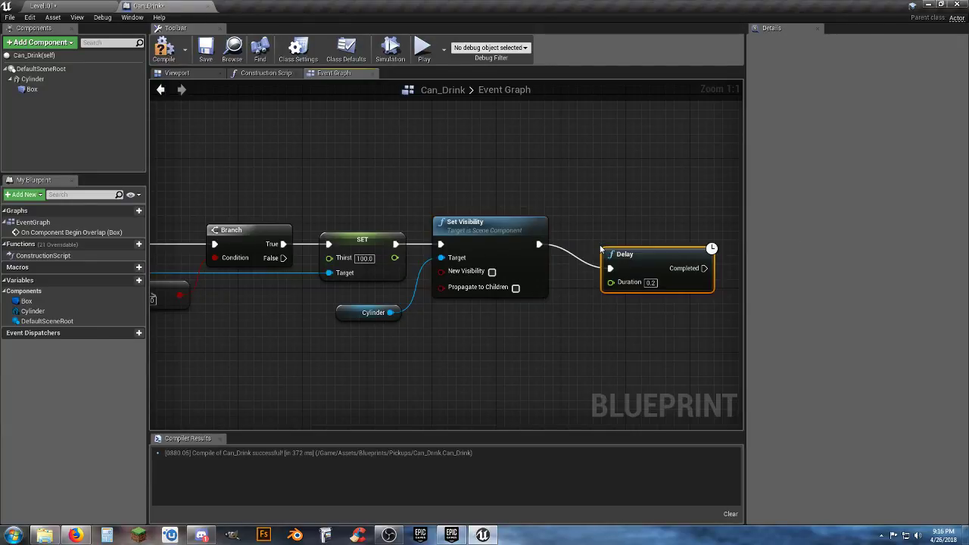
pyautogui.click(651, 283)
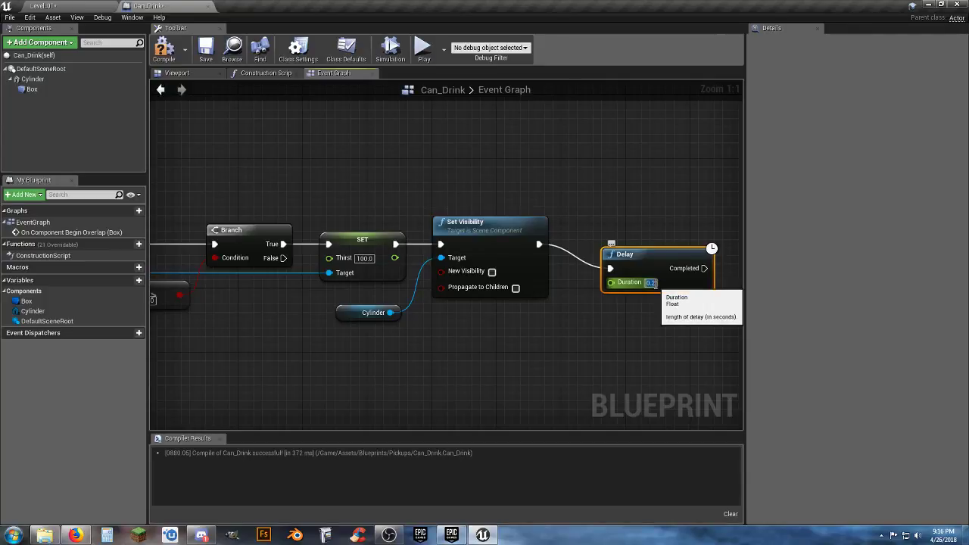
pyautogui.write('5')
pyautogui.press('Return')
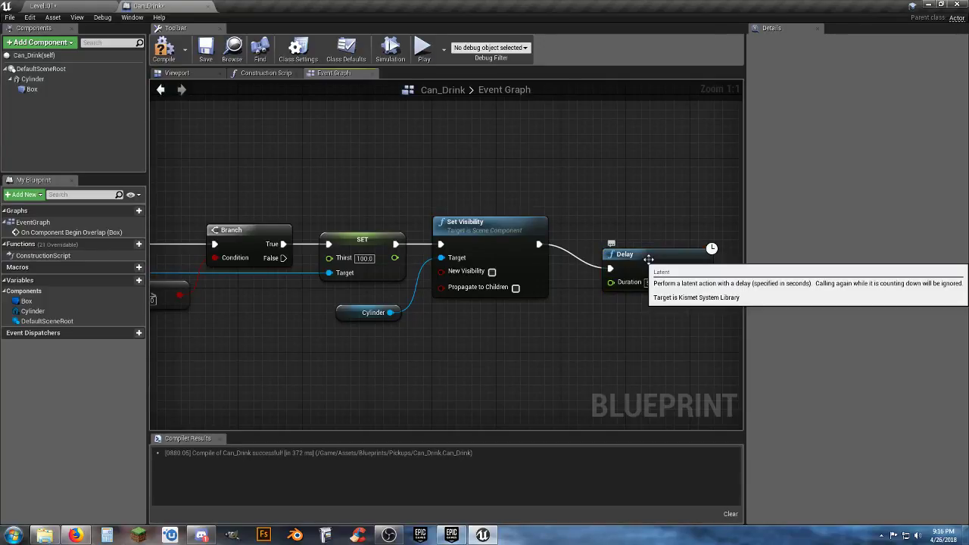
pyautogui.moveTo(649, 266); pyautogui.dragTo(618, 242)
pyautogui.moveTo(619, 243); pyautogui.dragTo(557, 244, button='right')
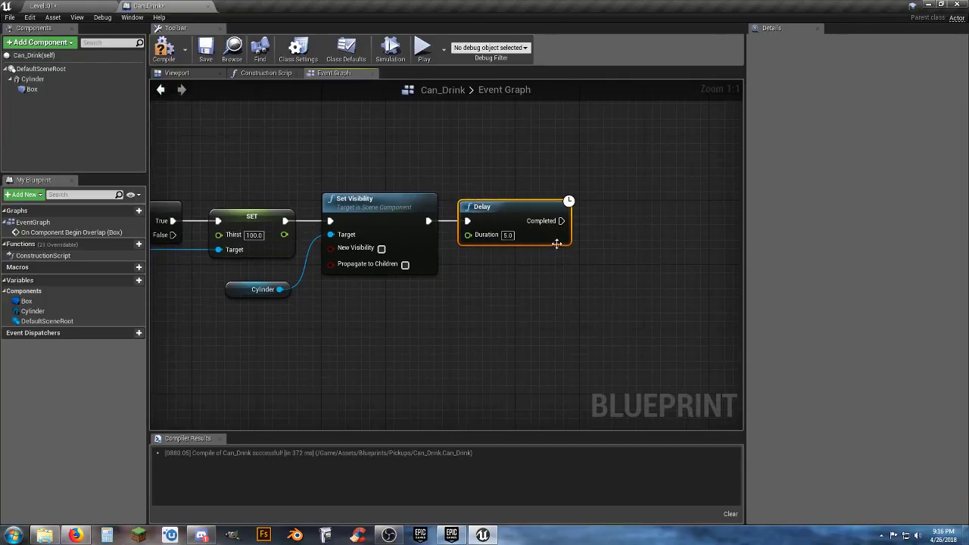
pyautogui.click(375, 203)
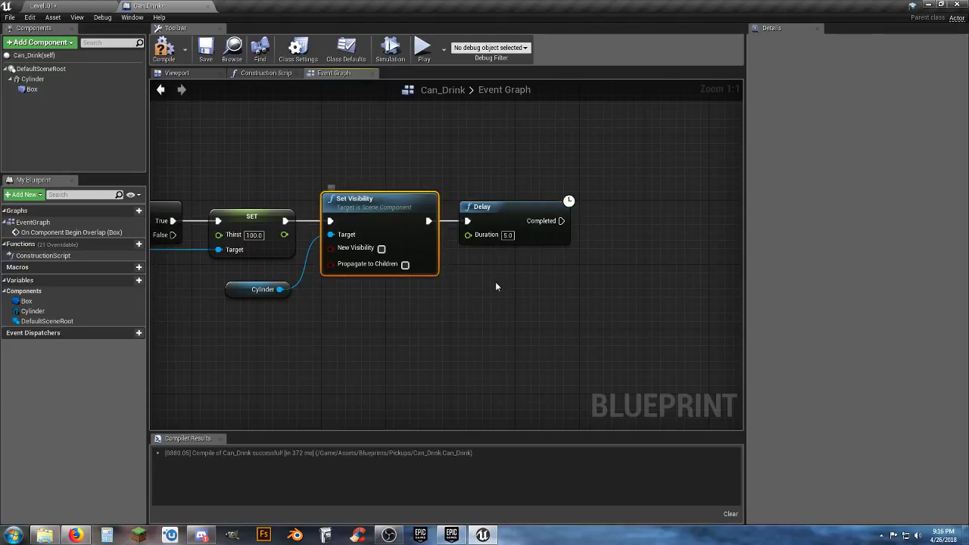
pyautogui.hotkey('ctrl', 'c')
pyautogui.hotkey('ctrl', 'v')
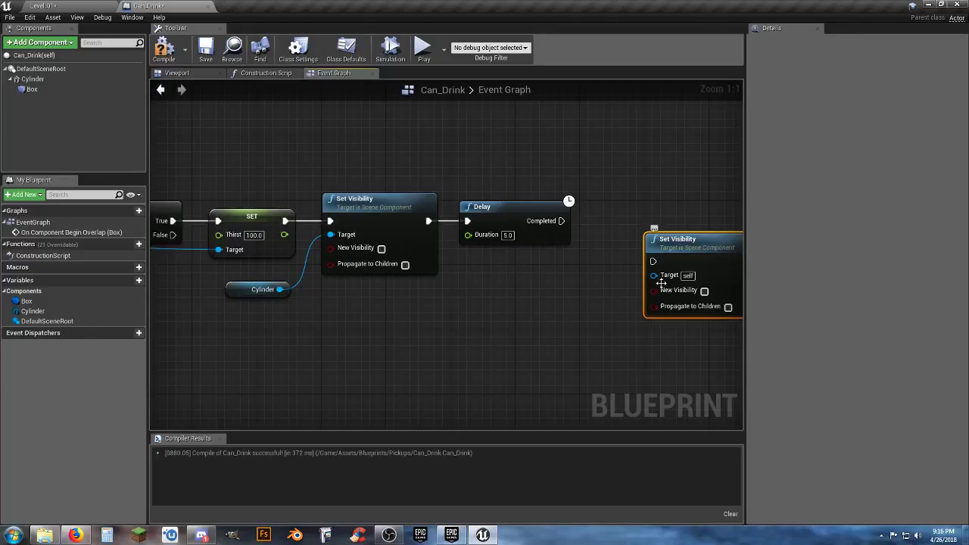
pyautogui.press('Delete')
# Add a second Set Visibility node targeting the Cylinder reference beyond the Delay, executed from the Delay's Completed output
pyautogui.moveTo(602, 317); pyautogui.dragTo(587, 319, button='right')
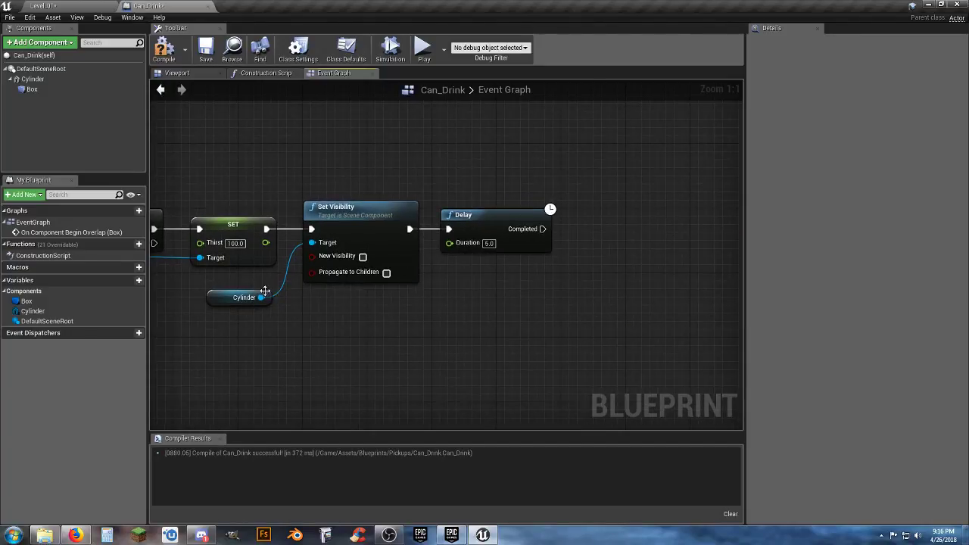
pyautogui.moveTo(261, 297); pyautogui.dragTo(626, 281)
pyautogui.write('set visibility')
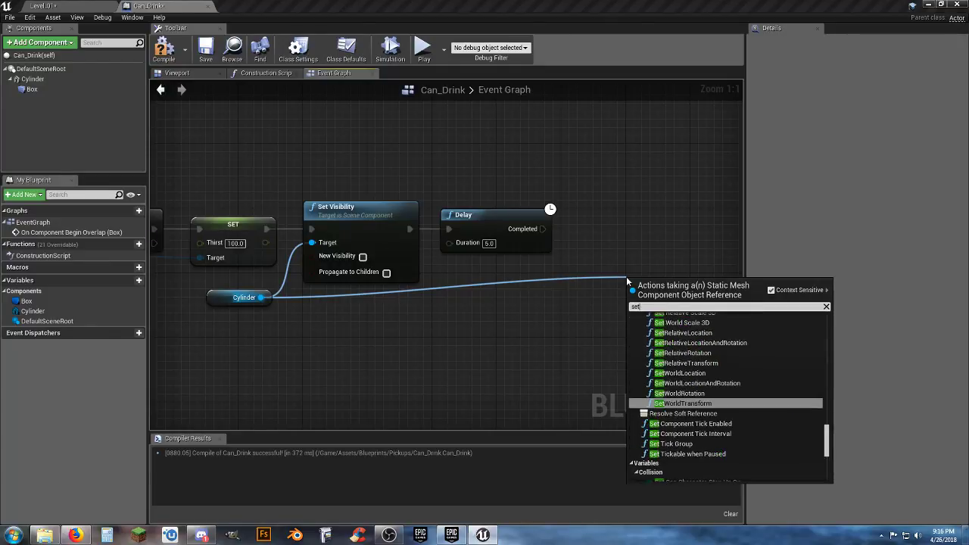
pyautogui.press('Return')
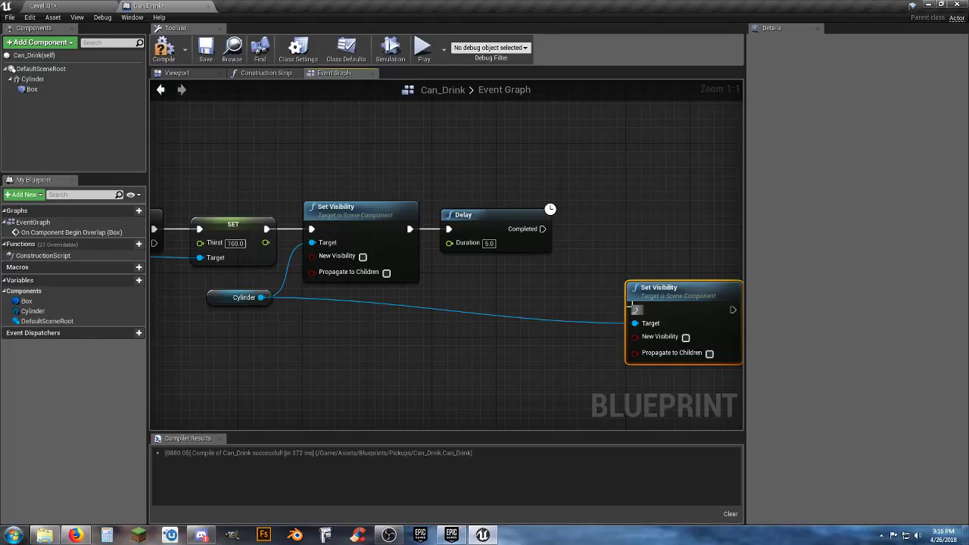
pyautogui.moveTo(634, 309); pyautogui.dragTo(543, 232)
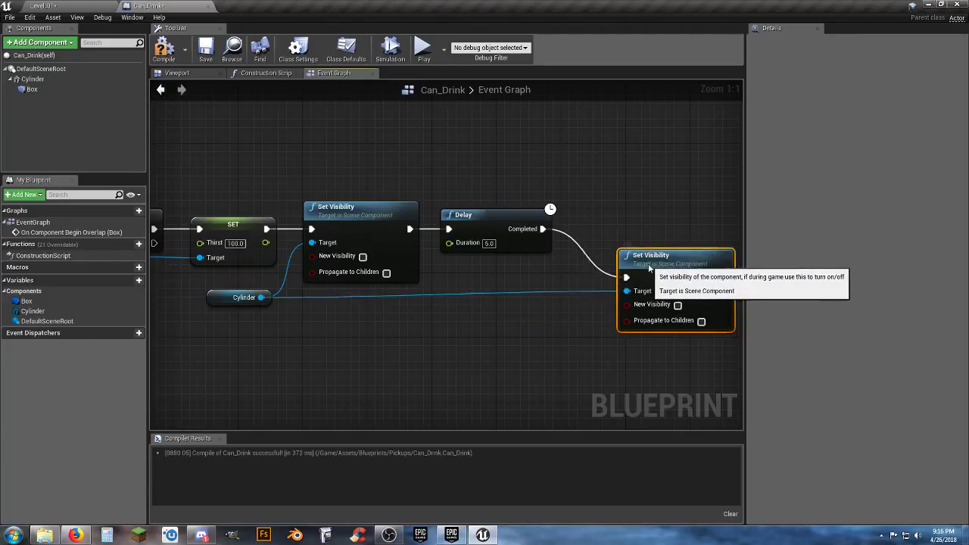
# Line up the second Set Visibility node beside the Delay node and turn its New Visibility on
pyautogui.moveTo(652, 299); pyautogui.dragTo(612, 217)
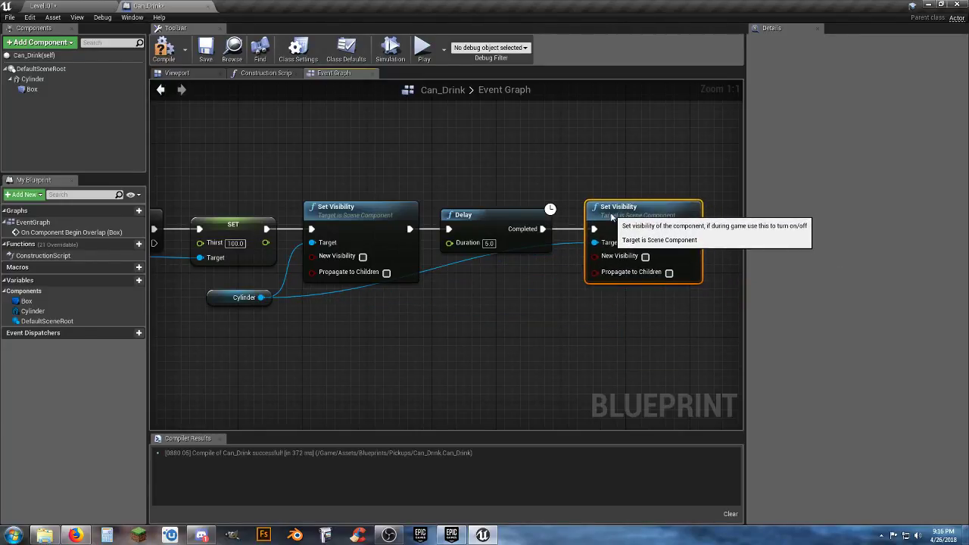
pyautogui.click(646, 257)
pyautogui.click(537, 315)
# Review the Can_Drink event graph from the visibility nodes back through the Thirst comparison, addition, Set and Branch nodes
pyautogui.moveTo(434, 325); pyautogui.dragTo(528, 316, button='right')
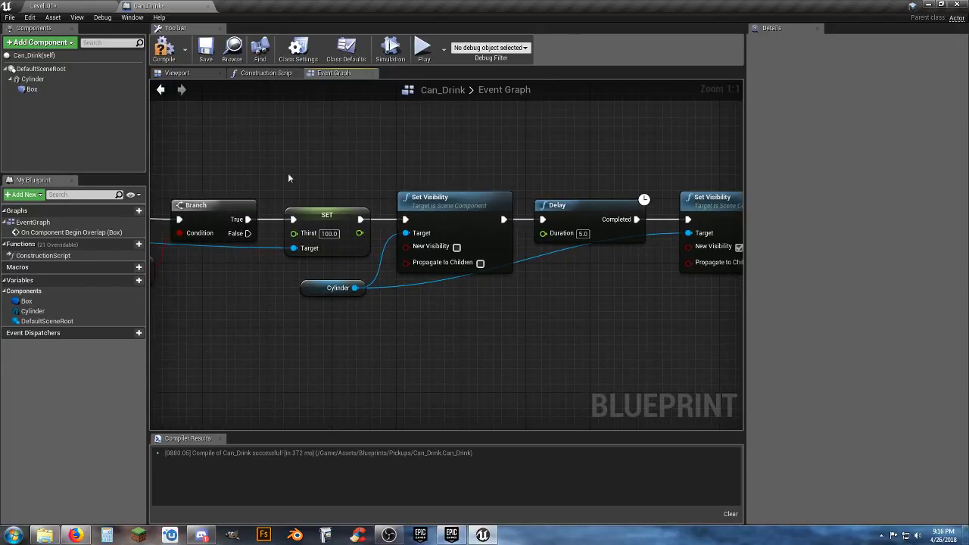
pyautogui.moveTo(232, 318); pyautogui.dragTo(255, 321, button='right')
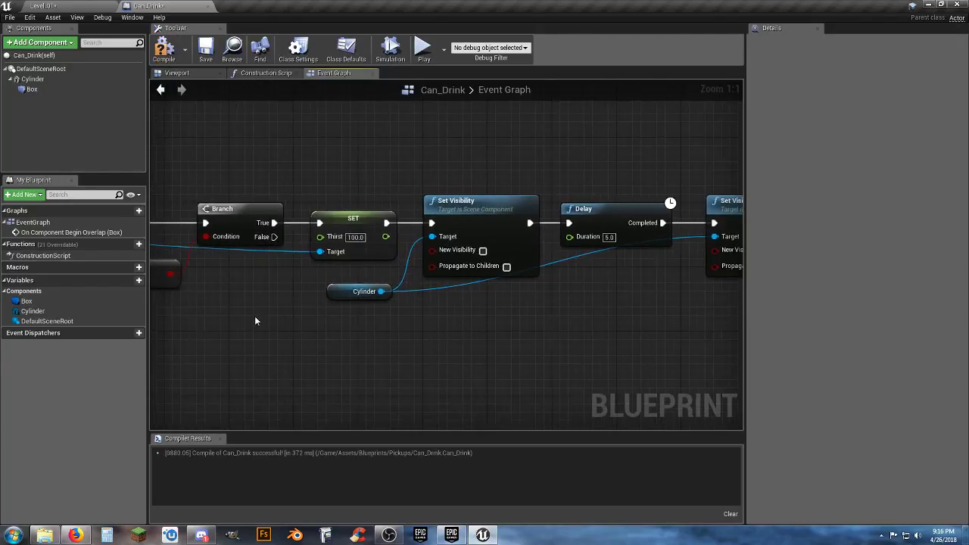
pyautogui.moveTo(313, 344); pyautogui.dragTo(333, 334, button='right')
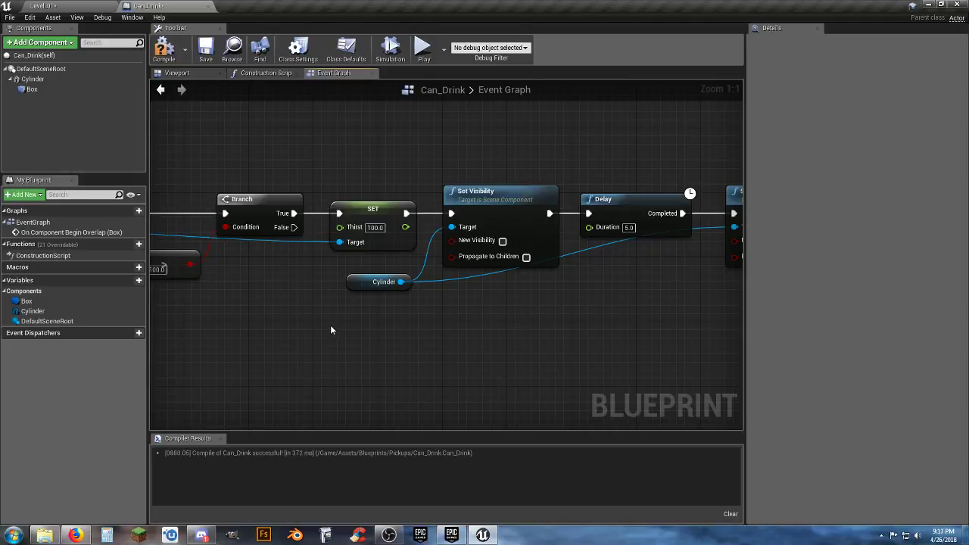
pyautogui.scroll(-2, 330, 330)
pyautogui.moveTo(415, 340); pyautogui.dragTo(489, 330, button='right')
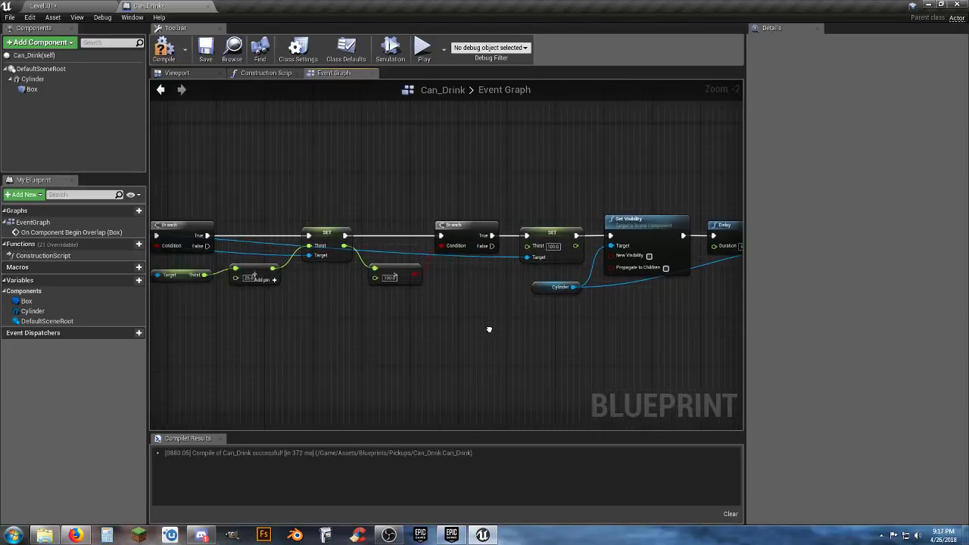
pyautogui.moveTo(395, 330); pyautogui.dragTo(576, 340, button='right')
pyautogui.moveTo(299, 343); pyautogui.dragTo(376, 343, button='right')
pyautogui.moveTo(513, 338); pyautogui.dragTo(395, 330, button='right')
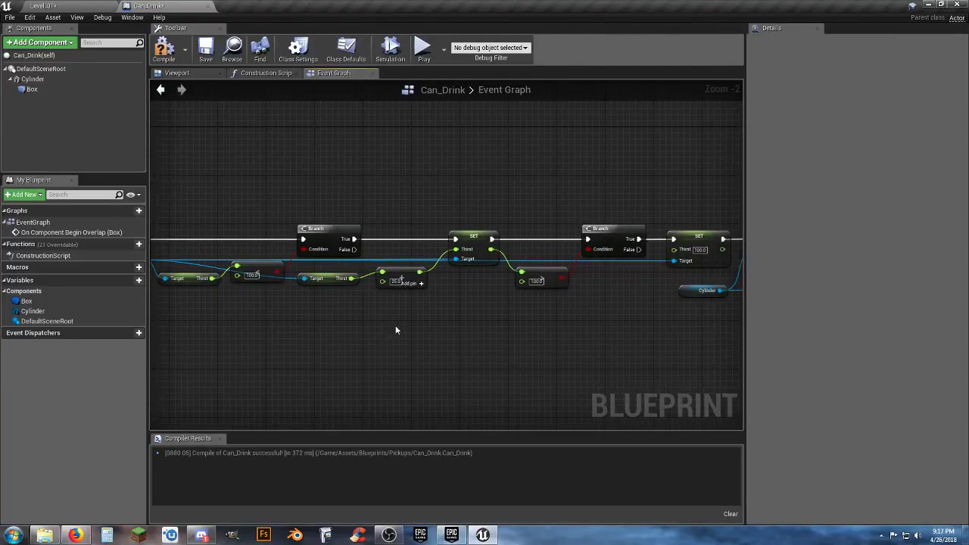
pyautogui.moveTo(590, 319); pyautogui.dragTo(463, 312, button='right')
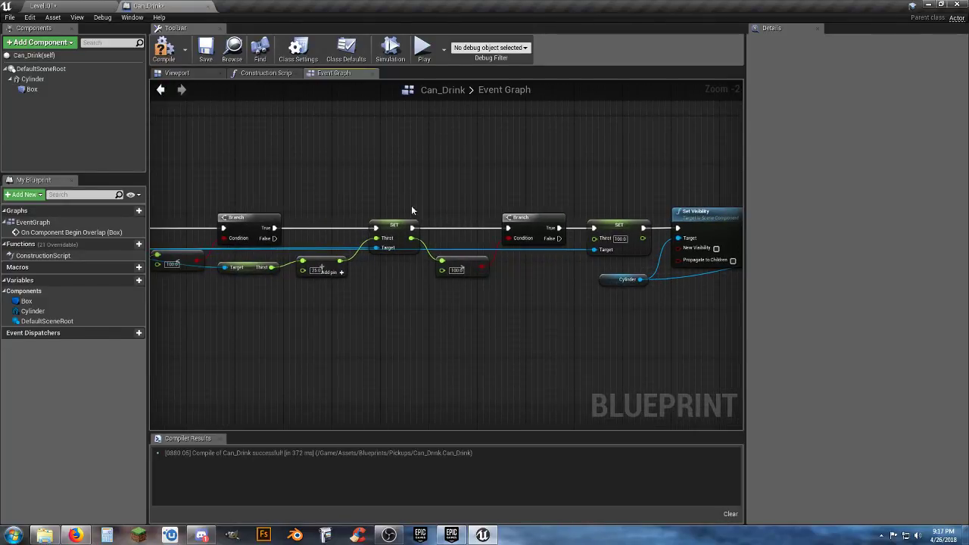
# Compile and save Can_Drink, and play-test the level by running the character around the can
pyautogui.click(164, 50)
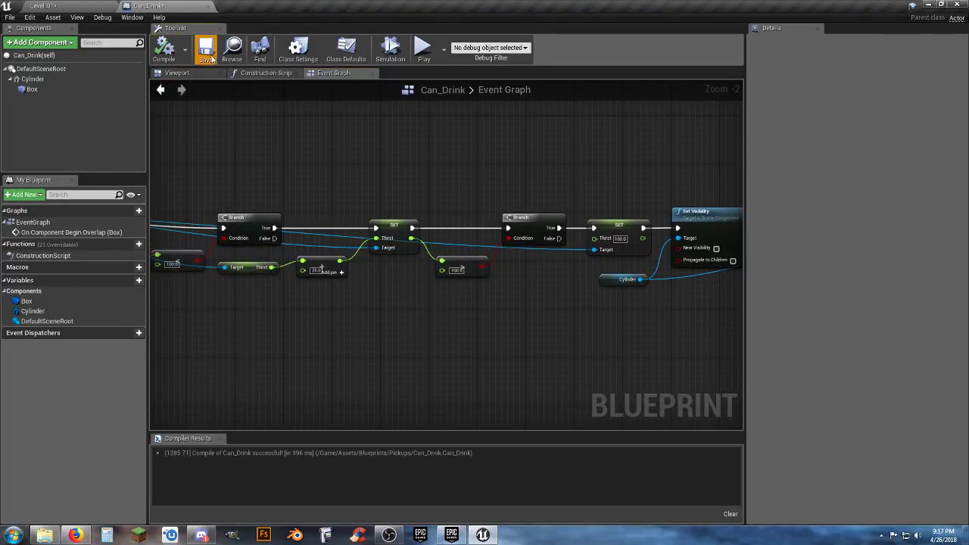
pyautogui.click(72, 11)
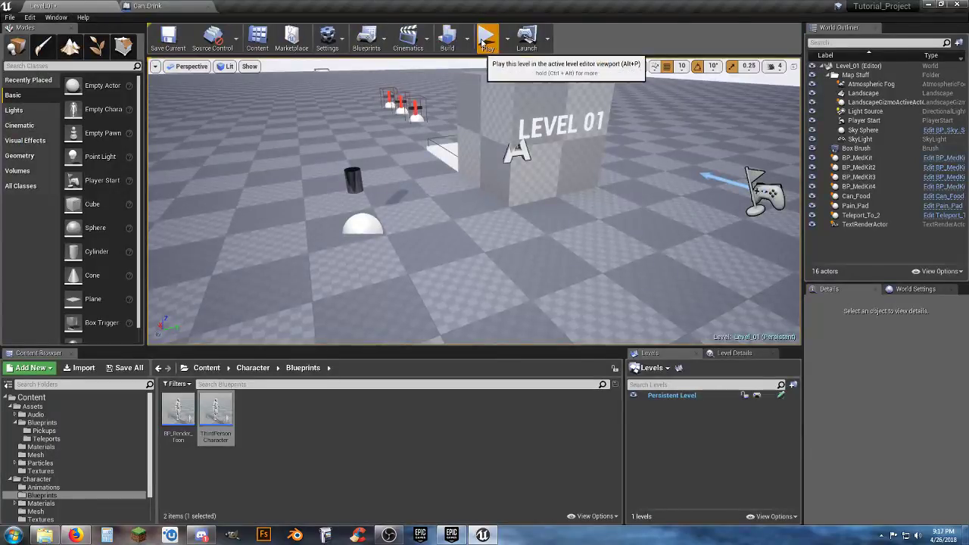
pyautogui.click(484, 40)
pyautogui.press('w')
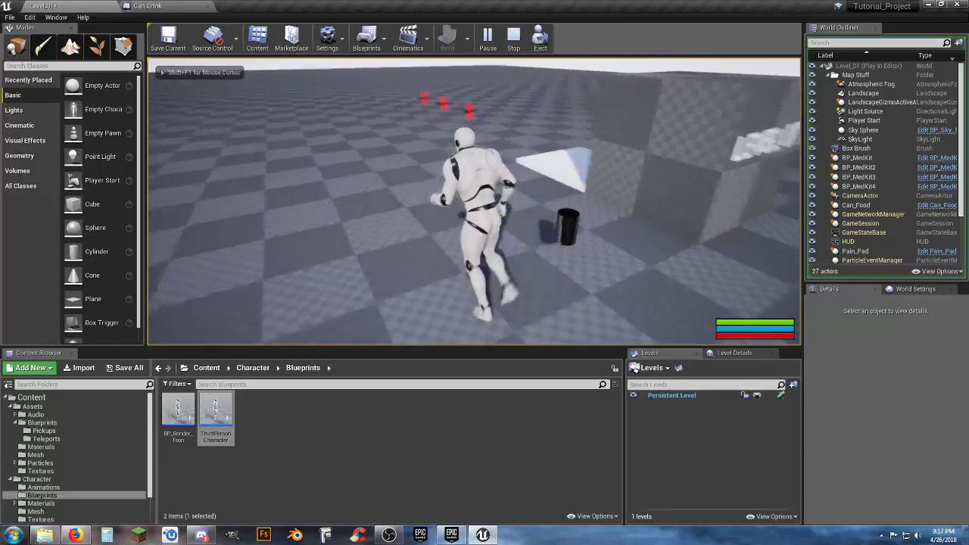
pyautogui.press('d')
pyautogui.press('w')
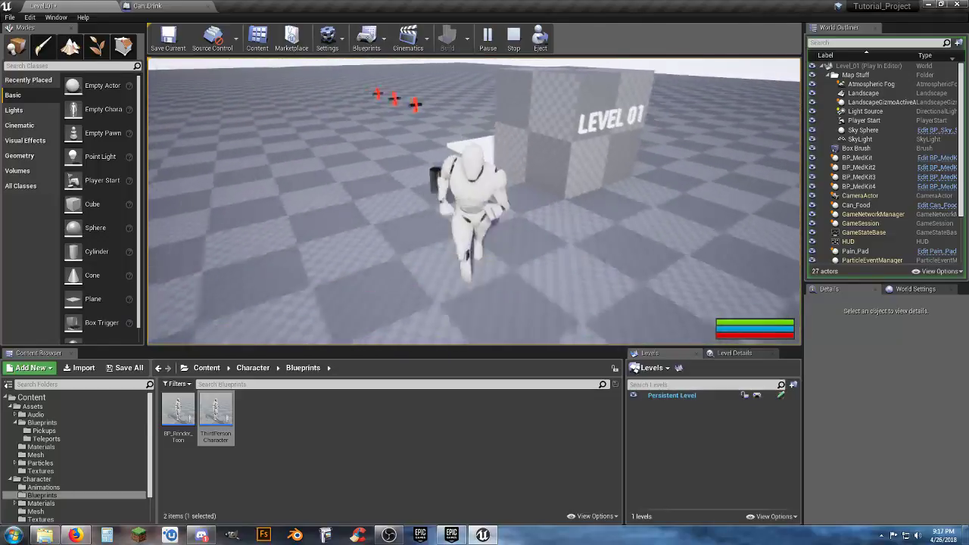
pyautogui.press('Escape')
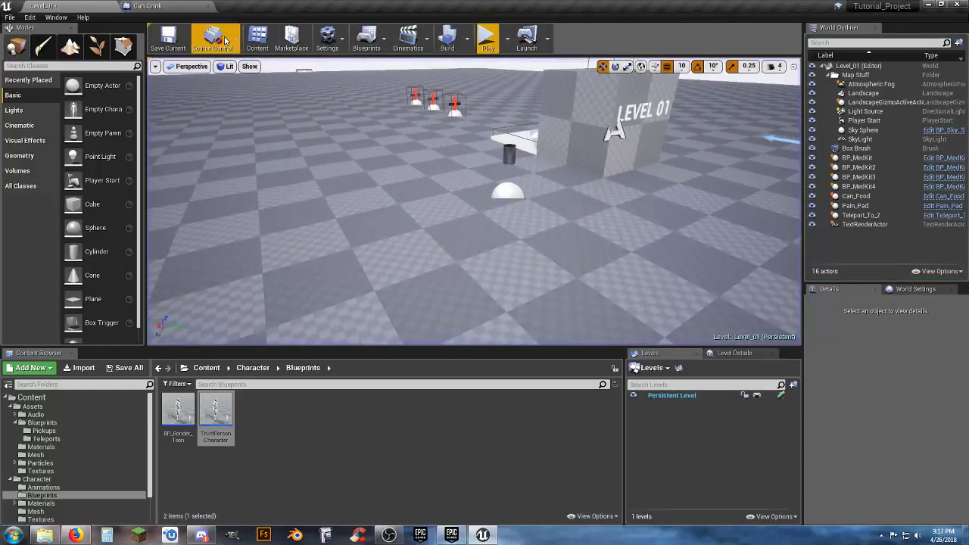
# Set the Collision Presets of Can_Drink's Cylinder component to NoCollision, and compile and save the blueprint
pyautogui.click(201, 8)
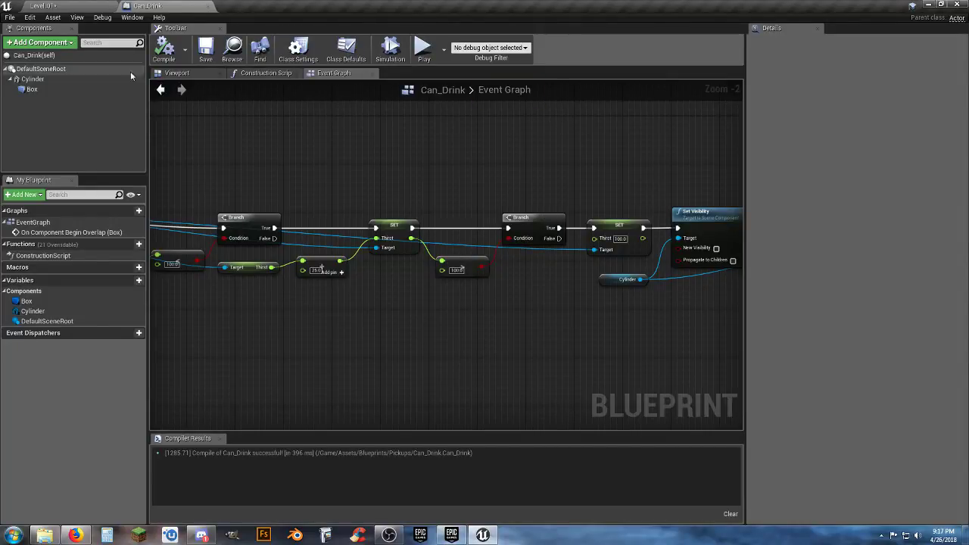
pyautogui.click(42, 80)
pyautogui.scroll(-6, 786, 218)
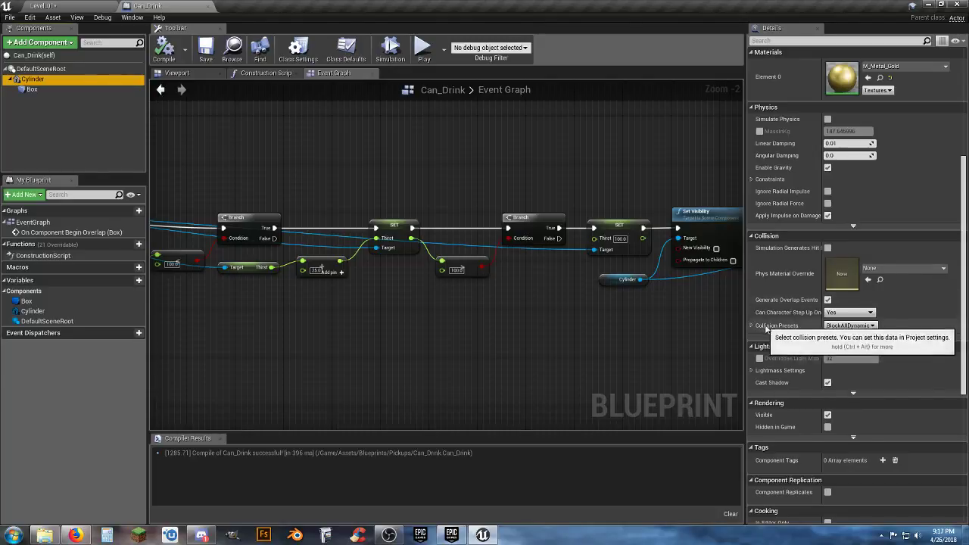
pyautogui.click(862, 327)
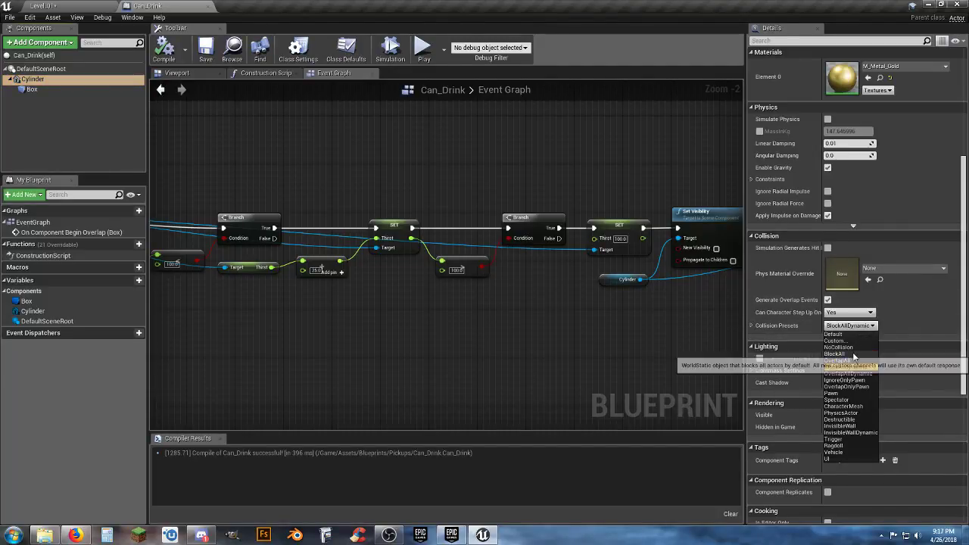
pyautogui.click(841, 347)
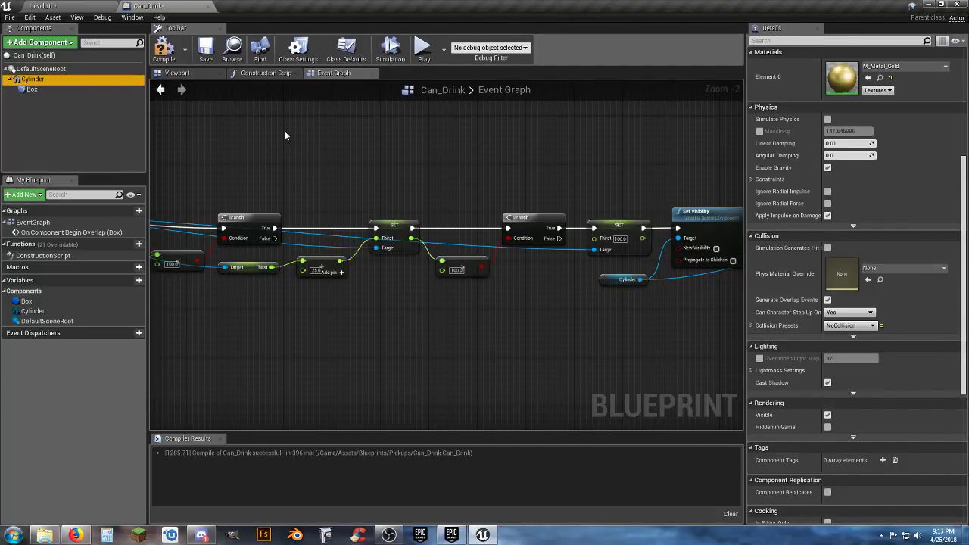
pyautogui.click(205, 50)
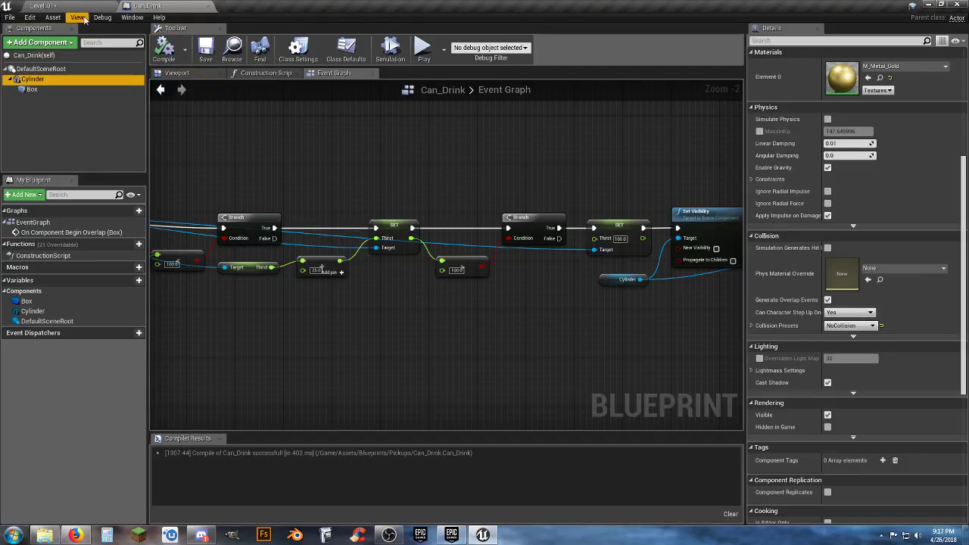
# Play-test the level again, running and jumping the character at the can to check its collision and pickup behaviour
pyautogui.click(74, 11)
pyautogui.click(488, 38)
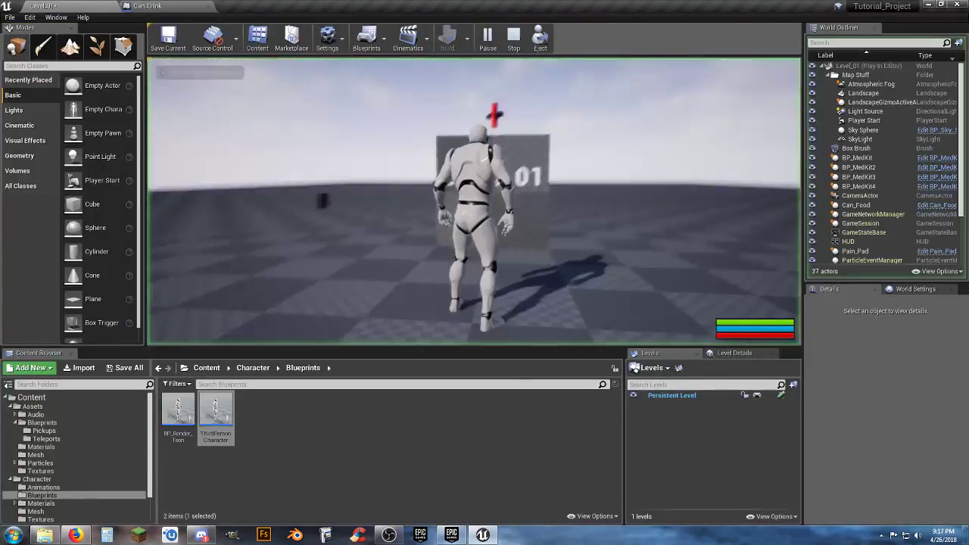
pyautogui.press('w')
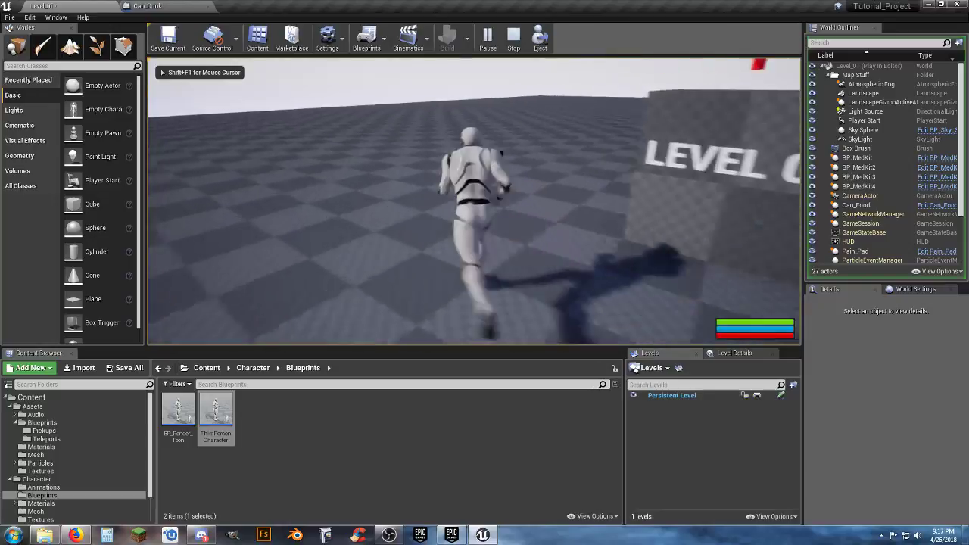
pyautogui.press('s')
pyautogui.press('d')
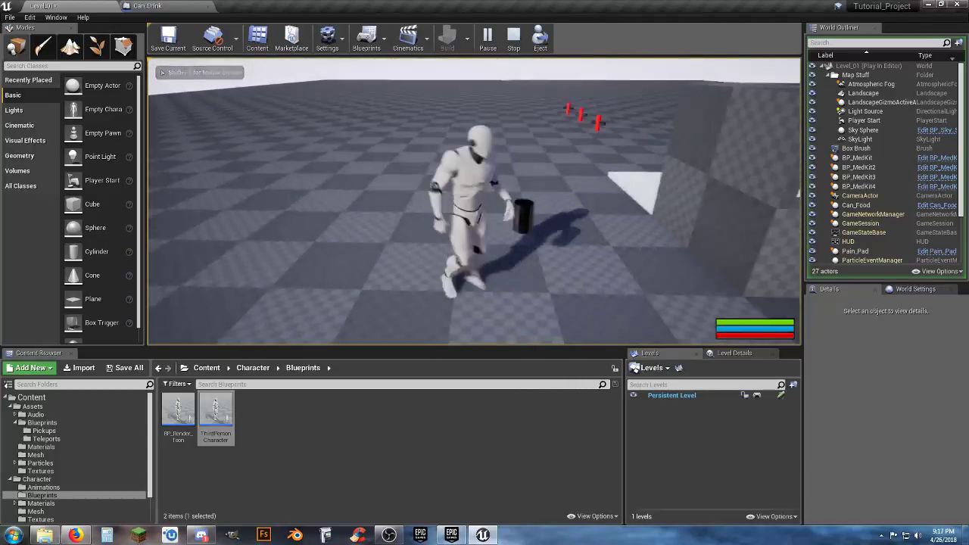
pyautogui.press('d')
pyautogui.press('w')
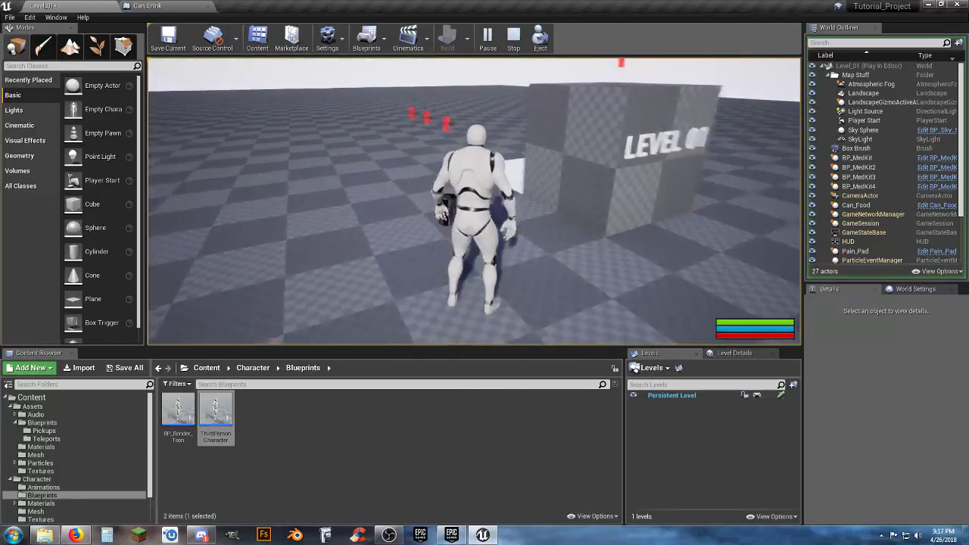
pyautogui.press('a')
pyautogui.press('w')
pyautogui.press('space')
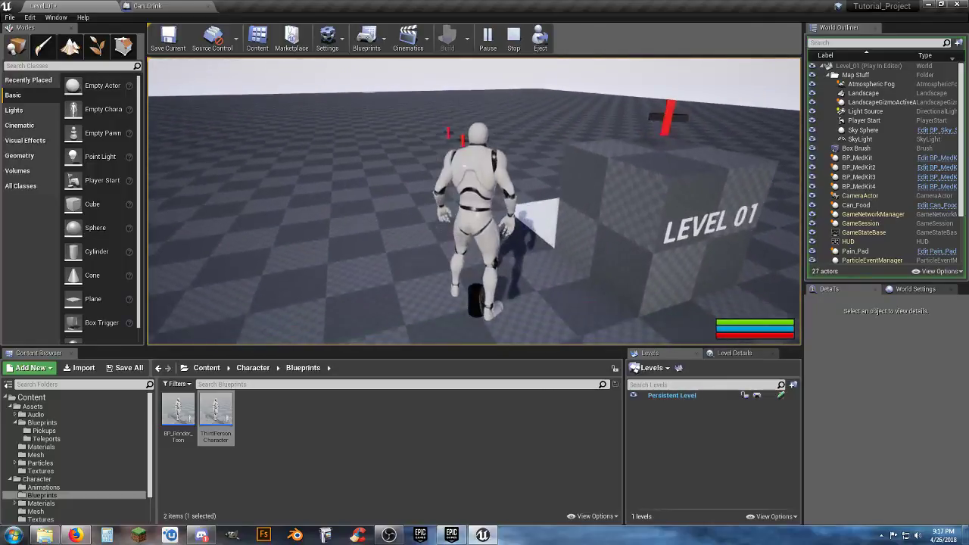
pyautogui.press('s')
pyautogui.press('w')
pyautogui.press('Escape')
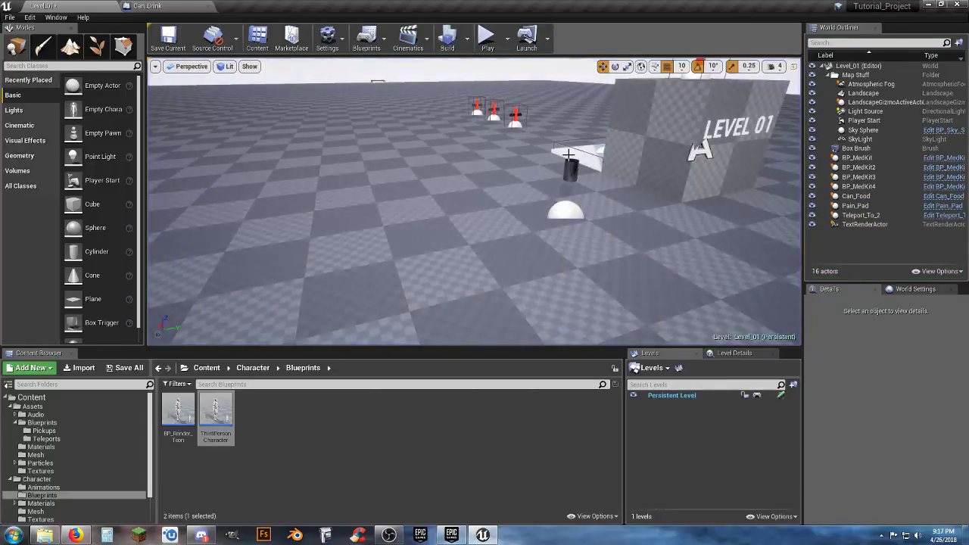
# Replace the Can_Food actor in the level with a Can_Drink from the Pickups folder, at about X -2400, Y -500
pyautogui.click(571, 170)
pyautogui.press('Delete')
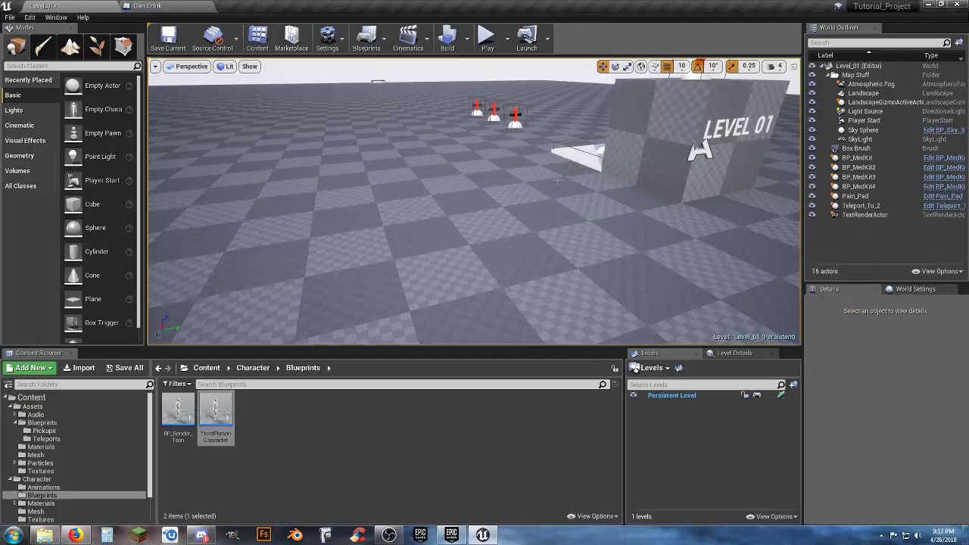
pyautogui.click(53, 431)
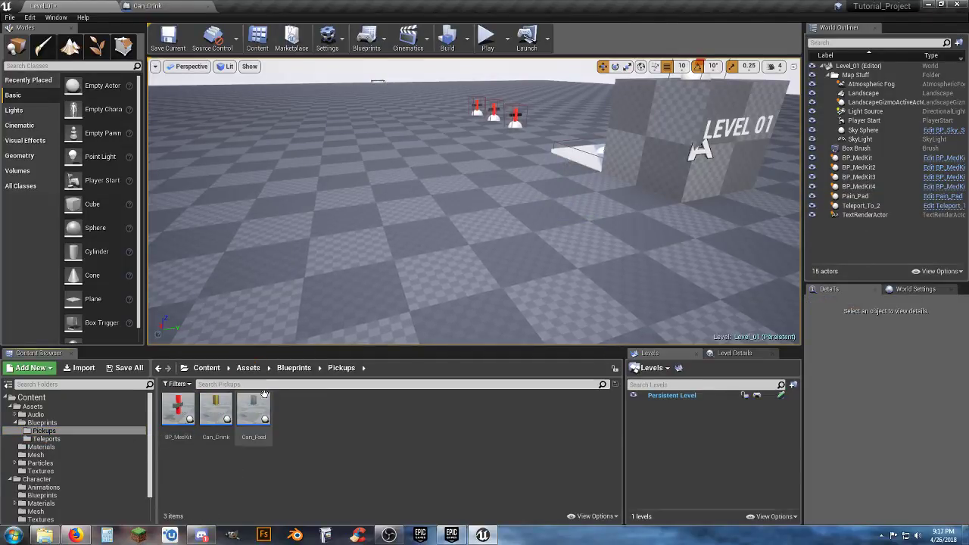
pyautogui.moveTo(216, 413); pyautogui.dragTo(457, 230)
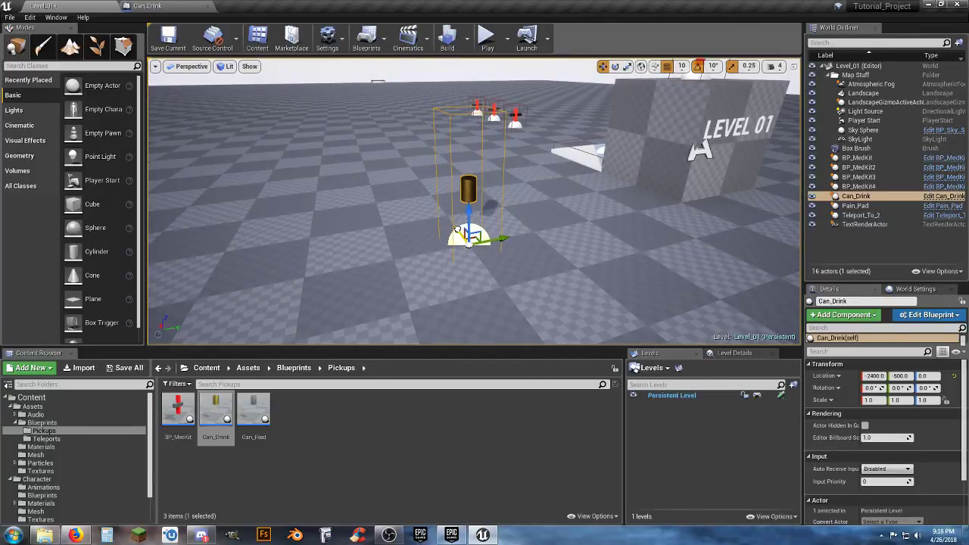
# Set the Collision Presets of Can_Food's Cylinder component to NoCollision, and compile and save the blueprint
pyautogui.doubleClick(254, 409)
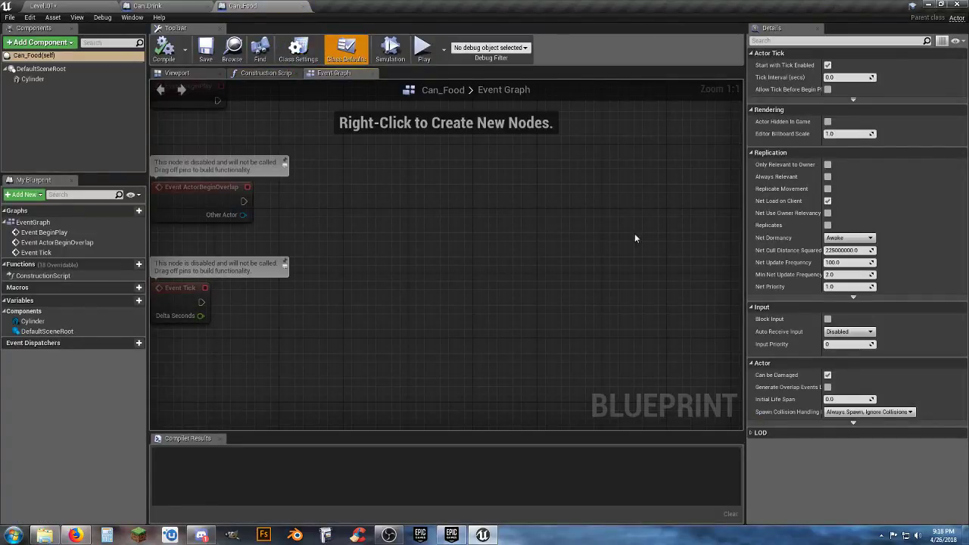
pyautogui.click(32, 79)
pyautogui.scroll(-5, 856, 302)
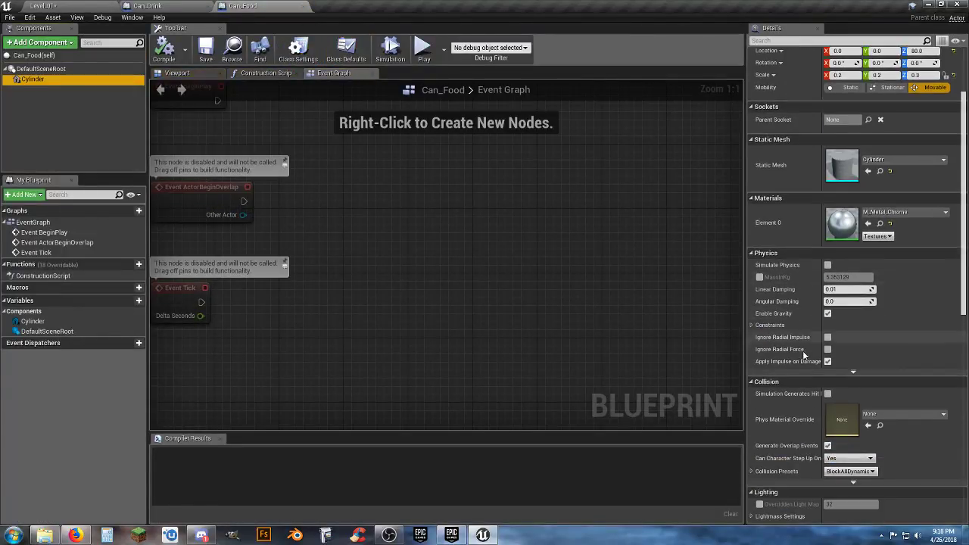
pyautogui.click(850, 390)
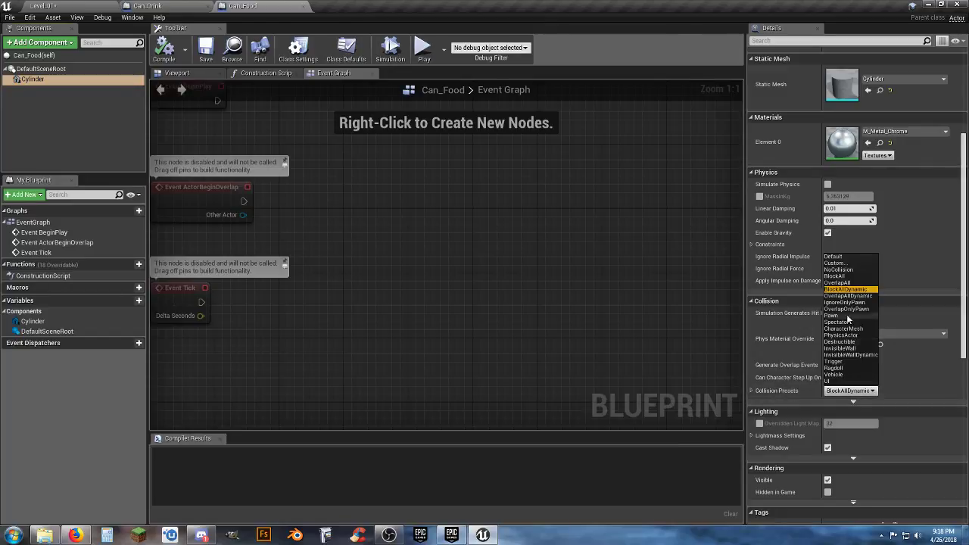
pyautogui.click(842, 269)
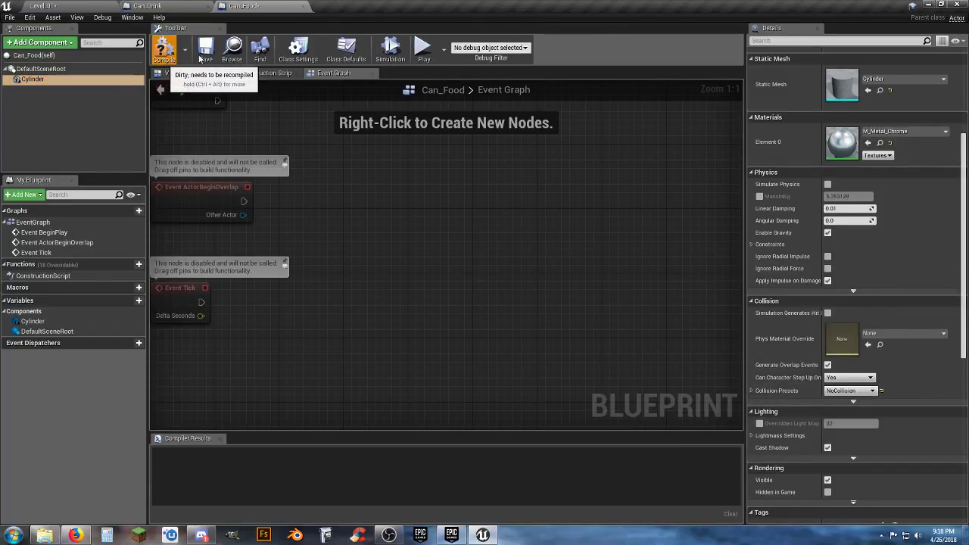
pyautogui.click(164, 47)
pyautogui.click(205, 47)
# Close the Can_Food blueprint and place a Can_Food actor near Can_Drink in the level, at about X -2410, Y -700
pyautogui.click(303, 7)
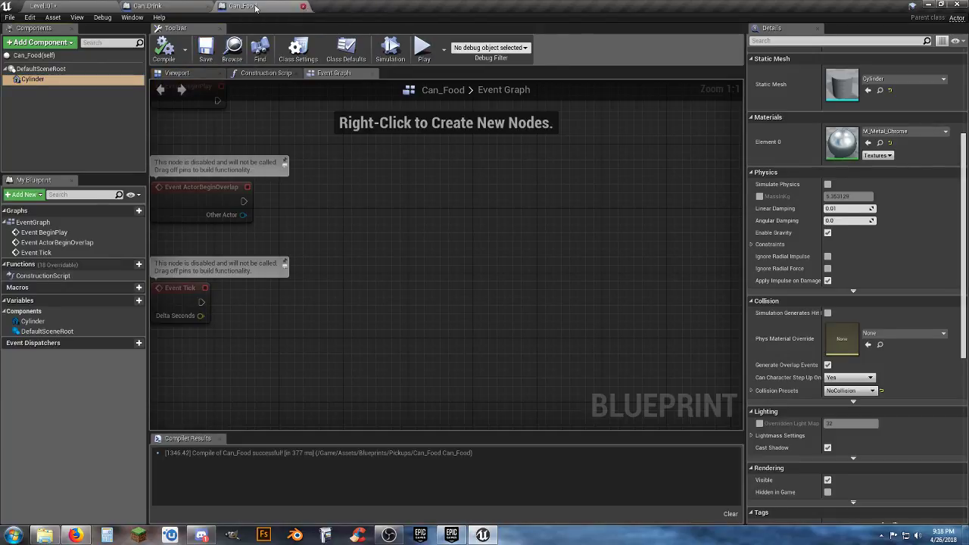
pyautogui.click(83, 6)
pyautogui.moveTo(256, 407); pyautogui.dragTo(303, 274)
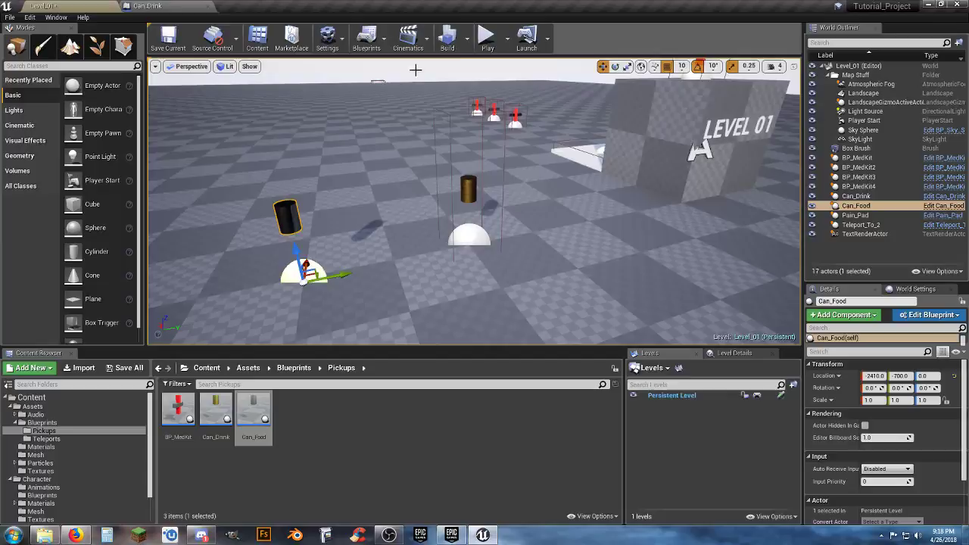
# Play-test the level, running the character through the Can_Drink and Can_Food actors to check their collision and pickup behaviour, and end the session
pyautogui.click(487, 37)
pyautogui.press('w')
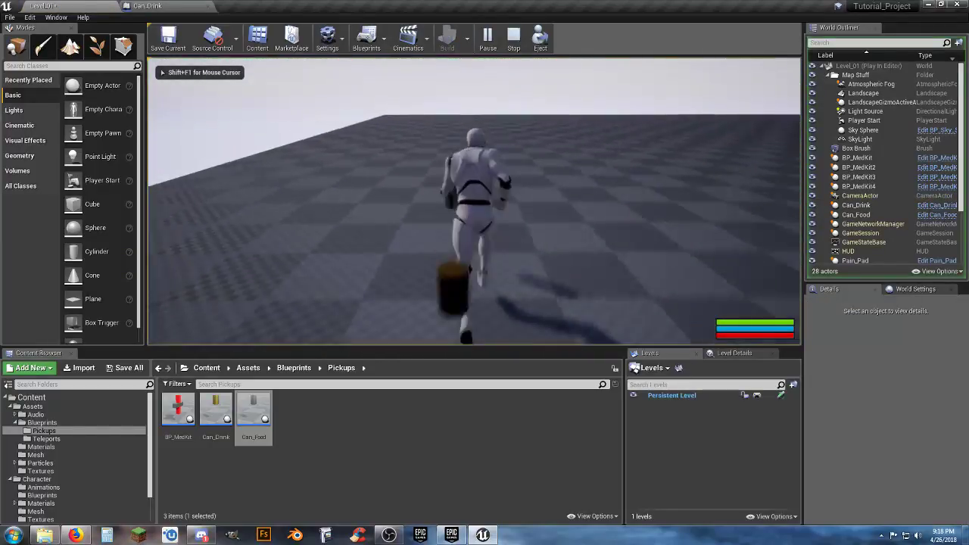
pyautogui.press('d')
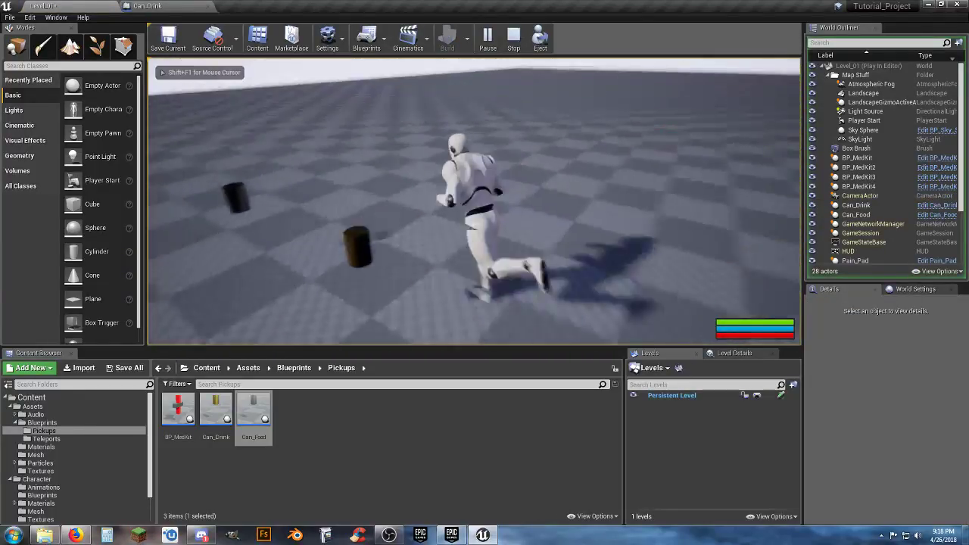
pyautogui.press('w')
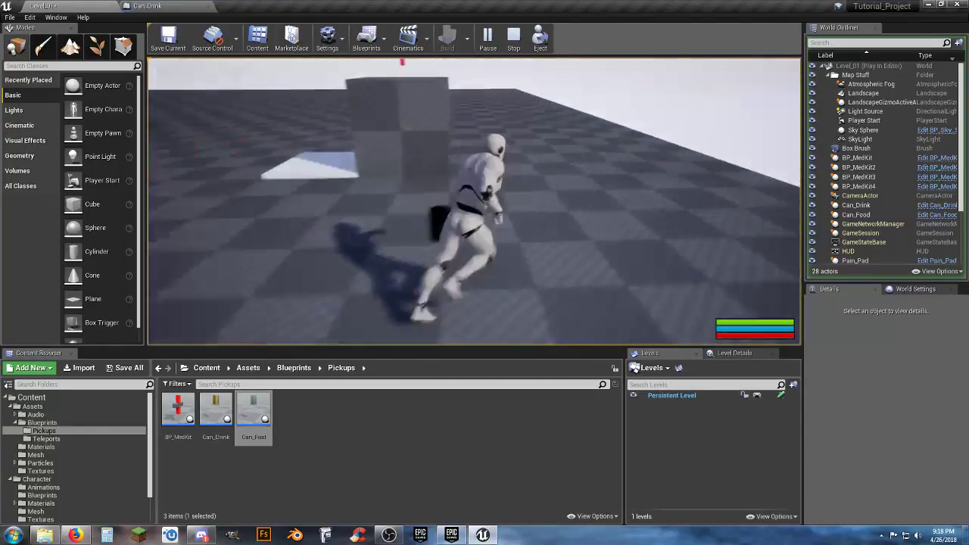
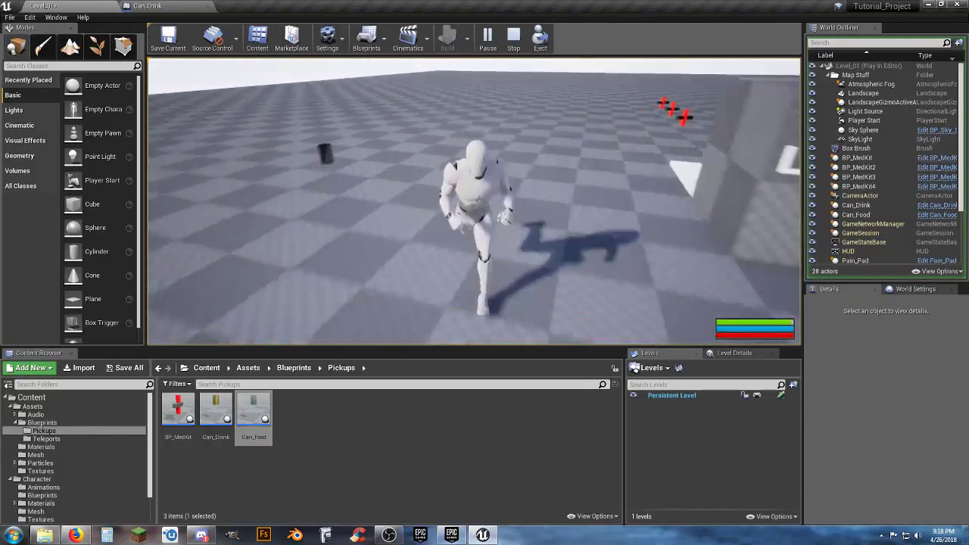
pyautogui.press('w')
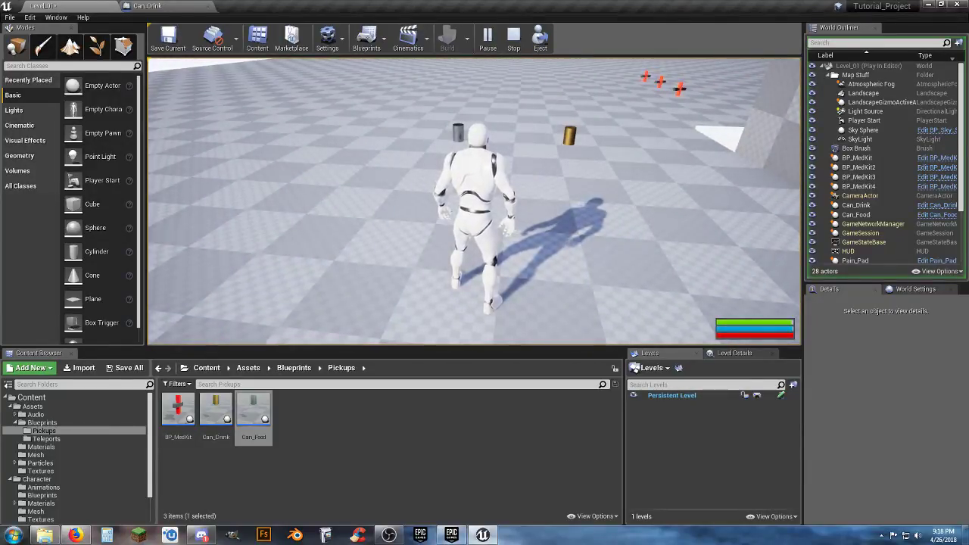
pyautogui.press('w')
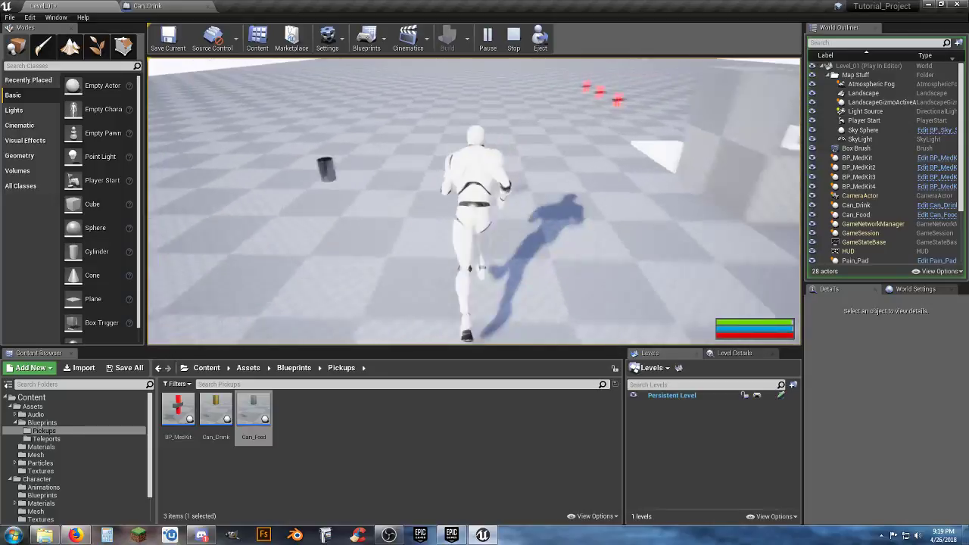
pyautogui.press('s')
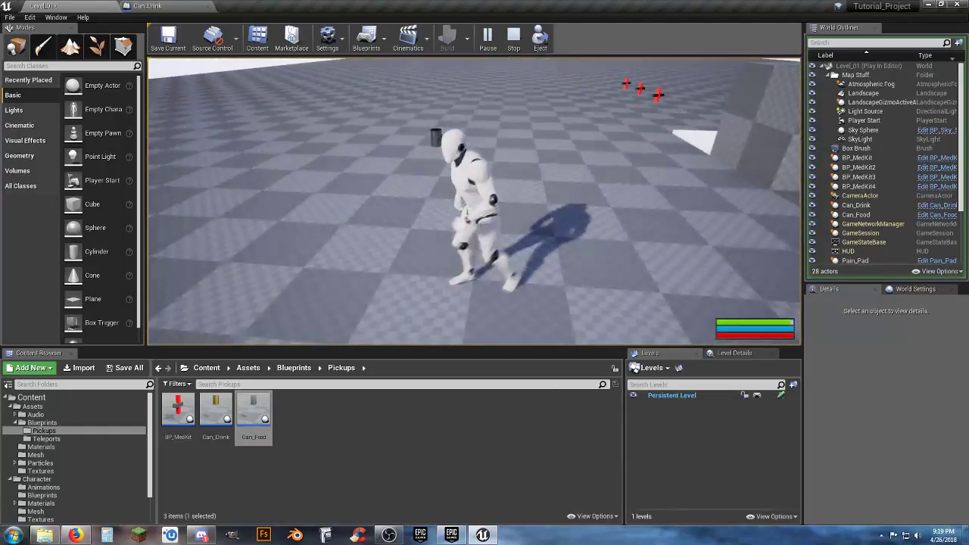
pyautogui.press('d')
pyautogui.press('a')
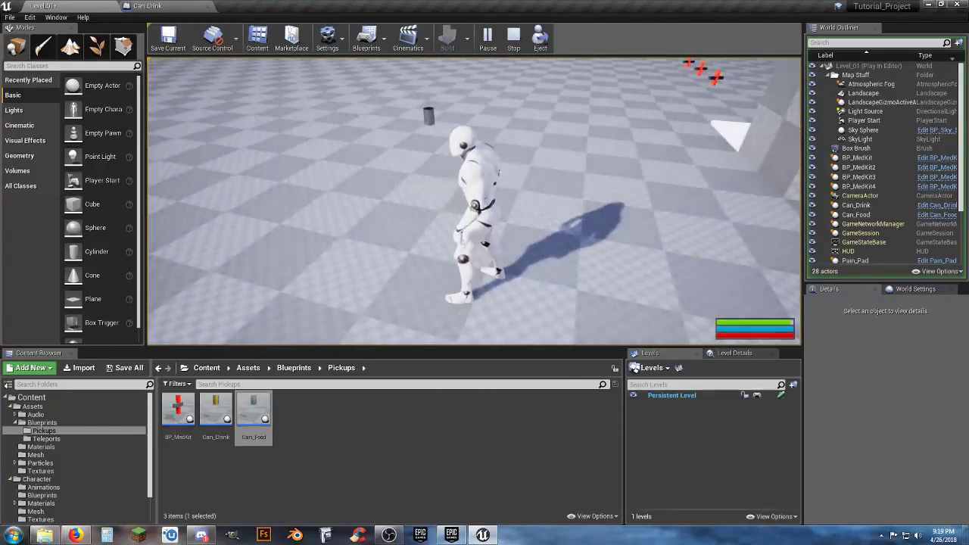
pyautogui.press('w')
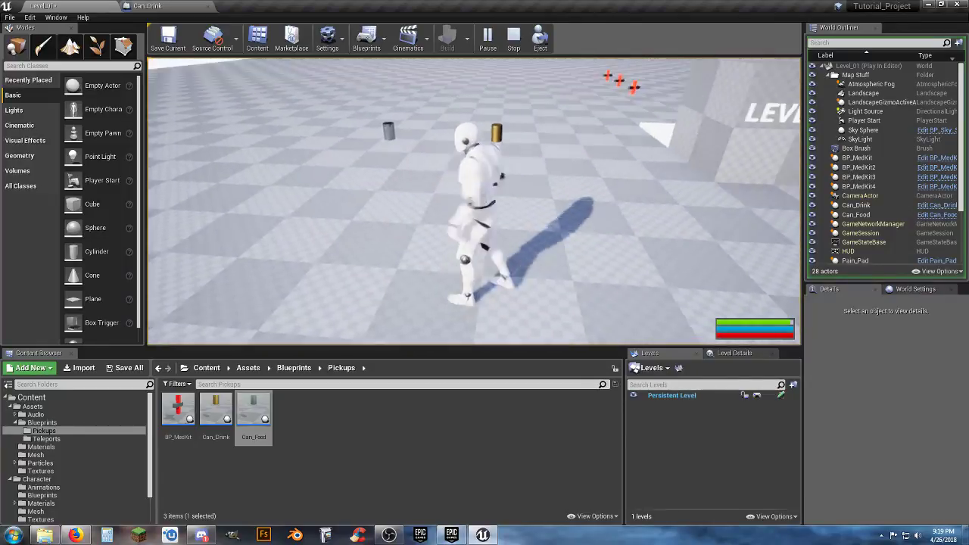
pyautogui.press('s')
pyautogui.press('w')
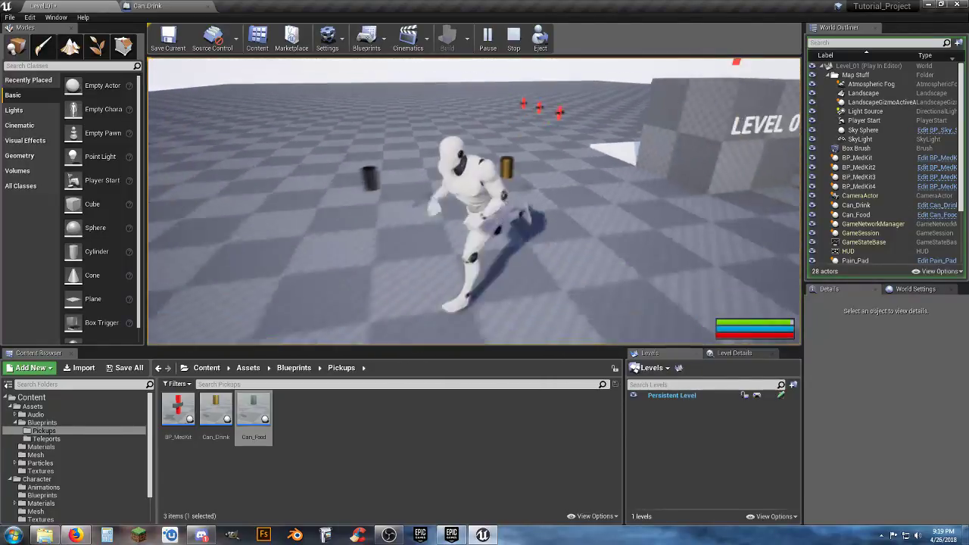
pyautogui.press('Escape')
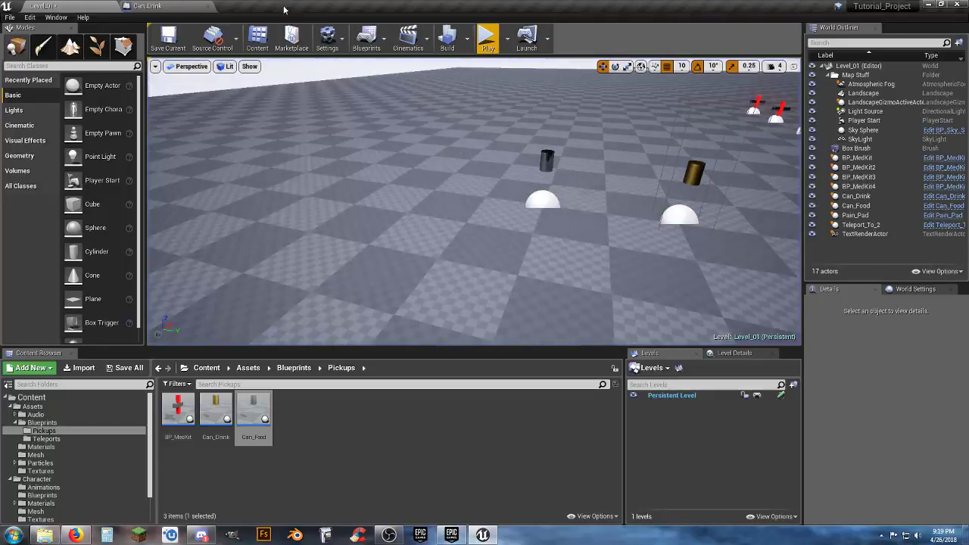
# Review the node chain in the Can_Drink blueprint's event graph from the cast to the respawn nodes, and close the blueprint
pyautogui.click(144, 6)
pyautogui.scroll(2, 454, 310)
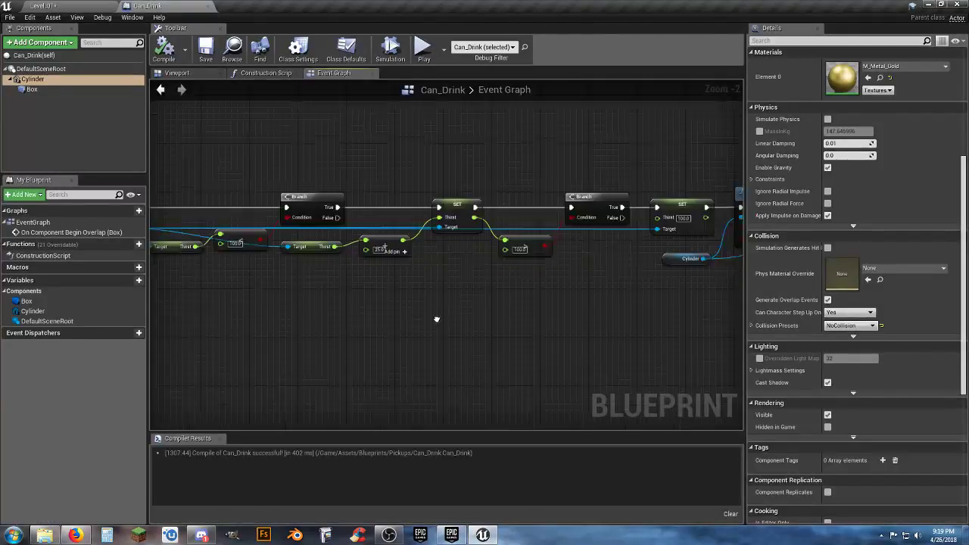
pyautogui.scroll(-2, 462, 303)
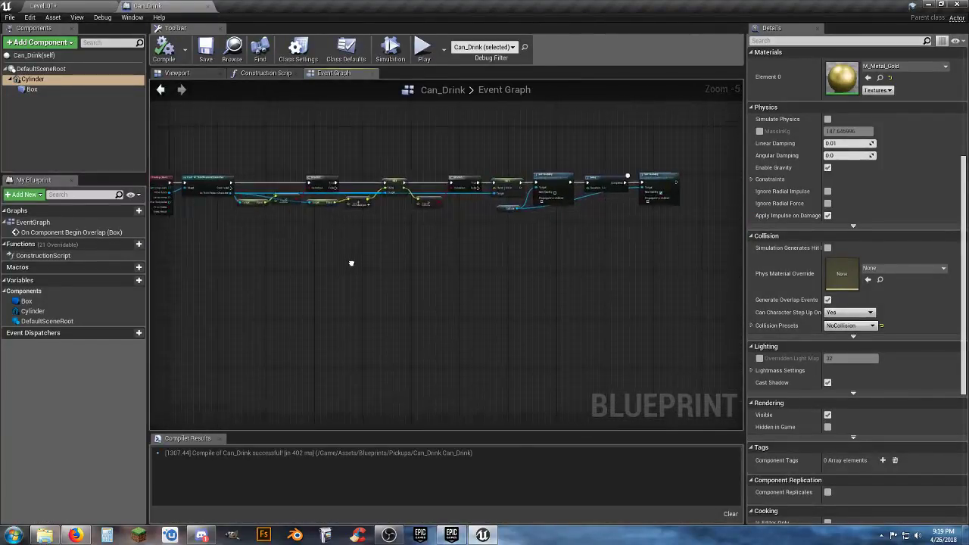
pyautogui.scroll(2, 454, 303)
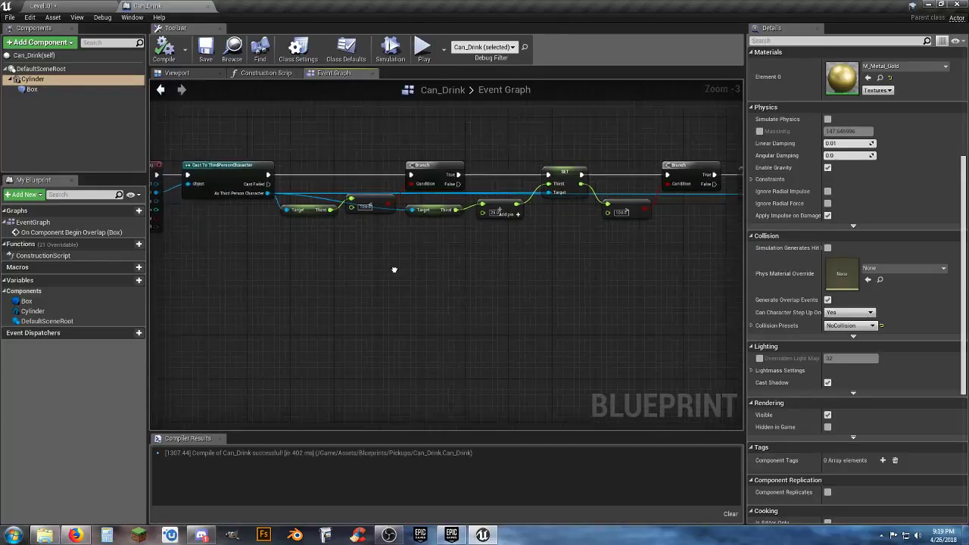
pyautogui.moveTo(479, 290); pyautogui.dragTo(389, 270, button='right')
pyautogui.moveTo(377, 266); pyautogui.dragTo(427, 280, button='right')
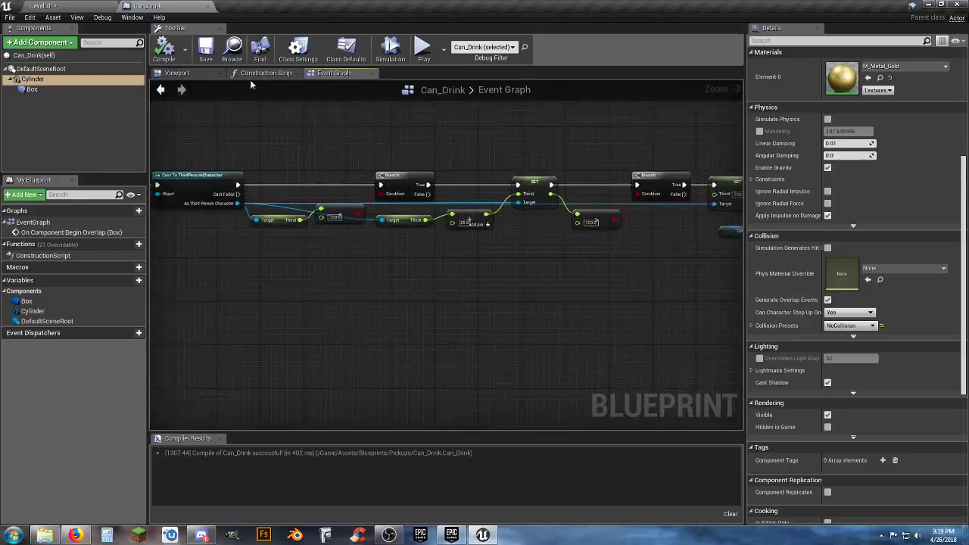
pyautogui.click(215, 7)
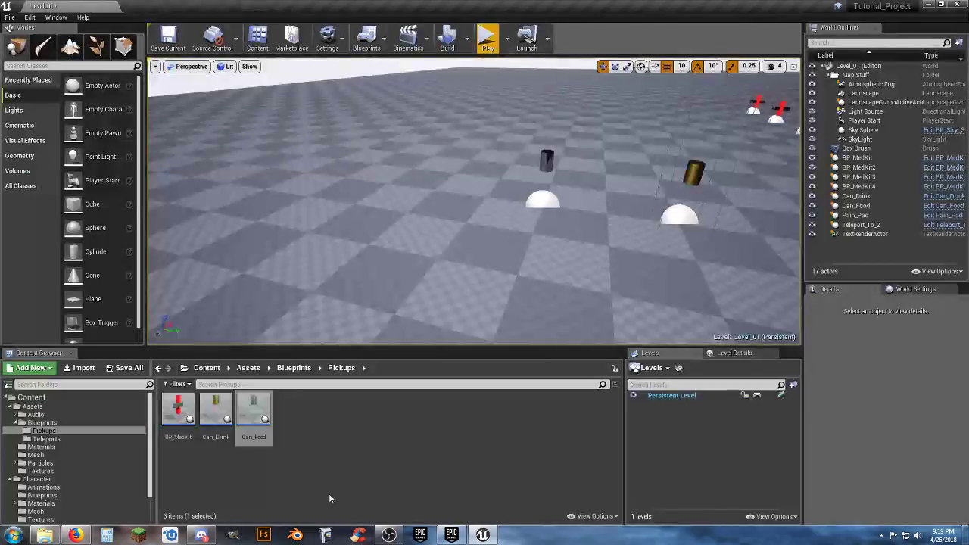
# Open the Can_Food blueprint and delete the three default event nodes from its event graph
pyautogui.doubleClick(254, 413)
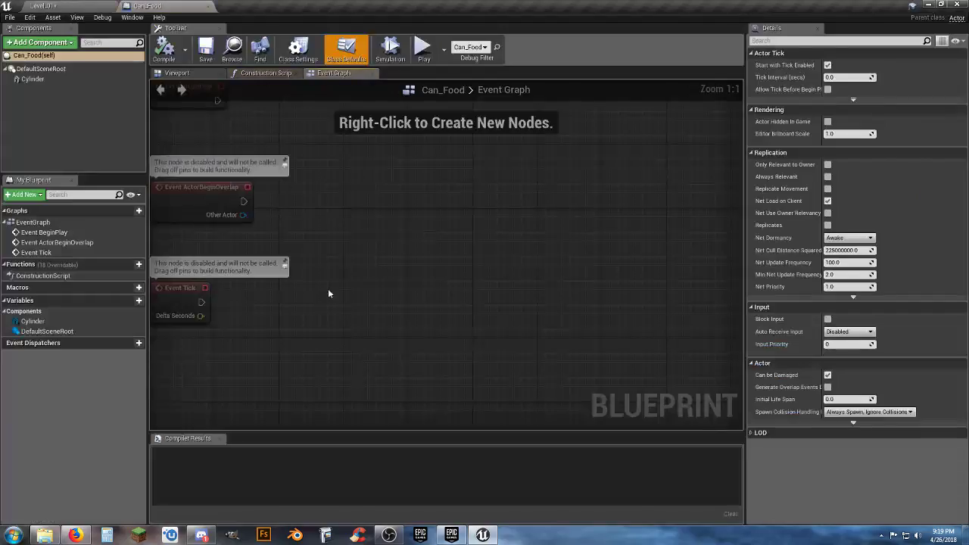
pyautogui.moveTo(311, 244); pyautogui.dragTo(433, 291, button='right')
pyautogui.moveTo(458, 394); pyautogui.dragTo(249, 126)
pyautogui.press('Delete')
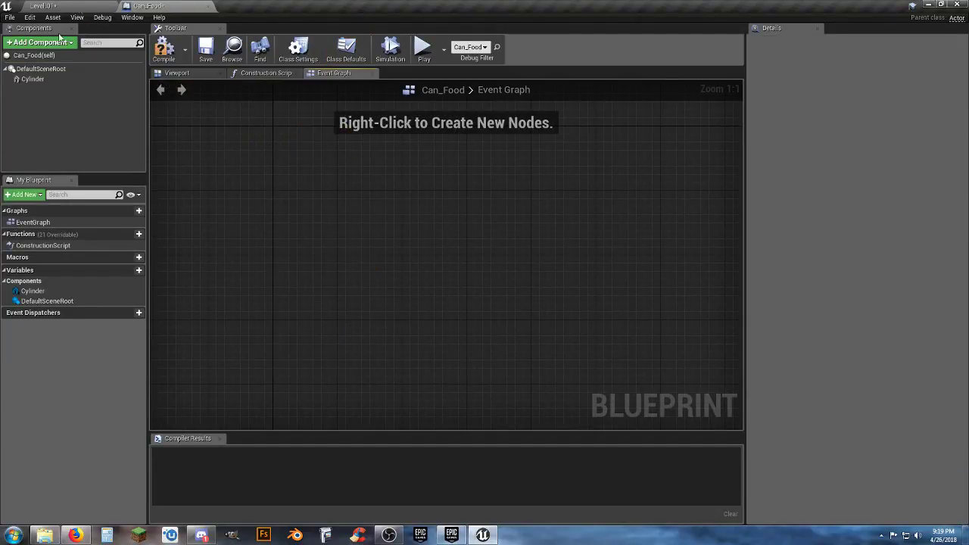
# Add a Box Collision component named Box to the Can_Food blueprint
pyautogui.click(43, 44)
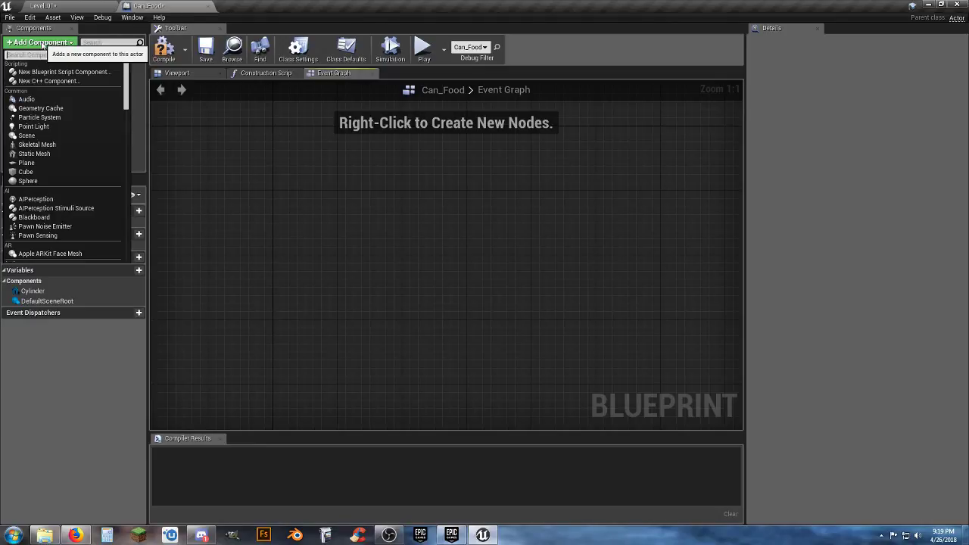
pyautogui.write('box')
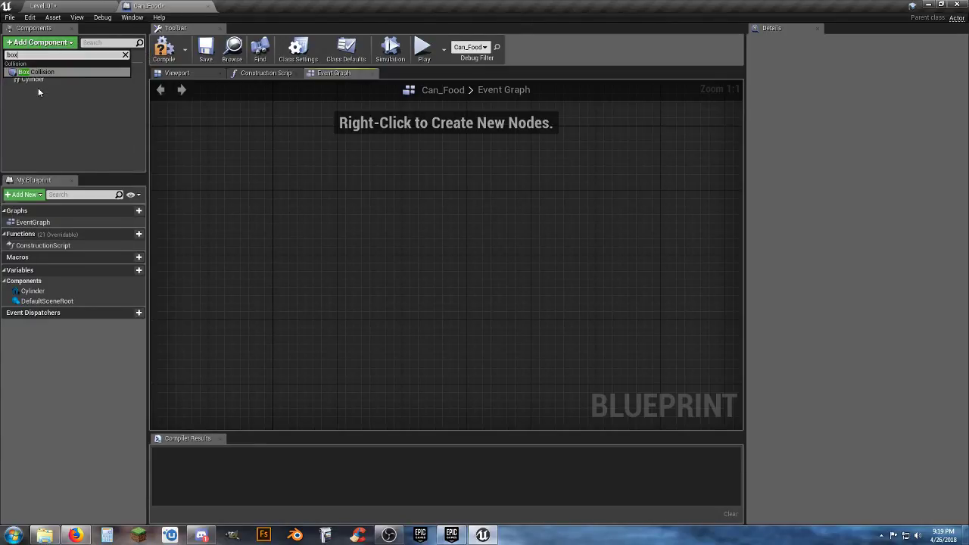
pyautogui.press('Return')
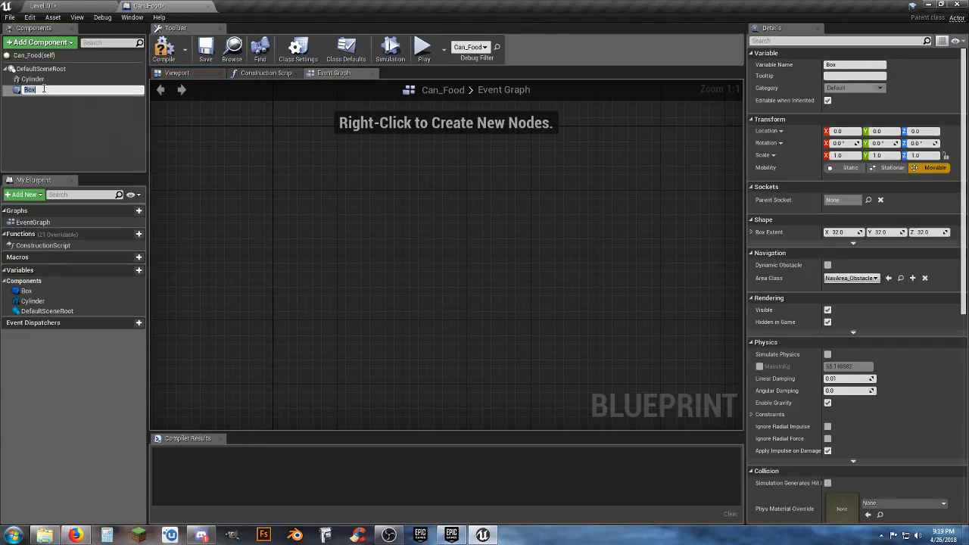
pyautogui.click(42, 111)
# Add an On Component Begin Overlap event for the Box component to Can_Food's event graph
pyautogui.click(40, 91)
pyautogui.rightClick(40, 91)
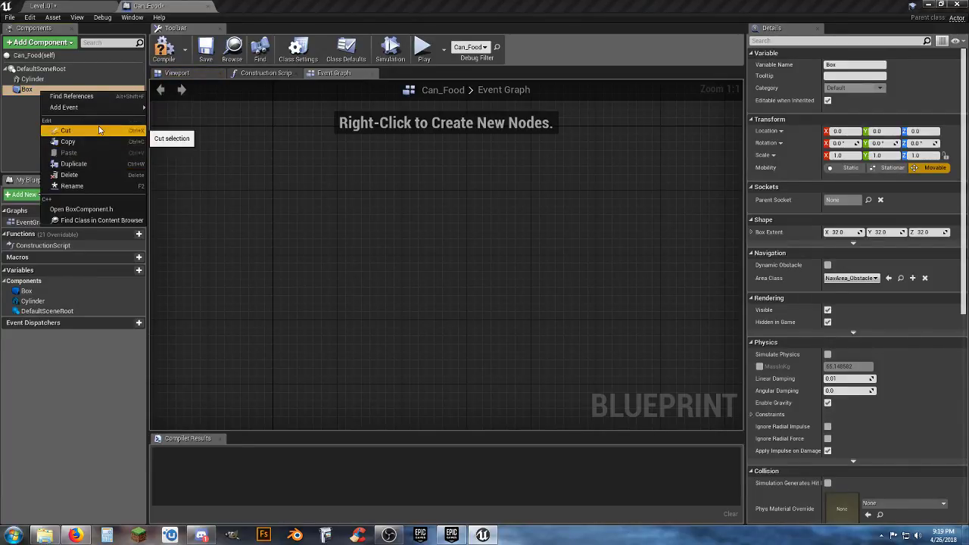
pyautogui.moveTo(114, 106)
pyautogui.click(195, 127)
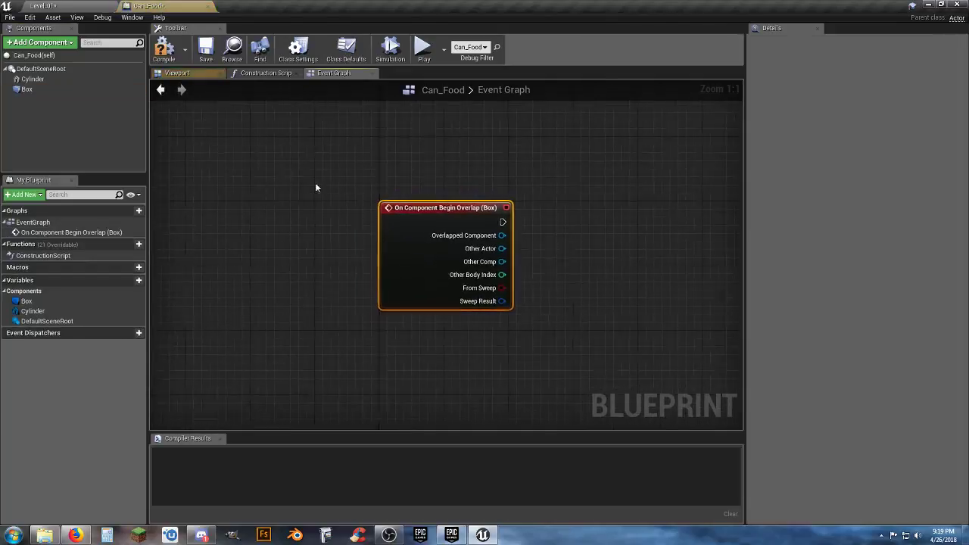
# Add a Cast To ThirdPersonCharacter node from the overlap event's Other Actor output and align it beside the event
pyautogui.moveTo(534, 217); pyautogui.dragTo(433, 218, button='right')
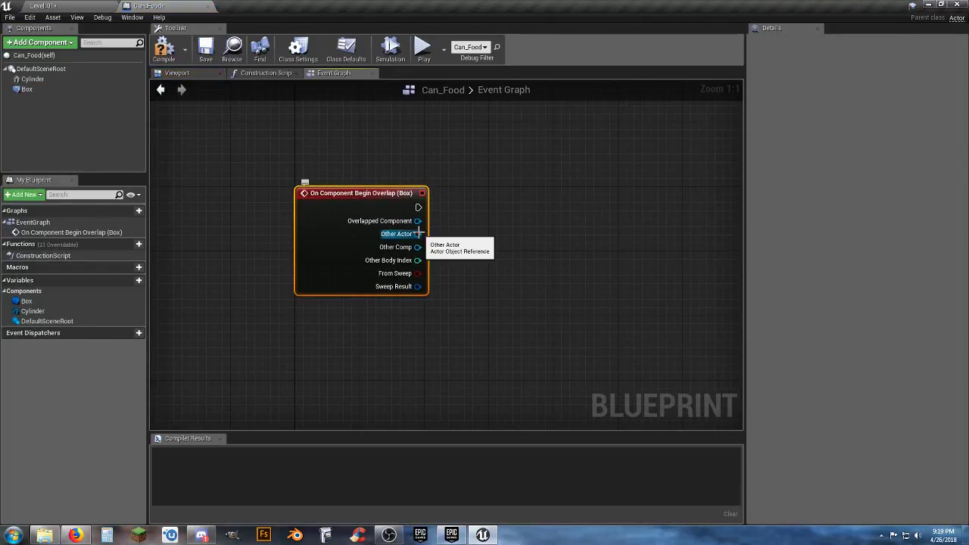
pyautogui.moveTo(417, 234); pyautogui.dragTo(479, 224)
pyautogui.write('casttothird')
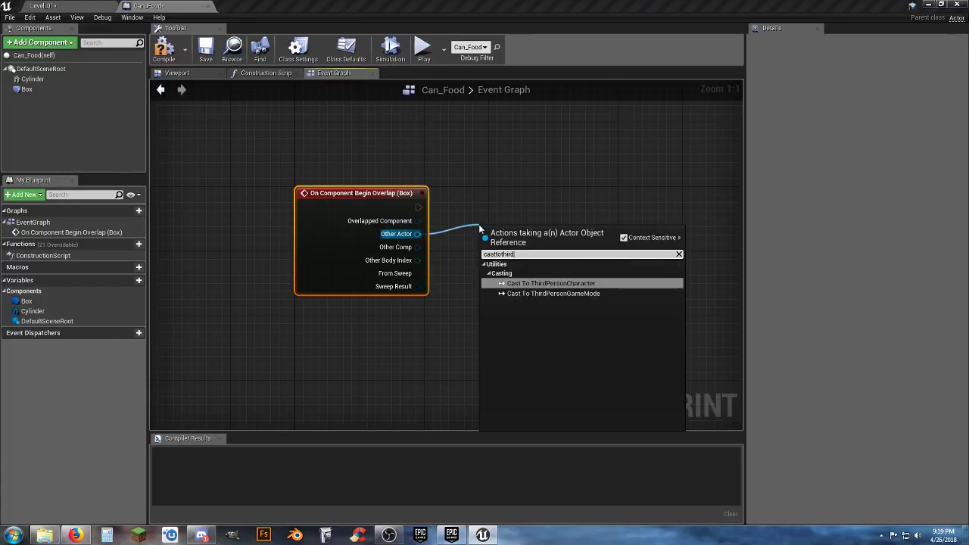
pyautogui.press('Return')
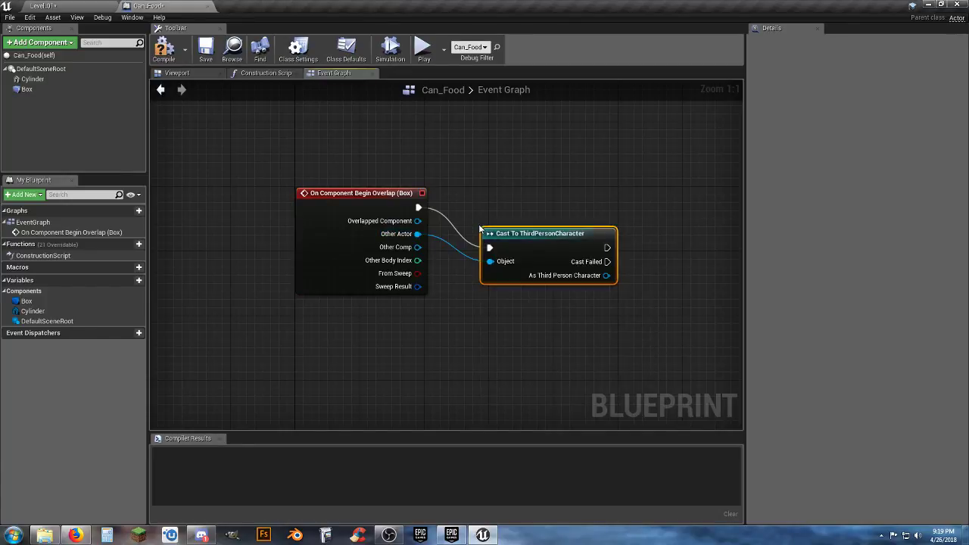
pyautogui.moveTo(523, 236); pyautogui.dragTo(498, 195)
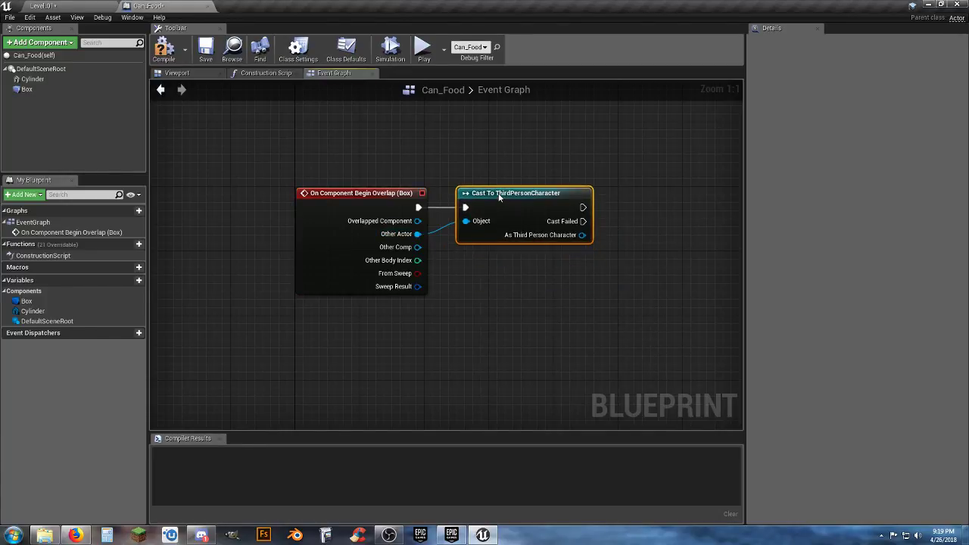
# Add two Get Hunger nodes from the cast's As Third Person Character output, one below the other
pyautogui.moveTo(529, 264); pyautogui.dragTo(415, 271, button='right')
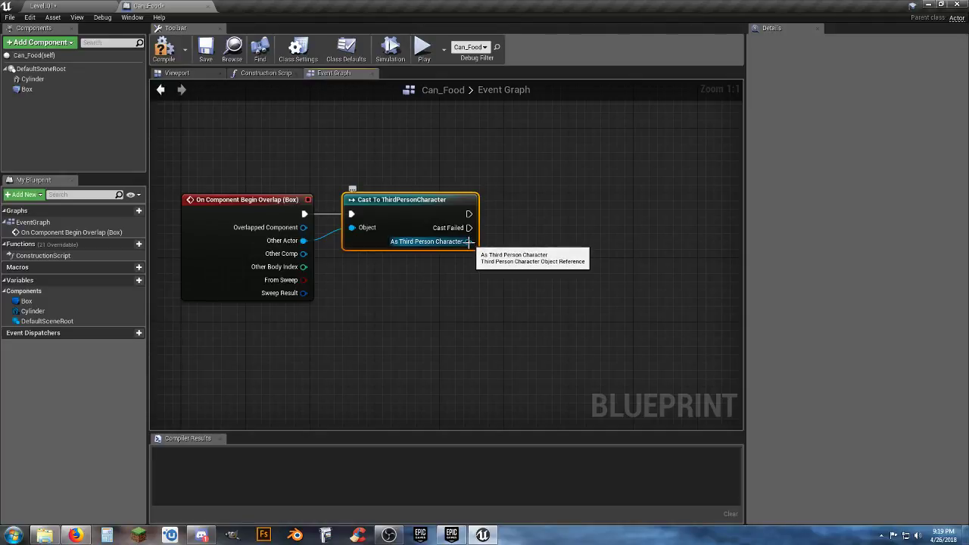
pyautogui.moveTo(468, 241); pyautogui.dragTo(517, 262)
pyautogui.write('geth')
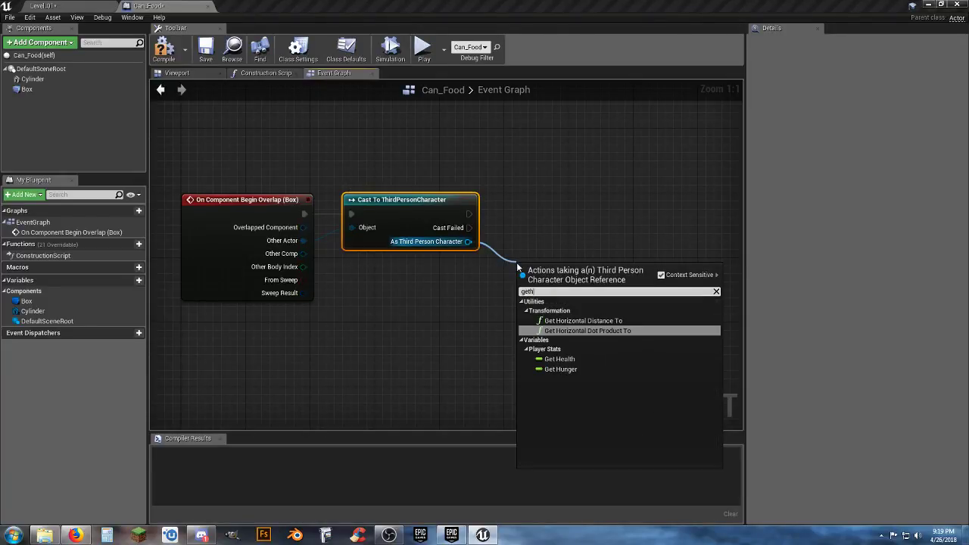
pyautogui.click(575, 370)
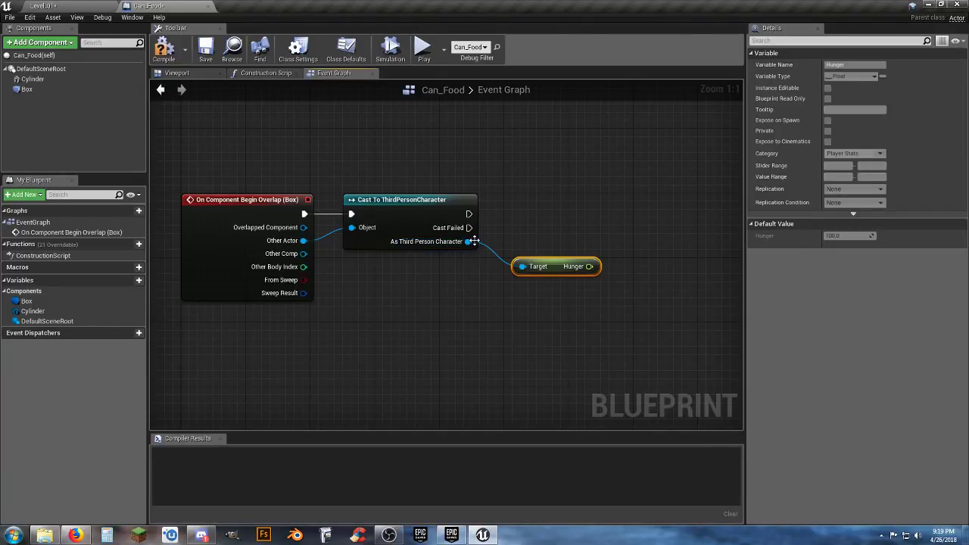
pyautogui.moveTo(474, 241); pyautogui.dragTo(518, 324)
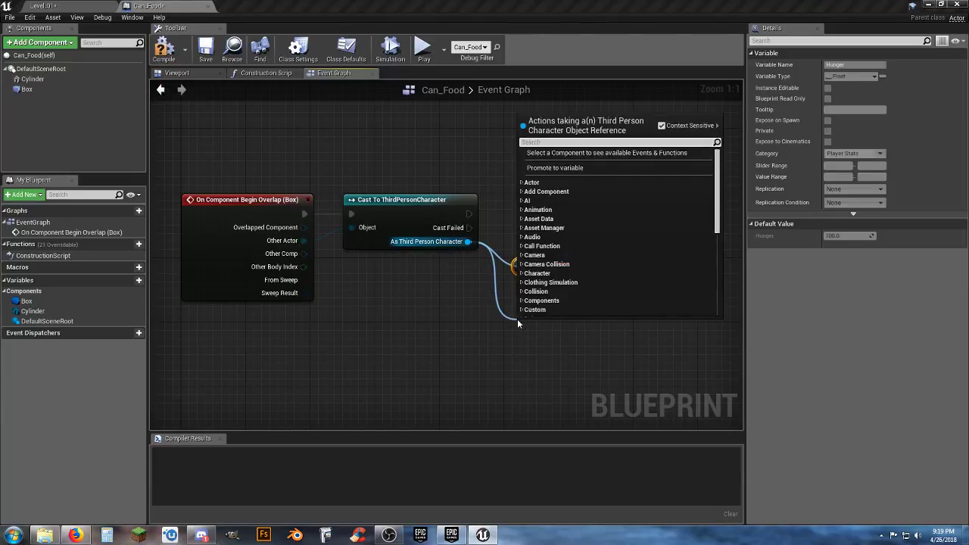
pyautogui.write('geth')
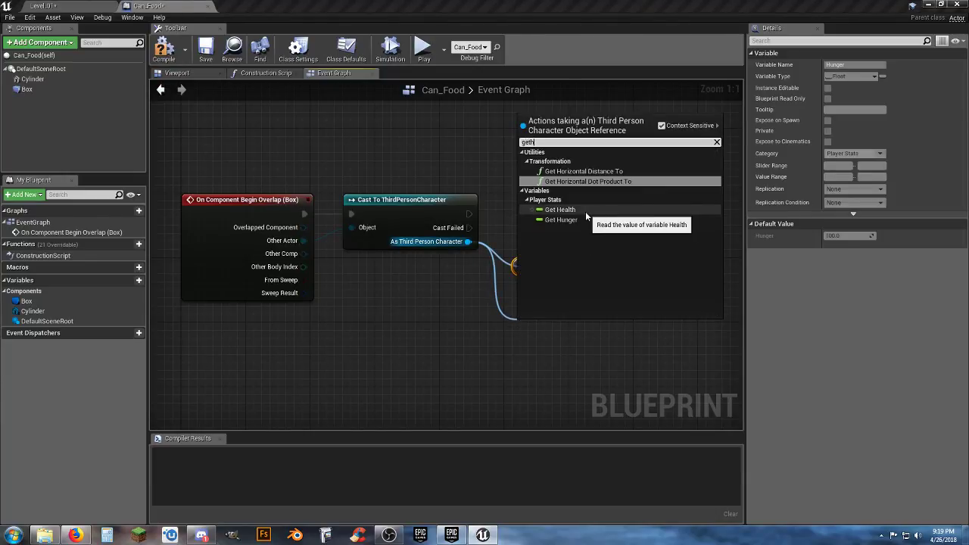
pyautogui.click(577, 219)
# Add two Set Hunger nodes from the cast's As Third Person Character output and space them apart side by side
pyautogui.moveTo(468, 241); pyautogui.dragTo(540, 369)
pyautogui.write('seth')
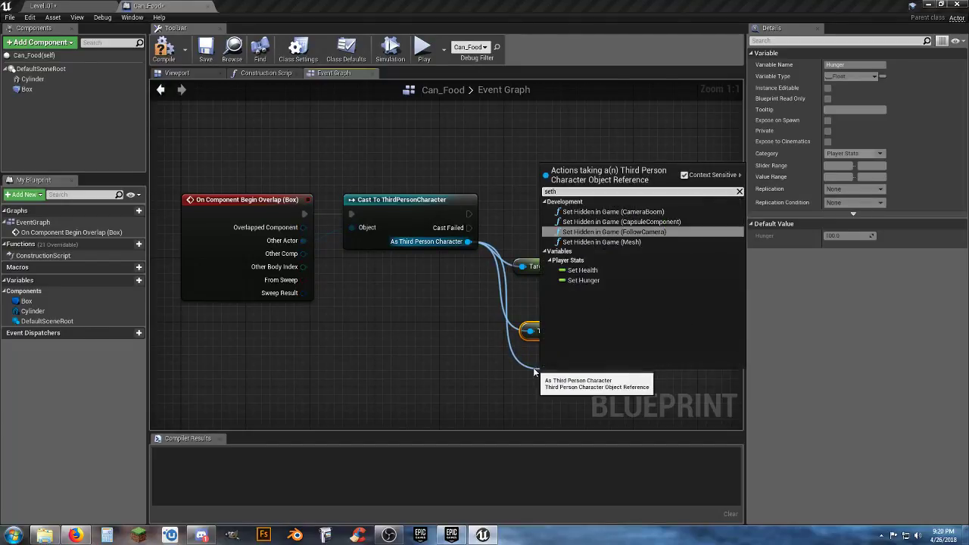
pyautogui.click(590, 281)
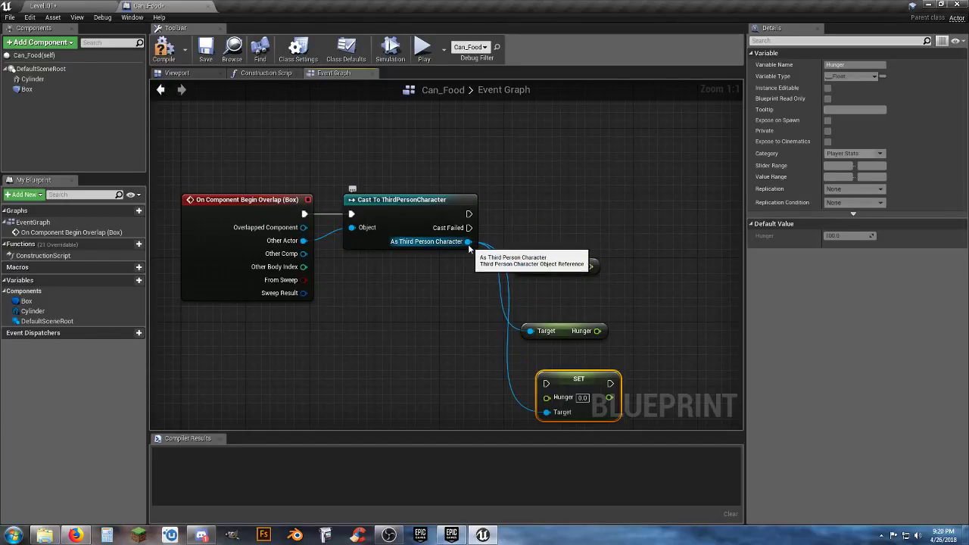
pyautogui.moveTo(469, 248); pyautogui.dragTo(469, 365)
pyautogui.write('set')
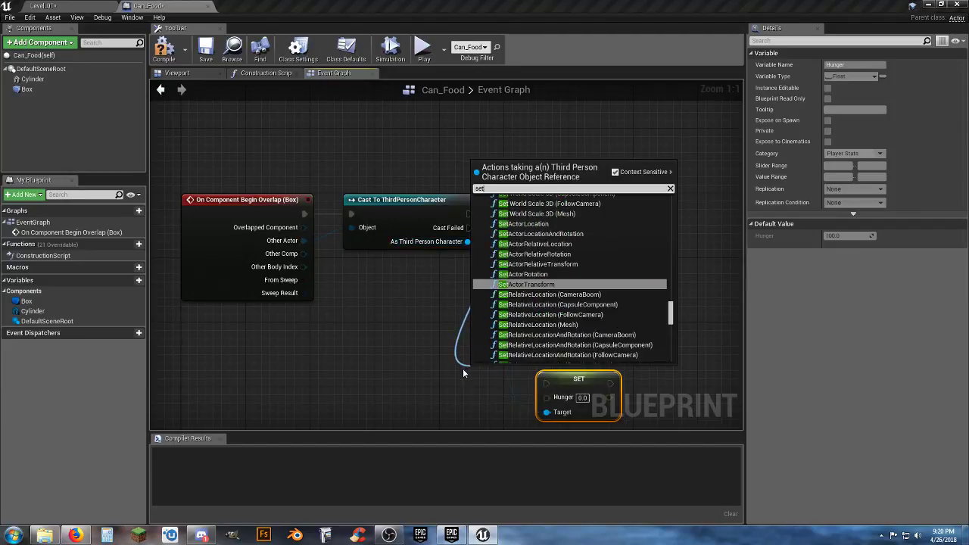
pyautogui.write('h')
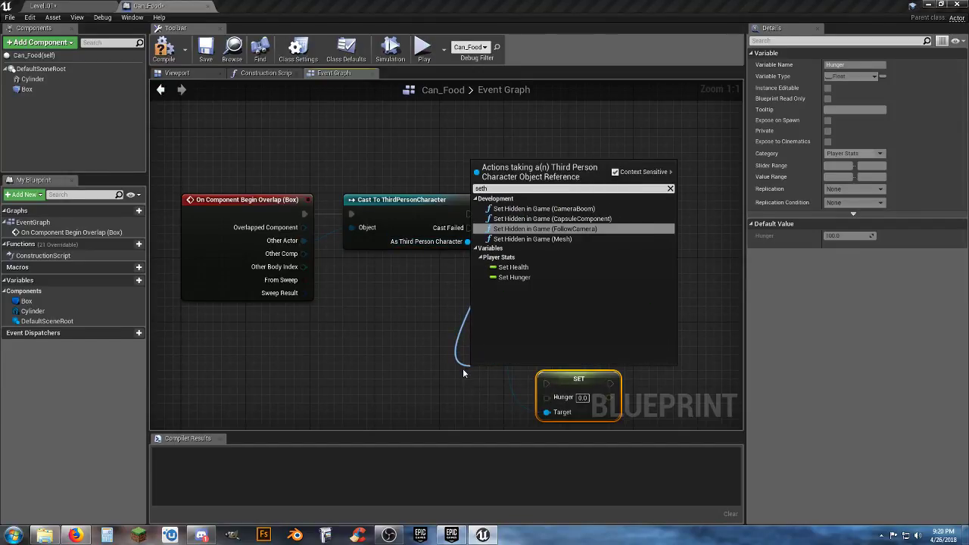
pyautogui.click(529, 278)
pyautogui.moveTo(617, 415); pyautogui.dragTo(489, 372, button='right')
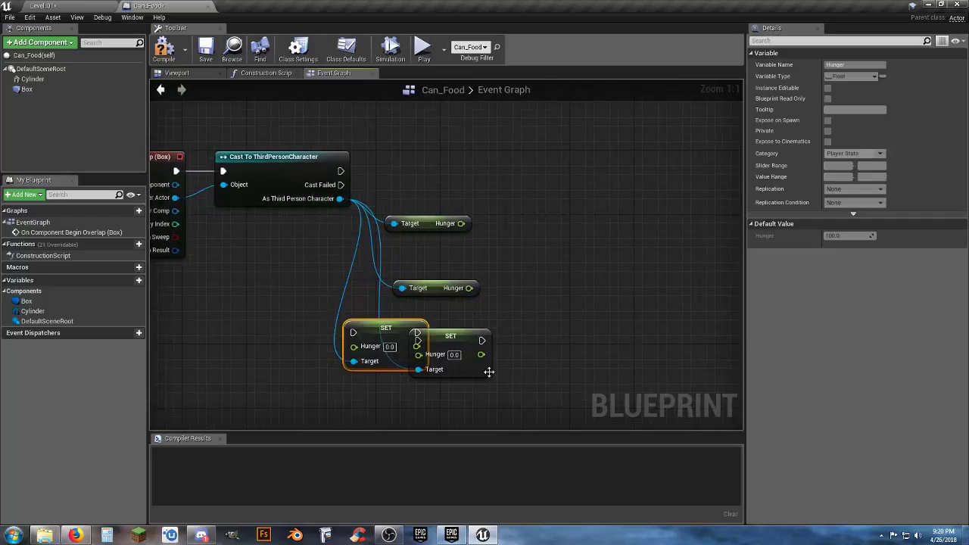
pyautogui.moveTo(386, 327); pyautogui.dragTo(712, 336)
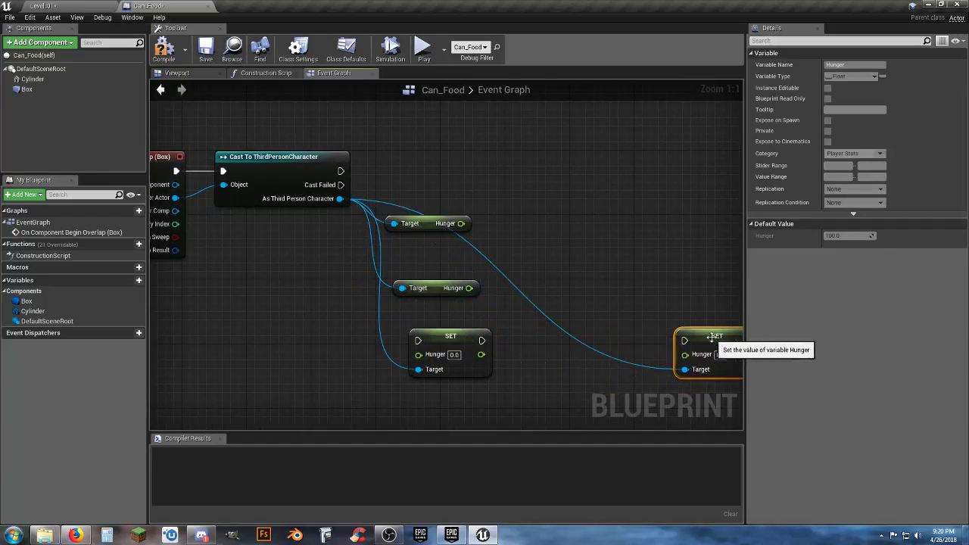
# Move the upper Get Hunger node closer to the cast node and add two Branch nodes farther along the graph
pyautogui.moveTo(535, 215); pyautogui.dragTo(634, 302, button='right')
pyautogui.moveTo(527, 312); pyautogui.dragTo(501, 313)
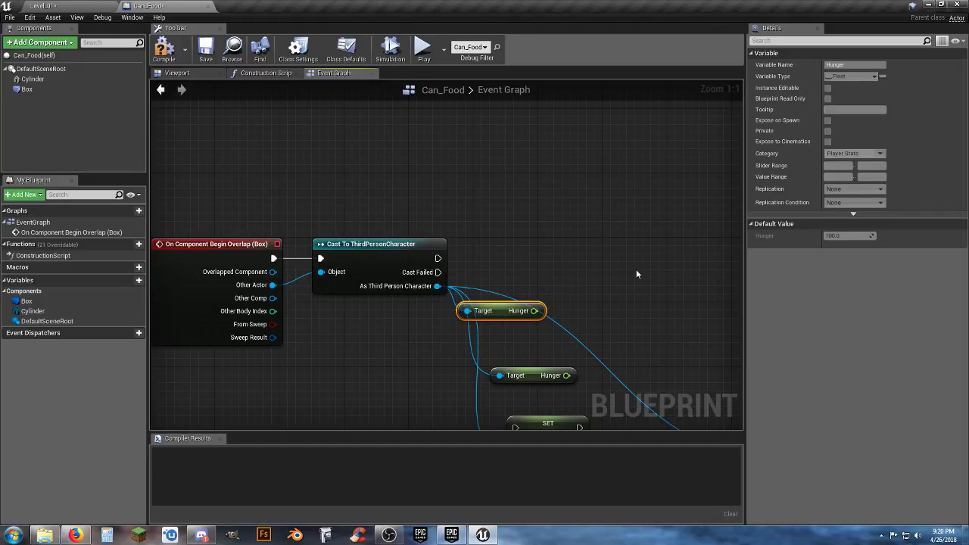
pyautogui.moveTo(636, 271); pyautogui.dragTo(539, 257, button='right')
pyautogui.click(658, 241)
pyautogui.press('b')
pyautogui.click(650, 237)
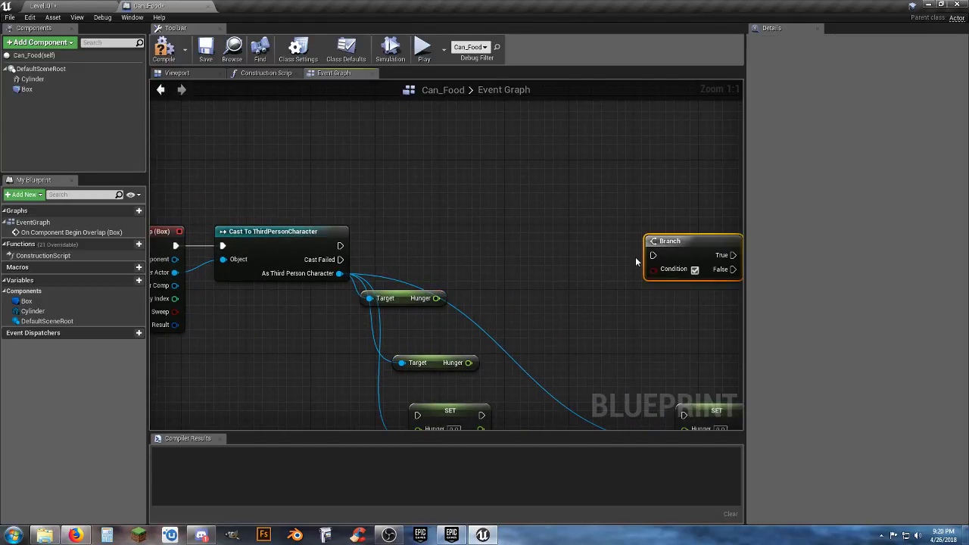
pyautogui.moveTo(603, 281); pyautogui.dragTo(469, 260, button='right')
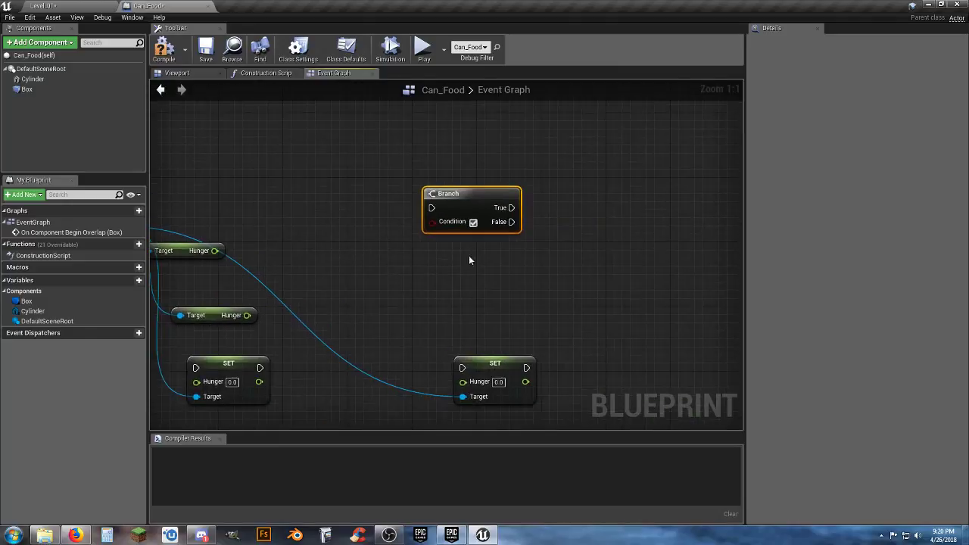
pyautogui.press('b')
pyautogui.click(711, 205)
pyautogui.moveTo(566, 259); pyautogui.dragTo(725, 331, button='right')
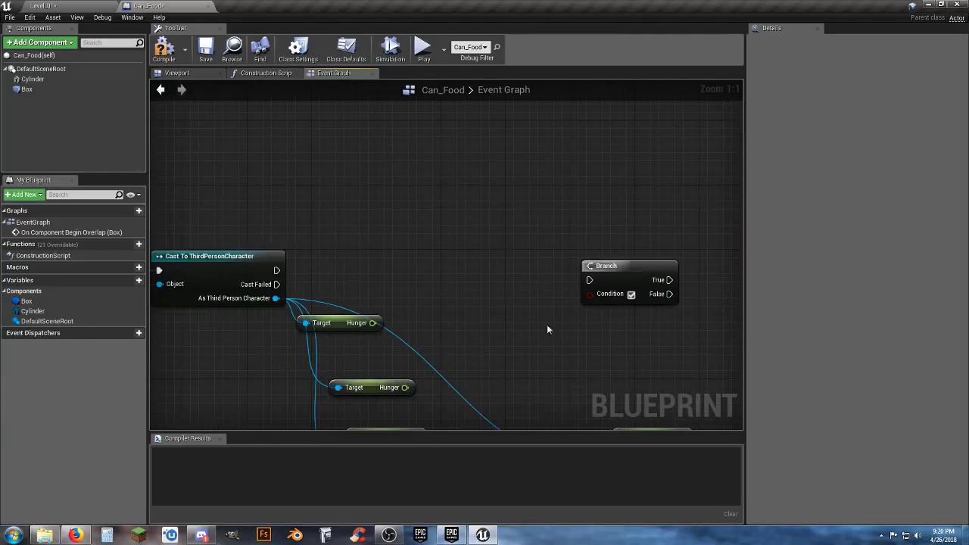
# Add a float < float comparison from the upper Get Hunger node with a comparison value of 100
pyautogui.moveTo(522, 311); pyautogui.dragTo(594, 304, button='right')
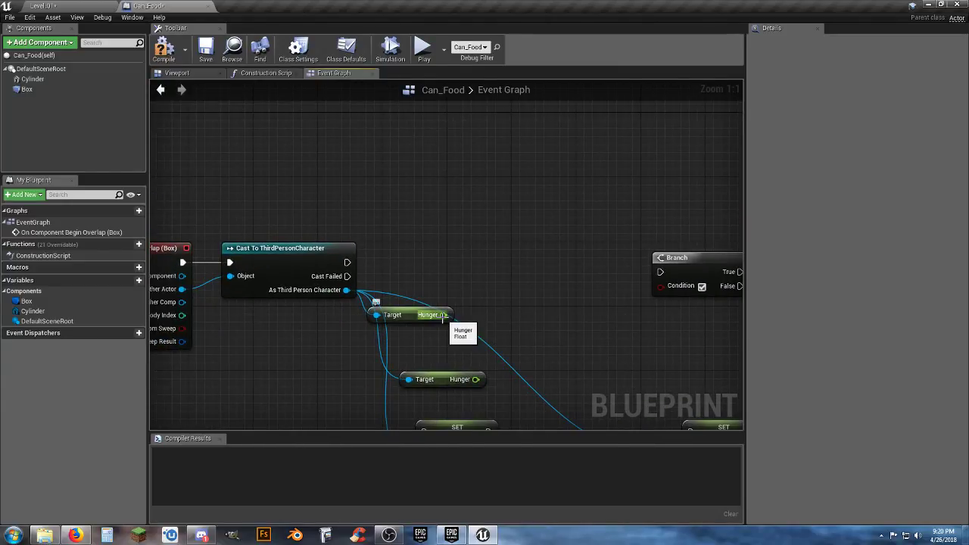
pyautogui.moveTo(443, 315); pyautogui.dragTo(470, 318)
pyautogui.write('float')
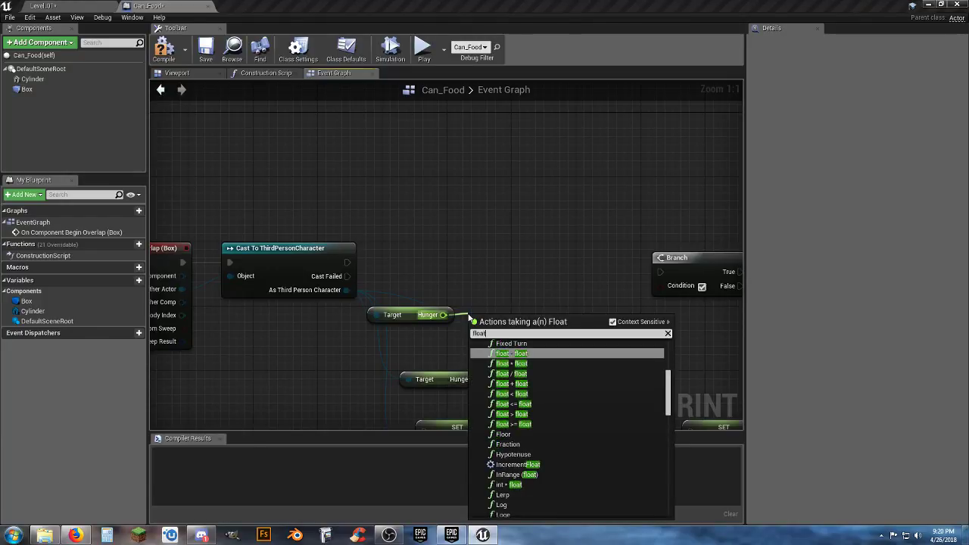
pyautogui.click(525, 395)
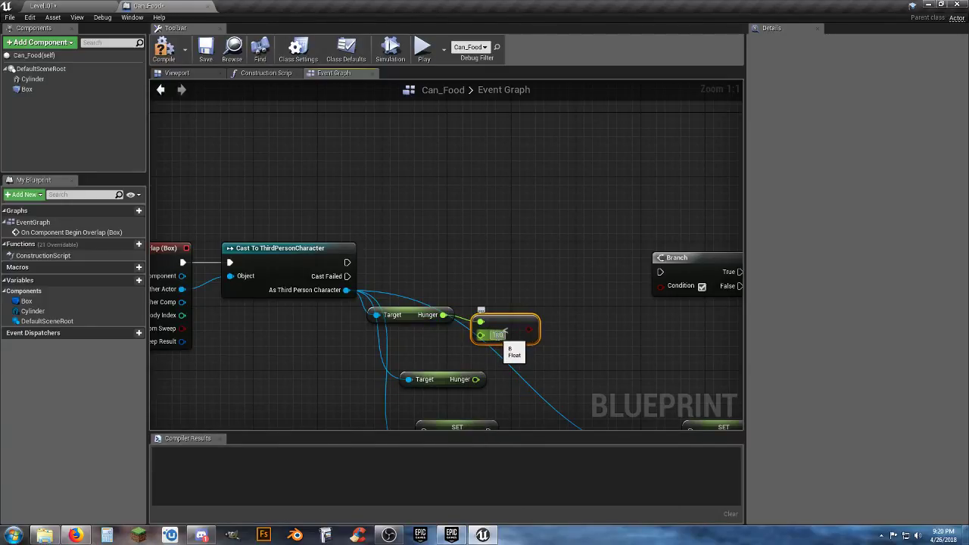
# Connect the less-than result to the first Branch's Condition and the cast's execution output to that Branch, aligning the nodes
pyautogui.moveTo(535, 329); pyautogui.dragTo(663, 288)
pyautogui.moveTo(489, 319); pyautogui.dragTo(498, 301)
pyautogui.moveTo(661, 272); pyautogui.dragTo(347, 262)
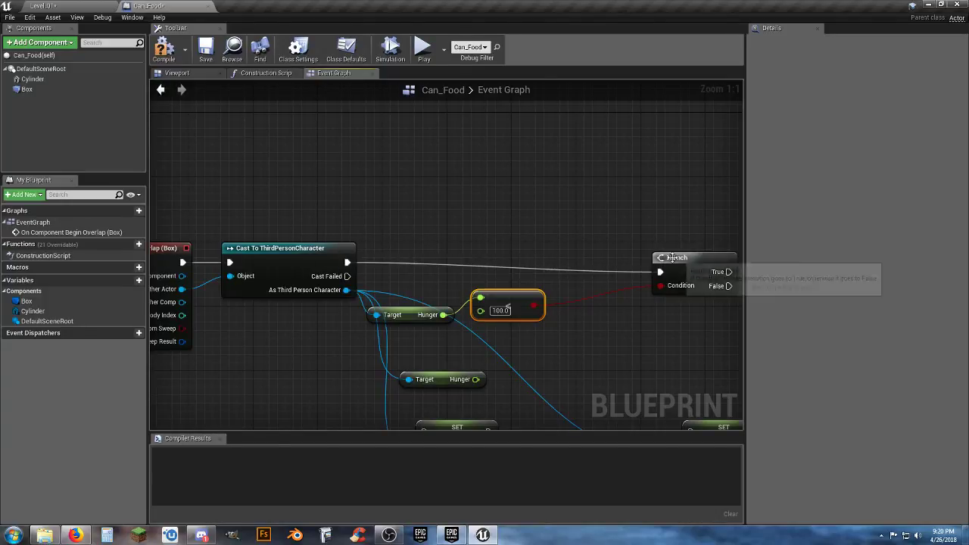
pyautogui.moveTo(682, 264); pyautogui.dragTo(590, 256)
pyautogui.click(596, 325)
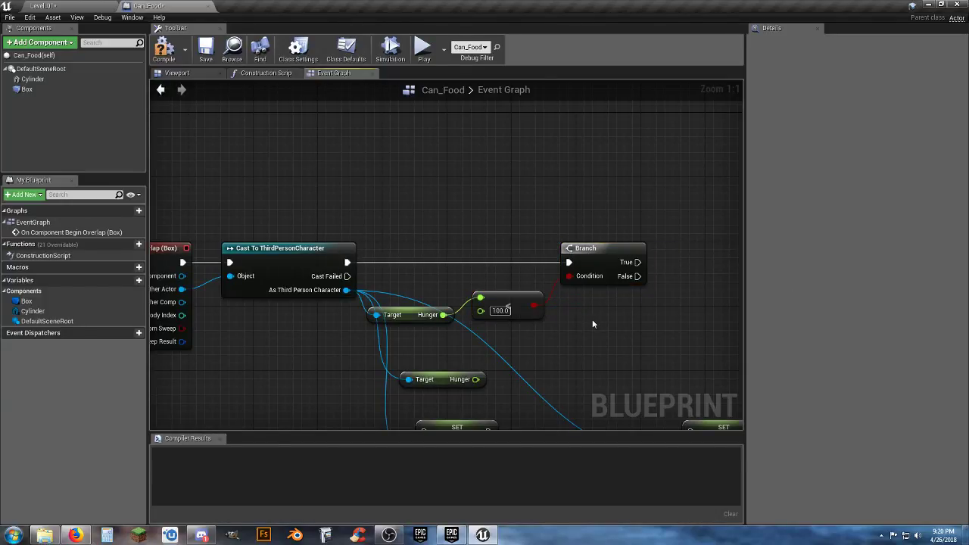
# Move the second Get Hunger node beneath the Branch and add a float + float node from it that adds 25
pyautogui.moveTo(596, 325); pyautogui.dragTo(519, 245, button='right')
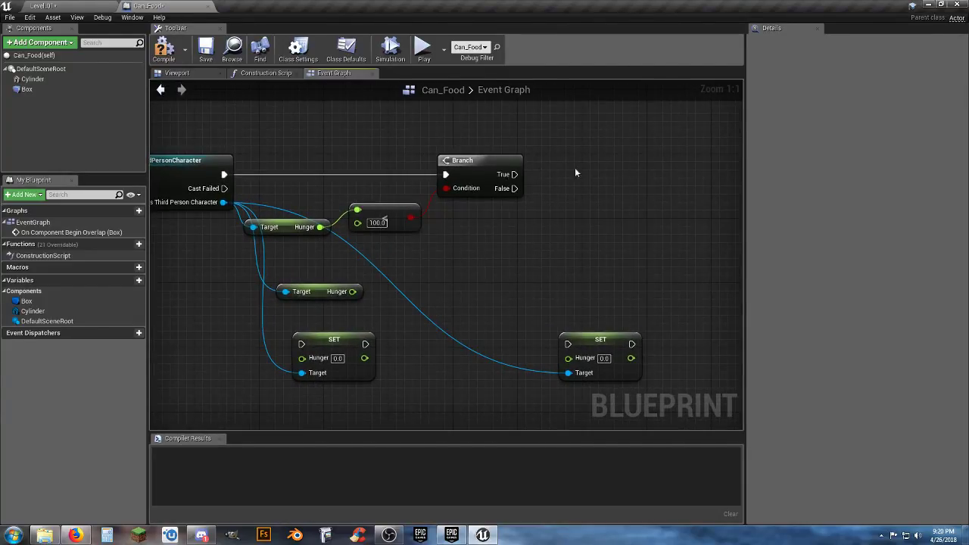
pyautogui.moveTo(312, 287); pyautogui.dragTo(477, 223)
pyautogui.moveTo(492, 247); pyautogui.dragTo(426, 266, button='right')
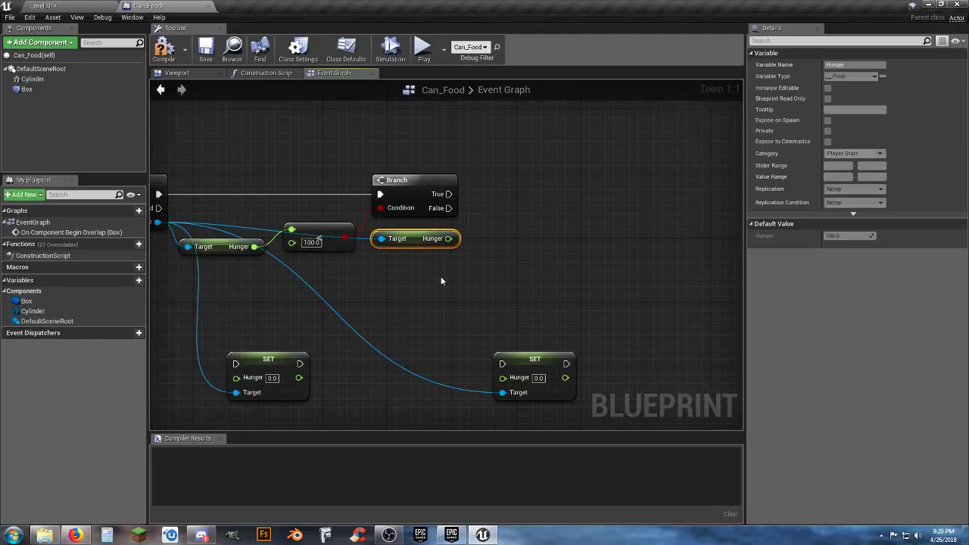
pyautogui.moveTo(449, 238); pyautogui.dragTo(485, 264)
pyautogui.write('+')
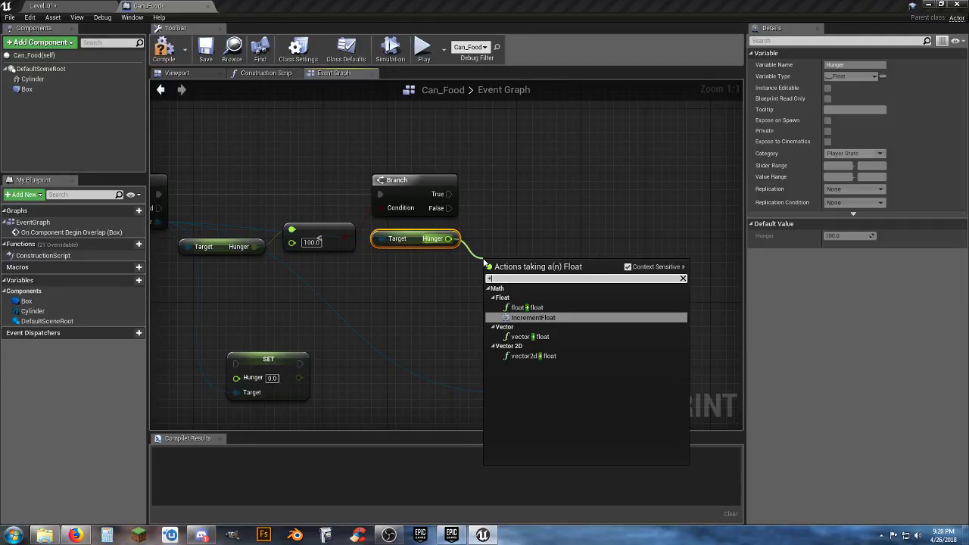
pyautogui.click(525, 308)
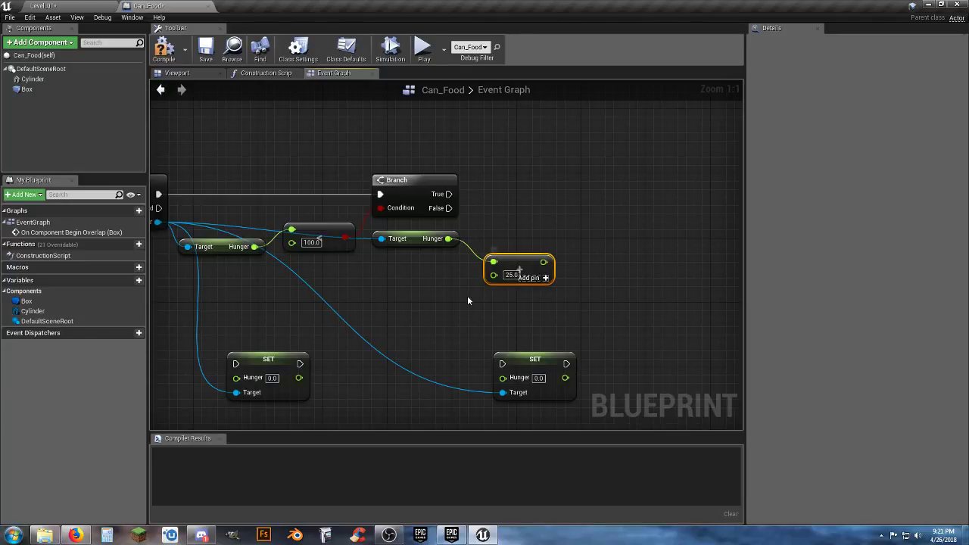
# Connect one Set Hunger node to the Branch's True output, feed the sum into its Hunger input, and tidy the nodes
pyautogui.moveTo(253, 362); pyautogui.dragTo(449, 195)
pyautogui.moveTo(544, 263); pyautogui.dragTo(624, 208)
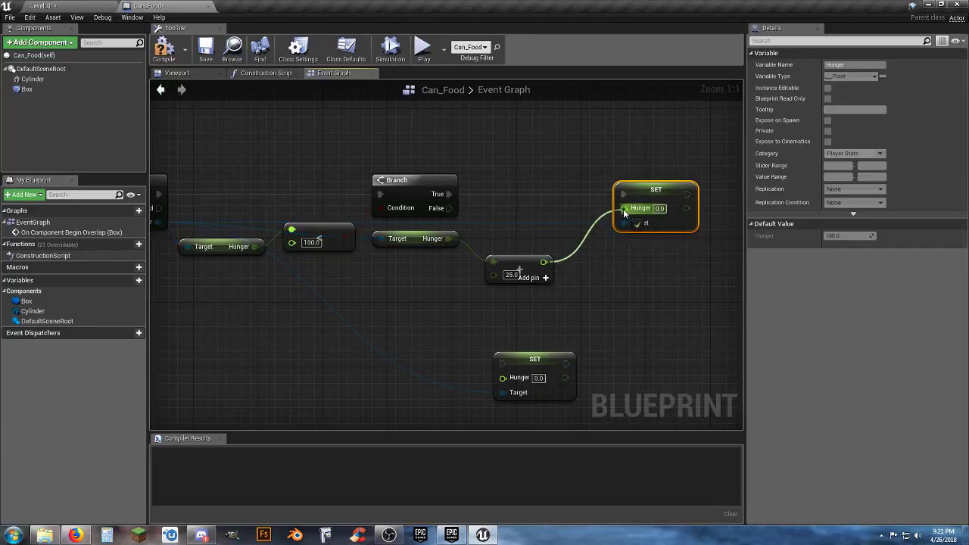
pyautogui.moveTo(508, 260); pyautogui.dragTo(497, 227)
pyautogui.moveTo(653, 200); pyautogui.dragTo(598, 196)
pyautogui.click(578, 280)
# Add a float > float comparison against 100 from the connected Set Hunger output, and set the unconnected Set Hunger node's value to 100
pyautogui.moveTo(578, 280); pyautogui.dragTo(411, 286, button='right')
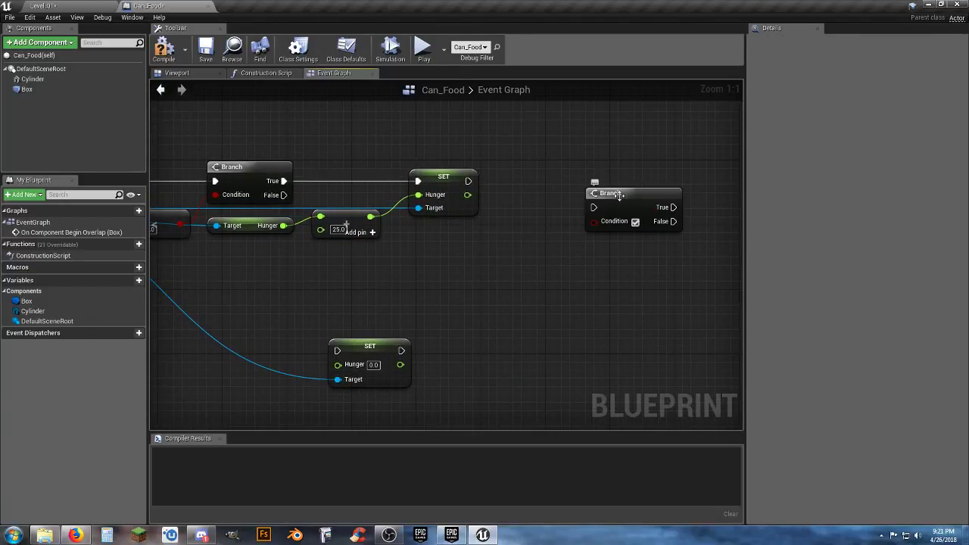
pyautogui.moveTo(618, 194); pyautogui.dragTo(686, 176)
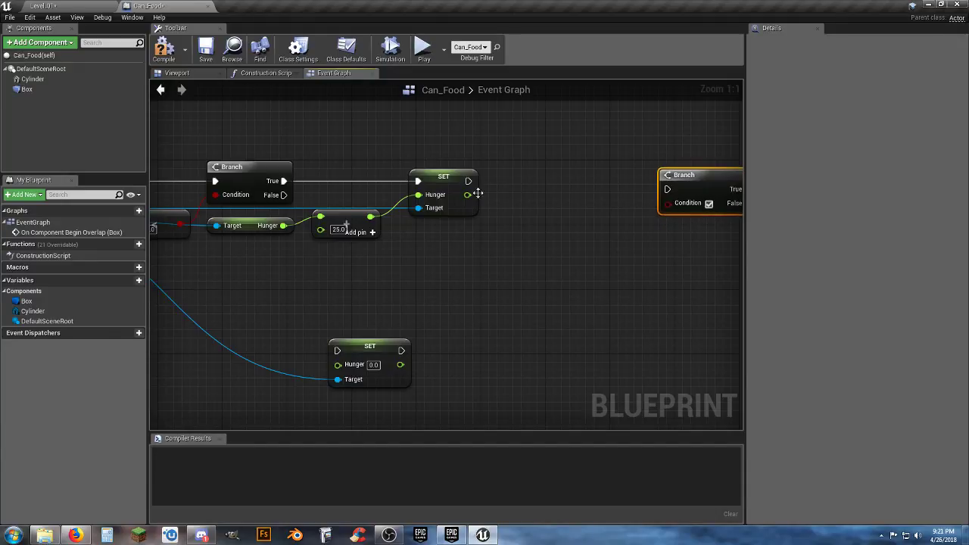
pyautogui.moveTo(478, 194); pyautogui.dragTo(505, 208)
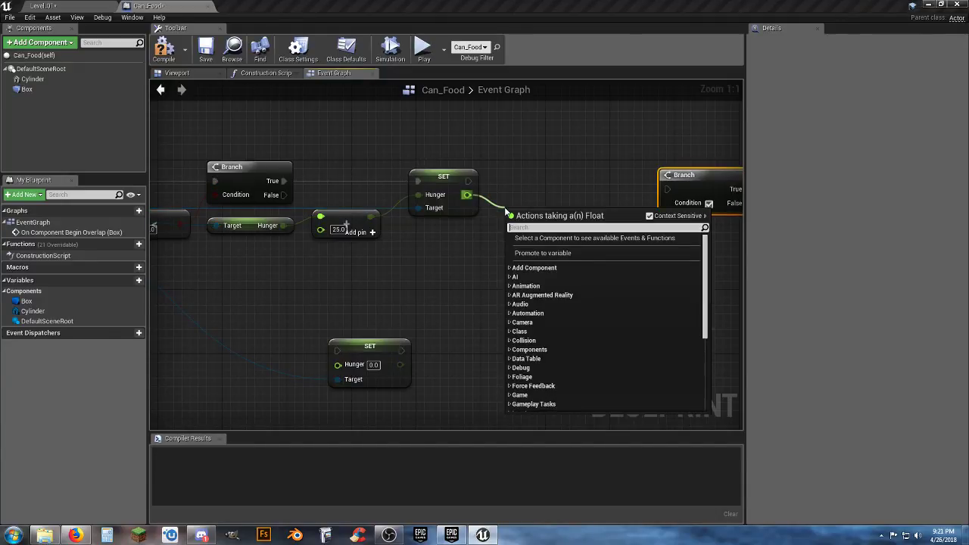
pyautogui.write('flo')
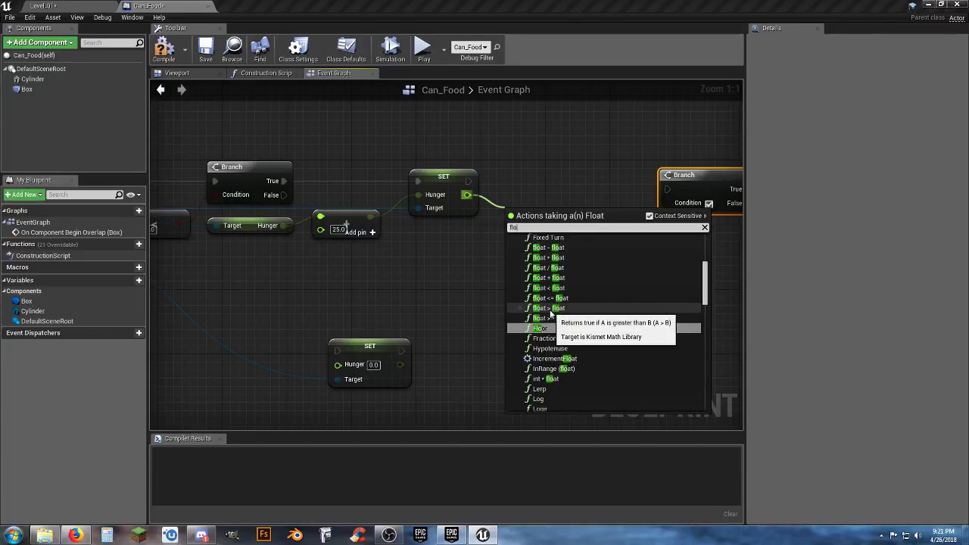
pyautogui.click(551, 309)
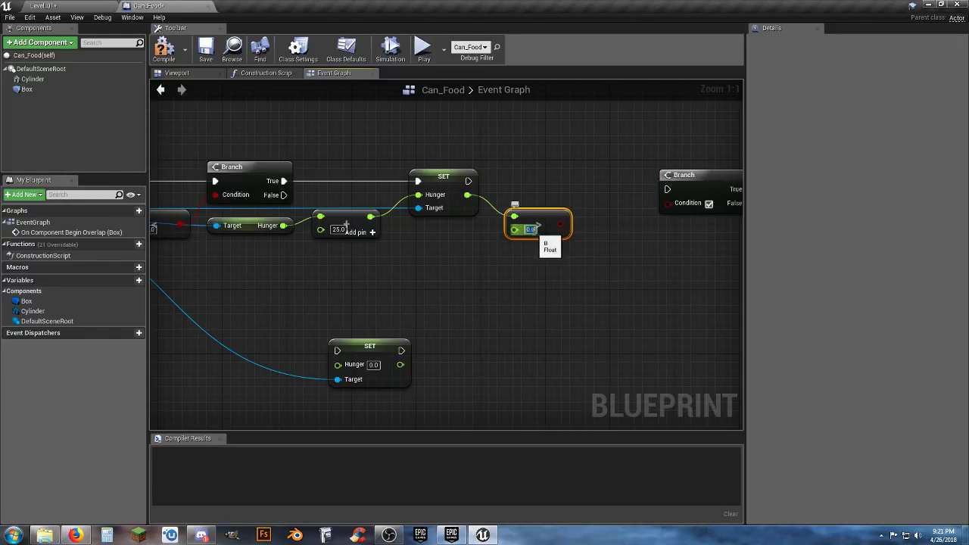
pyautogui.click(476, 295)
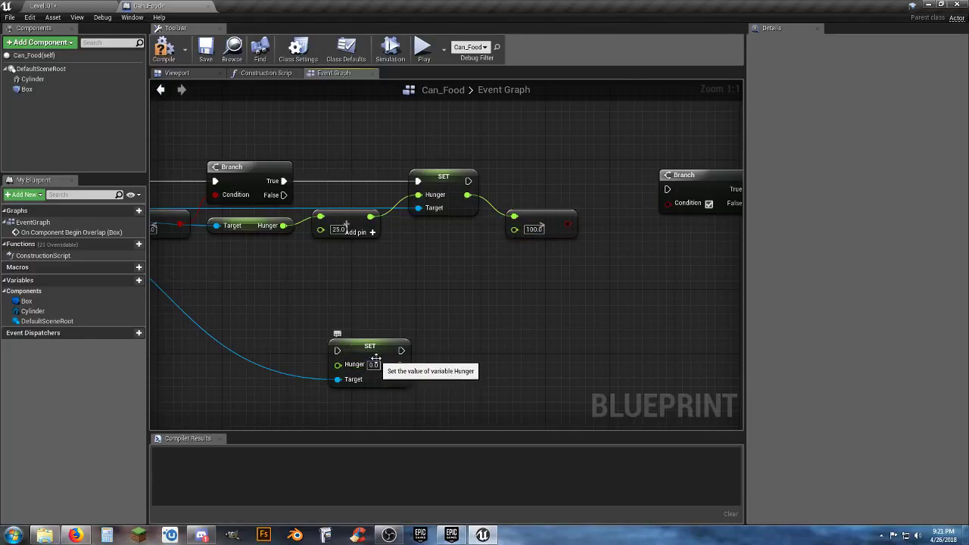
pyautogui.click(374, 365)
pyautogui.write('100')
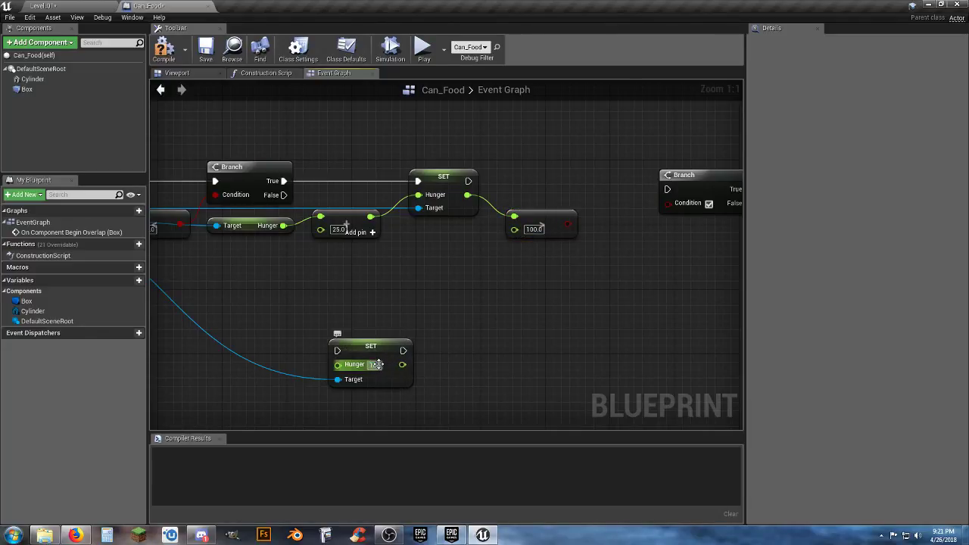
# Connect the greater-than result and the first Set Hunger's execution output to the second Branch, and align the nodes in a row
pyautogui.moveTo(542, 354); pyautogui.dragTo(423, 386, button='right')
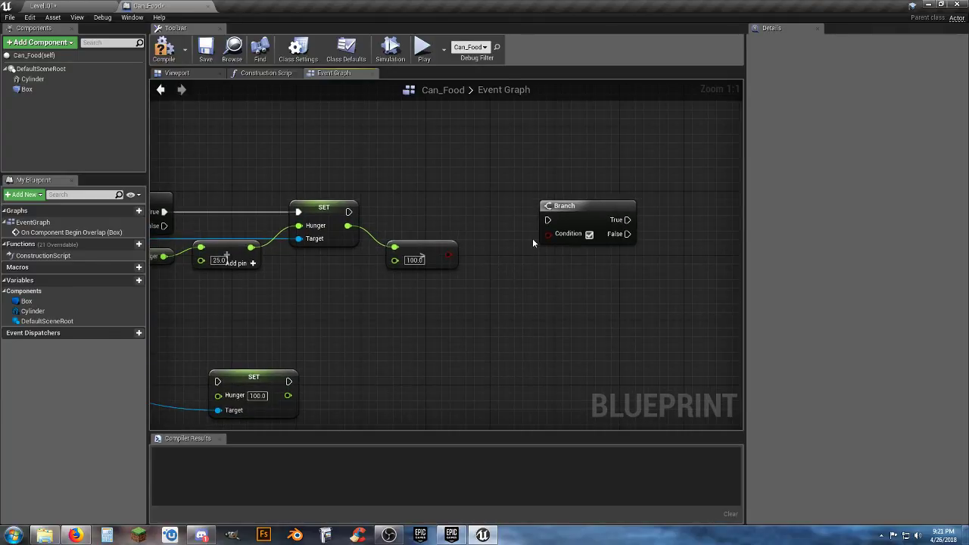
pyautogui.moveTo(548, 234); pyautogui.dragTo(451, 259)
pyautogui.moveTo(548, 220); pyautogui.dragTo(425, 224)
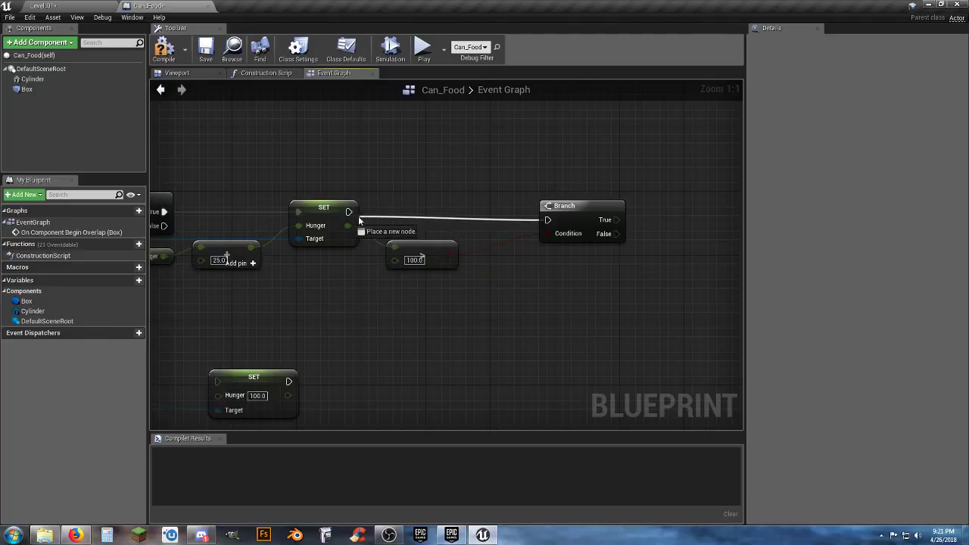
pyautogui.moveTo(351, 218); pyautogui.dragTo(349, 212)
pyautogui.moveTo(570, 208); pyautogui.dragTo(506, 200)
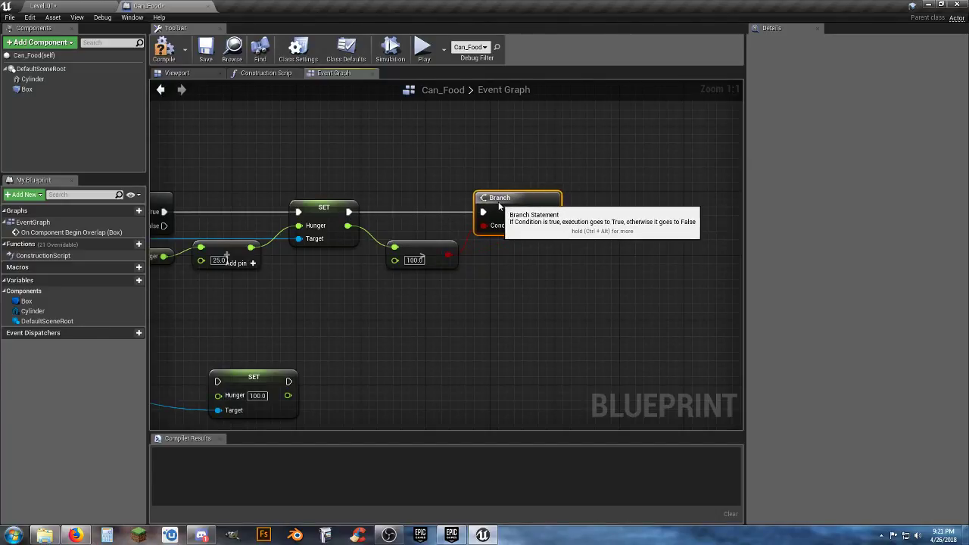
pyautogui.moveTo(436, 241); pyautogui.dragTo(420, 234)
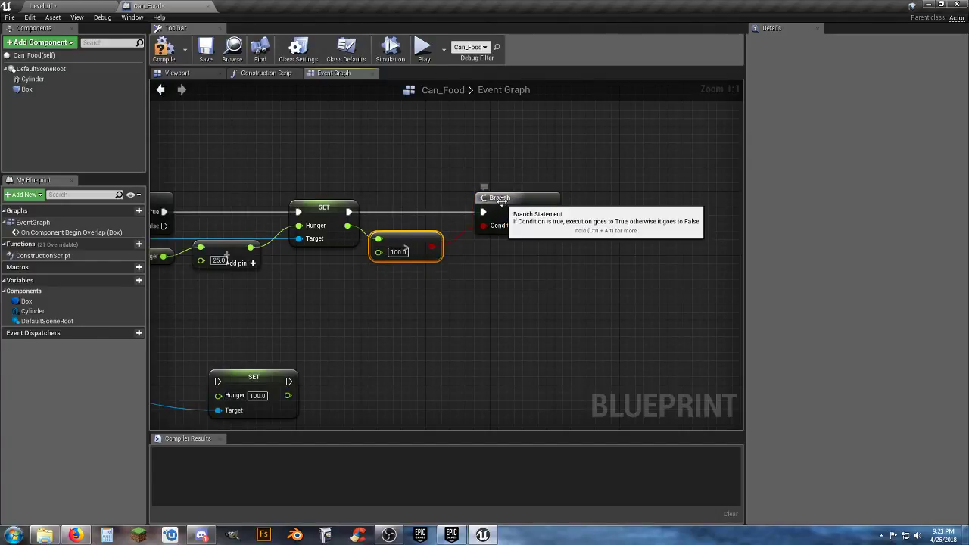
pyautogui.moveTo(502, 200); pyautogui.dragTo(494, 200)
# Place the Set Hunger 100 node after the second Branch and connect it to the True output
pyautogui.click(348, 323)
pyautogui.moveTo(253, 372); pyautogui.dragTo(542, 213)
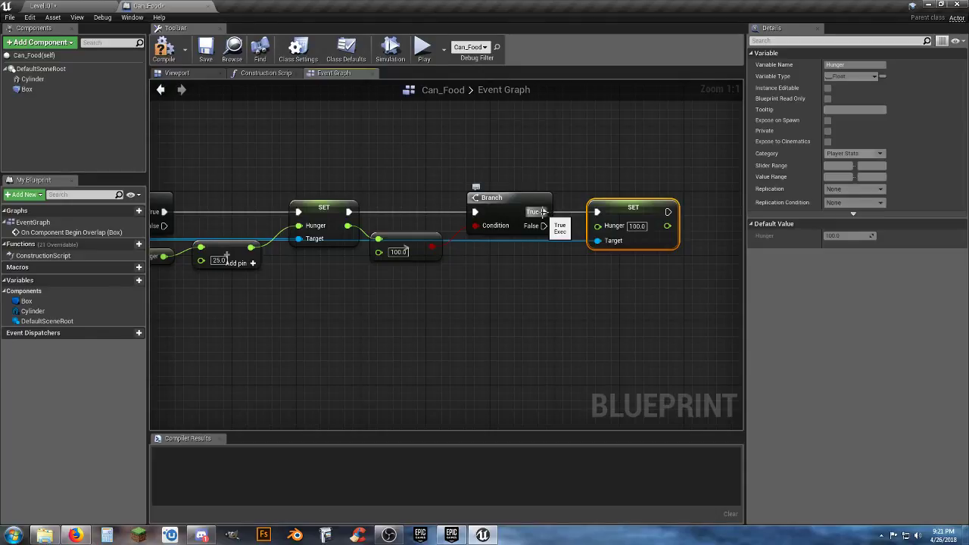
pyautogui.moveTo(556, 264); pyautogui.dragTo(526, 267, button='right')
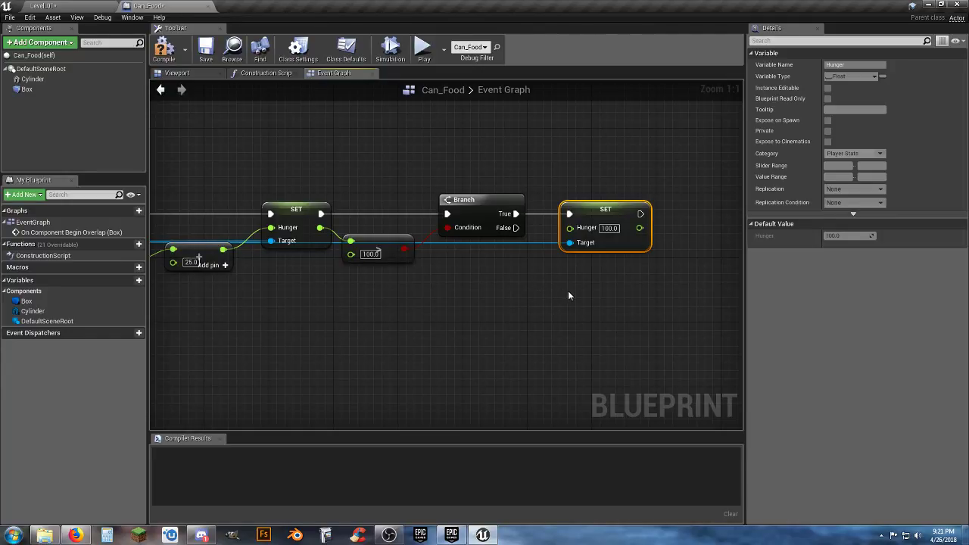
# Add a reference to the Cylinder component in the event graph and create two Set Visibility nodes that target it
pyautogui.moveTo(568, 291); pyautogui.dragTo(724, 291, button='right')
pyautogui.moveTo(464, 321); pyautogui.dragTo(237, 316, button='right')
pyautogui.moveTo(509, 312); pyautogui.dragTo(435, 250, button='right')
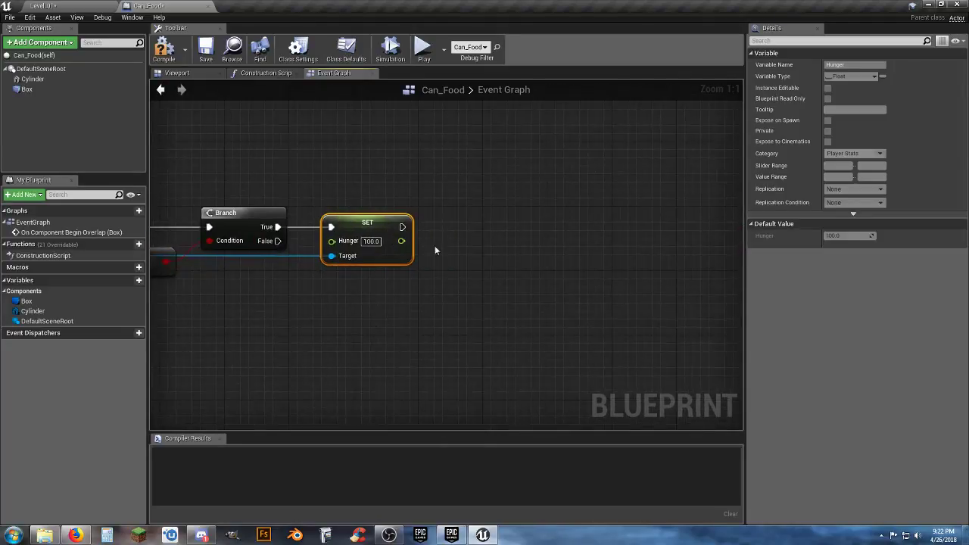
pyautogui.moveTo(402, 227); pyautogui.dragTo(451, 230)
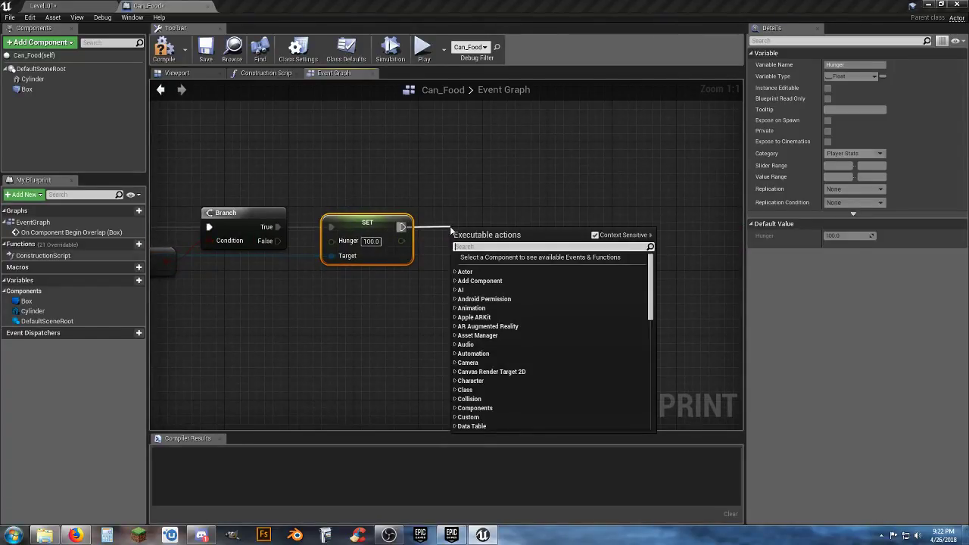
pyautogui.click(326, 339)
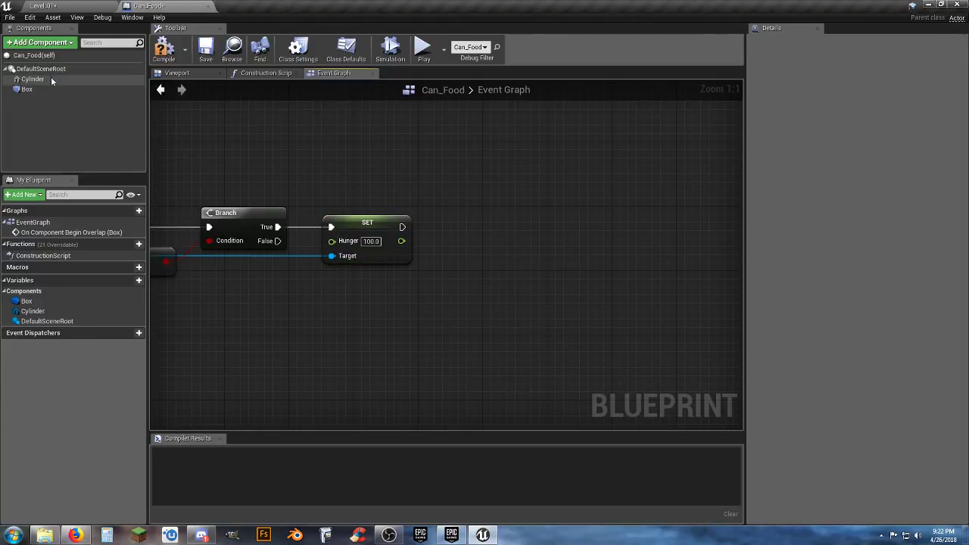
pyautogui.moveTo(38, 79); pyautogui.dragTo(254, 227)
pyautogui.moveTo(380, 307); pyautogui.dragTo(469, 295)
pyautogui.write('setv')
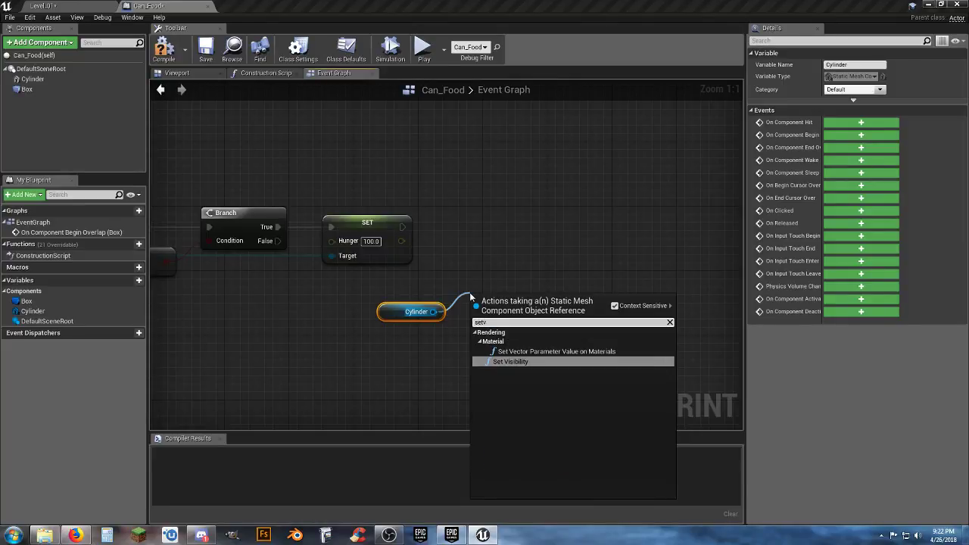
pyautogui.press('Return')
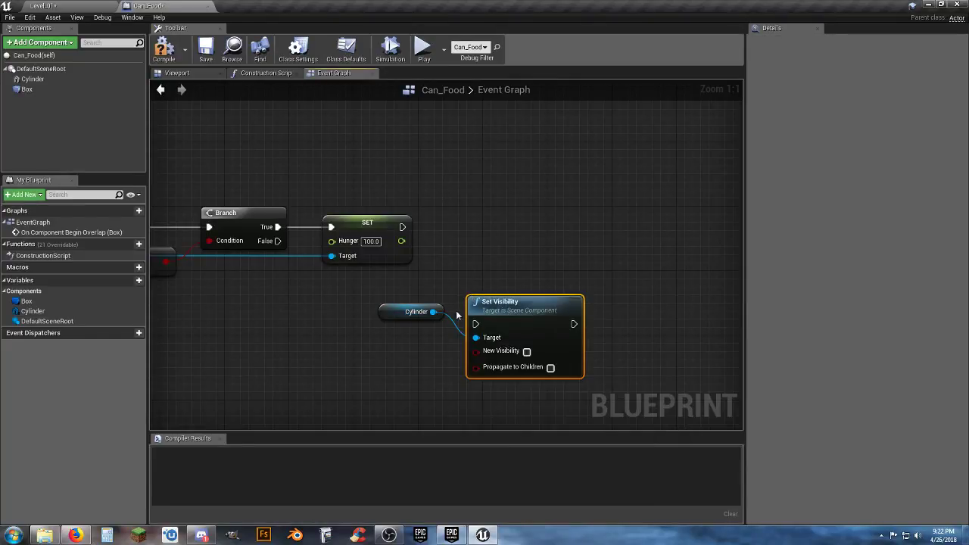
pyautogui.moveTo(433, 312); pyautogui.dragTo(685, 323)
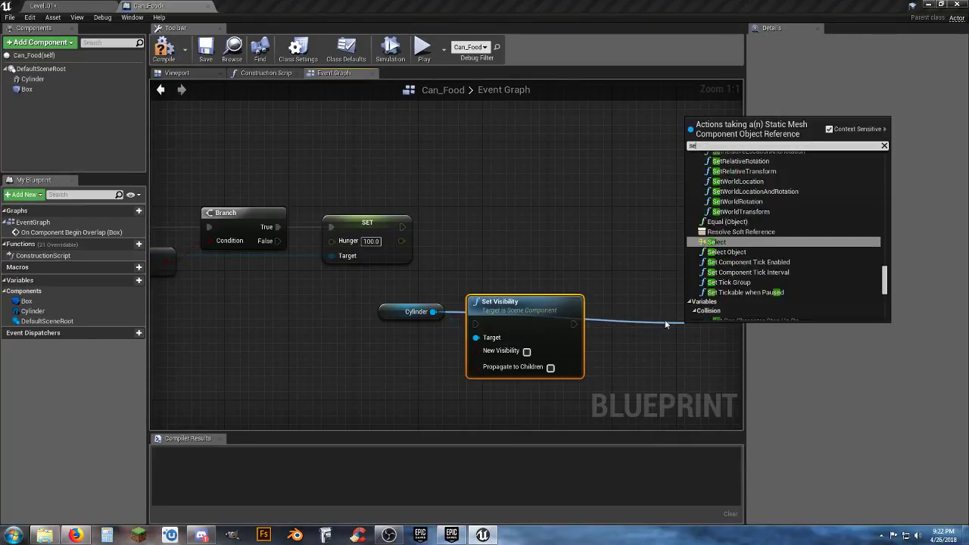
pyautogui.write('setv')
pyautogui.press('Return')
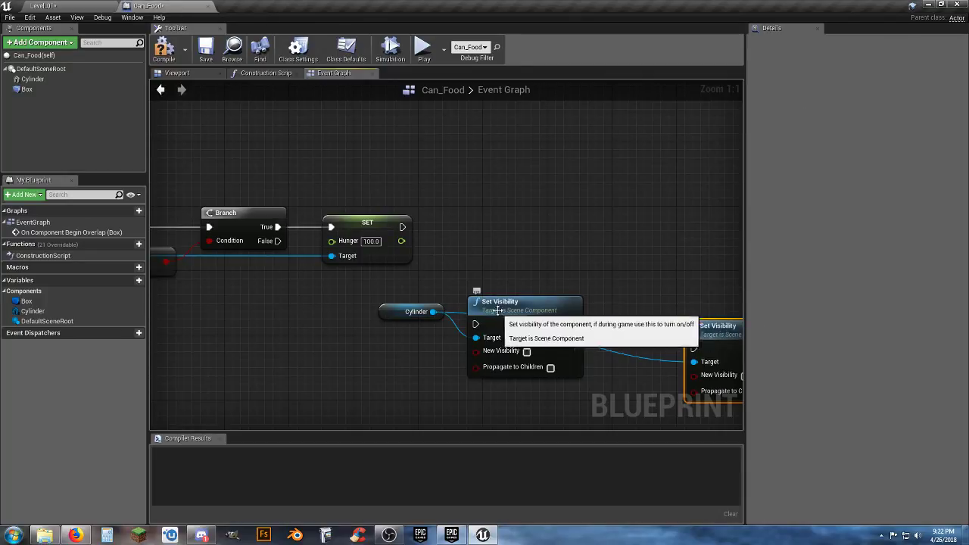
# Place the first Set Visibility node after the Set Hunger 100 node, connect their execution pins, and tuck the Cylinder reference beneath
pyautogui.moveTo(498, 310); pyautogui.dragTo(405, 232)
pyautogui.moveTo(485, 219); pyautogui.dragTo(469, 211)
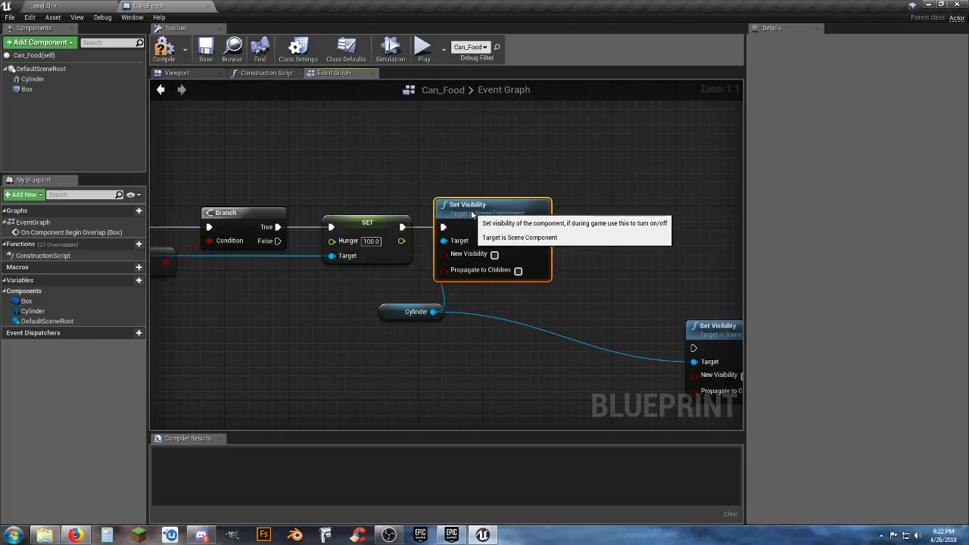
pyautogui.moveTo(391, 313); pyautogui.dragTo(361, 281)
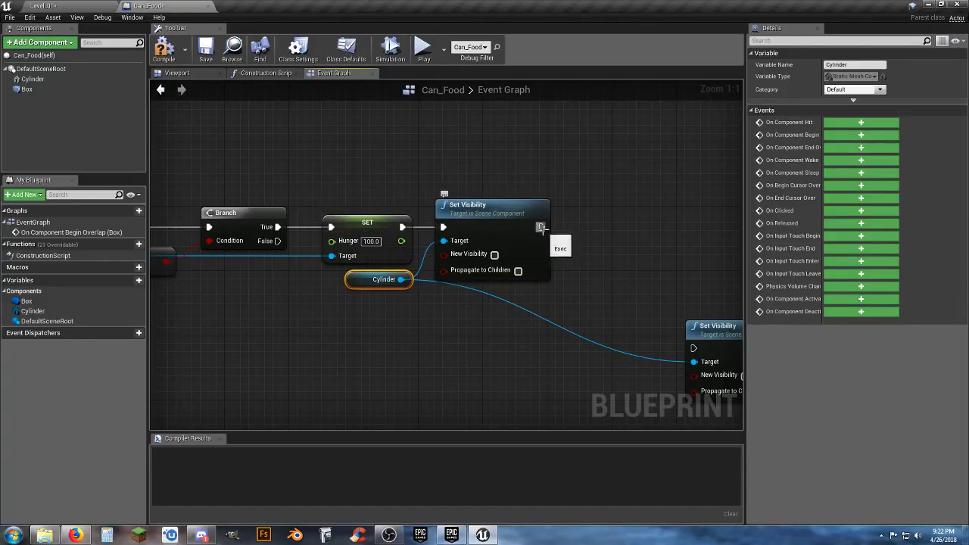
# Add a Delay node after the first Set Visibility node and set its duration to 5.0
pyautogui.moveTo(541, 228); pyautogui.dragTo(588, 229)
pyautogui.write('dela')
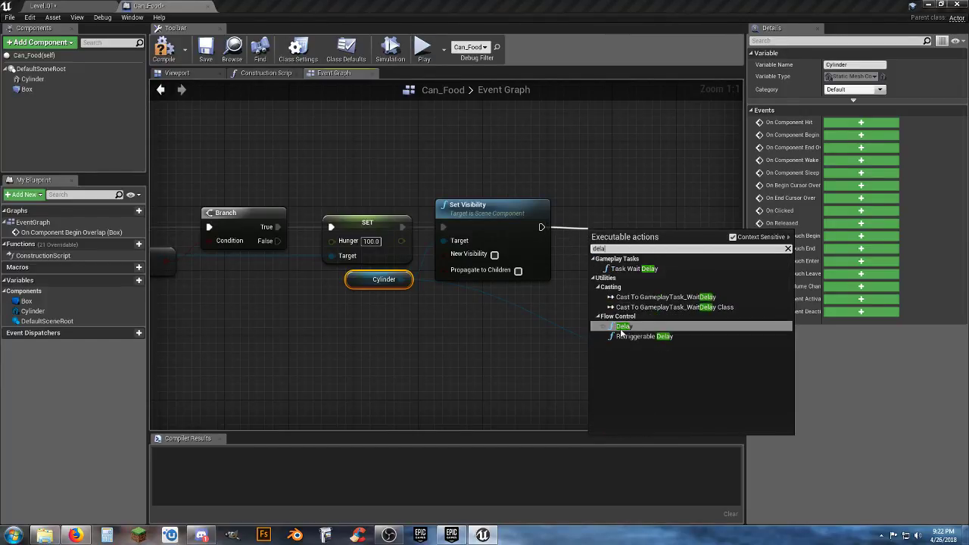
pyautogui.click(622, 335)
pyautogui.moveTo(665, 297); pyautogui.dragTo(546, 290, button='right')
pyautogui.moveTo(517, 231); pyautogui.dragTo(501, 208)
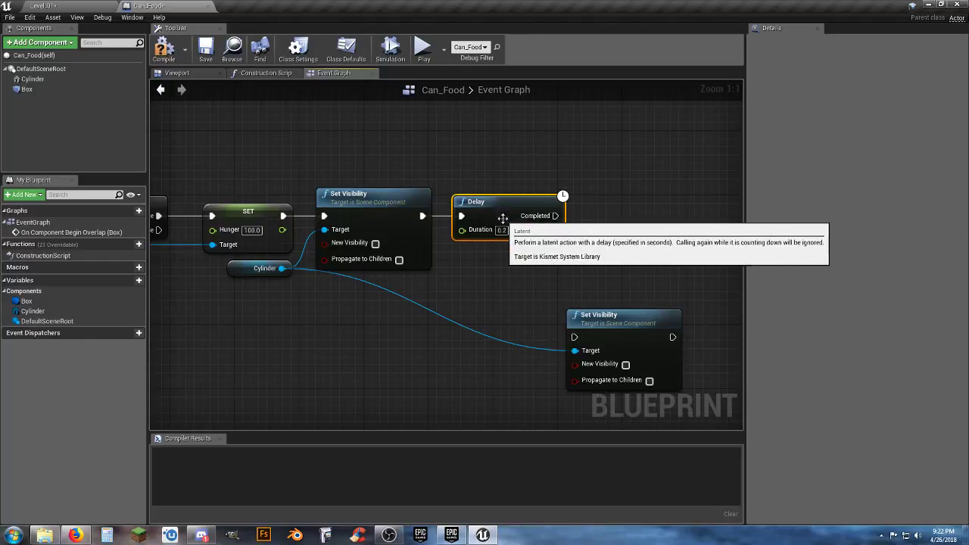
pyautogui.write('5')
pyautogui.click(523, 265)
# Connect the Delay's Completed output to the second Set Visibility node, line the nodes up, and compile Can_Food
pyautogui.moveTo(604, 322); pyautogui.dragTo(557, 216)
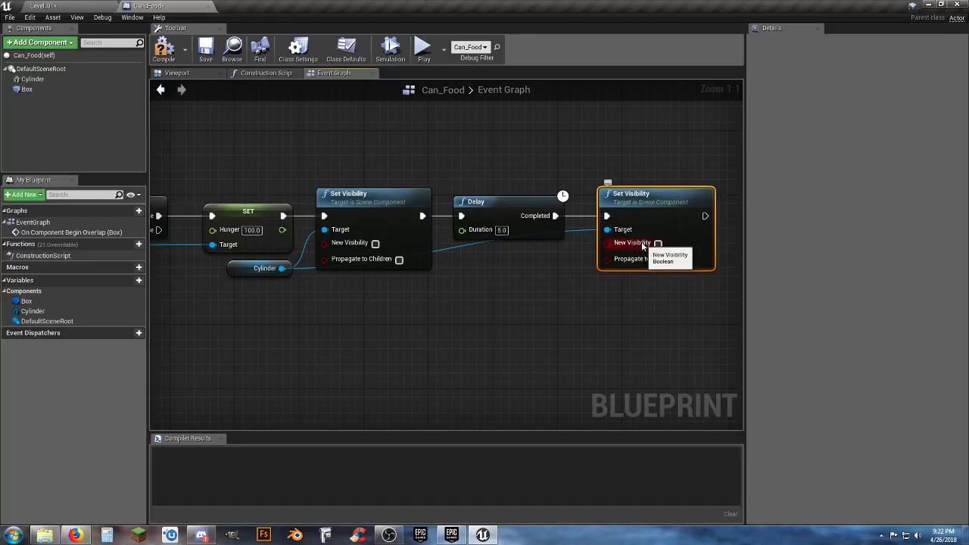
pyautogui.click(447, 353)
pyautogui.moveTo(359, 316); pyautogui.dragTo(472, 306, button='right')
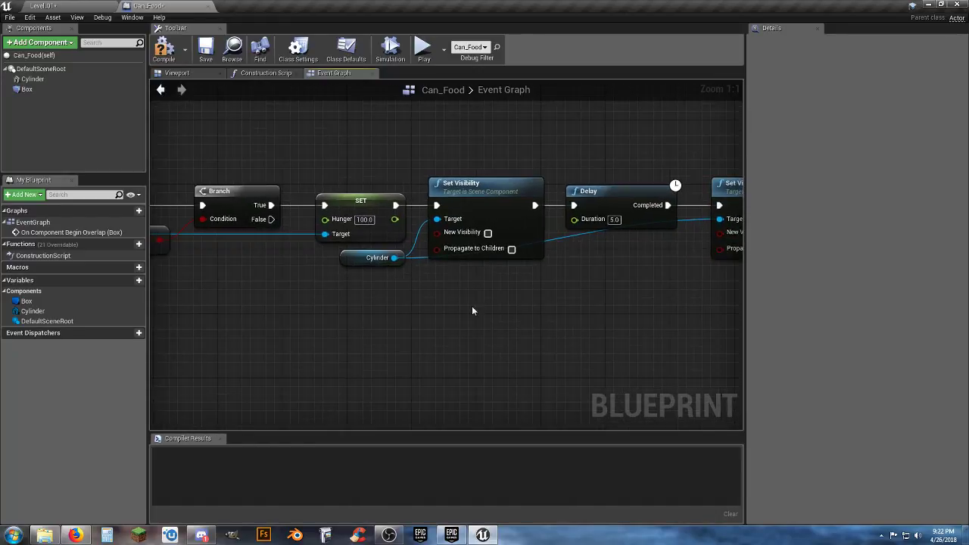
pyautogui.click(162, 60)
# Try a Z scale of 10 on Can_Food's Box component, settle on 2.0, and raise the box to Z location 50.0
pyautogui.click(171, 73)
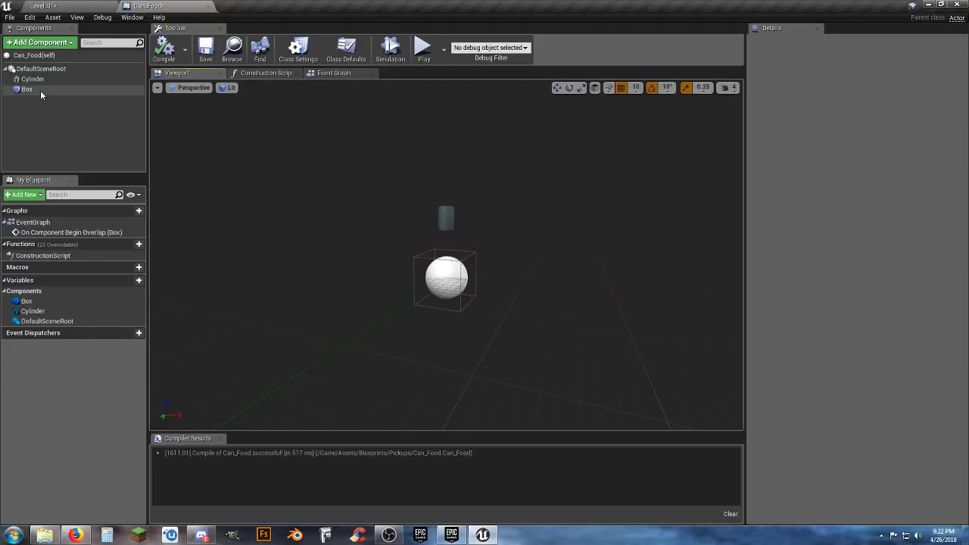
pyautogui.click(40, 91)
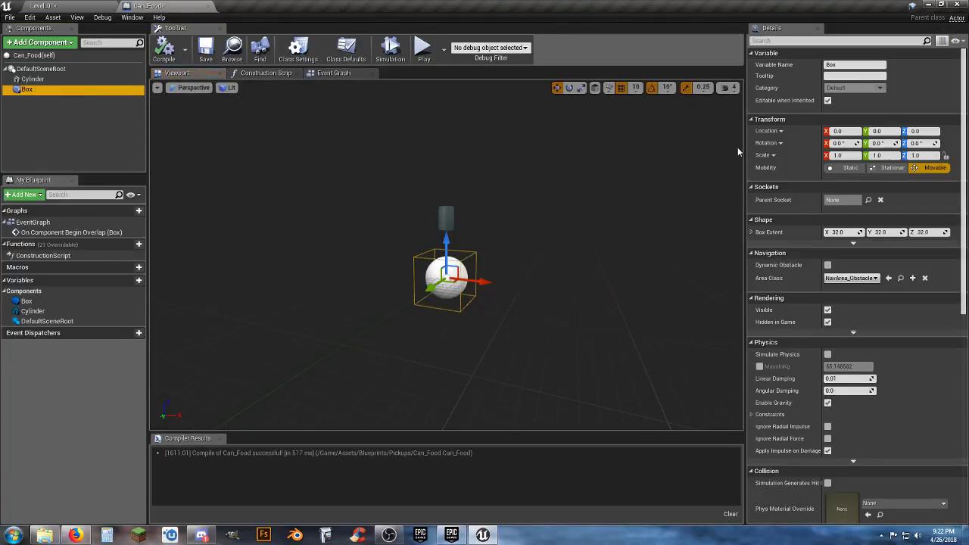
pyautogui.click(839, 155)
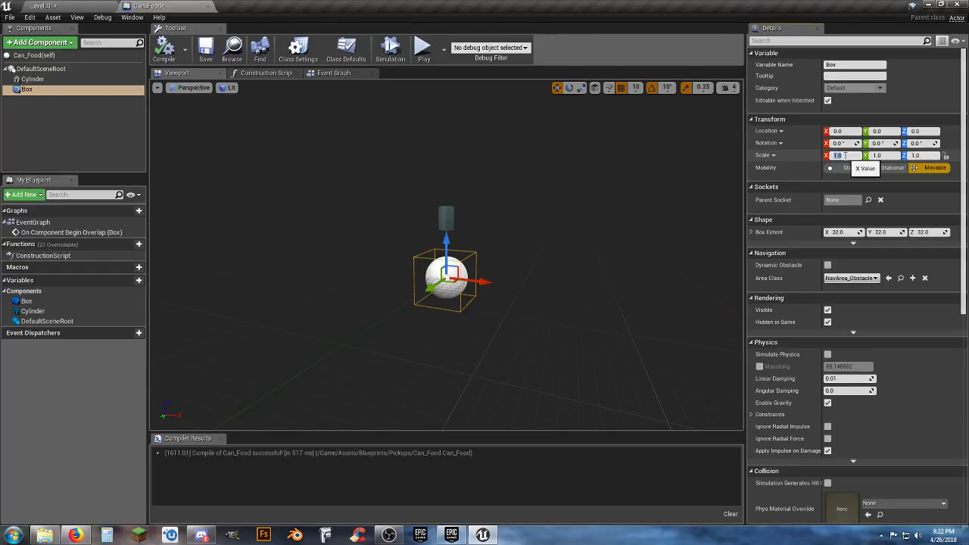
pyautogui.click(924, 155)
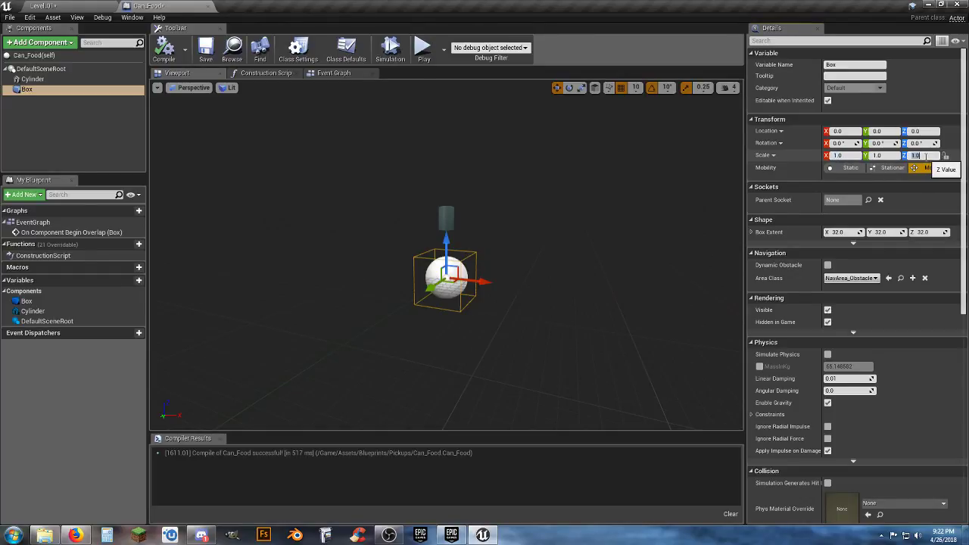
pyautogui.write('10')
pyautogui.press('Return')
pyautogui.click(925, 155)
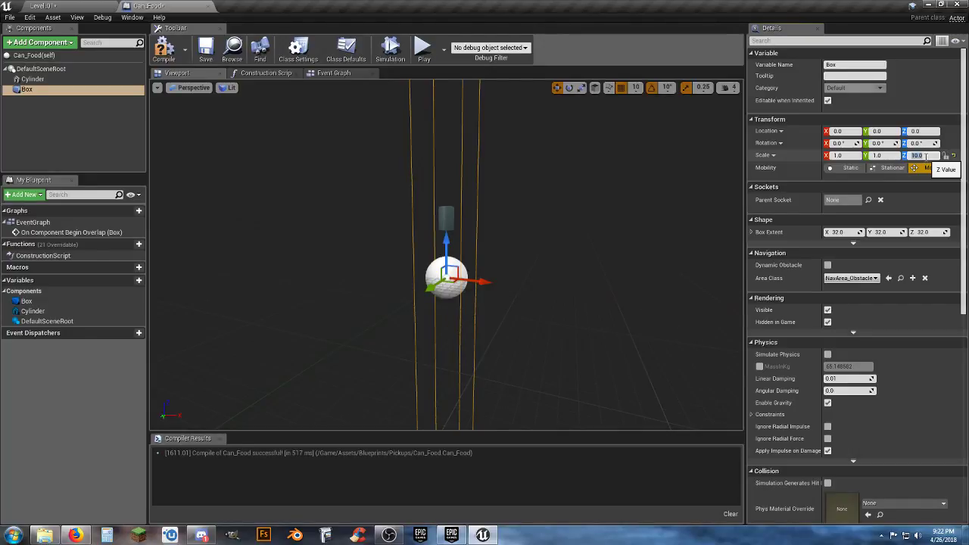
pyautogui.write('2')
pyautogui.press('Return')
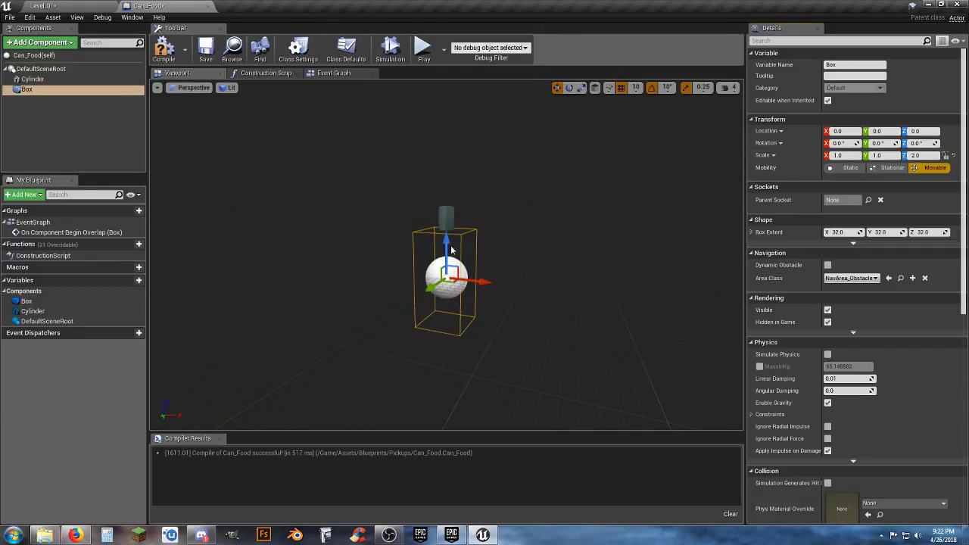
pyautogui.moveTo(449, 243); pyautogui.dragTo(448, 203)
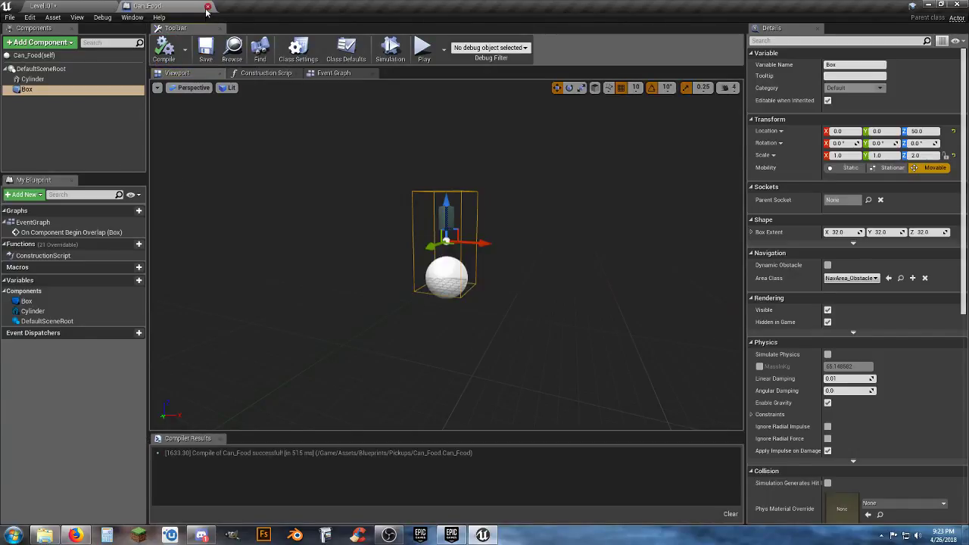
# Return to Level_01, start a play-test, and run and jump through the level to try the can pickups
pyautogui.click(75, 6)
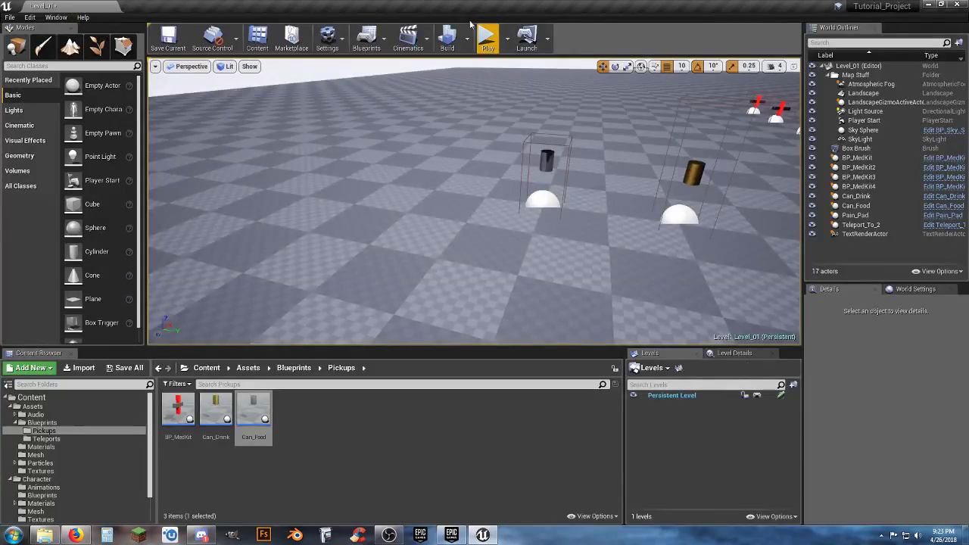
pyautogui.click(488, 38)
pyautogui.press('w')
pyautogui.press('space')
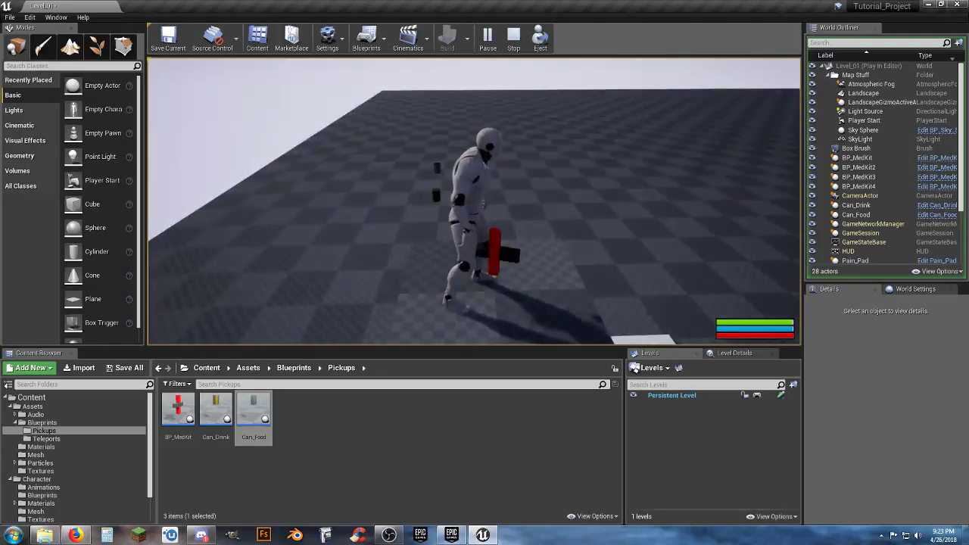
pyautogui.press('w')
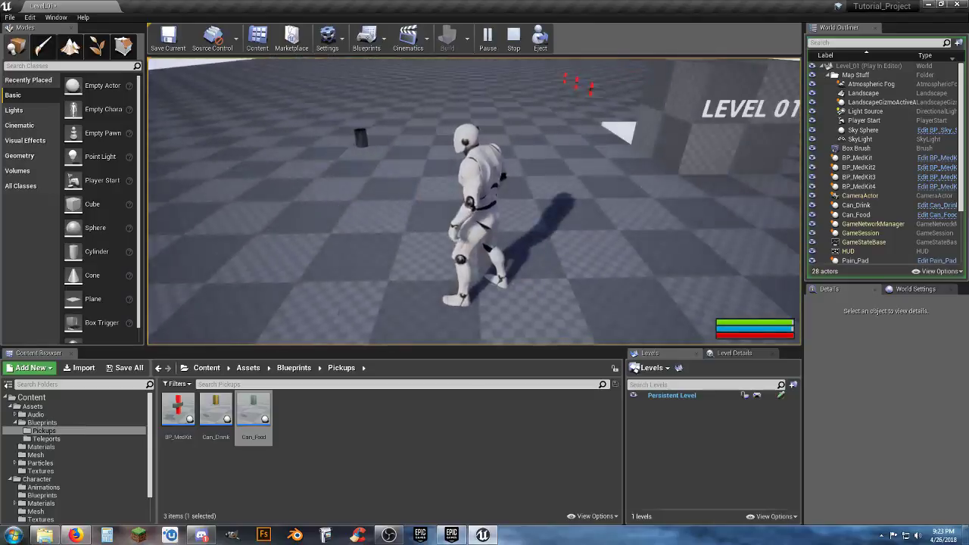
pyautogui.press('w')
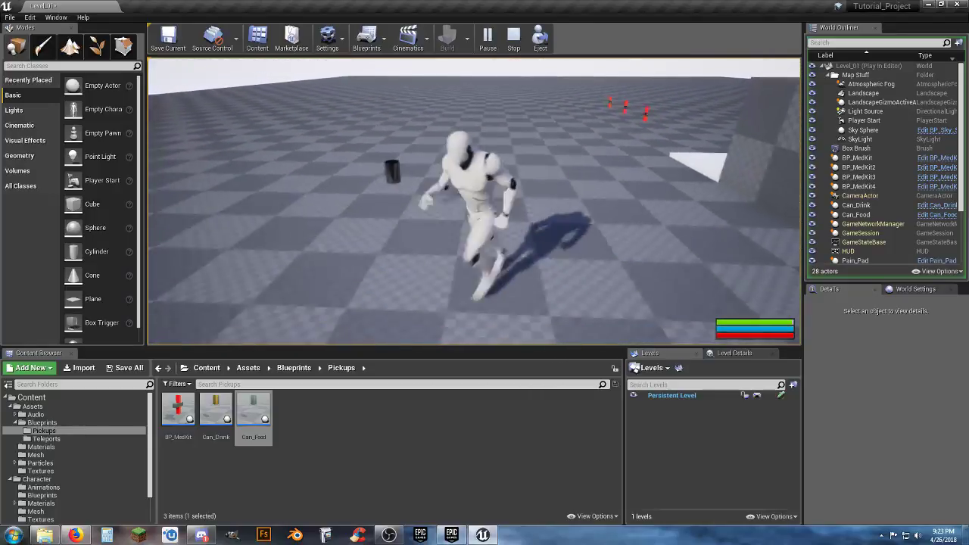
pyautogui.press('w')
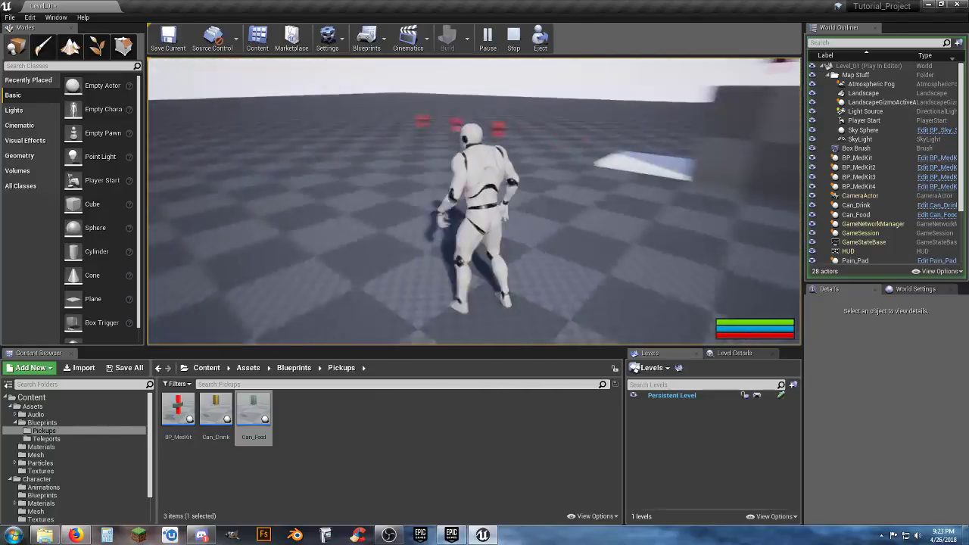
pyautogui.press('s')
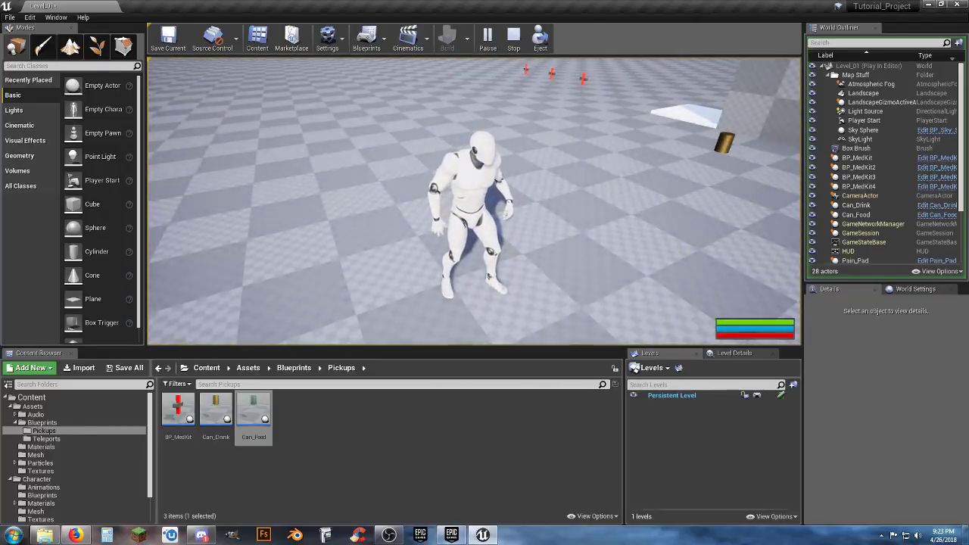
pyautogui.press('w')
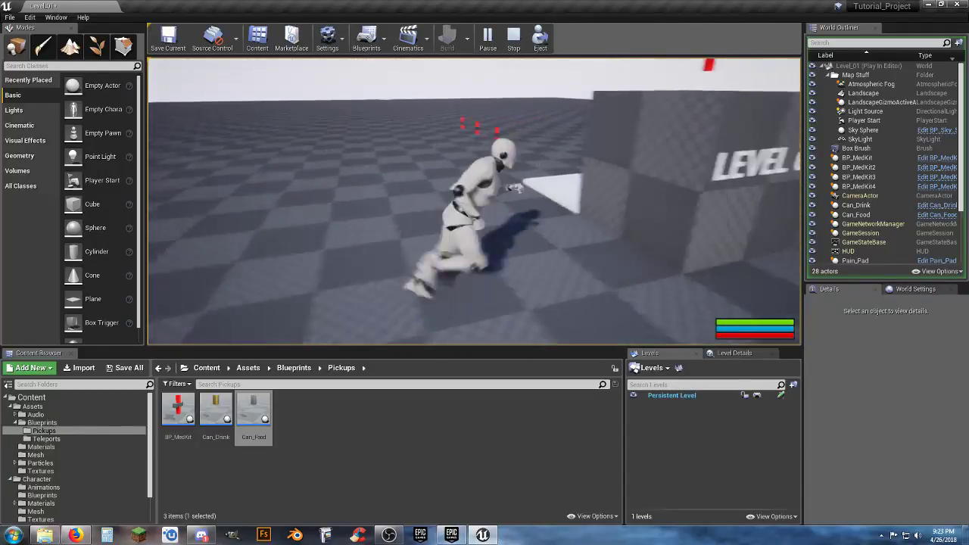
pyautogui.press('space')
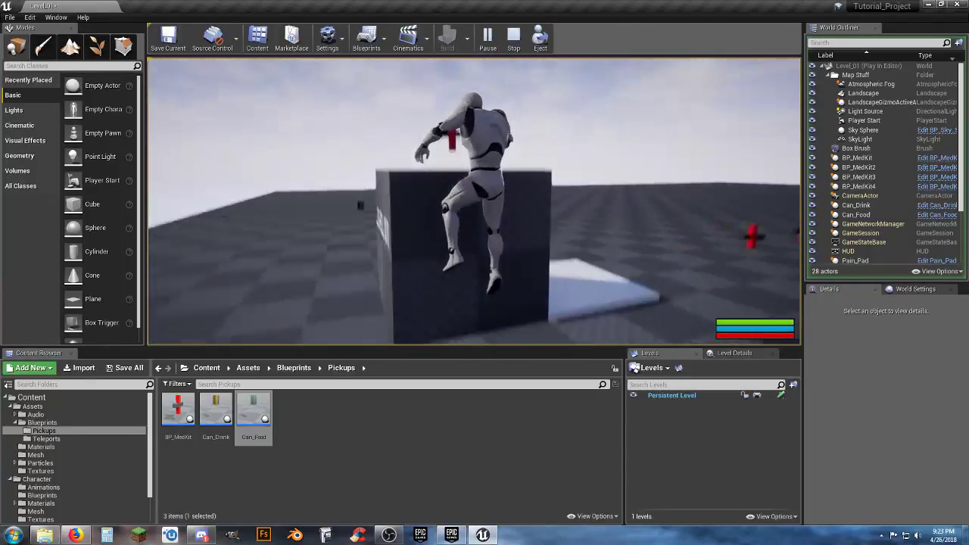
pyautogui.press('w')
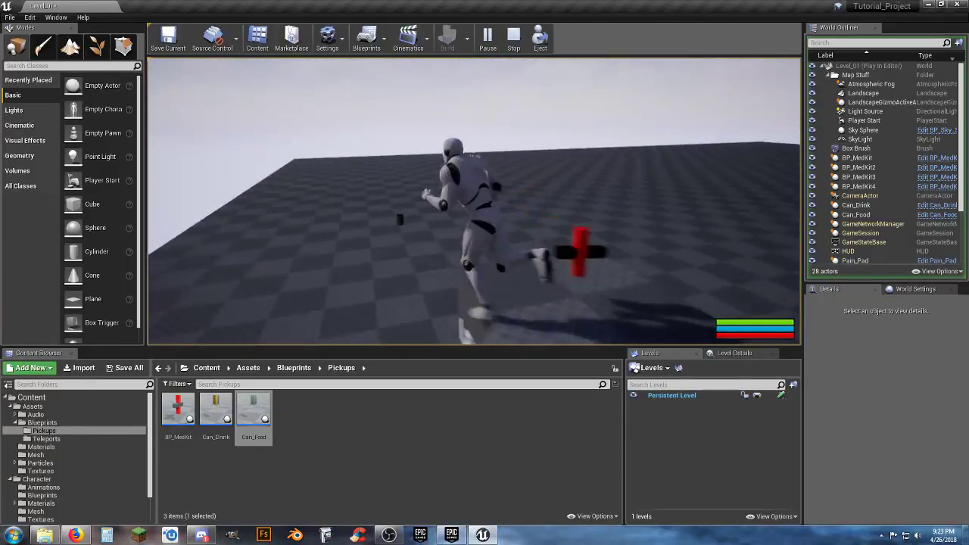
pyautogui.press('w')
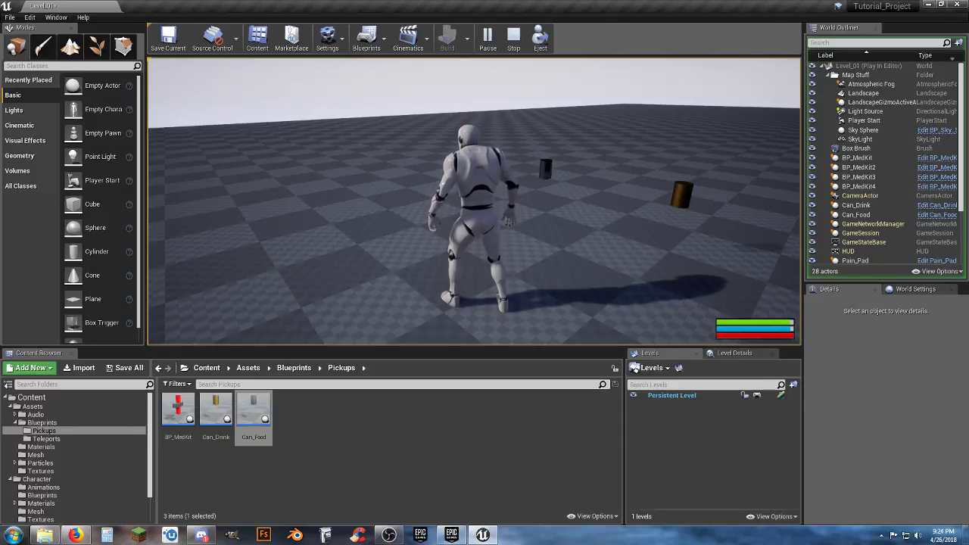
# Run the character through both cans with Hunger and Thirst partly drained to check that they refill, and end the play-test
pyautogui.press('w')
pyautogui.press('space')
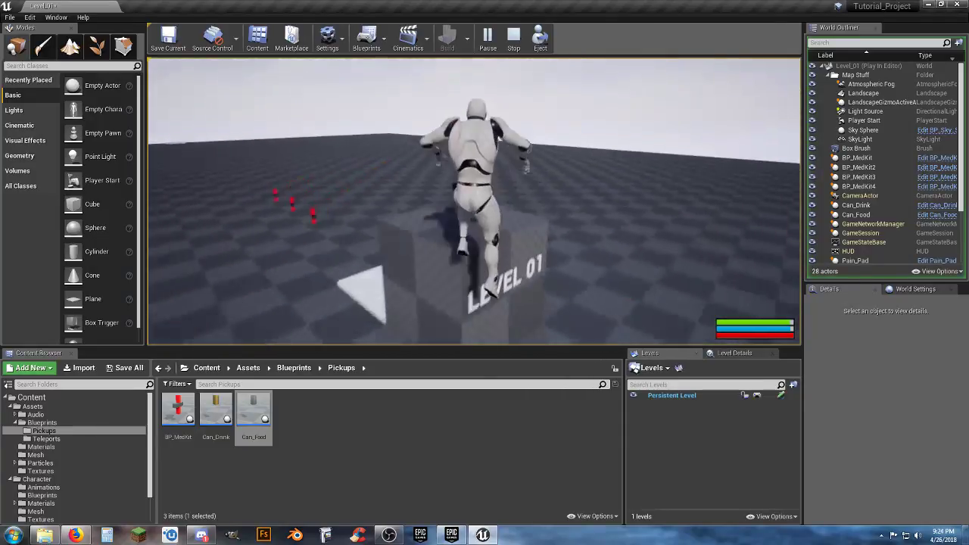
pyautogui.press('a')
pyautogui.press('space')
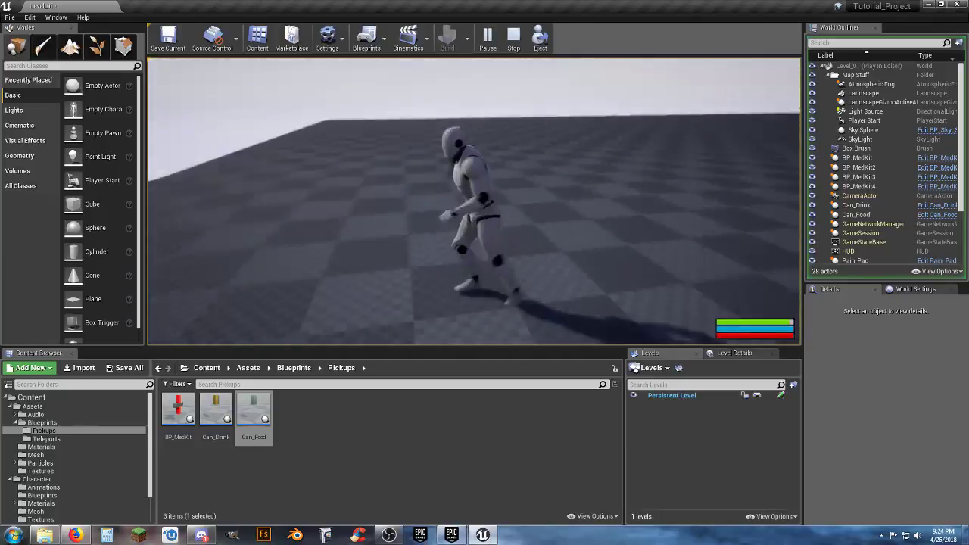
pyautogui.press('w')
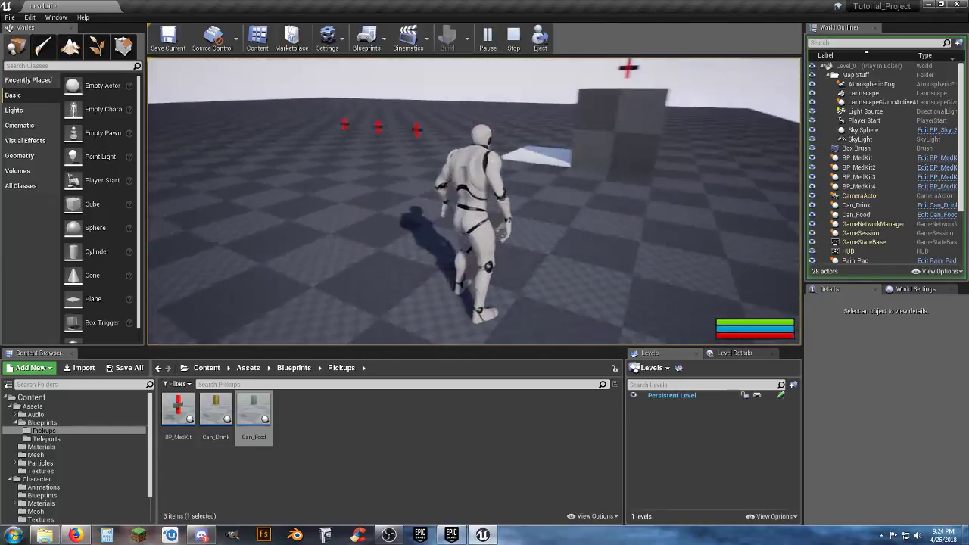
pyautogui.press('Escape')
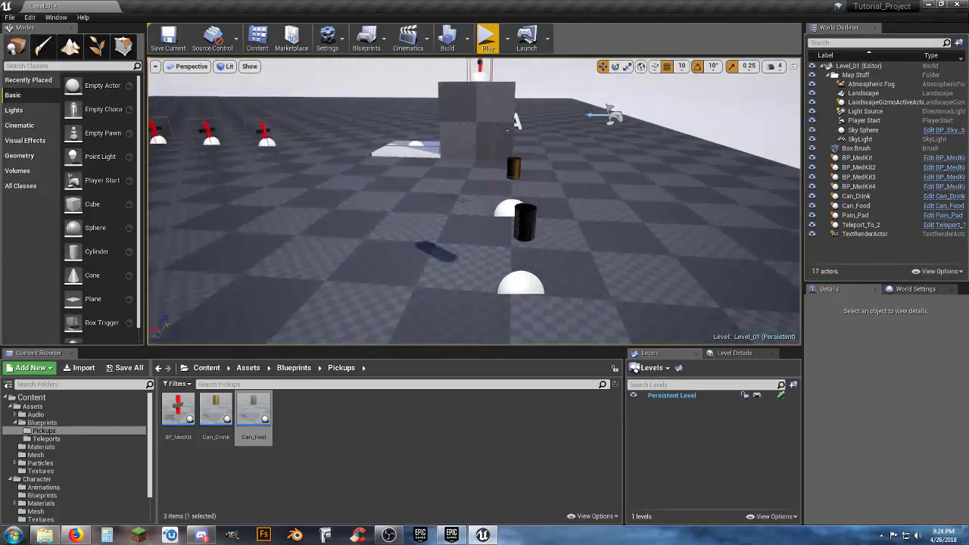
pyautogui.moveTo(550, 214); pyautogui.dragTo(625, 235, button='right')
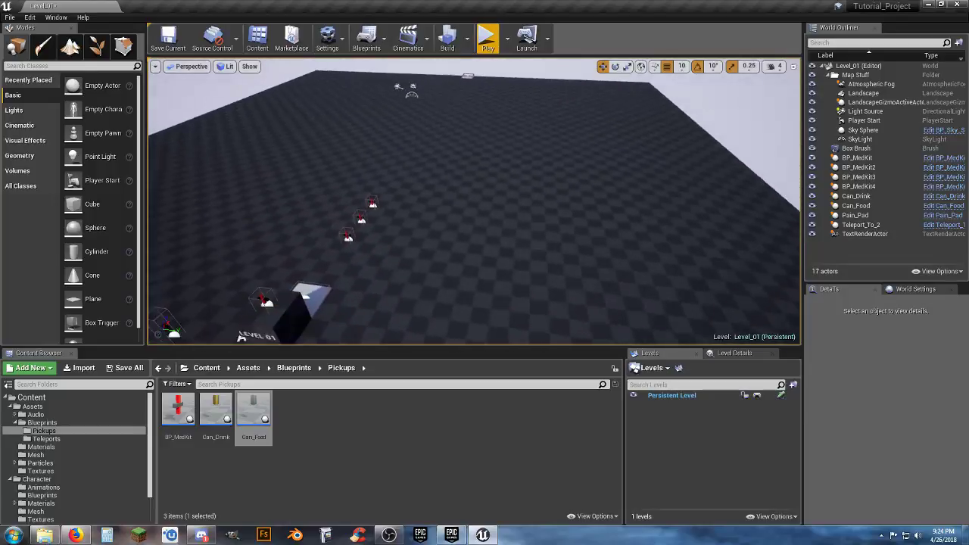
# Collapse the Blueprints folder in the Content Browser's folder tree and show the contents of the Assets folder
pyautogui.moveTo(560, 235); pyautogui.dragTo(557, 231, button='right')
pyautogui.click(15, 422)
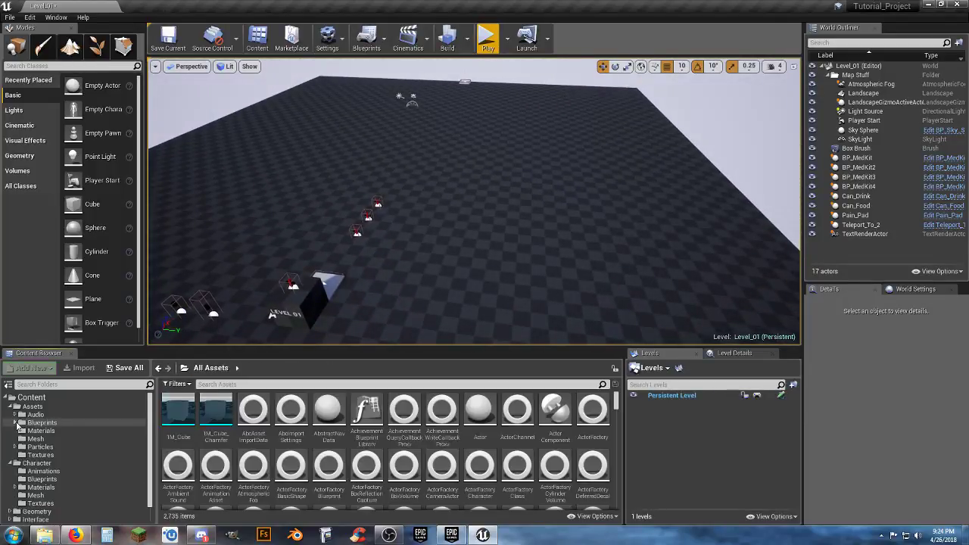
pyautogui.click(30, 407)
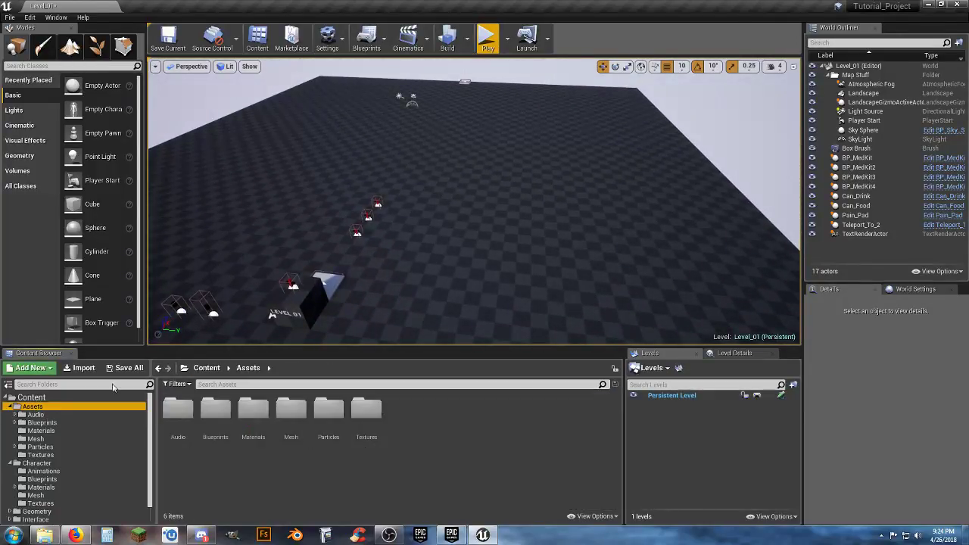
# Collapse the Map Stuff folder and delete the four BP_MedKit actors, Can_Drink, Can_Food and Pain_Pad from Level_01
pyautogui.moveTo(433, 281); pyautogui.dragTo(494, 239, button='right')
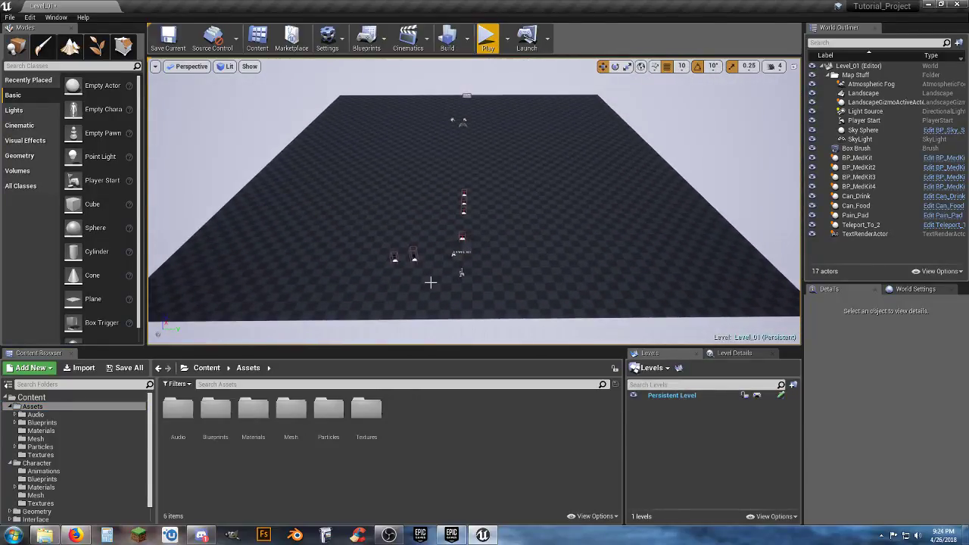
pyautogui.moveTo(532, 237); pyautogui.dragTo(530, 249, button='right')
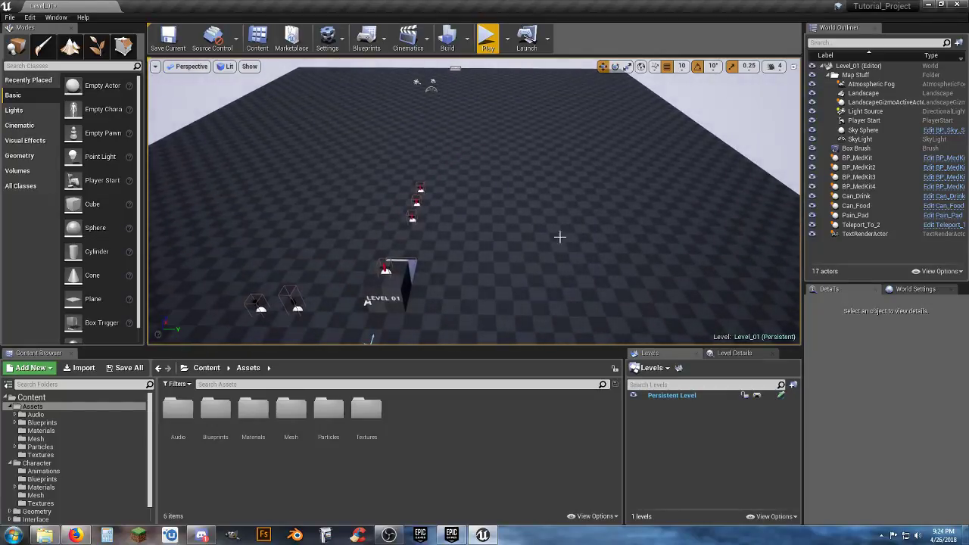
pyautogui.click(863, 158)
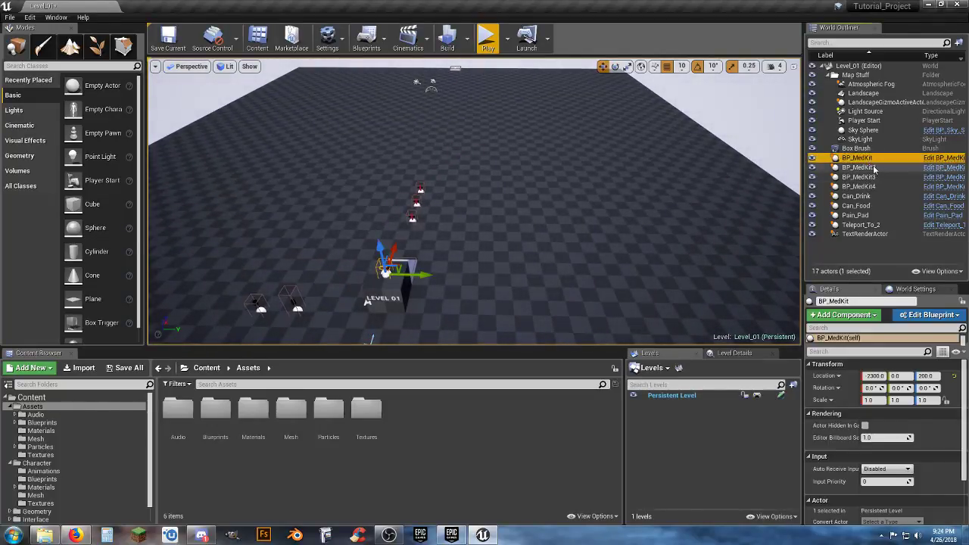
pyautogui.keyDown('shift'); pyautogui.click(881, 217); pyautogui.keyUp('shift')
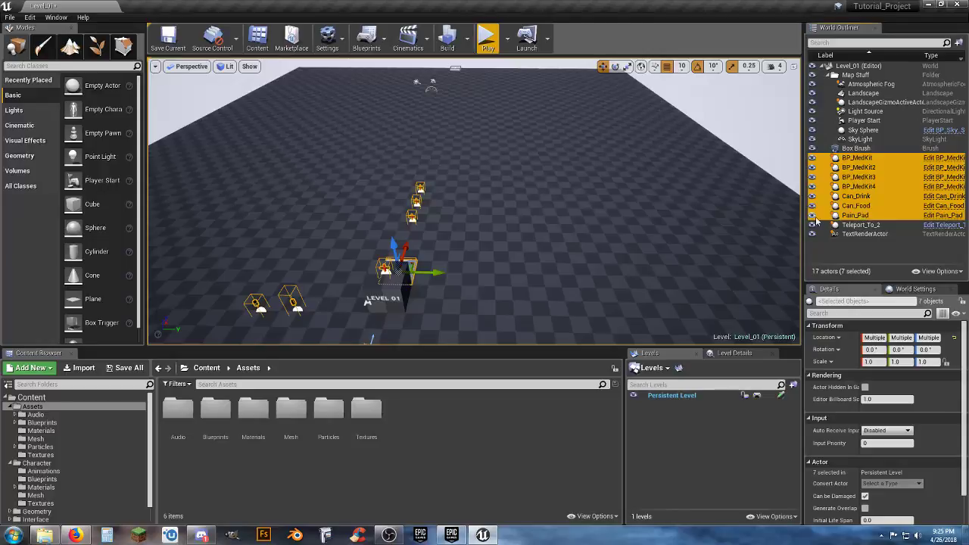
pyautogui.click(829, 76)
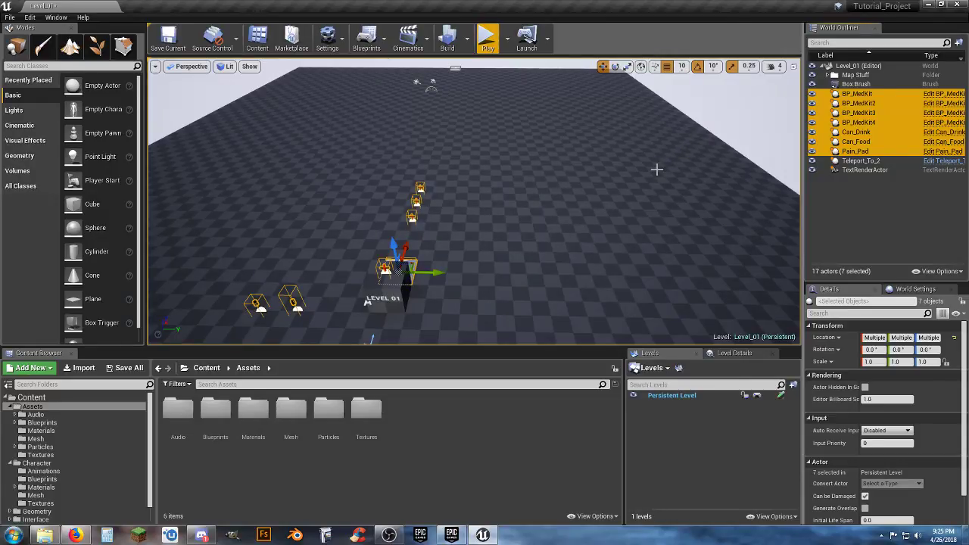
pyautogui.press('Delete')
# Save all modified content, including the Level_01 map
pyautogui.moveTo(567, 184); pyautogui.dragTo(361, 228, button='right')
pyautogui.hotkey('ctrl', 'shift', 's')
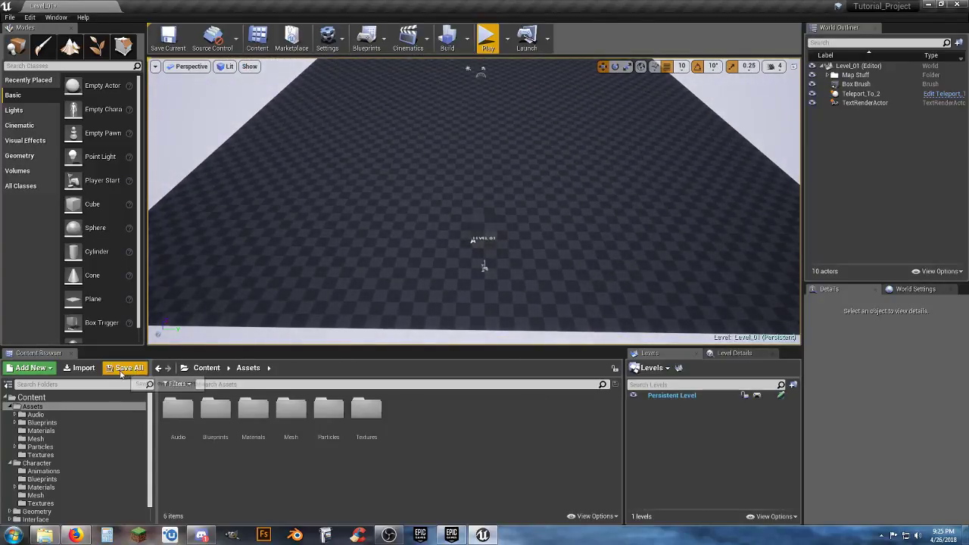
pyautogui.click(568, 360)
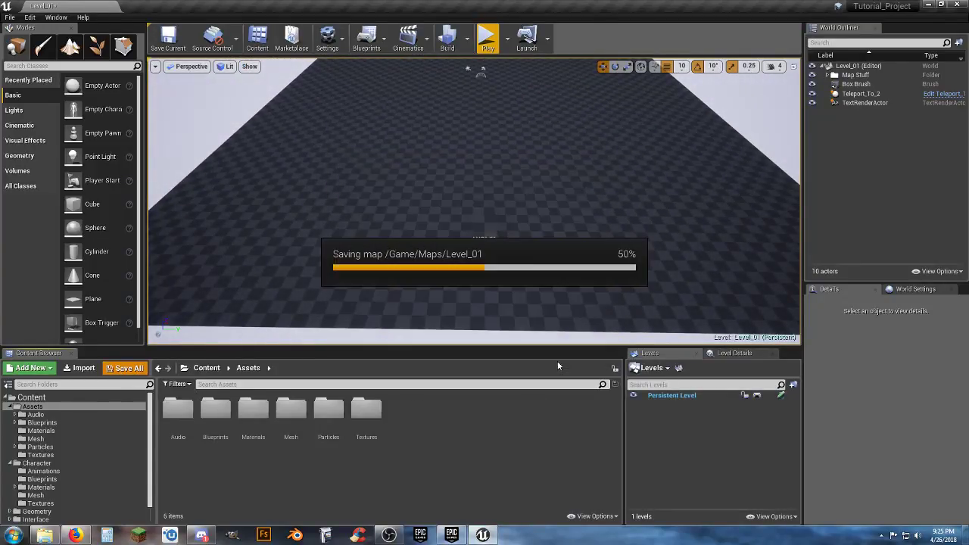
pyautogui.moveTo(533, 278); pyautogui.dragTo(575, 260, button='right')
pyautogui.press('w')
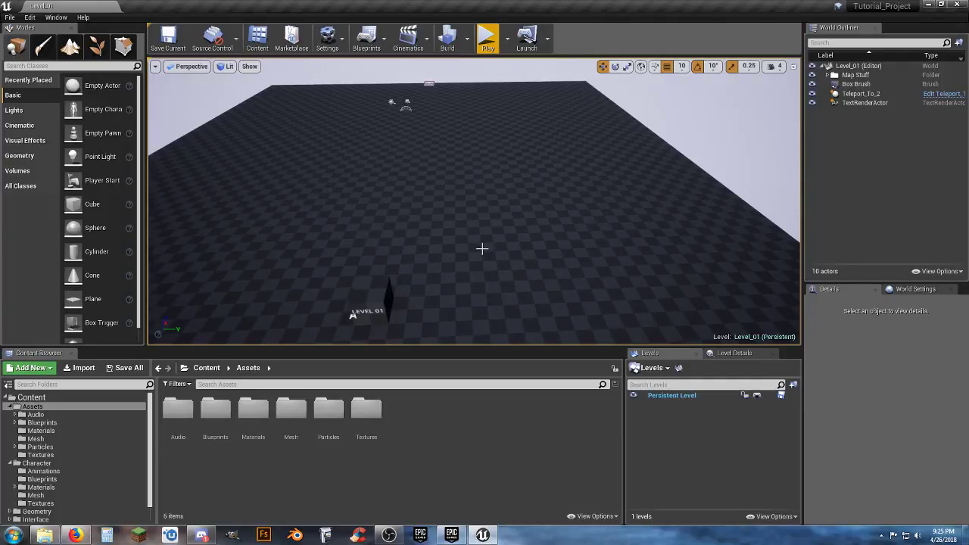
pyautogui.moveTo(477, 247)
pyautogui.mouseDown(button='right')
pyautogui.moveTo(443, 237)
pyautogui.moveTo(352, 250)
pyautogui.moveTo(476, 247)
pyautogui.mouseUp(button='right')
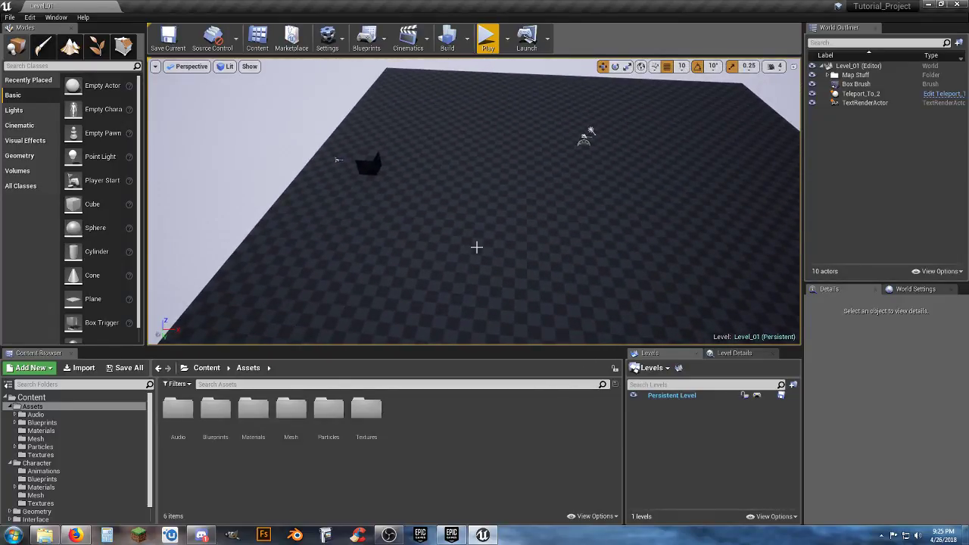
pyautogui.moveTo(516, 237); pyautogui.dragTo(570, 243, button='right')
pyautogui.moveTo(567, 235); pyautogui.dragTo(512, 240)
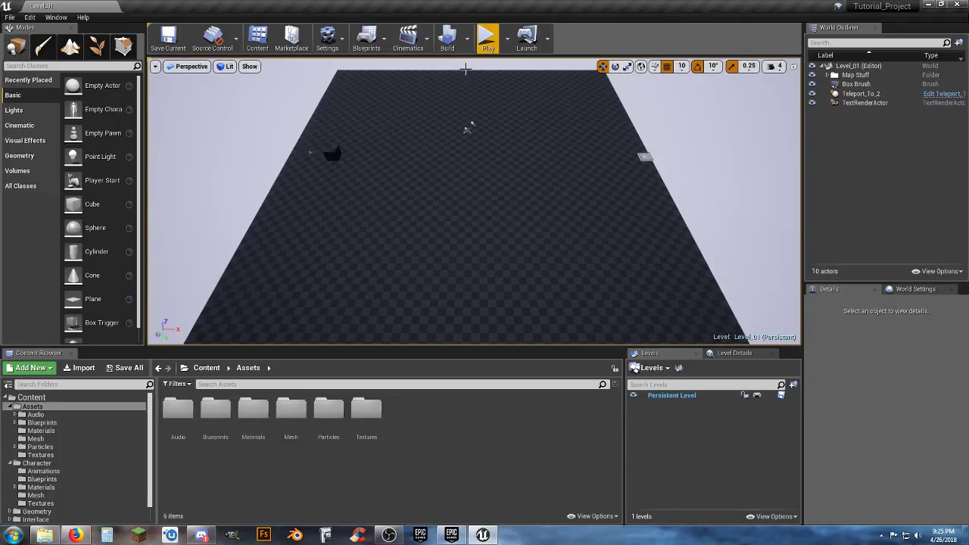
# Examine the Level_01 floor, its LEVEL 01 starting area and the surrounding objects from several angles
pyautogui.moveTo(463, 72)
pyautogui.mouseDown(button='right')
pyautogui.moveTo(503, 72)
pyautogui.moveTo(458, 72)
pyautogui.moveTo(470, 72)
pyautogui.mouseUp(button='right')
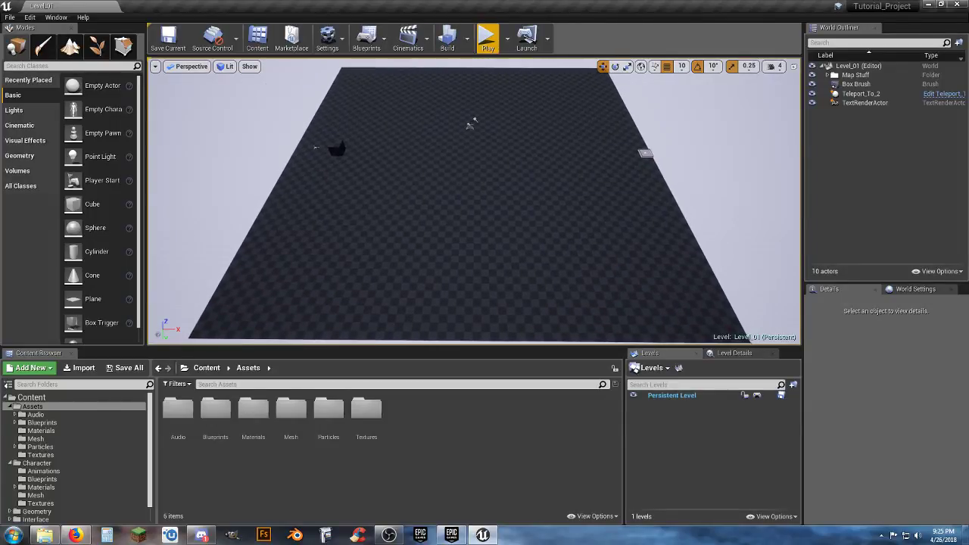
pyautogui.moveTo(455, 137); pyautogui.dragTo(486, 146, button='right')
pyautogui.press('w')
pyautogui.press('s')
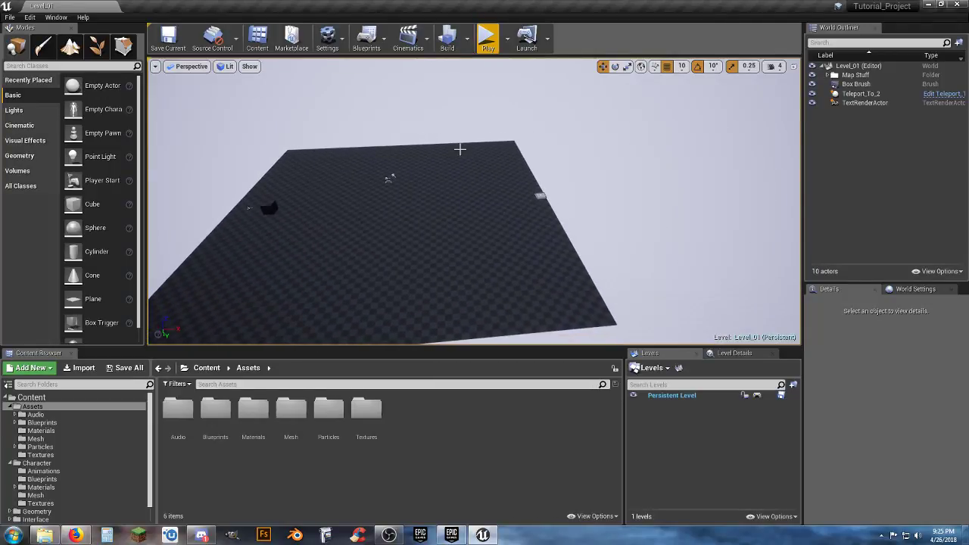
pyautogui.moveTo(475, 202); pyautogui.dragTo(338, 202, button='right')
pyautogui.moveTo(425, 205); pyautogui.dragTo(431, 225, button='right')
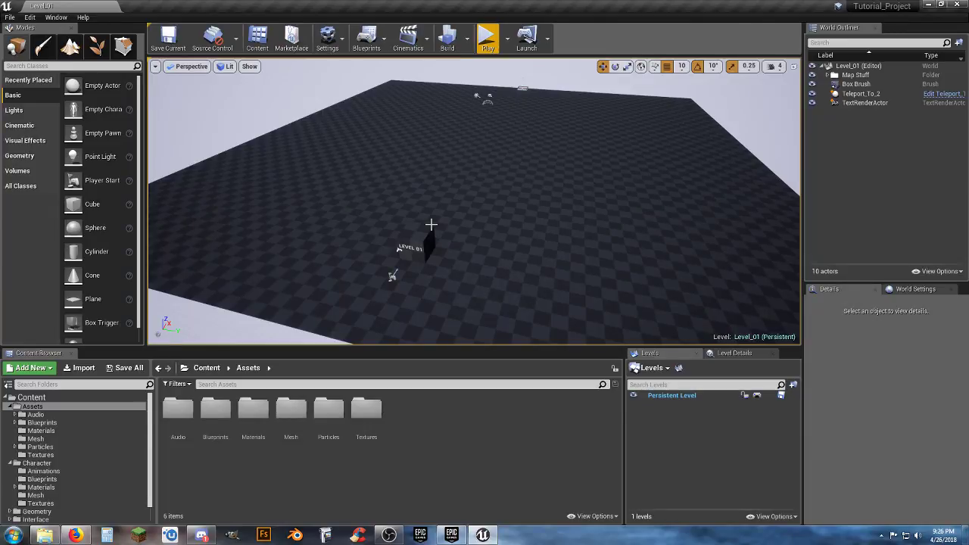
pyautogui.moveTo(455, 230)
pyautogui.mouseDown(button='right')
pyautogui.moveTo(364, 246)
pyautogui.moveTo(424, 250)
pyautogui.moveTo(458, 231)
pyautogui.mouseUp(button='right')
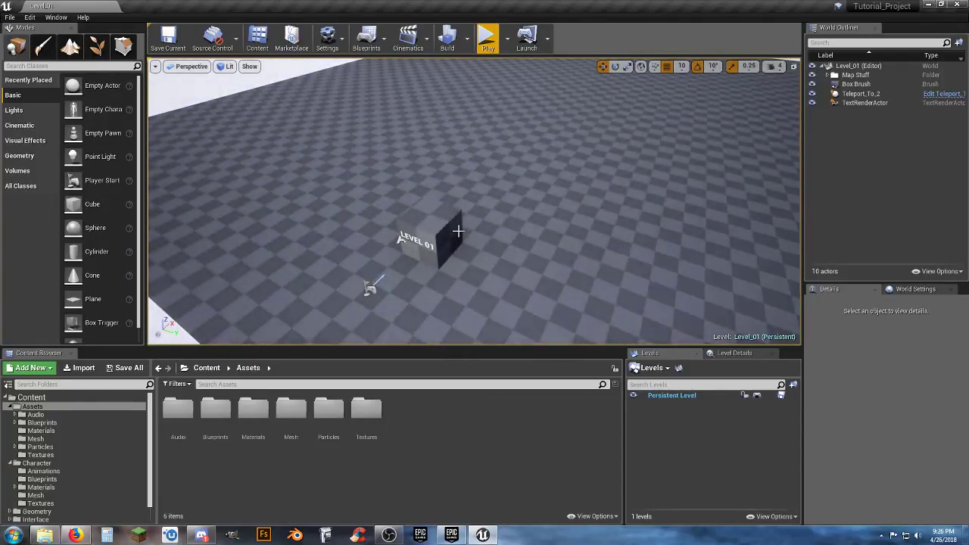
pyautogui.moveTo(515, 234)
pyautogui.mouseDown(button='right')
pyautogui.moveTo(514, 246)
pyautogui.moveTo(530, 219)
pyautogui.moveTo(509, 233)
pyautogui.moveTo(522, 227)
pyautogui.mouseUp(button='right')
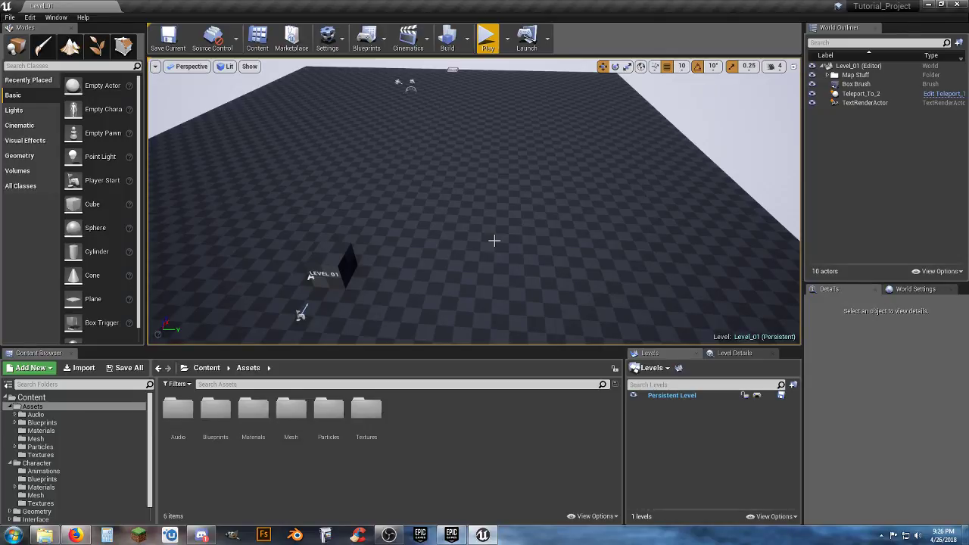
pyautogui.moveTo(423, 235); pyautogui.dragTo(397, 269, button='right')
pyautogui.press('w')
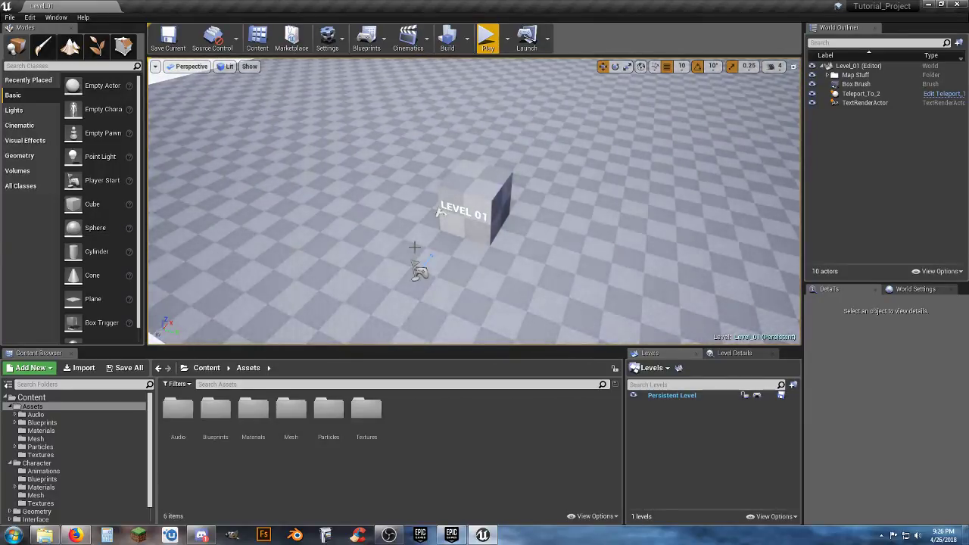
pyautogui.press('s')
pyautogui.moveTo(456, 252)
pyautogui.mouseDown(button='right')
pyautogui.moveTo(445, 256)
pyautogui.moveTo(486, 251)
pyautogui.moveTo(458, 253)
pyautogui.mouseUp(button='right')
pyautogui.press('a')
pyautogui.press('w')
pyautogui.press('s')
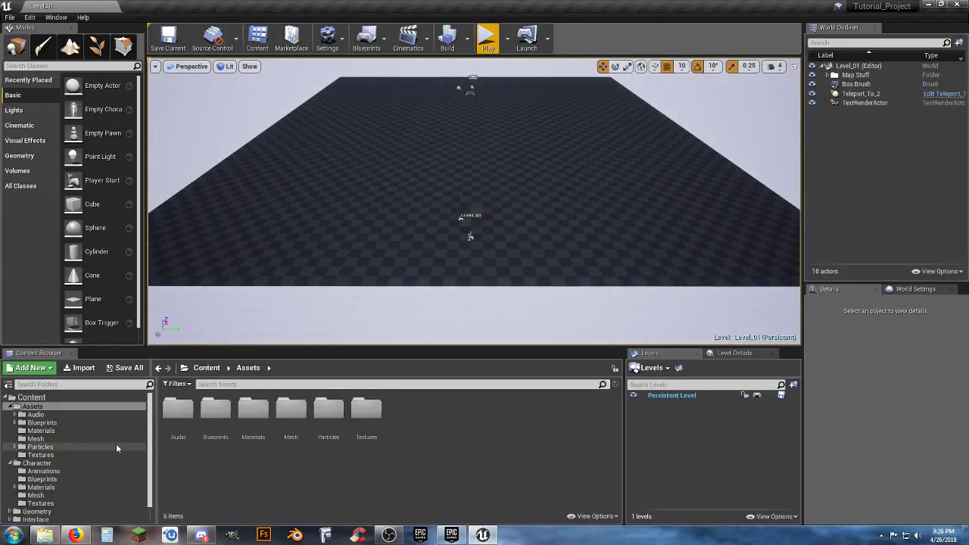
# Collapse the Character folder in the content folder tree, keeping the Assets subfolders expanded
pyautogui.scroll(-1, 109, 453)
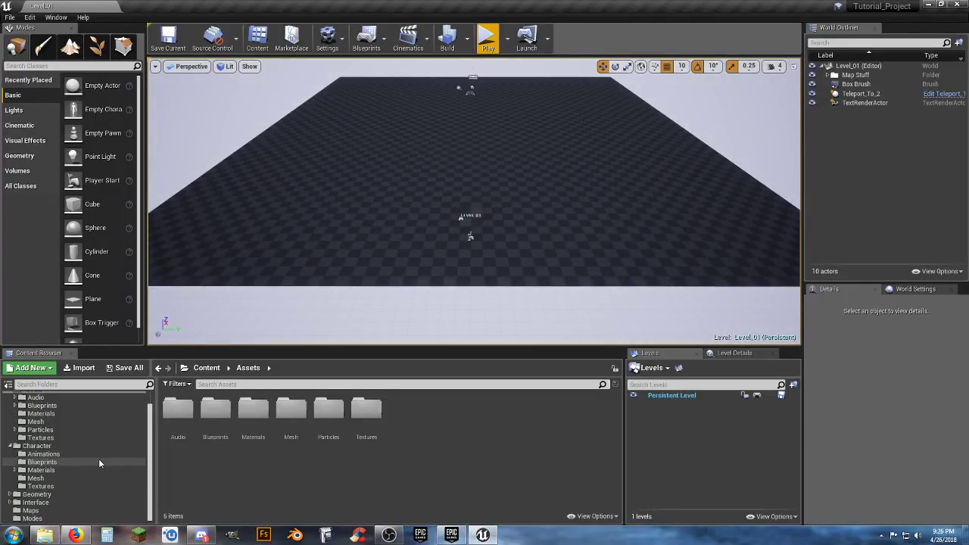
pyautogui.click(13, 447)
pyautogui.click(9, 408)
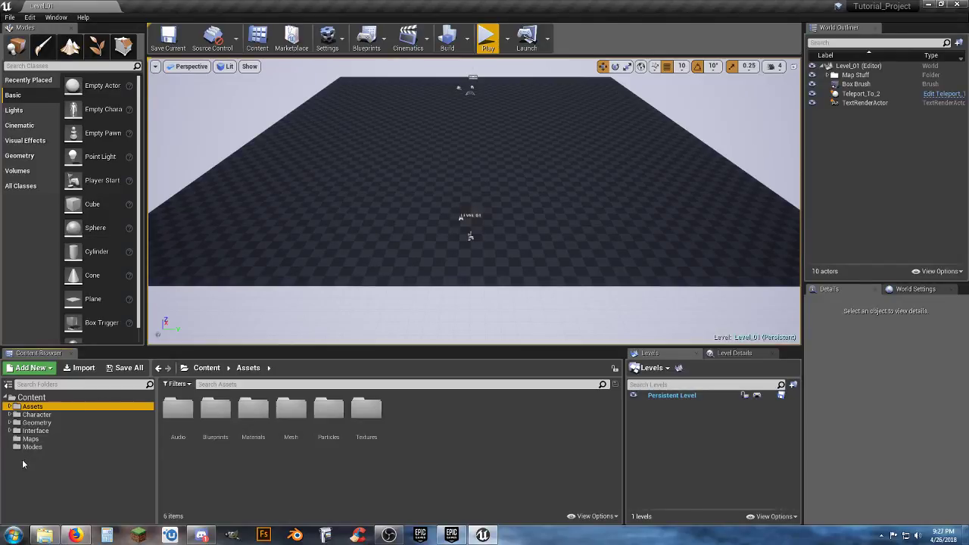
pyautogui.click(10, 409)
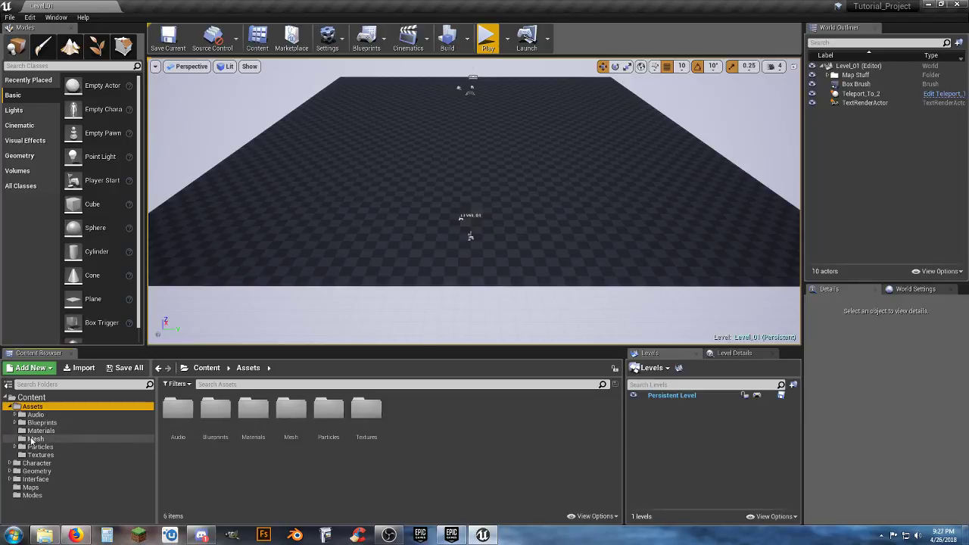
# Browse the Mesh, Blueprints, Materials and Geometry/Meshes folders for available building assets, ending on the Assets Mesh folder
pyautogui.click(36, 439)
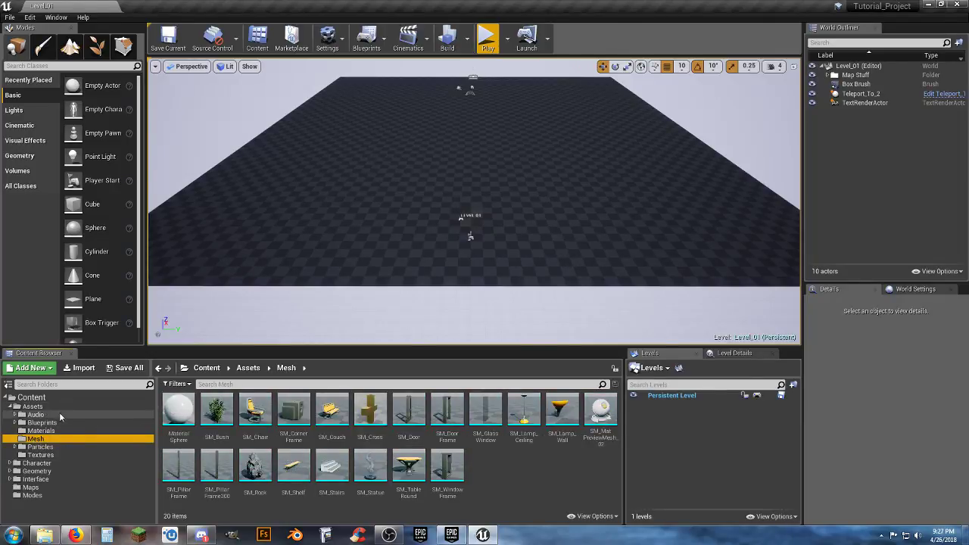
pyautogui.click(42, 423)
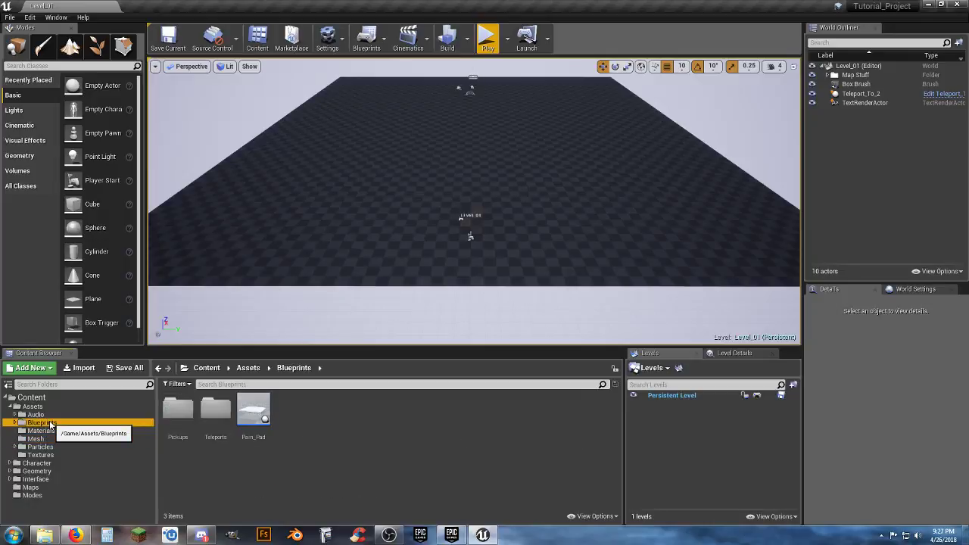
pyautogui.click(41, 431)
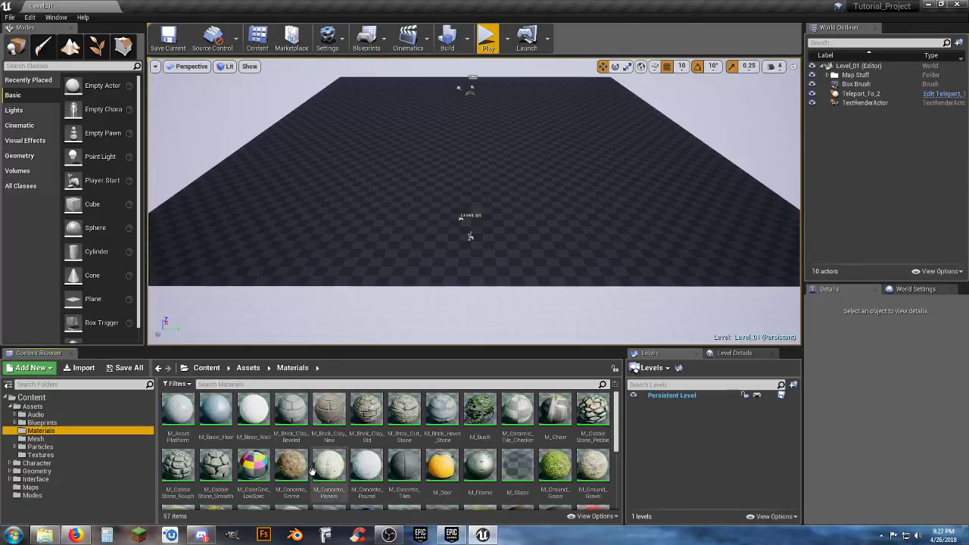
pyautogui.click(83, 439)
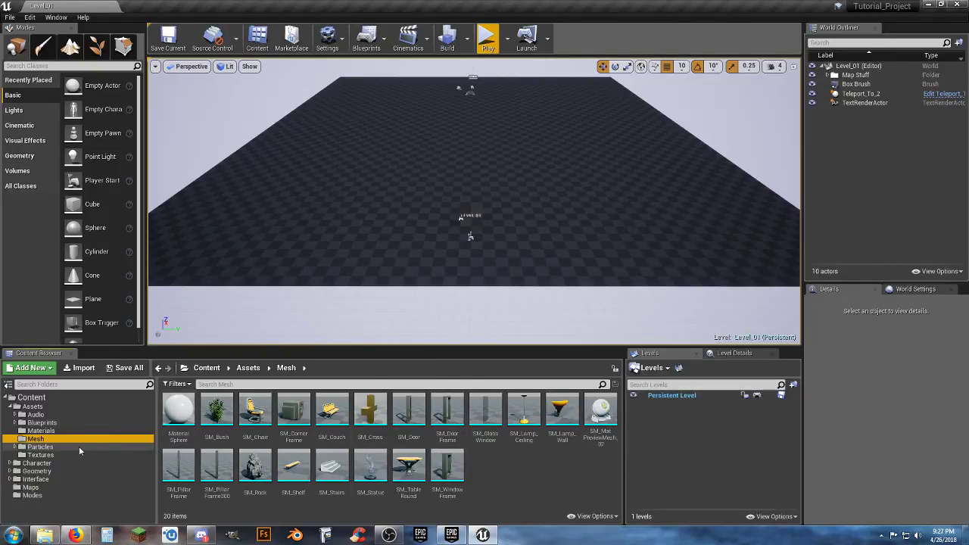
pyautogui.click(36, 471)
pyautogui.click(10, 471)
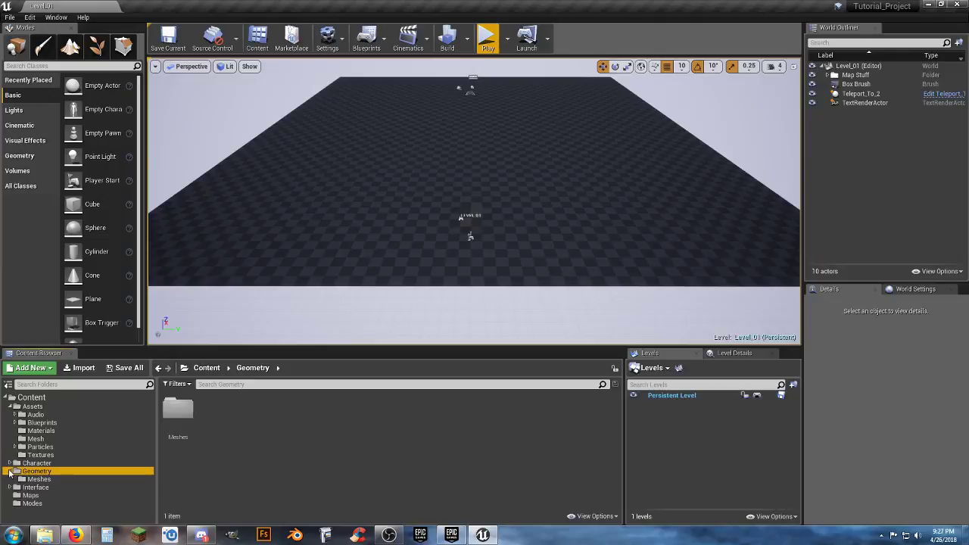
pyautogui.click(34, 480)
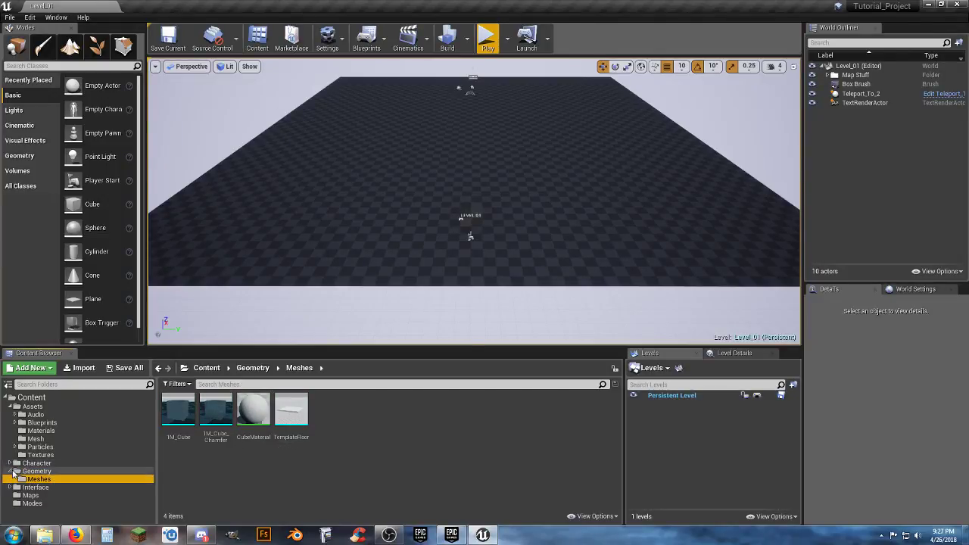
pyautogui.click(11, 471)
pyautogui.click(36, 438)
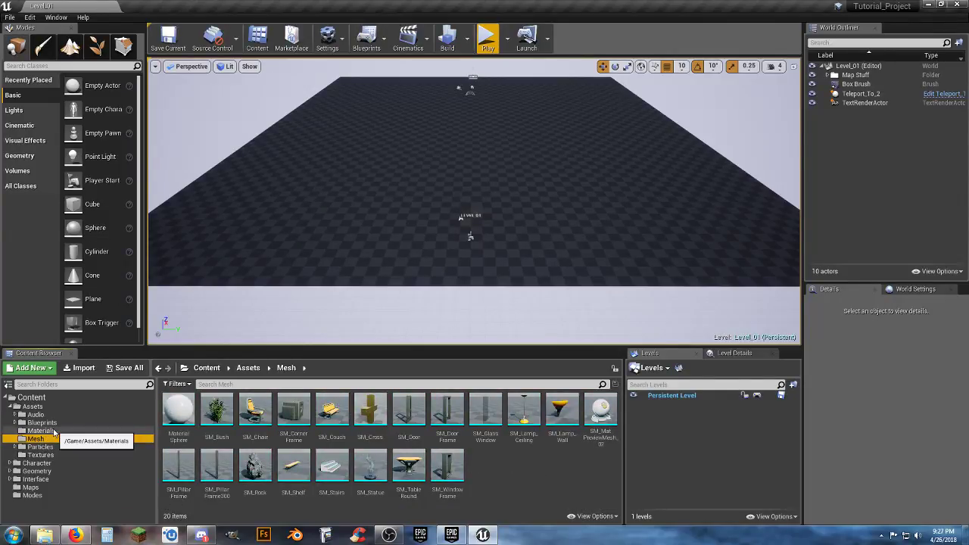
# Survey the floor's extents from the starting area across to the teleport pad at the far edge
pyautogui.moveTo(435, 443)
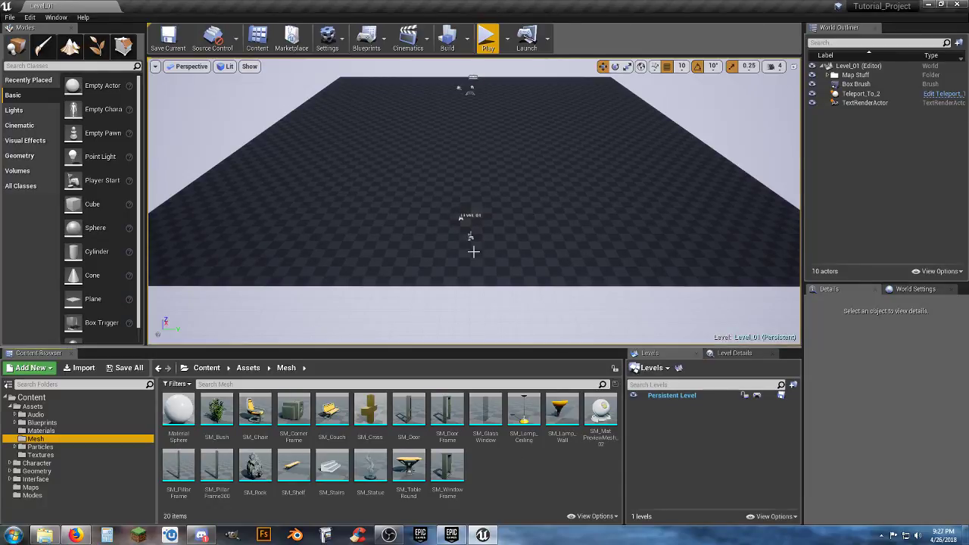
pyautogui.moveTo(491, 244); pyautogui.dragTo(431, 258, button='right')
pyautogui.press('d')
pyautogui.press('w')
pyautogui.press('s')
pyautogui.moveTo(531, 227); pyautogui.dragTo(526, 219, button='right')
pyautogui.moveTo(547, 277); pyautogui.dragTo(547, 318, button='right')
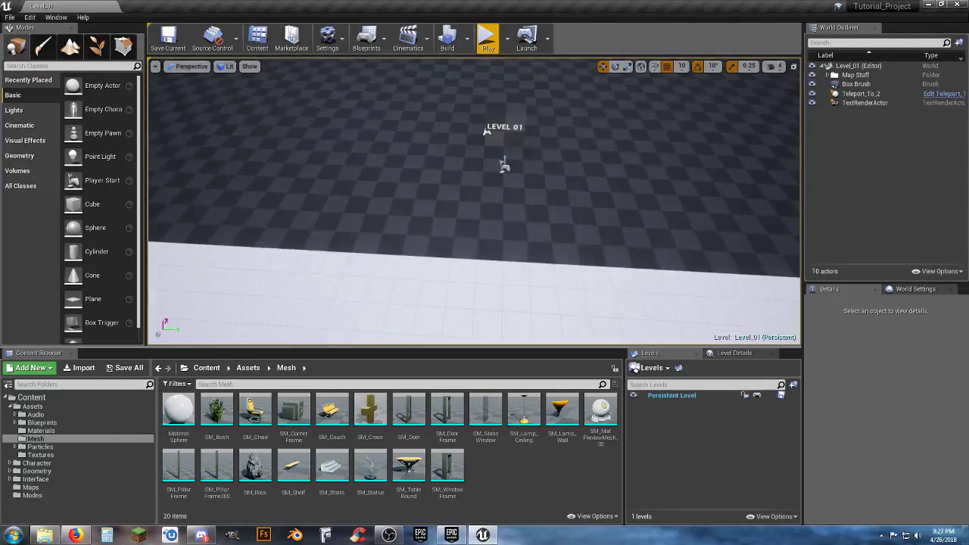
pyautogui.moveTo(524, 238); pyautogui.dragTo(549, 95, button='right')
pyautogui.press('w')
pyautogui.moveTo(492, 191)
pyautogui.mouseDown(button='right')
pyautogui.moveTo(492, 220)
pyautogui.moveTo(470, 231)
pyautogui.moveTo(470, 216)
pyautogui.moveTo(431, 227)
pyautogui.moveTo(491, 225)
pyautogui.mouseUp(button='right')
pyautogui.press('s')
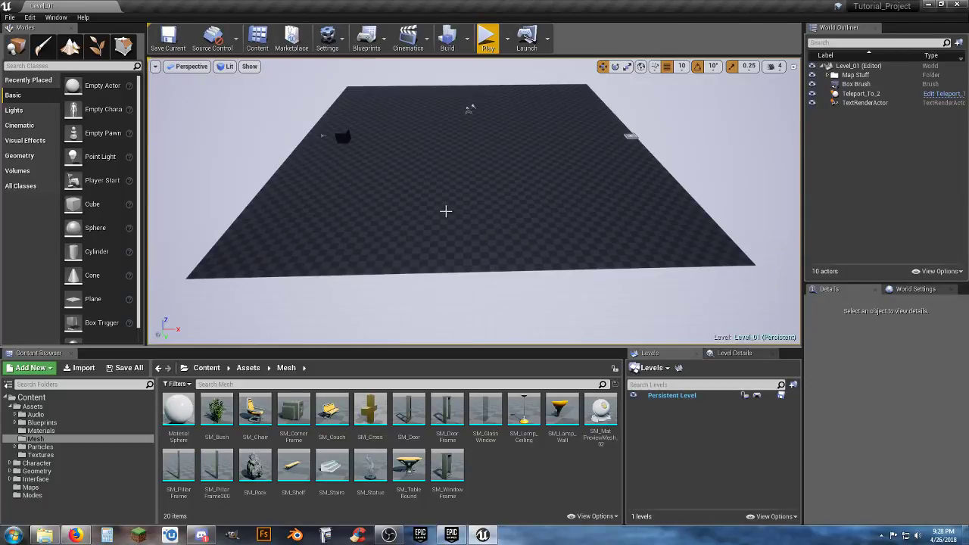
pyautogui.press('w')
pyautogui.moveTo(442, 212); pyautogui.dragTo(515, 212, button='right')
pyautogui.moveTo(424, 226); pyautogui.dragTo(443, 212, button='right')
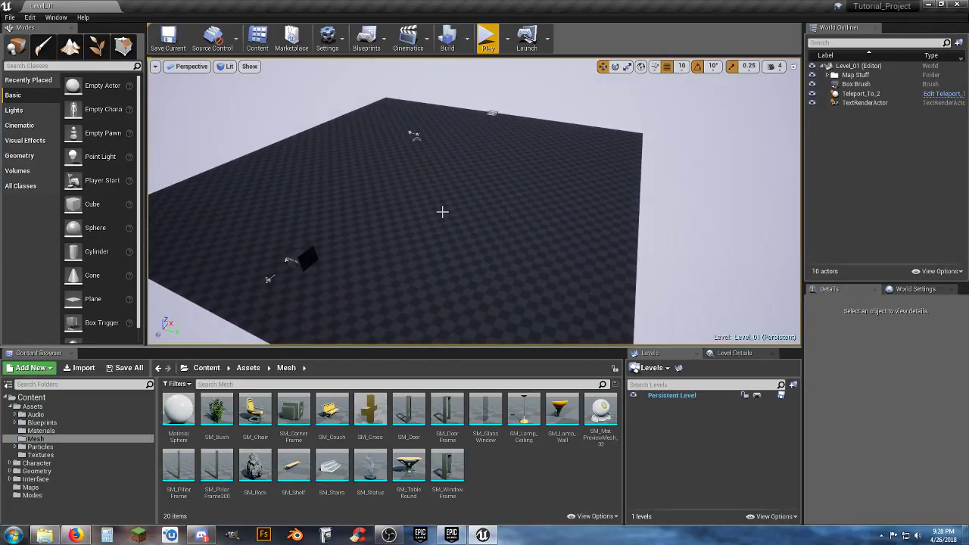
pyautogui.moveTo(429, 224)
pyautogui.mouseDown(button='right')
pyautogui.moveTo(440, 219)
pyautogui.moveTo(429, 223)
pyautogui.mouseUp(button='right')
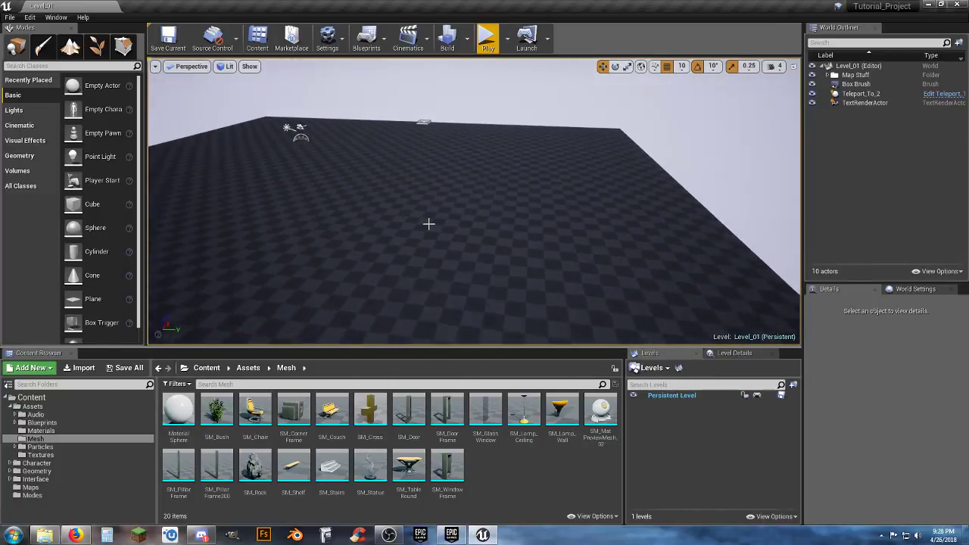
pyautogui.moveTo(432, 152); pyautogui.dragTo(392, 199, button='right')
# Select the Teleport_To_2 pad and inspect the empty floor edge near it
pyautogui.click(427, 298)
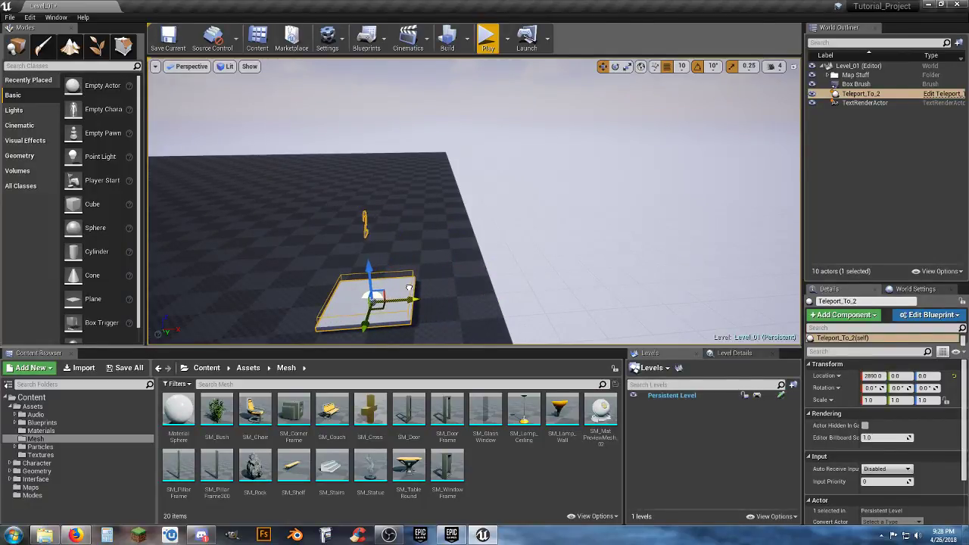
pyautogui.moveTo(430, 289); pyautogui.dragTo(473, 296, button='right')
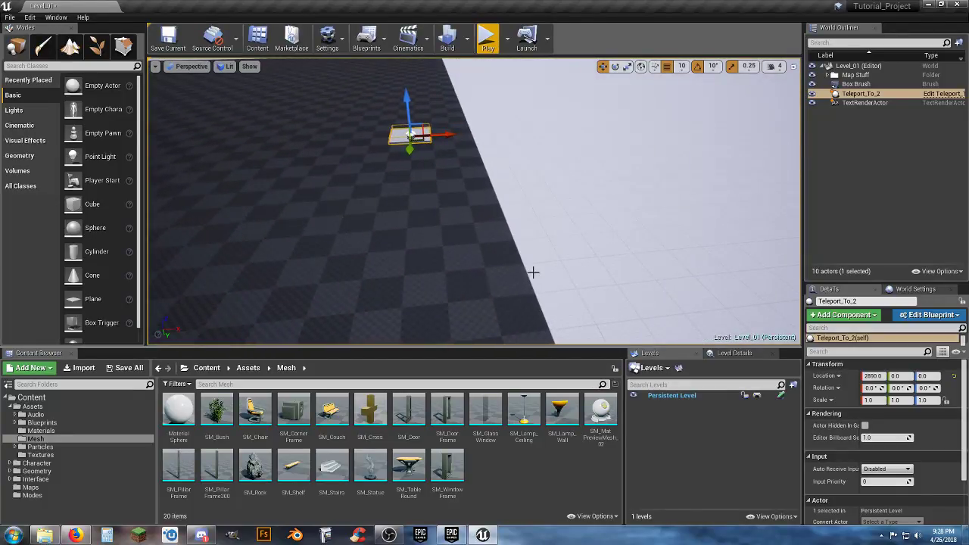
pyautogui.moveTo(533, 272)
pyautogui.mouseDown(button='right')
pyautogui.moveTo(447, 280)
pyautogui.moveTo(628, 268)
pyautogui.moveTo(521, 276)
pyautogui.mouseUp(button='right')
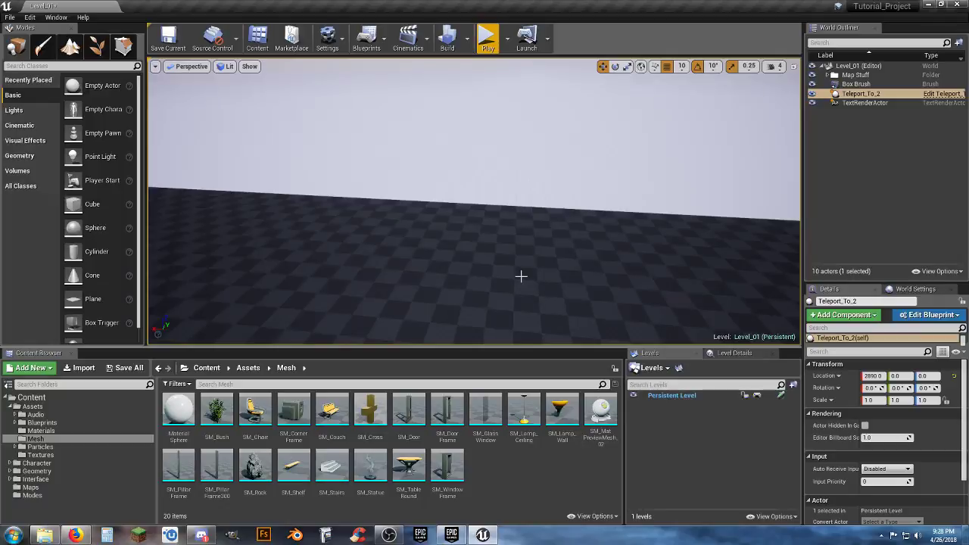
pyautogui.moveTo(521, 276); pyautogui.dragTo(545, 267, button='right')
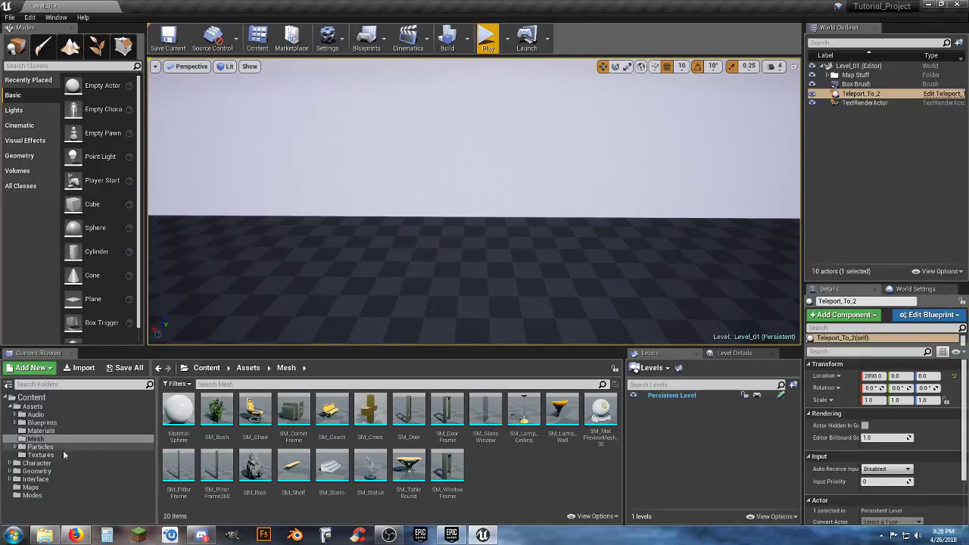
# Place an additive box brush with the M_Brick_Clay_New material on the floor near its edge
pyautogui.click(47, 431)
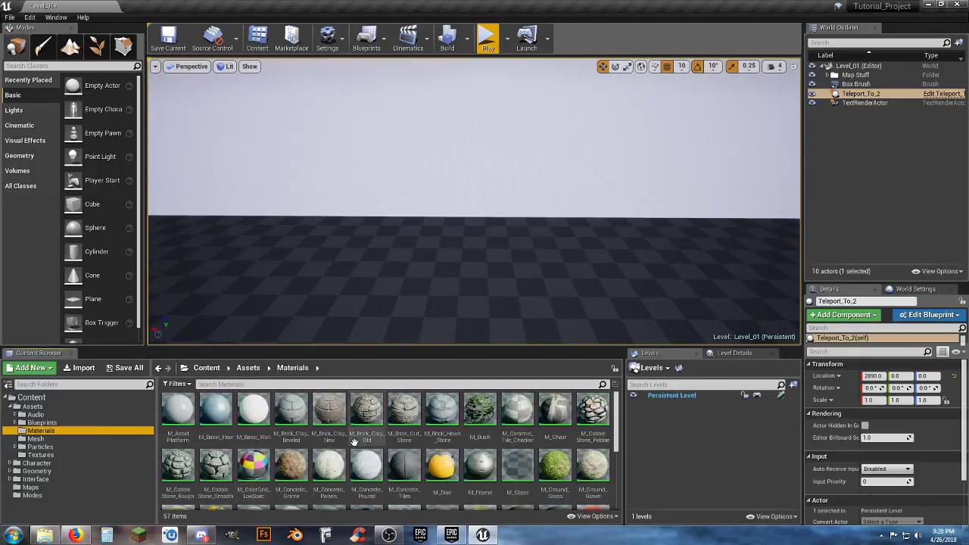
pyautogui.click(329, 413)
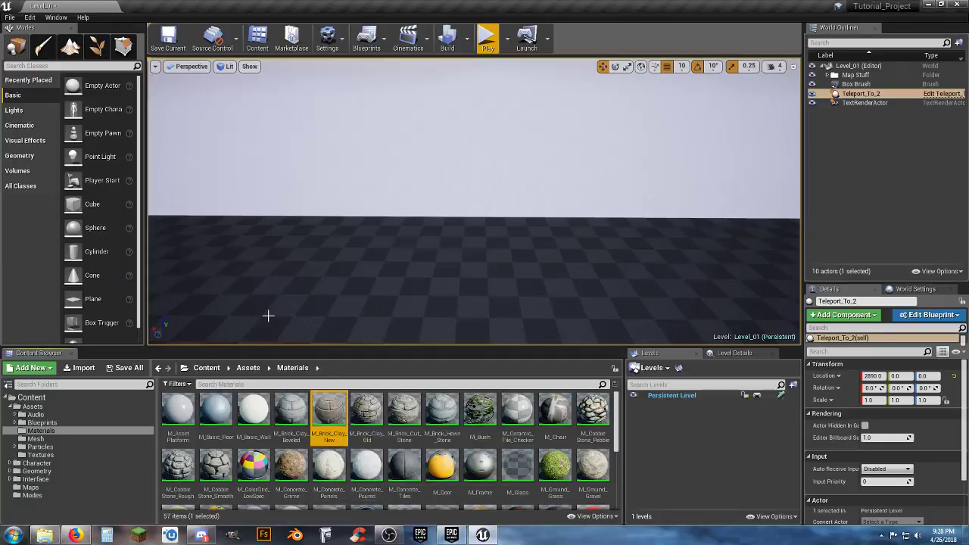
pyautogui.click(32, 159)
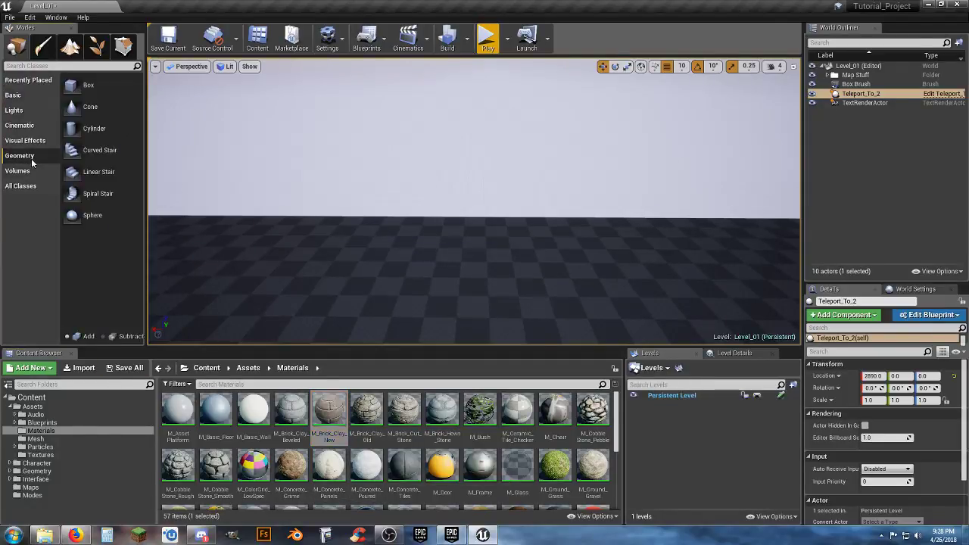
pyautogui.moveTo(84, 86)
pyautogui.mouseDown()
pyautogui.moveTo(400, 199)
pyautogui.moveTo(439, 231)
pyautogui.moveTo(448, 258)
pyautogui.mouseUp()
pyautogui.scroll(5, 447, 257)
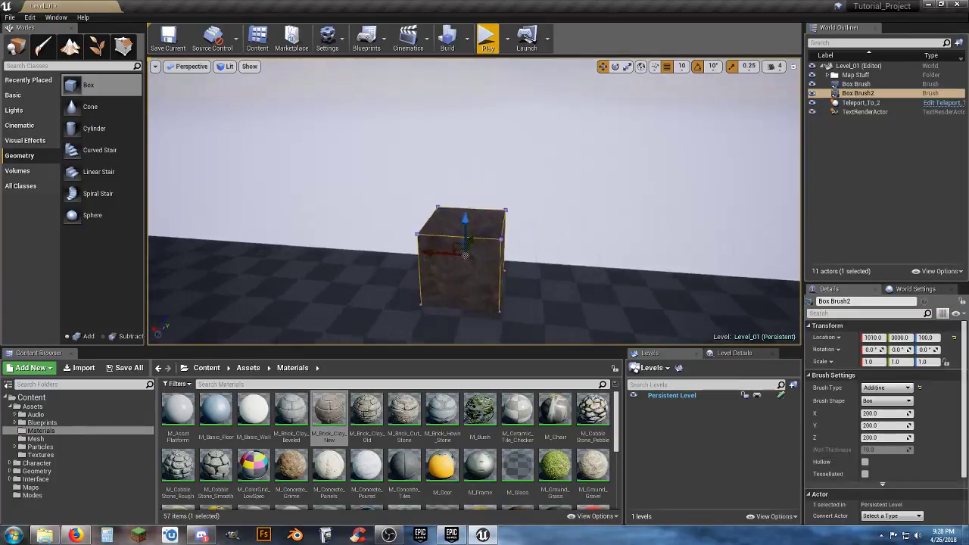
# Move the new brick box brush along Y to 3100 so it straddles the floor's edge
pyautogui.moveTo(447, 258); pyautogui.dragTo(433, 249, button='right')
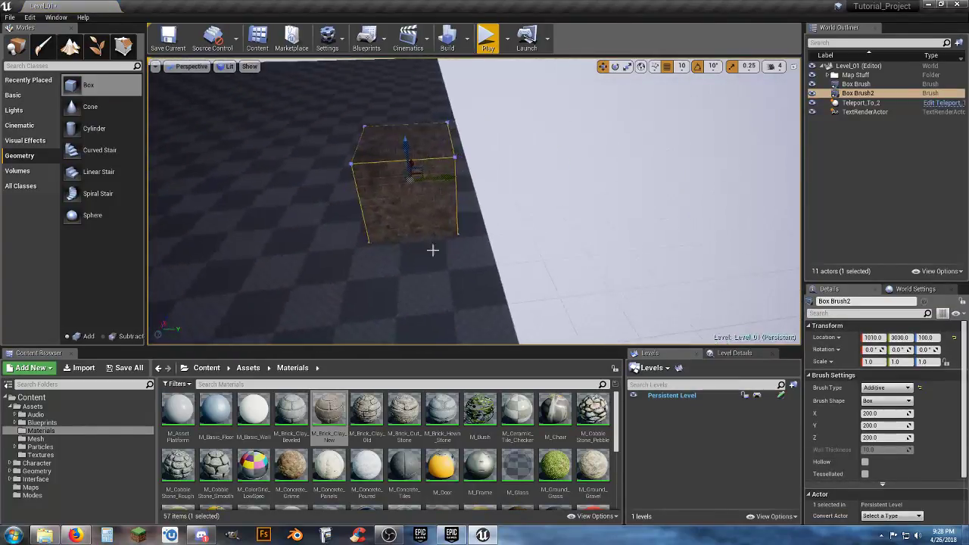
pyautogui.moveTo(448, 178); pyautogui.dragTo(475, 178)
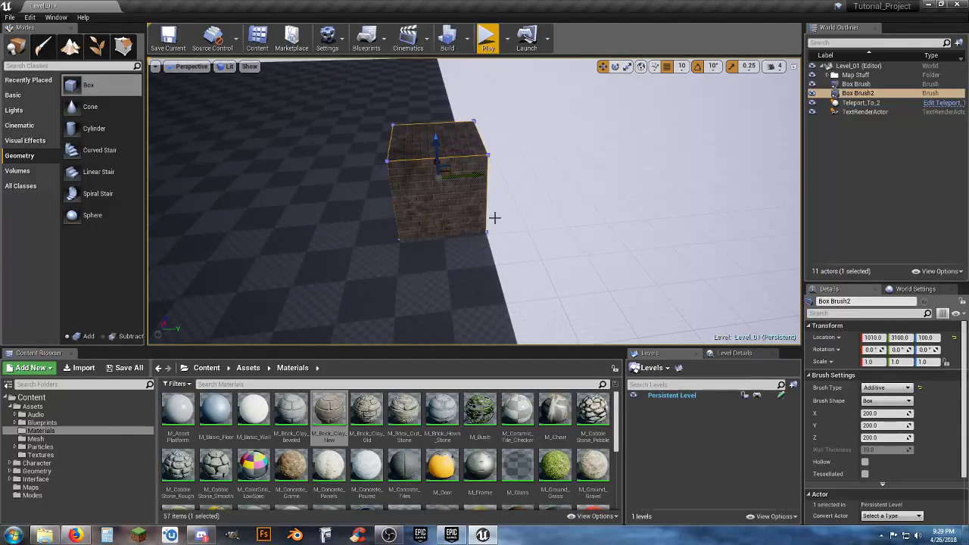
# Inspect the brick box brush at the floor's edge from the front and sides
pyautogui.moveTo(475, 220); pyautogui.dragTo(501, 221, button='right')
pyautogui.press('a')
pyautogui.moveTo(282, 132); pyautogui.dragTo(307, 130, button='right')
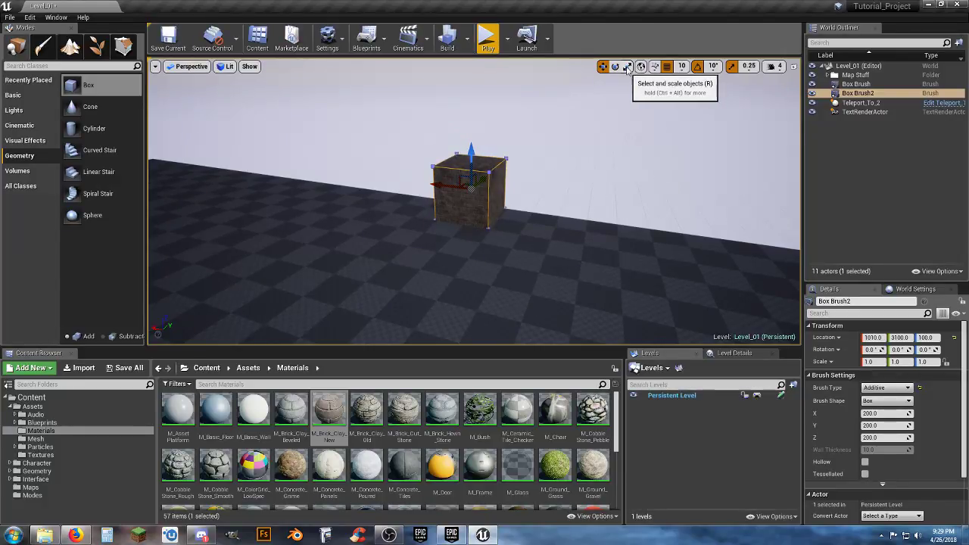
pyautogui.press('w')
pyautogui.moveTo(547, 140); pyautogui.dragTo(584, 140, button='right')
pyautogui.press('a')
pyautogui.moveTo(582, 206); pyautogui.dragTo(582, 206, button='right')
pyautogui.press('d')
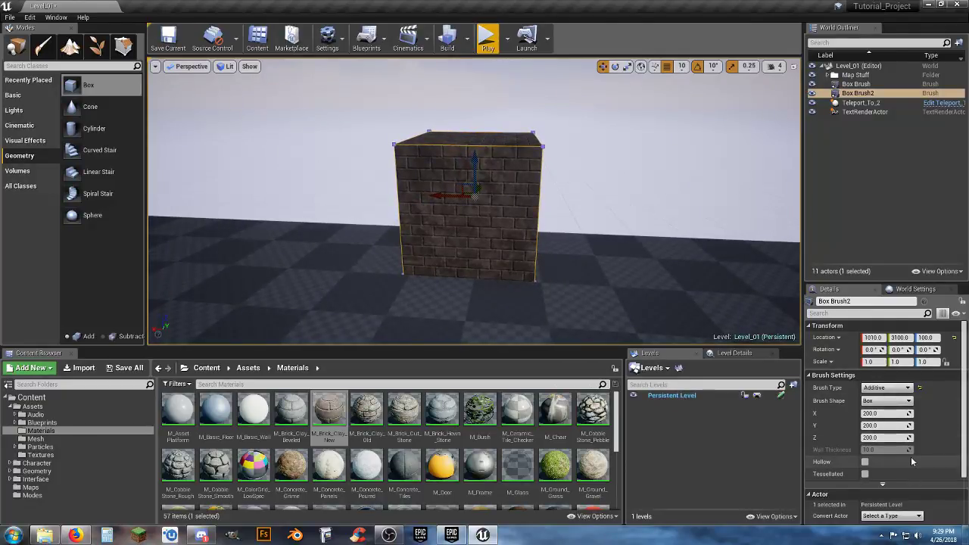
pyautogui.press('d')
pyautogui.moveTo(677, 288); pyautogui.dragTo(598, 288, button='right')
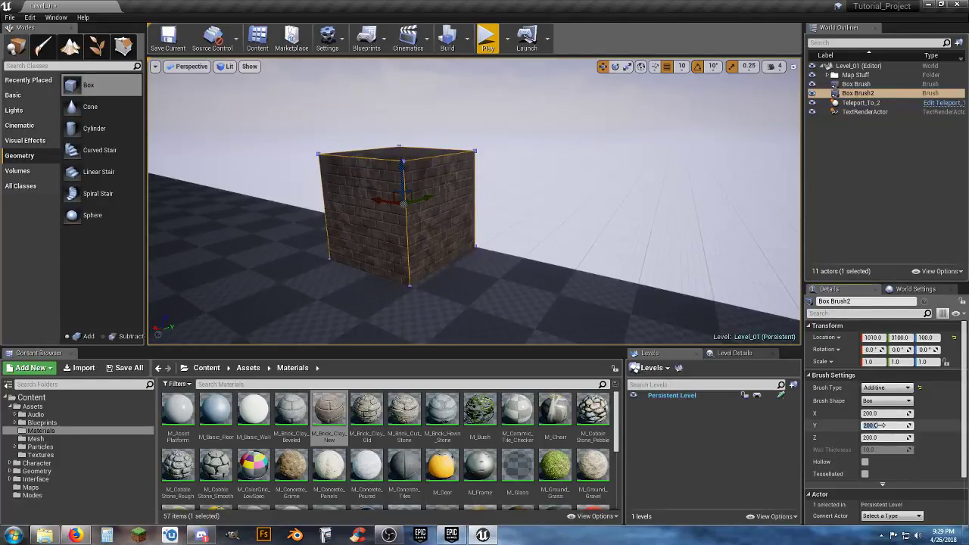
# Thin the brick box brush to a Y size of 100 and move it along Y to 3150, flush with the floor's edge
pyautogui.write('00')
pyautogui.press('Tab')
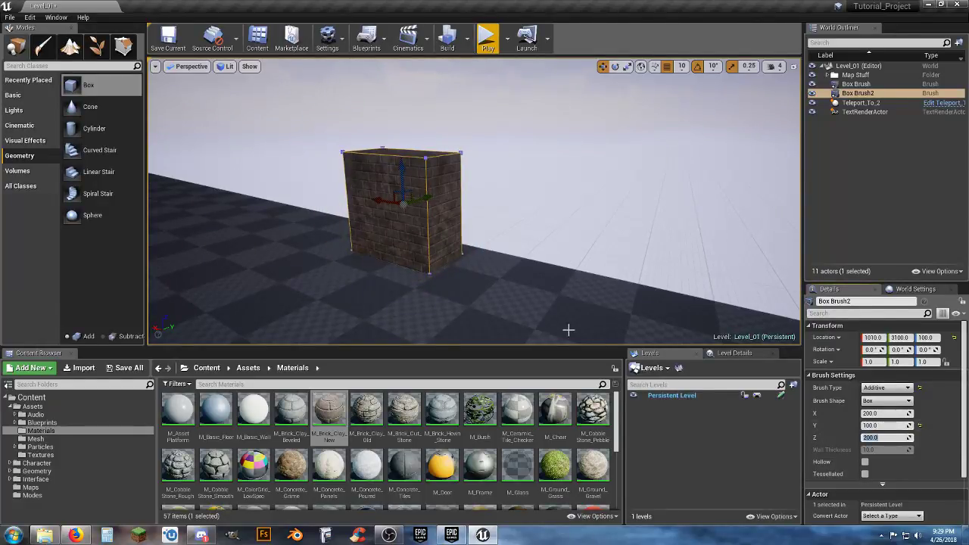
pyautogui.moveTo(531, 293); pyautogui.dragTo(473, 302, button='right')
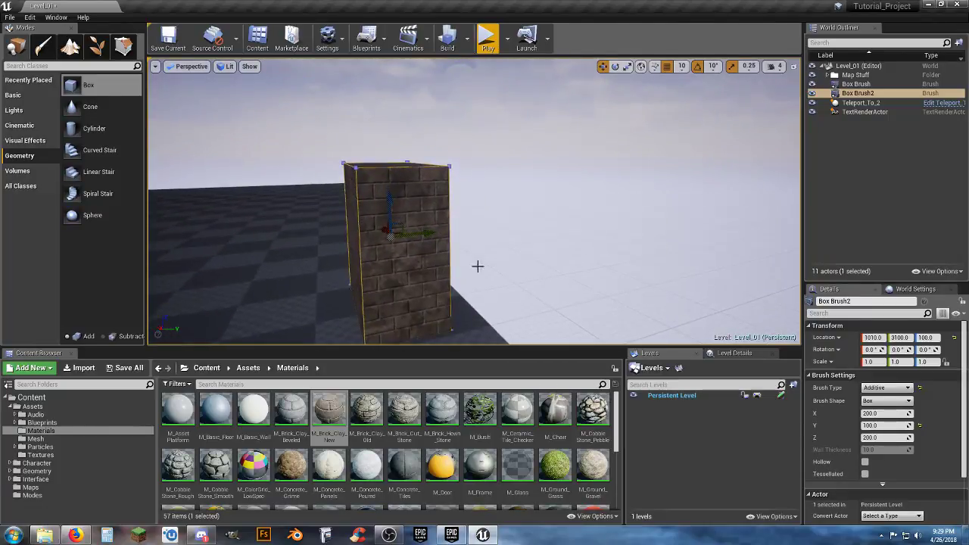
pyautogui.moveTo(478, 266); pyautogui.dragTo(504, 237, button='right')
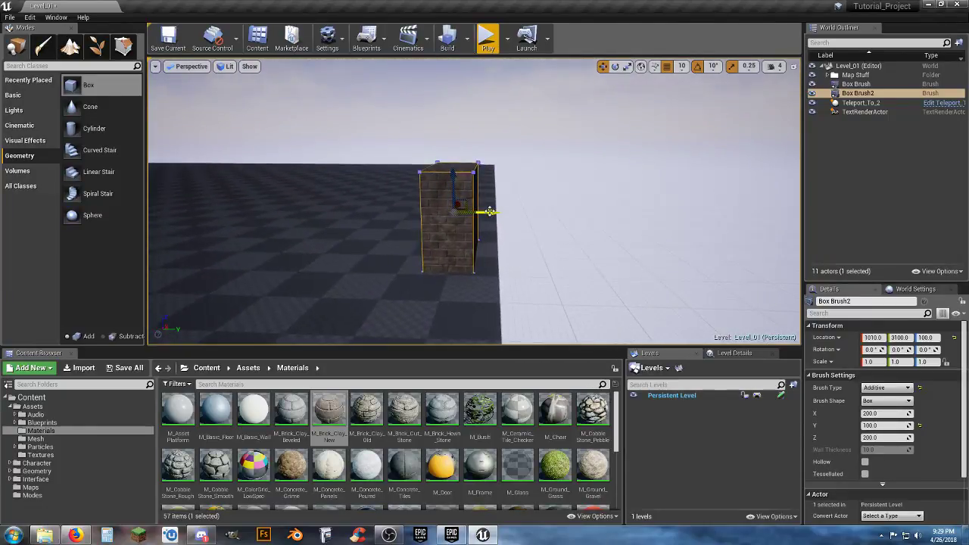
pyautogui.moveTo(490, 211); pyautogui.dragTo(511, 210)
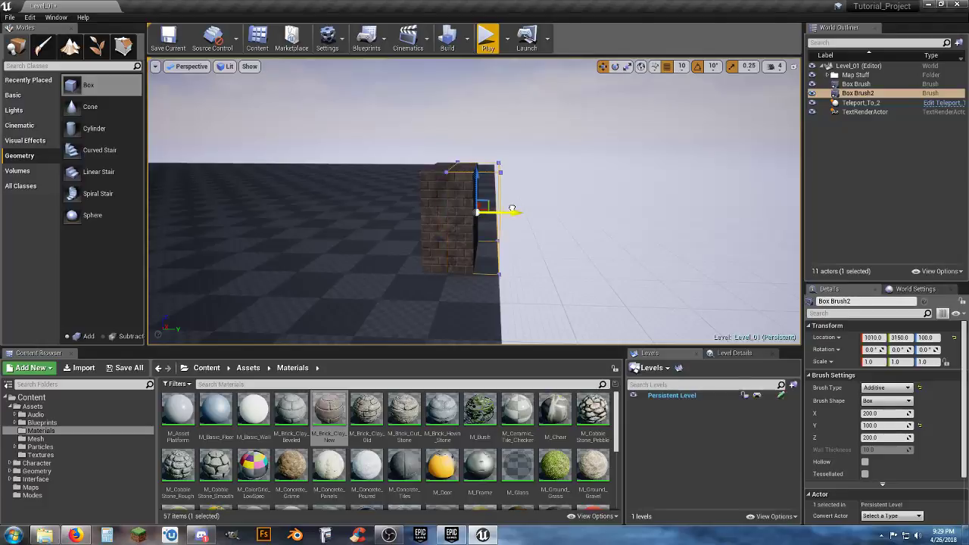
# Set the brick box brush's X location to 0 to center it along the floor's edge
pyautogui.moveTo(512, 208)
pyautogui.mouseDown(button='right')
pyautogui.moveTo(644, 212)
pyautogui.moveTo(521, 223)
pyautogui.moveTo(584, 269)
pyautogui.mouseUp(button='right')
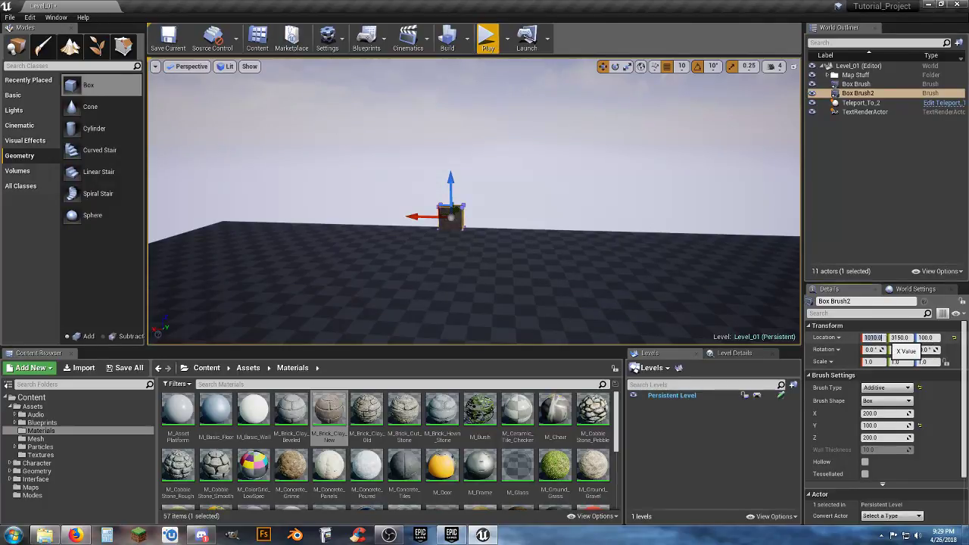
pyautogui.write('0')
pyautogui.press('Tab')
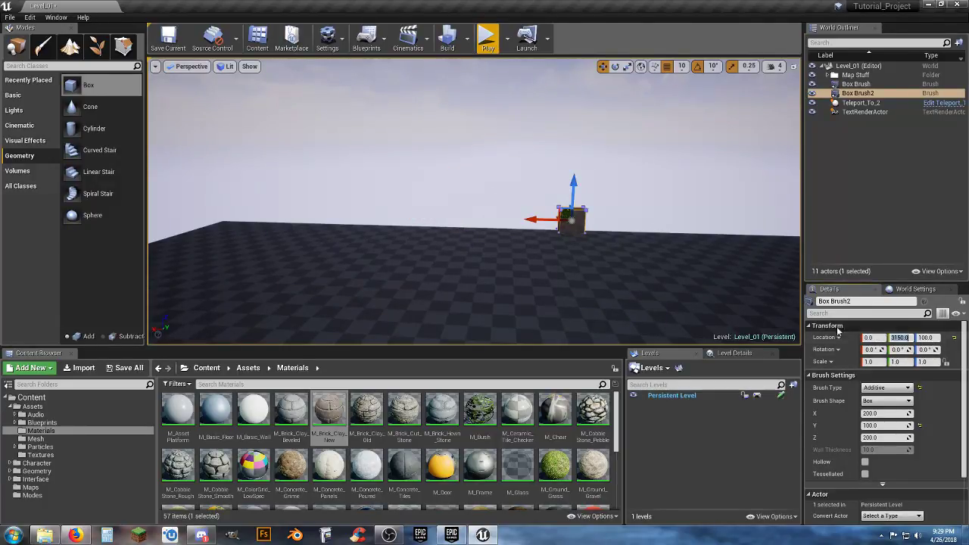
pyautogui.moveTo(731, 280)
pyautogui.mouseDown(button='right')
pyautogui.moveTo(787, 280)
pyautogui.moveTo(712, 277)
pyautogui.moveTo(788, 277)
pyautogui.moveTo(727, 278)
pyautogui.mouseUp(button='right')
pyautogui.press('w')
pyautogui.press('w')
pyautogui.moveTo(526, 244); pyautogui.dragTo(653, 283, button='right')
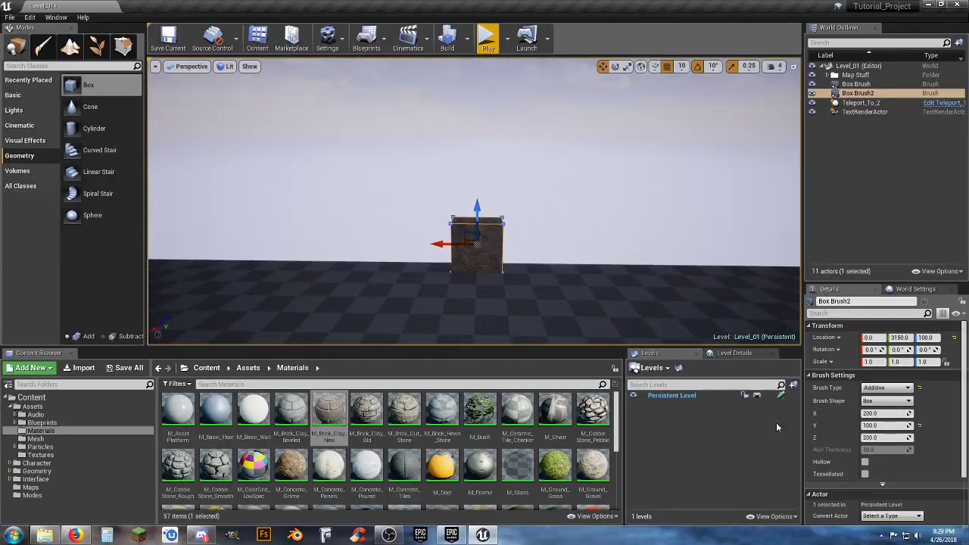
# Lengthen the brick box brush to an X size of 2000 along the floor's edge
pyautogui.click(872, 414)
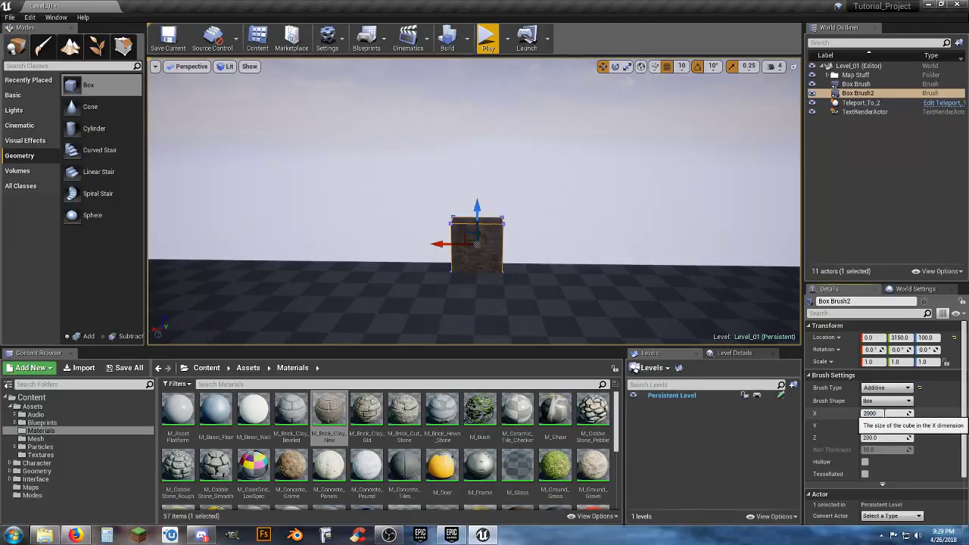
pyautogui.press('Tab')
pyautogui.press('s')
pyautogui.moveTo(662, 318); pyautogui.dragTo(640, 332, button='right')
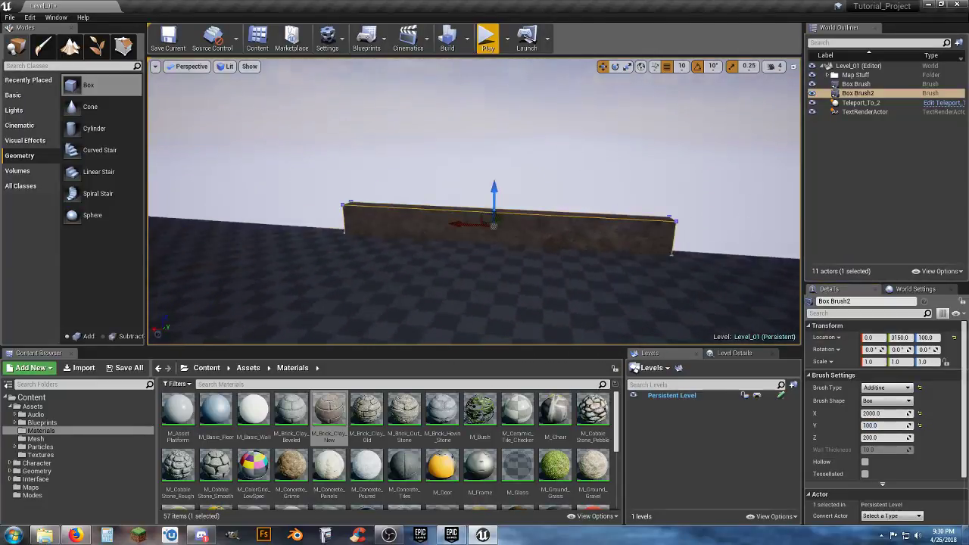
# Try X sizes of 500 and 5000 for the brick wall against the length of the floor's edge
pyautogui.click(875, 413)
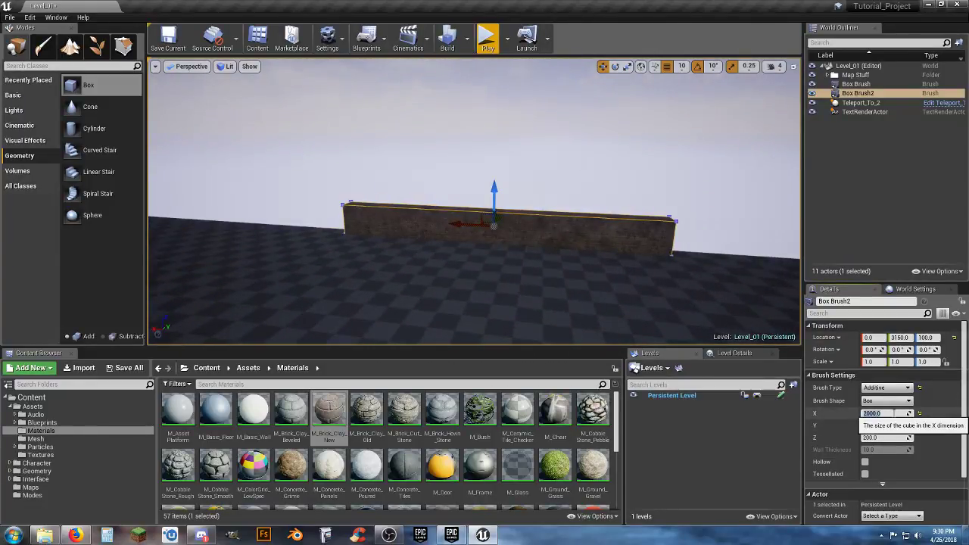
pyautogui.write('500')
pyautogui.press('Return')
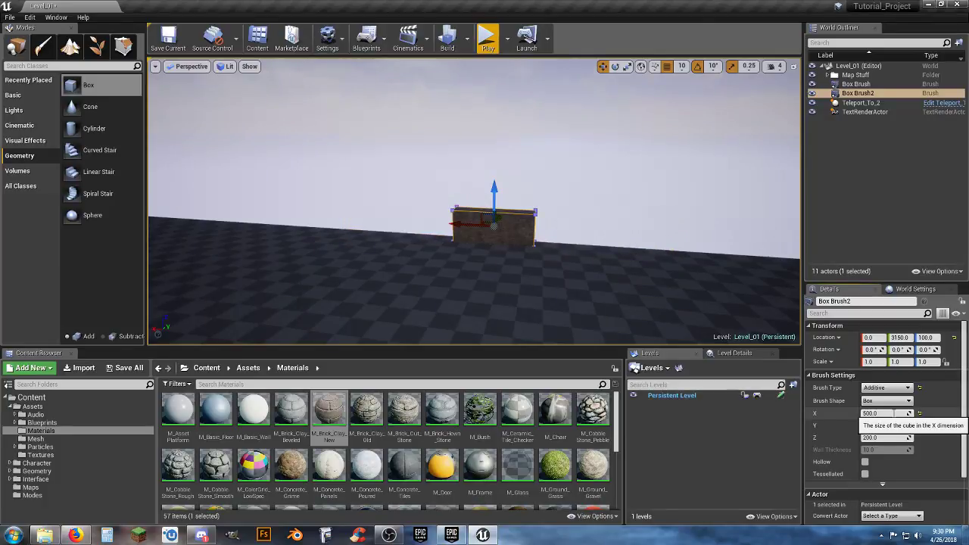
pyautogui.click(900, 413)
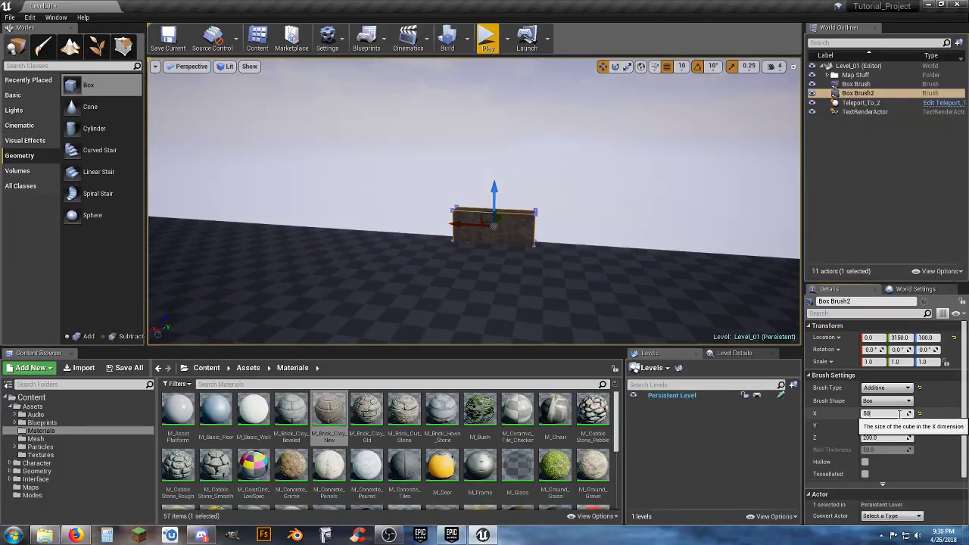
pyautogui.press('Return')
pyautogui.moveTo(682, 337); pyautogui.dragTo(727, 337, button='right')
pyautogui.press('s')
pyautogui.moveTo(596, 285)
pyautogui.mouseDown(button='right')
pyautogui.moveTo(534, 285)
pyautogui.moveTo(595, 286)
pyautogui.mouseUp(button='right')
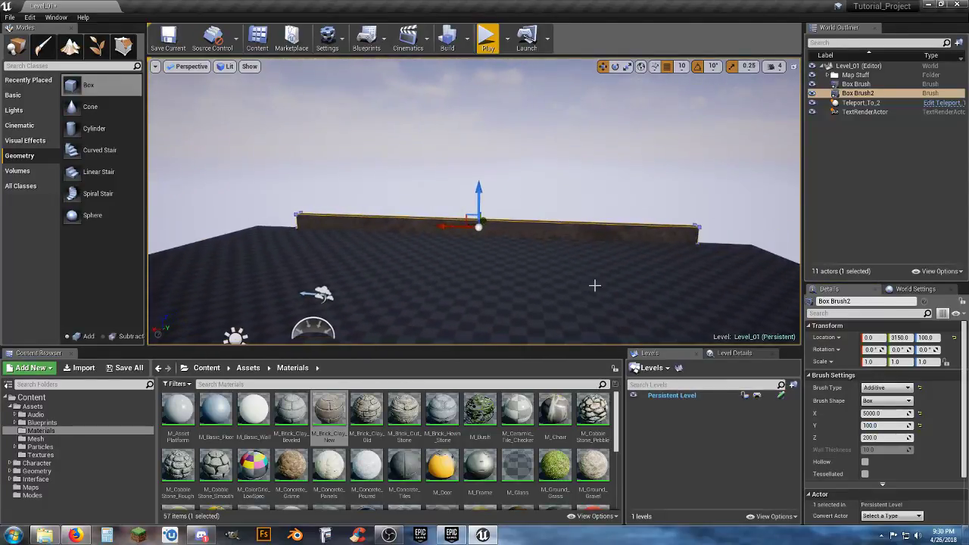
# Try X sizes of 7000 and 6500 for the brick wall to span the whole floor edge
pyautogui.click(882, 413)
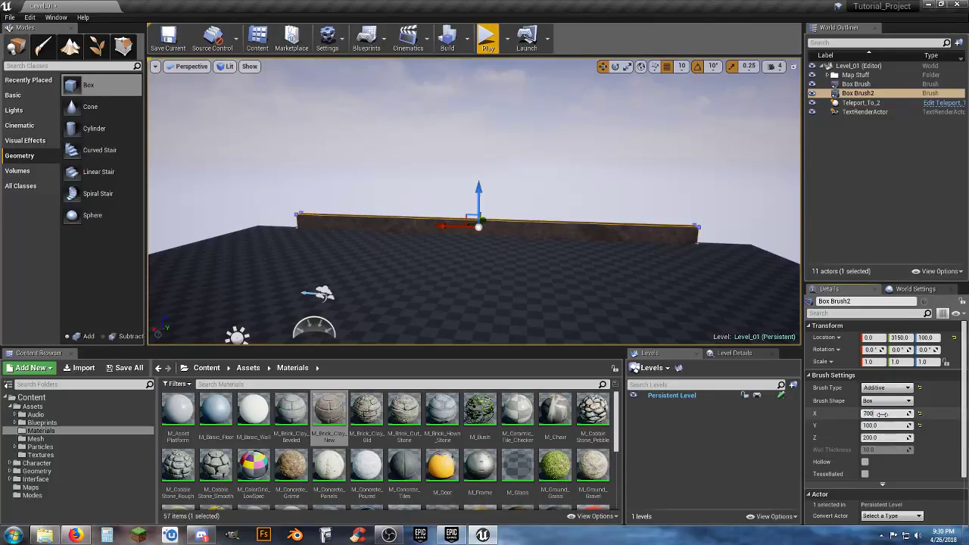
pyautogui.press('Tab')
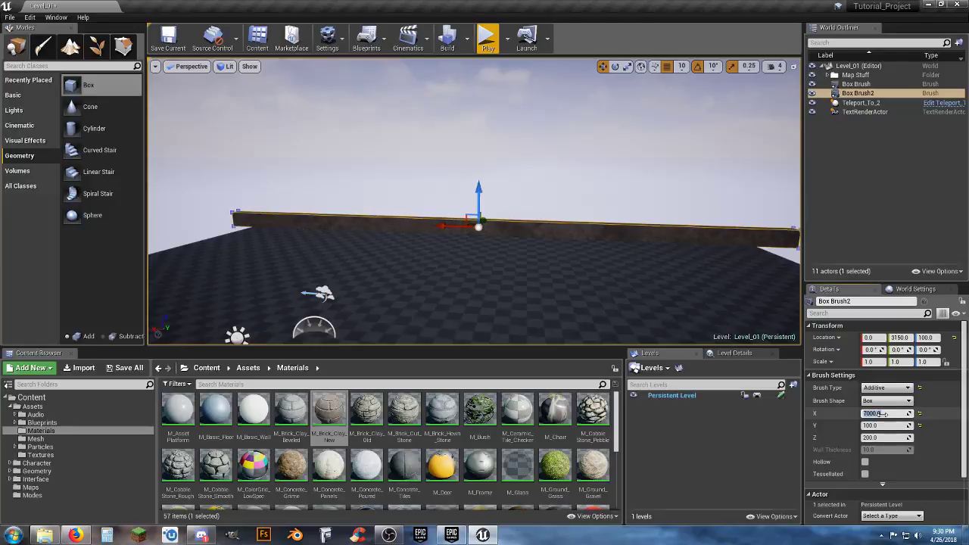
pyautogui.click(883, 414)
pyautogui.write('6500')
pyautogui.press('Tab')
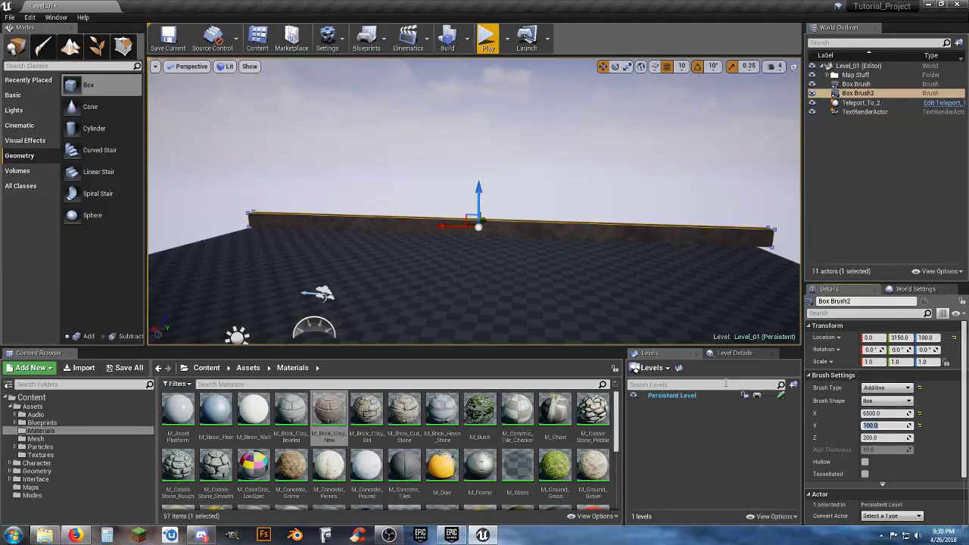
# Shift the brick wall along X to 20 to balance its overhang at the floor's corners
pyautogui.press('w')
pyautogui.moveTo(574, 267); pyautogui.dragTo(555, 237, button='right')
pyautogui.press('w')
pyautogui.press('a')
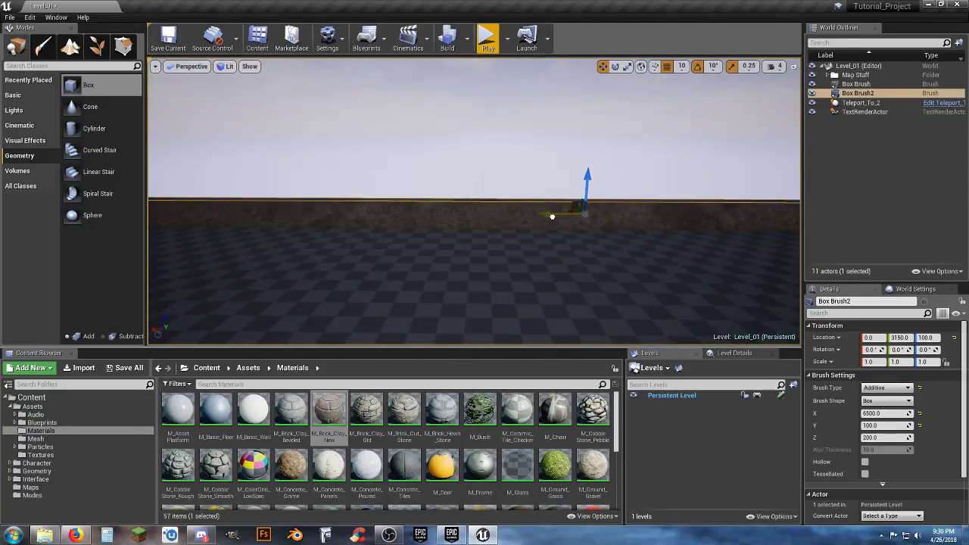
# Set the brick wall's X size to 6200 to bring its ends closer to the floor's corners
pyautogui.press('s')
pyautogui.moveTo(550, 246)
pyautogui.mouseDown(button='right')
pyautogui.moveTo(585, 245)
pyautogui.moveTo(569, 245)
pyautogui.mouseUp(button='right')
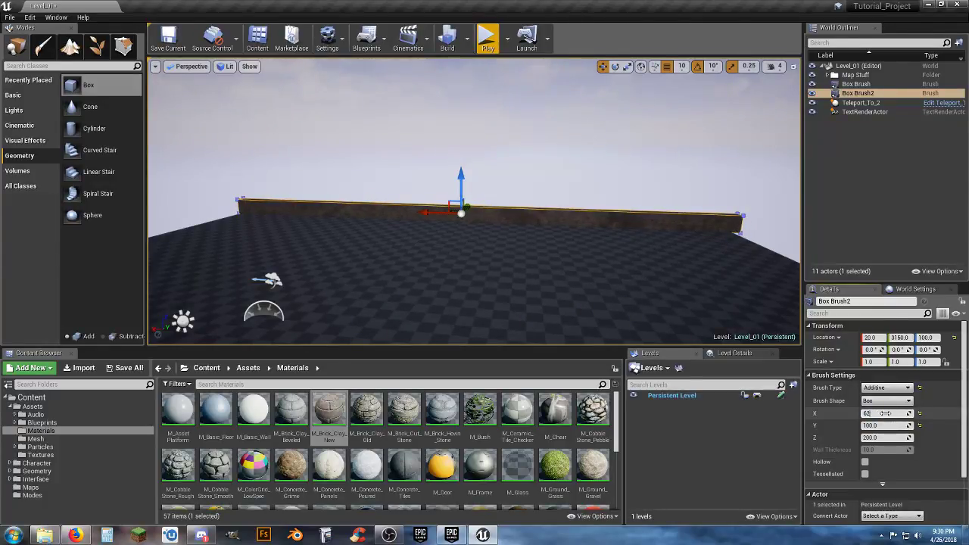
pyautogui.write('00')
pyautogui.press('Tab')
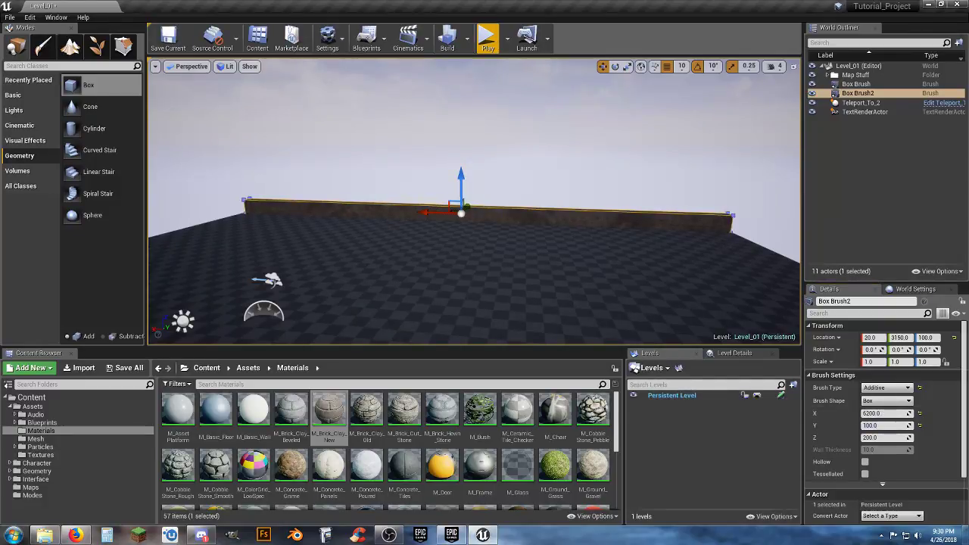
# Set the brick wall's X location back to 0 and check both ends against the floor's corners
pyautogui.press('w')
pyautogui.moveTo(515, 250); pyautogui.dragTo(569, 325, button='right')
pyautogui.press('s')
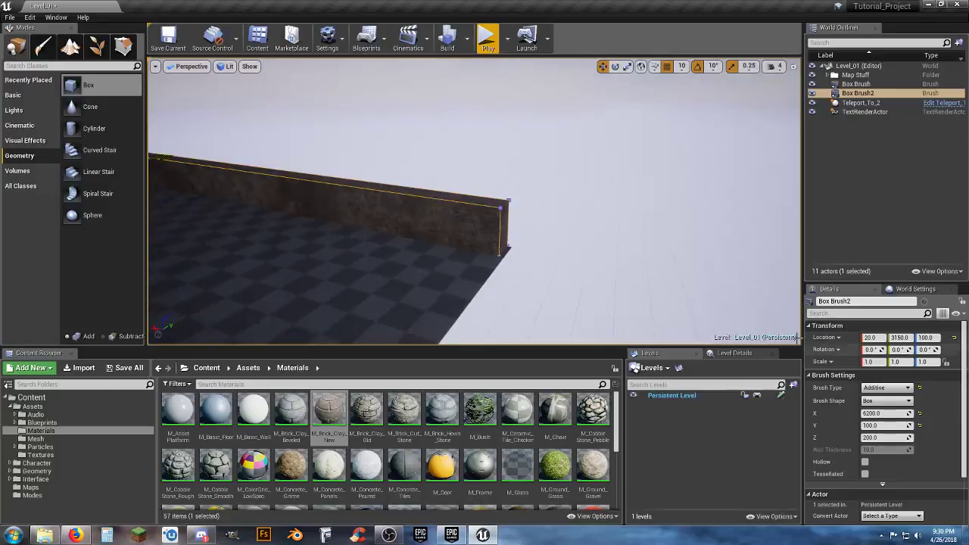
pyautogui.click(899, 338)
pyautogui.moveTo(525, 273); pyautogui.dragTo(490, 256, button='right')
pyautogui.press('w')
pyautogui.press('a')
pyautogui.press('w')
pyautogui.press('s')
pyautogui.press('d')
pyautogui.moveTo(409, 247); pyautogui.dragTo(435, 246, button='right')
# Set the brick wall's X size to 6250 and shift the wall along X to 70
pyautogui.click(881, 413)
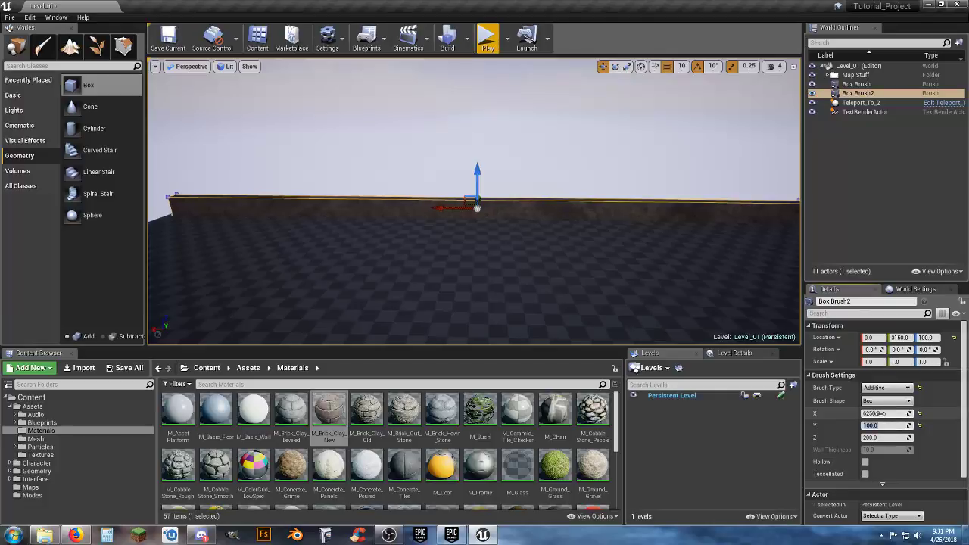
pyautogui.moveTo(571, 264)
pyautogui.mouseDown(button='right')
pyautogui.moveTo(635, 264)
pyautogui.moveTo(458, 264)
pyautogui.moveTo(504, 265)
pyautogui.moveTo(530, 246)
pyautogui.moveTo(576, 256)
pyautogui.mouseUp(button='right')
pyautogui.press('w')
pyautogui.press('a')
pyautogui.moveTo(474, 254); pyautogui.dragTo(579, 254, button='right')
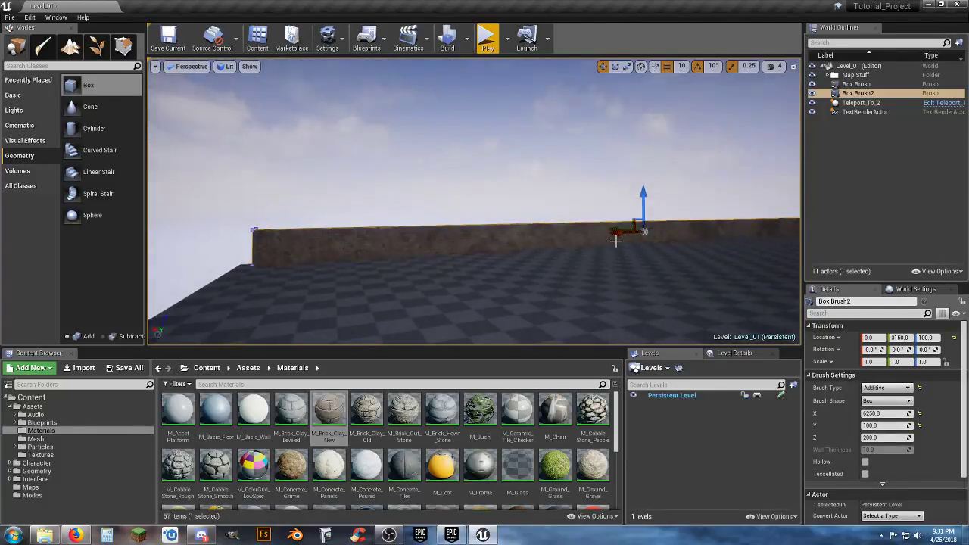
pyautogui.moveTo(620, 238); pyautogui.dragTo(617, 239)
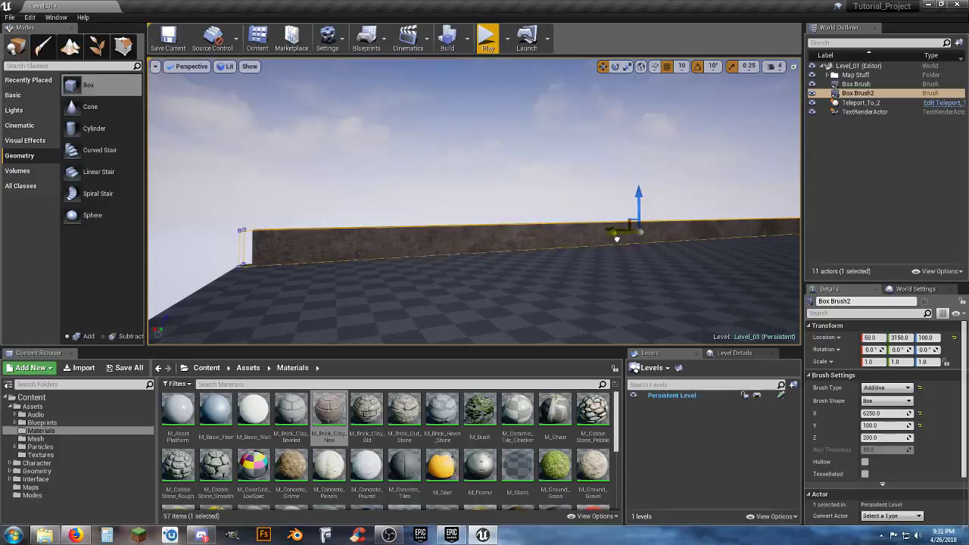
# Set the brick wall's X size to 6300 so its length matches the floor's edge
pyautogui.moveTo(616, 240)
pyautogui.mouseDown(button='right')
pyautogui.moveTo(712, 242)
pyautogui.moveTo(627, 261)
pyautogui.moveTo(617, 277)
pyautogui.moveTo(631, 249)
pyautogui.mouseUp(button='right')
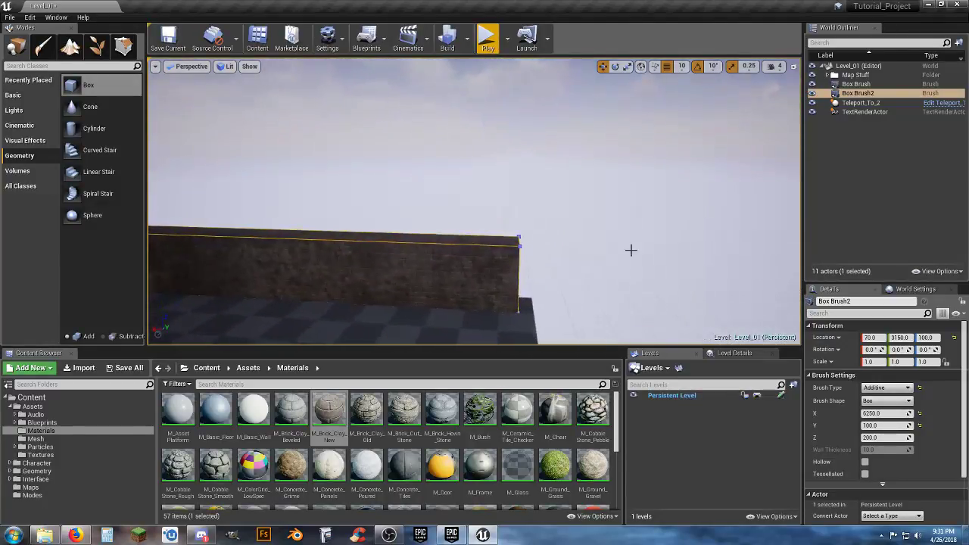
pyautogui.click(888, 413)
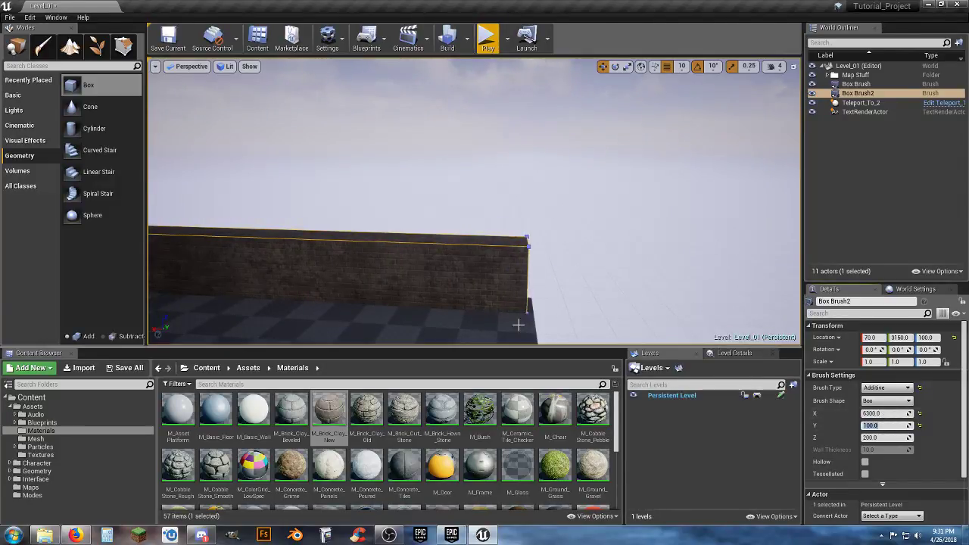
pyautogui.moveTo(519, 325); pyautogui.dragTo(458, 325, button='right')
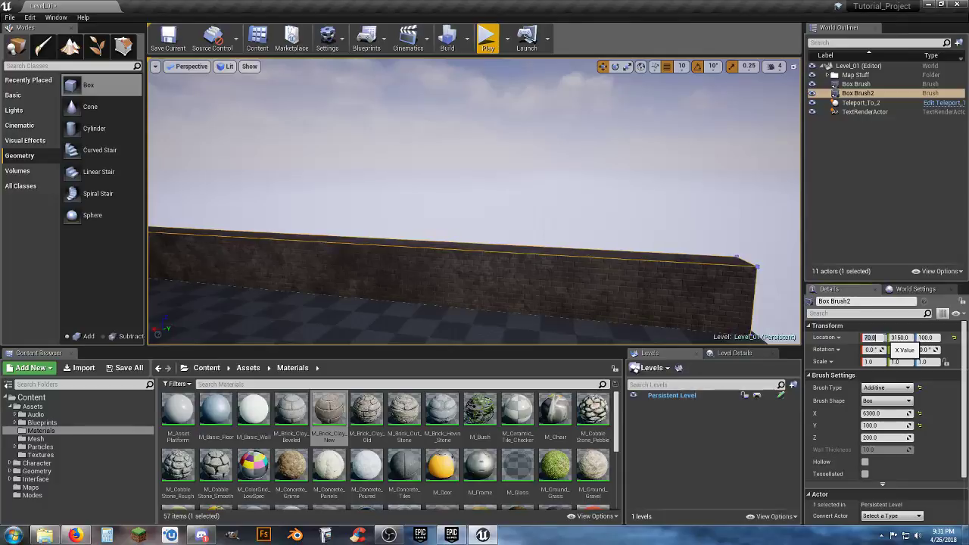
# Reset the brick wall's X location to 0 and shift the wall along X to 50, aligning its ends with the floor's corners
pyautogui.write('0')
pyautogui.press('Tab')
pyautogui.moveTo(681, 295); pyautogui.dragTo(462, 288, button='right')
pyautogui.moveTo(485, 204); pyautogui.dragTo(619, 244, button='right')
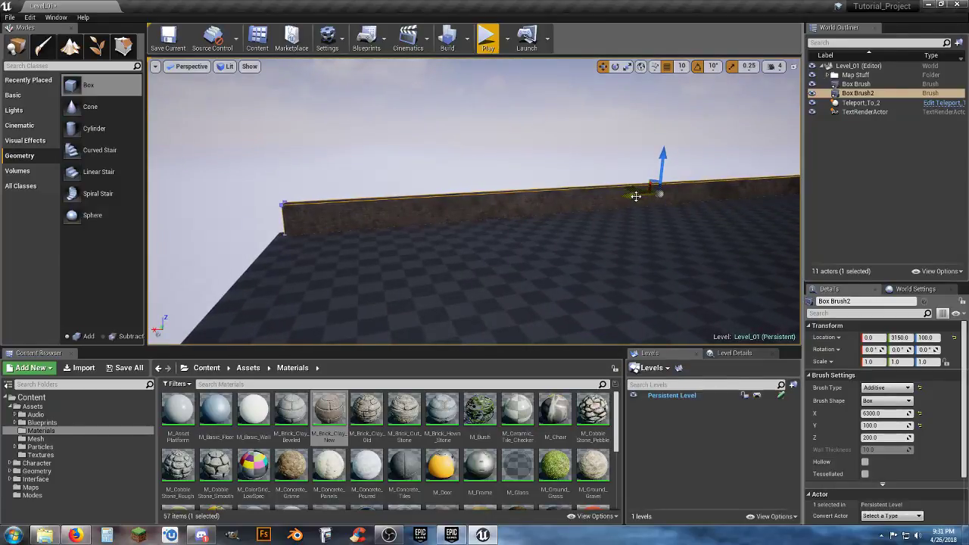
pyautogui.moveTo(631, 198)
pyautogui.mouseDown(button='right')
pyautogui.moveTo(776, 182)
pyautogui.moveTo(576, 187)
pyautogui.moveTo(627, 213)
pyautogui.moveTo(625, 238)
pyautogui.mouseUp(button='right')
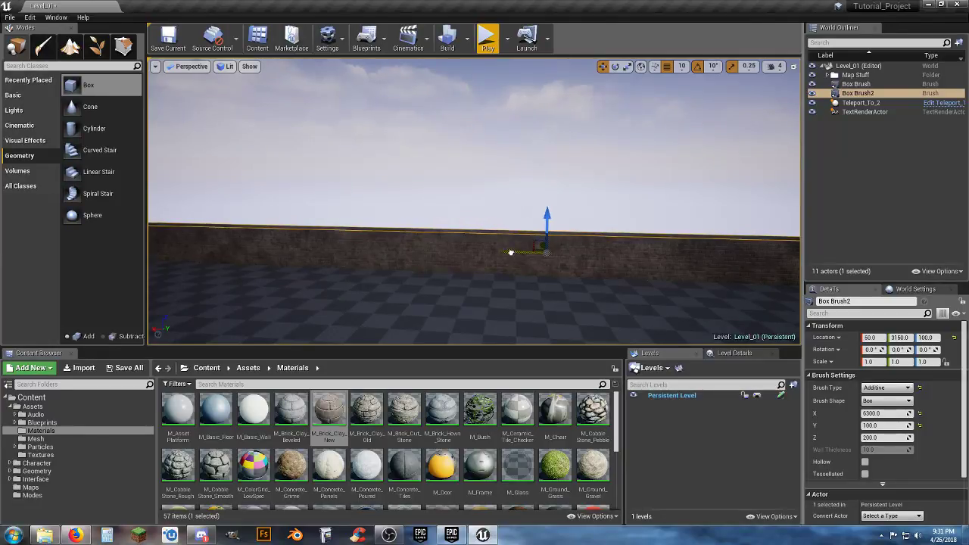
# Raise the brick wall's height to a Z size of 800 and set its Z location to 400 so its base rests on the floor
pyautogui.moveTo(524, 264); pyautogui.dragTo(576, 303, button='right')
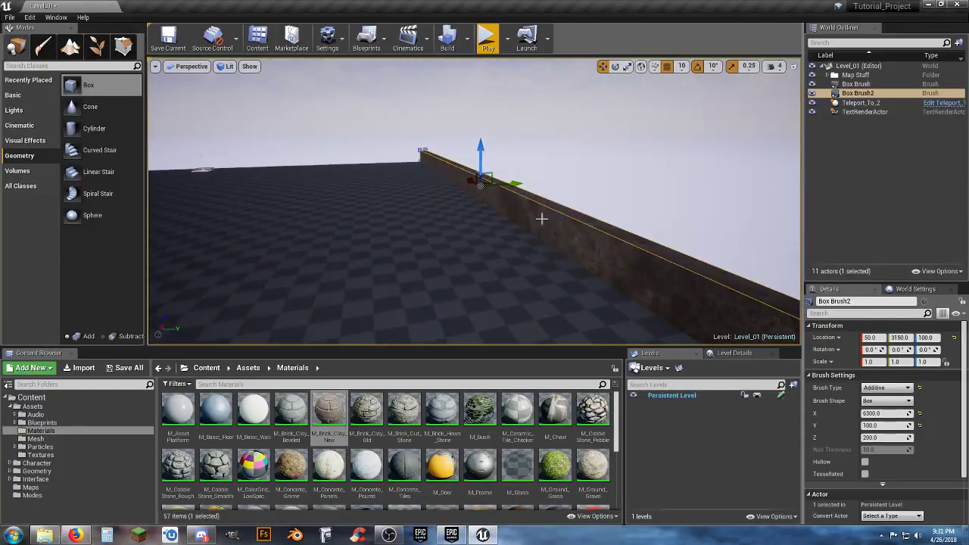
pyautogui.click(885, 437)
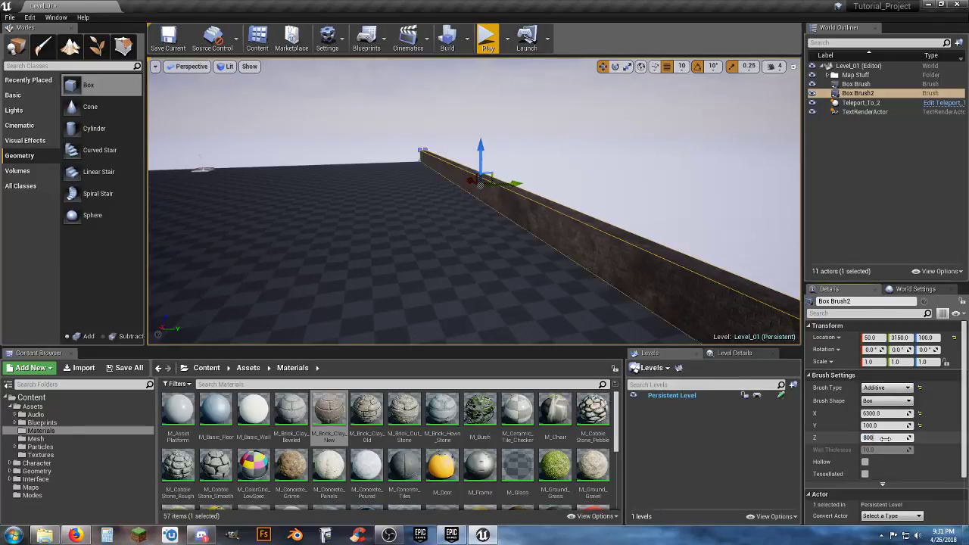
pyautogui.press('Return')
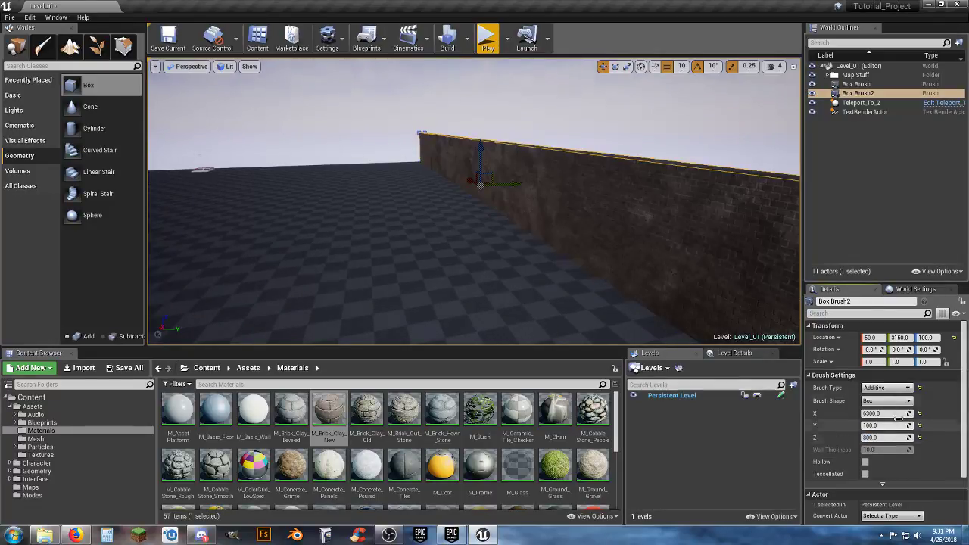
pyautogui.click(928, 337)
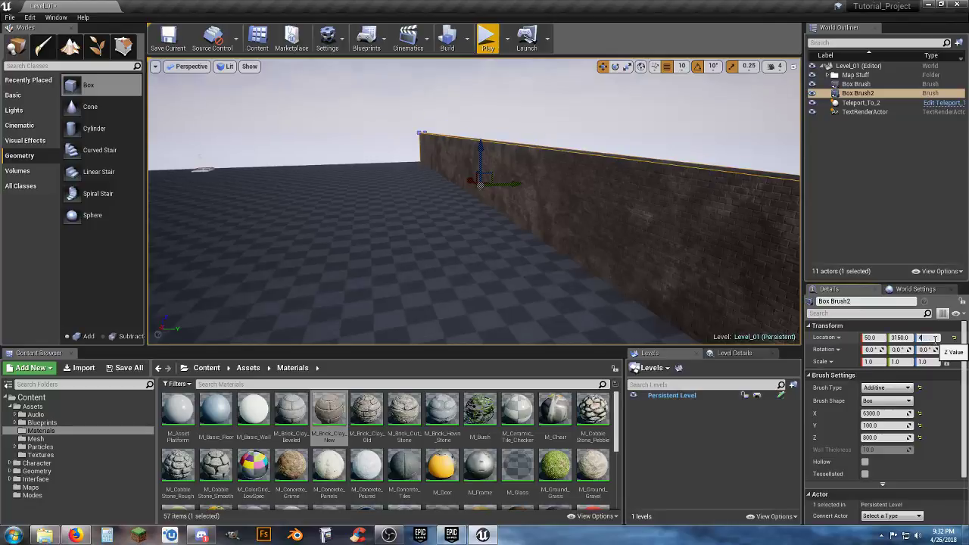
pyautogui.write('400')
pyautogui.press('Return')
# Duplicate the brick wall and move the copy along Y to -3050, flush with the floor's opposite edge
pyautogui.moveTo(557, 247)
pyautogui.mouseDown(button='right')
pyautogui.moveTo(644, 270)
pyautogui.moveTo(553, 244)
pyautogui.mouseUp(button='right')
pyautogui.press('s')
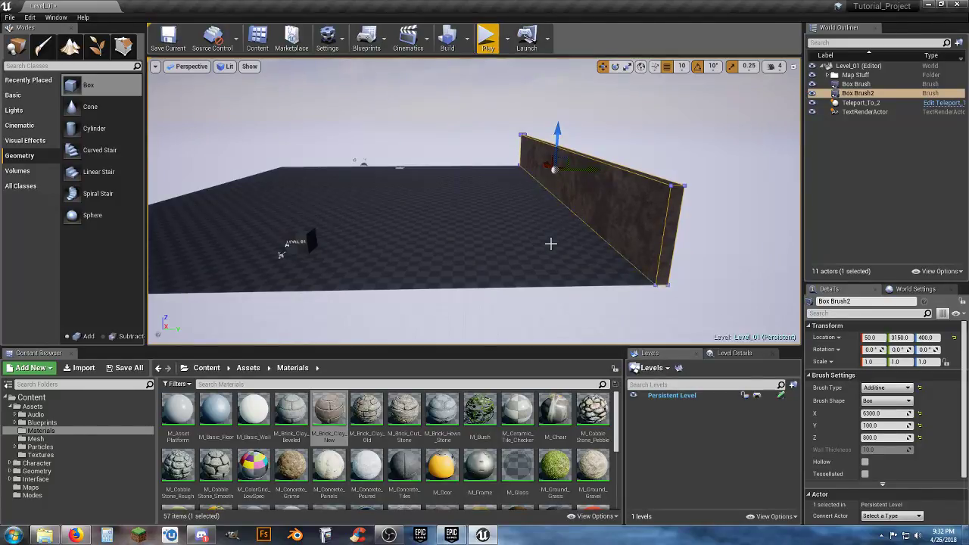
pyautogui.hotkey('ctrl', 'w')
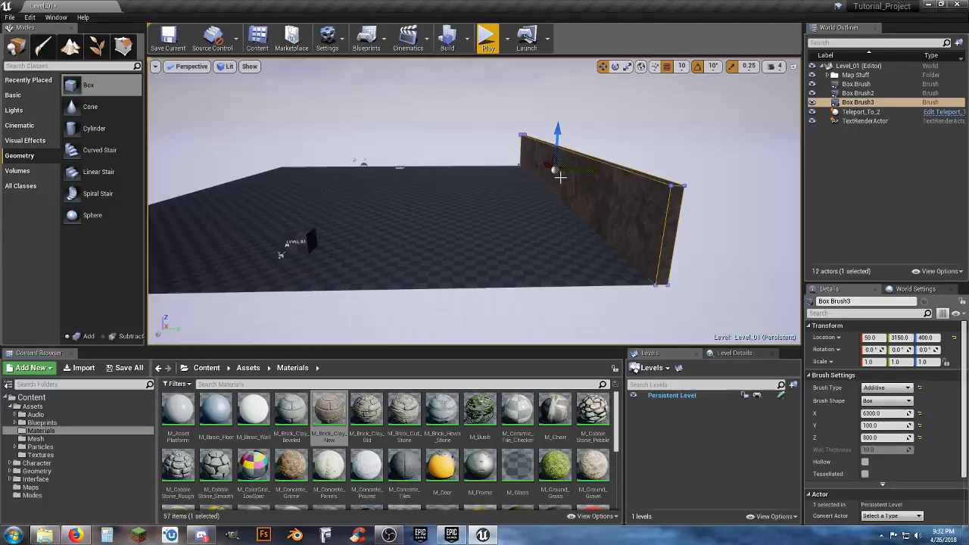
pyautogui.moveTo(591, 167); pyautogui.dragTo(296, 170)
pyautogui.moveTo(296, 169); pyautogui.dragTo(152, 162, button='right')
pyautogui.press('w')
pyautogui.press('a')
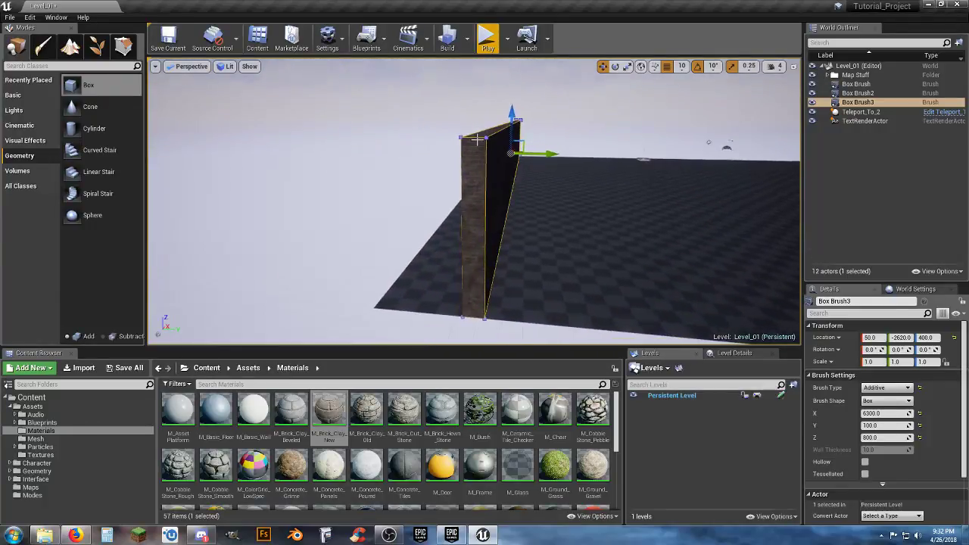
pyautogui.moveTo(547, 151); pyautogui.dragTo(516, 154)
pyautogui.moveTo(541, 183)
pyautogui.mouseDown(button='right')
pyautogui.moveTo(617, 175)
pyautogui.moveTo(560, 144)
pyautogui.moveTo(558, 173)
pyautogui.moveTo(580, 182)
pyautogui.moveTo(567, 185)
pyautogui.moveTo(577, 161)
pyautogui.mouseUp(button='right')
pyautogui.press('w')
pyautogui.press('s')
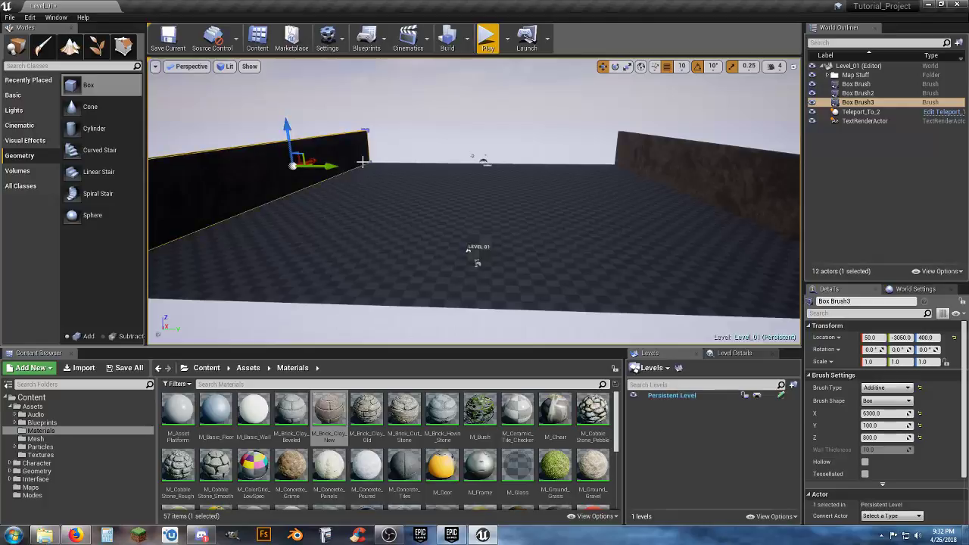
# Place a new geometry box brush on the floor near the open edge by the Level 01 text, at about X -2870, Y 410
pyautogui.moveTo(418, 196)
pyautogui.mouseDown(button='right')
pyautogui.moveTo(406, 153)
pyautogui.moveTo(372, 211)
pyautogui.moveTo(381, 208)
pyautogui.mouseUp(button='right')
pyautogui.press('w')
pyautogui.press('s')
pyautogui.moveTo(445, 270); pyautogui.dragTo(442, 312, button='right')
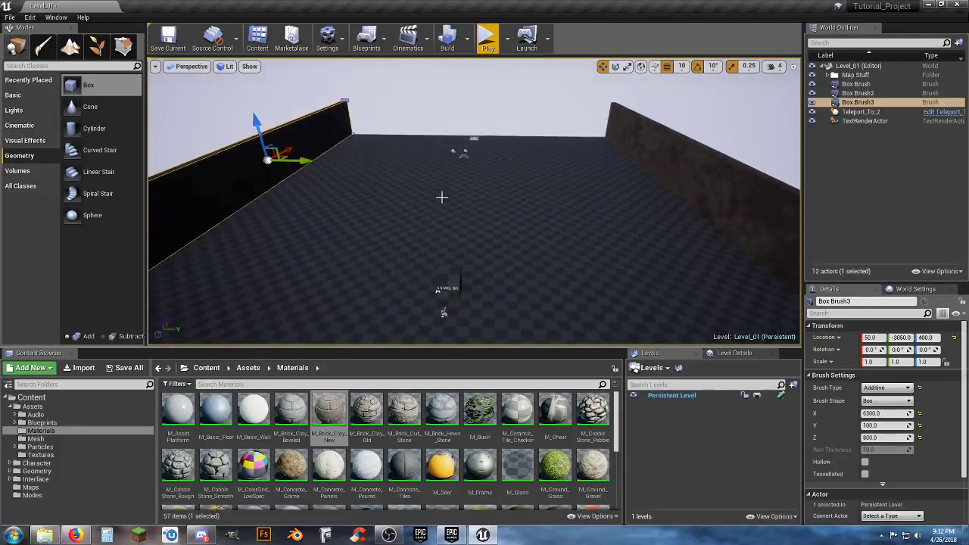
pyautogui.press('a')
pyautogui.moveTo(442, 197); pyautogui.dragTo(459, 217, button='right')
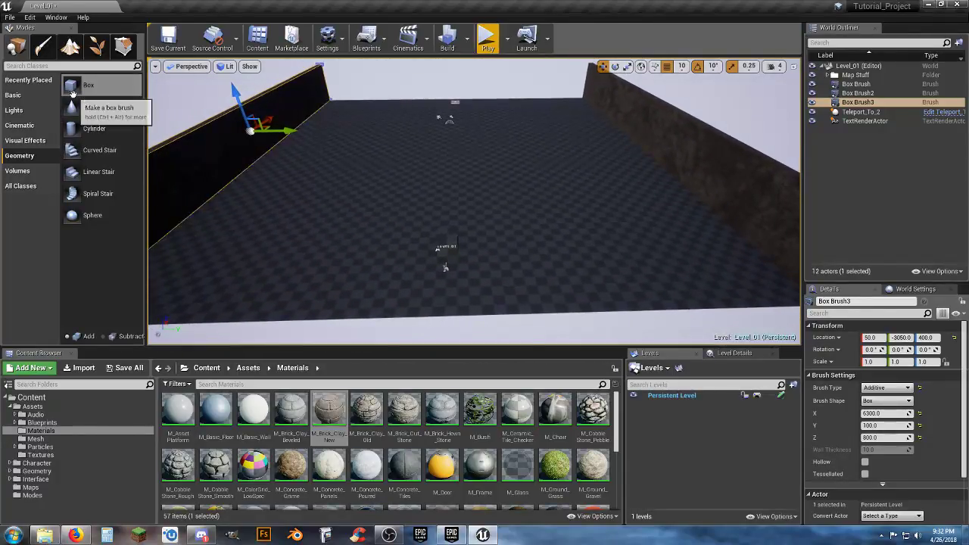
pyautogui.moveTo(72, 93); pyautogui.dragTo(433, 307)
pyautogui.moveTo(467, 324); pyautogui.dragTo(435, 299)
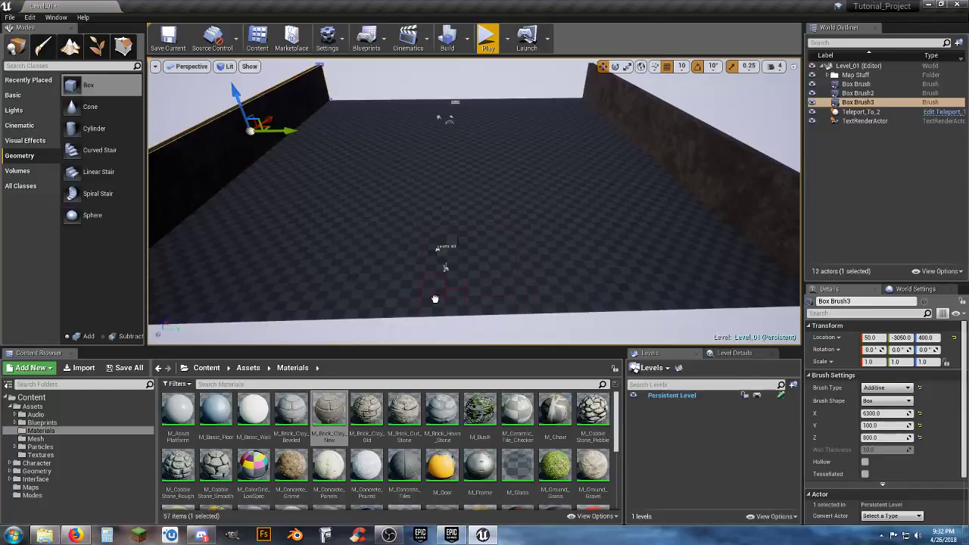
pyautogui.moveTo(493, 292); pyautogui.dragTo(494, 293)
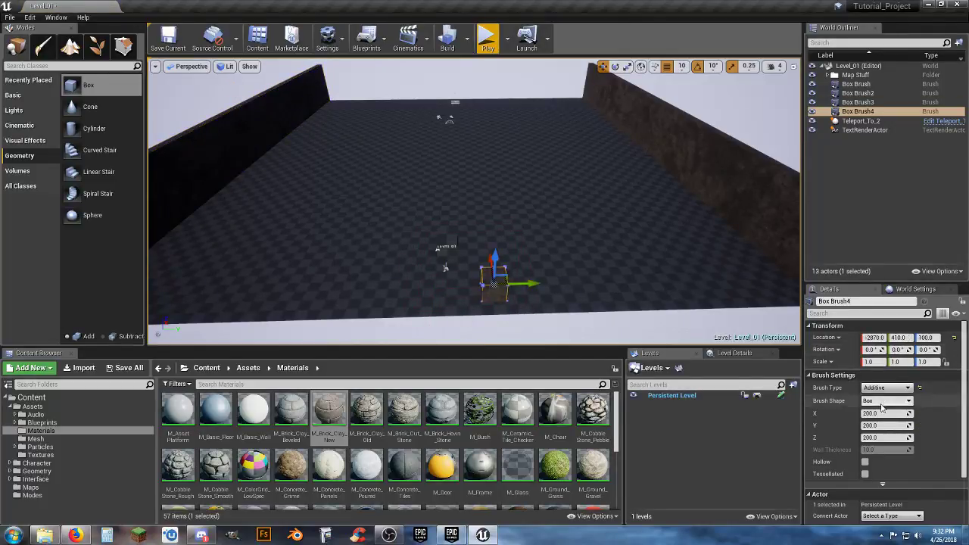
# Size the new box as a wall with X 100, Y 6300 and Z 800, and set its Z location to 400
pyautogui.click(883, 413)
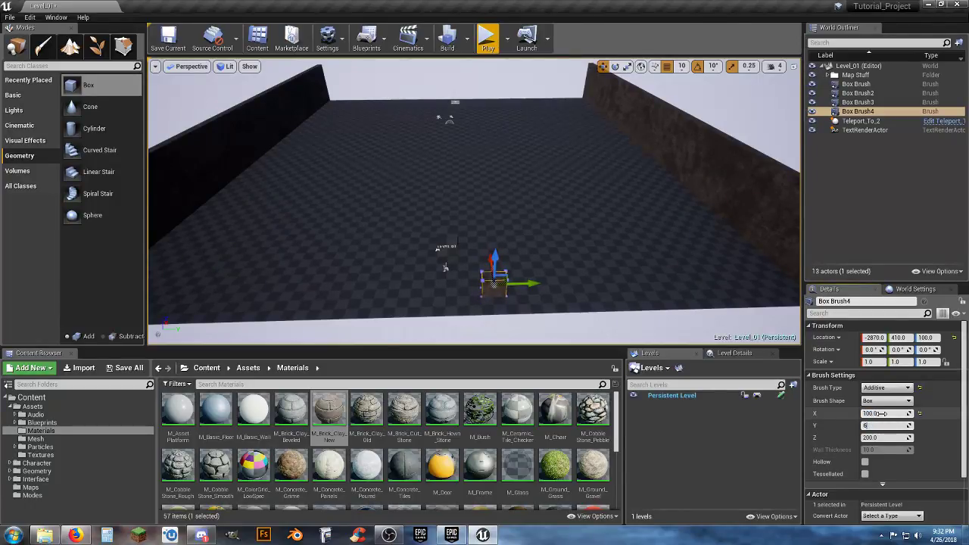
pyautogui.write('6300')
pyautogui.press('Tab')
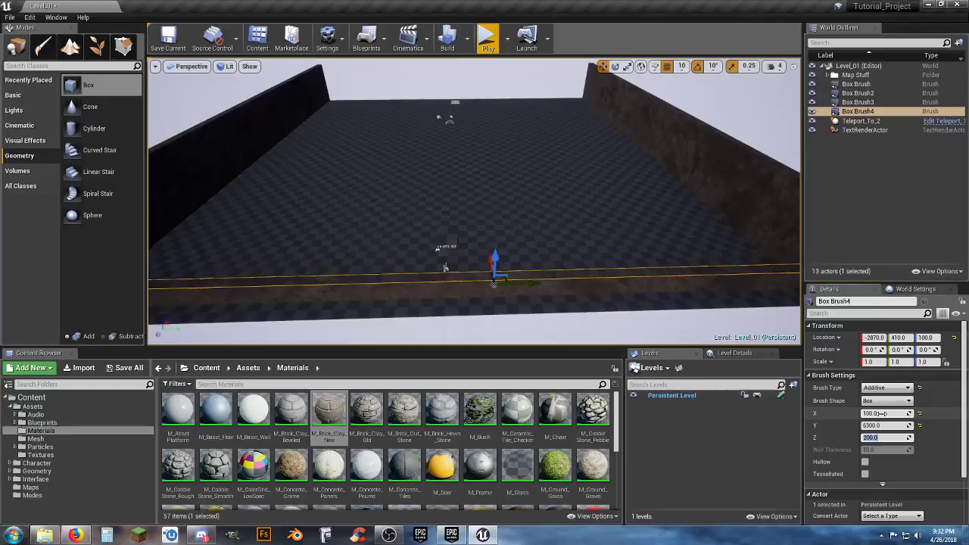
pyautogui.press('Return')
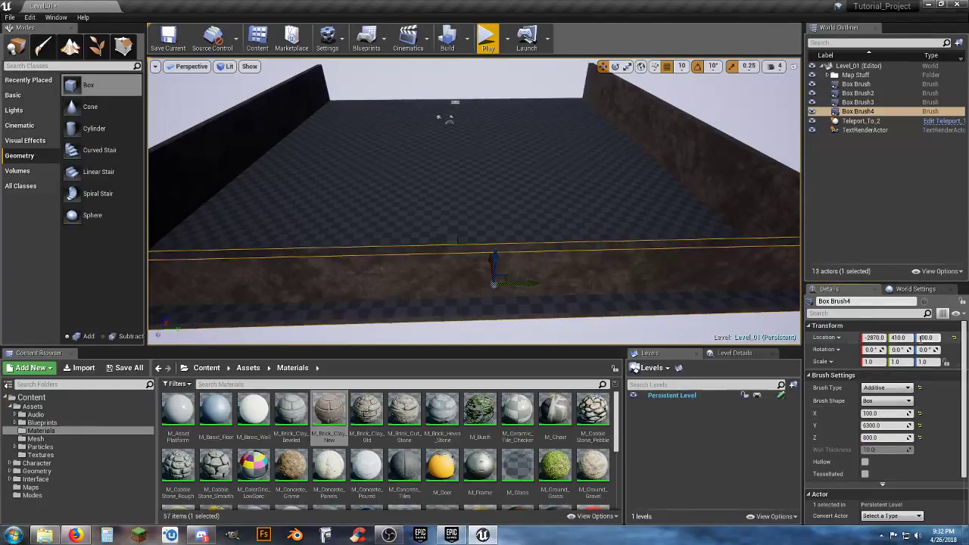
pyautogui.click(930, 338)
pyautogui.write('40')
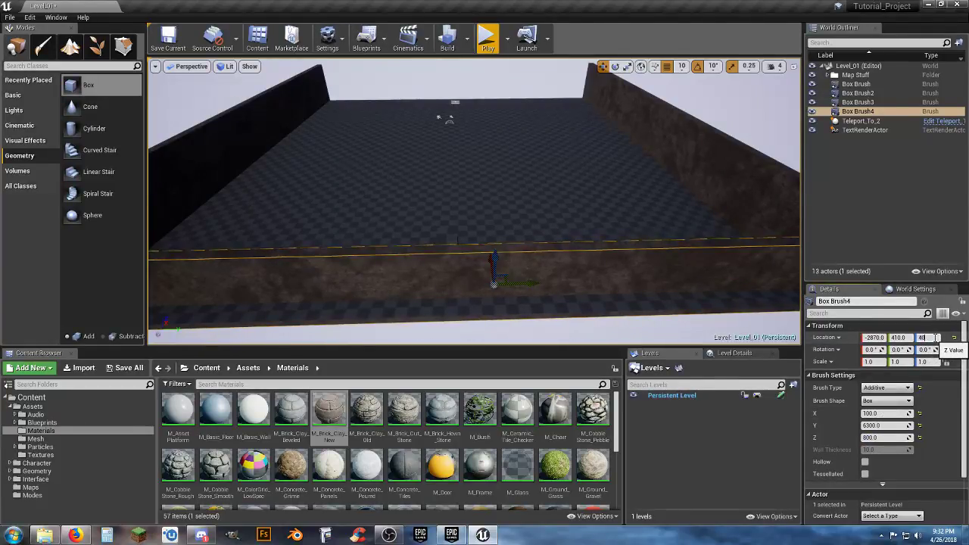
pyautogui.write('0')
pyautogui.press('Return')
pyautogui.moveTo(511, 281)
pyautogui.mouseDown(button='right')
pyautogui.moveTo(432, 273)
pyautogui.moveTo(523, 280)
pyautogui.mouseUp(button='right')
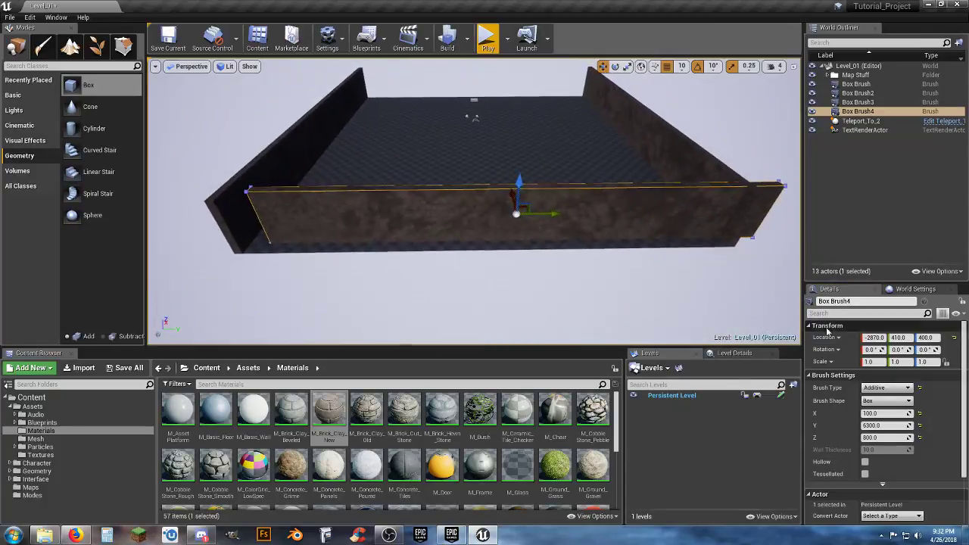
# Set the new wall's Y location to 50 so its ends line up with the two side walls
pyautogui.click(912, 338)
pyautogui.write('0')
pyautogui.press('Tab')
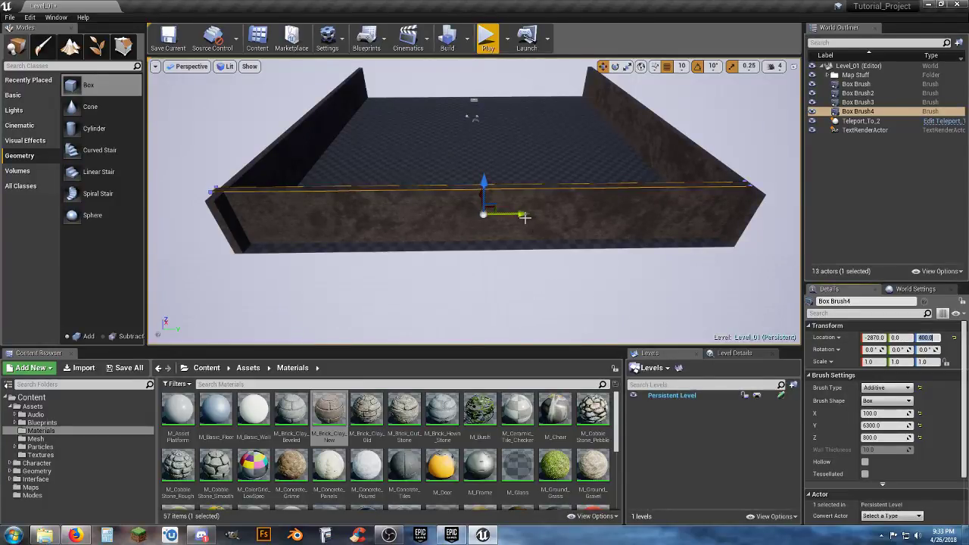
pyautogui.click(909, 338)
pyautogui.press('Tab')
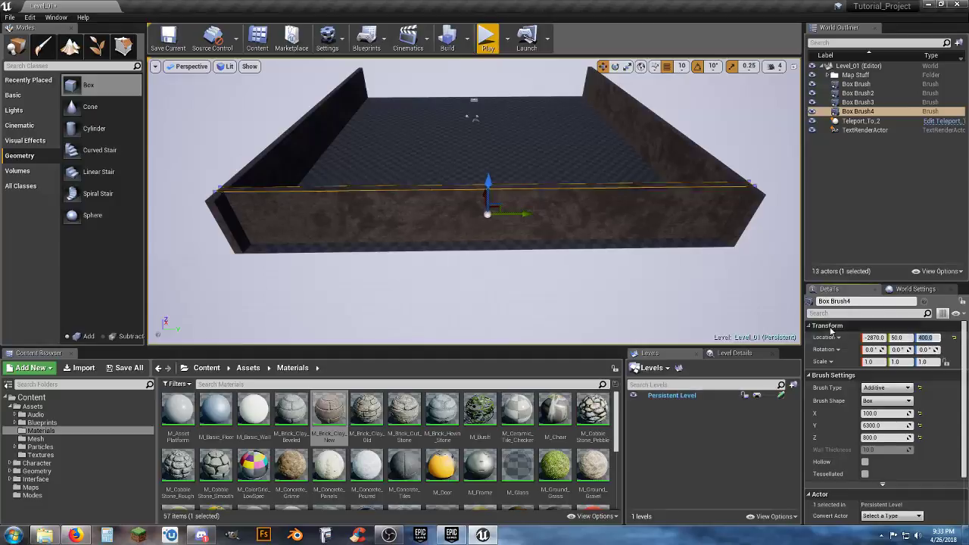
# Shift the new wall along X to -3050 so its outer face is flush with the floor's edge
pyautogui.moveTo(585, 261); pyautogui.dragTo(530, 206, button='right')
pyautogui.press('w')
pyautogui.moveTo(447, 223); pyautogui.dragTo(443, 228, button='right')
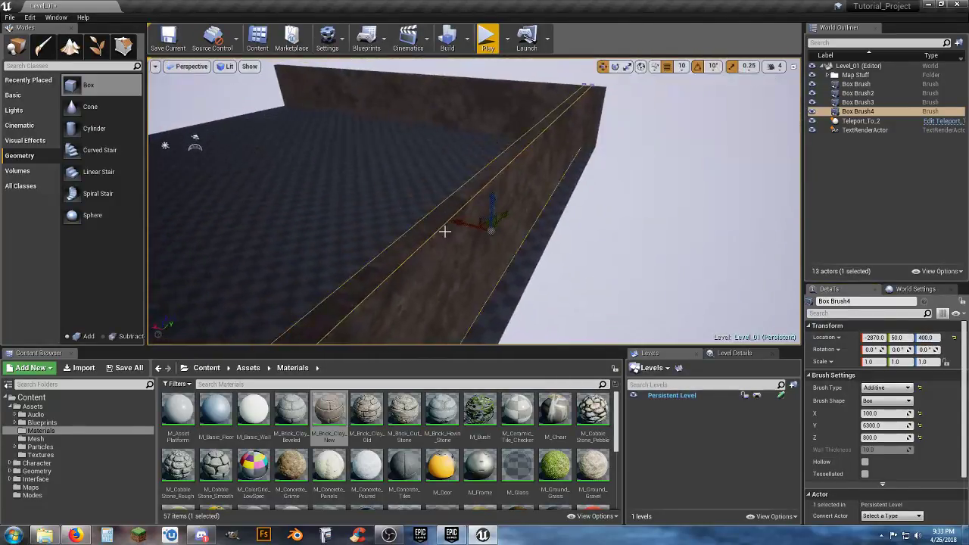
pyautogui.moveTo(443, 227); pyautogui.dragTo(484, 225)
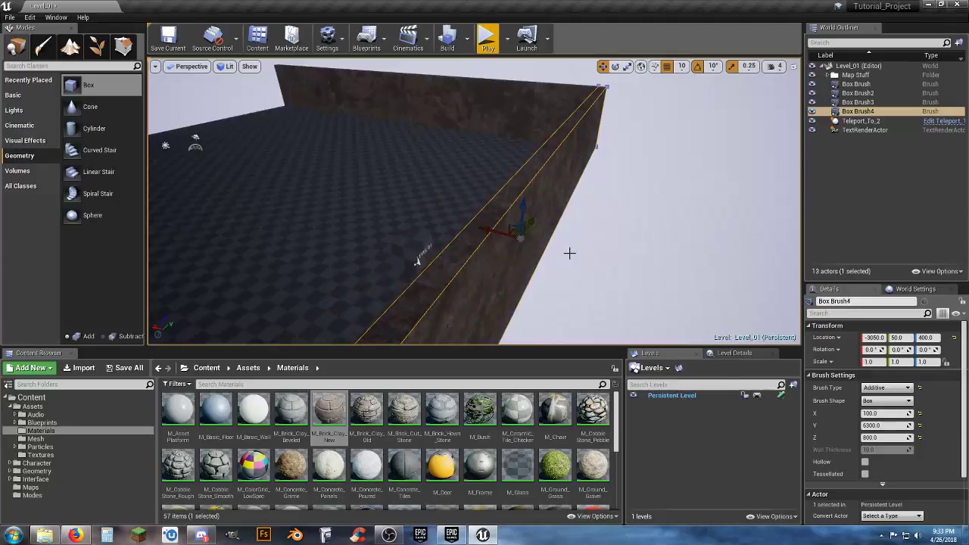
# Duplicate this end wall and move the copy along X to 3150, closing the remaining open edge of the floor
pyautogui.moveTo(569, 253)
pyautogui.mouseDown(button='right')
pyautogui.moveTo(424, 241)
pyautogui.moveTo(522, 244)
pyautogui.mouseUp(button='right')
pyautogui.press('s')
pyautogui.moveTo(672, 217); pyautogui.dragTo(673, 216, button='right')
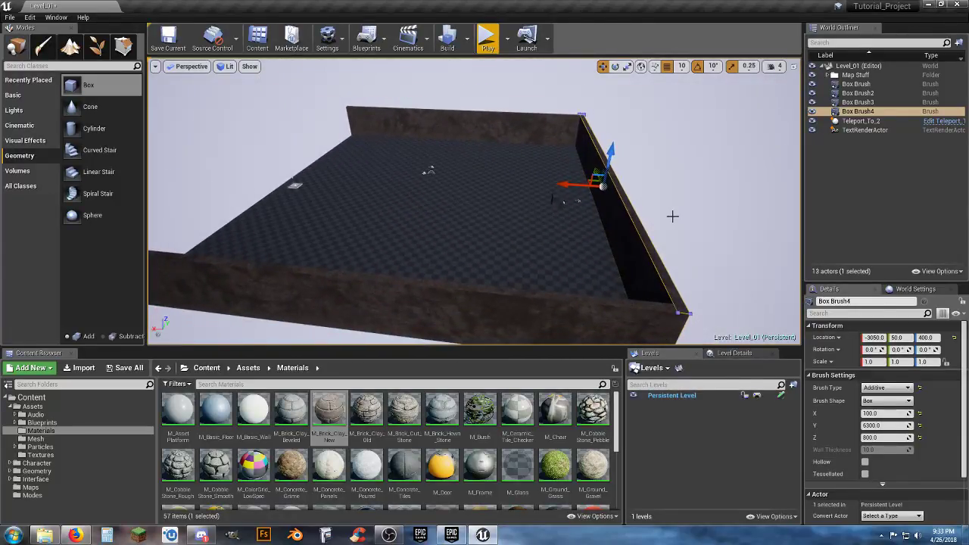
pyautogui.hotkey('ctrl', 'w')
pyautogui.moveTo(560, 186); pyautogui.dragTo(241, 158)
pyautogui.moveTo(242, 158)
pyautogui.mouseDown(button='right')
pyautogui.moveTo(195, 156)
pyautogui.moveTo(201, 134)
pyautogui.mouseUp(button='right')
pyautogui.press('w')
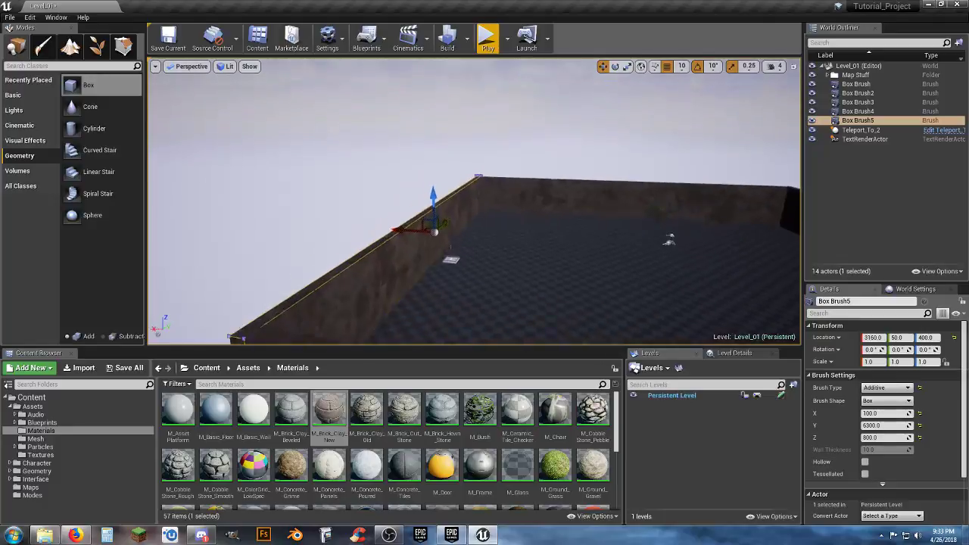
pyautogui.moveTo(436, 232)
pyautogui.mouseDown(button='right')
pyautogui.moveTo(464, 158)
pyautogui.moveTo(523, 114)
pyautogui.mouseUp(button='right')
pyautogui.moveTo(447, 141); pyautogui.dragTo(443, 147)
pyautogui.moveTo(452, 160)
pyautogui.mouseDown(button='right')
pyautogui.moveTo(504, 178)
pyautogui.moveTo(624, 179)
pyautogui.mouseUp(button='right')
# Select the four brick wall brushes, Box Brush2 through Box Brush5, together and look over their shared details
pyautogui.click(858, 84)
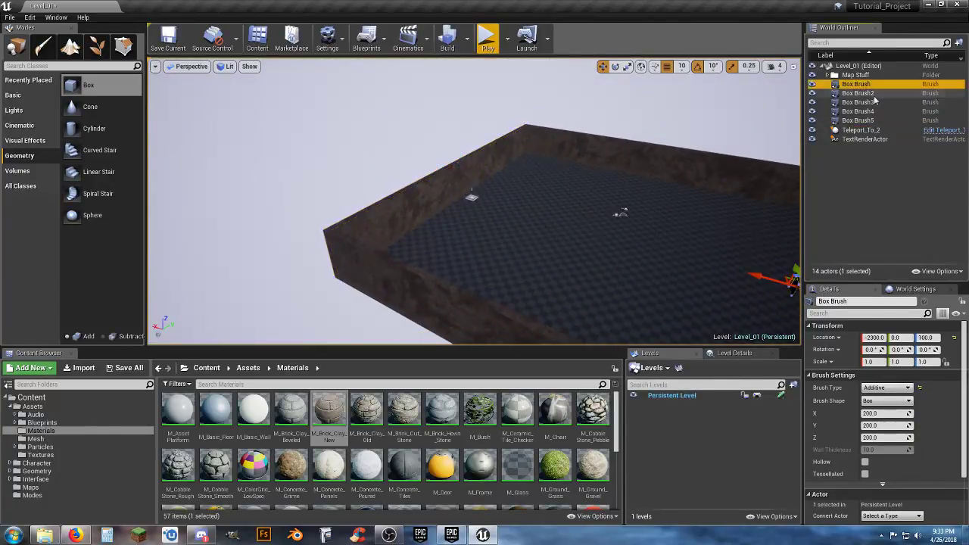
pyautogui.click(860, 93)
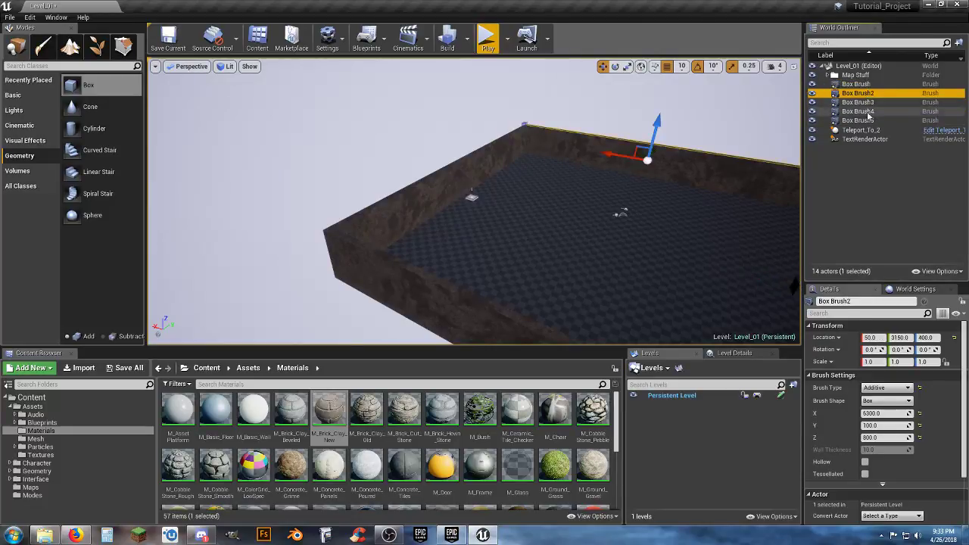
pyautogui.keyDown('shift'); pyautogui.click(871, 124); pyautogui.keyUp('shift')
pyautogui.moveTo(614, 186); pyautogui.dragTo(687, 190, button='right')
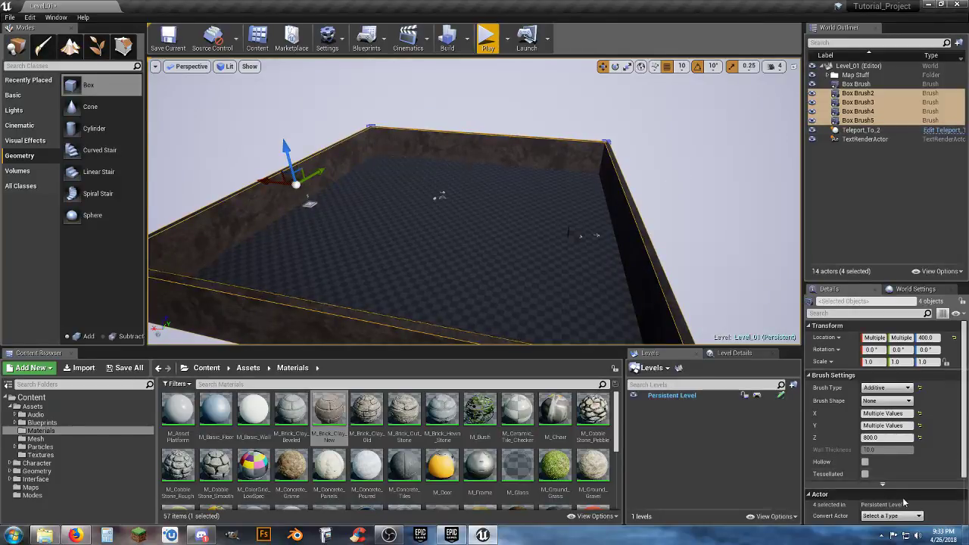
pyautogui.scroll(-3, 901, 484)
pyautogui.scroll(3, 905, 499)
pyautogui.rightClick(856, 122)
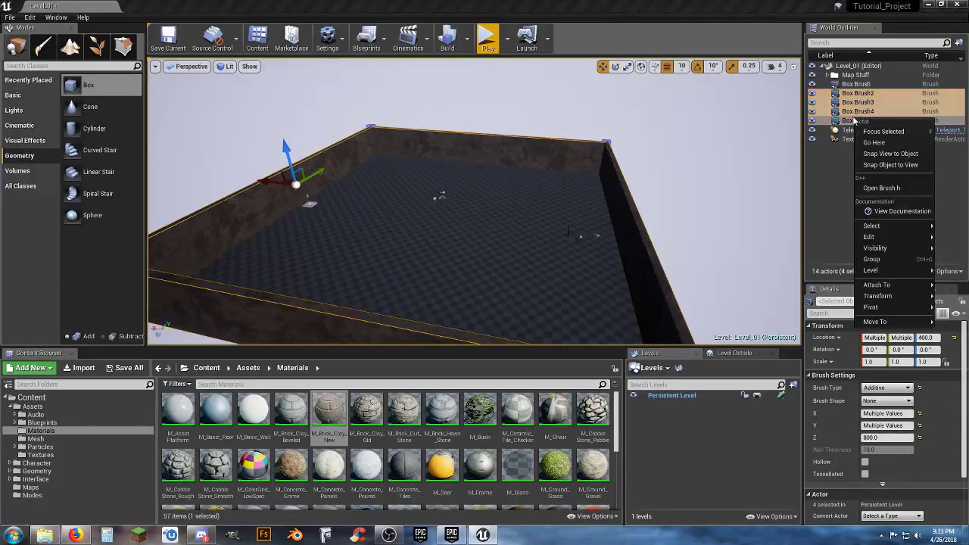
pyautogui.moveTo(896, 324)
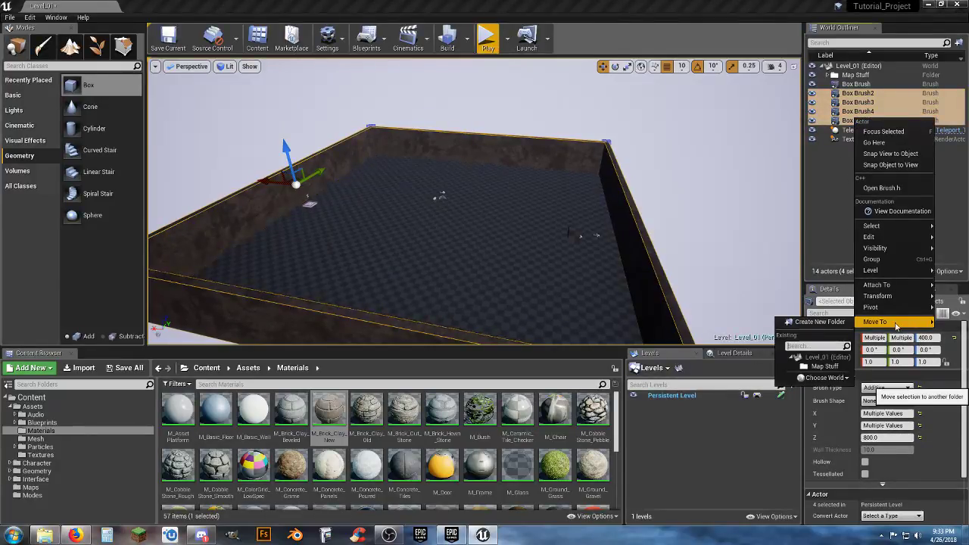
pyautogui.click(836, 381)
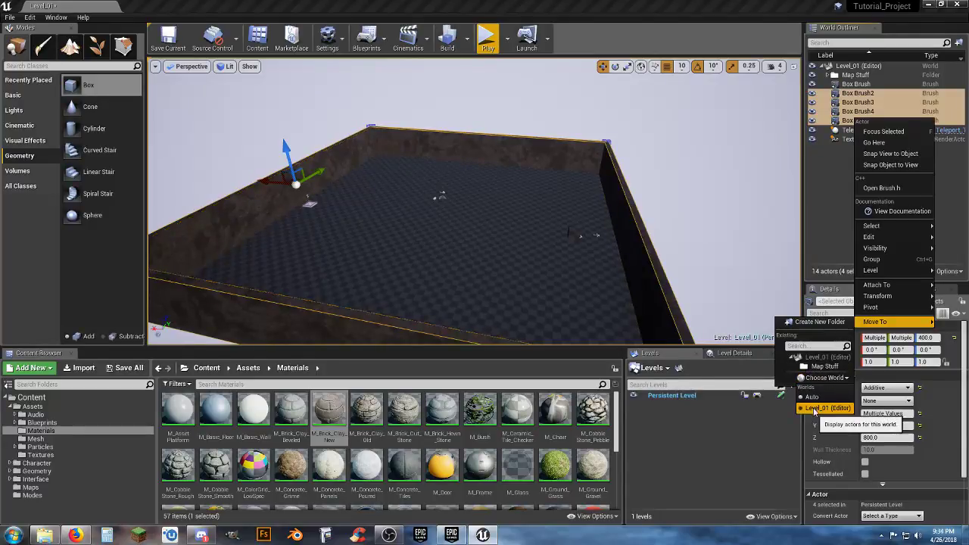
pyautogui.click(732, 436)
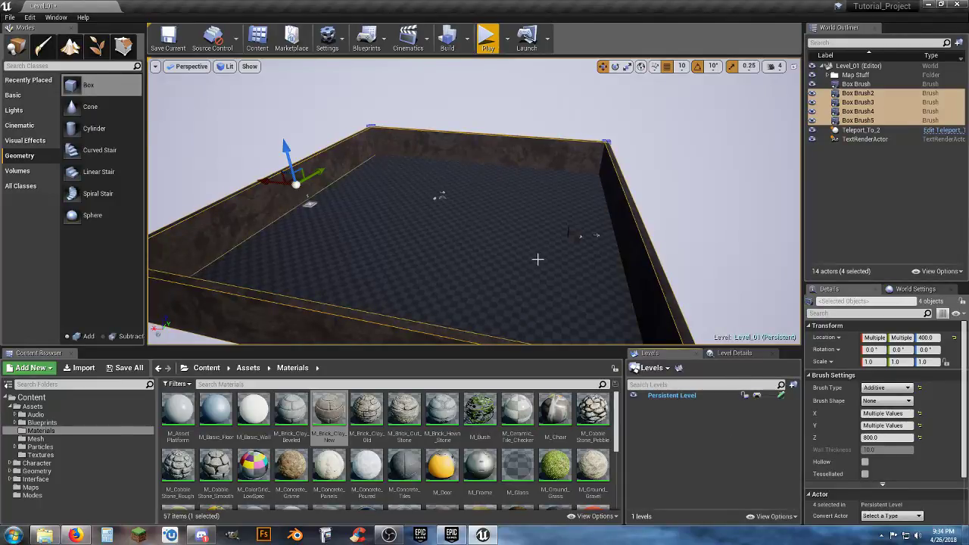
# Play-test the level by running the character along the brick walls and jumping onto the block, and end the play session
pyautogui.moveTo(537, 259); pyautogui.dragTo(413, 269, button='right')
pyautogui.press('w')
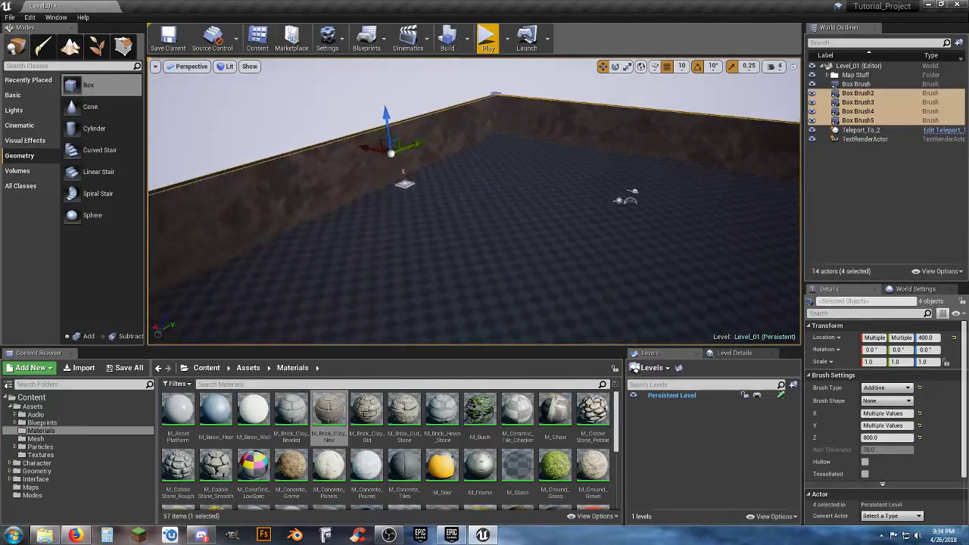
pyautogui.moveTo(490, 242); pyautogui.dragTo(535, 258, button='right')
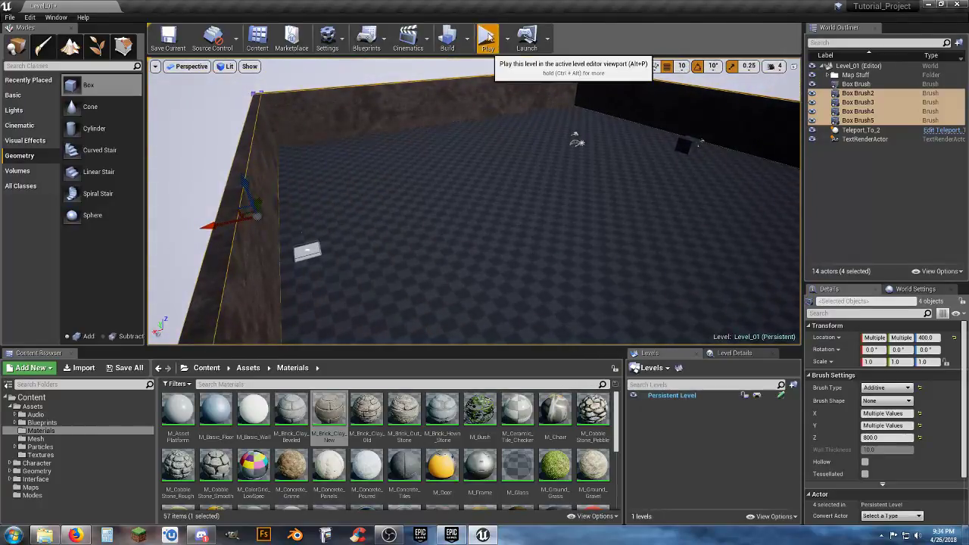
pyautogui.click(488, 34)
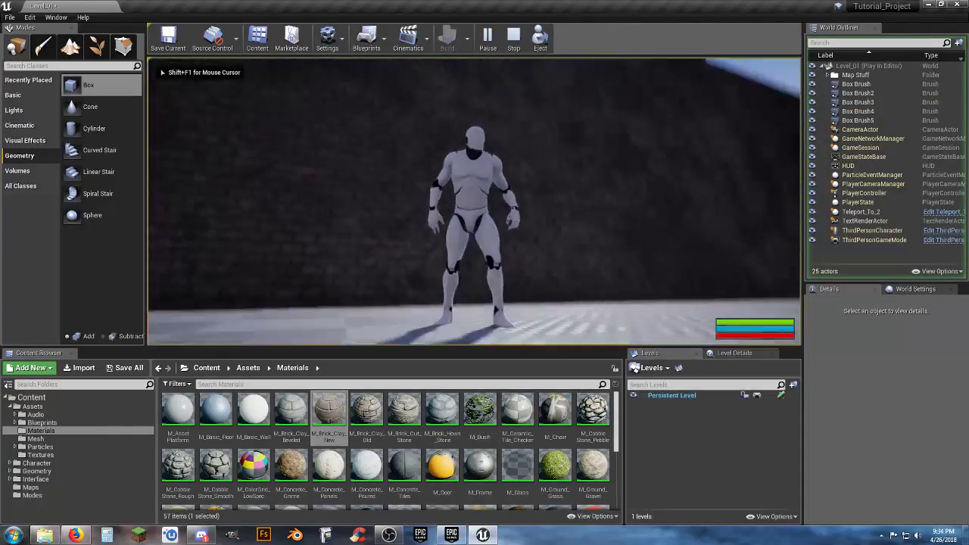
pyautogui.press('w')
pyautogui.press('w')
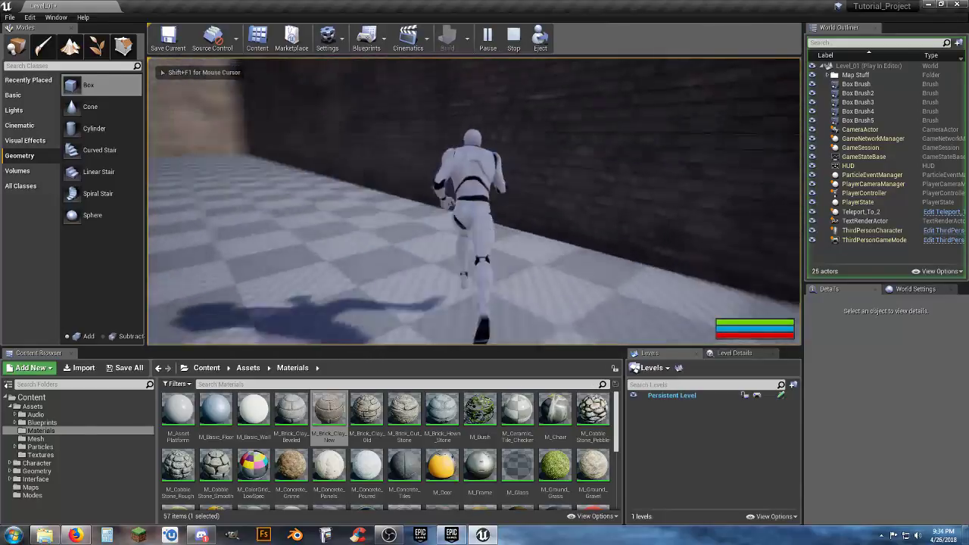
pyautogui.press('w')
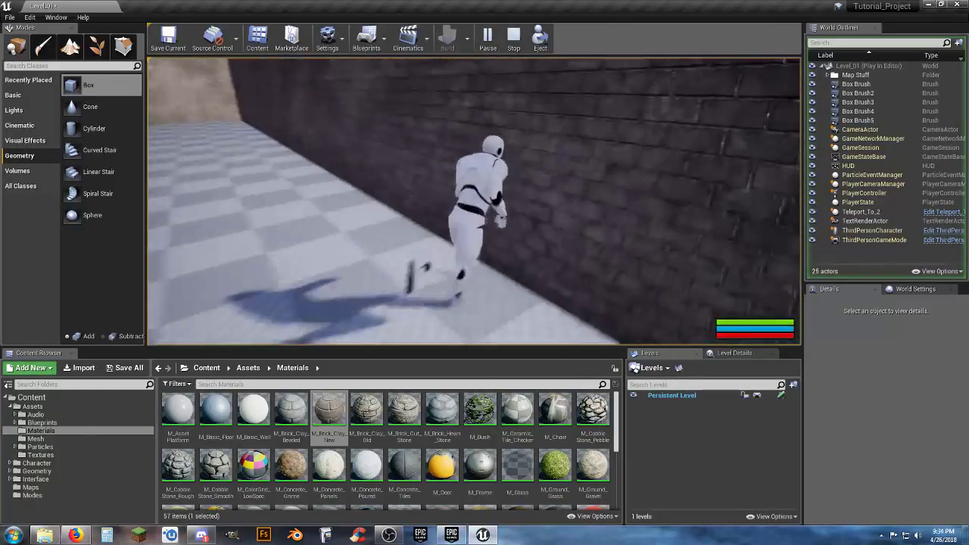
pyautogui.press('w')
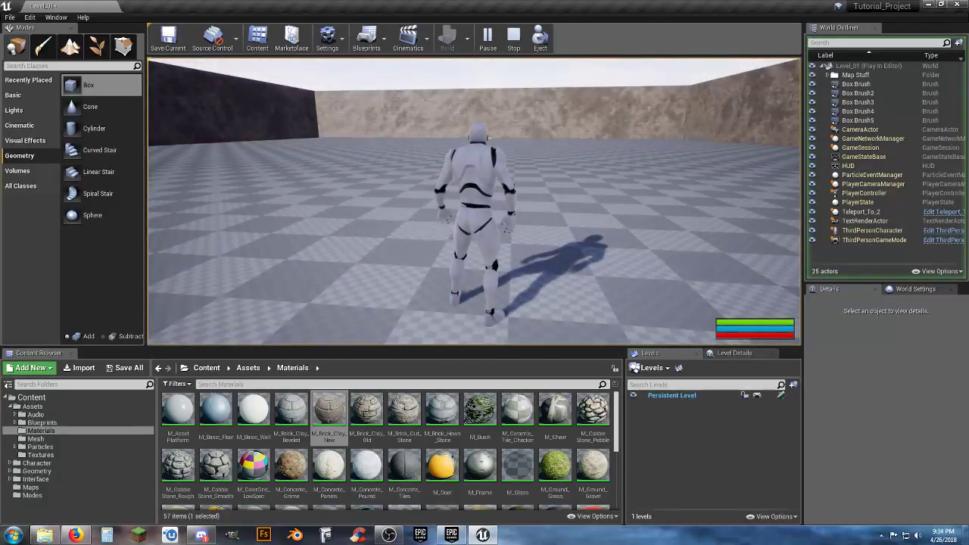
pyautogui.press('a')
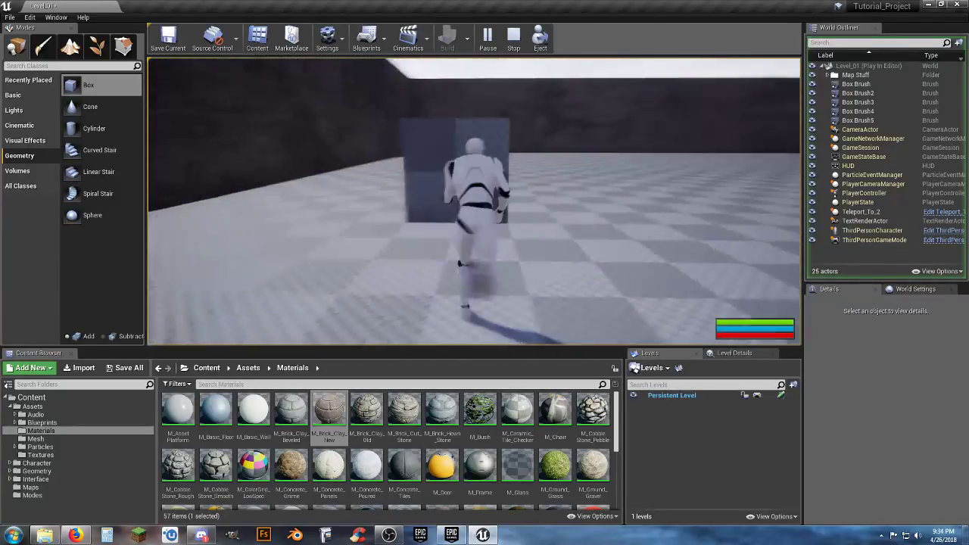
pyautogui.press('space')
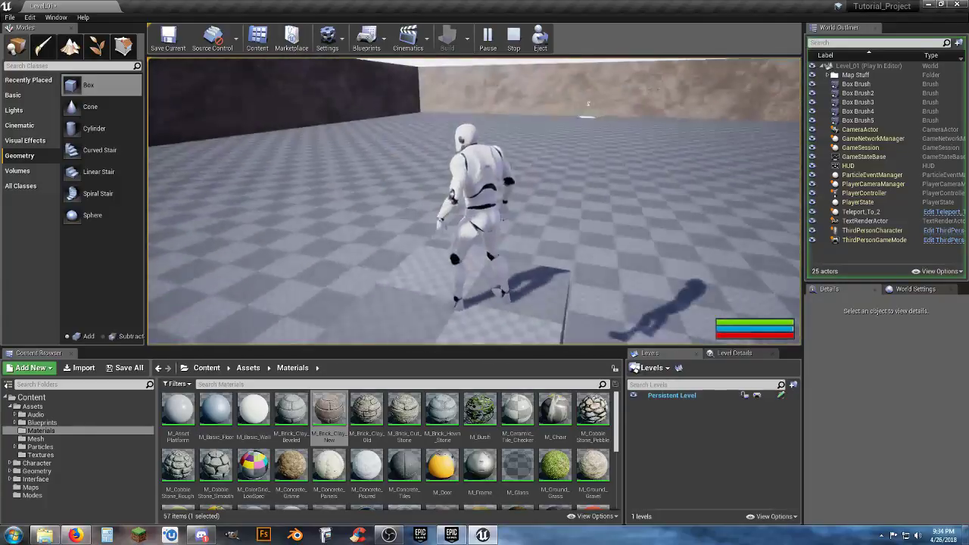
pyautogui.press('Escape')
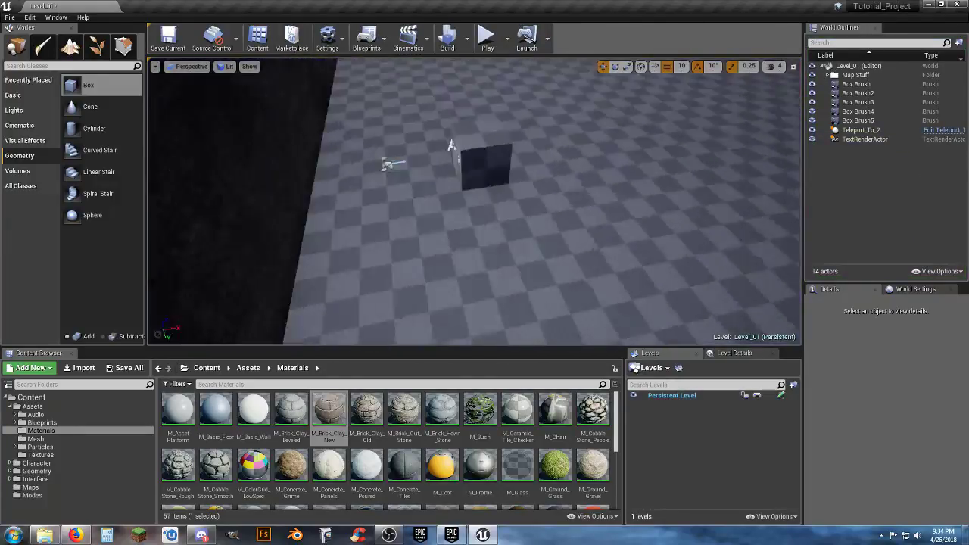
# Select the checkered box brush behind the LEVEL 01 text and rename it Level Block
pyautogui.press('s')
pyautogui.moveTo(474, 202); pyautogui.dragTo(515, 167, button='right')
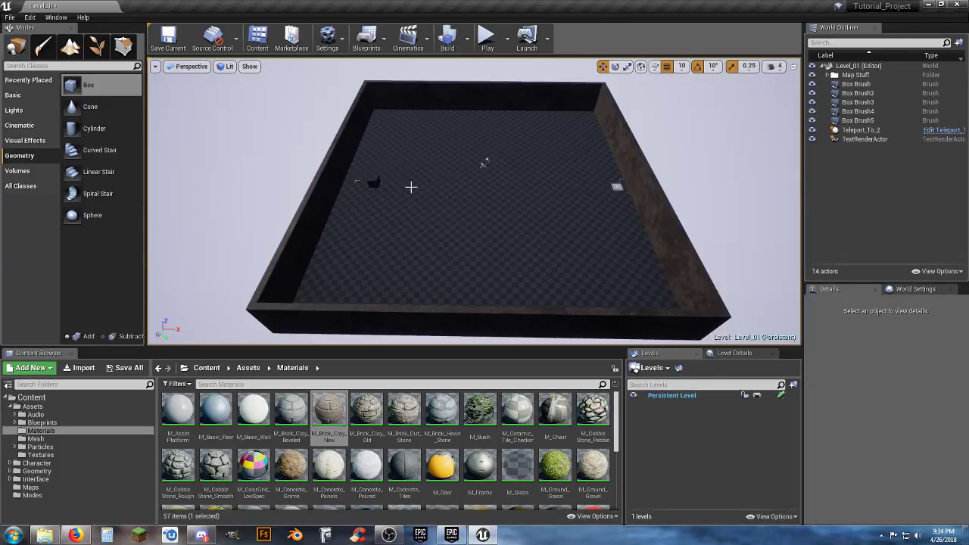
pyautogui.press('w')
pyautogui.moveTo(445, 212); pyautogui.dragTo(537, 224, button='right')
pyautogui.press('a')
pyautogui.moveTo(386, 193); pyautogui.dragTo(505, 245, button='right')
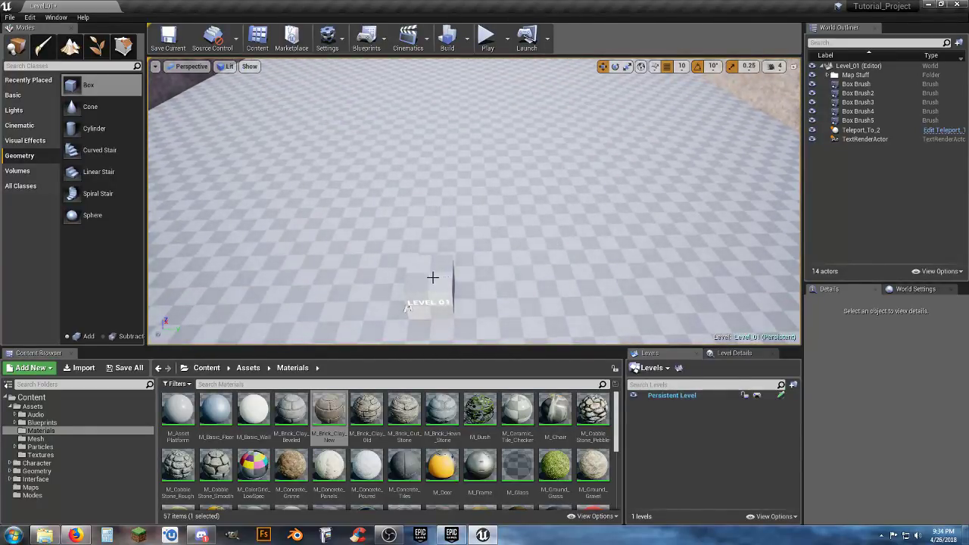
pyautogui.click(433, 277)
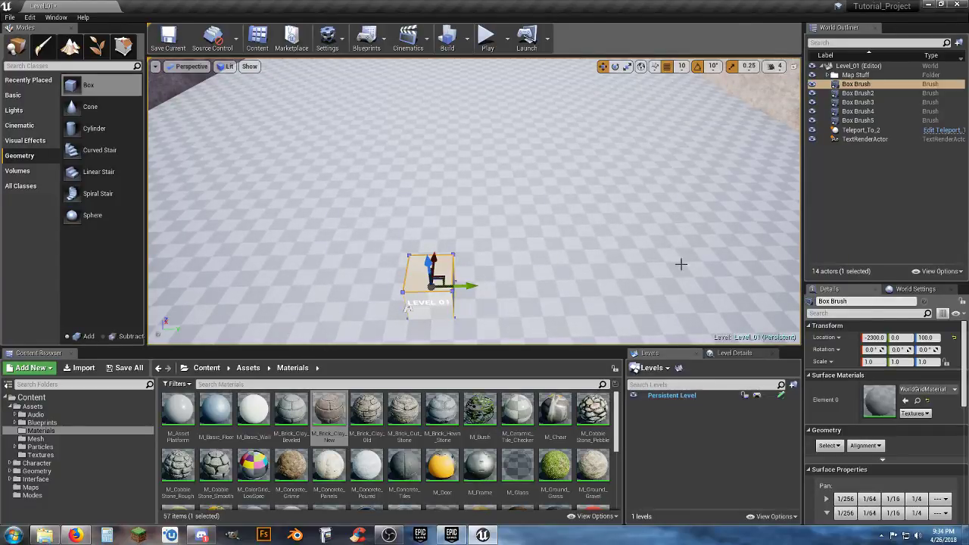
pyautogui.click(870, 87)
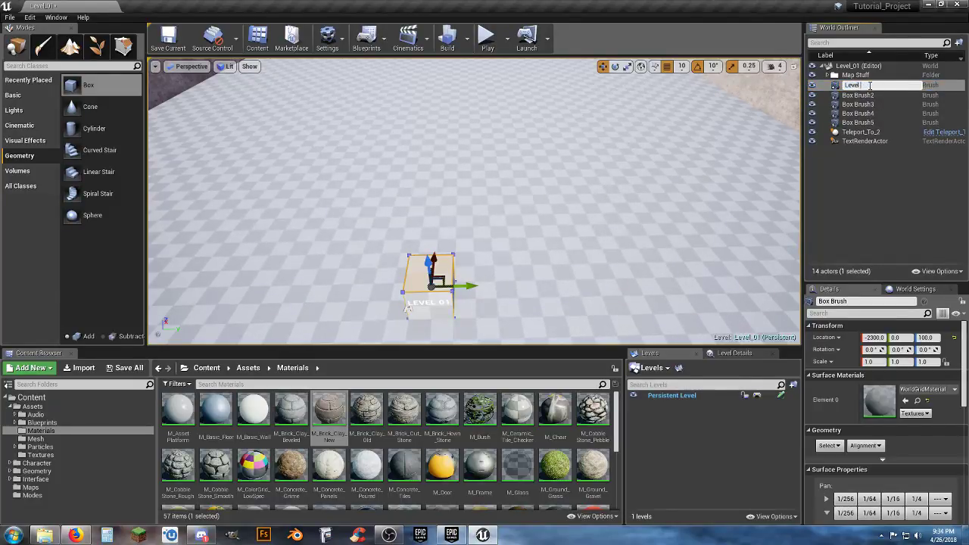
pyautogui.press('Return')
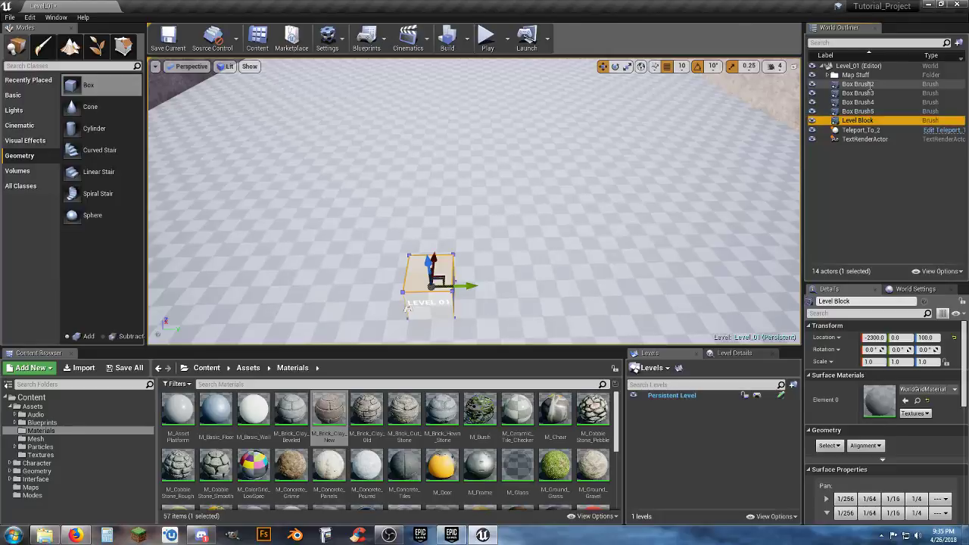
# Select all adjacent surfaces of the Level Block and apply the M_Wood_Oak material to them
pyautogui.click(837, 449)
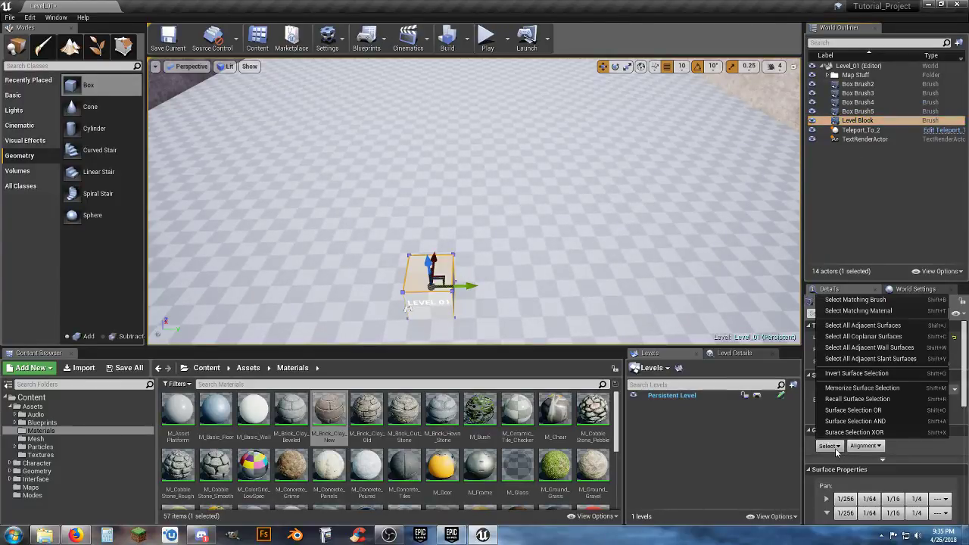
pyautogui.click(856, 331)
pyautogui.scroll(-5, 464, 470)
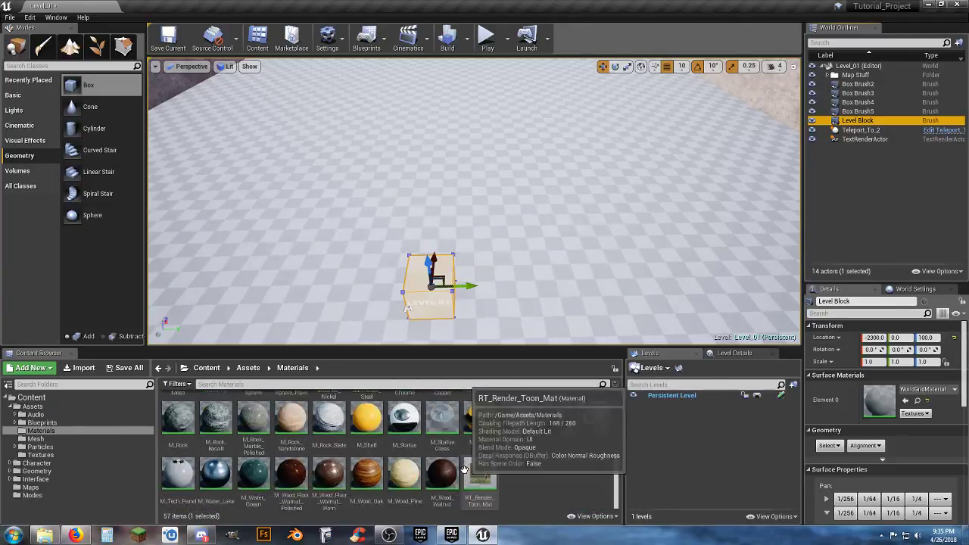
pyautogui.click(367, 473)
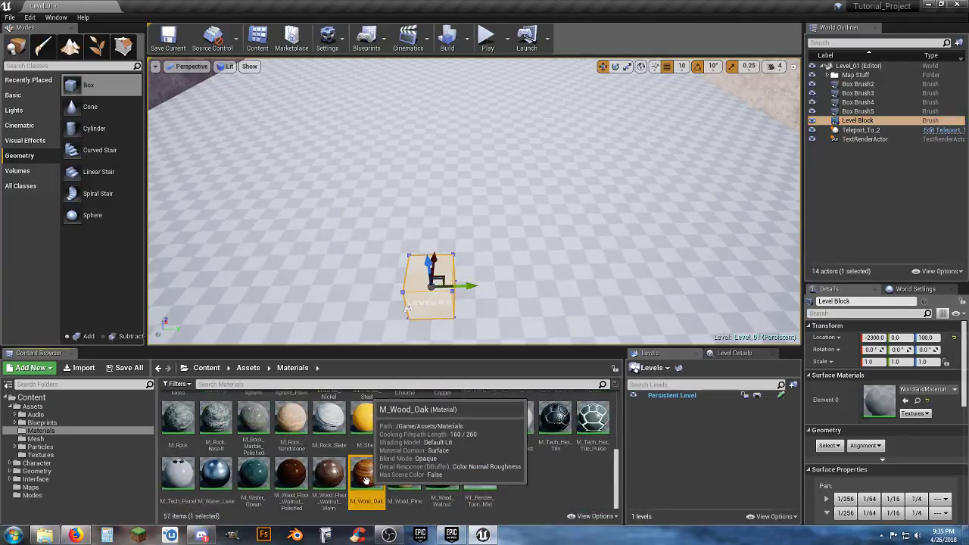
pyautogui.click(905, 401)
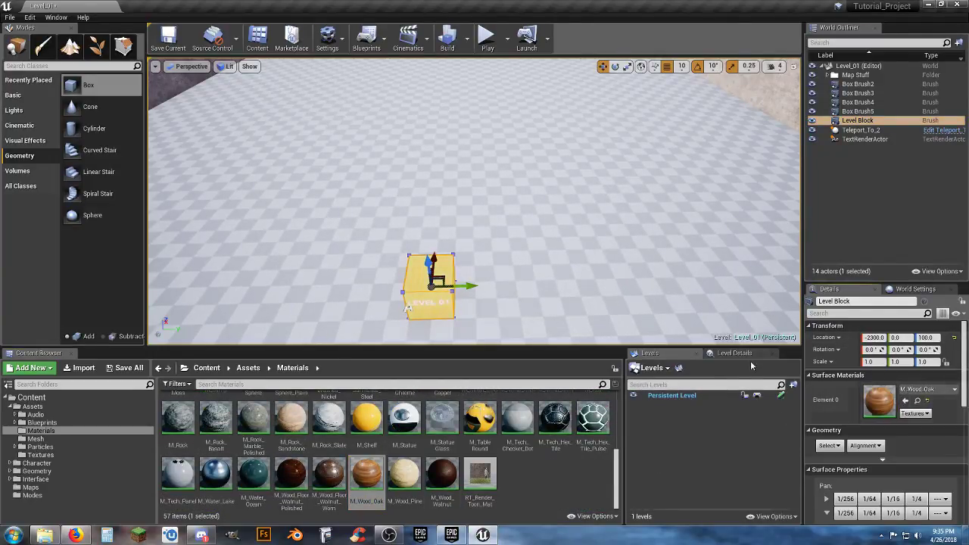
# Play-test the level by jumping the character onto the oak block, and end the play session
pyautogui.click(487, 36)
pyautogui.press('w')
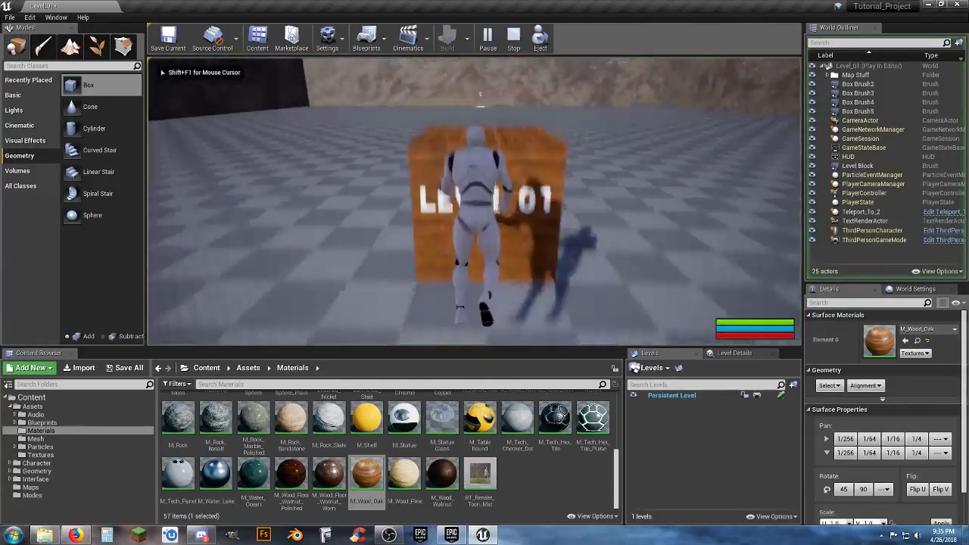
pyautogui.press('space')
pyautogui.press('w')
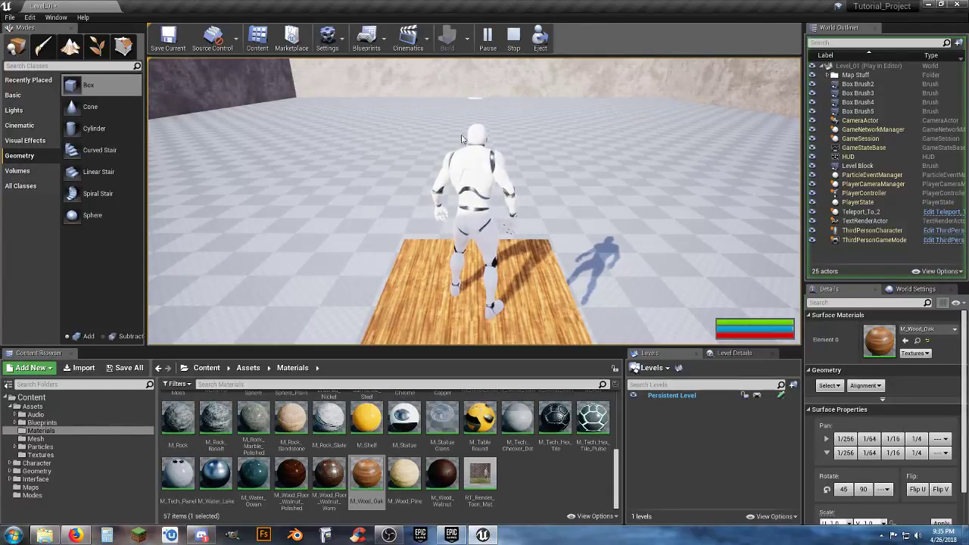
pyautogui.press('Escape')
# Examine the walled enclosure from above and the oak Level Block with its text up close
pyautogui.press('w')
pyautogui.moveTo(490, 176); pyautogui.dragTo(489, 123, button='right')
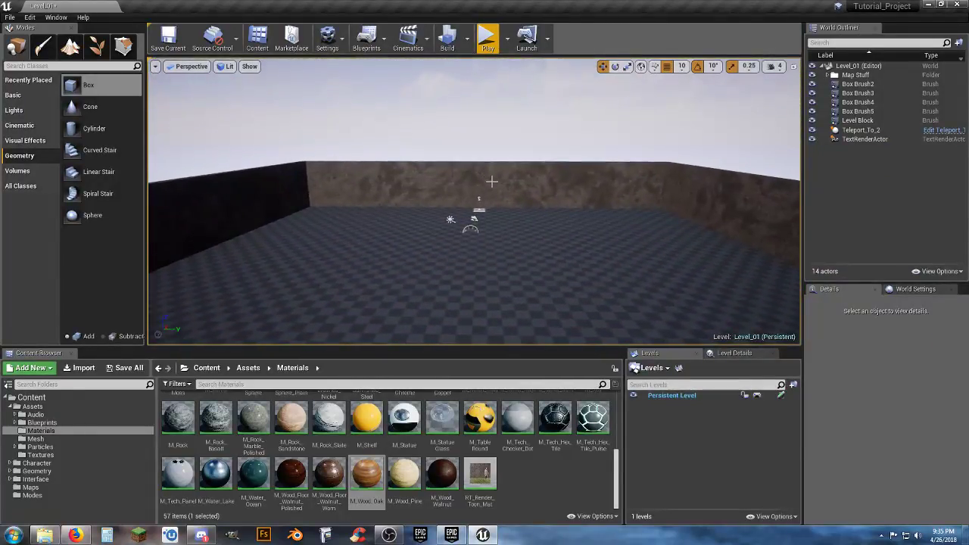
pyautogui.moveTo(492, 182); pyautogui.dragTo(371, 206, button='right')
pyautogui.press('s')
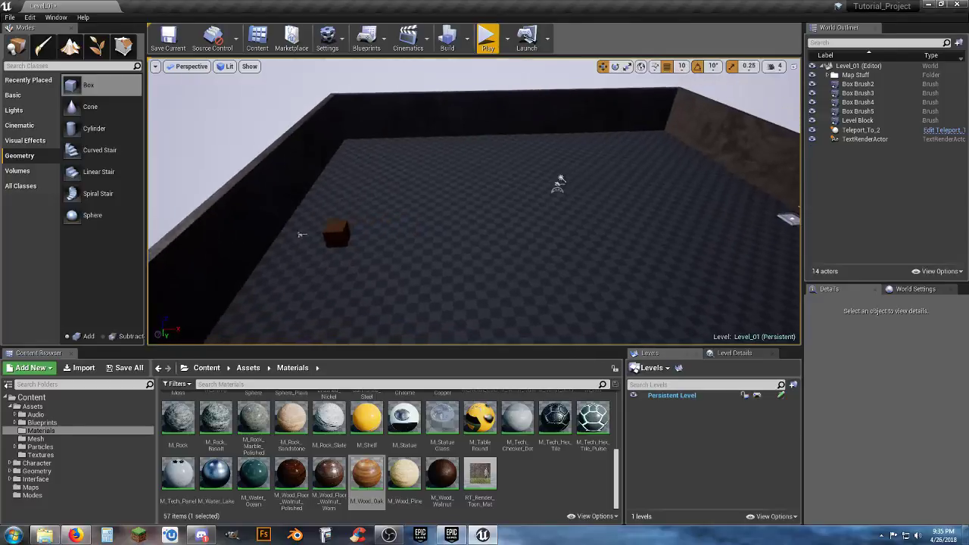
pyautogui.moveTo(227, 182); pyautogui.dragTo(289, 177, button='right')
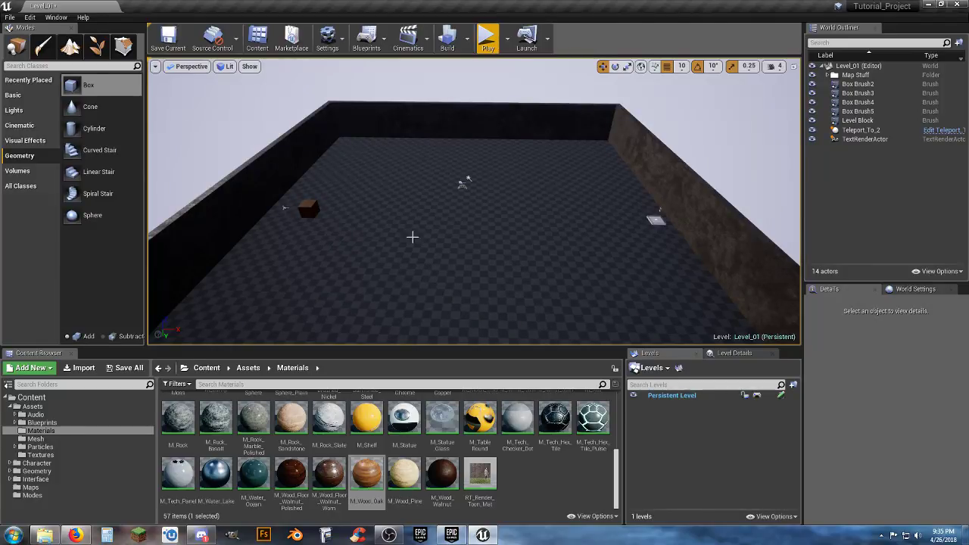
pyautogui.moveTo(413, 234); pyautogui.dragTo(329, 277, button='right')
pyautogui.press('s')
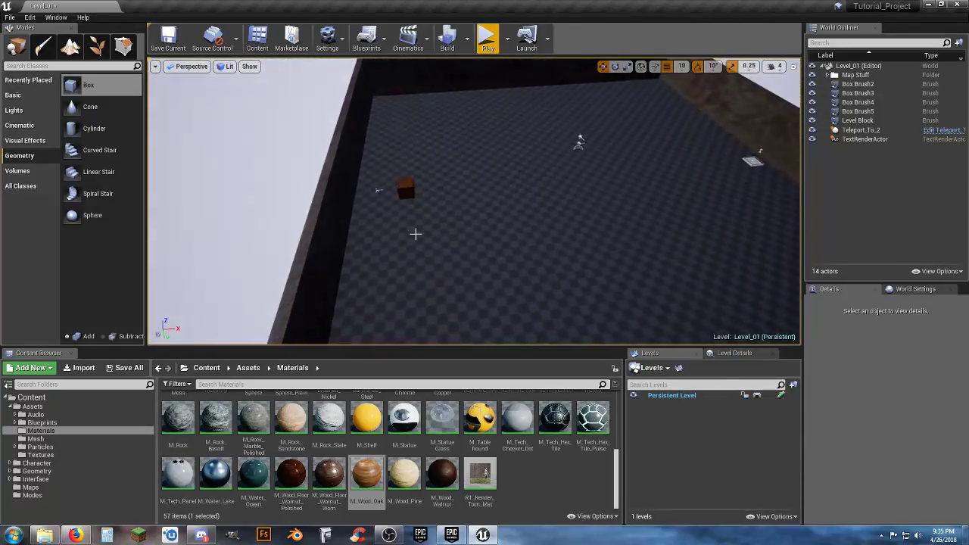
pyautogui.press('w')
pyautogui.press('a')
pyautogui.moveTo(415, 233)
pyautogui.mouseDown(button='right')
pyautogui.moveTo(560, 251)
pyautogui.moveTo(402, 241)
pyautogui.moveTo(431, 228)
pyautogui.mouseUp(button='right')
pyautogui.press('s')
pyautogui.press('w')
pyautogui.press('s')
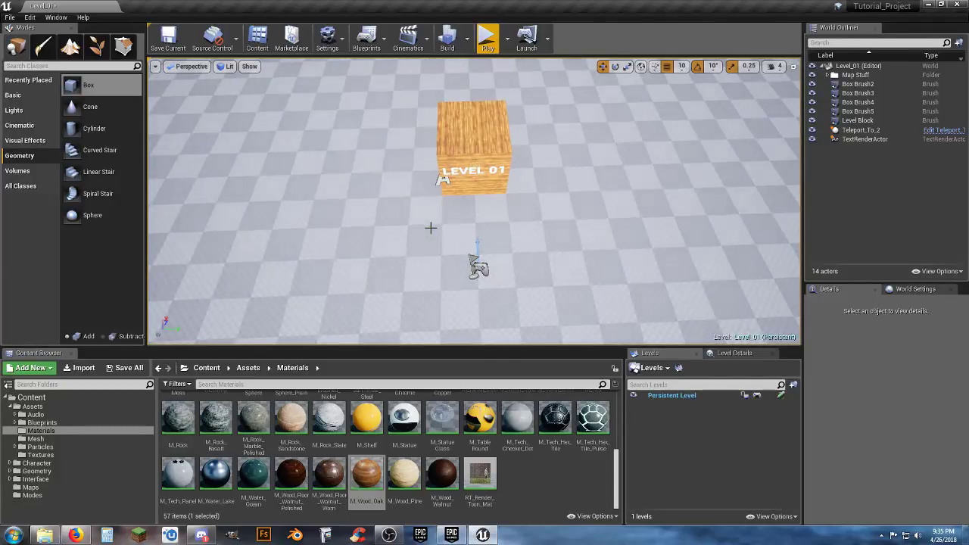
# Play-test the level again, jumping onto and off the oak block and running around it, and end the session
pyautogui.click(488, 41)
pyautogui.press('w')
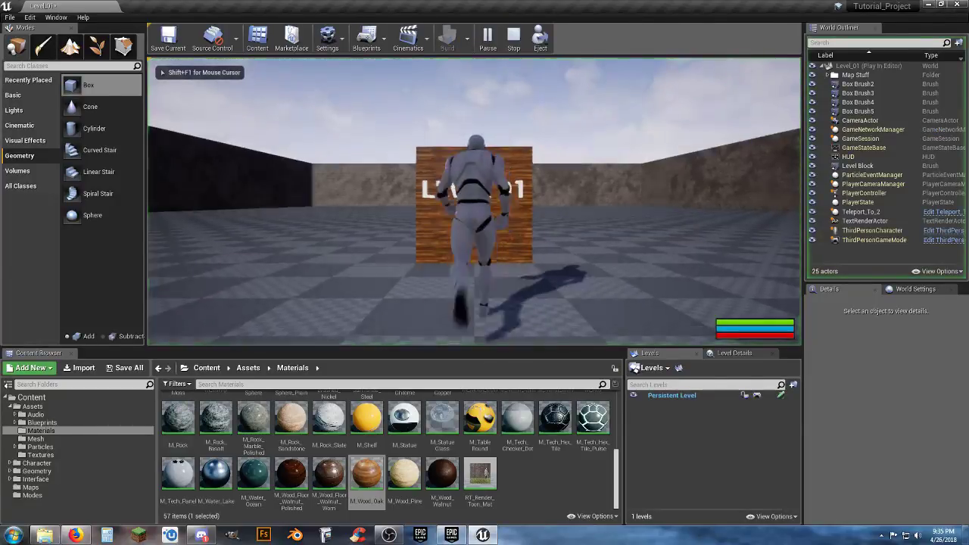
pyautogui.press('space')
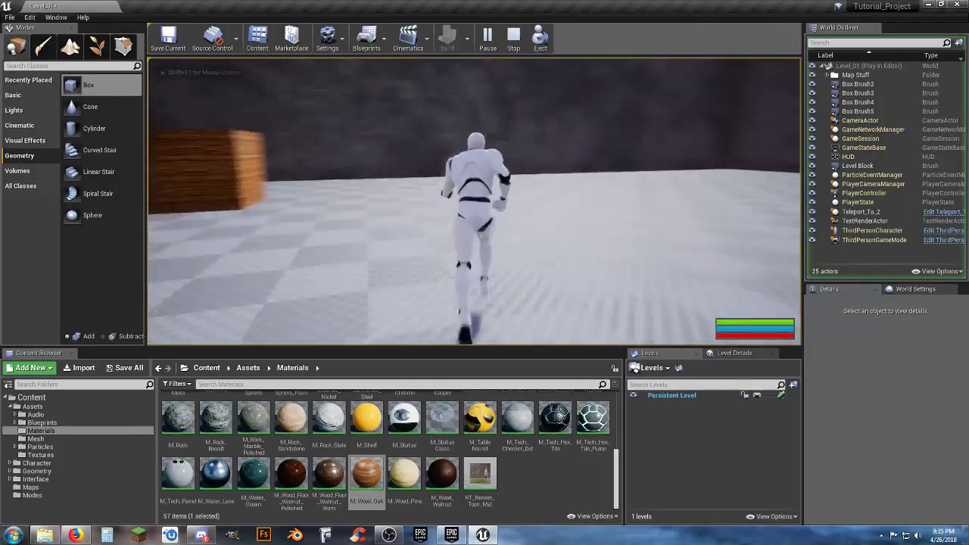
pyautogui.press('space')
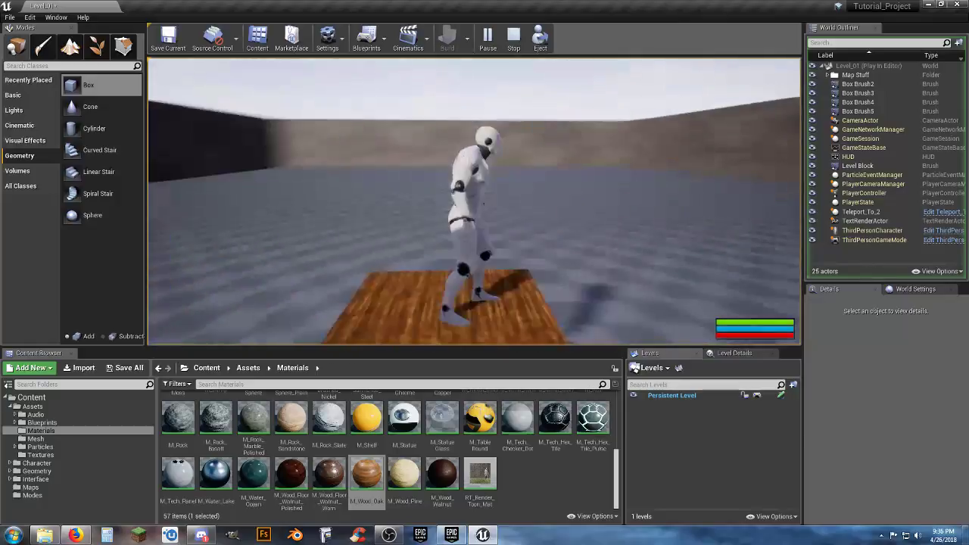
pyautogui.press('w')
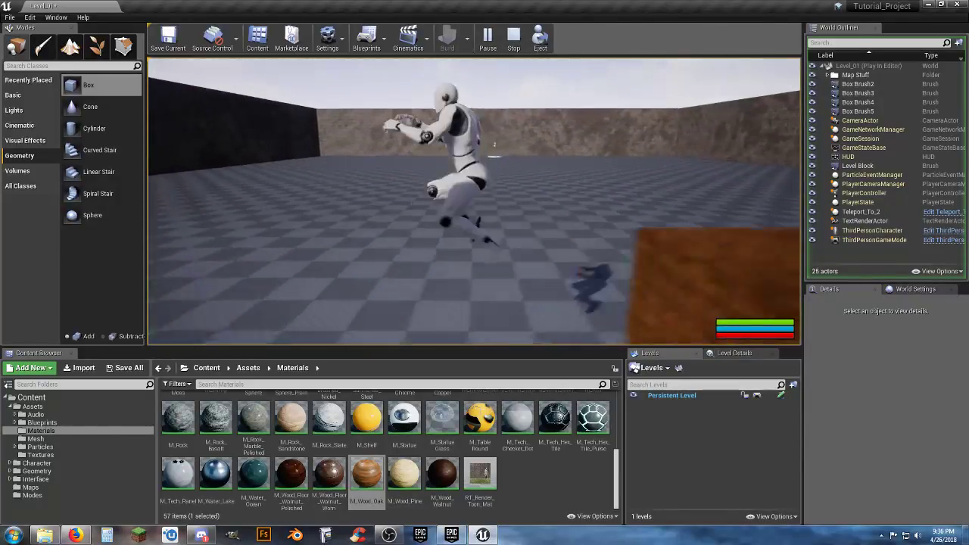
pyautogui.press('w')
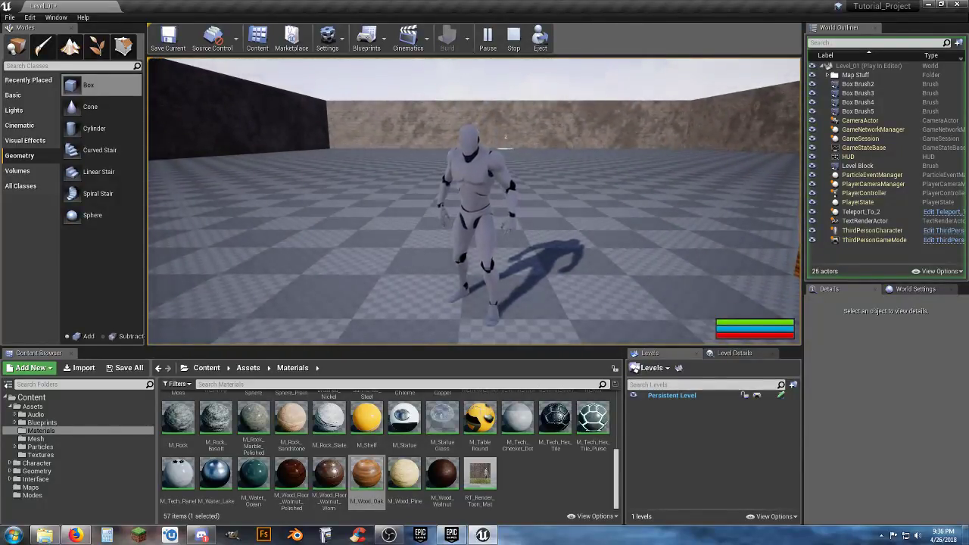
pyautogui.press('w')
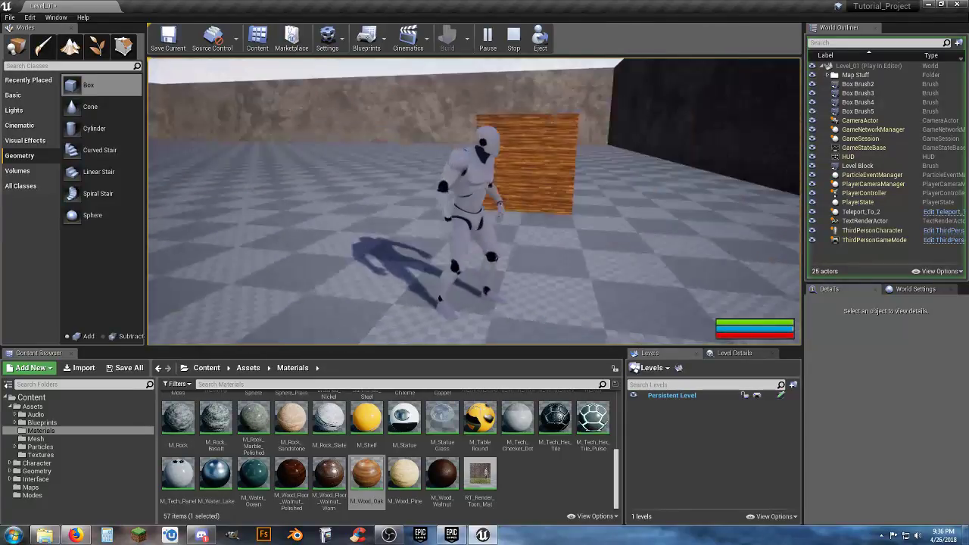
pyautogui.press('s')
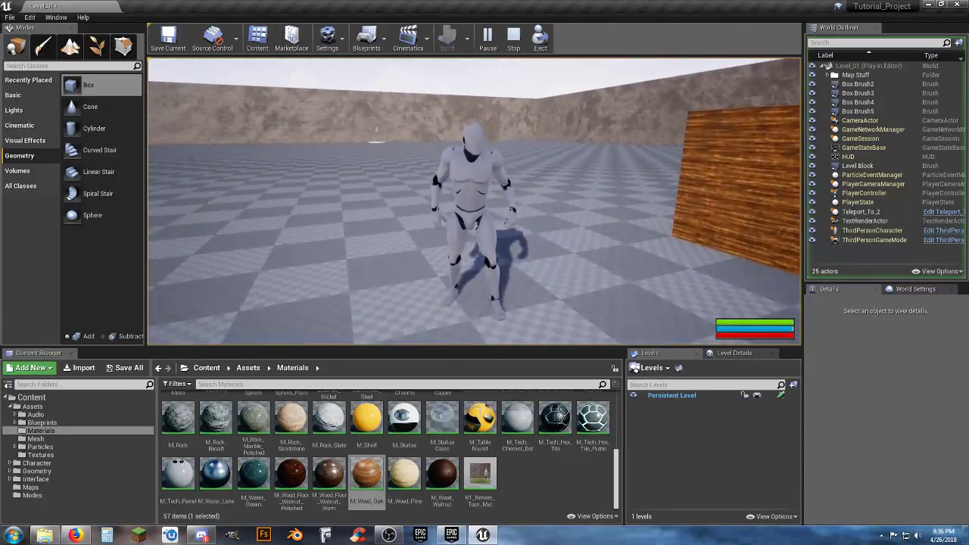
pyautogui.press('w')
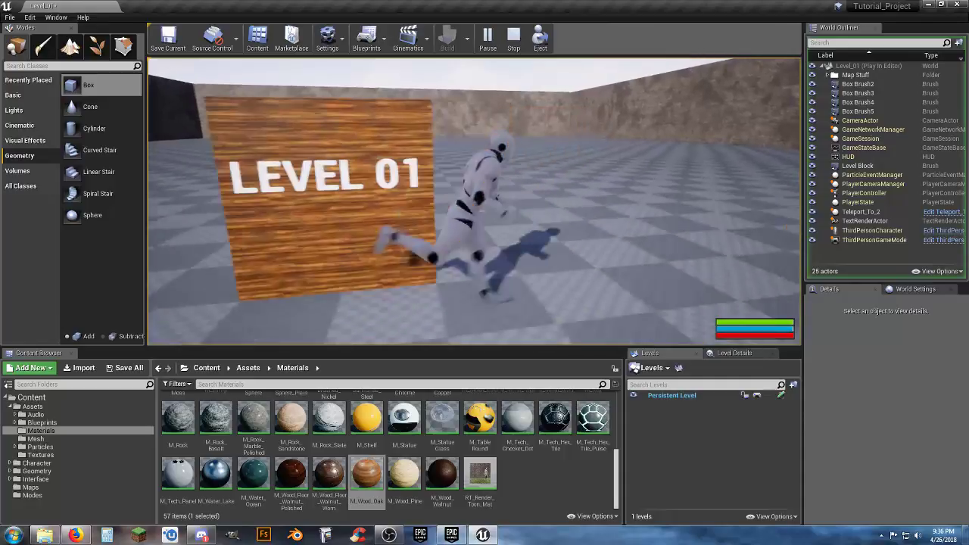
pyautogui.press('w')
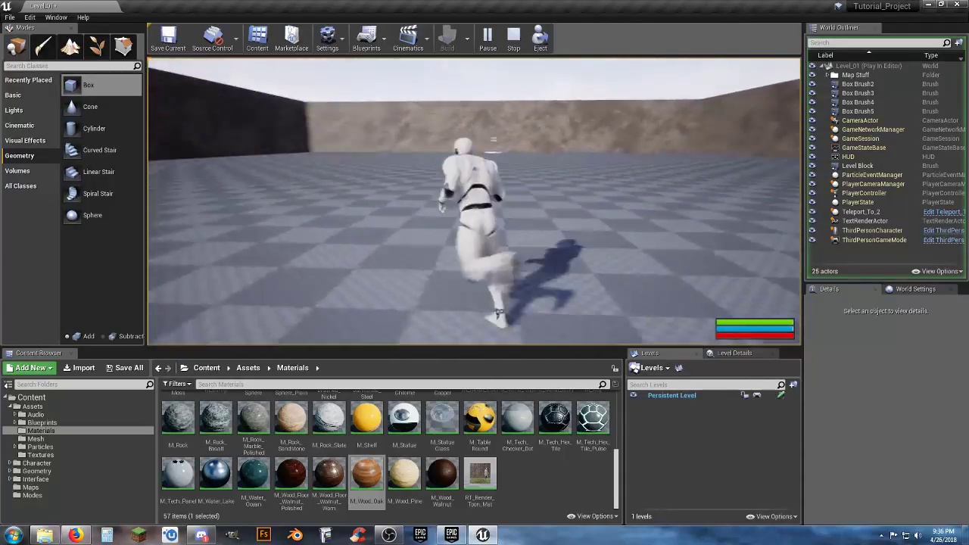
pyautogui.press('w')
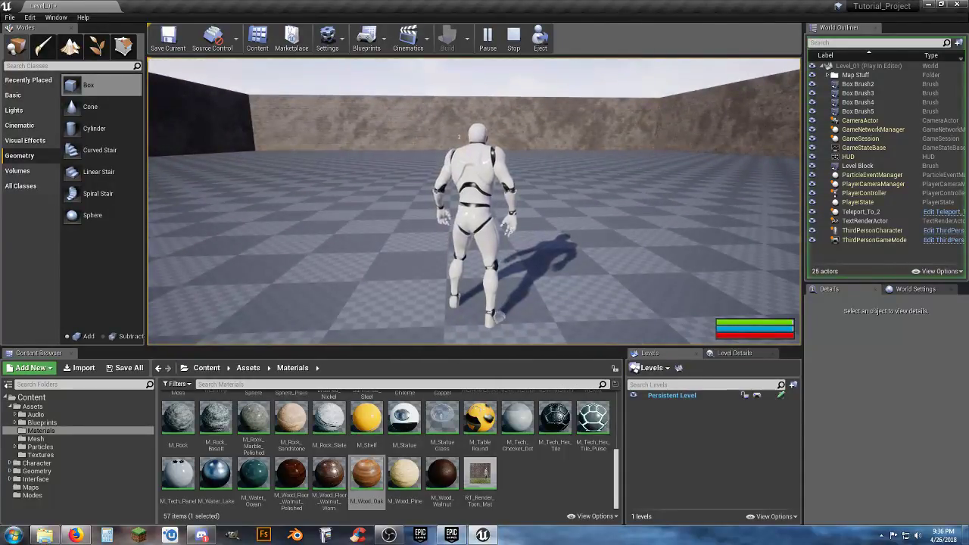
pyautogui.press('Escape')
# Survey the open floor between the oak block and the teleporter pad from several viewpoints inside and above the walls
pyautogui.press('s')
pyautogui.moveTo(408, 154); pyautogui.dragTo(357, 140, button='right')
pyautogui.press('w')
pyautogui.press('w')
pyautogui.press('s')
pyautogui.moveTo(436, 167); pyautogui.dragTo(405, 155, button='right')
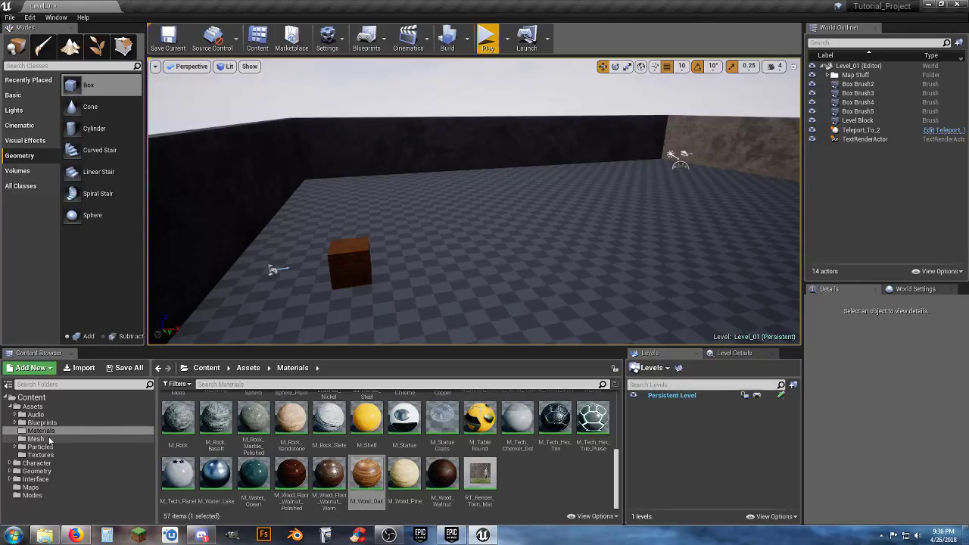
pyautogui.moveTo(459, 252); pyautogui.dragTo(477, 258, button='right')
pyautogui.press('s')
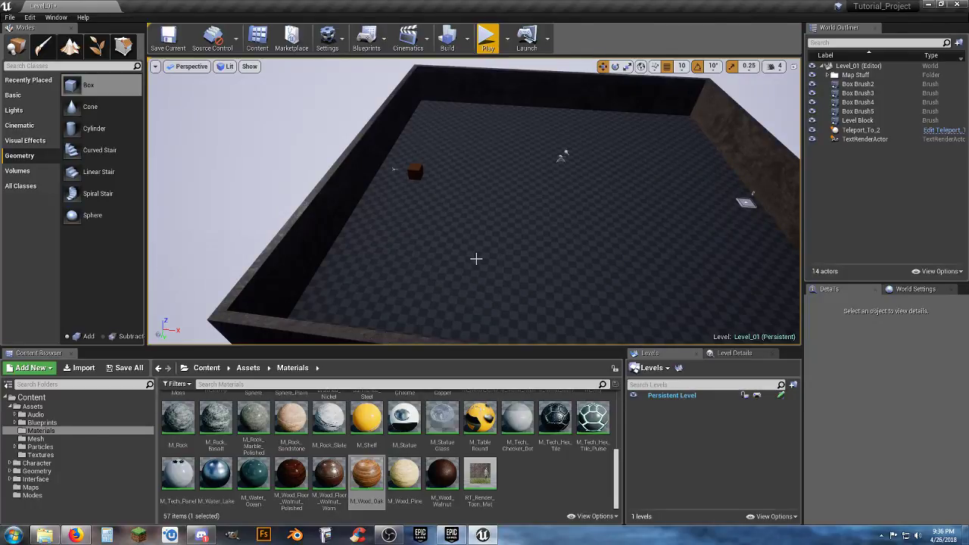
pyautogui.moveTo(470, 250); pyautogui.dragTo(423, 262, button='right')
pyautogui.press('w')
pyautogui.press('s')
pyautogui.moveTo(491, 136); pyautogui.dragTo(518, 144, button='right')
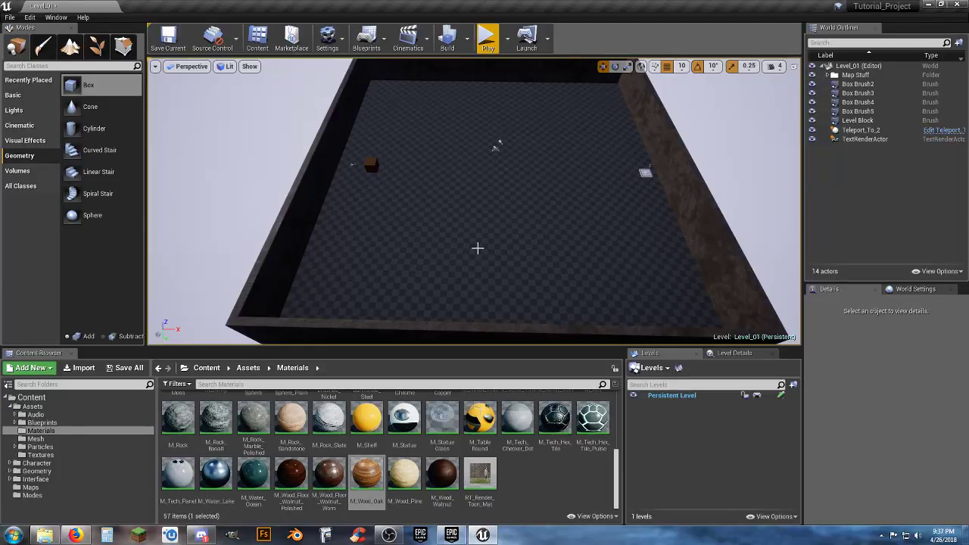
pyautogui.moveTo(528, 246)
pyautogui.mouseDown(button='right')
pyautogui.moveTo(496, 237)
pyautogui.moveTo(516, 240)
pyautogui.mouseUp(button='right')
pyautogui.press('w')
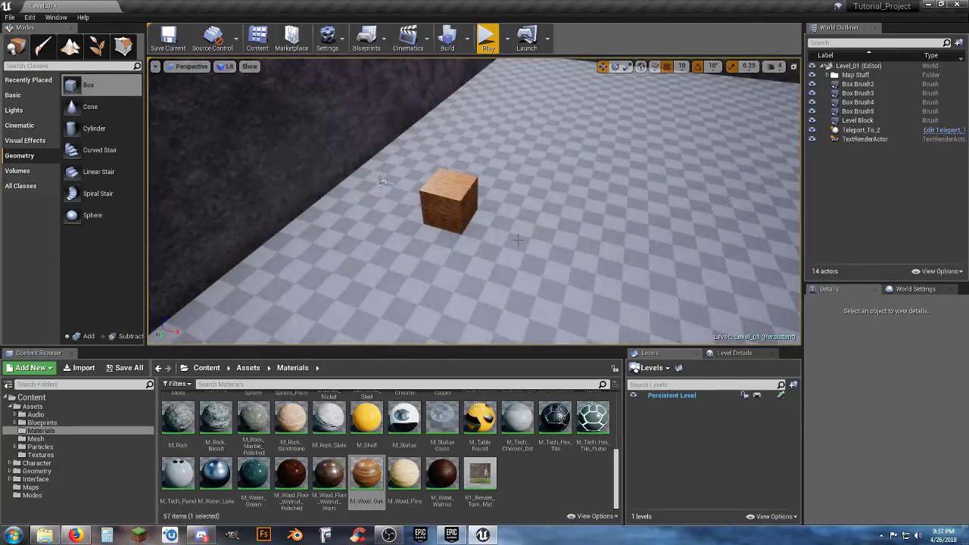
pyautogui.moveTo(521, 234); pyautogui.dragTo(588, 224, button='right')
pyautogui.press('s')
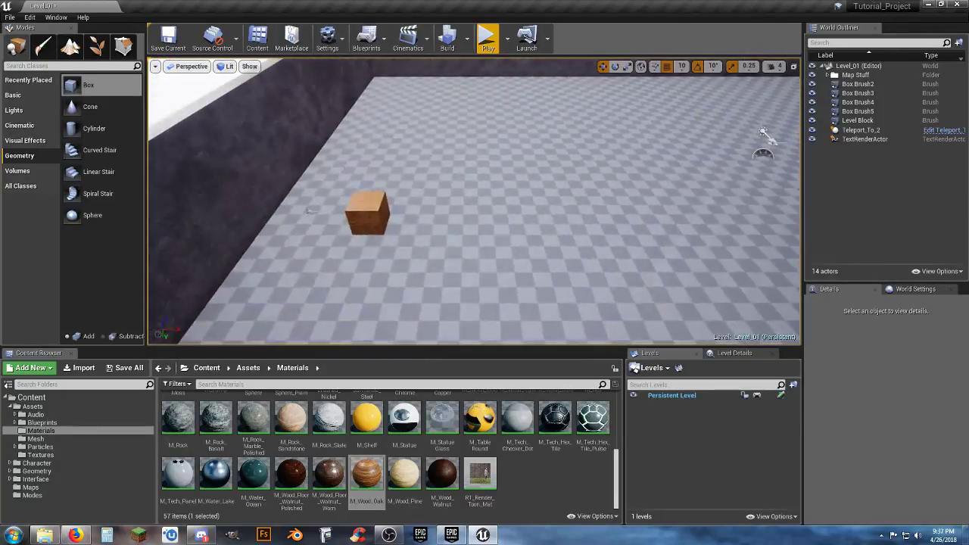
pyautogui.moveTo(485, 242); pyautogui.dragTo(611, 233, button='right')
pyautogui.press('w')
pyautogui.press('s')
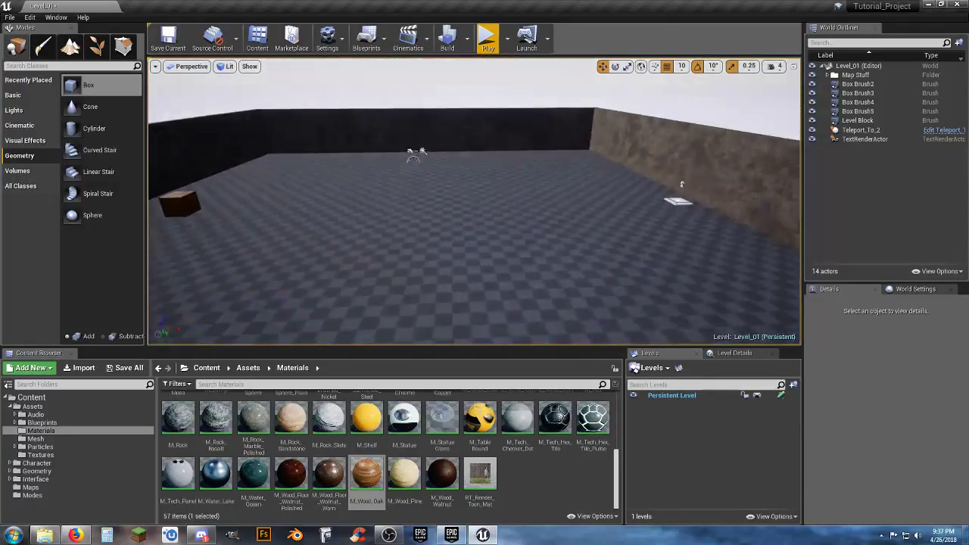
pyautogui.moveTo(521, 249); pyautogui.dragTo(487, 325, button='right')
pyautogui.press('w')
pyautogui.press('s')
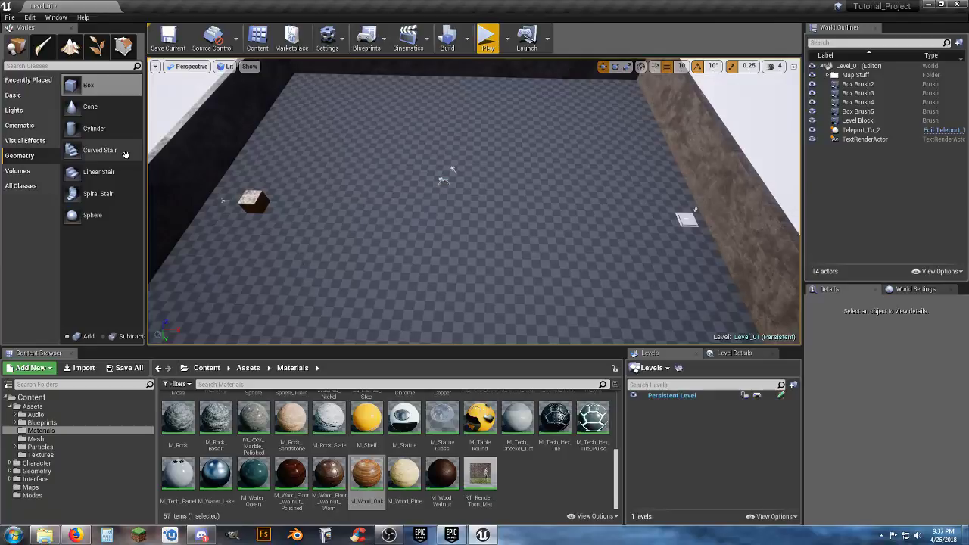
# Place a basic Cube static mesh on the open floor at about X 310, Y 100, Z 0
pyautogui.click(31, 100)
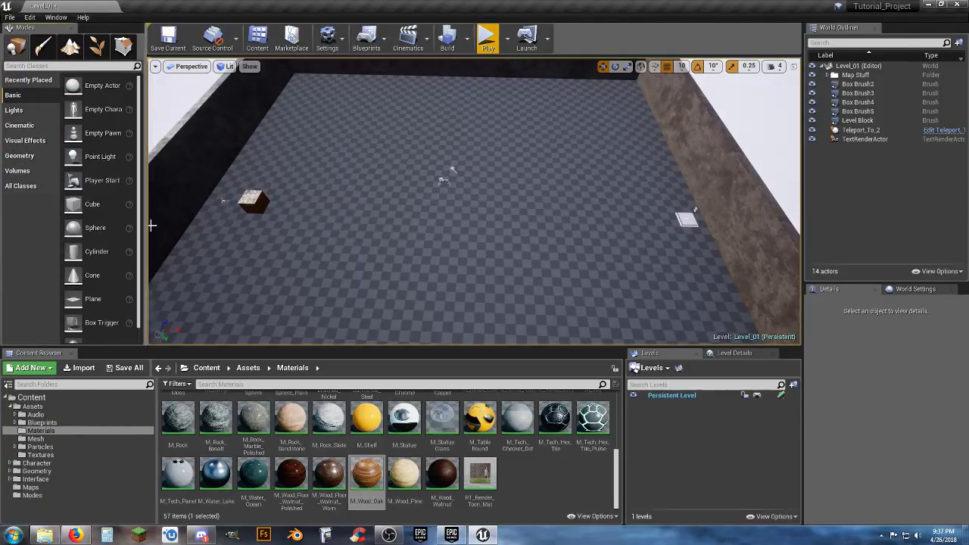
pyautogui.moveTo(92, 205); pyautogui.dragTo(471, 219)
pyautogui.press('w')
pyautogui.moveTo(494, 249)
pyautogui.mouseDown(button='right')
pyautogui.moveTo(478, 256)
pyautogui.moveTo(494, 252)
pyautogui.mouseUp(button='right')
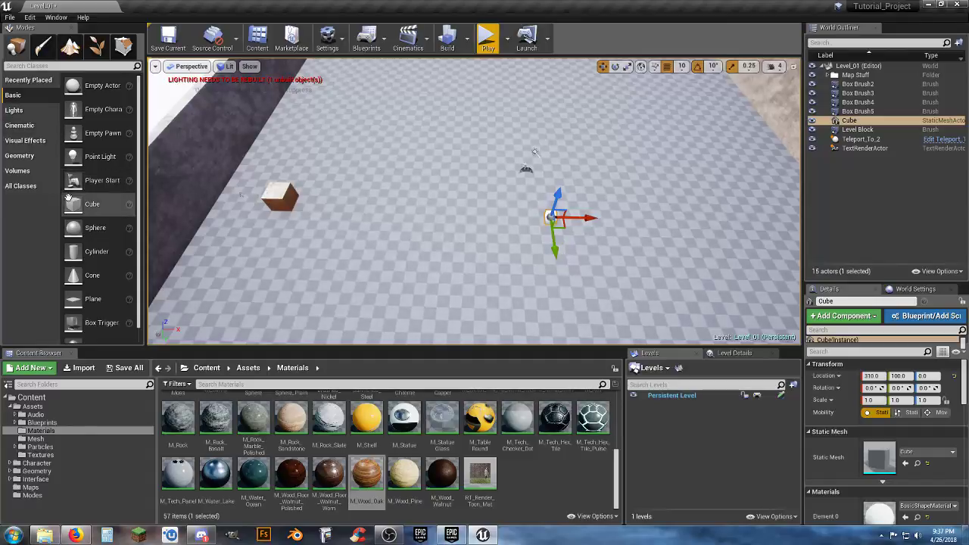
# Raise the new cube to Z 50 so it sits on top of the floor
pyautogui.press('w')
pyautogui.moveTo(439, 254); pyautogui.dragTo(628, 246, button='right')
pyautogui.press('a')
pyautogui.moveTo(478, 179); pyautogui.dragTo(482, 141)
pyautogui.press('s')
pyautogui.moveTo(560, 215); pyautogui.dragTo(591, 245, button='right')
pyautogui.press('w')
pyautogui.press('a')
pyautogui.press('d')
pyautogui.press('a')
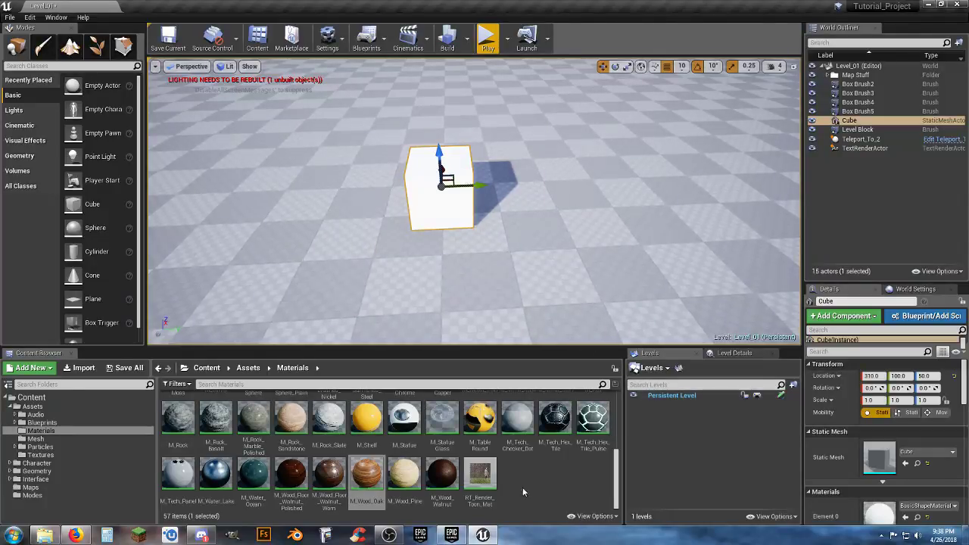
# Apply the M_Concrete_Tiles material to the cube's Element 0 slot
pyautogui.scroll(2, 531, 459)
pyautogui.scroll(3, 521, 460)
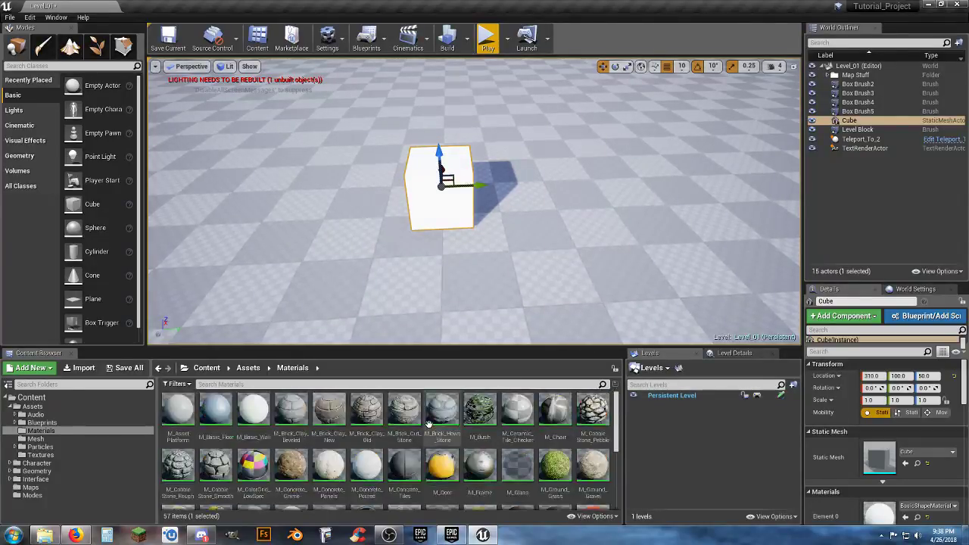
pyautogui.click(398, 458)
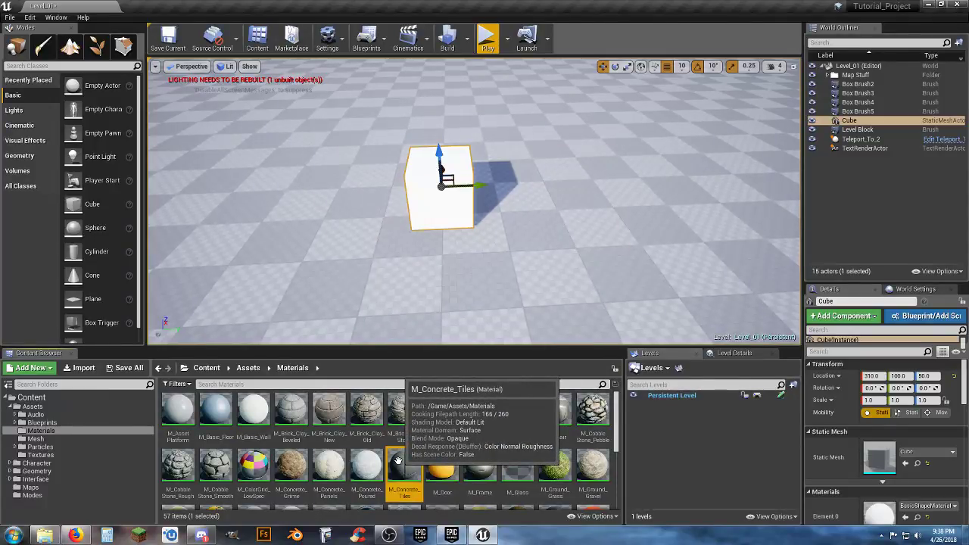
pyautogui.click(906, 518)
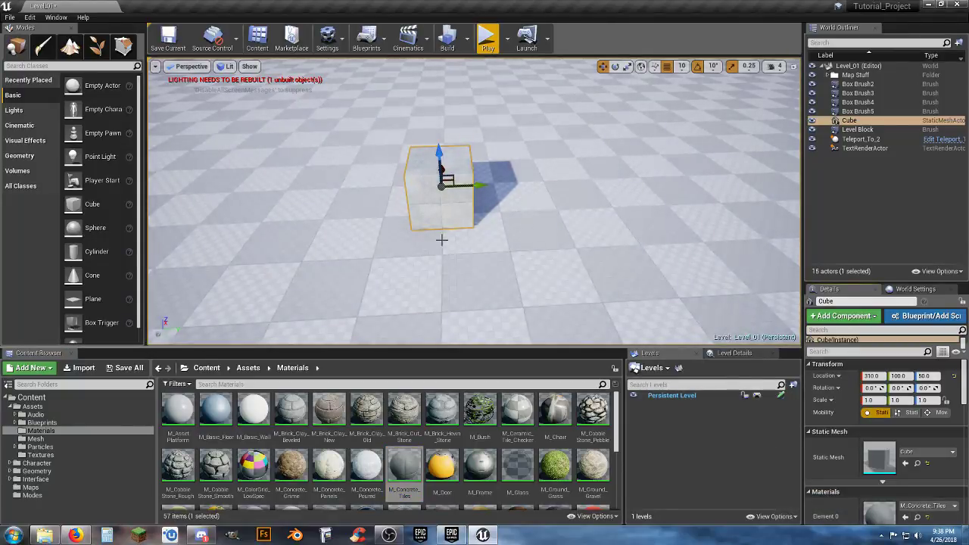
# Move the concrete cube across the floor to X 250, Y 150, lining it up with the floor tiles
pyautogui.moveTo(467, 186); pyautogui.dragTo(499, 186)
pyautogui.moveTo(530, 222); pyautogui.dragTo(356, 198, button='right')
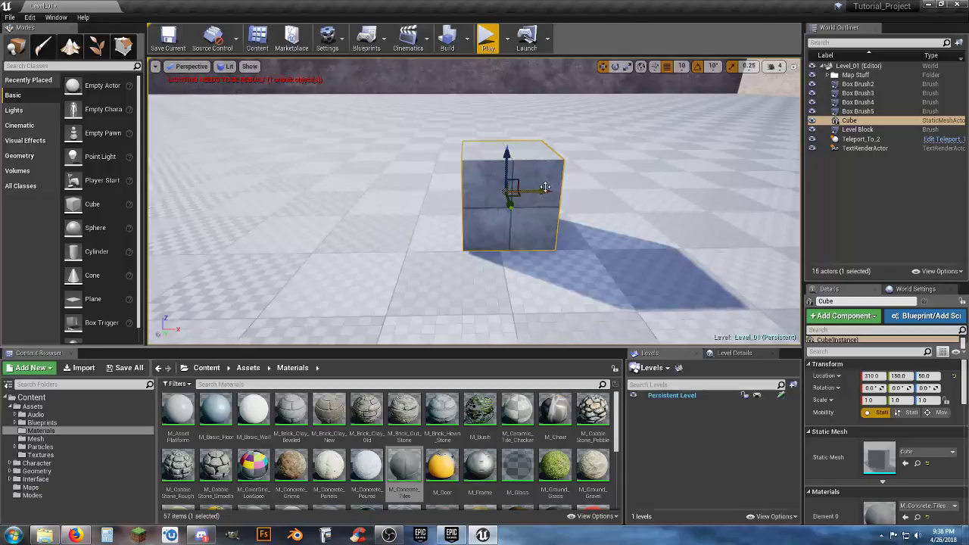
pyautogui.moveTo(547, 191); pyautogui.dragTo(497, 187)
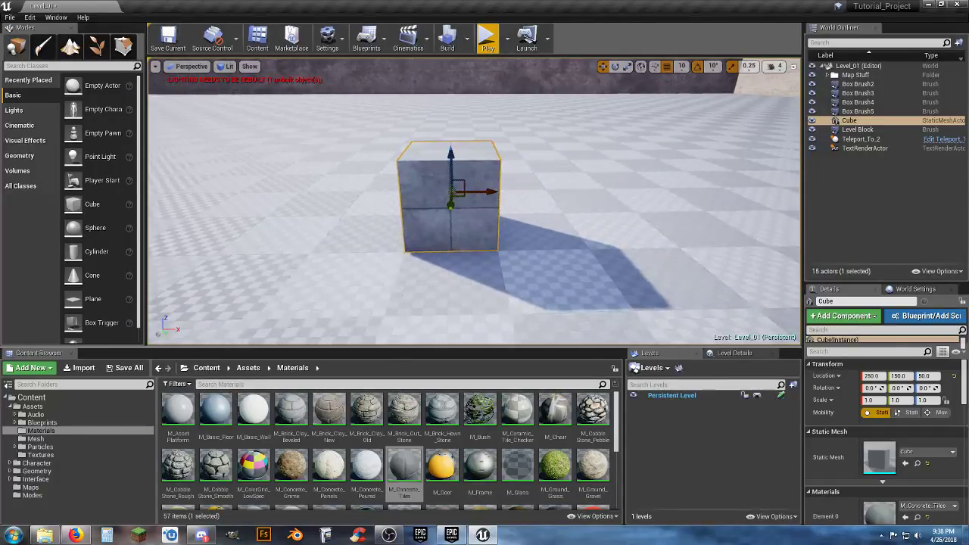
pyautogui.moveTo(497, 189); pyautogui.dragTo(636, 178, button='right')
pyautogui.press('w')
pyautogui.moveTo(515, 227); pyautogui.dragTo(496, 288, button='right')
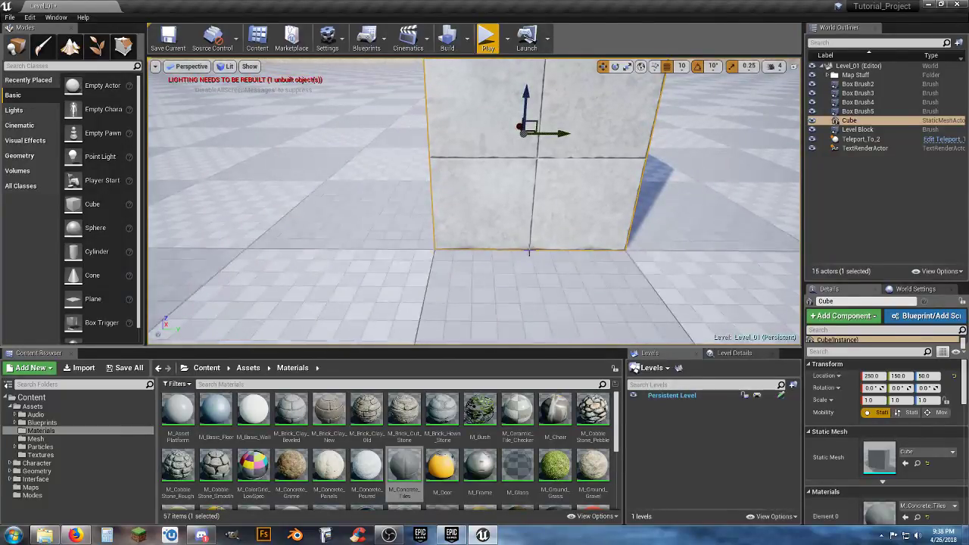
pyautogui.scroll(-6, 529, 266)
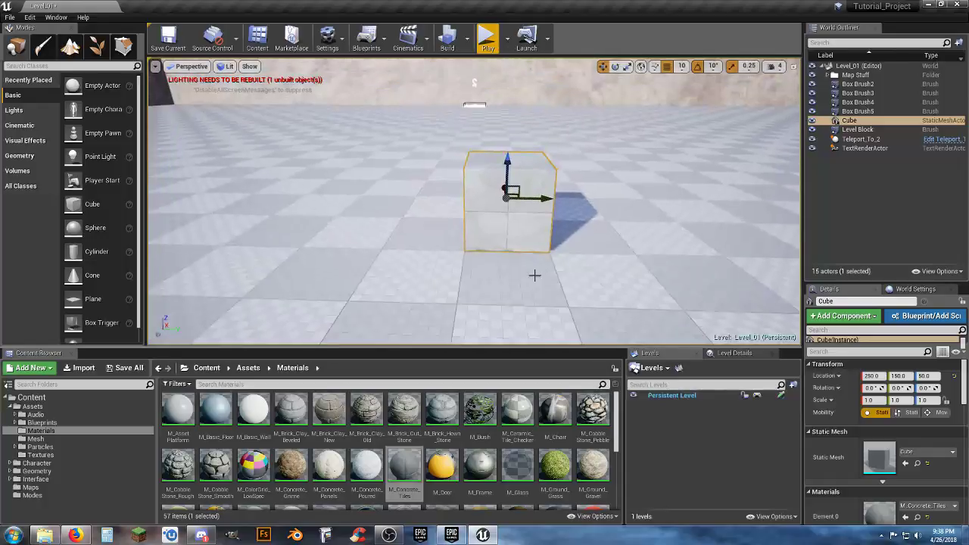
# Duplicate the concrete cube and move the copy along Y to 400
pyautogui.press('d')
pyautogui.moveTo(346, 273); pyautogui.dragTo(346, 273, button='right')
pyautogui.press('a')
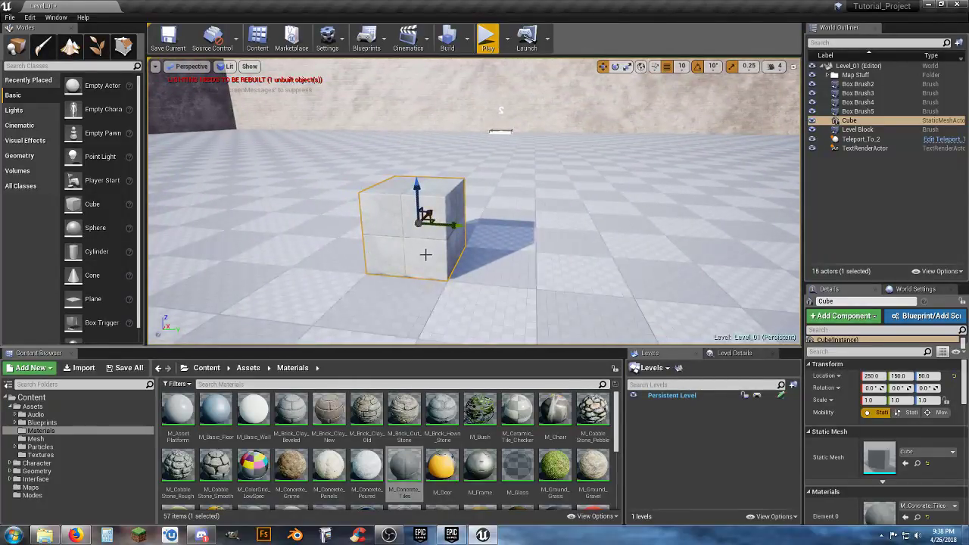
pyautogui.hotkey('ctrl', 'w')
pyautogui.moveTo(462, 227); pyautogui.dragTo(674, 245)
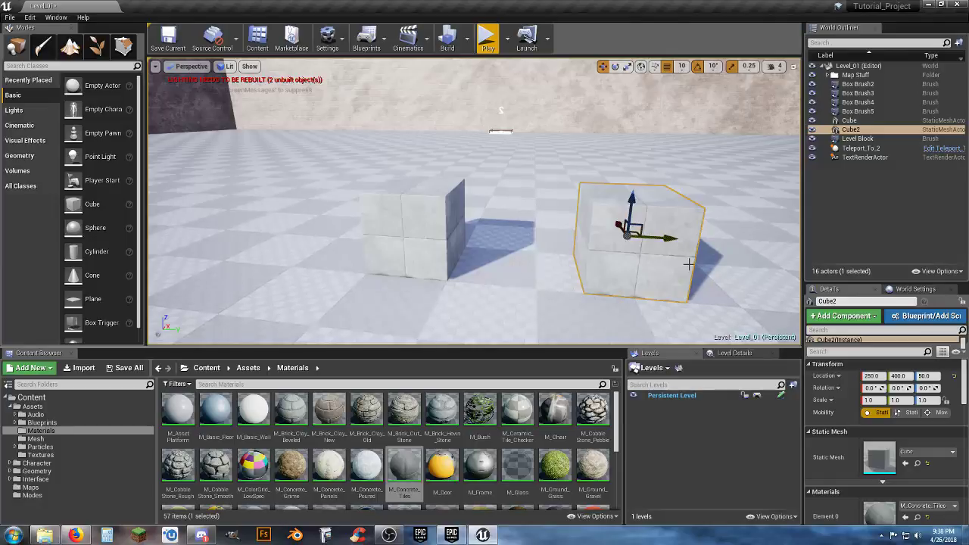
# Scale the duplicated cube uniformly to 2 and raise it to Z 100
pyautogui.click(877, 402)
pyautogui.write('2')
pyautogui.press('Return')
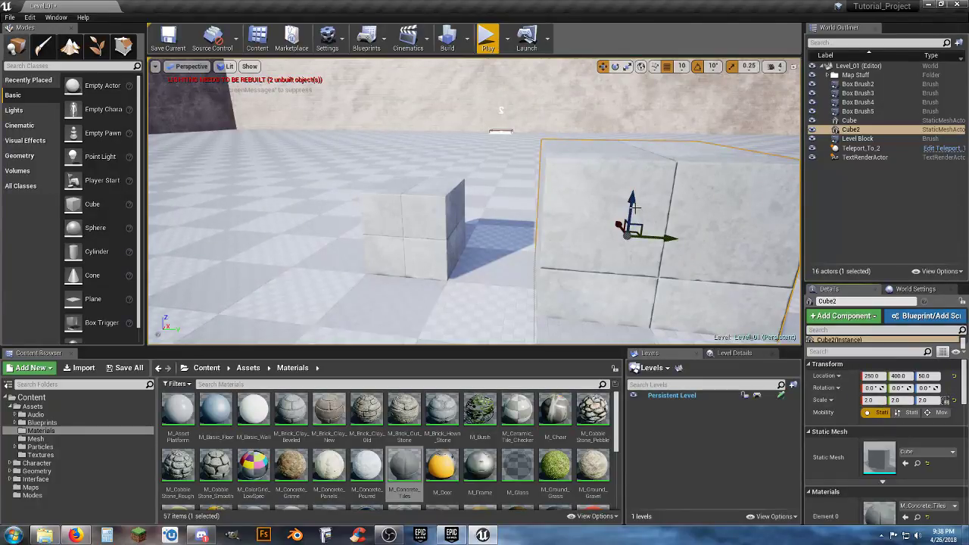
pyautogui.moveTo(632, 199); pyautogui.dragTo(641, 154)
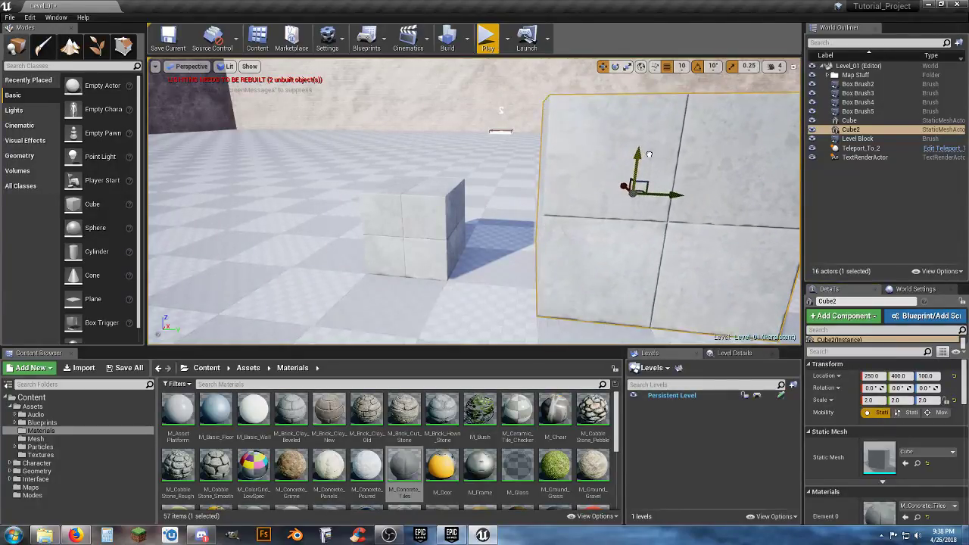
# Examine the enlarged cube up close and look through its material, physics, collision and actor properties
pyautogui.press('s')
pyautogui.press('a')
pyautogui.moveTo(650, 154); pyautogui.dragTo(650, 162, button='right')
pyautogui.press('s')
pyautogui.press('d')
pyautogui.press('w')
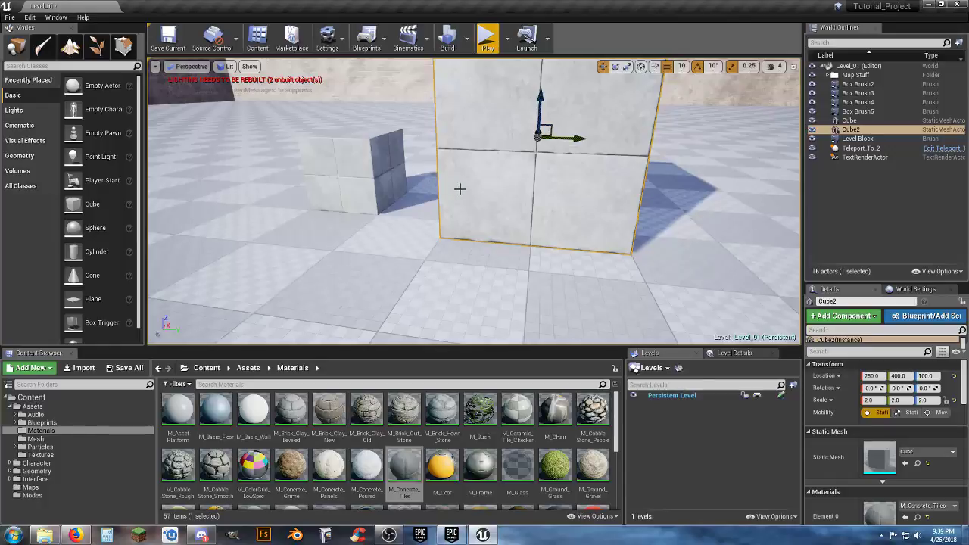
pyautogui.scroll(-8, 853, 446)
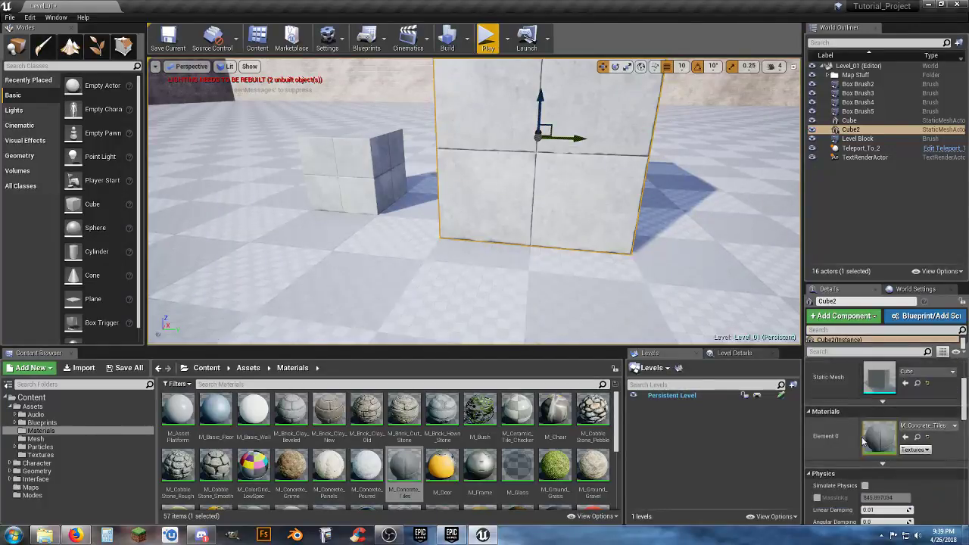
pyautogui.scroll(-10, 853, 447)
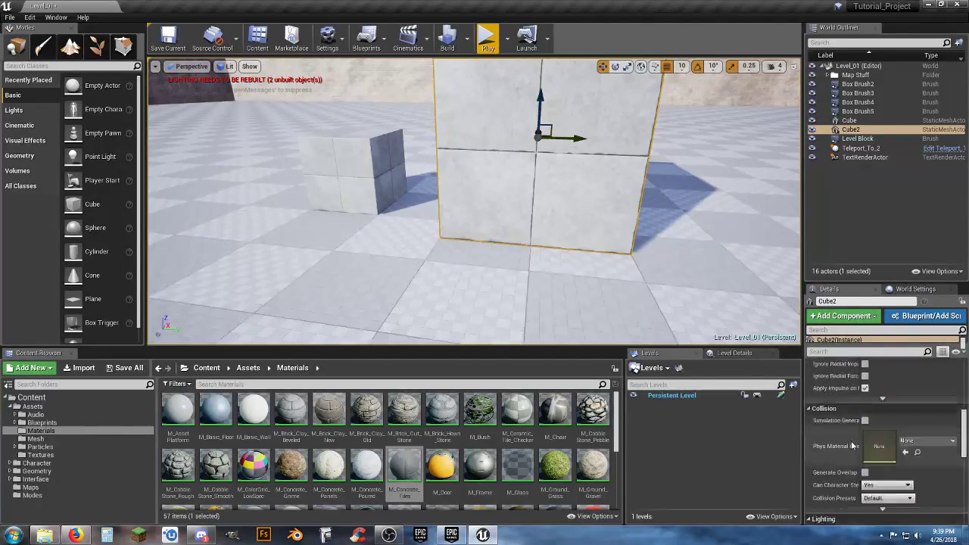
pyautogui.scroll(-4, 851, 444)
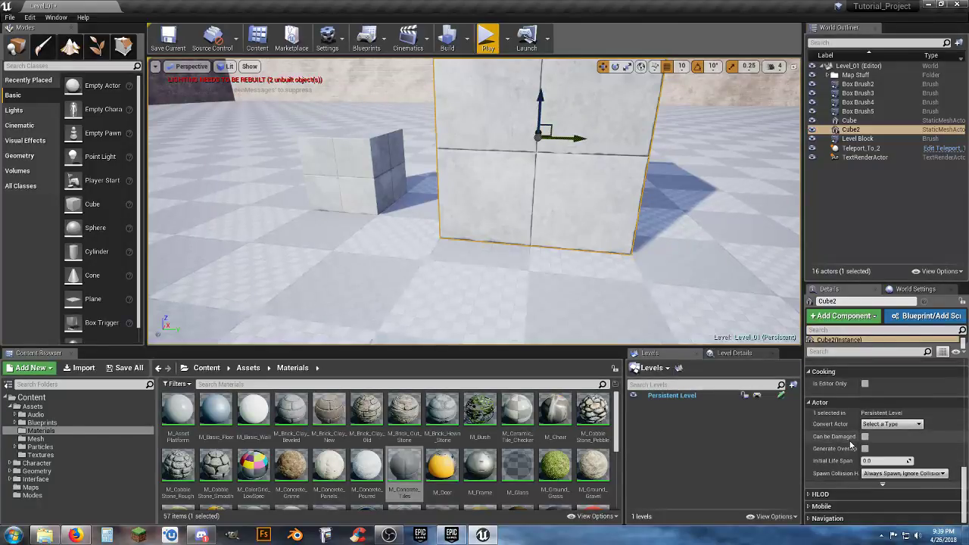
pyautogui.scroll(20, 852, 445)
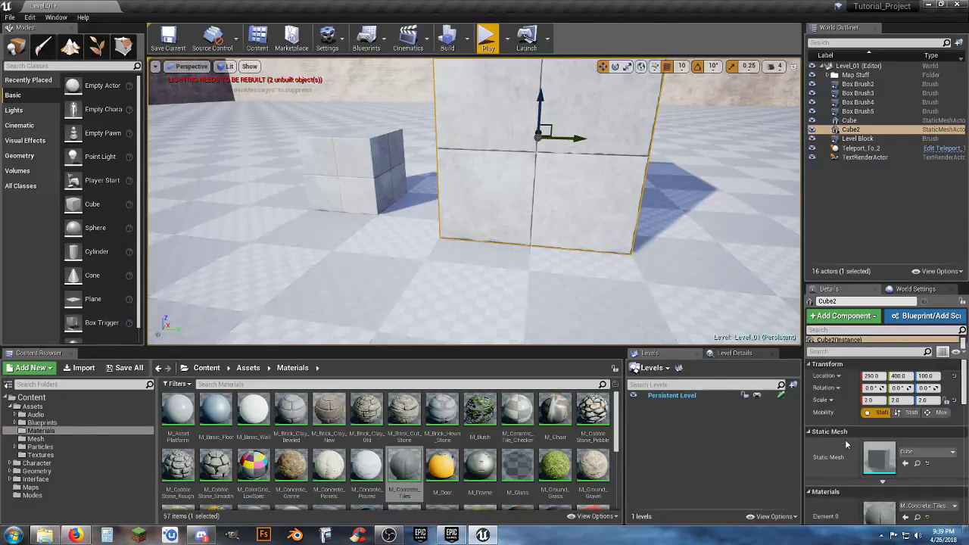
pyautogui.moveTo(547, 242); pyautogui.dragTo(560, 217, button='right')
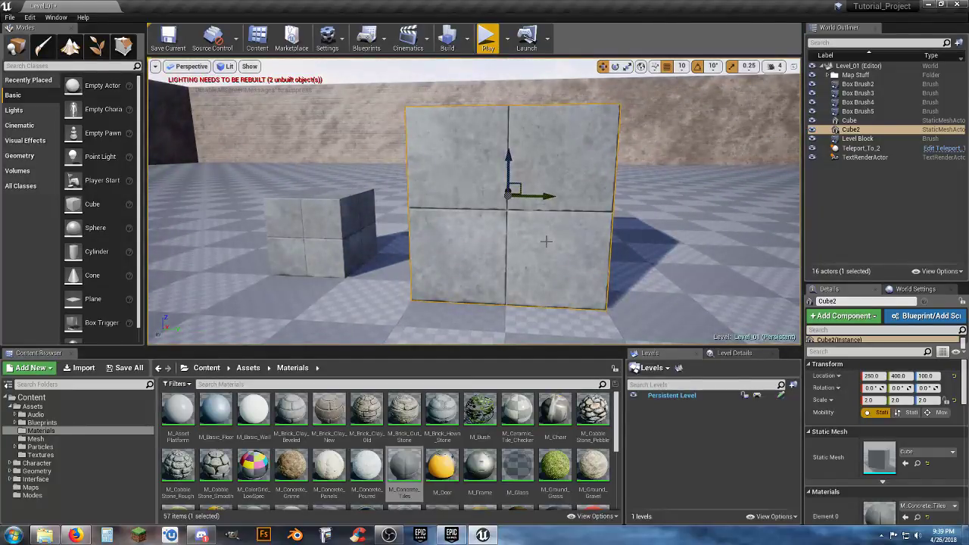
# Compare the concrete tile texture on the small and enlarged cubes from several viewpoints, selecting each cube
pyautogui.press('a')
pyautogui.moveTo(546, 224)
pyautogui.mouseDown(button='right')
pyautogui.moveTo(564, 221)
pyautogui.moveTo(401, 221)
pyautogui.mouseUp(button='right')
pyautogui.press('d')
pyautogui.press('a')
pyautogui.press('w')
pyautogui.press('d')
pyautogui.press('s')
pyautogui.press('w')
pyautogui.press('s')
pyautogui.press('a')
pyautogui.moveTo(481, 202); pyautogui.dragTo(643, 201, button='right')
pyautogui.press('s')
pyautogui.press('d')
pyautogui.moveTo(631, 241); pyautogui.dragTo(527, 237, button='right')
pyautogui.press('w')
pyautogui.press('s')
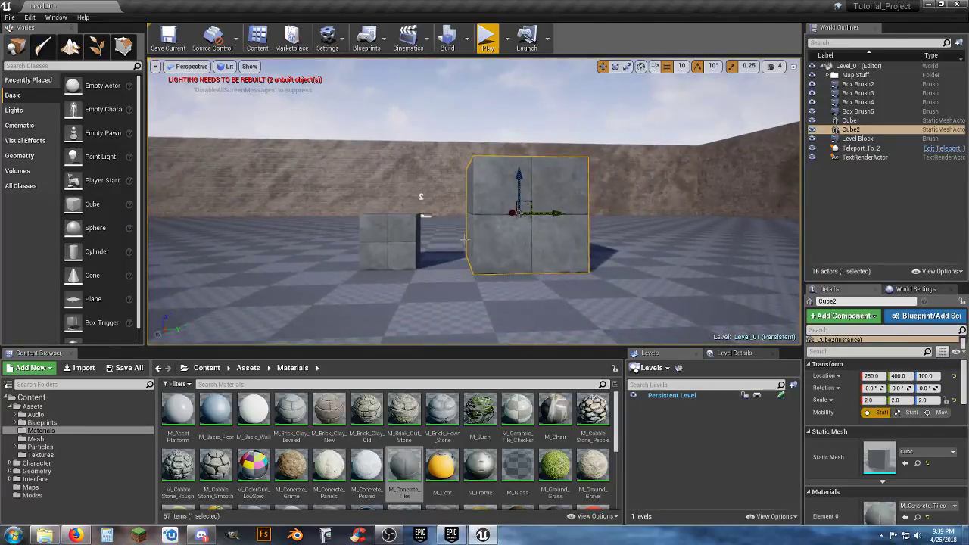
pyautogui.click(377, 237)
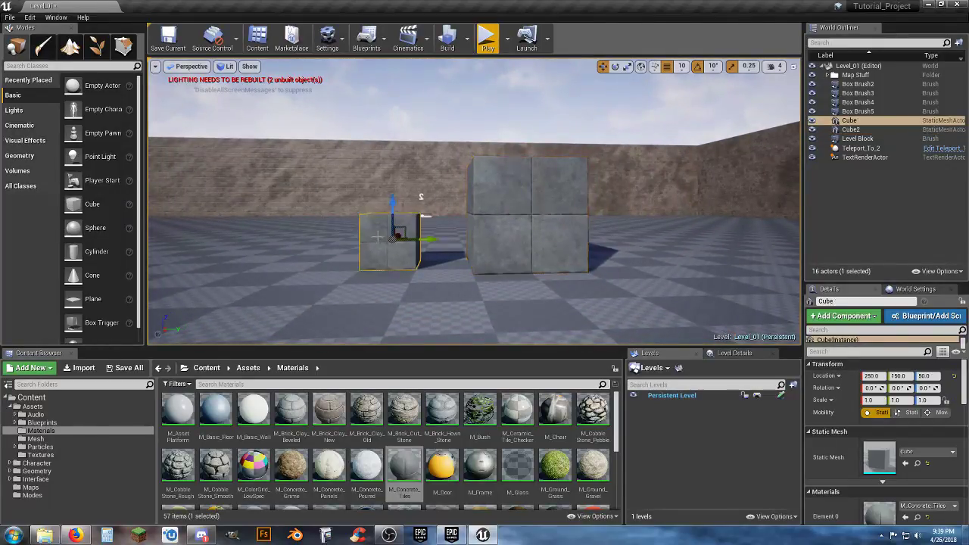
pyautogui.click(494, 236)
# Add a Box geometry brush on the floor, on the small cube's other side, at X 300, Y -100, Z 100
pyautogui.press('a')
pyautogui.press('w')
pyautogui.moveTo(522, 252); pyautogui.dragTo(522, 252, button='right')
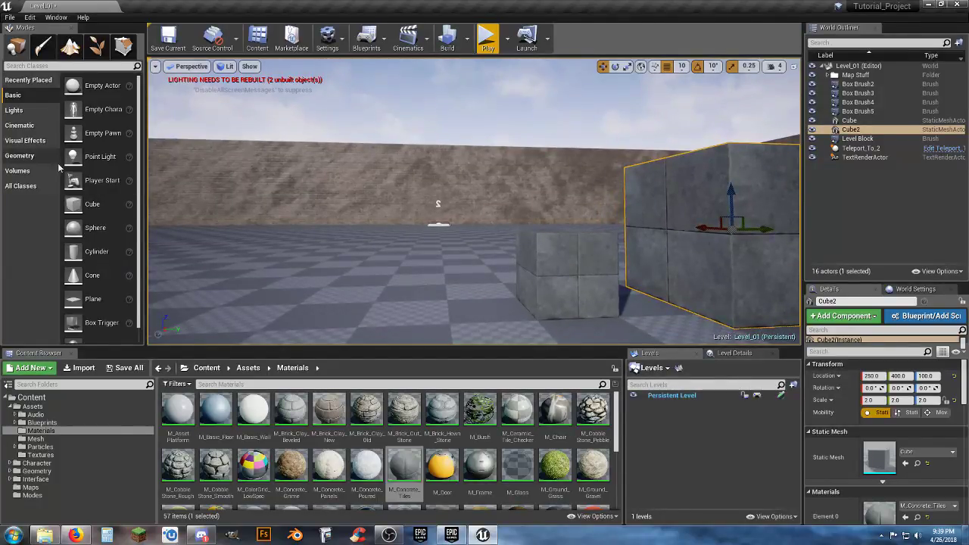
pyautogui.click(19, 155)
pyautogui.moveTo(282, 168); pyautogui.dragTo(282, 168, button='right')
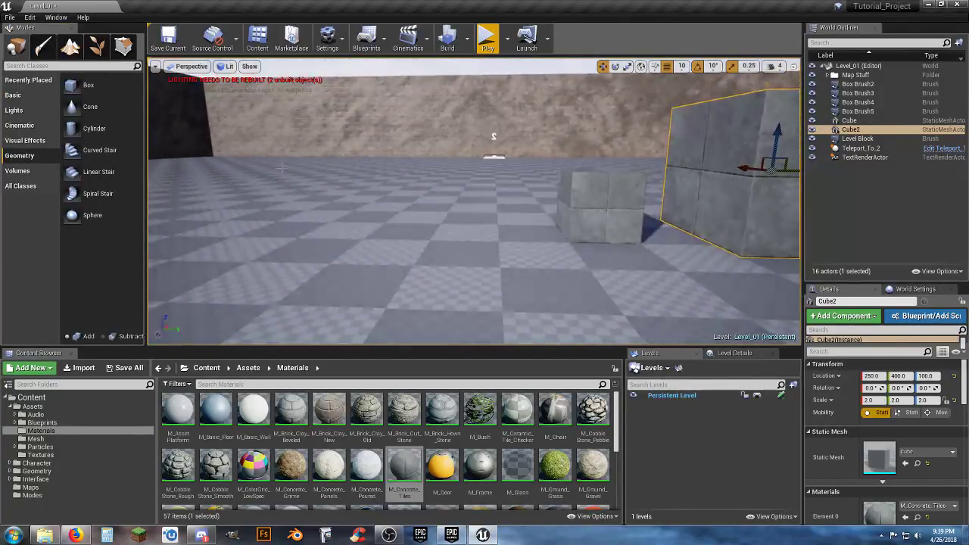
pyautogui.moveTo(75, 84)
pyautogui.mouseDown()
pyautogui.moveTo(374, 199)
pyautogui.moveTo(399, 226)
pyautogui.moveTo(424, 224)
pyautogui.mouseUp()
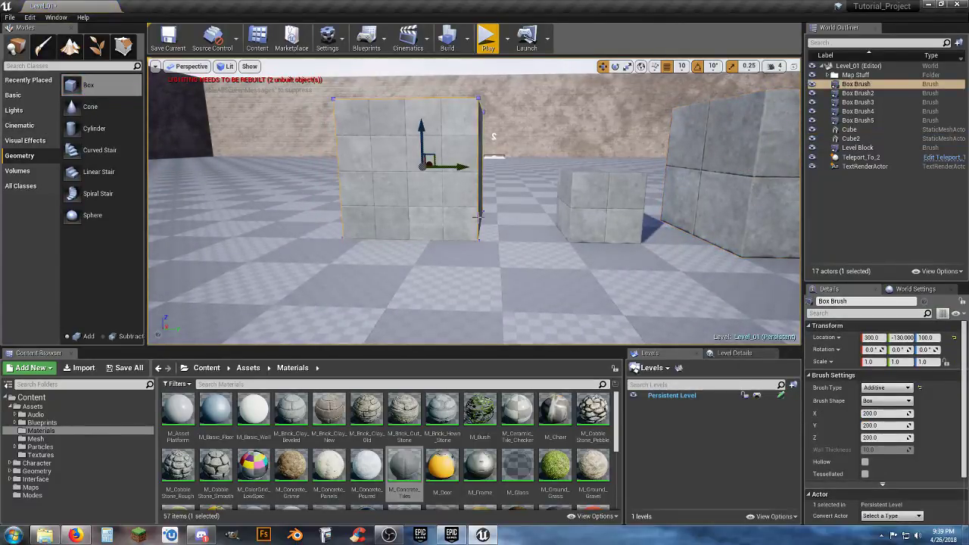
pyautogui.moveTo(459, 169); pyautogui.dragTo(478, 168)
# Move the enlarged cube along X to 300 to line it up with the box brush
pyautogui.press('d')
pyautogui.moveTo(571, 243); pyautogui.dragTo(571, 237, button='right')
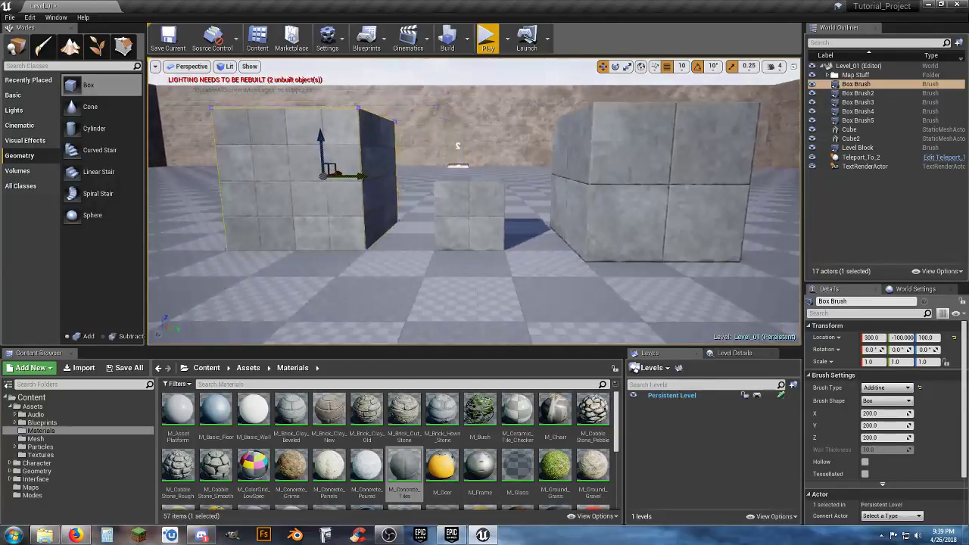
pyautogui.click(581, 233)
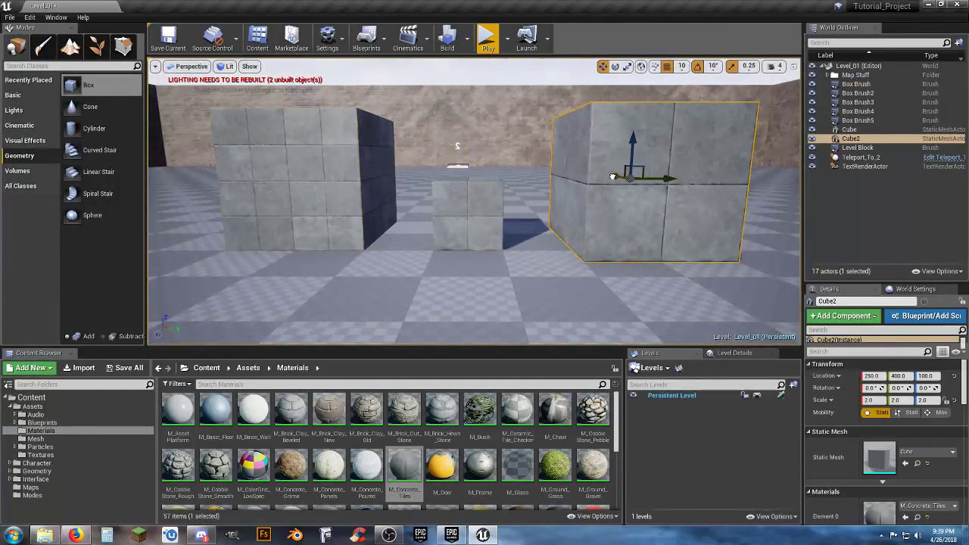
pyautogui.moveTo(613, 177); pyautogui.dragTo(610, 176)
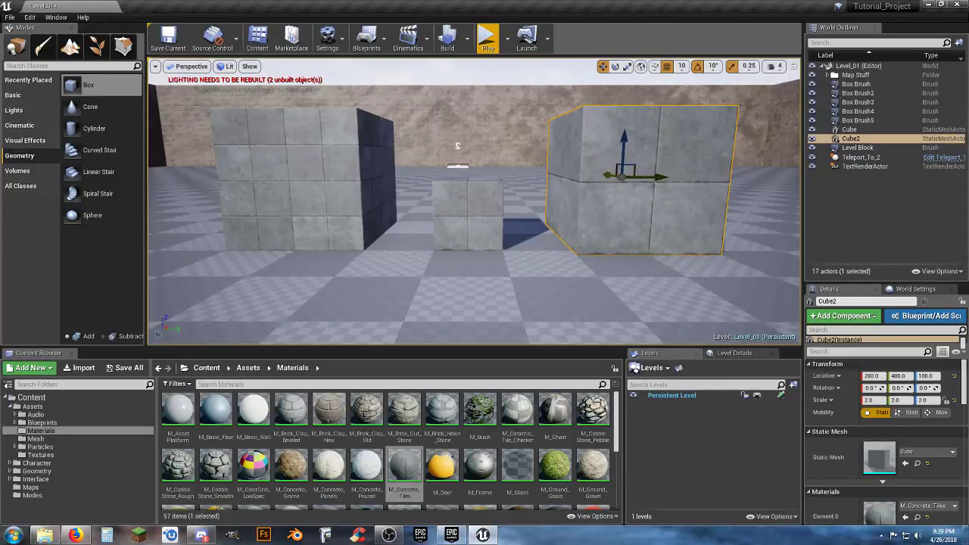
pyautogui.press('d')
pyautogui.moveTo(599, 201); pyautogui.dragTo(588, 200, button='right')
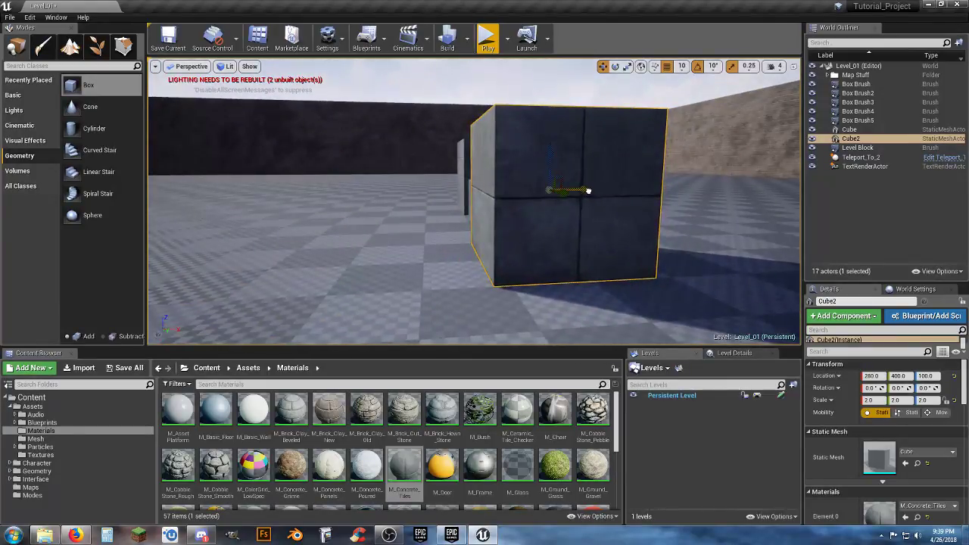
pyautogui.moveTo(588, 191); pyautogui.dragTo(600, 190)
pyautogui.press('a')
pyautogui.moveTo(600, 189); pyautogui.dragTo(610, 189, button='right')
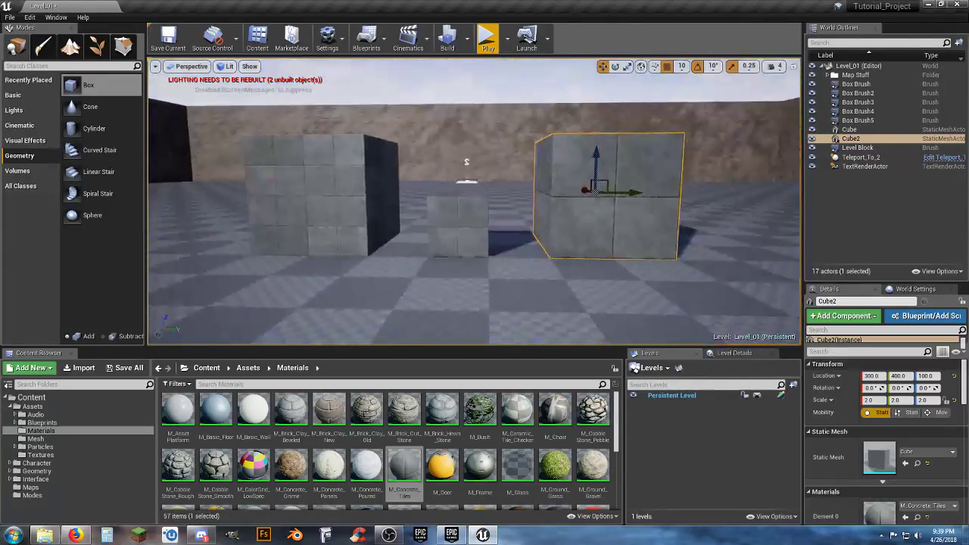
# Compare the small cube, enlarged cube, box brush and back wall by selecting each to inspect its properties
pyautogui.click(450, 221)
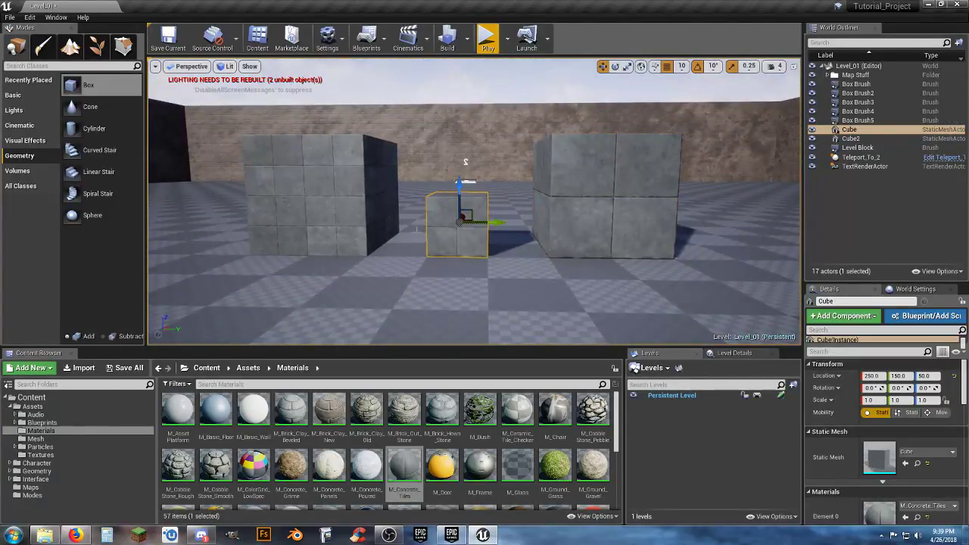
pyautogui.click(650, 227)
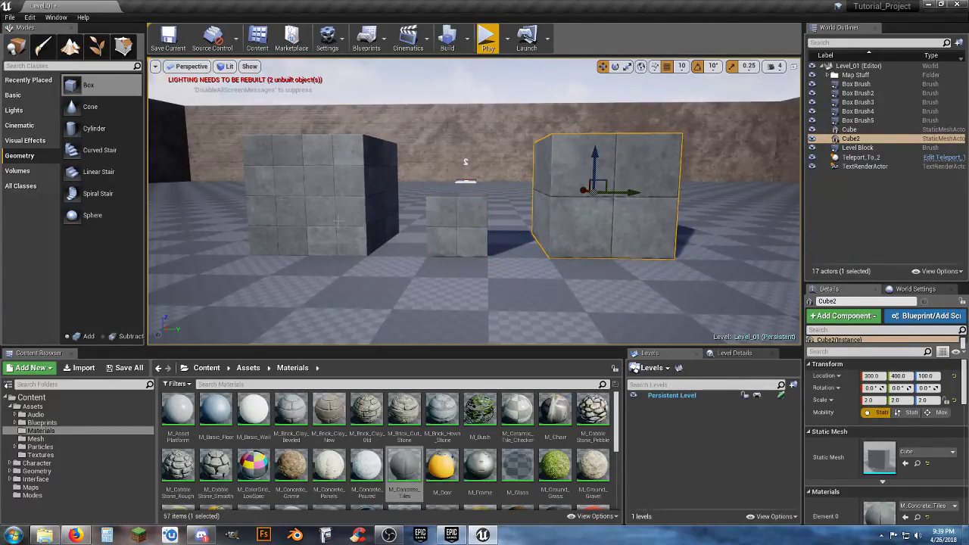
pyautogui.click(295, 158)
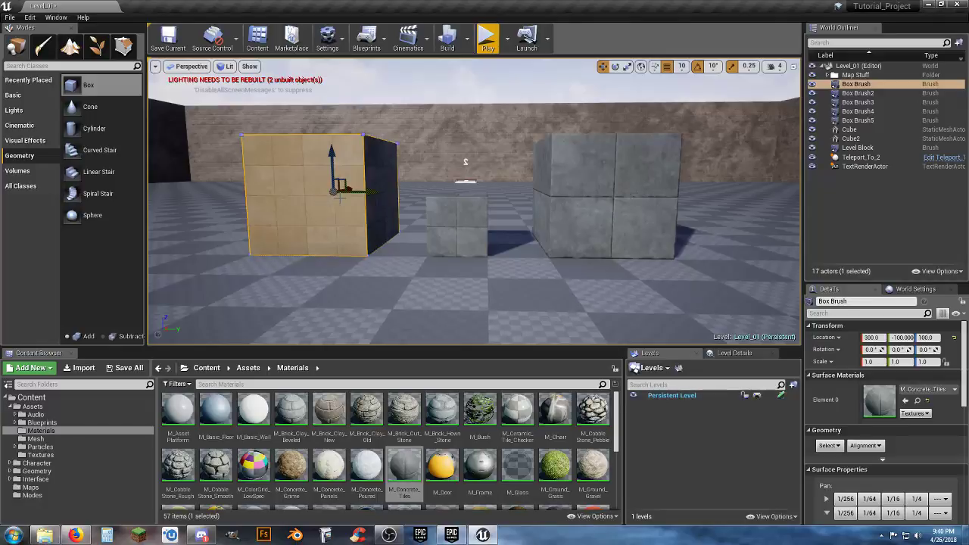
pyautogui.click(565, 227)
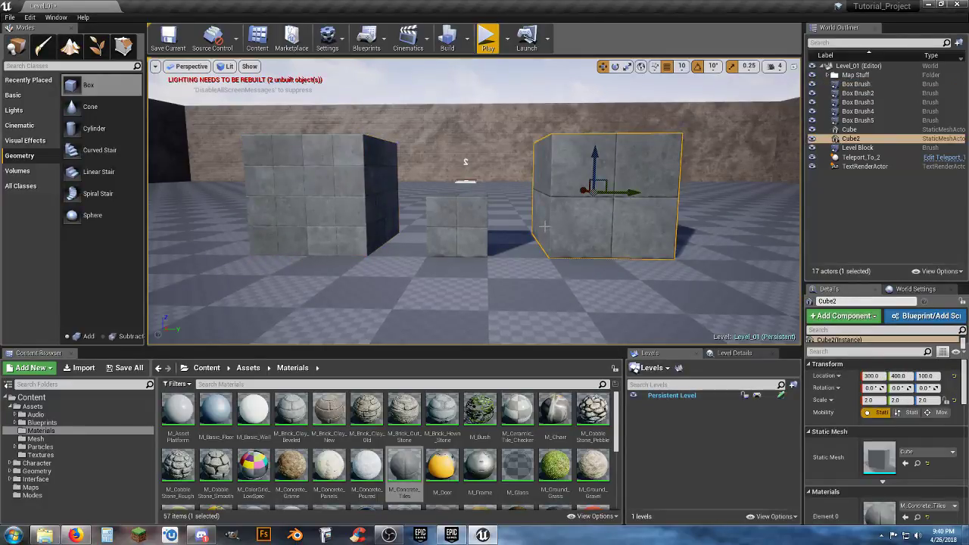
pyautogui.click(502, 180)
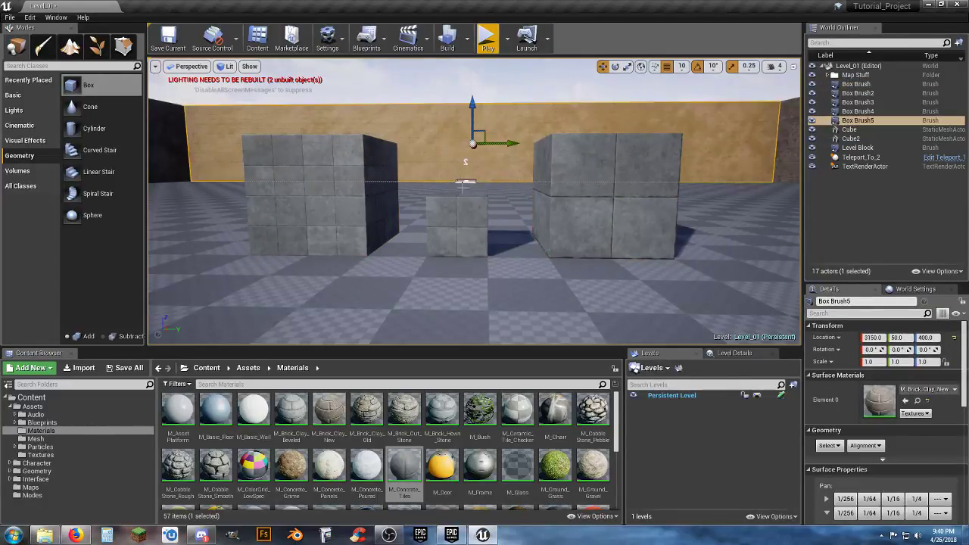
pyautogui.click(855, 66)
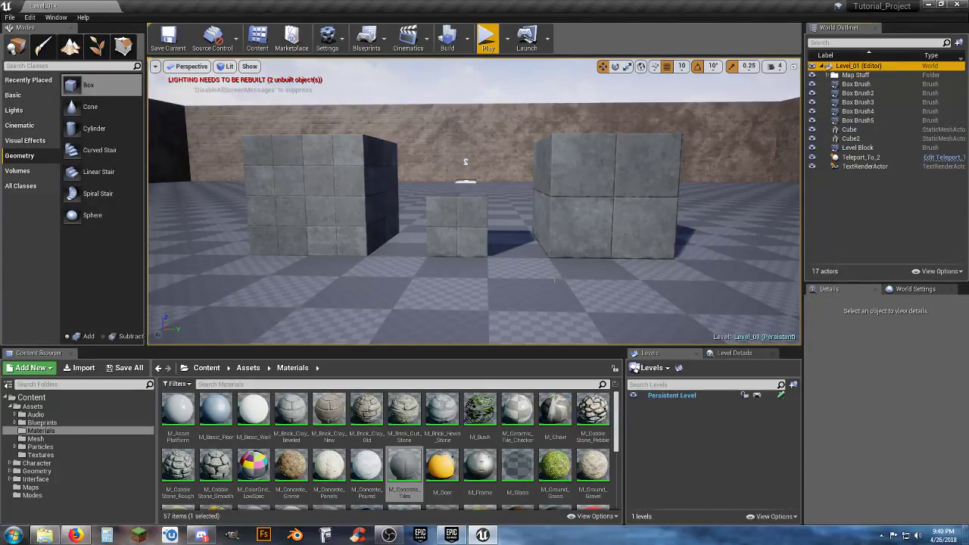
pyautogui.click(576, 180)
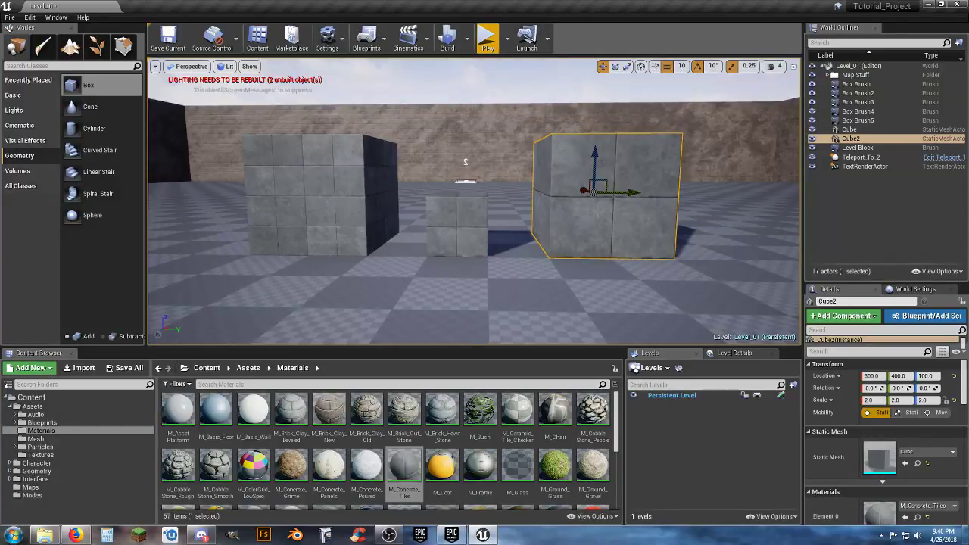
# Delete the enlarged cube and the small cube from the floor, leaving only the box brush
pyautogui.click(628, 66)
pyautogui.moveTo(634, 195); pyautogui.dragTo(686, 196)
pyautogui.press('Delete')
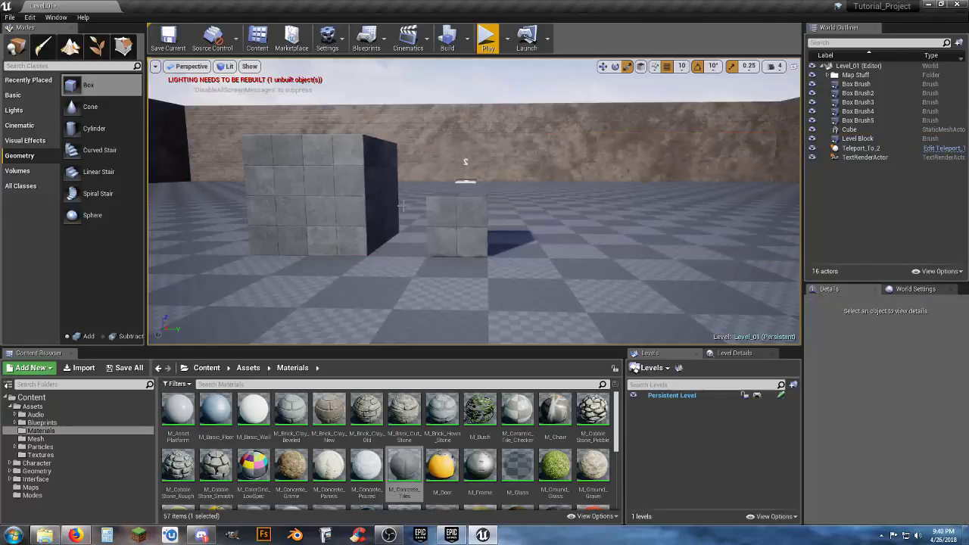
pyautogui.click(453, 213)
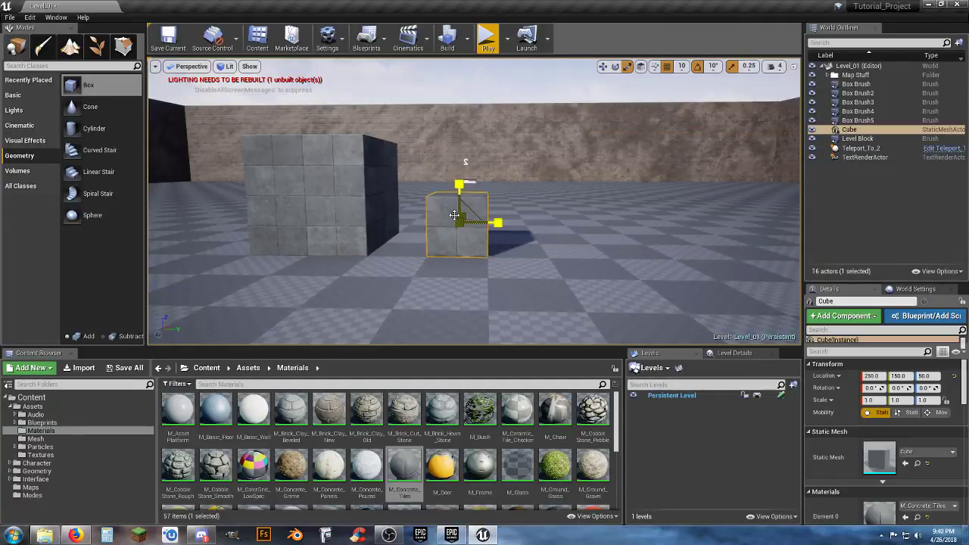
pyautogui.press('Delete')
# Resize the remaining floor box brush into a wall panel with brush dimensions X 400, Y 100 and Z 400
pyautogui.moveTo(429, 229)
pyautogui.mouseDown(button='right')
pyautogui.moveTo(430, 174)
pyautogui.moveTo(417, 230)
pyautogui.mouseUp(button='right')
pyautogui.press('w')
pyautogui.press('s')
pyautogui.press('w')
pyautogui.moveTo(484, 215); pyautogui.dragTo(522, 223, button='right')
pyautogui.press('d')
pyautogui.press('s')
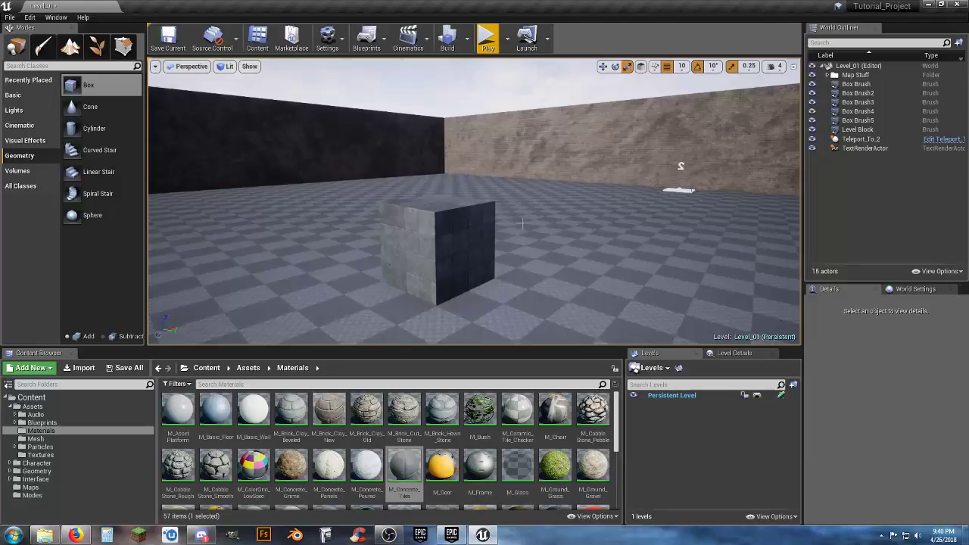
pyautogui.click(863, 130)
pyautogui.click(860, 84)
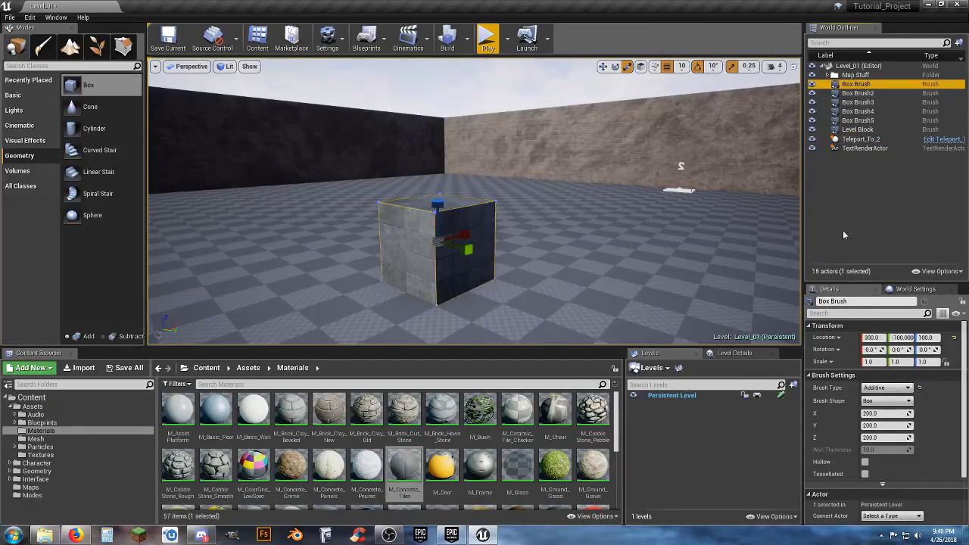
pyautogui.click(881, 414)
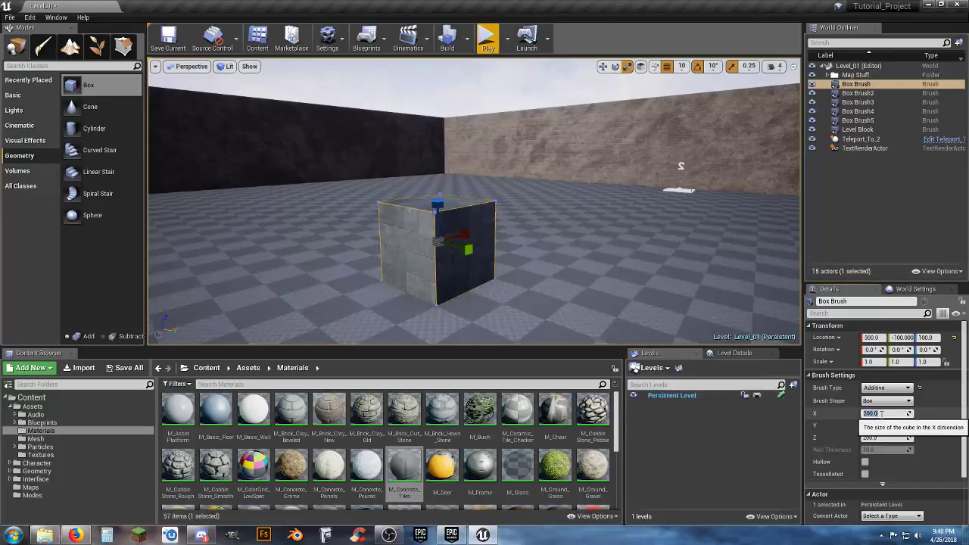
pyautogui.press('Return')
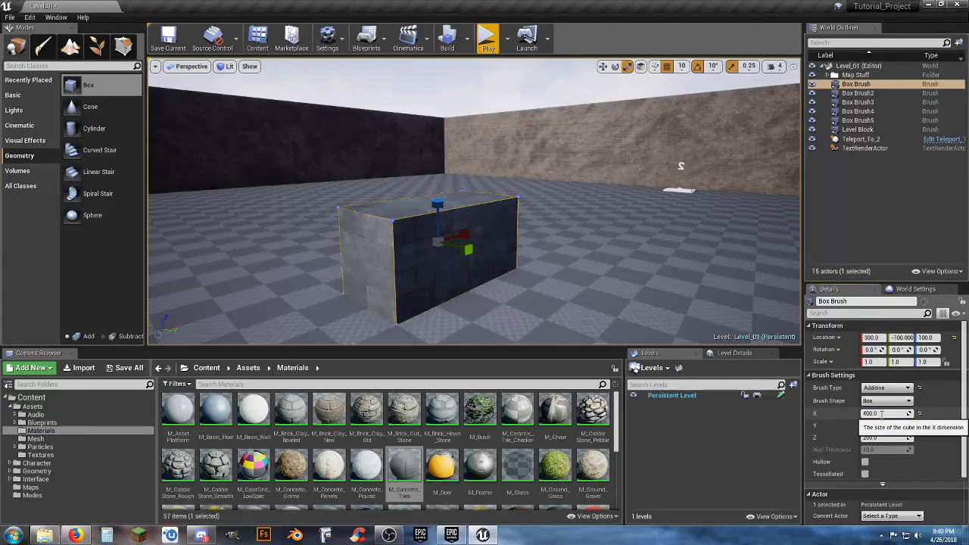
pyautogui.write('100')
pyautogui.press('Tab')
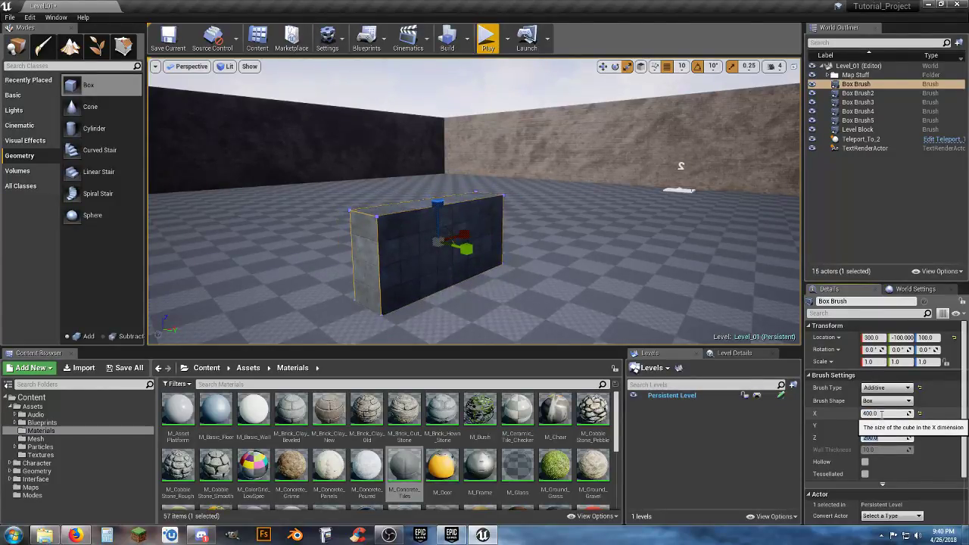
pyautogui.write('400')
pyautogui.press('Tab')
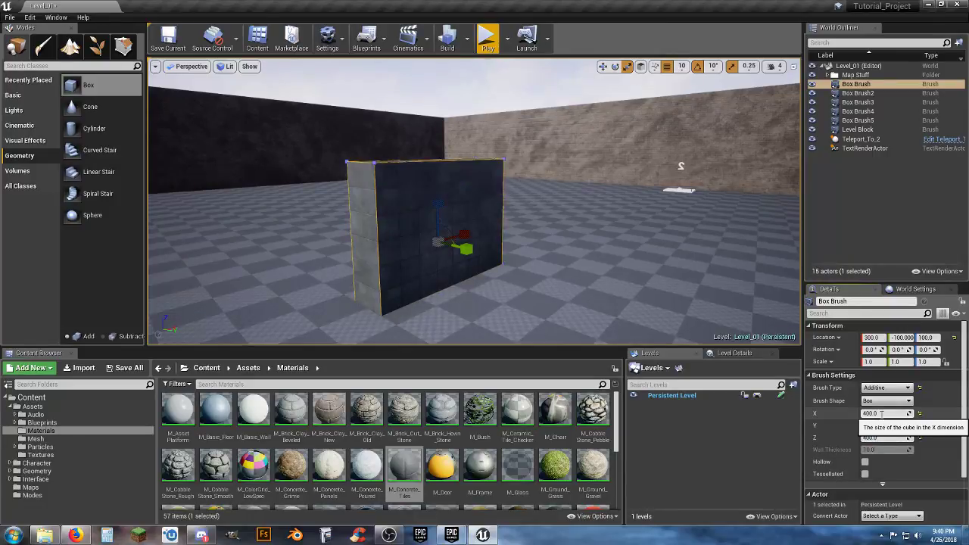
# Raise the wall panel brush by setting its Z location to 200
pyautogui.click(936, 337)
pyautogui.write('200')
pyautogui.press('Return')
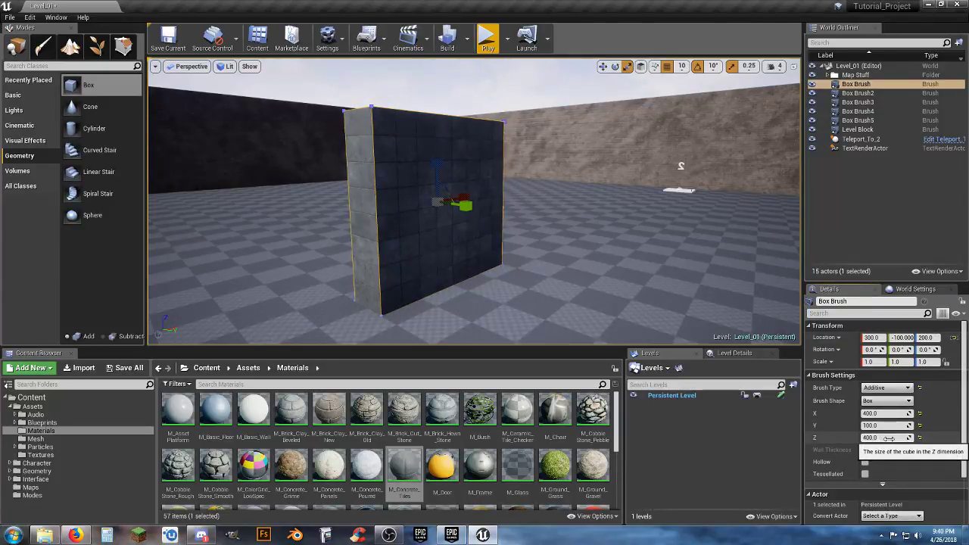
# Apply the M_Wood_Oak material to one narrow end face of the wall panel
pyautogui.press('a')
pyautogui.moveTo(465, 253)
pyautogui.mouseDown(button='right')
pyautogui.moveTo(598, 265)
pyautogui.moveTo(681, 295)
pyautogui.moveTo(761, 256)
pyautogui.moveTo(466, 254)
pyautogui.mouseUp(button='right')
pyautogui.press('s')
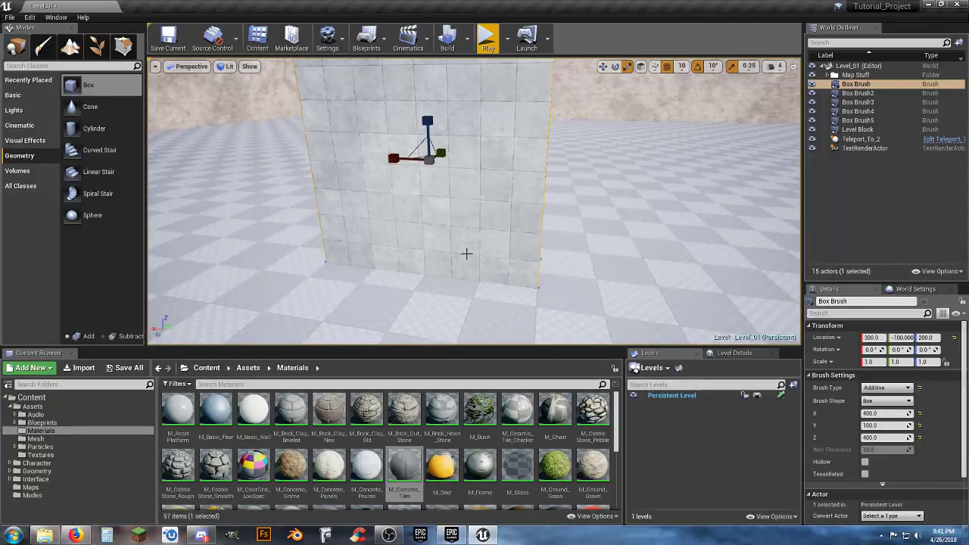
pyautogui.press('s')
pyautogui.moveTo(460, 233); pyautogui.dragTo(386, 189, button='right')
pyautogui.press('d')
pyautogui.moveTo(418, 236); pyautogui.dragTo(405, 236, button='right')
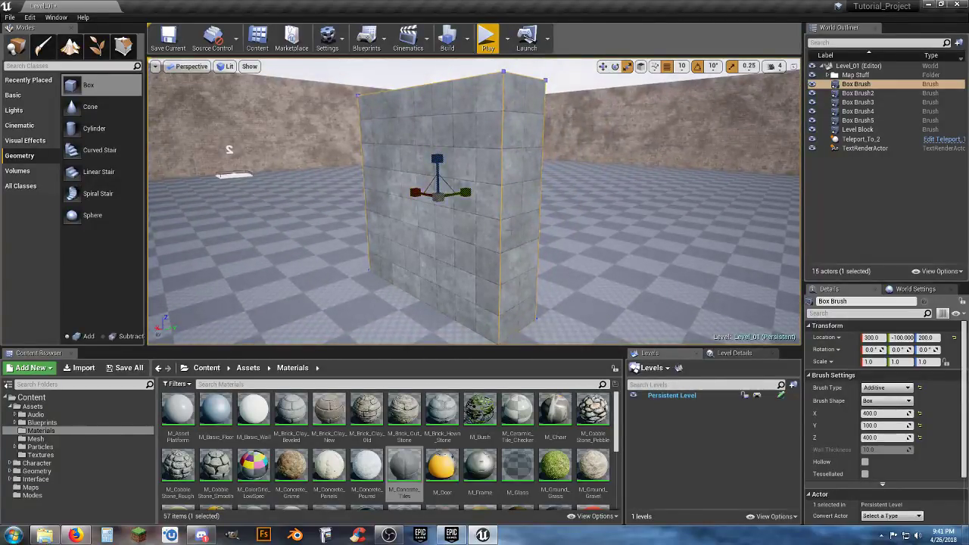
pyautogui.click(511, 230)
pyautogui.scroll(-5, 379, 454)
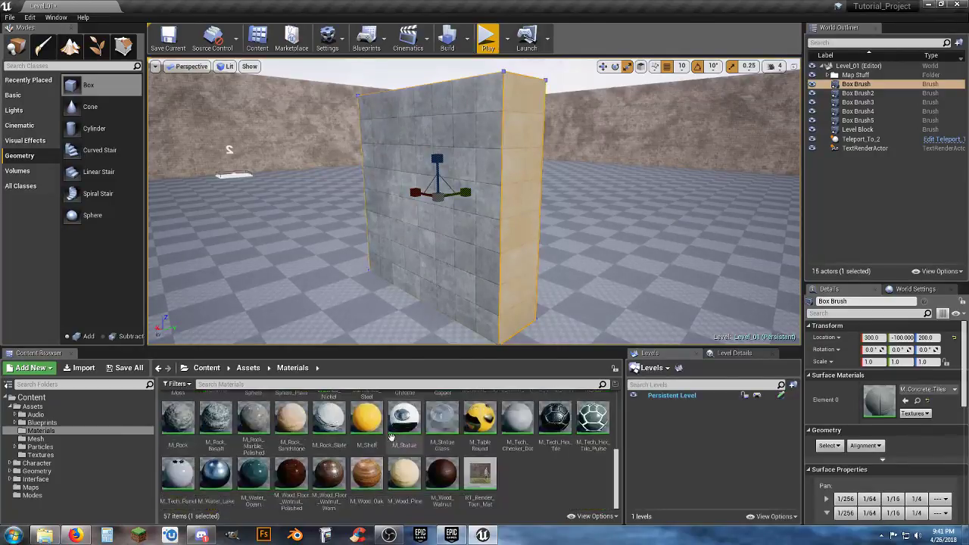
pyautogui.click(367, 477)
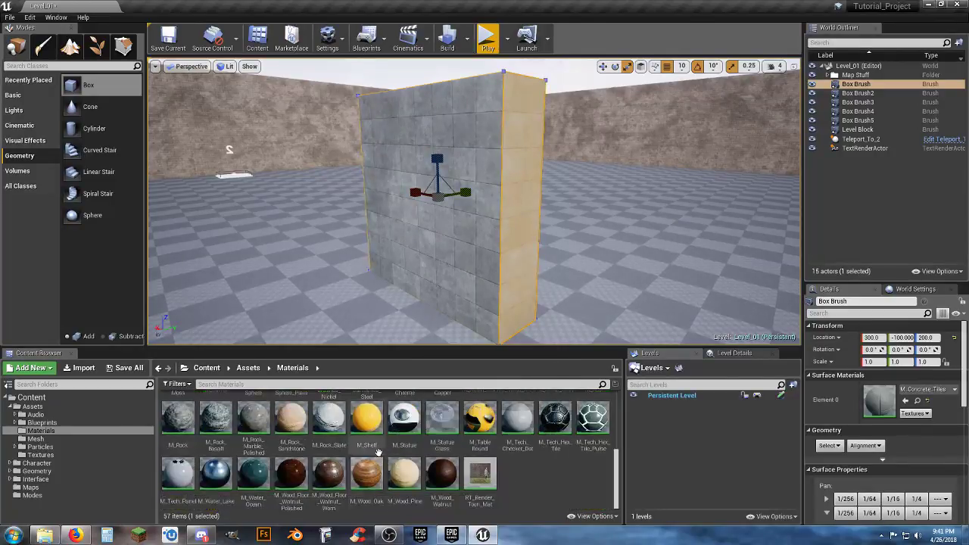
pyautogui.click(906, 401)
# Apply M_Wood_Oak to the wall panel's opposite end face and its top face
pyautogui.press('a')
pyautogui.moveTo(524, 273); pyautogui.dragTo(657, 262, button='right')
pyautogui.click(533, 273)
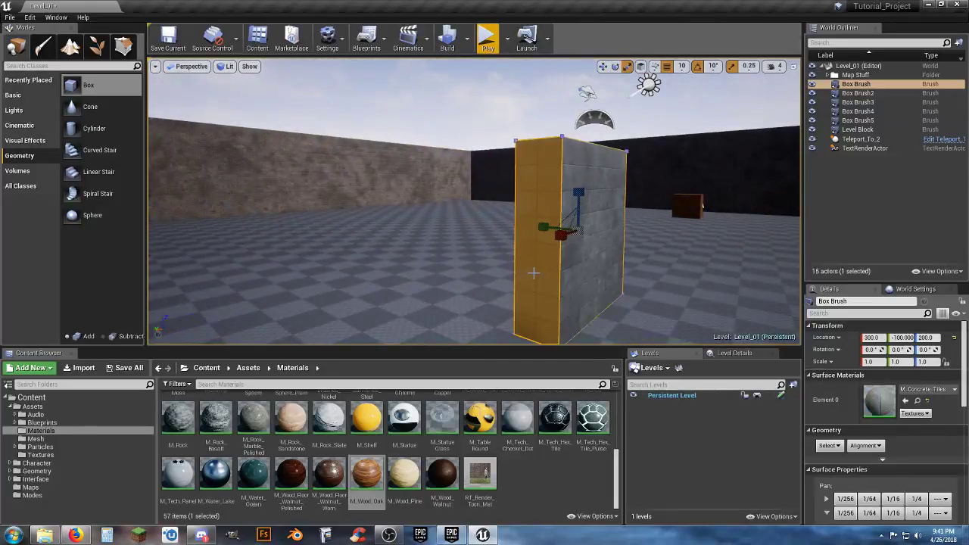
pyautogui.click(906, 401)
pyautogui.moveTo(585, 300); pyautogui.dragTo(559, 301, button='right')
pyautogui.click(534, 271)
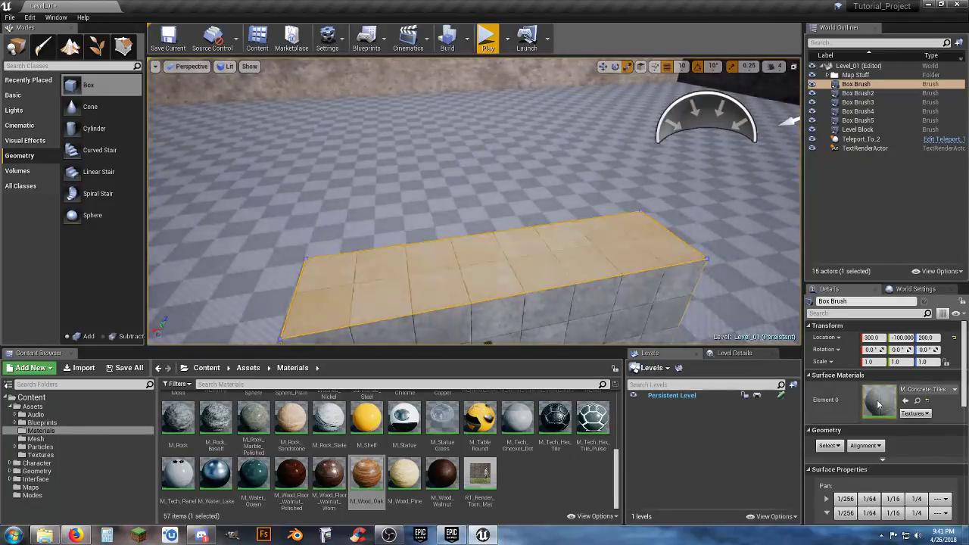
pyautogui.click(906, 400)
# Rotate the oak texture by 90 degrees on the panel's two narrow end faces, then deselect the brush
pyautogui.moveTo(485, 227); pyautogui.dragTo(515, 216, button='right')
pyautogui.moveTo(593, 234); pyautogui.dragTo(593, 235, button='right')
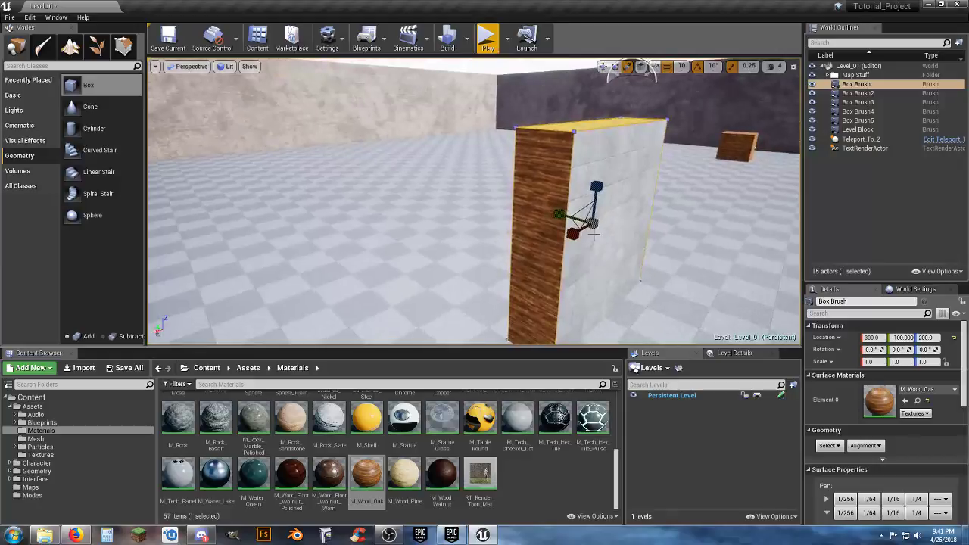
pyautogui.scroll(-2, 833, 420)
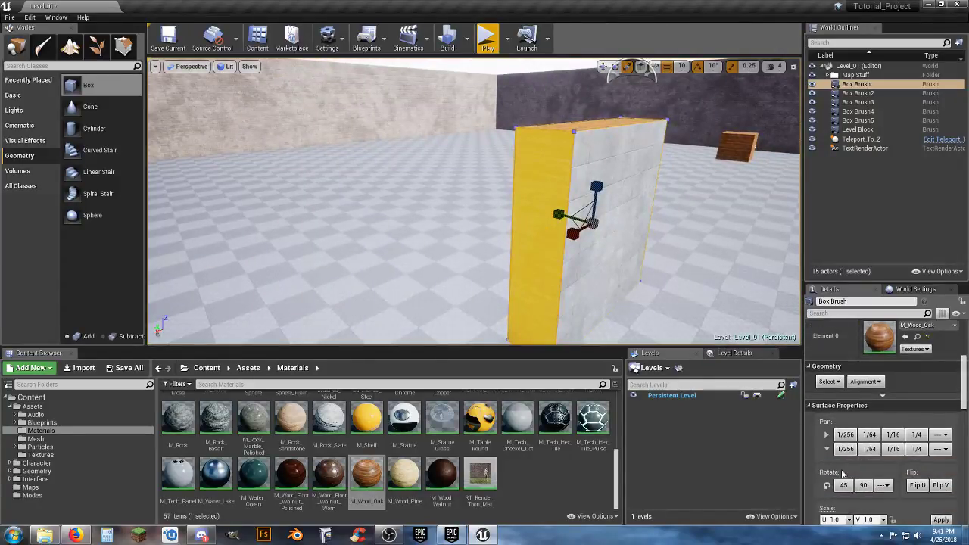
pyautogui.click(859, 485)
pyautogui.moveTo(667, 258); pyautogui.dragTo(447, 250, button='right')
pyautogui.click(501, 244)
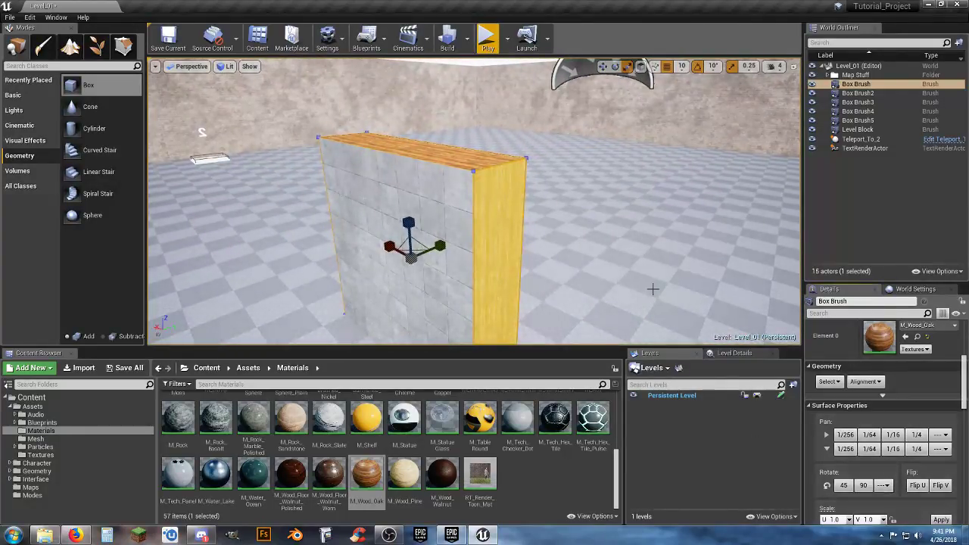
pyautogui.click(861, 66)
# Apply M_Brick_Clay_New to one large face of the wall panel and clear the selection
pyautogui.moveTo(553, 225); pyautogui.dragTo(572, 237, button='right')
pyautogui.moveTo(473, 213); pyautogui.dragTo(473, 214, button='right')
pyautogui.click(473, 214)
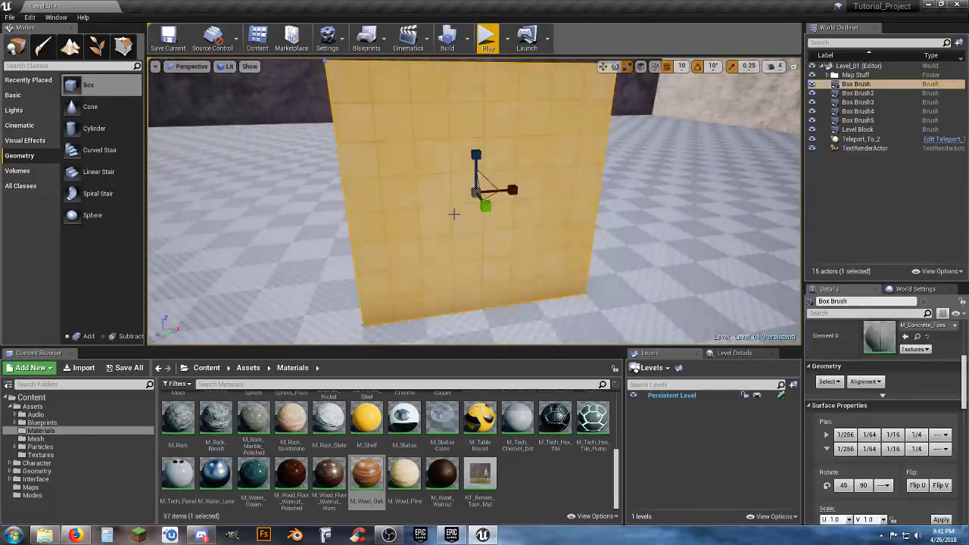
pyautogui.scroll(5, 494, 466)
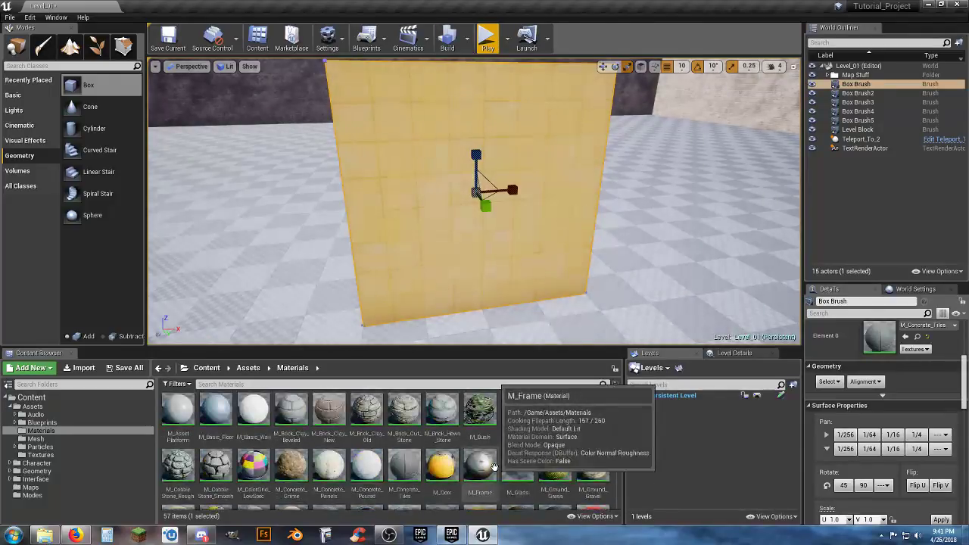
pyautogui.click(321, 412)
pyautogui.click(909, 338)
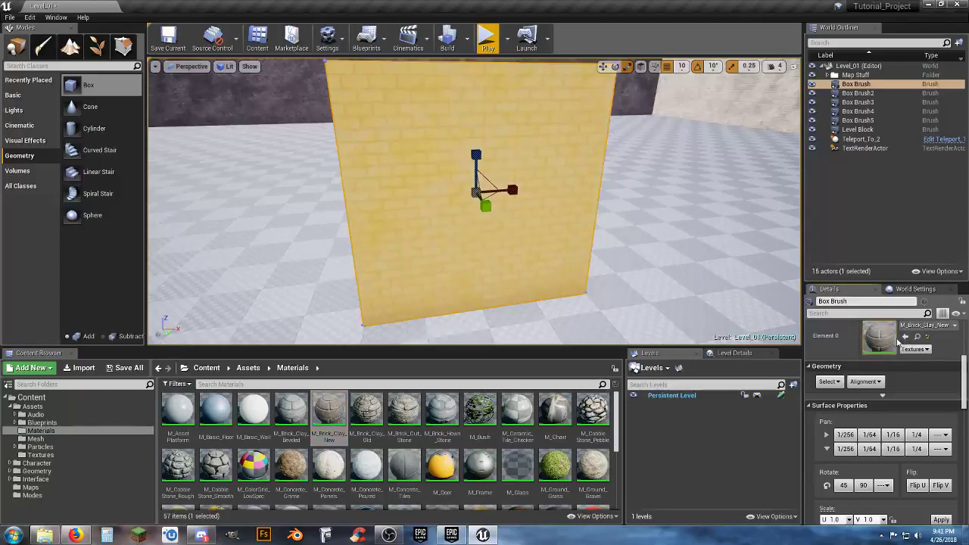
pyautogui.moveTo(458, 260); pyautogui.dragTo(500, 261, button='right')
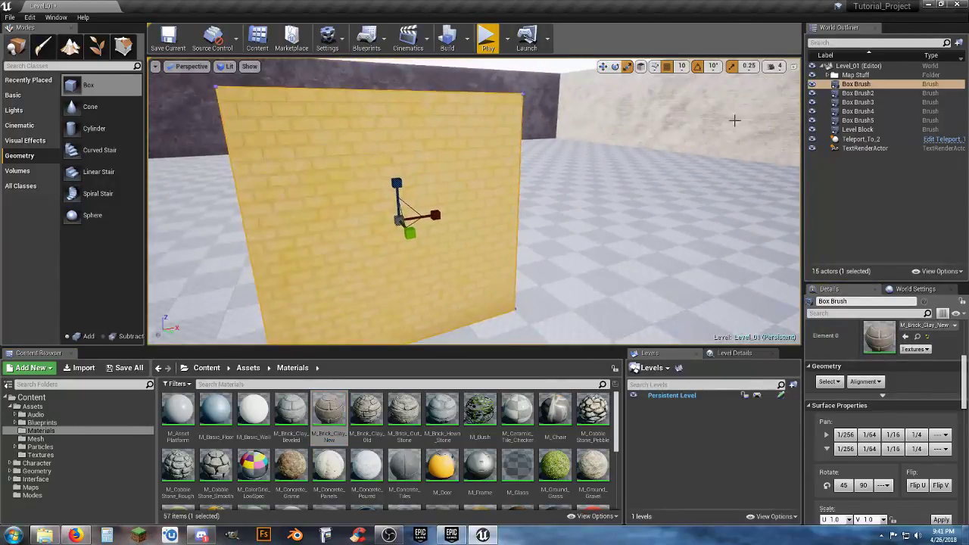
pyautogui.click(872, 75)
pyautogui.click(869, 67)
pyautogui.moveTo(695, 166); pyautogui.dragTo(694, 167, button='right')
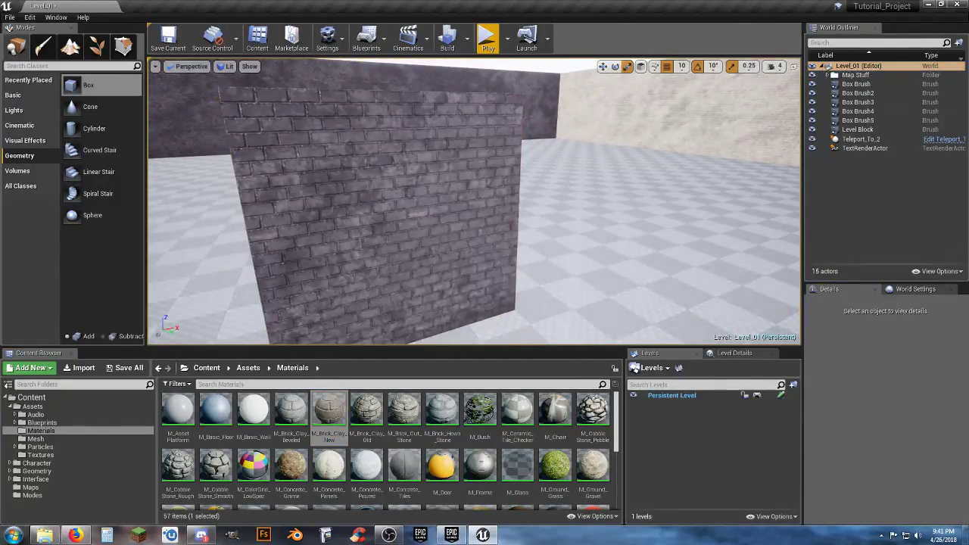
# Inspect the wall panel from several sides to compare the brick, oak and concrete tile faces
pyautogui.press('a')
pyautogui.moveTo(475, 201); pyautogui.dragTo(598, 164, button='right')
pyautogui.press('d')
pyautogui.press('a')
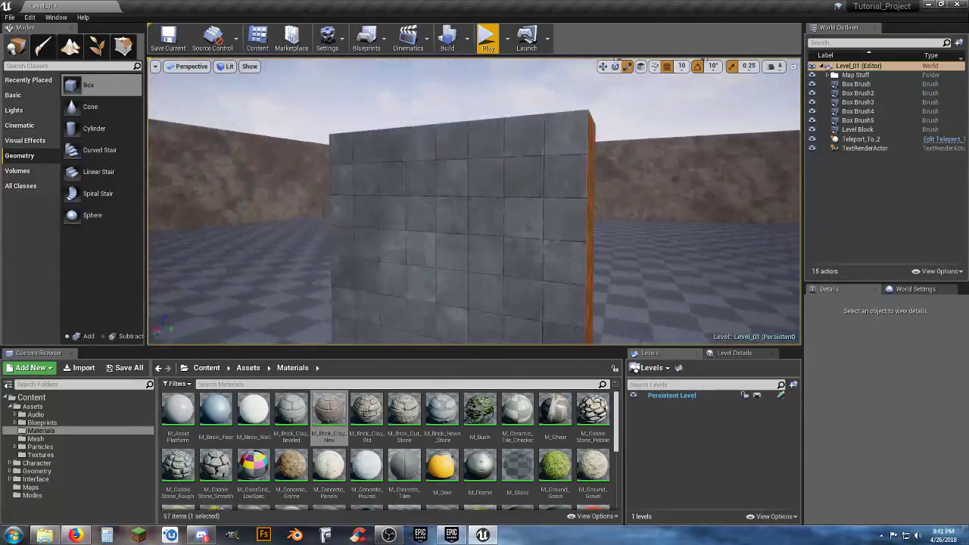
pyautogui.moveTo(530, 189); pyautogui.dragTo(462, 225, button='right')
pyautogui.press('d')
pyautogui.press('a')
pyautogui.press('s')
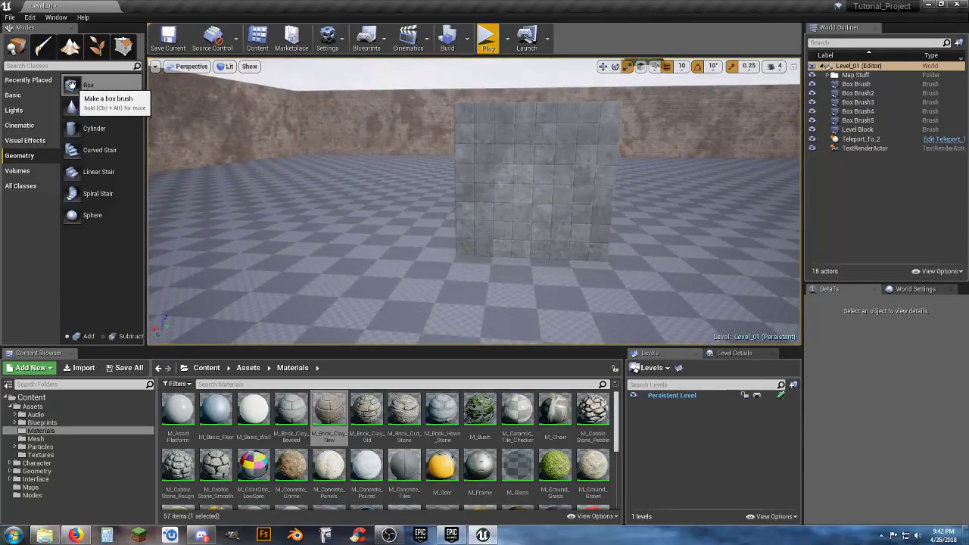
pyautogui.moveTo(71, 85); pyautogui.dragTo(85, 89)
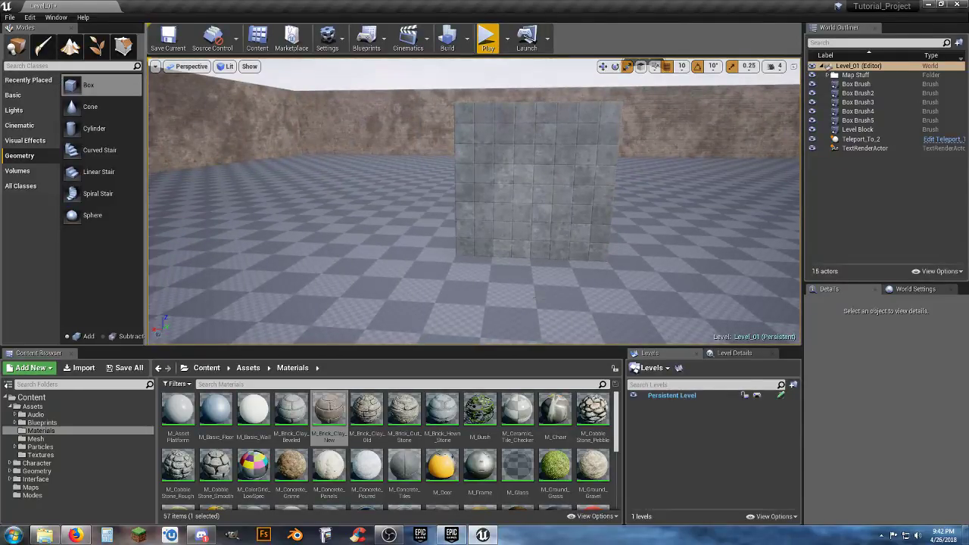
# Replace the brick on the panel's large face with M_Concrete_Tiles and deselect the brush
pyautogui.press('w')
pyautogui.moveTo(588, 249)
pyautogui.mouseDown(button='right')
pyautogui.moveTo(557, 241)
pyautogui.moveTo(589, 248)
pyautogui.mouseUp(button='right')
pyautogui.click(520, 257)
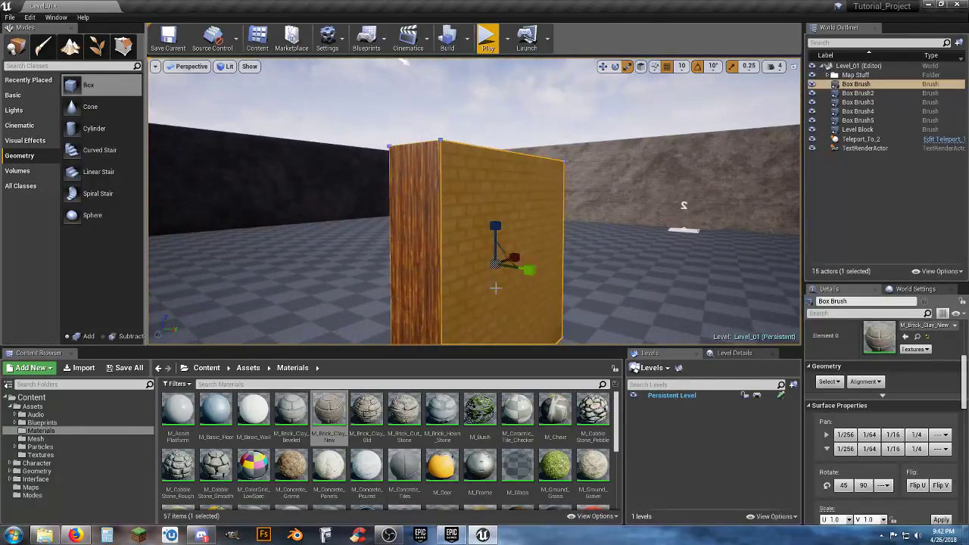
pyautogui.press('a')
pyautogui.moveTo(476, 301); pyautogui.dragTo(483, 270, button='right')
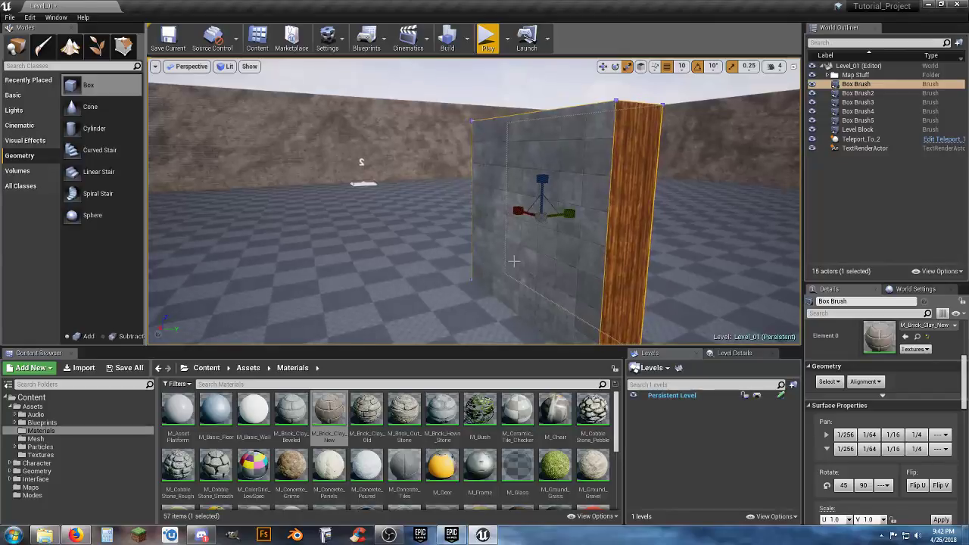
pyautogui.click(405, 466)
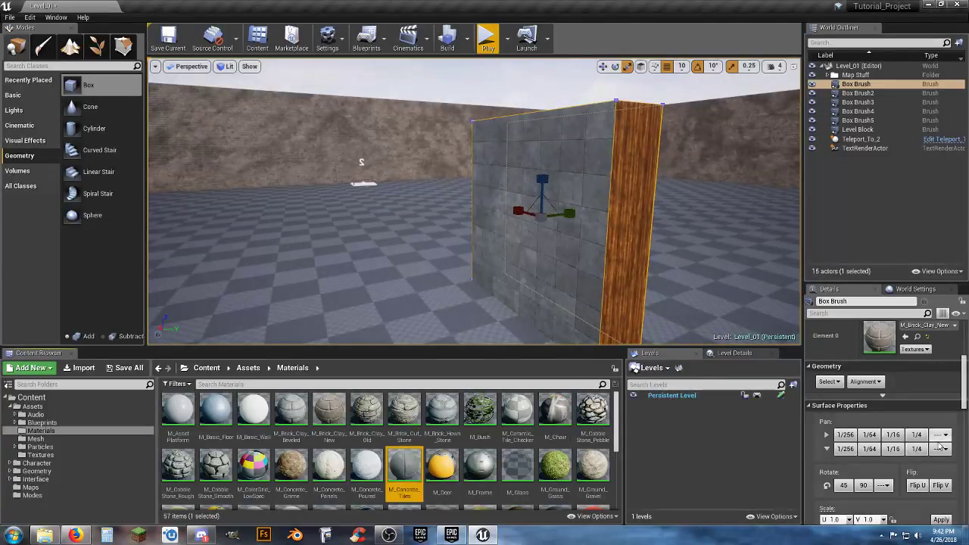
pyautogui.click(905, 338)
pyautogui.press('d')
pyautogui.moveTo(621, 239)
pyautogui.mouseDown(button='right')
pyautogui.moveTo(462, 238)
pyautogui.moveTo(691, 237)
pyautogui.mouseUp(button='right')
pyautogui.press('a')
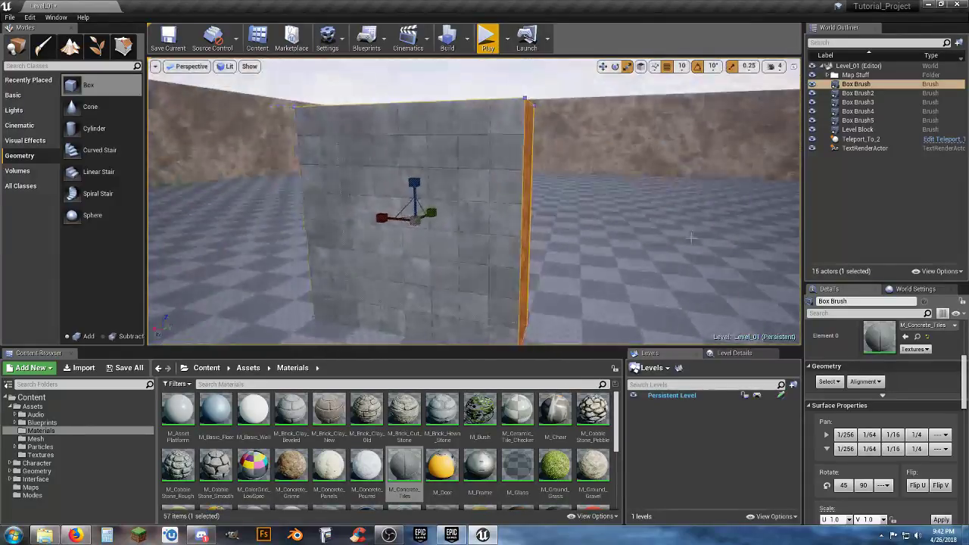
pyautogui.click(862, 66)
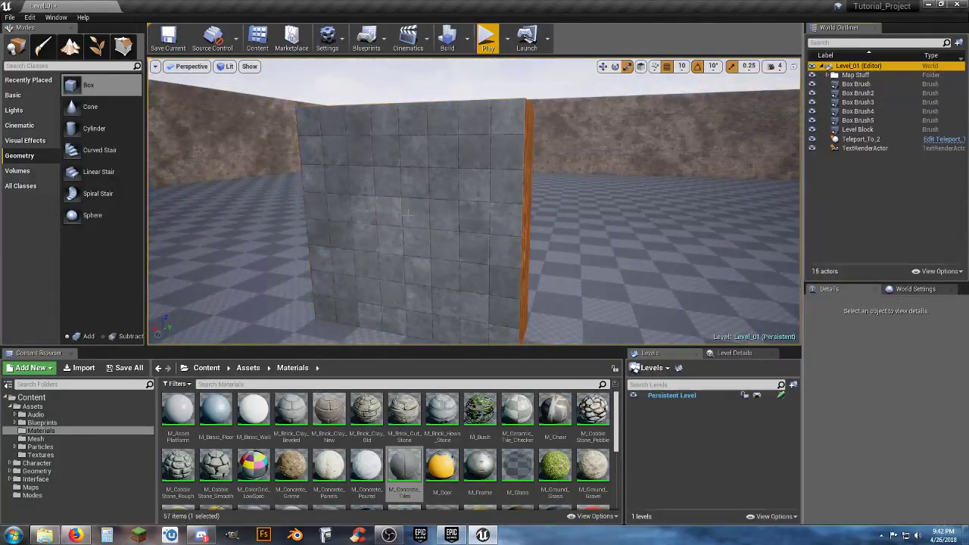
# Add a Box geometry brush with the M_Concrete_Tiles material on the floor beside the wall panel
pyautogui.scroll(-5, 590, 63)
pyautogui.press('w')
pyautogui.moveTo(590, 63); pyautogui.dragTo(531, 77, button='right')
pyautogui.press('s')
pyautogui.press('d')
pyautogui.press('a')
pyautogui.press('w')
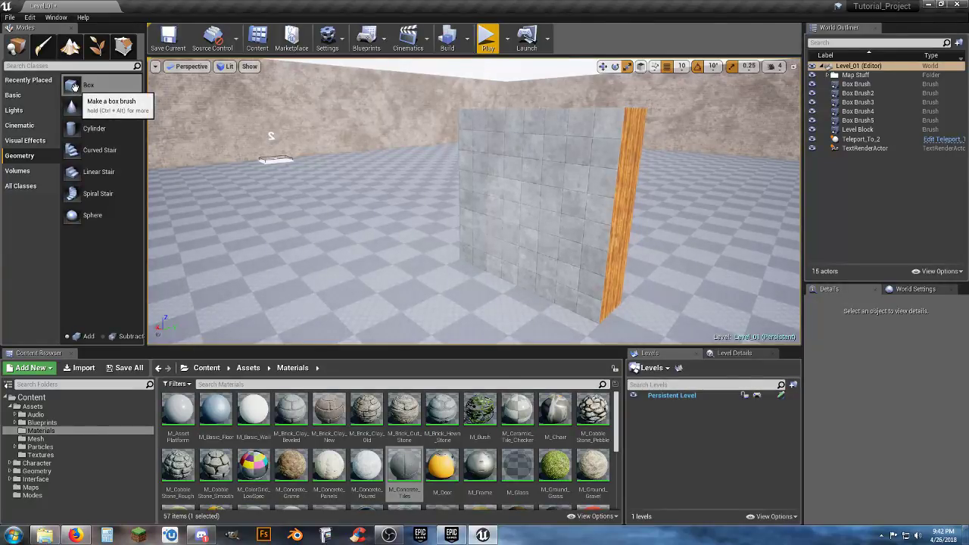
pyautogui.click(404, 475)
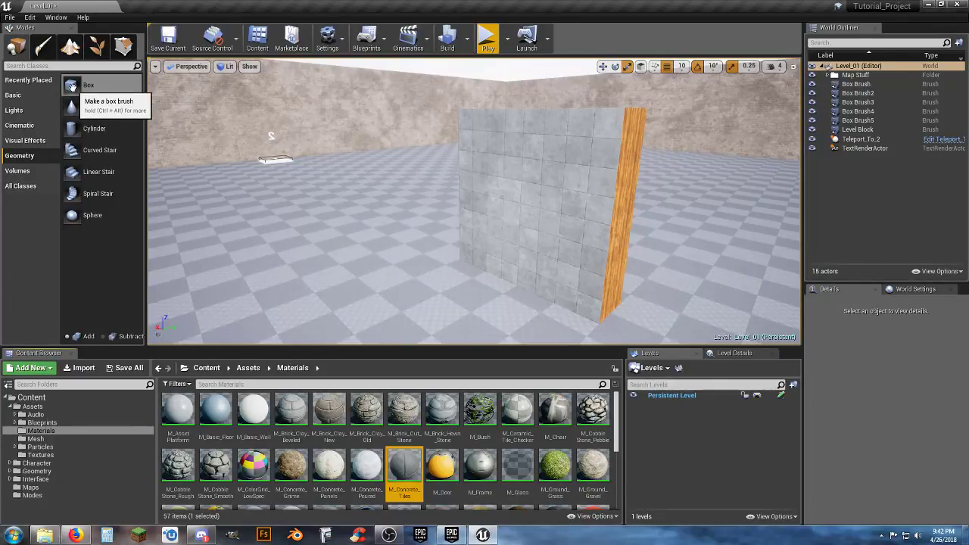
pyautogui.moveTo(85, 86)
pyautogui.mouseDown()
pyautogui.moveTo(151, 162)
pyautogui.moveTo(420, 296)
pyautogui.moveTo(472, 311)
pyautogui.mouseUp()
pyautogui.moveTo(471, 313); pyautogui.dragTo(472, 312)
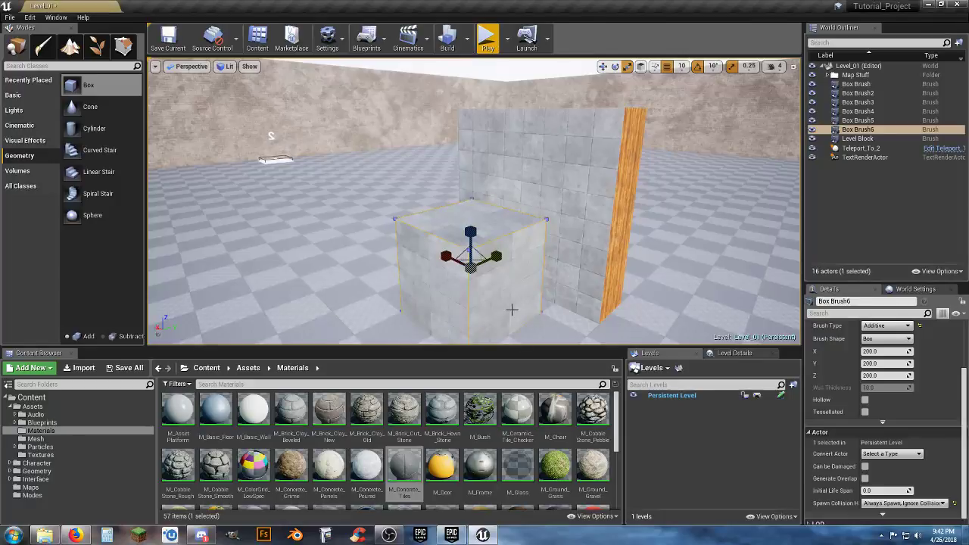
# Move the new concrete tile box along the Y axis until it overlaps the wall panel
pyautogui.moveTo(526, 303); pyautogui.dragTo(504, 255, button='right')
pyautogui.click(603, 66)
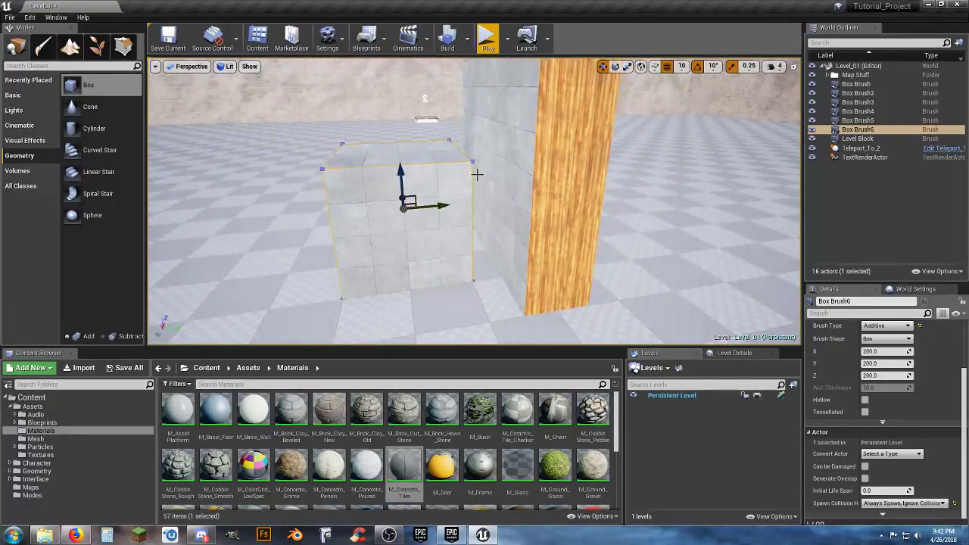
pyautogui.moveTo(436, 206); pyautogui.dragTo(565, 205)
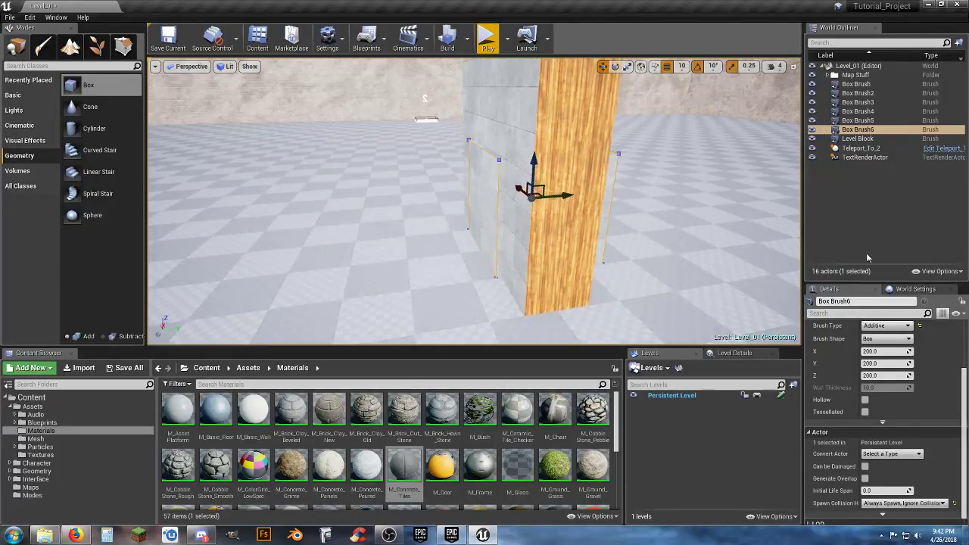
# Set the wall panel brush's location to X 0, Y 0 and Z 200
pyautogui.click(857, 84)
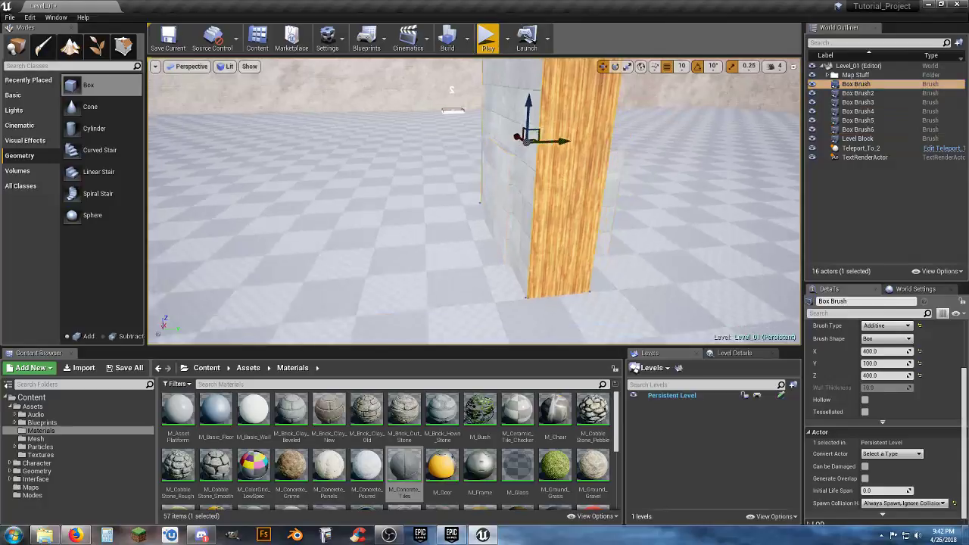
pyautogui.moveTo(474, 202); pyautogui.dragTo(486, 203, button='right')
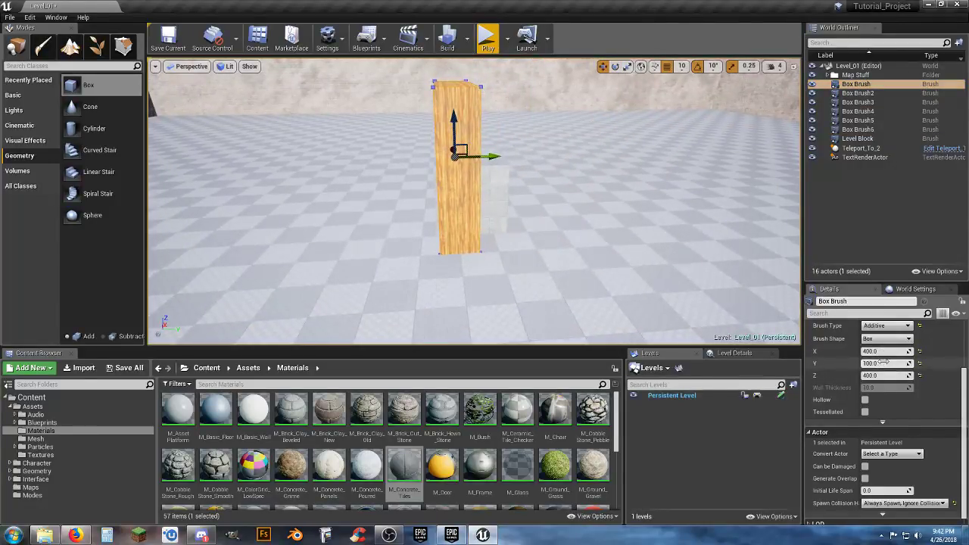
pyautogui.scroll(3, 890, 363)
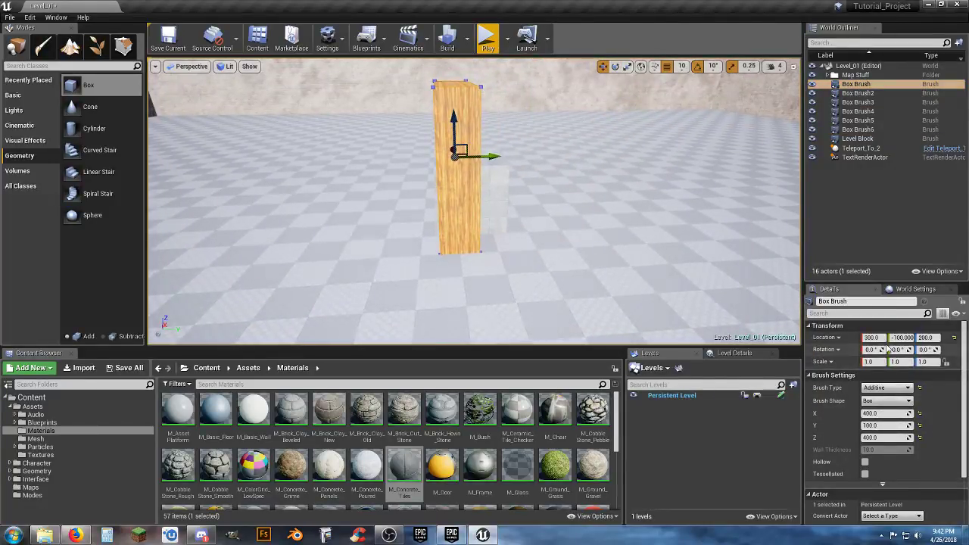
pyautogui.click(880, 339)
pyautogui.write('0')
pyautogui.press('Tab')
pyautogui.write('0')
pyautogui.press('Tab')
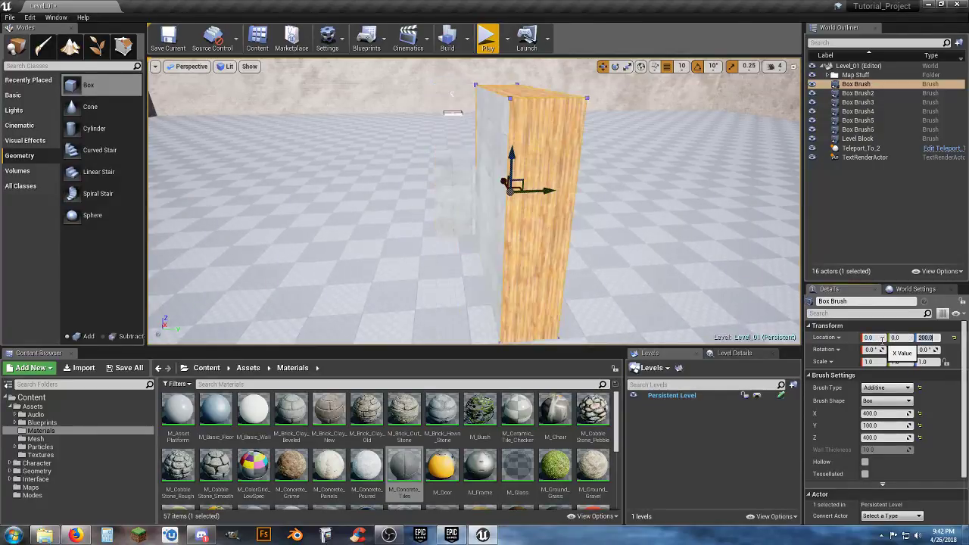
pyautogui.write('0')
pyautogui.press('Return')
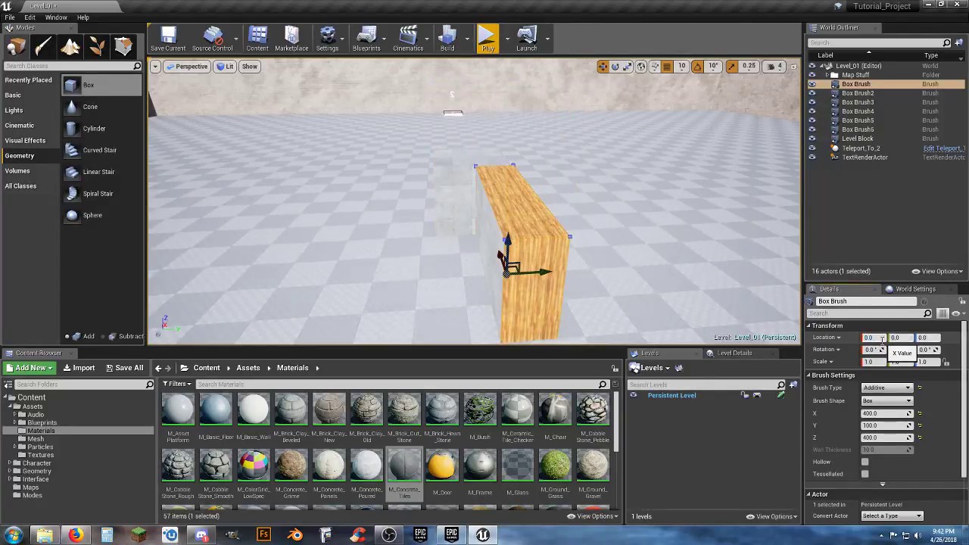
pyautogui.click(932, 339)
pyautogui.write('200')
pyautogui.press('Return')
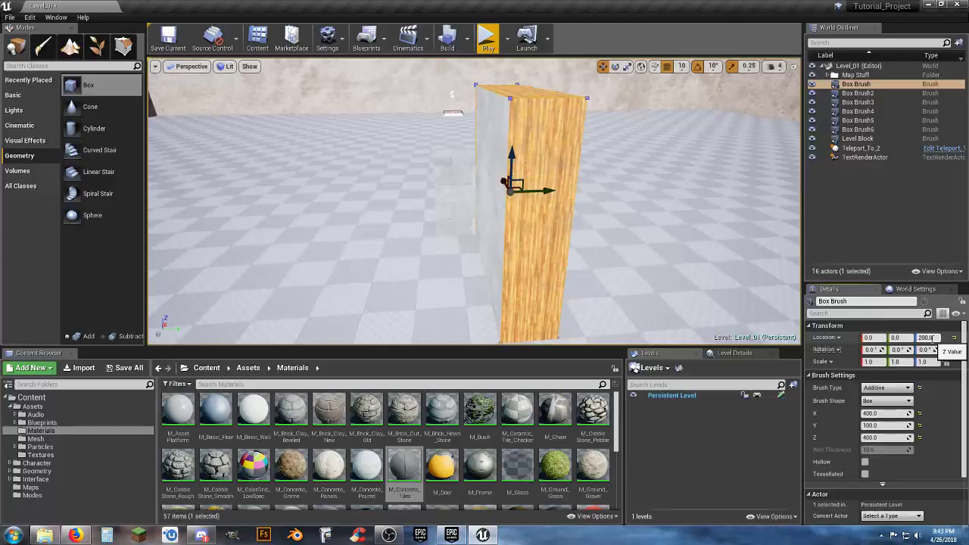
# Align the smaller box with the wall panel by setting its X and Y location to 0
pyautogui.doubleClick(858, 129)
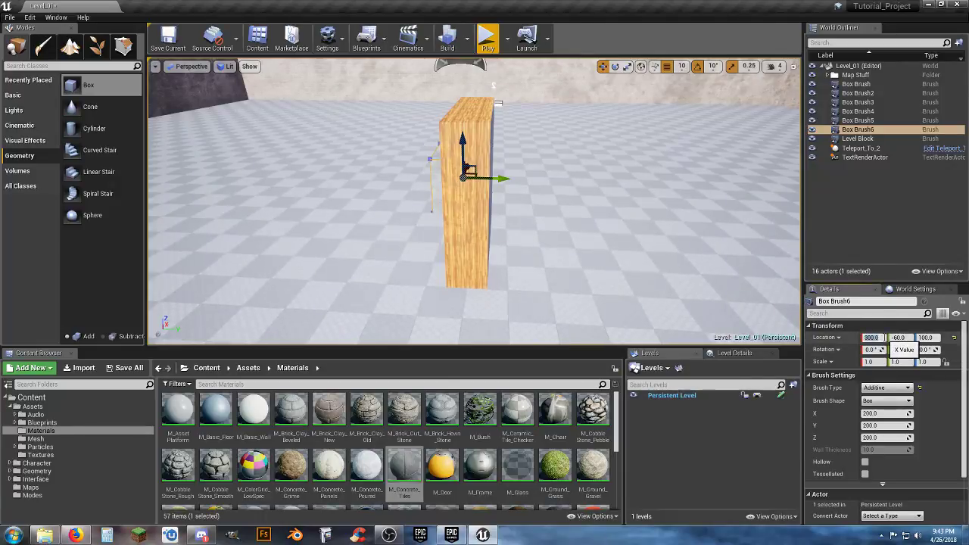
pyautogui.write('0')
pyautogui.press('Tab')
pyautogui.write('0')
pyautogui.press('Tab')
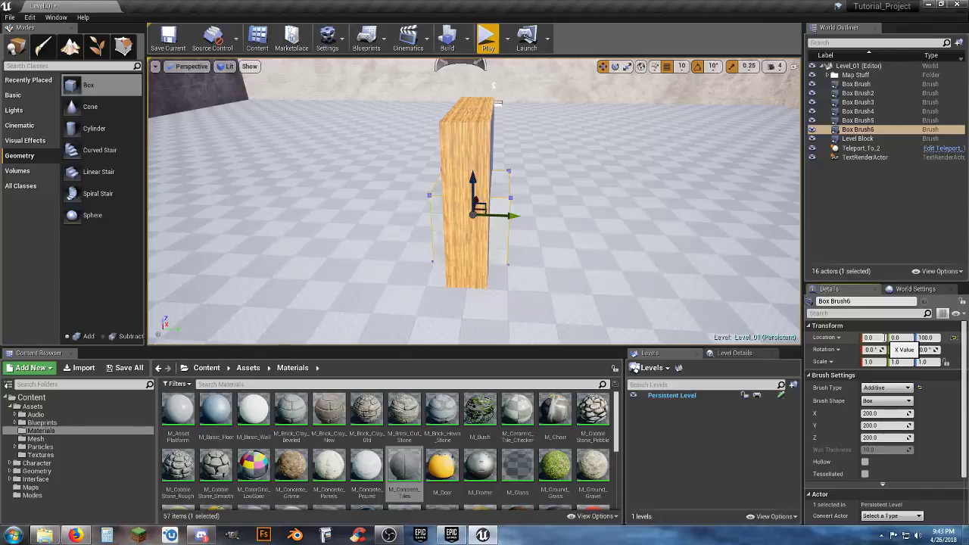
pyautogui.press('a')
pyautogui.moveTo(555, 309)
pyautogui.mouseDown(button='right')
pyautogui.moveTo(758, 306)
pyautogui.moveTo(523, 308)
pyautogui.moveTo(515, 286)
pyautogui.moveTo(446, 286)
pyautogui.mouseUp(button='right')
pyautogui.press('d')
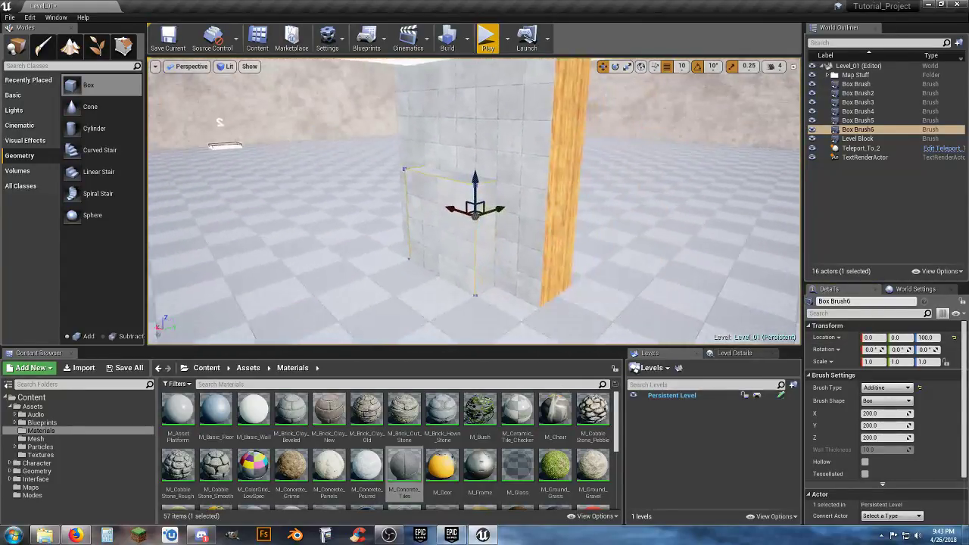
# Set the smaller box's Y size to 102 and its Y location to -1
pyautogui.moveTo(484, 130); pyautogui.dragTo(406, 130, button='right')
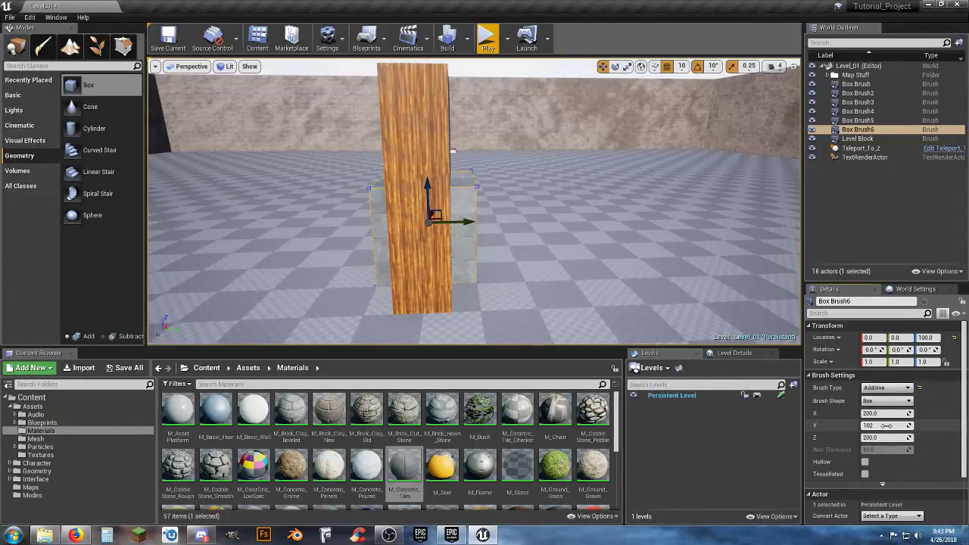
pyautogui.press('Tab')
pyautogui.moveTo(534, 327)
pyautogui.mouseDown(button='right')
pyautogui.moveTo(651, 327)
pyautogui.moveTo(500, 315)
pyautogui.moveTo(537, 309)
pyautogui.mouseUp(button='right')
pyautogui.scroll(-4, 588, 275)
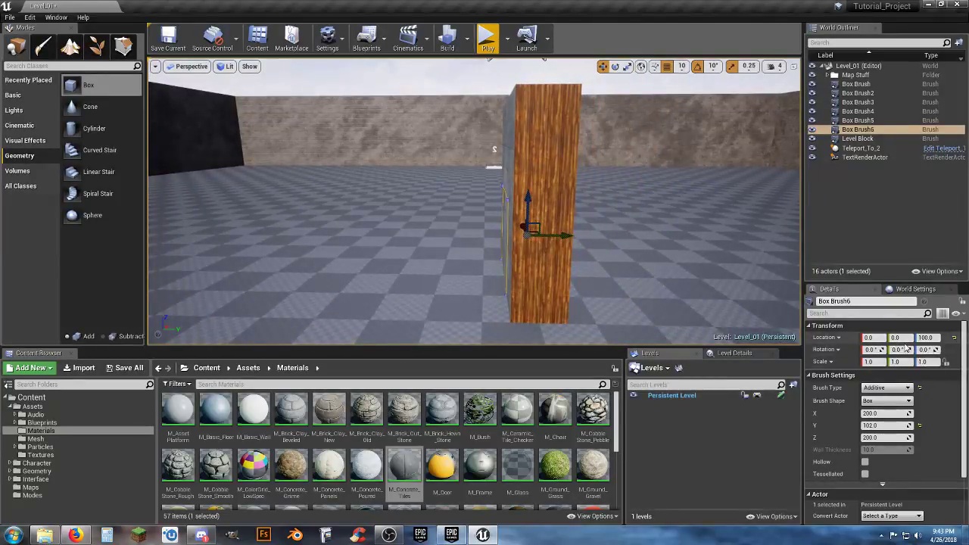
pyautogui.scroll(5, 640, 256)
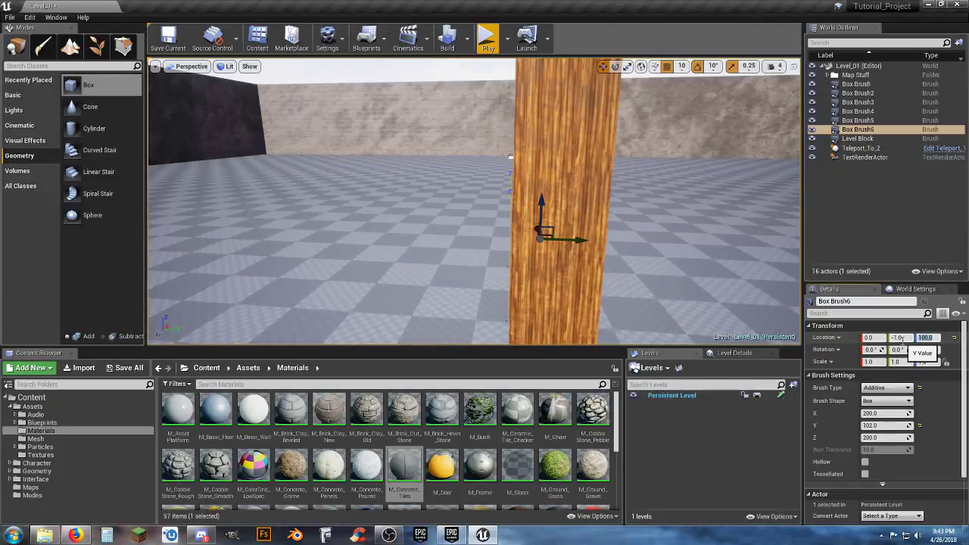
# Change the smaller box's brush type to Subtractive to cut a doorway through the wall panel
pyautogui.press('d')
pyautogui.moveTo(619, 275); pyautogui.dragTo(586, 275, button='right')
pyautogui.press('a')
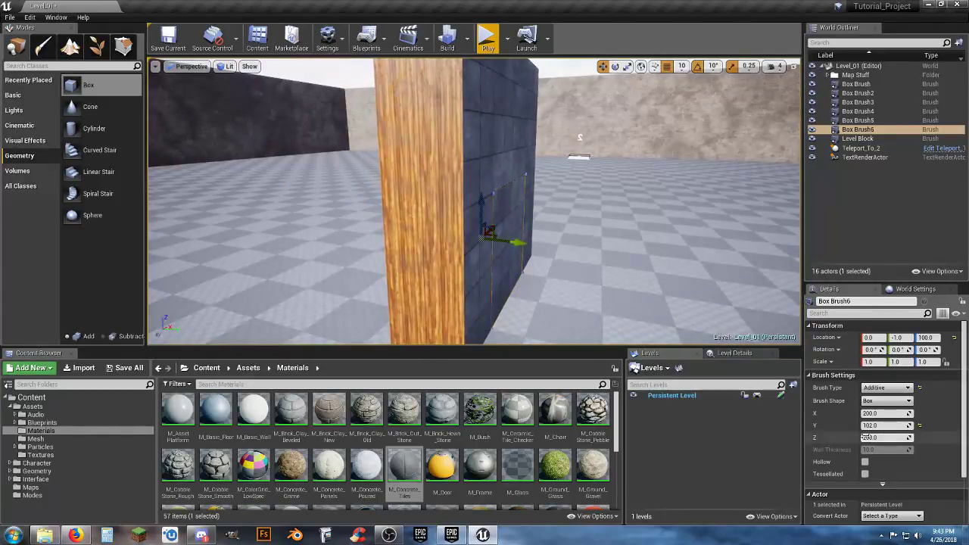
pyautogui.click(888, 388)
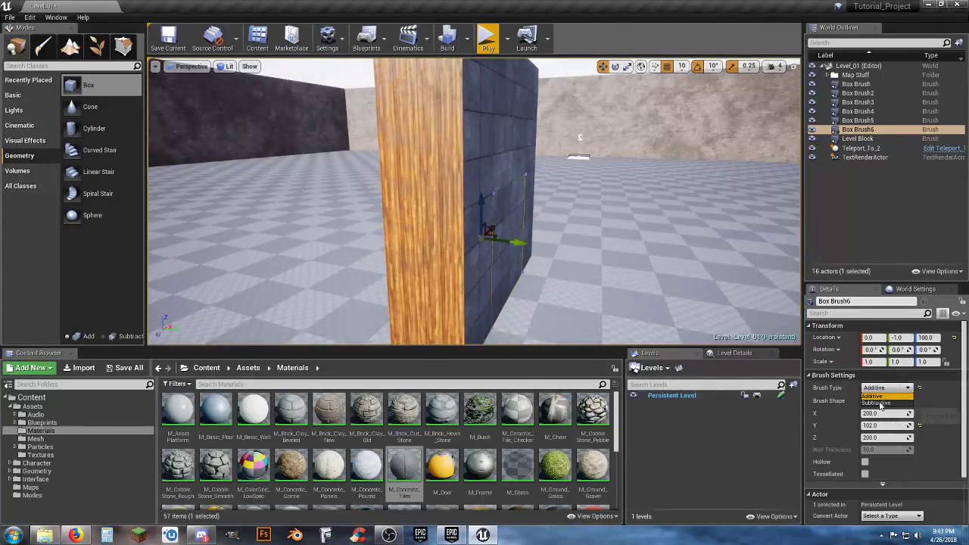
pyautogui.click(882, 413)
pyautogui.press('d')
pyautogui.moveTo(635, 271); pyautogui.dragTo(587, 262, button='right')
pyautogui.press('a')
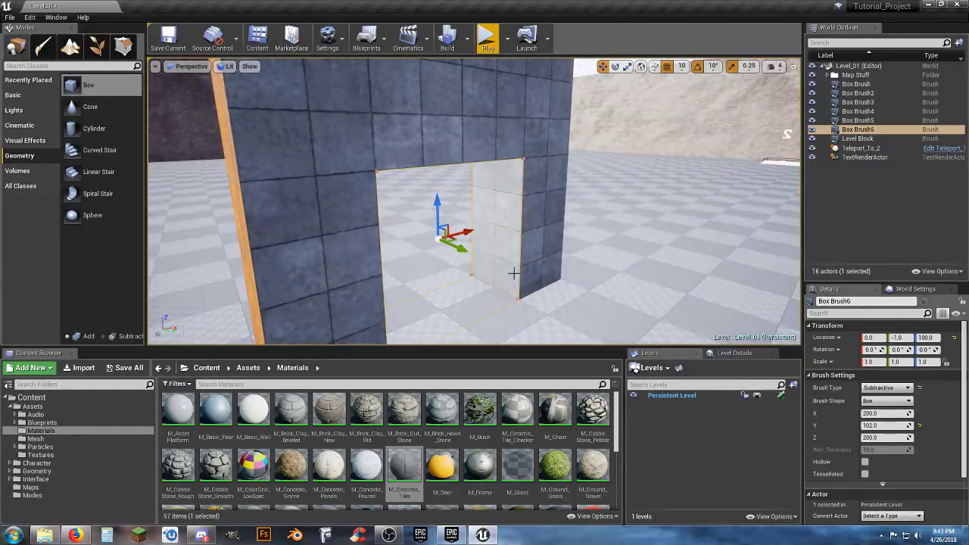
pyautogui.moveTo(467, 252)
pyautogui.mouseDown()
pyautogui.moveTo(408, 231)
pyautogui.moveTo(442, 238)
pyautogui.moveTo(475, 267)
pyautogui.mouseUp()
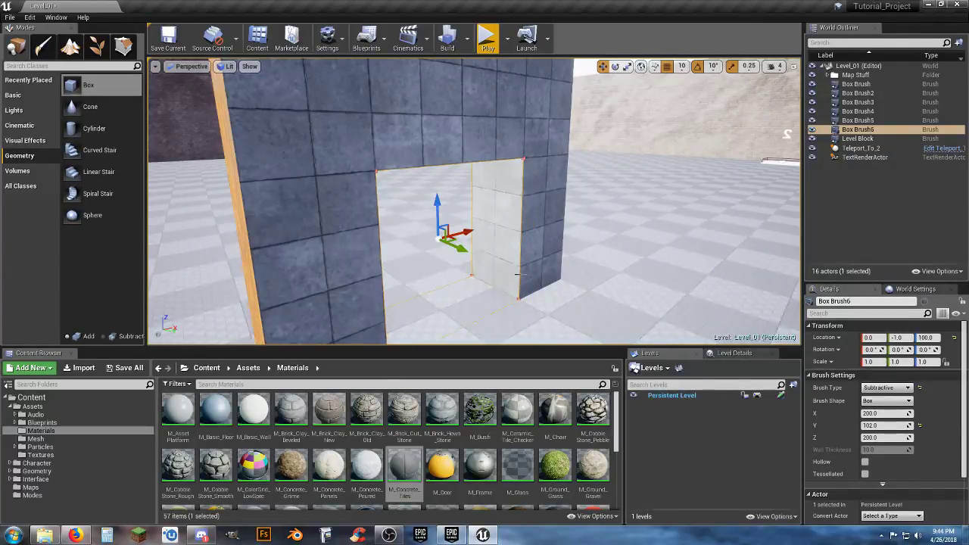
# Apply M_Wood_Oak to the inner side face of the doorway
pyautogui.click(492, 223)
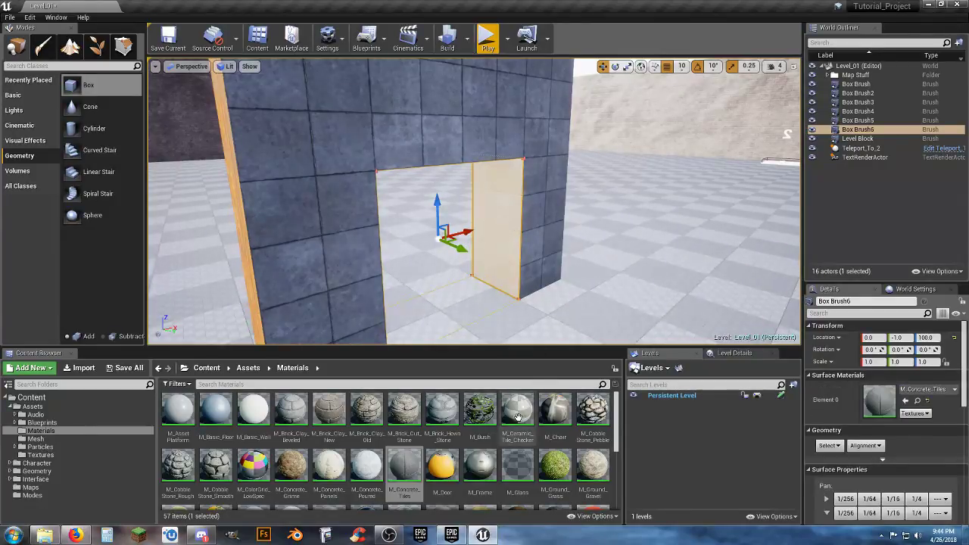
pyautogui.scroll(-6, 397, 458)
pyautogui.click(366, 473)
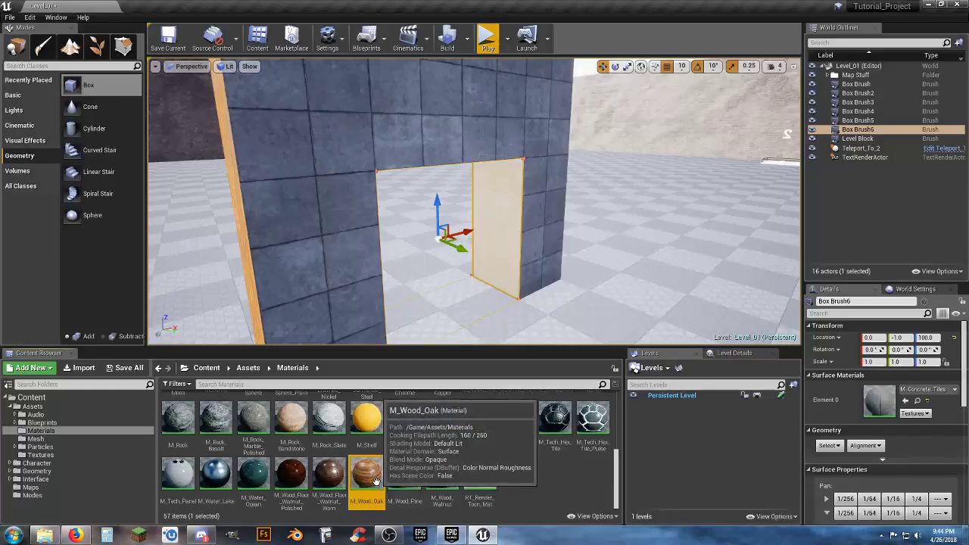
pyautogui.click(907, 401)
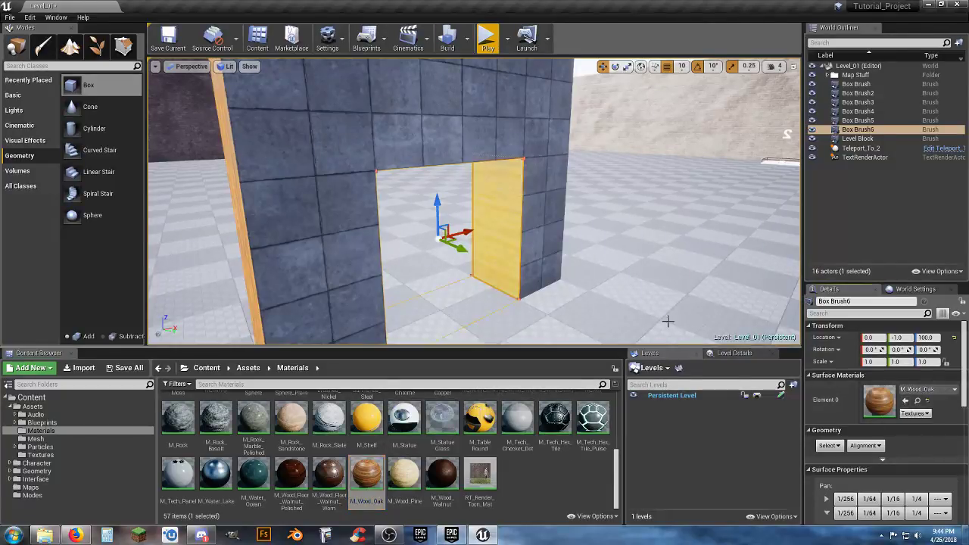
pyautogui.press('d')
pyautogui.moveTo(666, 320); pyautogui.dragTo(515, 320, button='right')
pyautogui.moveTo(569, 212); pyautogui.dragTo(715, 213, button='right')
pyautogui.press('a')
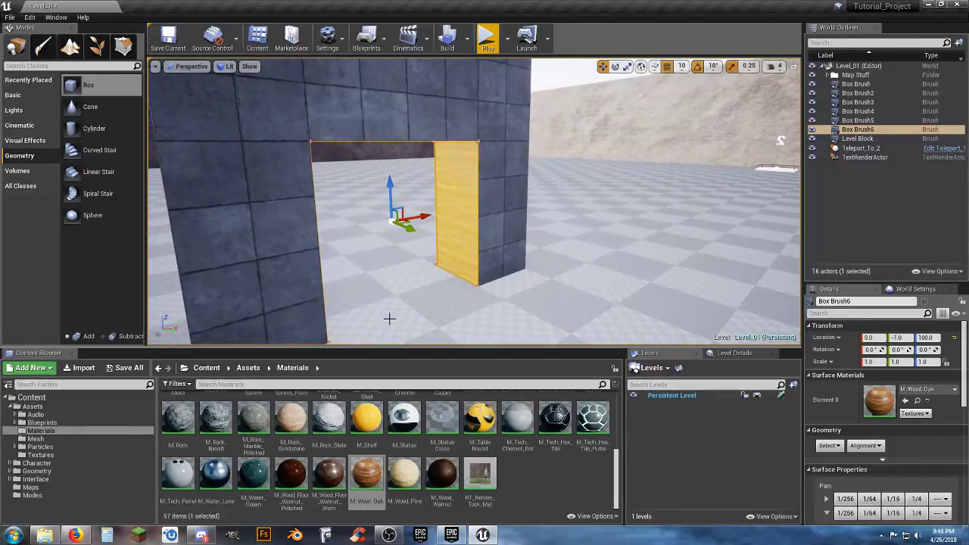
# Replace the oak on the doorway's inner side face with M_Concrete_Tiles
pyautogui.scroll(5, 379, 455)
pyautogui.click(405, 453)
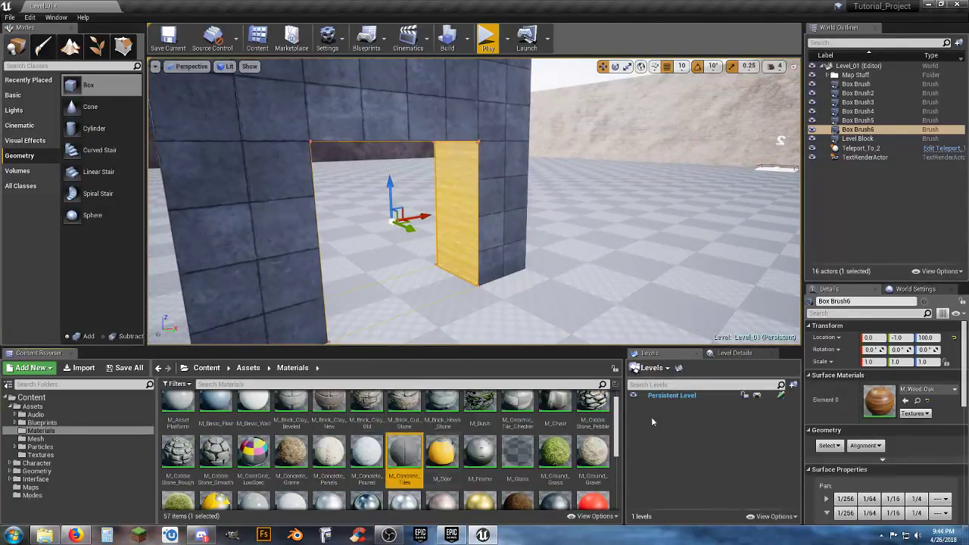
pyautogui.click(906, 401)
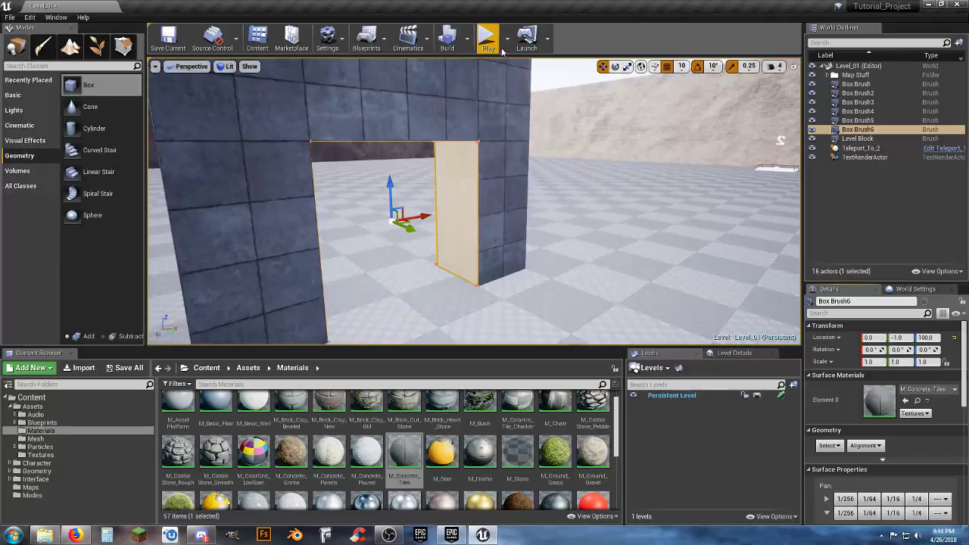
# Play the level, run the character through the doorway from both sides, and stop the play session
pyautogui.click(487, 37)
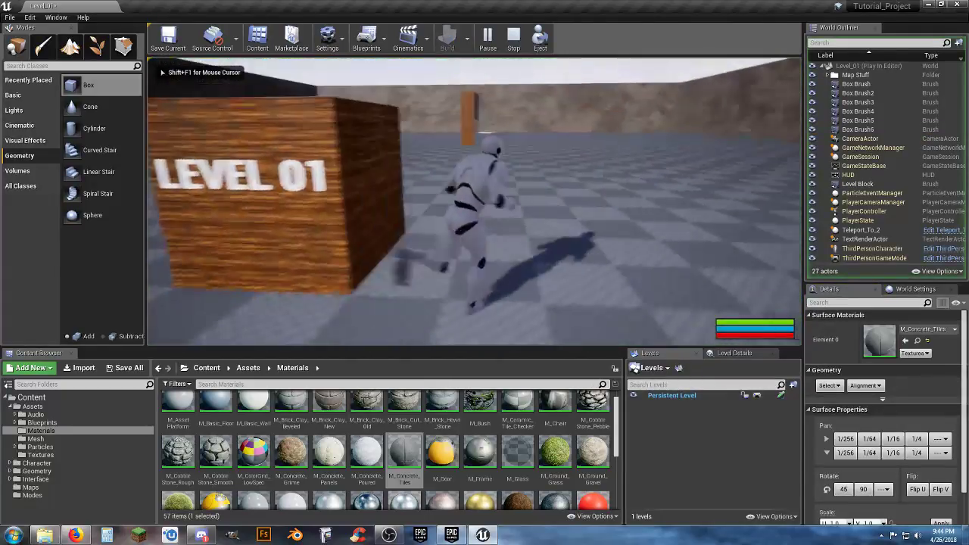
pyautogui.press('w')
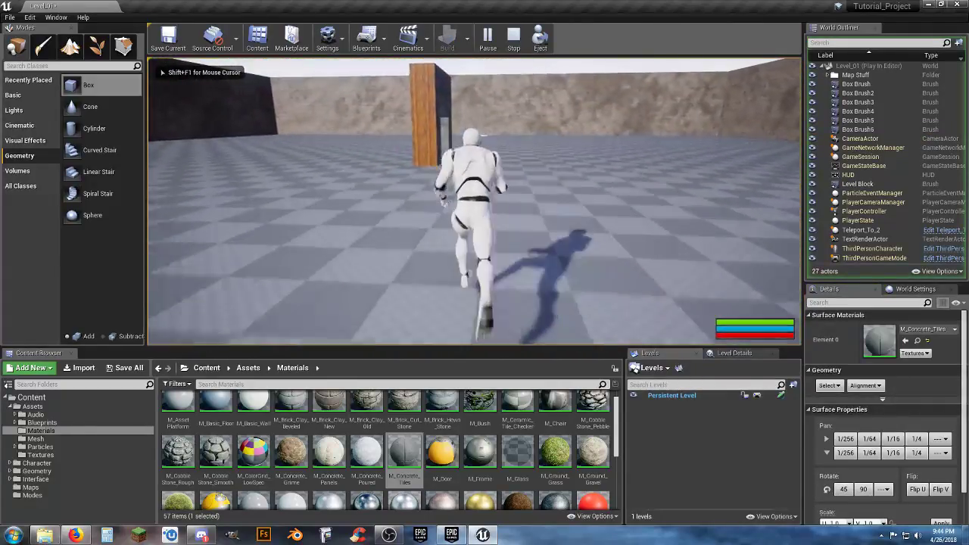
pyautogui.press('d')
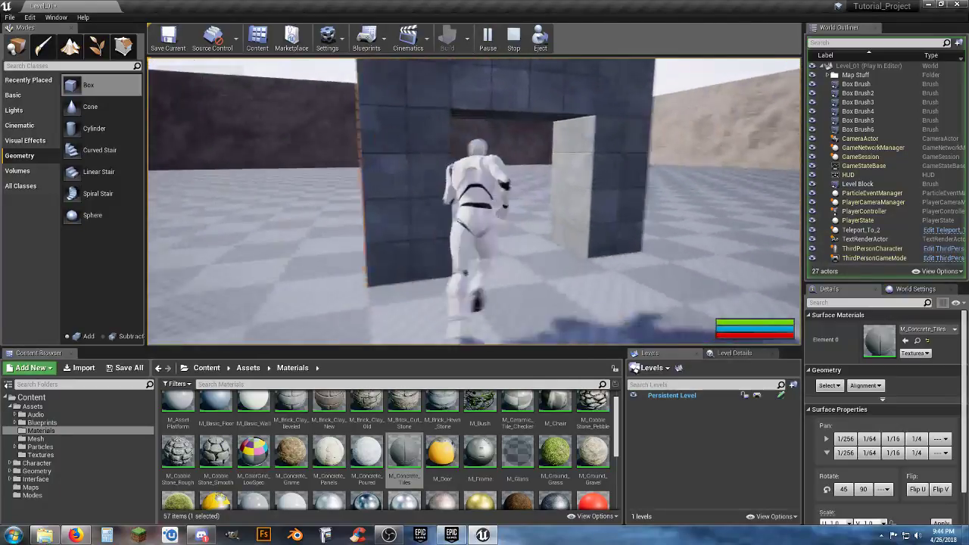
pyautogui.press('w')
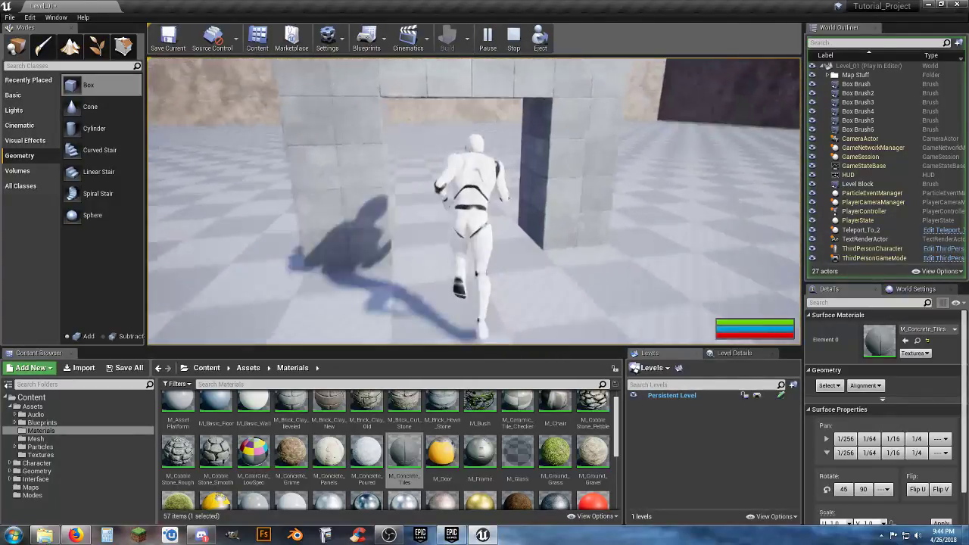
pyautogui.press('w')
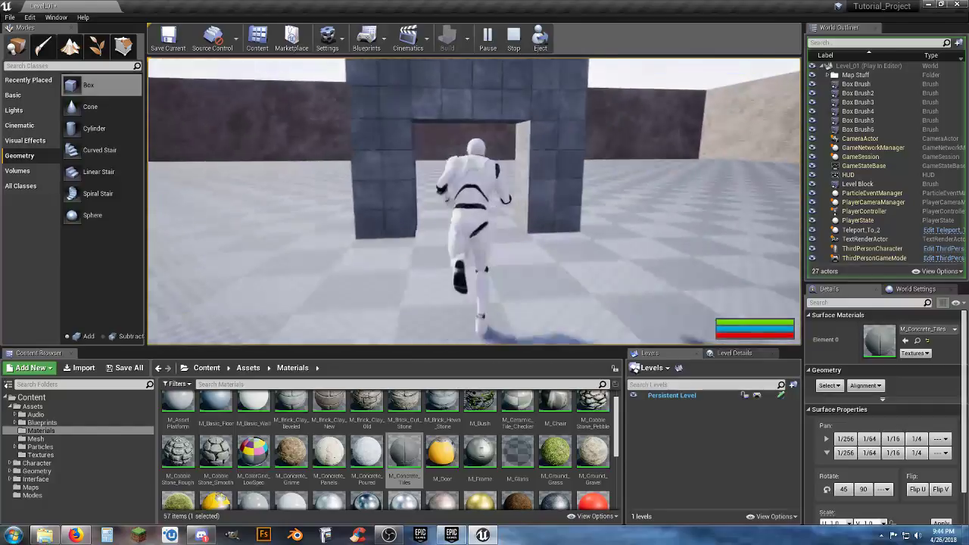
pyautogui.press('w')
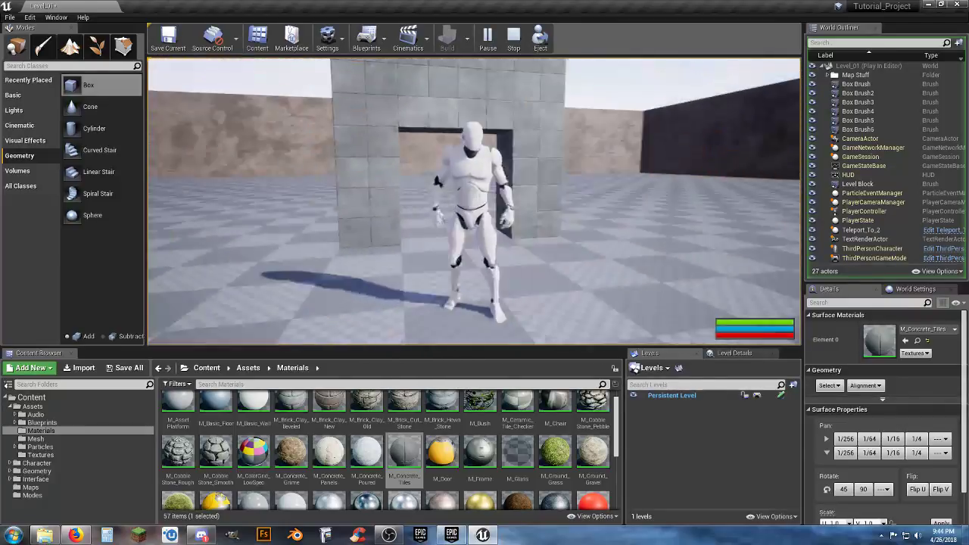
pyautogui.press('w')
pyautogui.press('w')
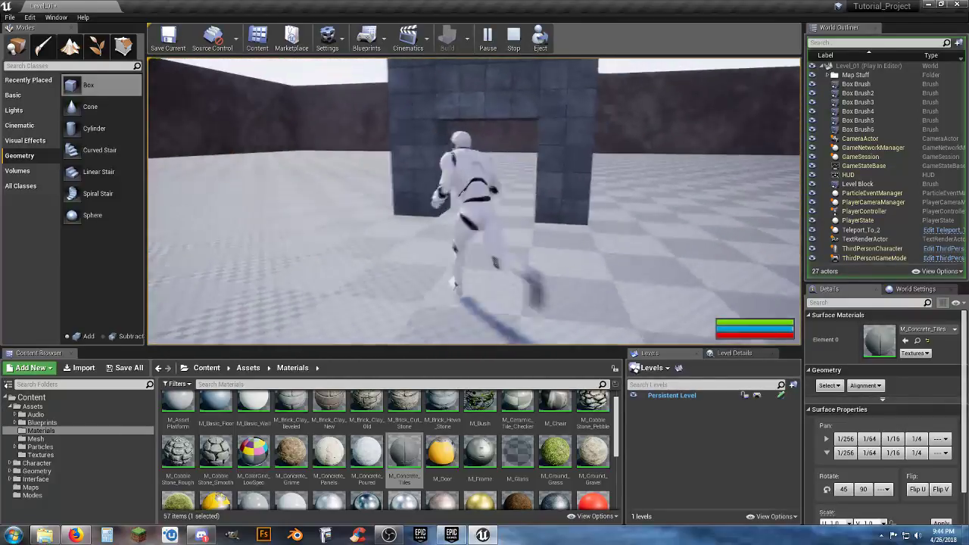
pyautogui.press('d')
pyautogui.press('w')
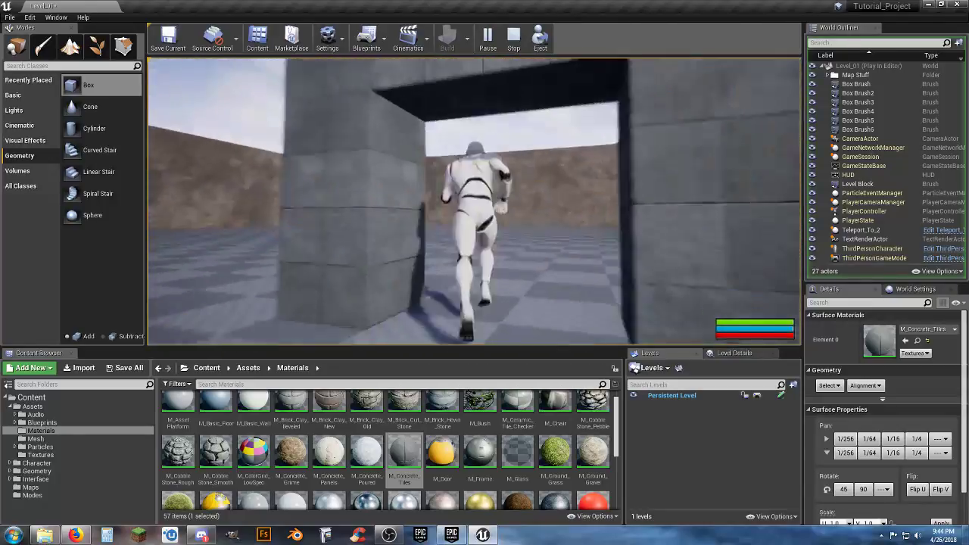
pyautogui.press('w')
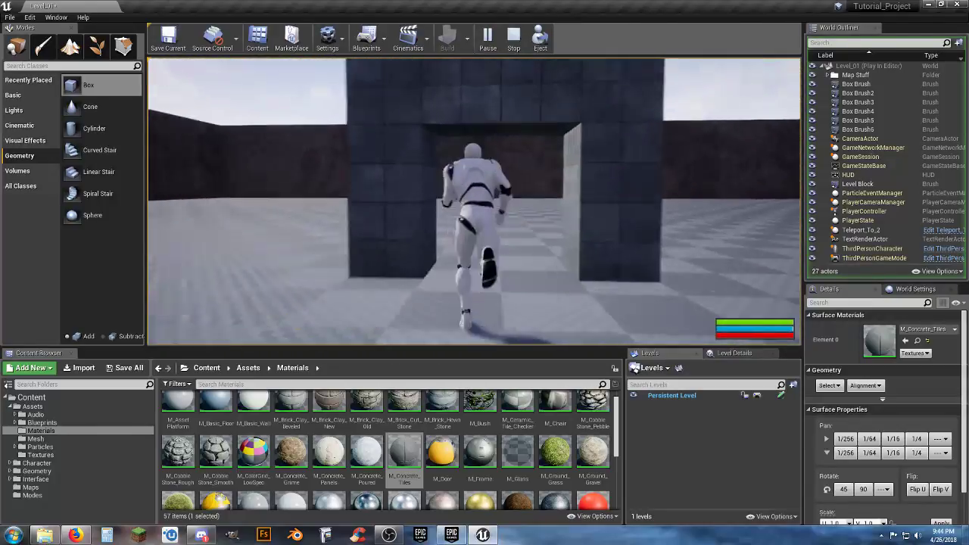
pyautogui.press('s')
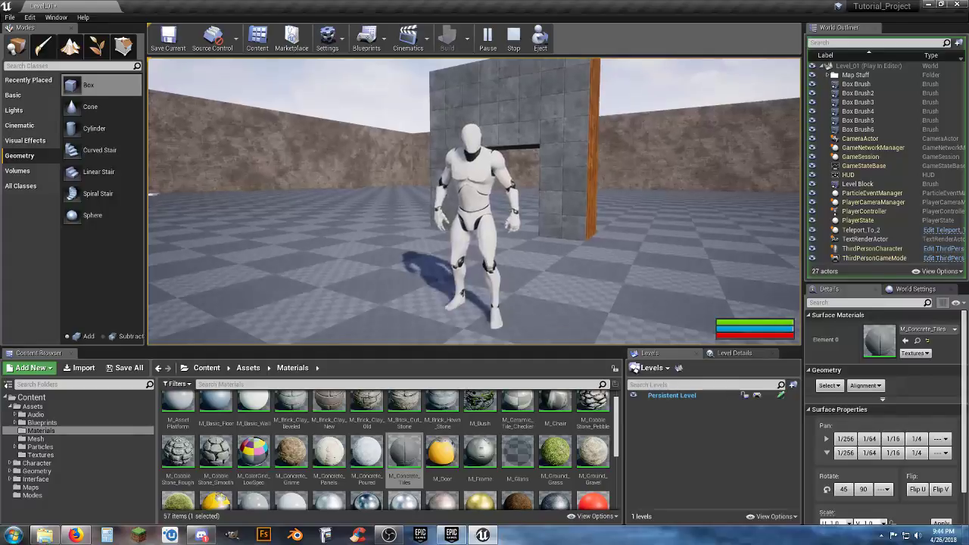
pyautogui.press('Escape')
pyautogui.press('w')
pyautogui.moveTo(474, 202); pyautogui.dragTo(474, 250, button='right')
pyautogui.press('s')
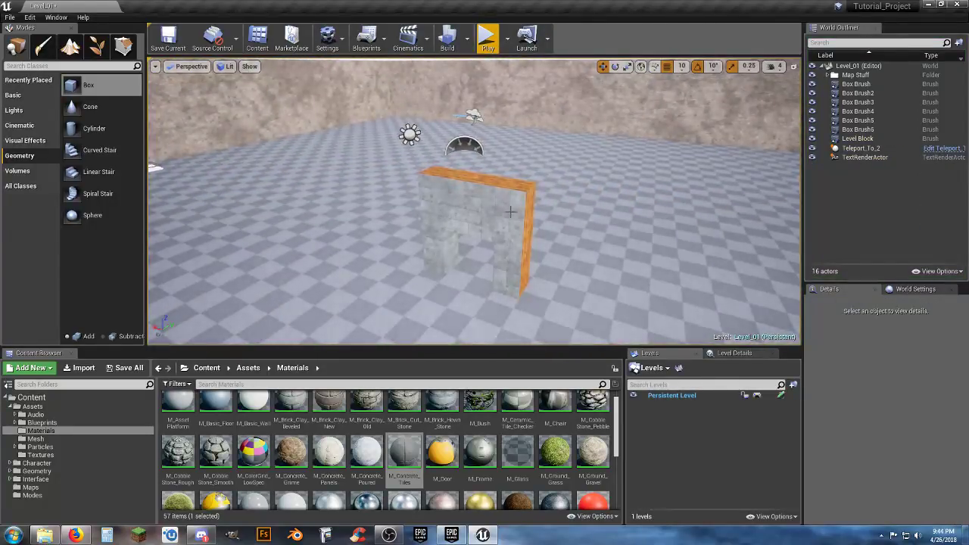
# Duplicate the doorway's subtractive box brush and raise the copy to Z 350 to notch the wall panel's upper edge
pyautogui.moveTo(481, 213); pyautogui.dragTo(475, 262, button='right')
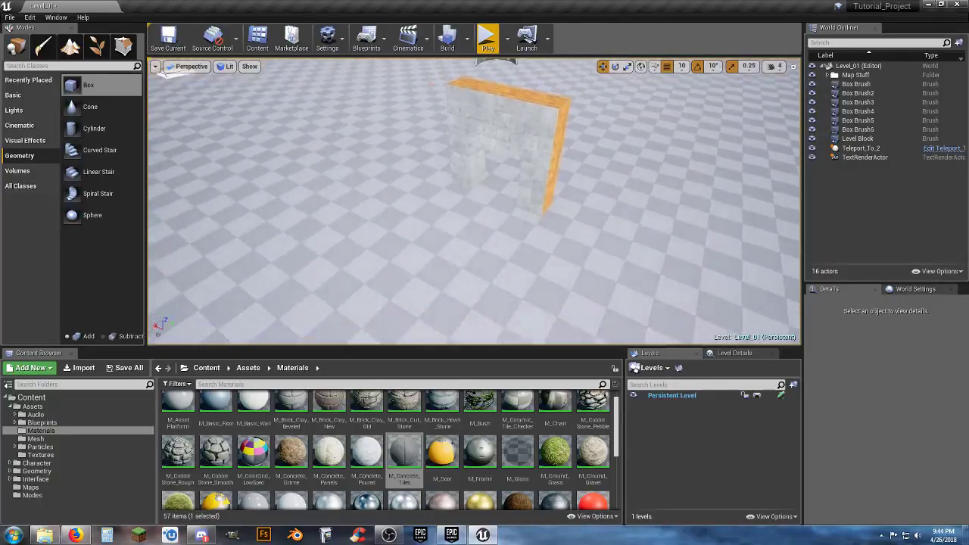
pyautogui.moveTo(475, 227); pyautogui.dragTo(504, 177, button='right')
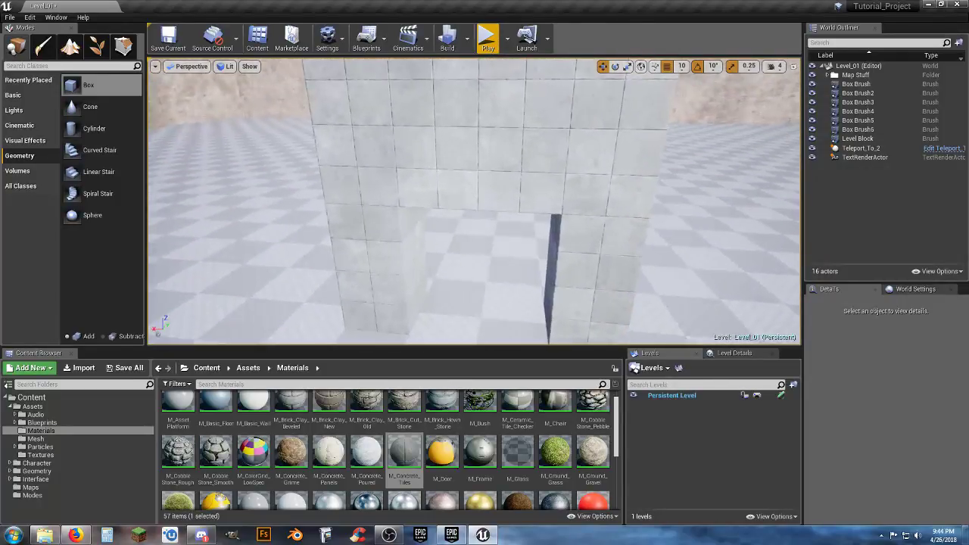
pyautogui.doubleClick(858, 129)
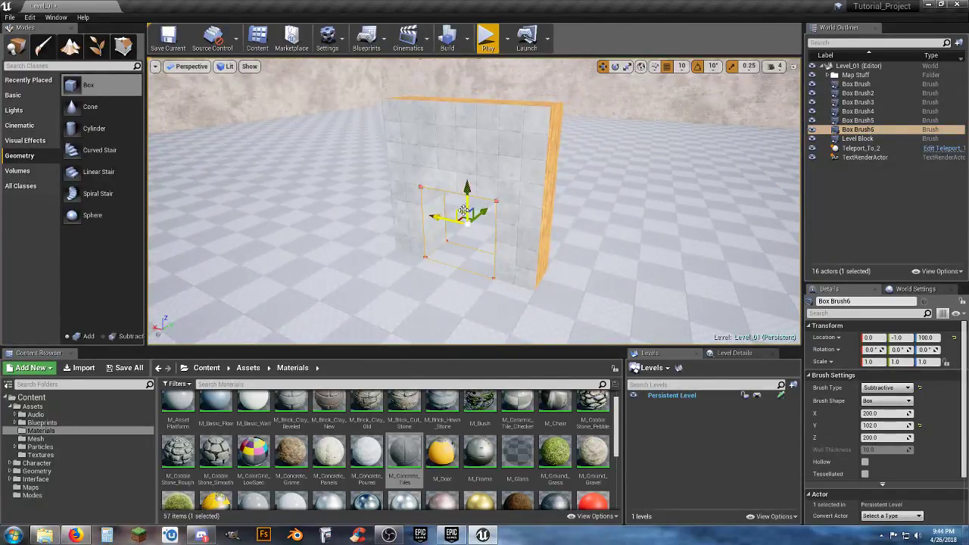
pyautogui.hotkey('ctrl', 'w')
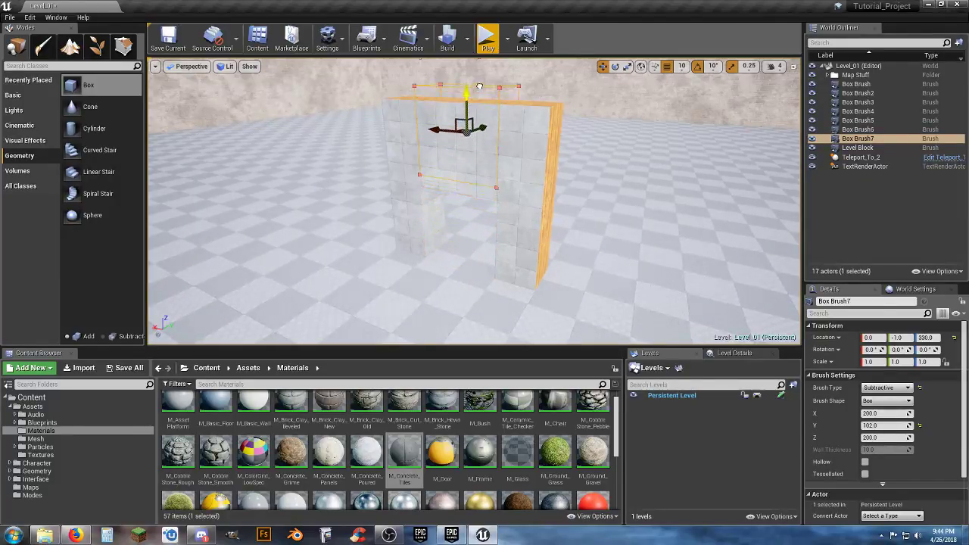
pyautogui.moveTo(478, 94)
pyautogui.mouseDown(button='right')
pyautogui.moveTo(454, 98)
pyautogui.moveTo(479, 60)
pyautogui.mouseUp(button='right')
pyautogui.press('w')
pyautogui.press('s')
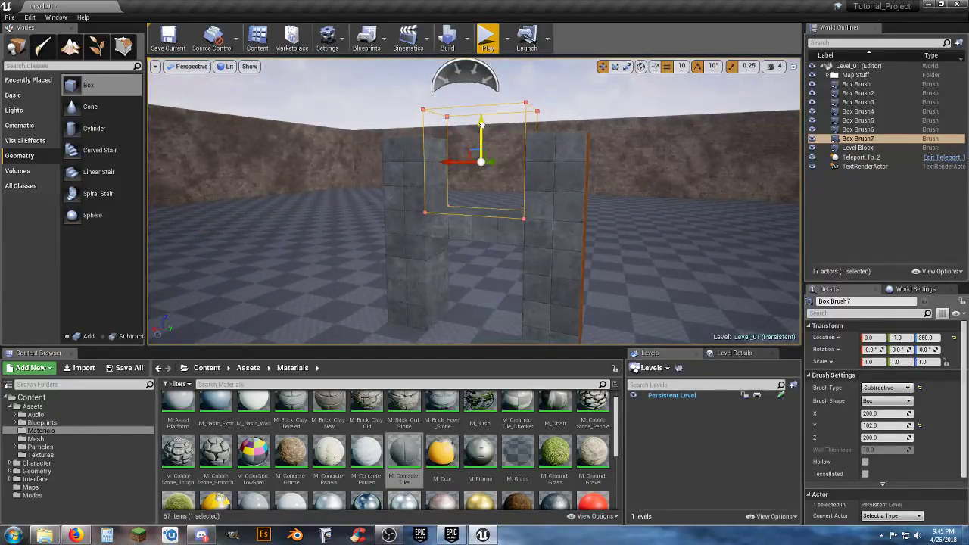
# Play the level, run the character up to the notched wall panel to inspect it, and stop the play session
pyautogui.click(489, 39)
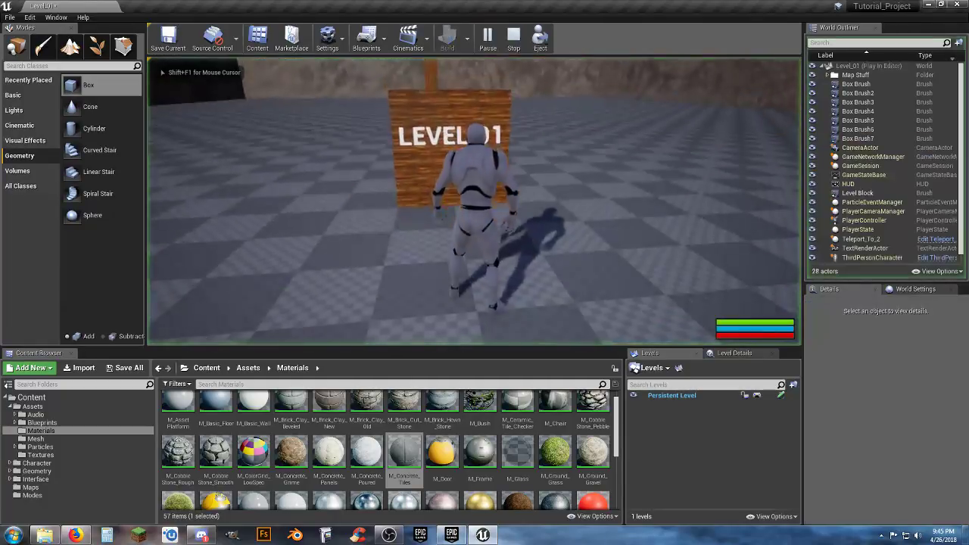
pyautogui.press('w')
pyautogui.press('w')
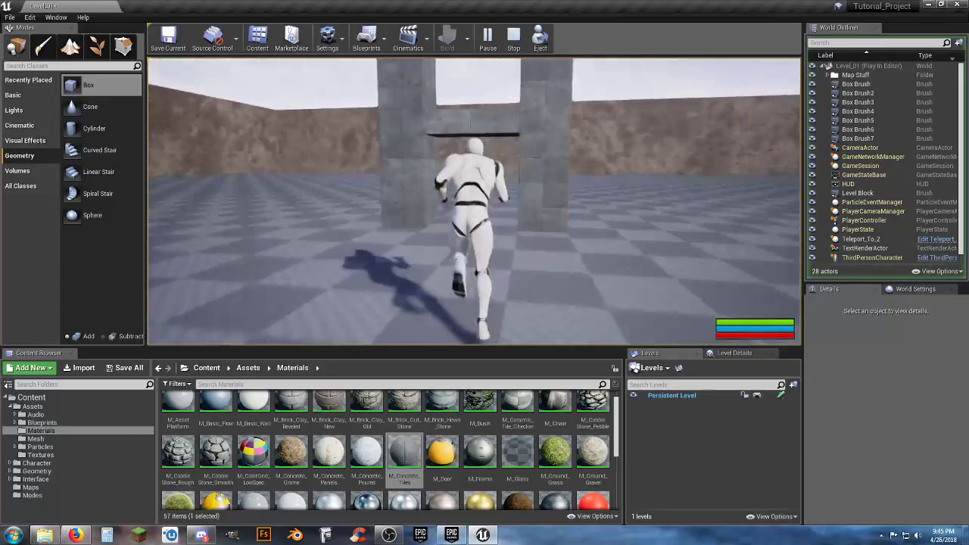
pyautogui.press('space')
pyautogui.press('s')
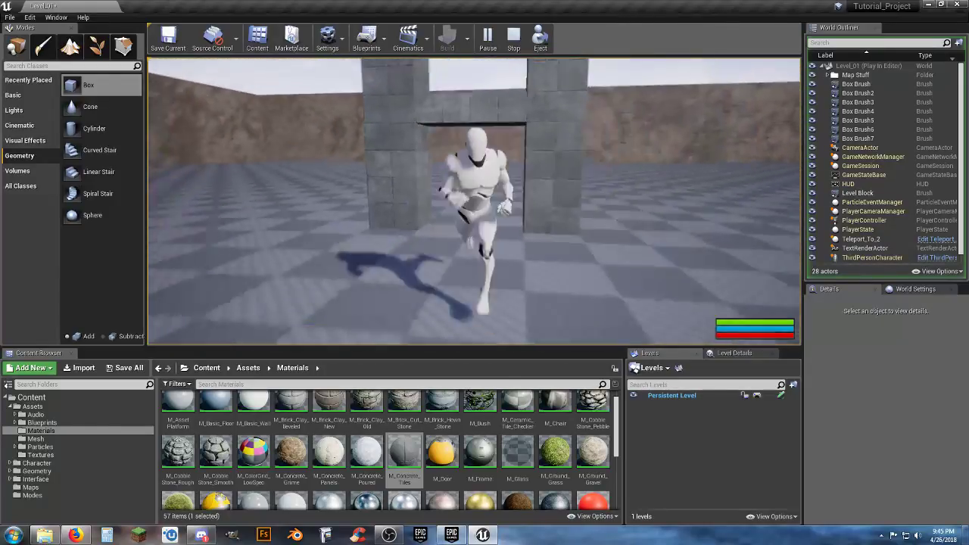
pyautogui.hotkey('shift', 'F1')
pyautogui.press('Escape')
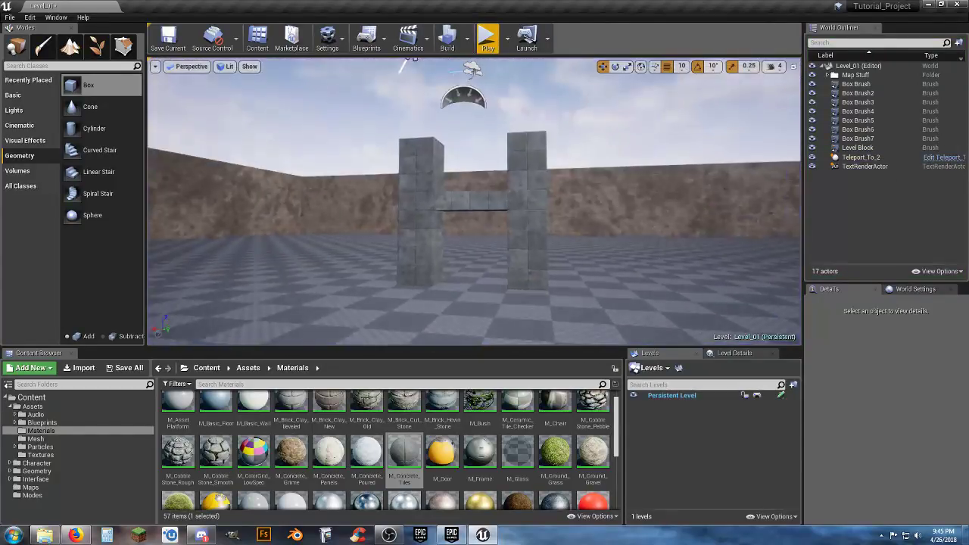
# Delete the duplicated subtractive brush above the doorway
pyautogui.moveTo(474, 201); pyautogui.dragTo(478, 265, button='right')
pyautogui.press('s')
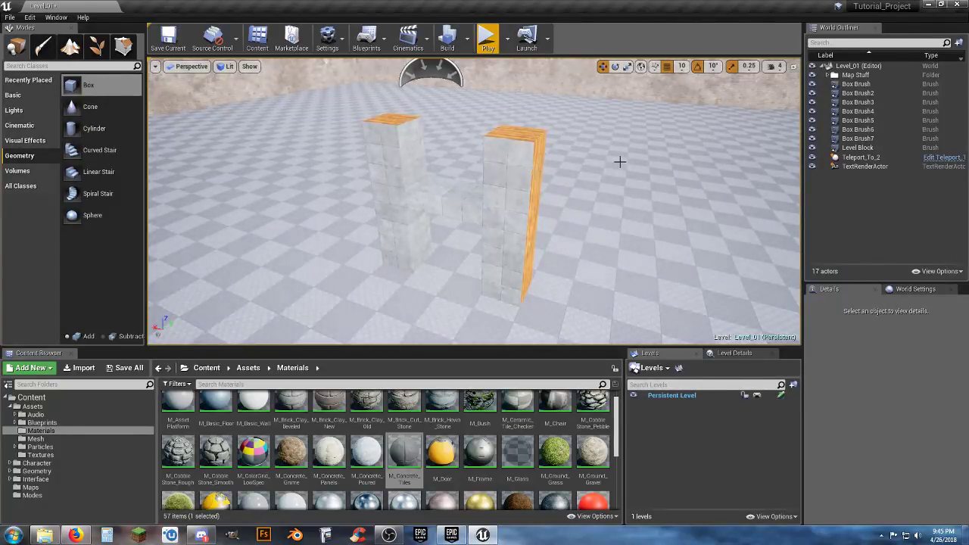
pyautogui.click(859, 139)
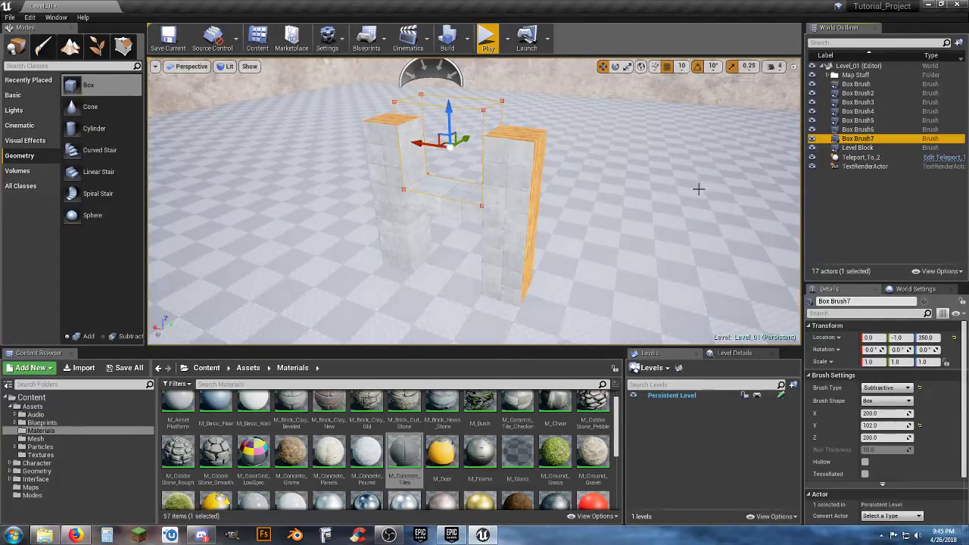
pyautogui.press('Delete')
# In geometry editing mode, lower both upper corner vertices at one end of the wall panel to slope its top down
pyautogui.moveTo(660, 188)
pyautogui.mouseDown(button='right')
pyautogui.moveTo(639, 211)
pyautogui.moveTo(651, 186)
pyautogui.moveTo(665, 182)
pyautogui.mouseUp(button='right')
pyautogui.press('a')
pyautogui.press('w')
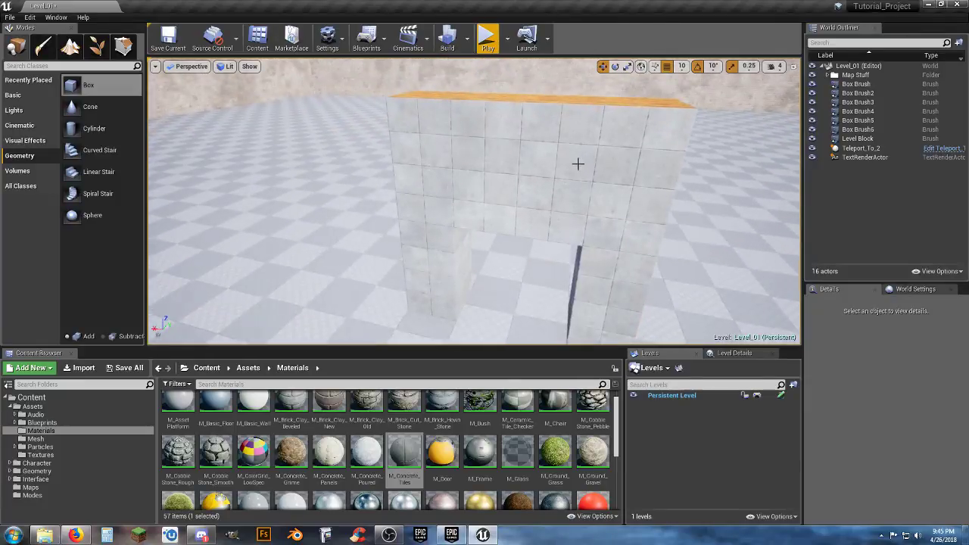
pyautogui.click(123, 47)
pyautogui.press('d')
pyautogui.moveTo(472, 155); pyautogui.dragTo(501, 156, button='right')
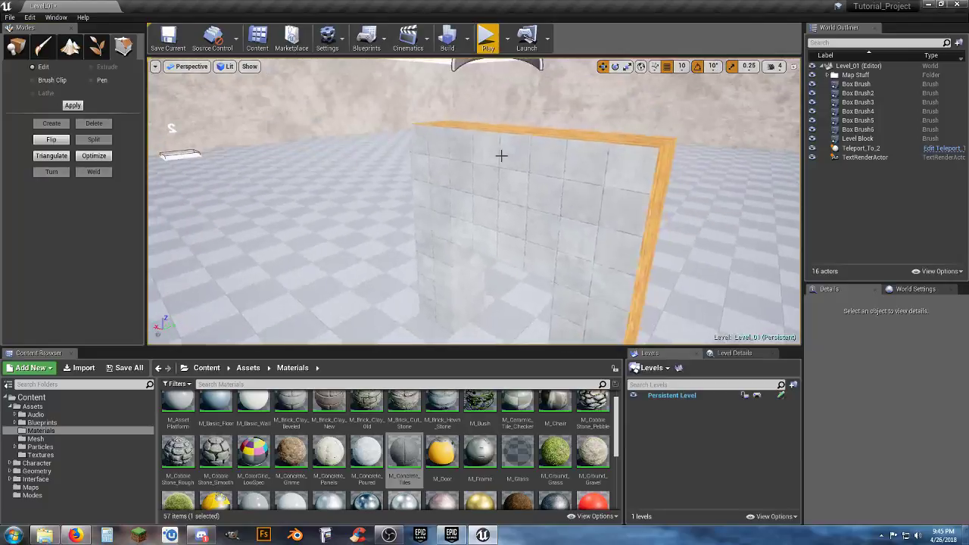
pyautogui.click(595, 159)
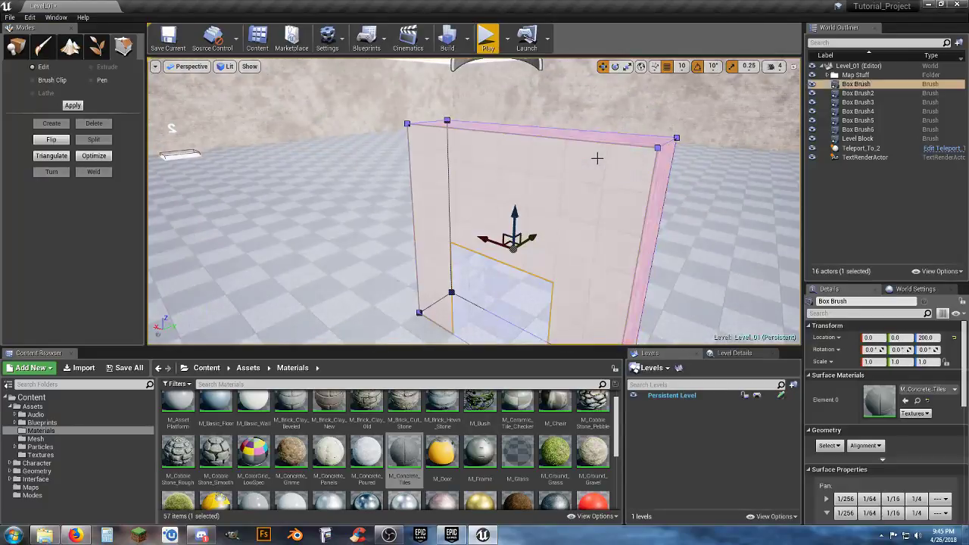
pyautogui.click(658, 148)
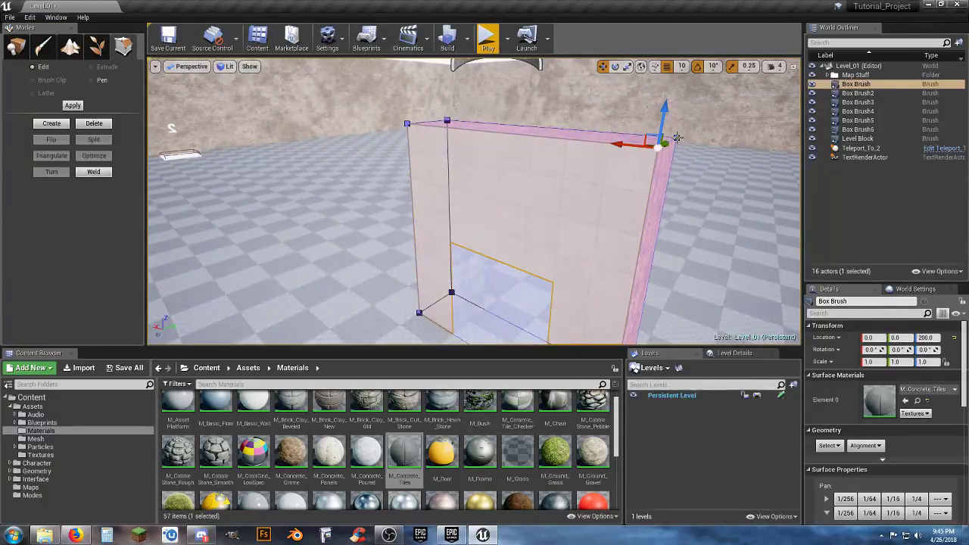
pyautogui.click(677, 137)
pyautogui.moveTo(685, 103); pyautogui.dragTo(660, 252)
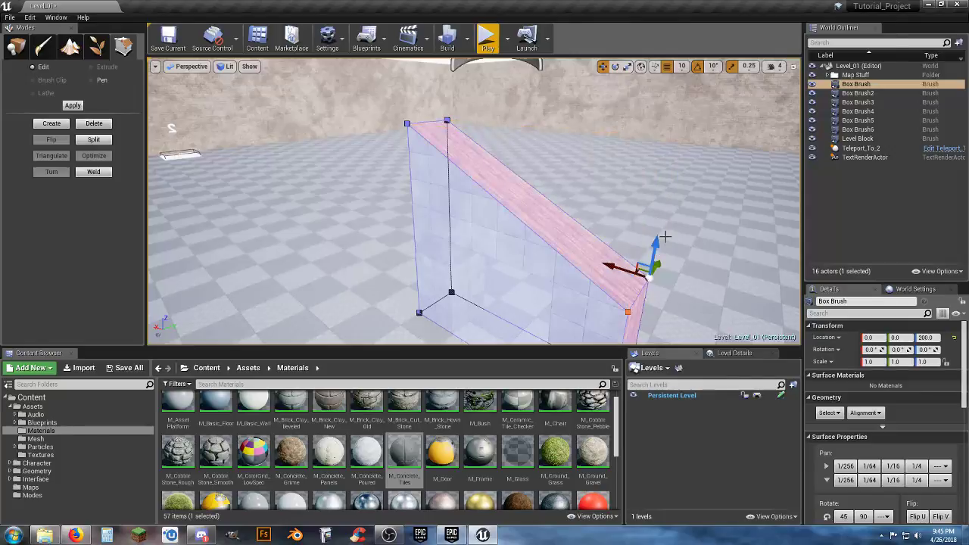
# Extrude the wall panel's tall end face outward to lengthen the wall beyond its peak
pyautogui.moveTo(666, 236); pyautogui.dragTo(633, 209, button='right')
pyautogui.moveTo(757, 288)
pyautogui.mouseDown(button='right')
pyautogui.moveTo(633, 218)
pyautogui.moveTo(662, 208)
pyautogui.mouseUp(button='right')
pyautogui.click(648, 234)
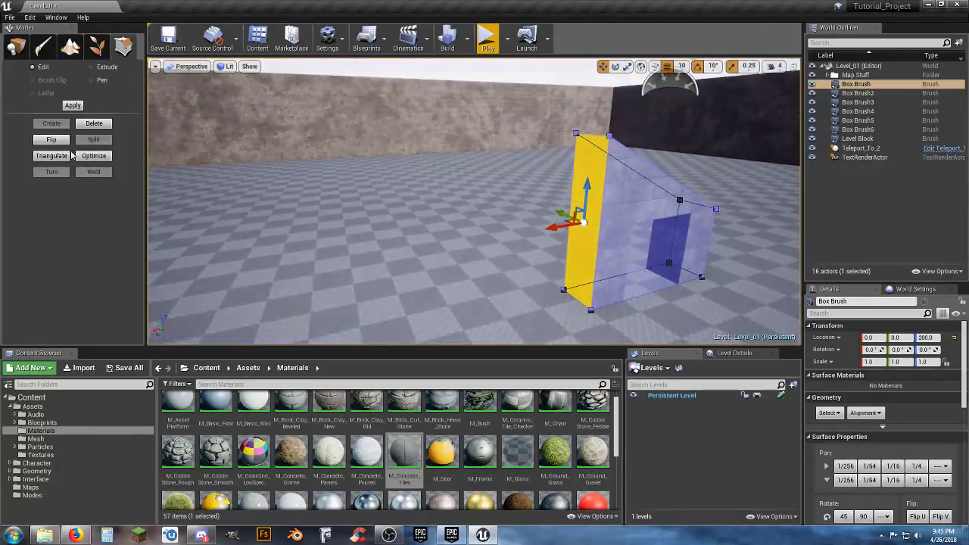
pyautogui.click(94, 71)
pyautogui.click(566, 290)
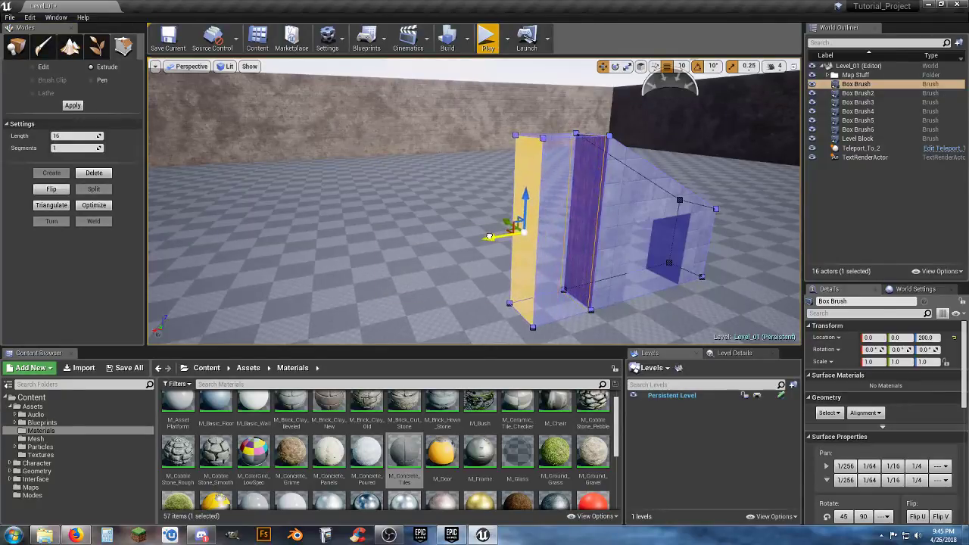
pyautogui.moveTo(489, 236); pyautogui.dragTo(422, 256)
# Lower both upper corner vertices of the extruded end to form a gable with a central peak
pyautogui.moveTo(537, 265)
pyautogui.mouseDown(button='right')
pyautogui.moveTo(524, 231)
pyautogui.moveTo(547, 228)
pyautogui.mouseUp(button='right')
pyautogui.moveTo(455, 258); pyautogui.dragTo(496, 224, button='right')
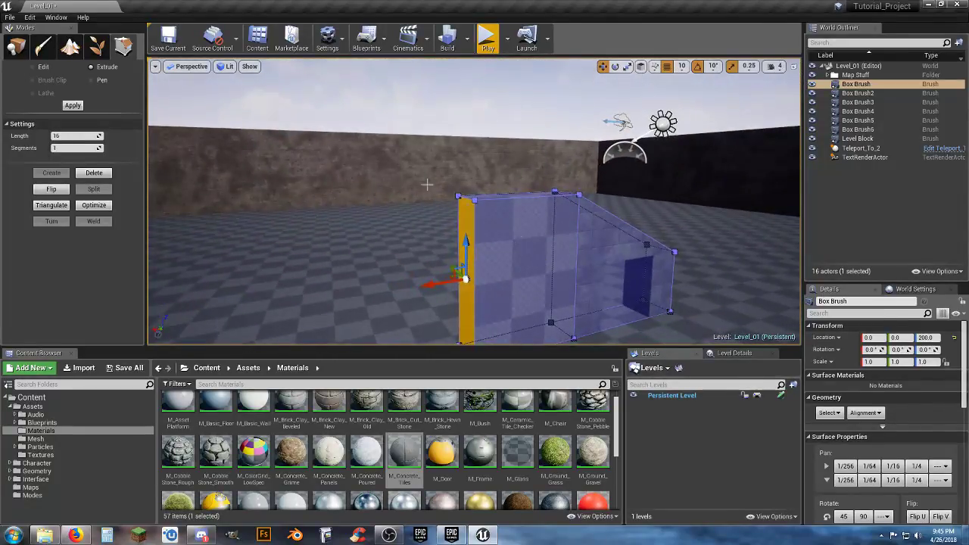
pyautogui.click(458, 197)
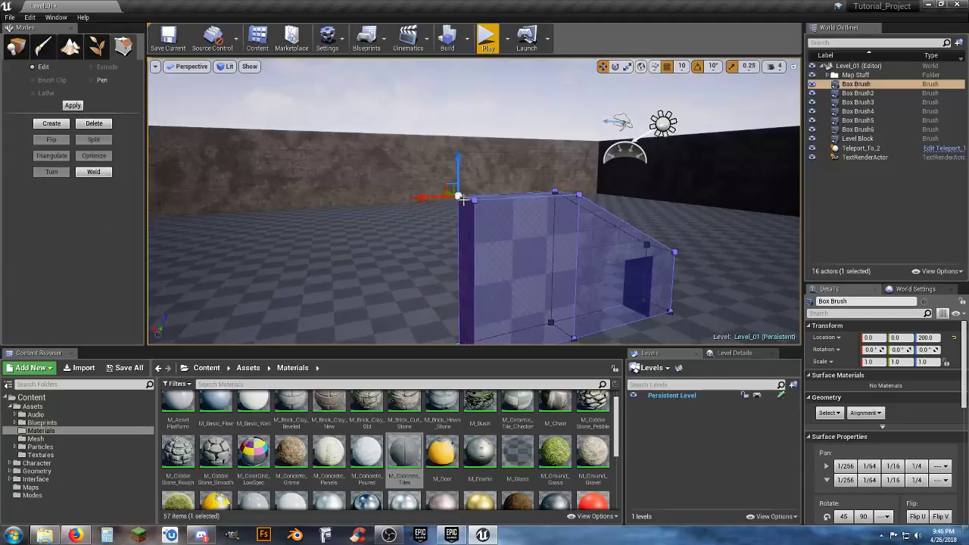
pyautogui.keyDown('ctrl'); pyautogui.click(474, 200); pyautogui.keyUp('ctrl')
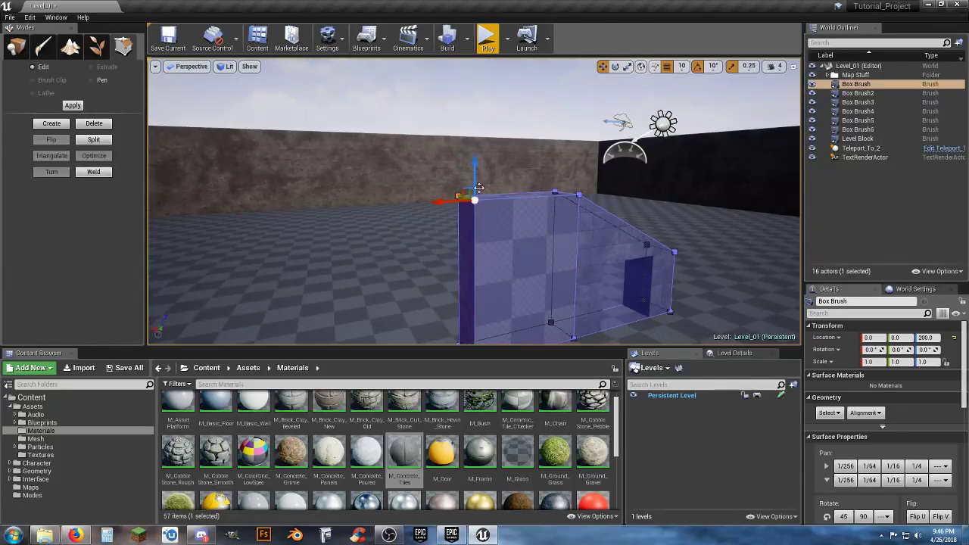
pyautogui.moveTo(471, 169); pyautogui.dragTo(476, 252)
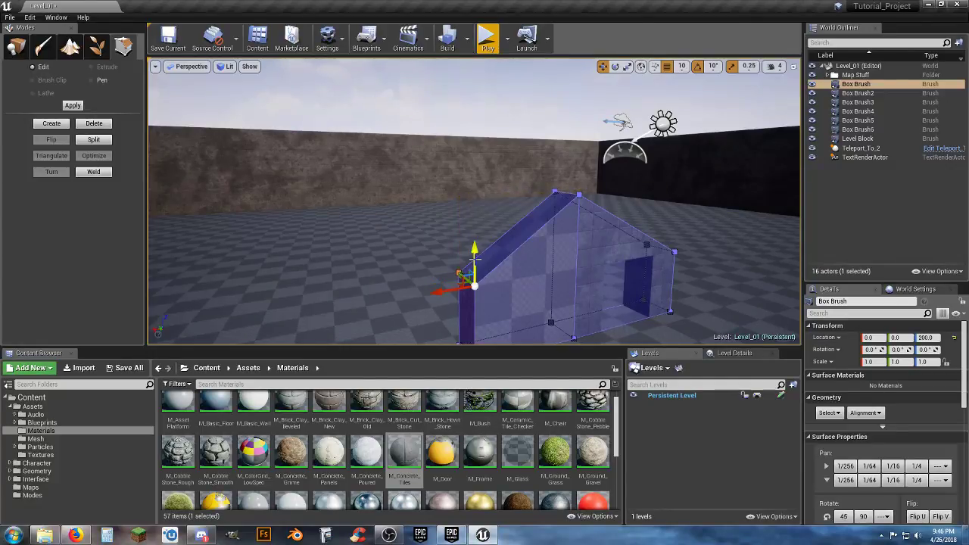
# Return to placement mode and apply M_Concrete_Tiles to the front and back faces of the extruded wall section
pyautogui.moveTo(476, 259)
pyautogui.mouseDown(button='right')
pyautogui.moveTo(515, 252)
pyautogui.moveTo(492, 269)
pyautogui.moveTo(530, 266)
pyautogui.mouseUp(button='right')
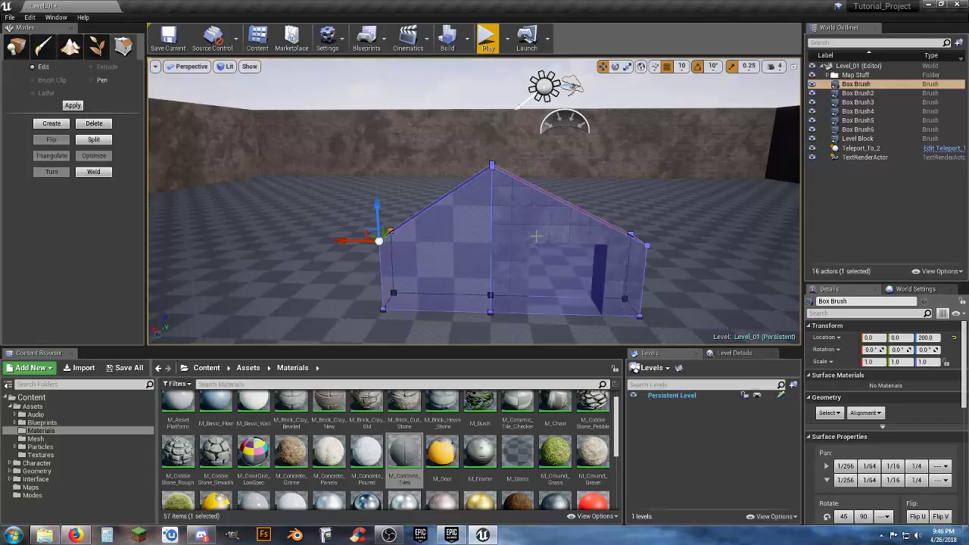
pyautogui.click(462, 239)
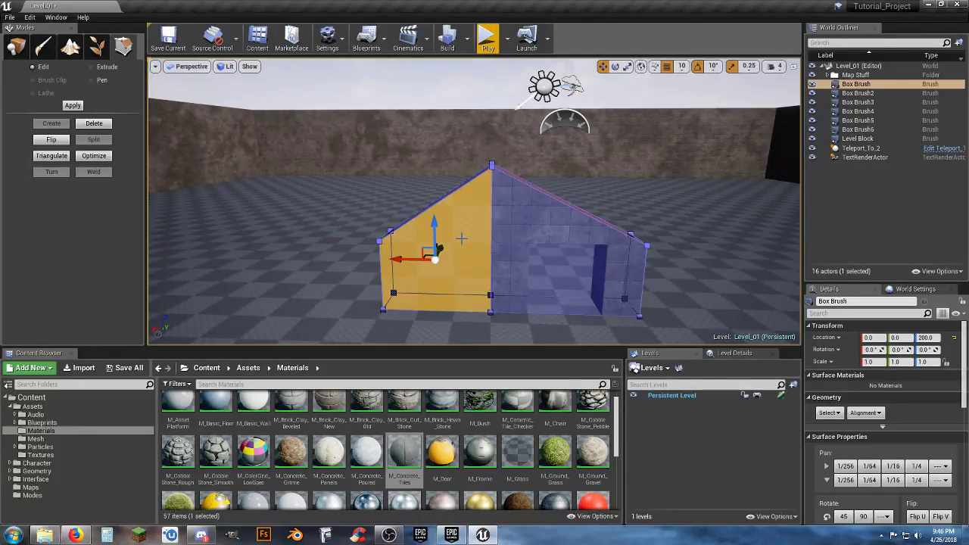
pyautogui.click(15, 47)
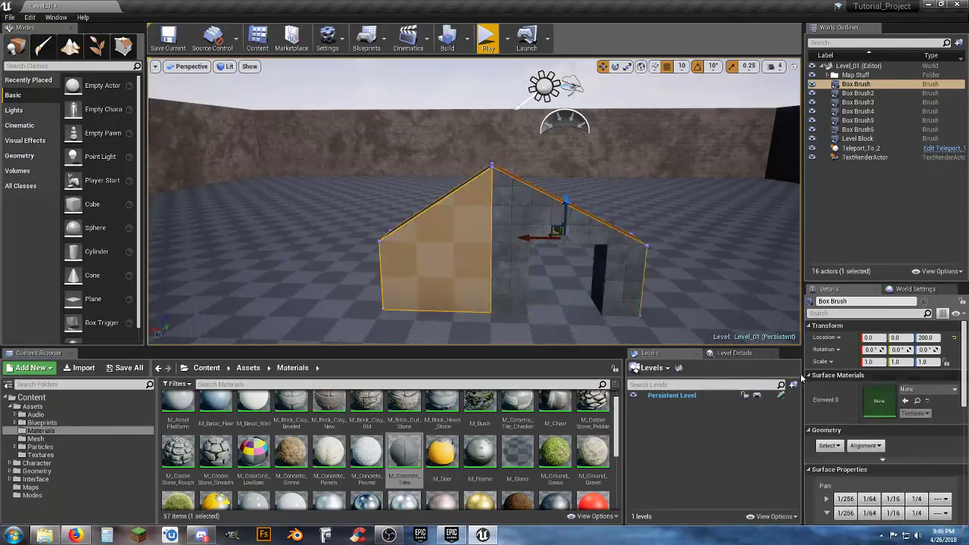
pyautogui.click(906, 401)
pyautogui.moveTo(586, 313); pyautogui.dragTo(848, 313, button='right')
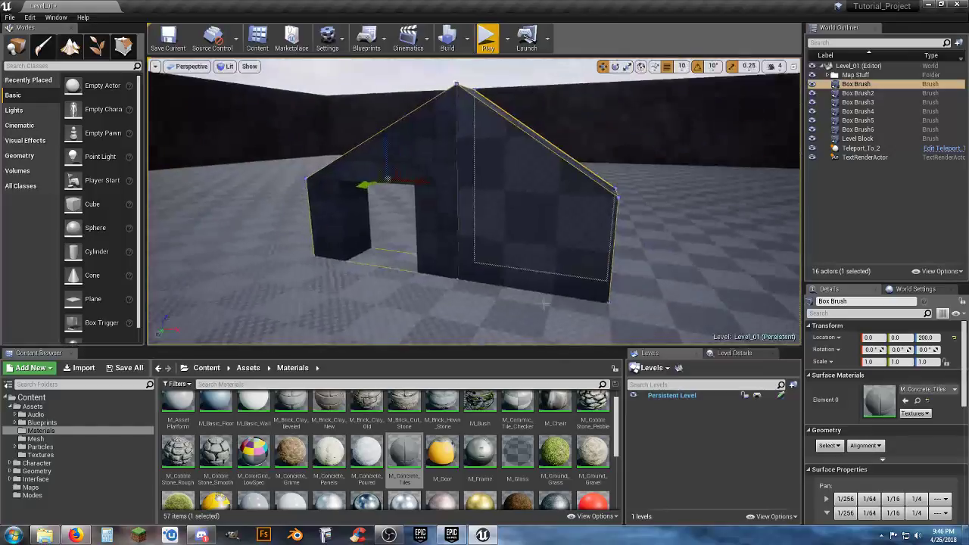
pyautogui.click(526, 280)
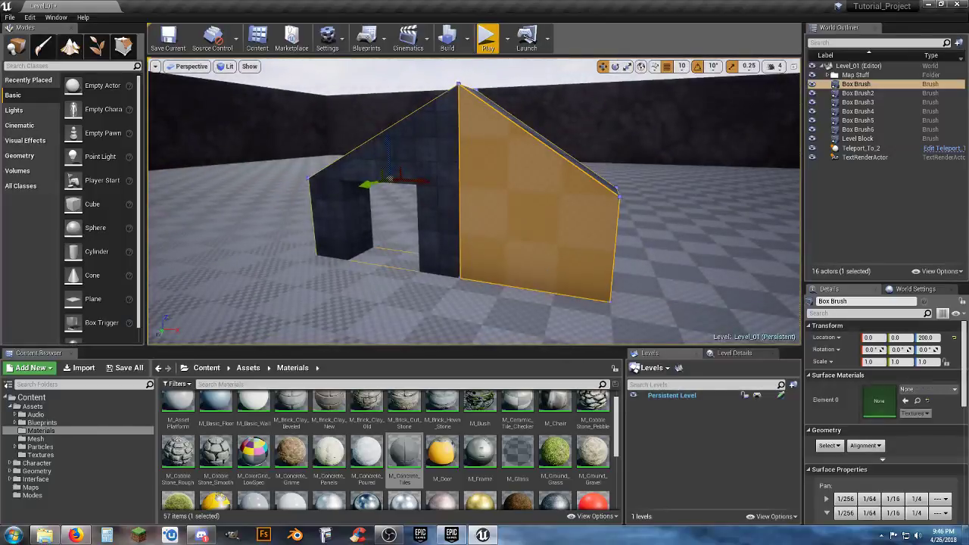
pyautogui.click(906, 401)
# Apply M_Wood_Oak to the sloped top face of the extruded wall section
pyautogui.moveTo(611, 234); pyautogui.dragTo(455, 249, button='right')
pyautogui.click(487, 248)
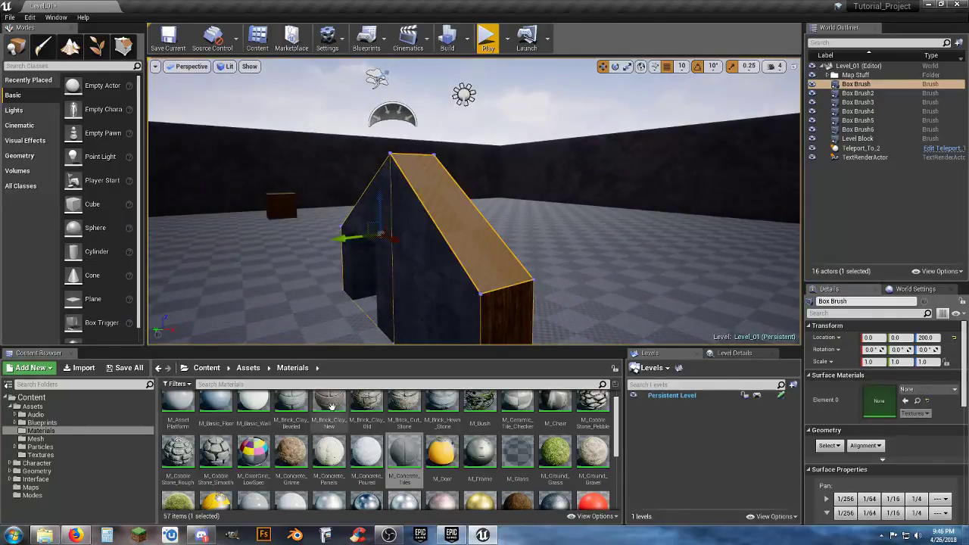
pyautogui.scroll(-2, 447, 462)
pyautogui.scroll(-1, 443, 471)
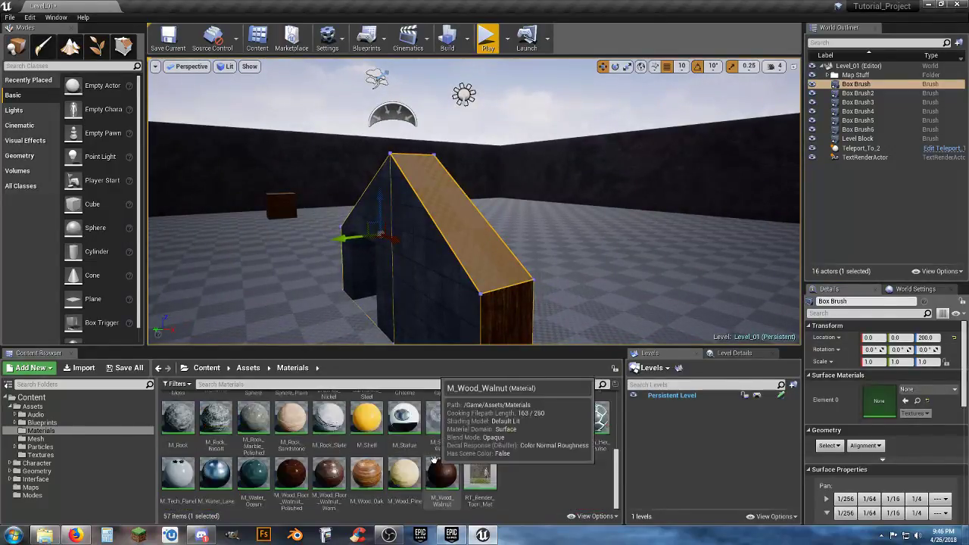
pyautogui.moveTo(367, 482); pyautogui.dragTo(897, 390)
pyautogui.scroll(-2, 871, 484)
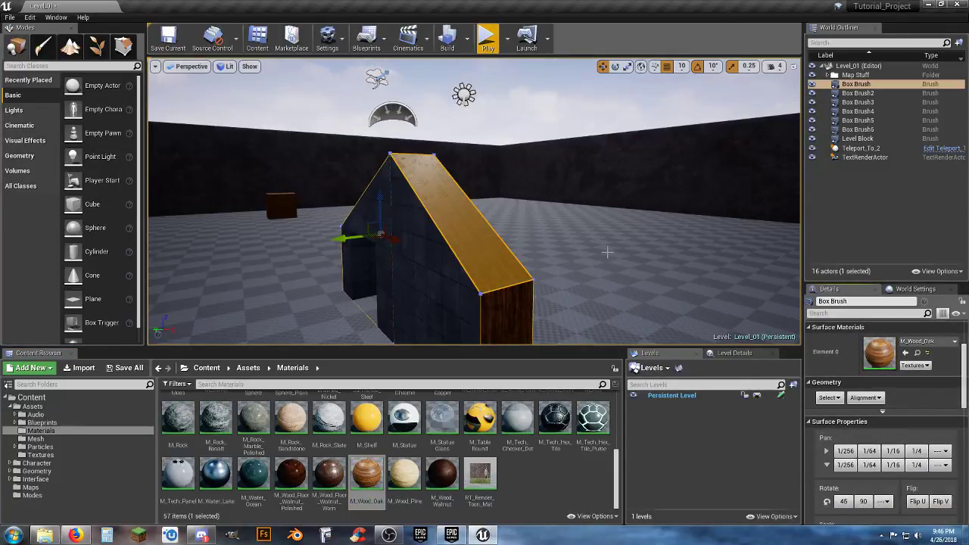
# Play-test the level and bring the character up onto the peak of the gable wall
pyautogui.moveTo(607, 252)
pyautogui.mouseDown(button='right')
pyautogui.moveTo(590, 239)
pyautogui.moveTo(485, 235)
pyautogui.moveTo(378, 262)
pyautogui.mouseUp(button='right')
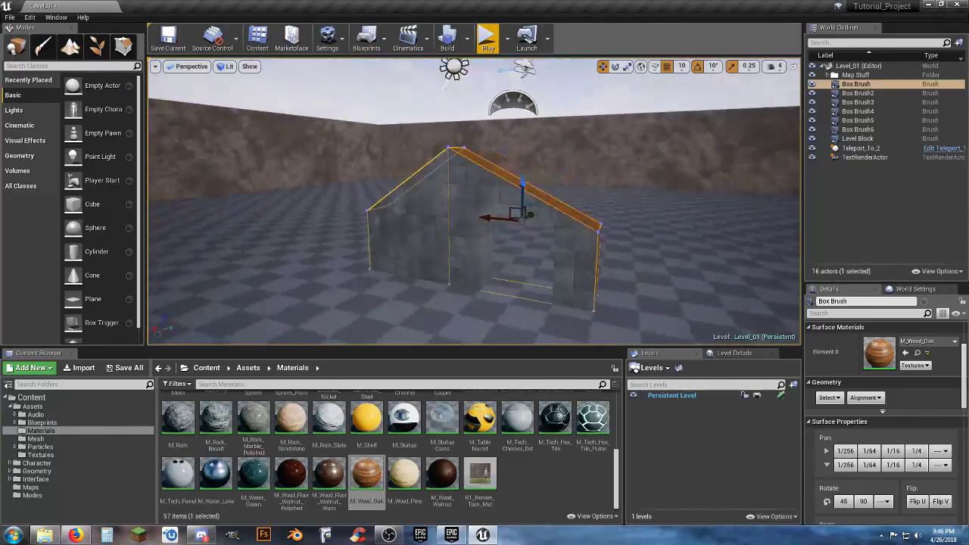
pyautogui.moveTo(522, 227); pyautogui.dragTo(492, 225, button='right')
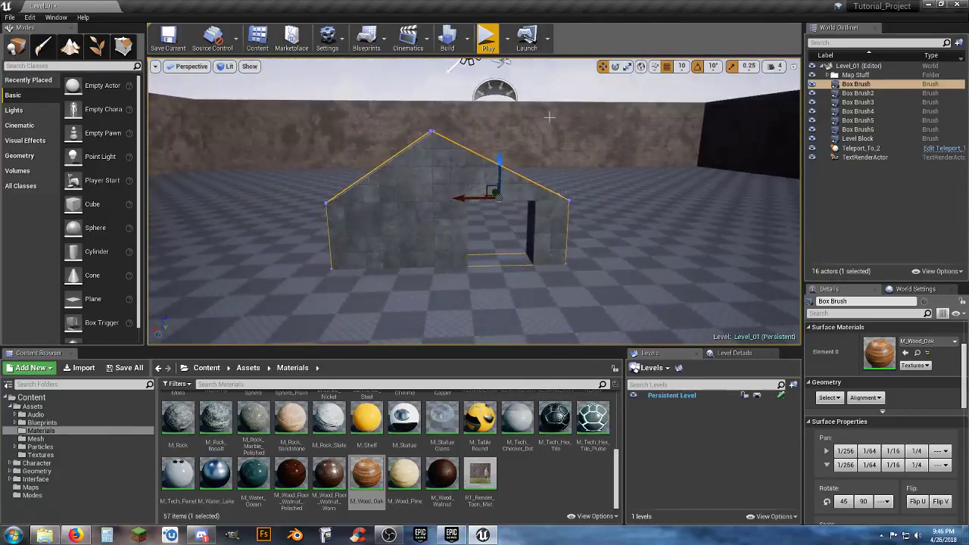
pyautogui.click(487, 53)
pyautogui.press('w')
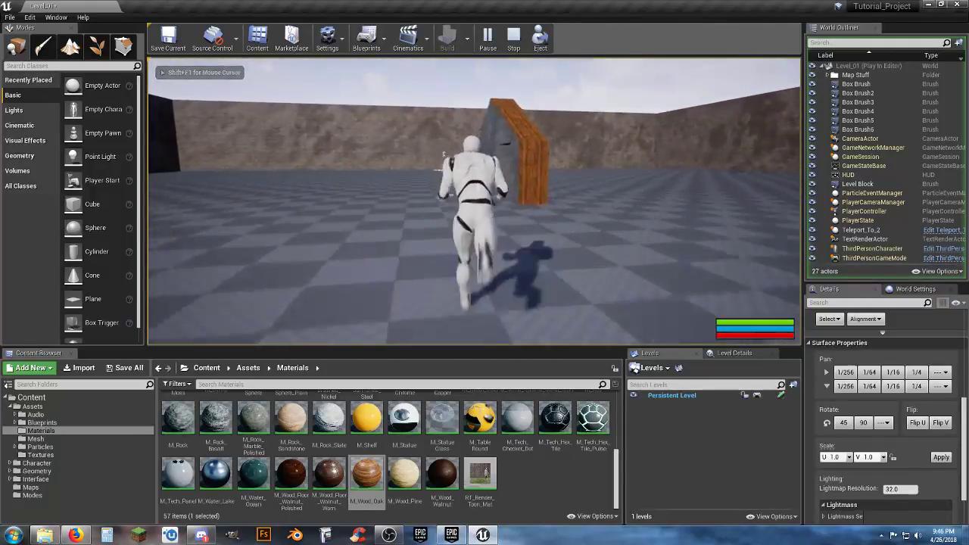
pyautogui.press('a')
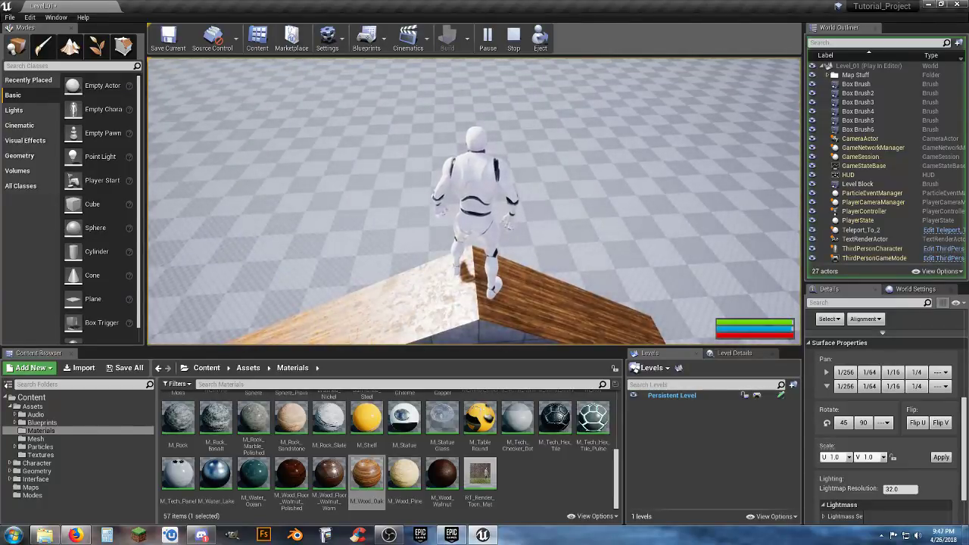
# Bring the character back to the floor and view the gable wall's tiled face and doorway from several distances
pyautogui.press('w')
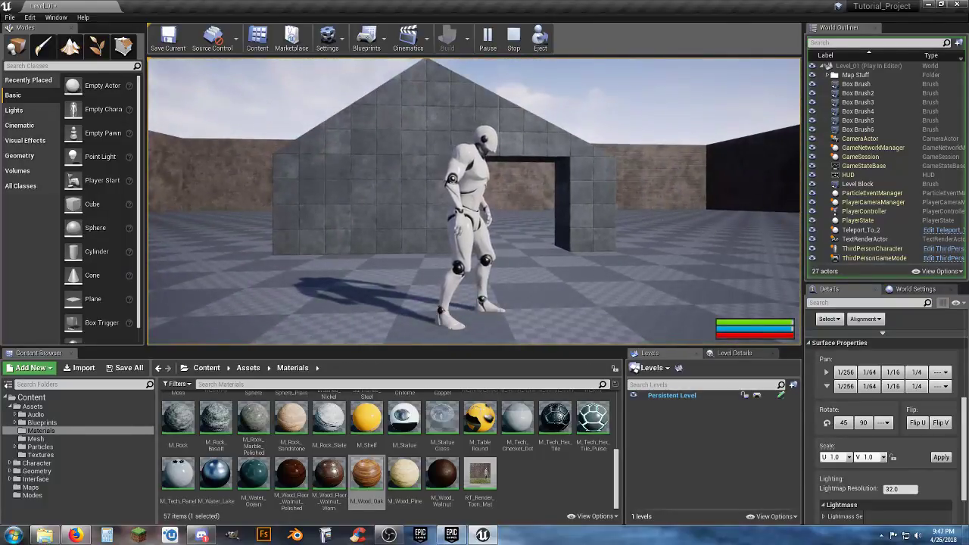
pyautogui.press('w')
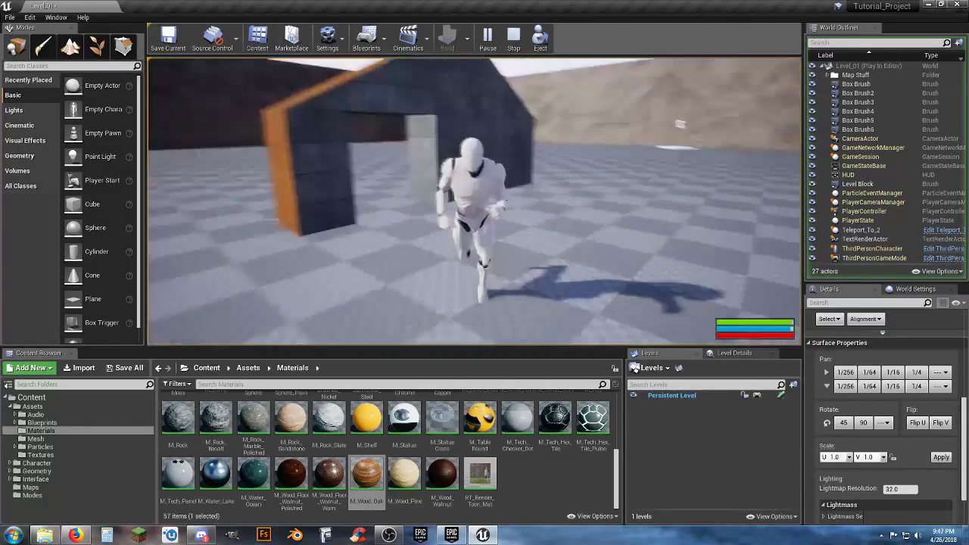
pyautogui.press('s')
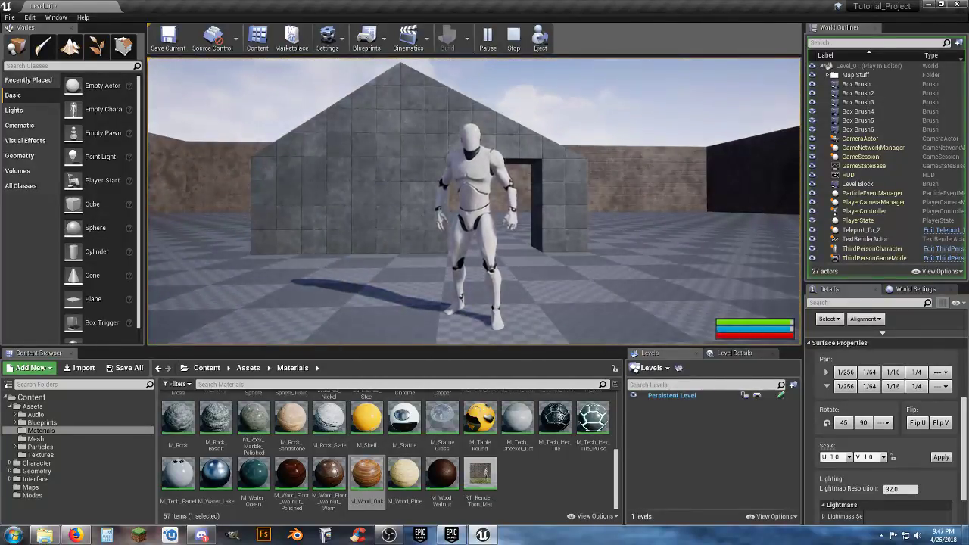
pyautogui.press('w')
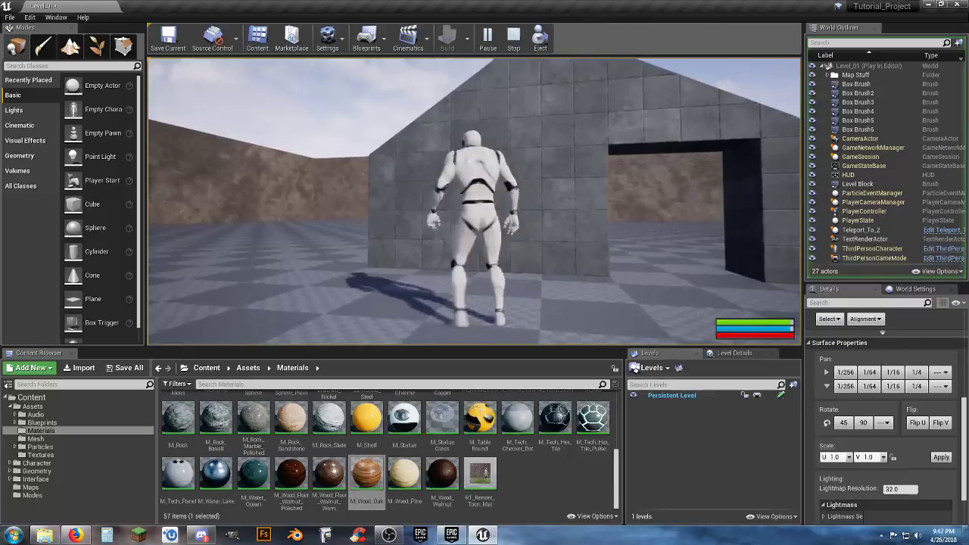
pyautogui.press('w')
pyautogui.press('s')
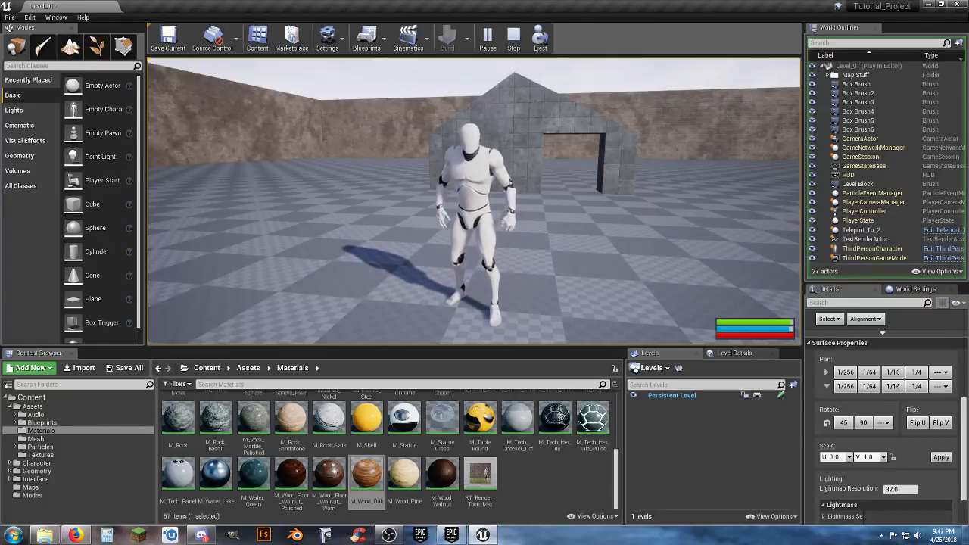
# Test walking on the gable wall's wooden slopes by climbing onto them from both ends of the wall
pyautogui.press('w')
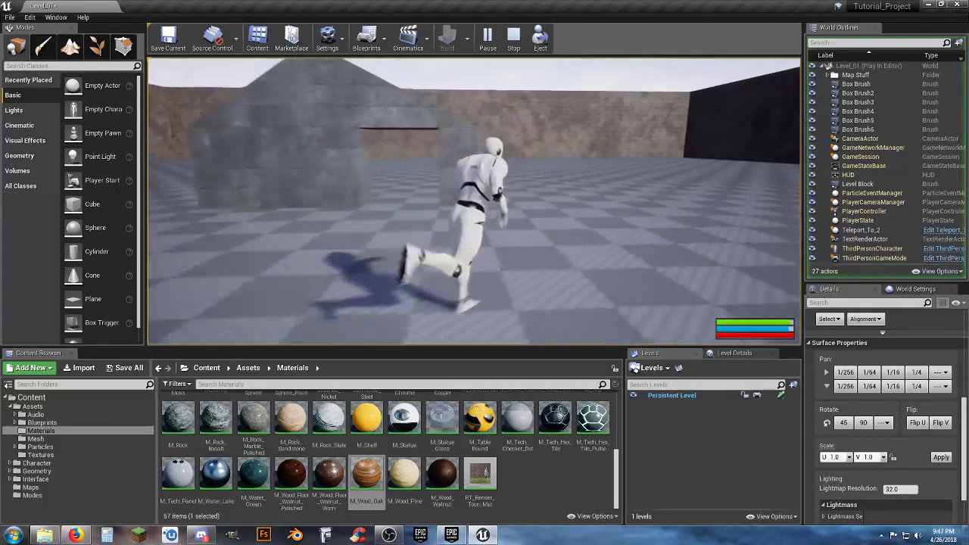
pyautogui.press('d')
pyautogui.press('w')
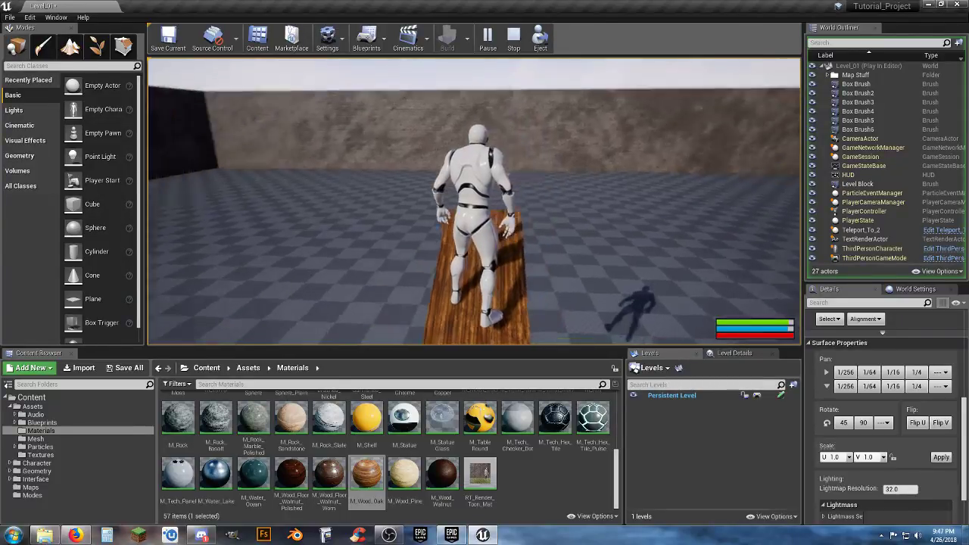
pyautogui.press('w')
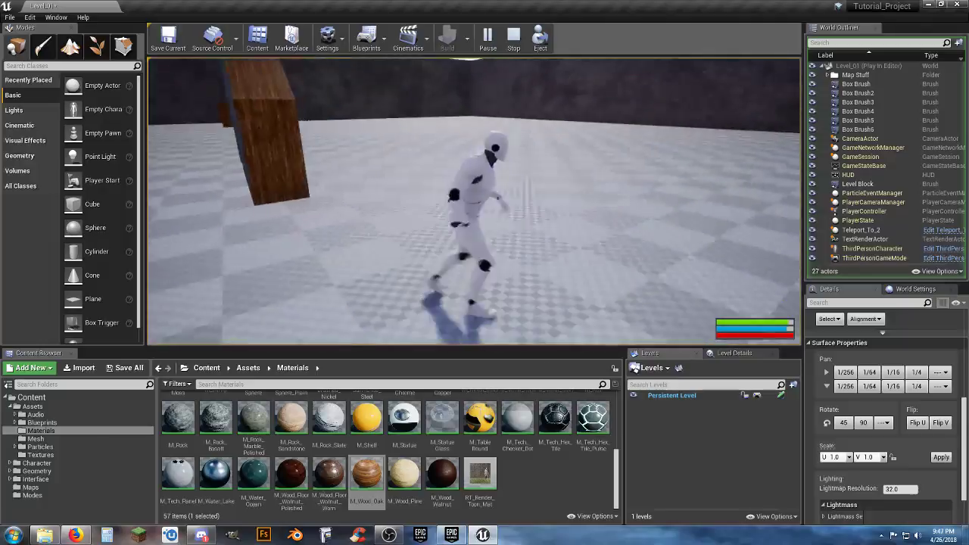
pyautogui.press('w')
pyautogui.press('a')
pyautogui.press('w')
pyautogui.press('space')
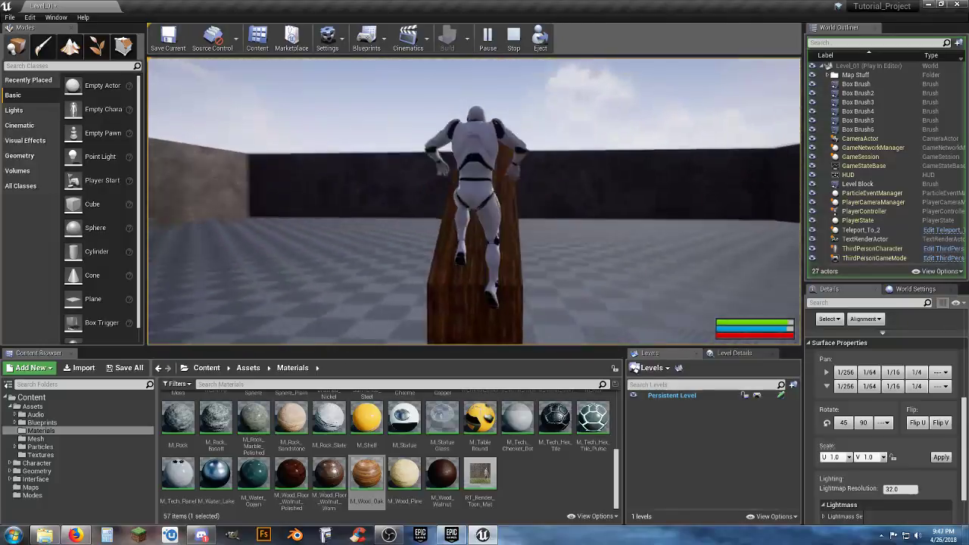
pyautogui.press('s')
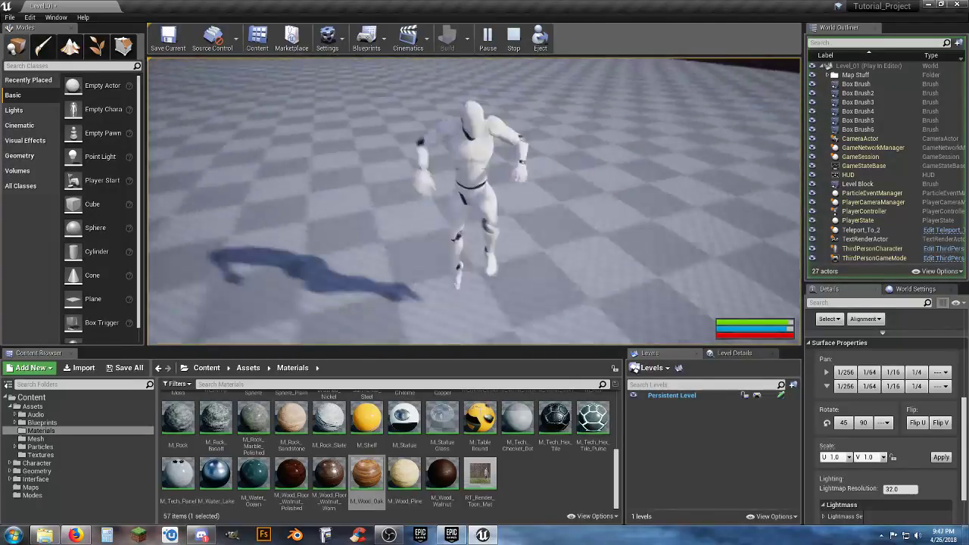
# Run the character through the gable wall's doorway and back, and circle around the wall
pyautogui.press('a')
pyautogui.press('w')
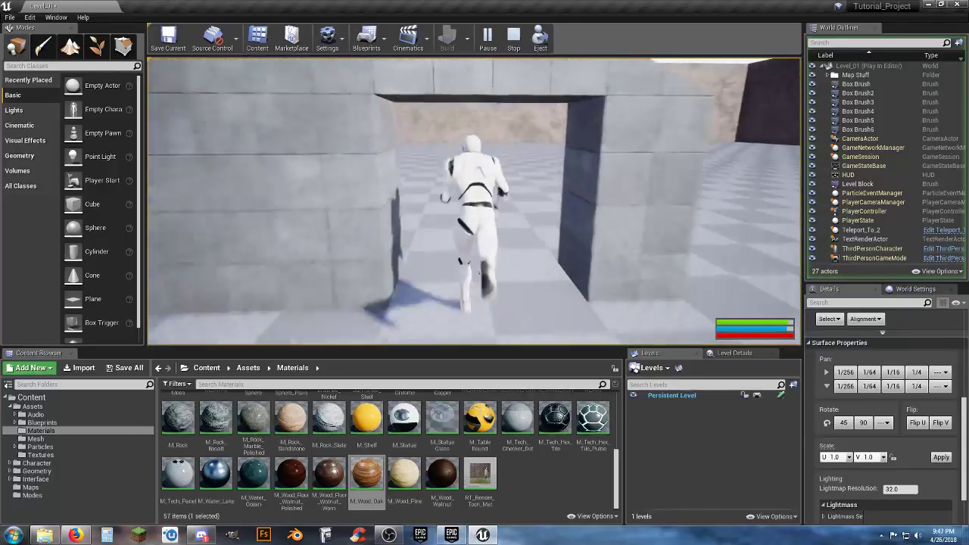
pyautogui.press('d')
pyautogui.press('w')
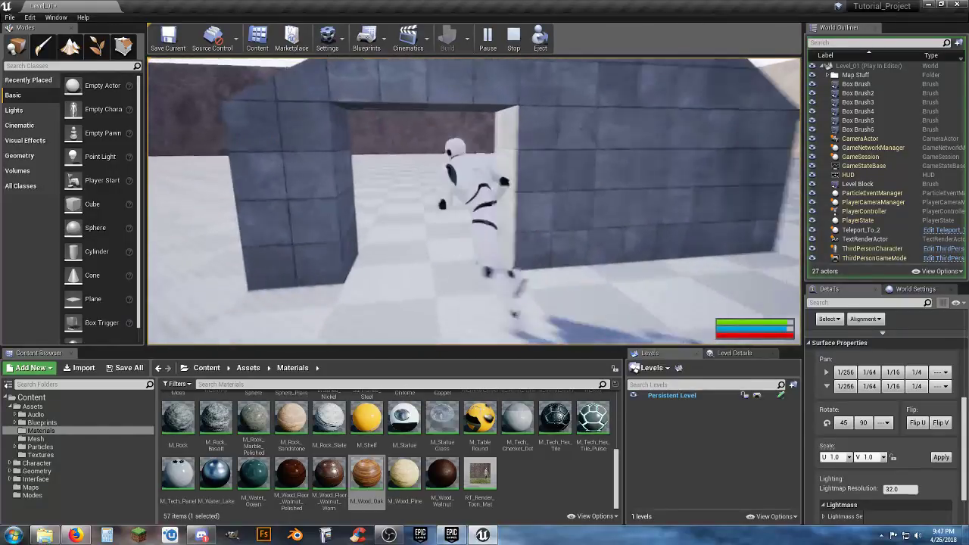
pyautogui.press('a')
pyautogui.press('s')
pyautogui.press('d')
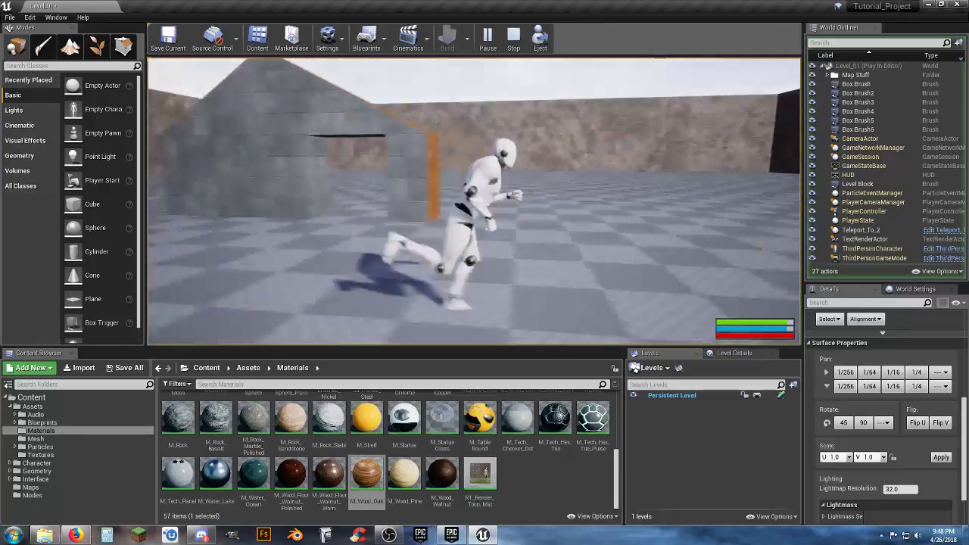
# Climb the wooden slope once more, return to the floor in front of the wall, and end the play session
pyautogui.press('w')
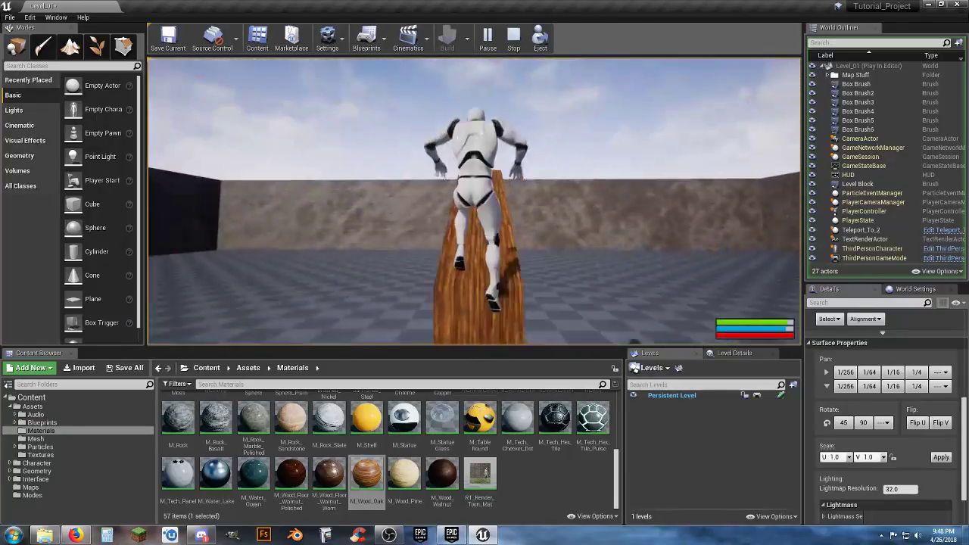
pyautogui.press('w')
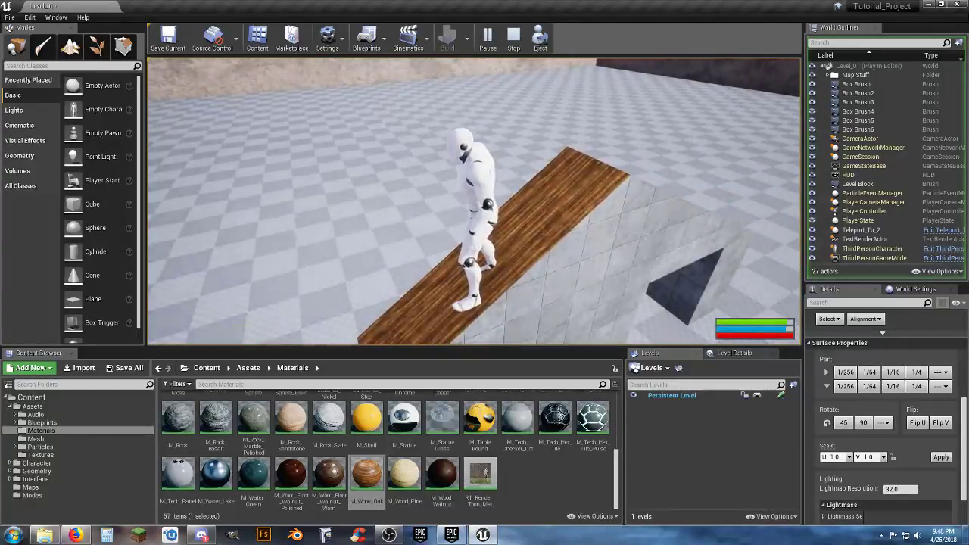
pyautogui.press('d')
pyautogui.press('w')
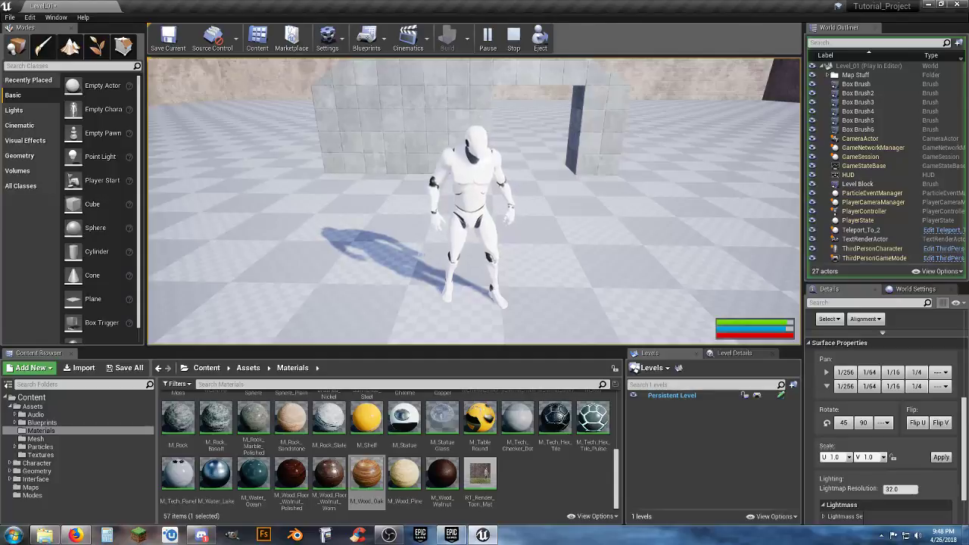
pyautogui.press('Escape')
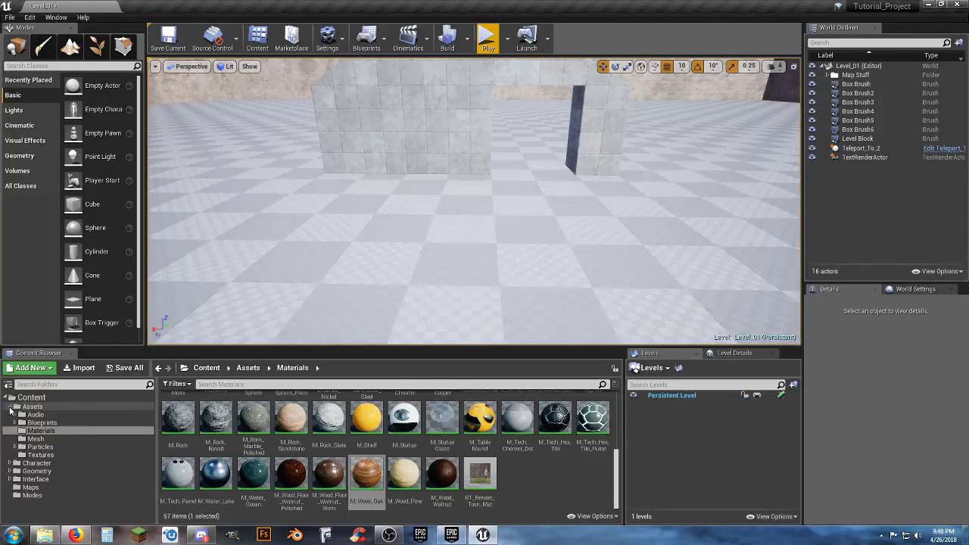
# Collapse the Assets folder, show the root Content folder, and survey the gable wall from across the level
pyautogui.click(11, 408)
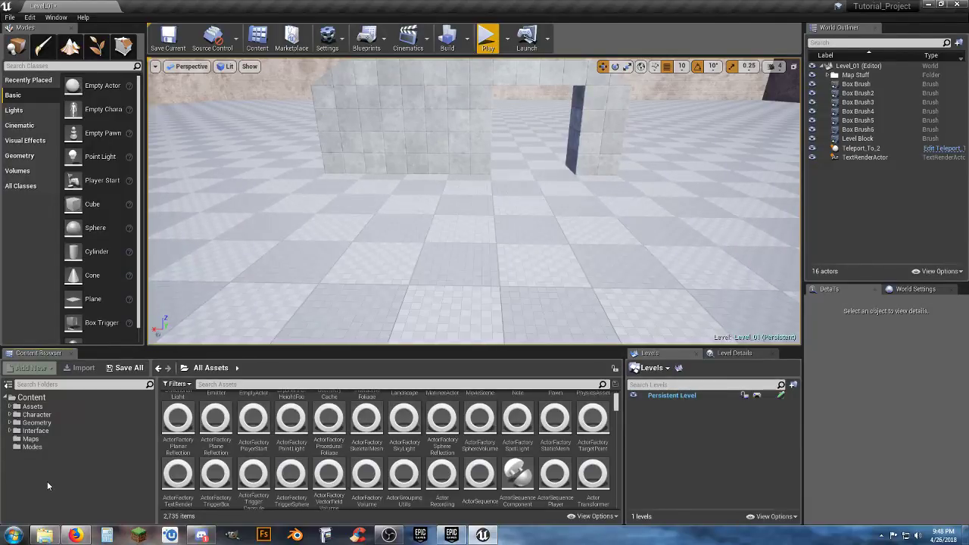
pyautogui.click(42, 399)
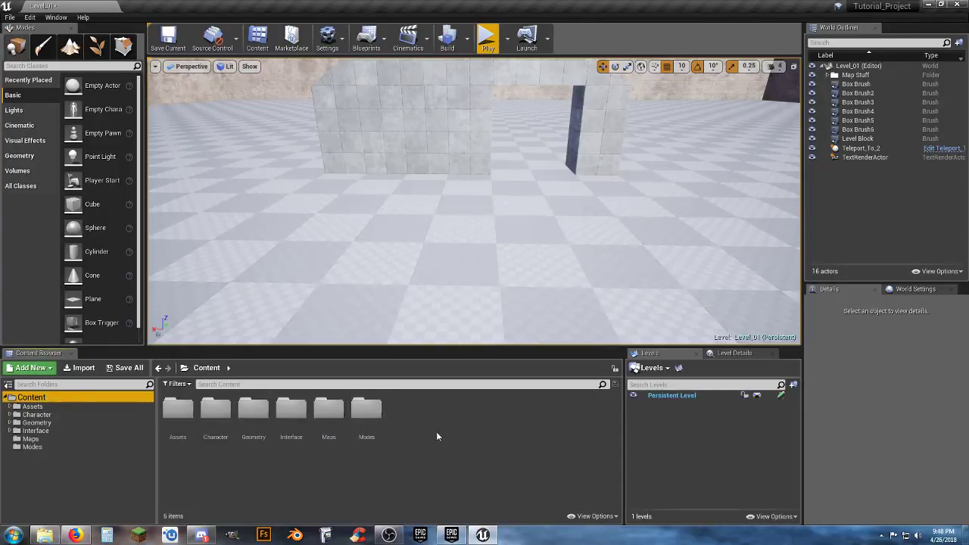
pyautogui.moveTo(422, 231)
pyautogui.mouseDown(button='right')
pyautogui.moveTo(409, 276)
pyautogui.moveTo(421, 230)
pyautogui.mouseUp(button='right')
pyautogui.press('s')
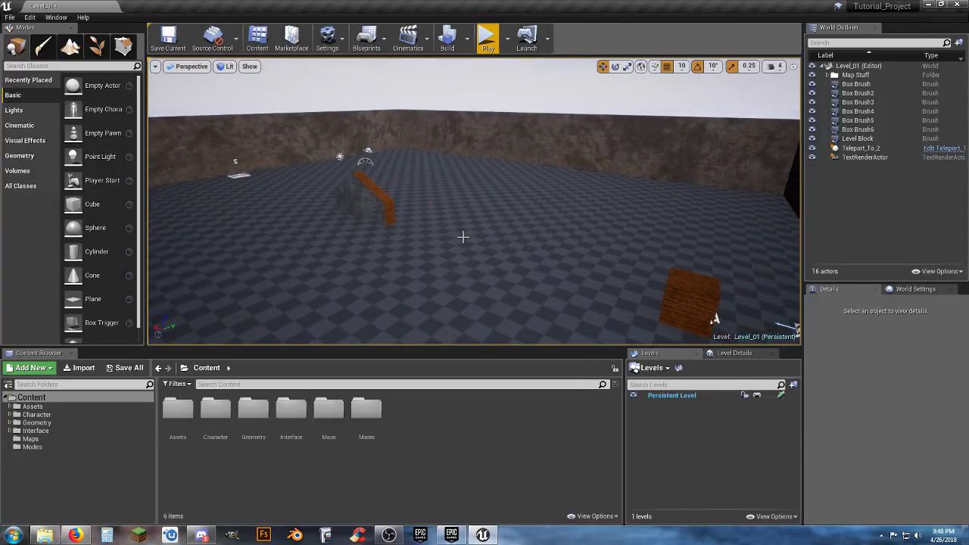
pyautogui.moveTo(515, 234); pyautogui.dragTo(539, 219, button='right')
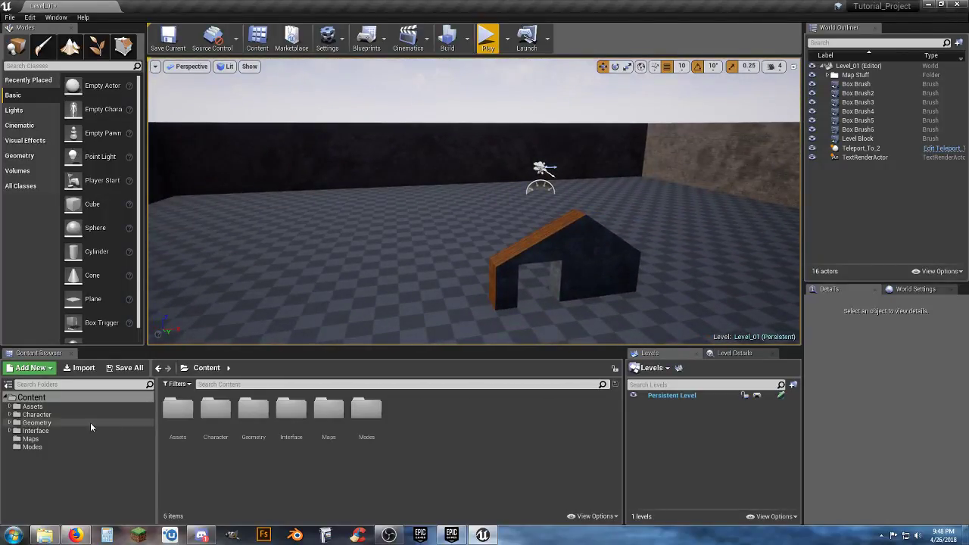
# Expand the Assets folder and browse the materials stored in its Materials folder
pyautogui.click(9, 407)
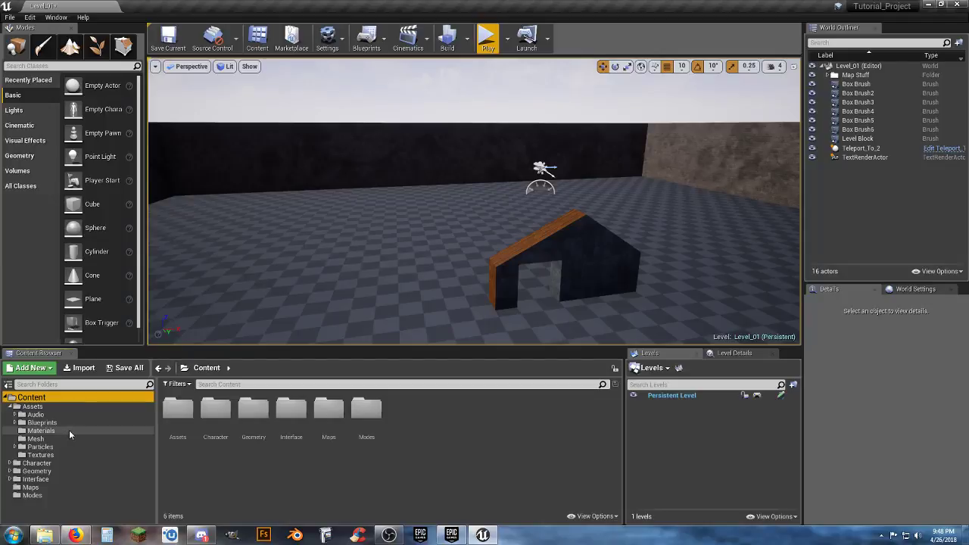
pyautogui.click(58, 424)
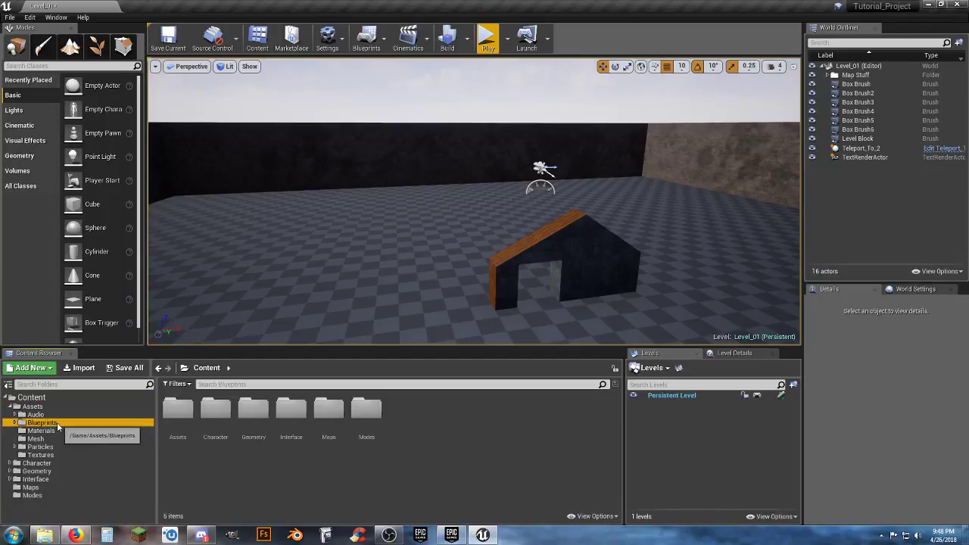
pyautogui.click(56, 430)
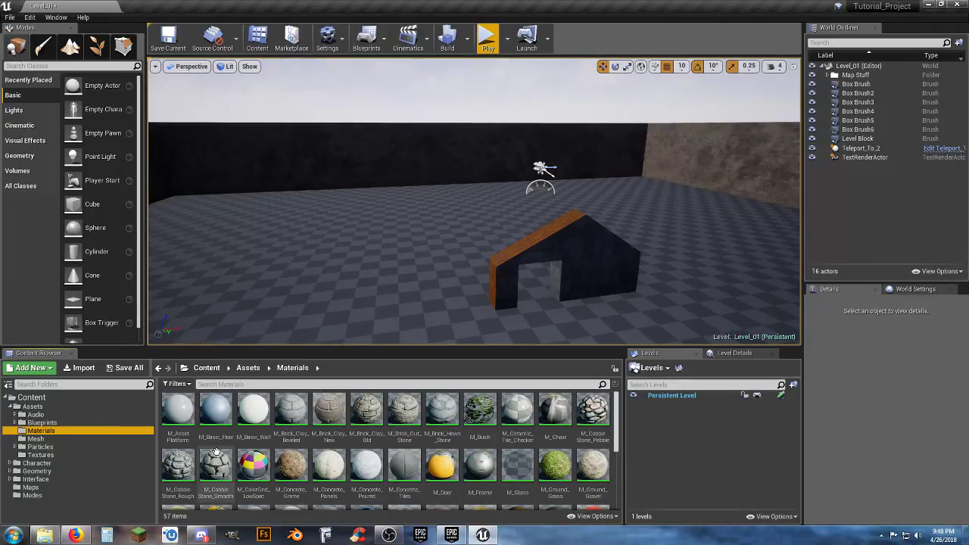
pyautogui.scroll(-3, 454, 455)
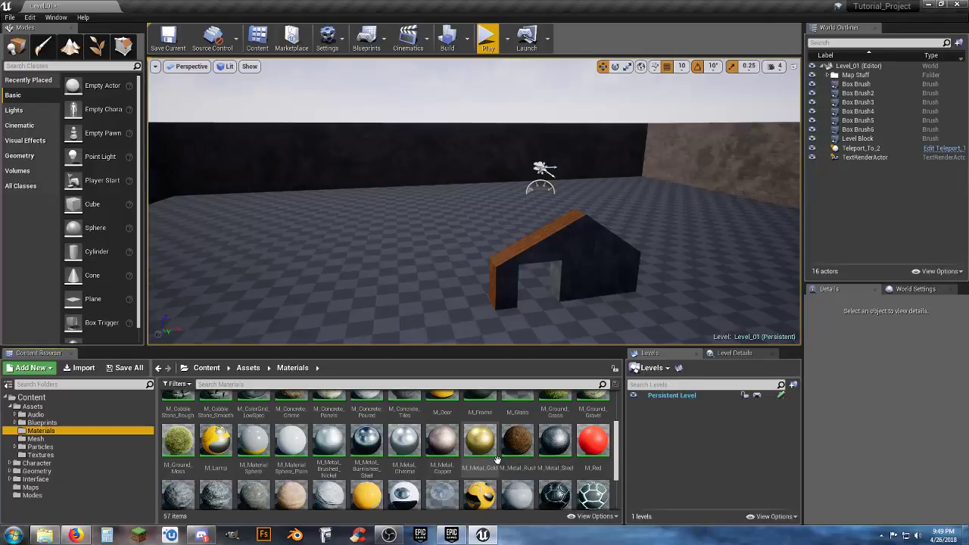
pyautogui.scroll(3, 498, 460)
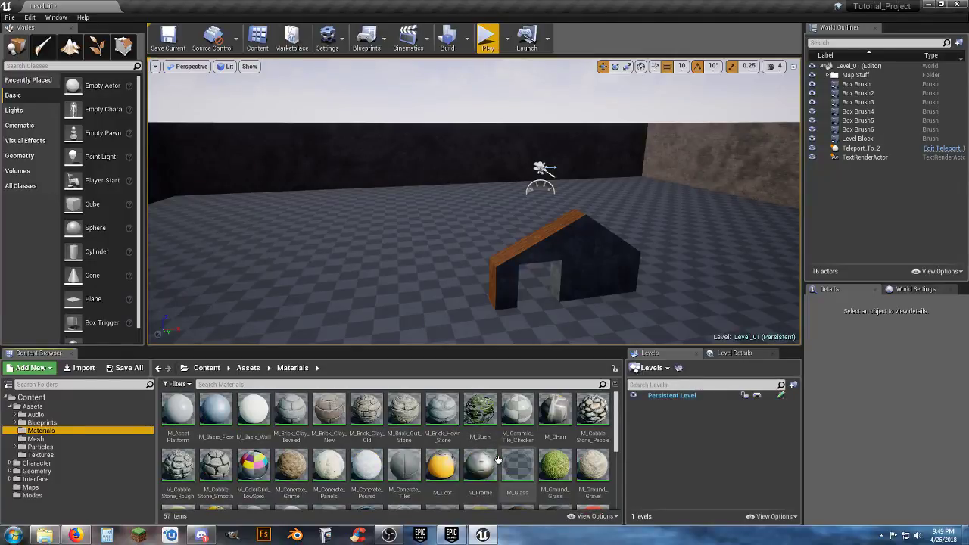
# Open the Mesh folder in Assets and place SM_Chair on the floor in front of the gable wall
pyautogui.click(75, 446)
pyautogui.click(67, 438)
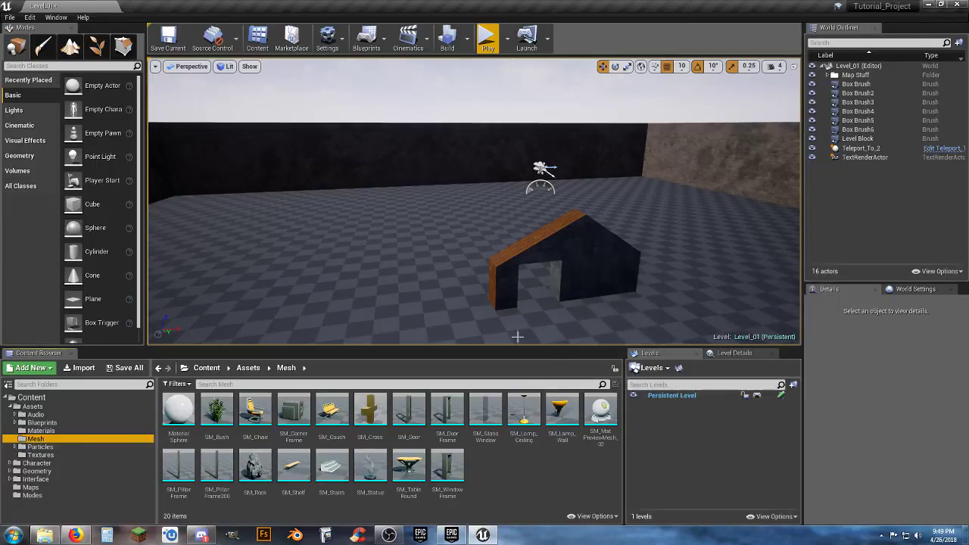
pyautogui.moveTo(488, 296)
pyautogui.mouseDown(button='right')
pyautogui.moveTo(534, 327)
pyautogui.moveTo(530, 360)
pyautogui.moveTo(515, 352)
pyautogui.moveTo(491, 297)
pyautogui.mouseUp(button='right')
pyautogui.press('w')
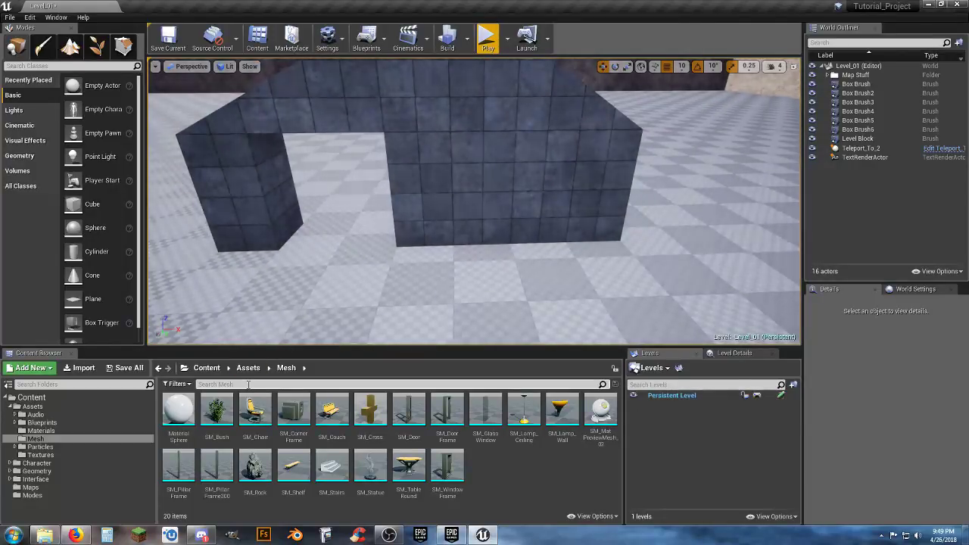
pyautogui.moveTo(254, 417); pyautogui.dragTo(477, 267)
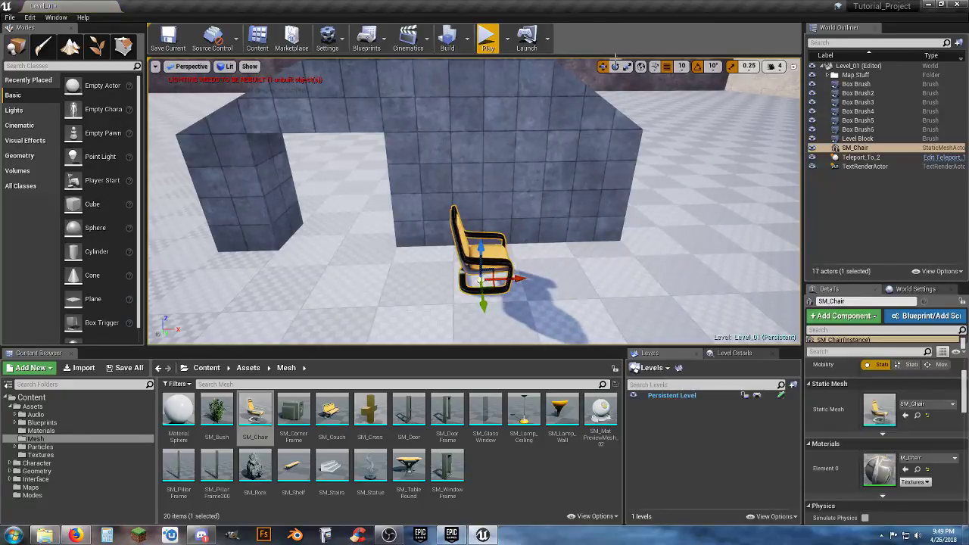
# Rotate the chair about its vertical axis so its back is toward the gable wall, and return to the move tool
pyautogui.click(615, 66)
pyautogui.moveTo(448, 310); pyautogui.dragTo(575, 318)
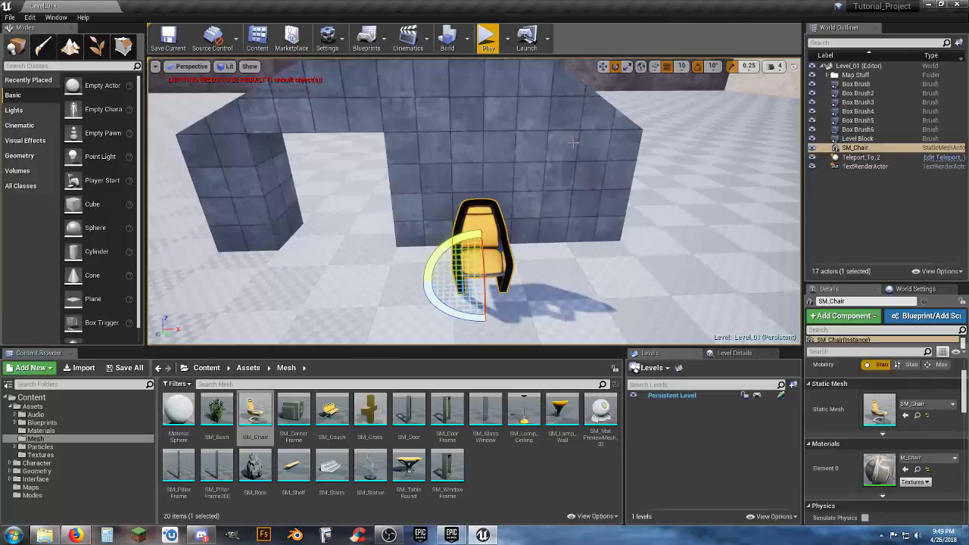
pyautogui.click(603, 65)
pyautogui.press('f')
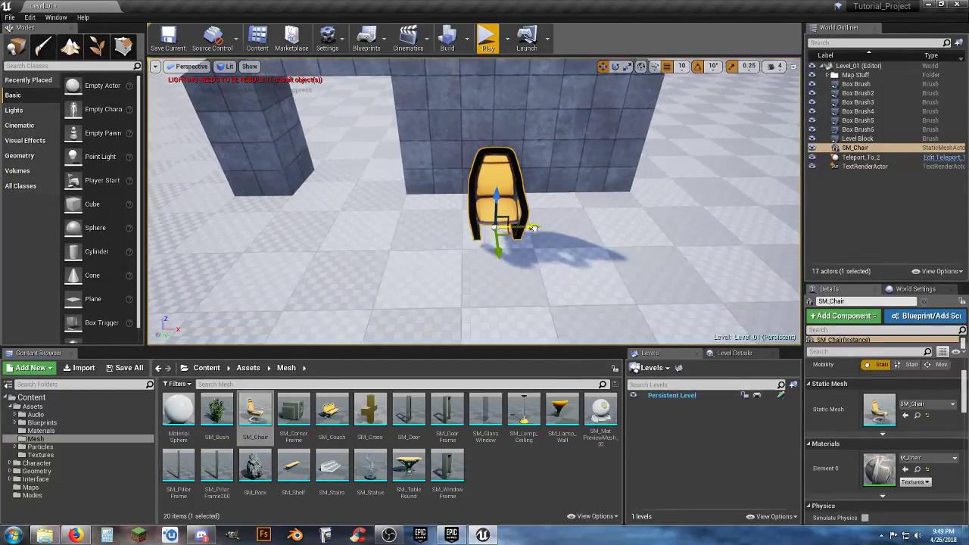
# Move the chair back so it stands closer against the gable wall
pyautogui.press('a')
pyautogui.moveTo(563, 293); pyautogui.dragTo(663, 297, button='right')
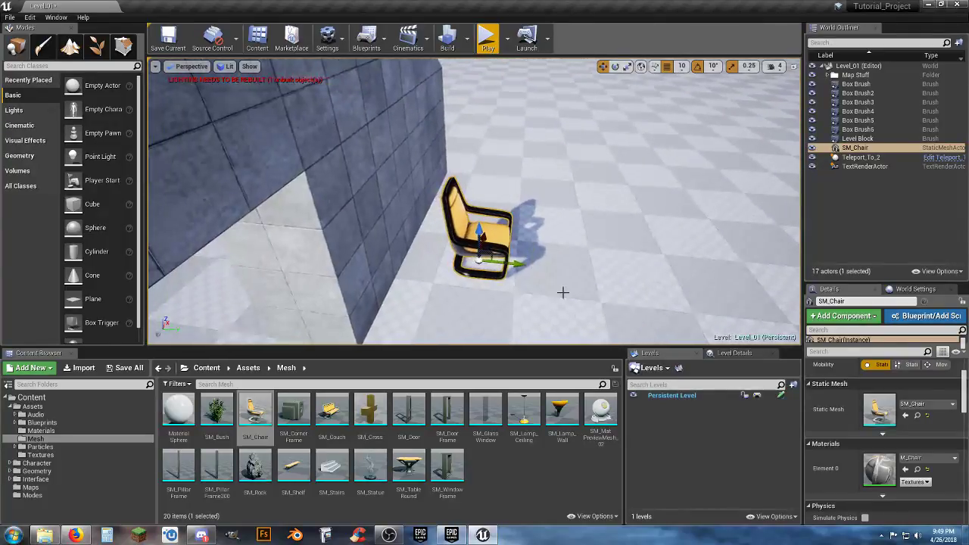
pyautogui.moveTo(517, 264); pyautogui.dragTo(507, 264)
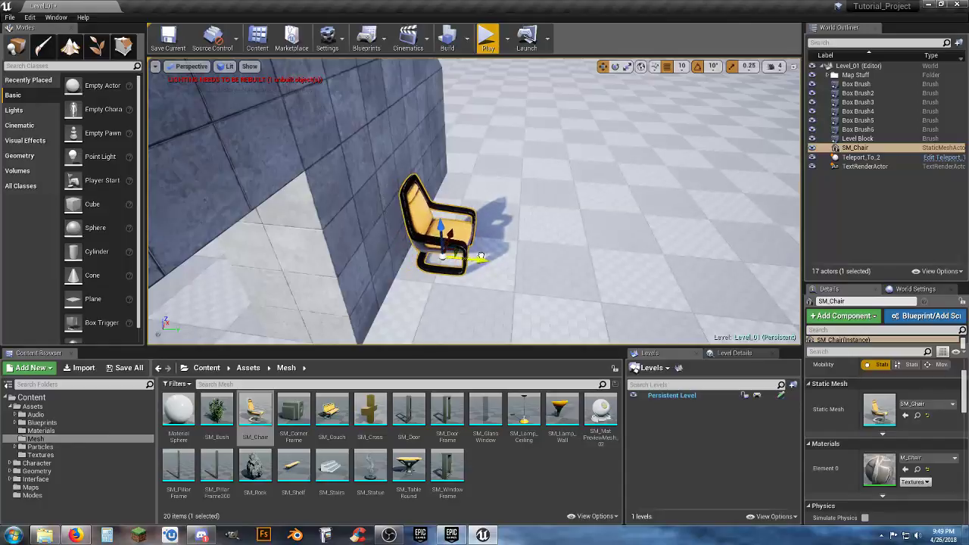
pyautogui.keyDown('alt'); pyautogui.moveTo(600, 244); pyautogui.dragTo(573, 238); pyautogui.keyUp('alt')
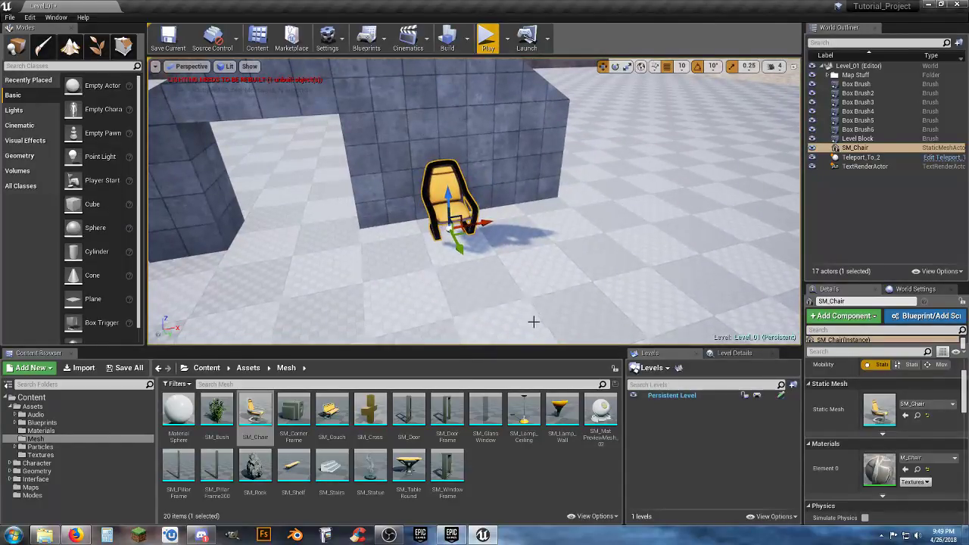
# Place SM_TableRound on the floor in front of the chair and SM_Bush beside the chair near the gable wall
pyautogui.moveTo(409, 471); pyautogui.dragTo(477, 284)
pyautogui.moveTo(478, 284); pyautogui.dragTo(454, 285, button='right')
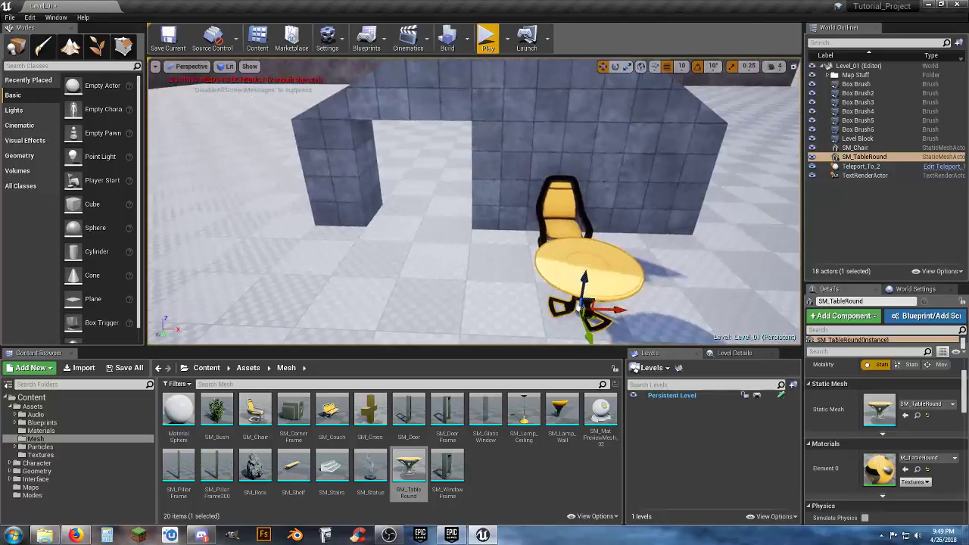
pyautogui.moveTo(649, 276); pyautogui.dragTo(603, 285, button='right')
pyautogui.press('d')
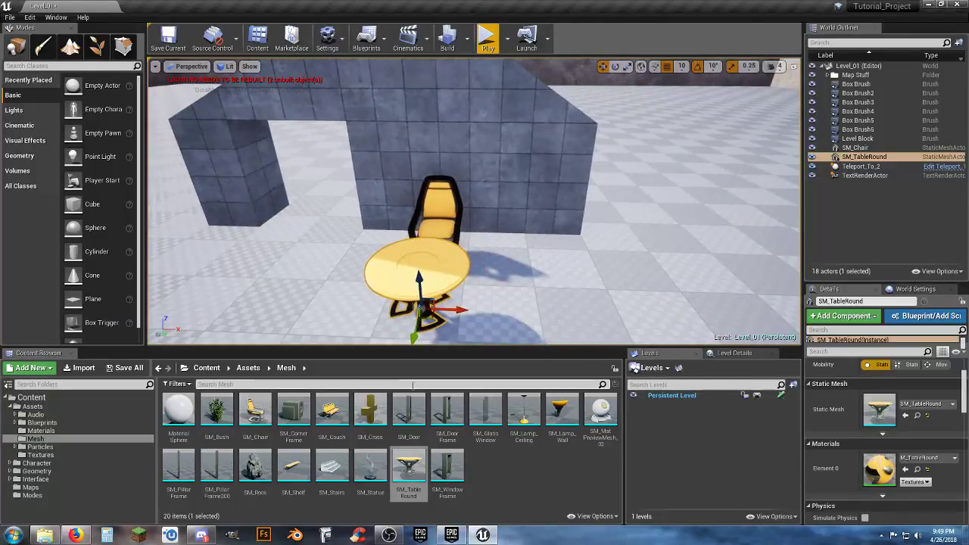
pyautogui.moveTo(217, 412); pyautogui.dragTo(528, 252)
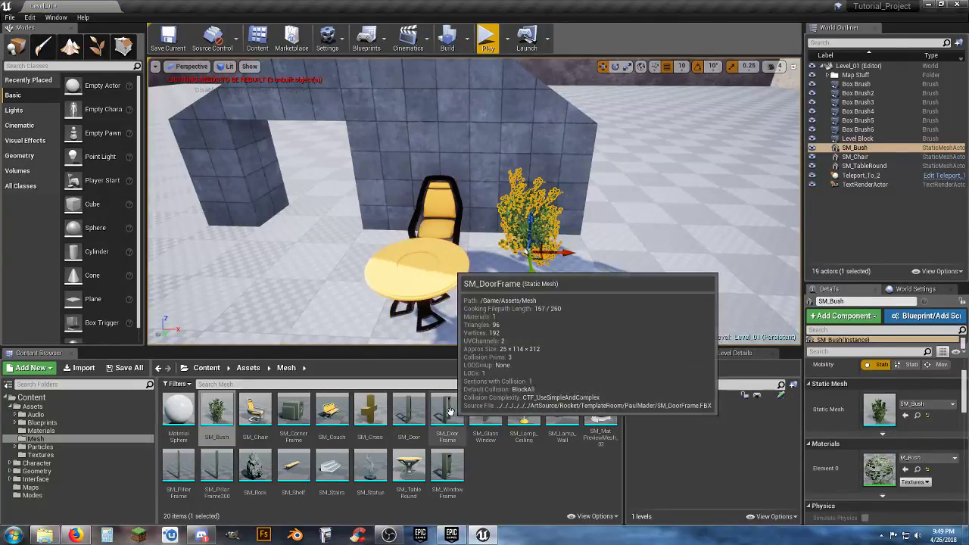
# Place SM_DoorFrame near the gable wall's doorway and rotate it 90° about its vertical axis to align it with the wall
pyautogui.moveTo(446, 410); pyautogui.dragTo(322, 241)
pyautogui.press('w')
pyautogui.moveTo(323, 240); pyautogui.dragTo(323, 241, button='right')
pyautogui.press('s')
pyautogui.click(615, 66)
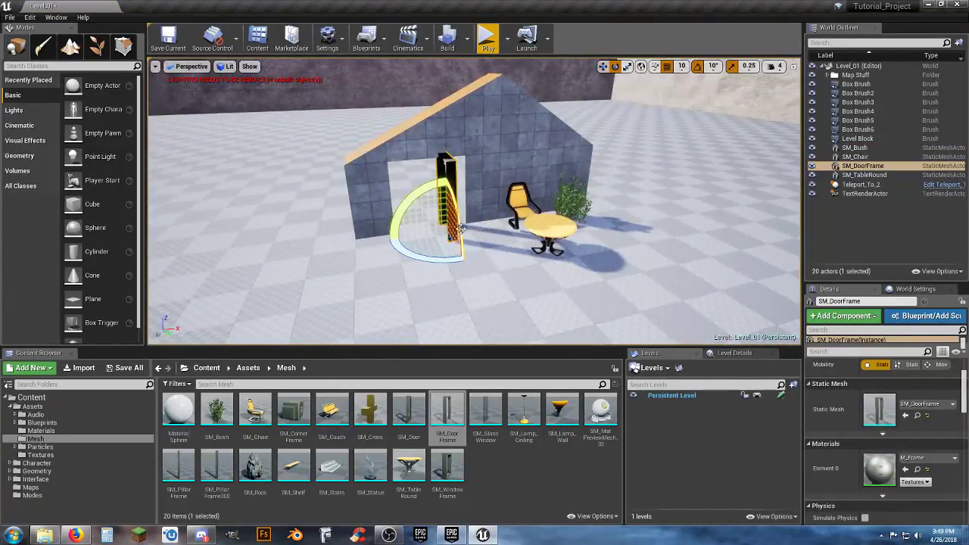
pyautogui.moveTo(425, 264); pyautogui.dragTo(485, 261)
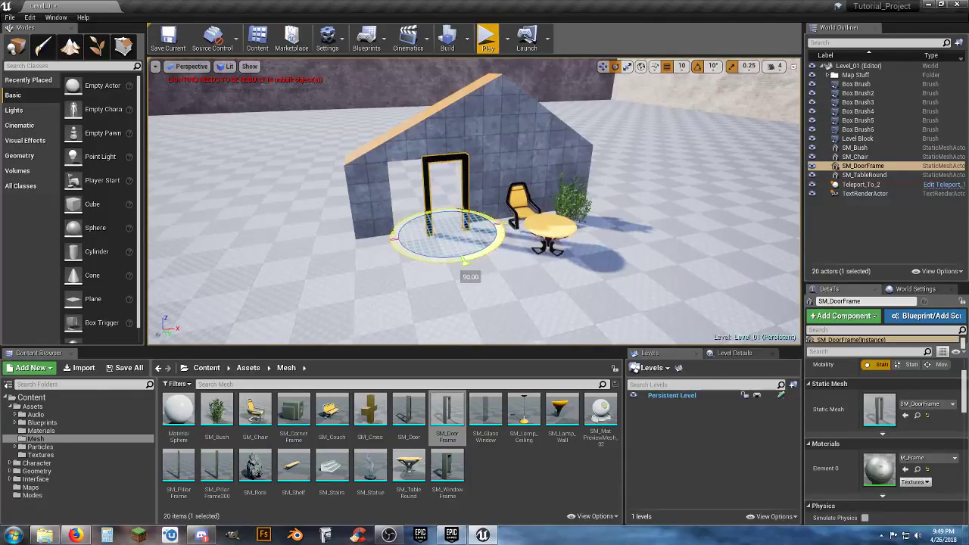
pyautogui.click(603, 66)
# Move the door frame into the doorway opening of the gable wall
pyautogui.moveTo(453, 213)
pyautogui.mouseDown(button='right')
pyautogui.moveTo(434, 178)
pyautogui.moveTo(443, 216)
pyautogui.mouseUp(button='right')
pyautogui.press('w')
pyautogui.scroll(4, 497, 244)
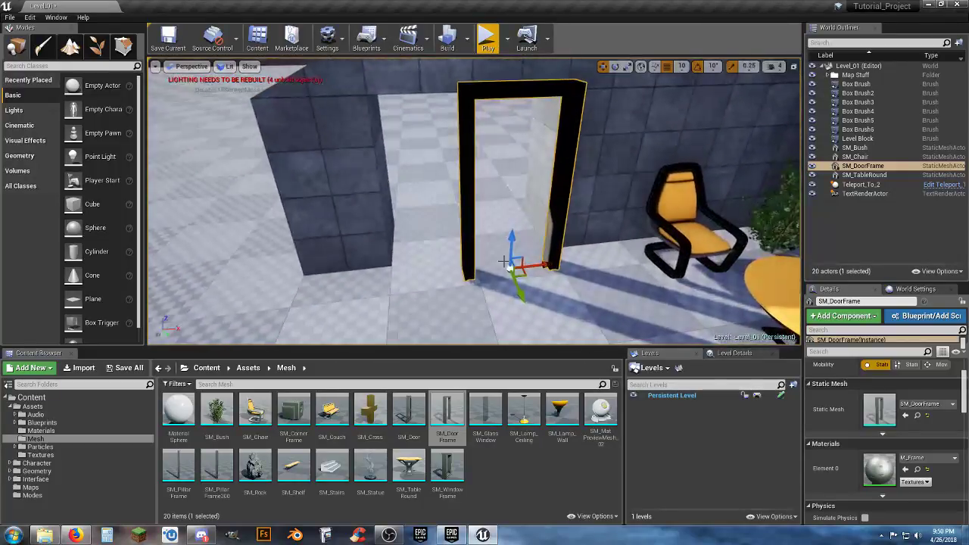
pyautogui.moveTo(511, 268); pyautogui.dragTo(498, 233)
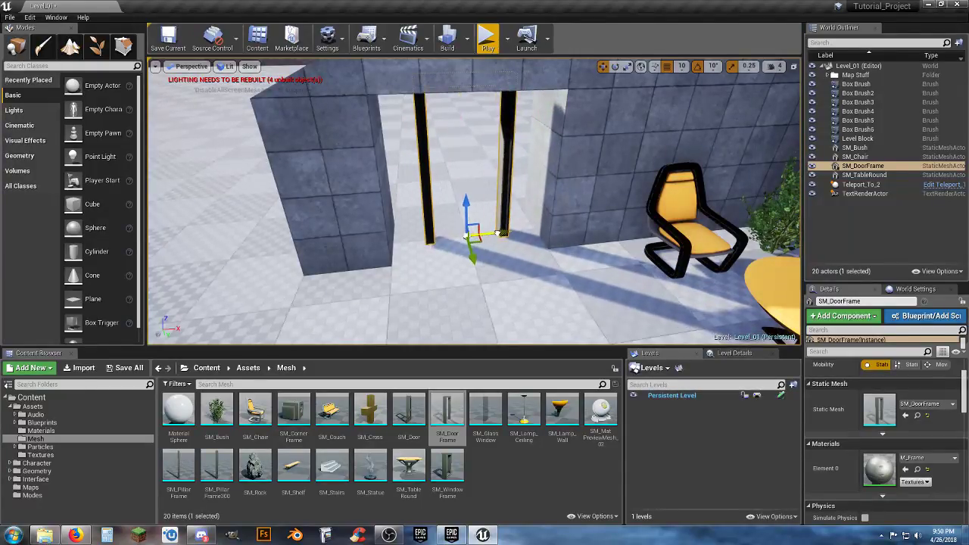
# Scale the door frame wider along its Y axis so its jambs meet both sides of the doorway
pyautogui.click(615, 67)
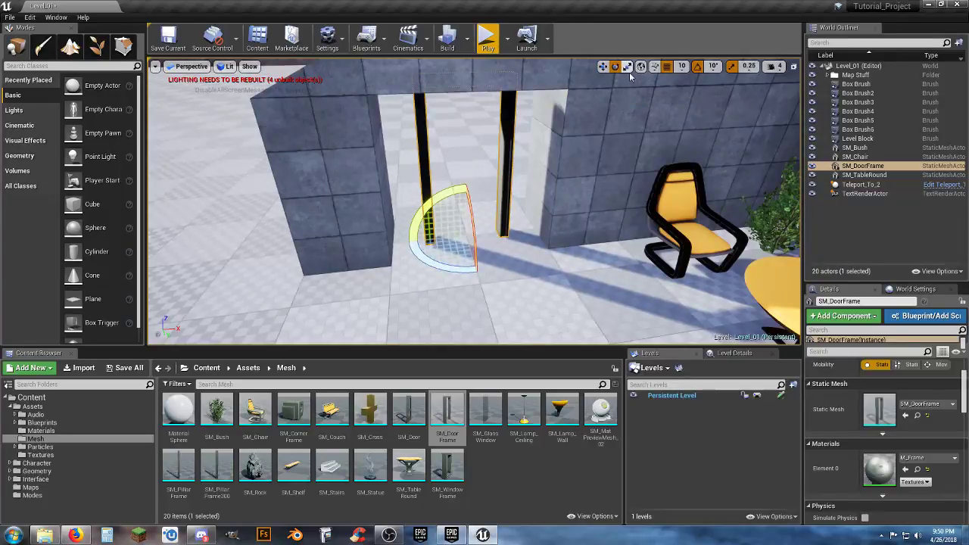
pyautogui.click(603, 67)
pyautogui.moveTo(428, 242); pyautogui.dragTo(401, 245)
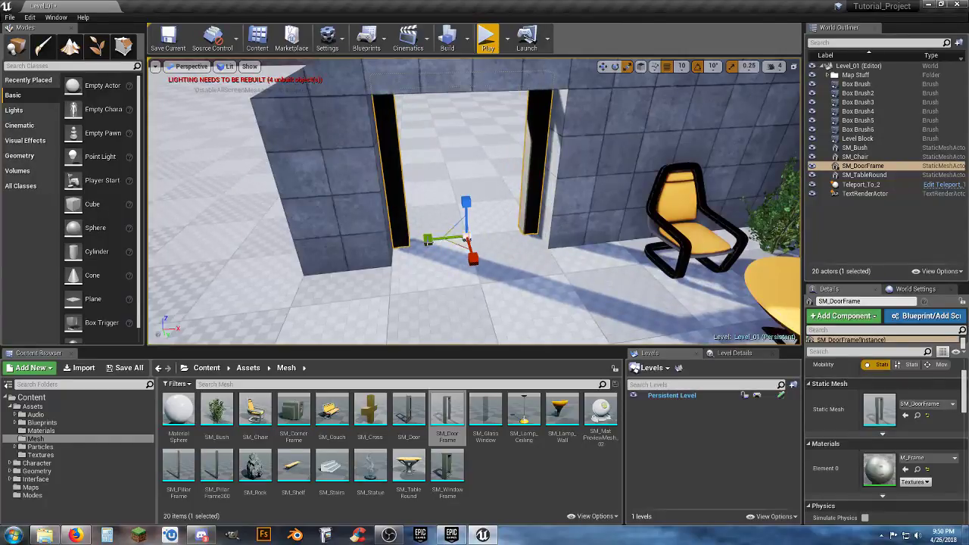
pyautogui.moveTo(503, 226); pyautogui.dragTo(471, 147, button='right')
pyautogui.moveTo(470, 227); pyautogui.dragTo(628, 194, button='right')
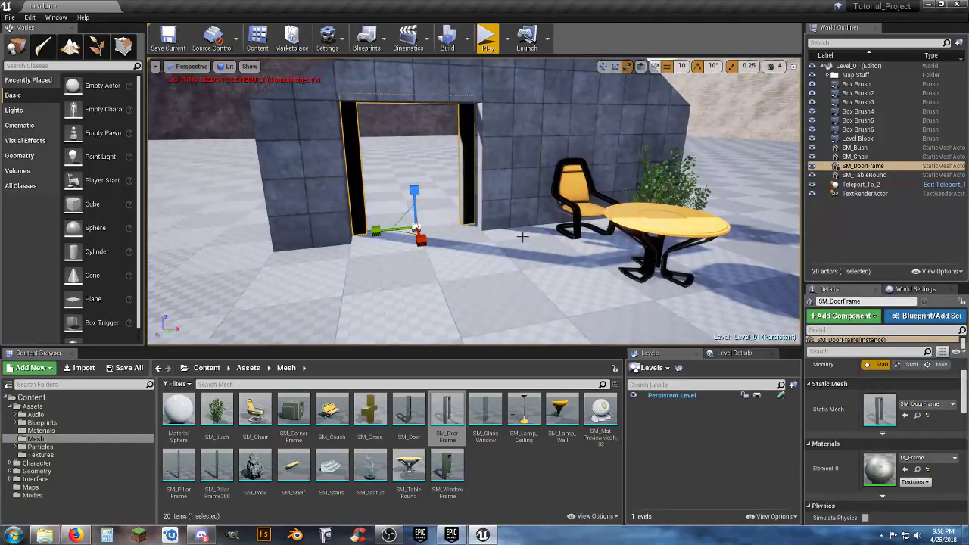
pyautogui.moveTo(523, 237)
pyautogui.mouseDown(button='right')
pyautogui.moveTo(596, 204)
pyautogui.moveTo(546, 214)
pyautogui.moveTo(534, 236)
pyautogui.mouseUp(button='right')
pyautogui.press('f')
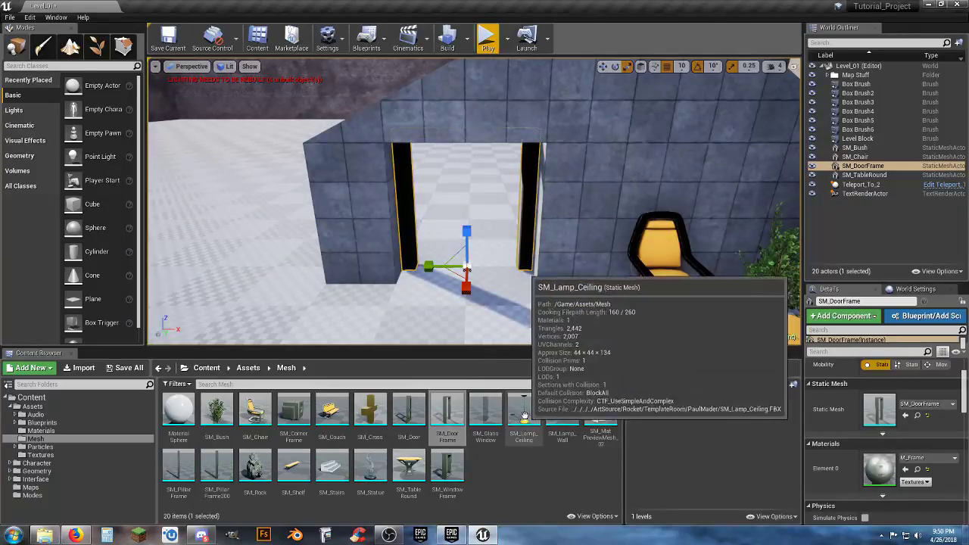
# Place SM_Door rotated 90° inside the frame, with its hinge side against the jamb farther from the chair
pyautogui.moveTo(409, 413); pyautogui.dragTo(489, 295)
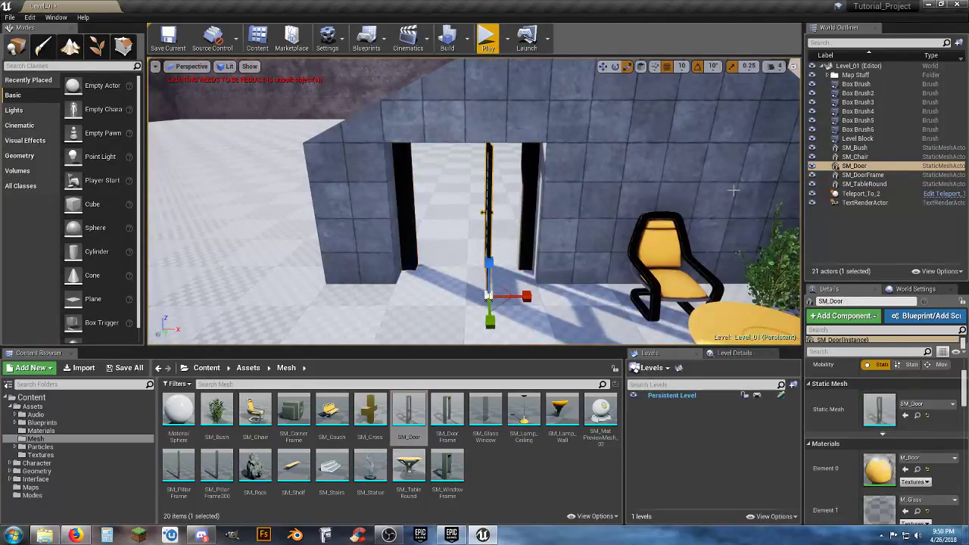
pyautogui.click(615, 66)
pyautogui.moveTo(453, 316); pyautogui.dragTo(491, 338)
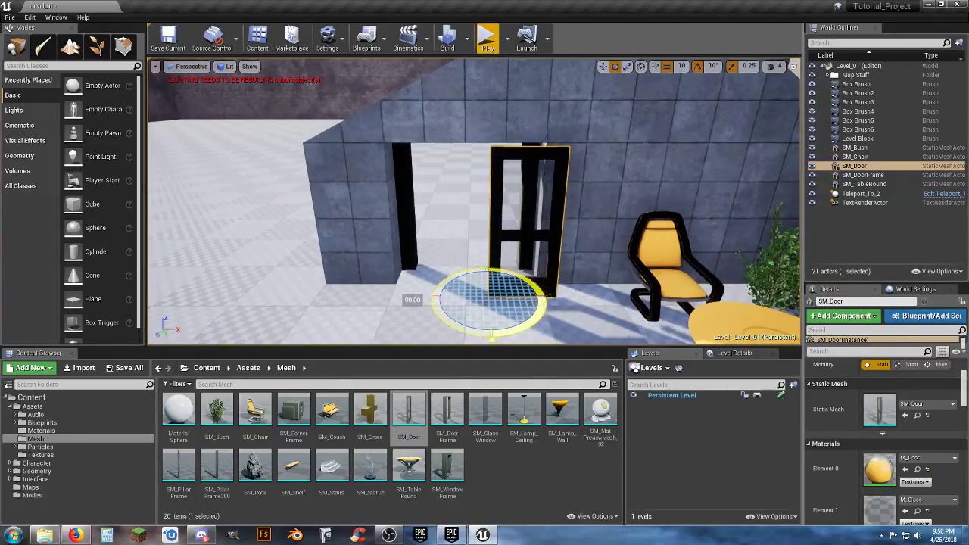
pyautogui.click(603, 66)
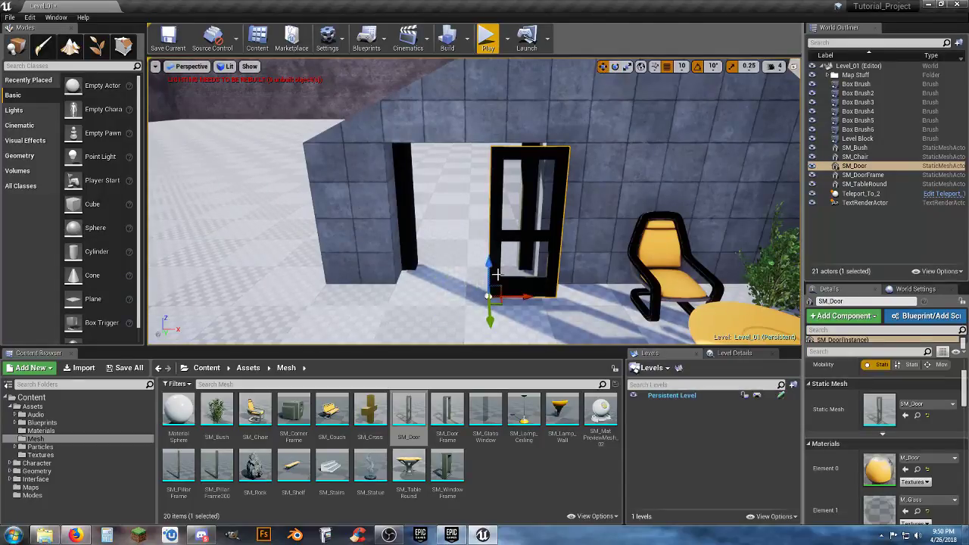
pyautogui.moveTo(492, 316); pyautogui.dragTo(452, 272)
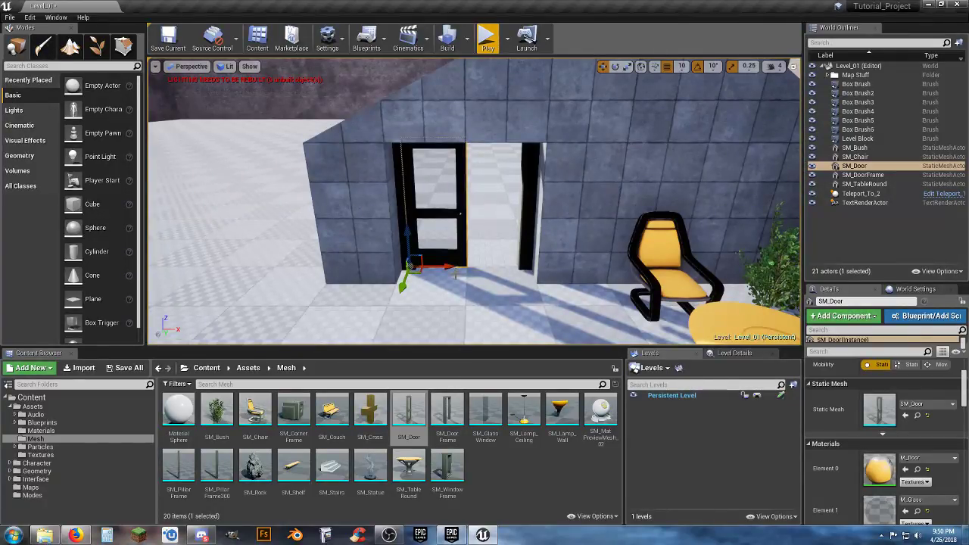
# Duplicate the door, set the copy's yaw to -90, and move it to X 90 to form the other half of a double door
pyautogui.hotkey('ctrl', 'w')
pyautogui.moveTo(439, 269); pyautogui.dragTo(470, 269)
pyautogui.scroll(2, 883, 386)
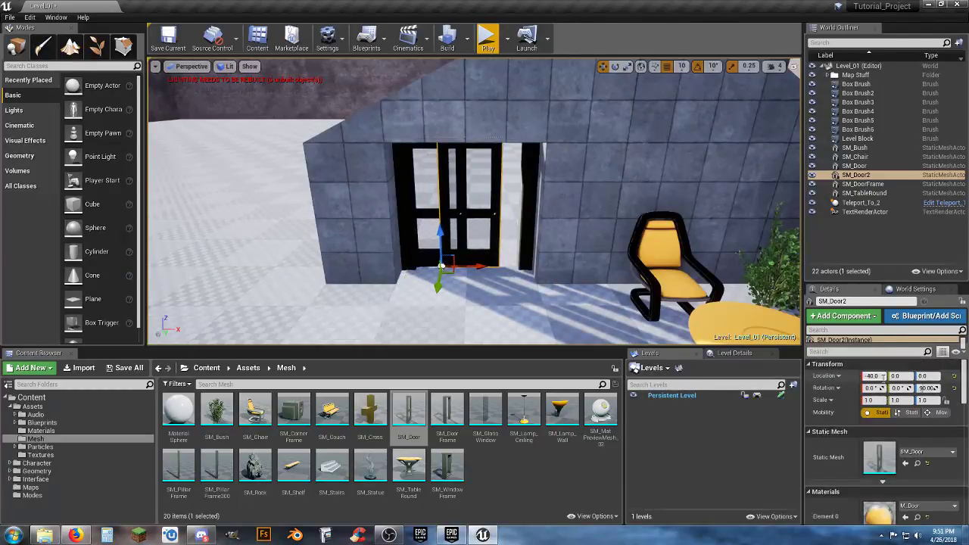
pyautogui.click(919, 387)
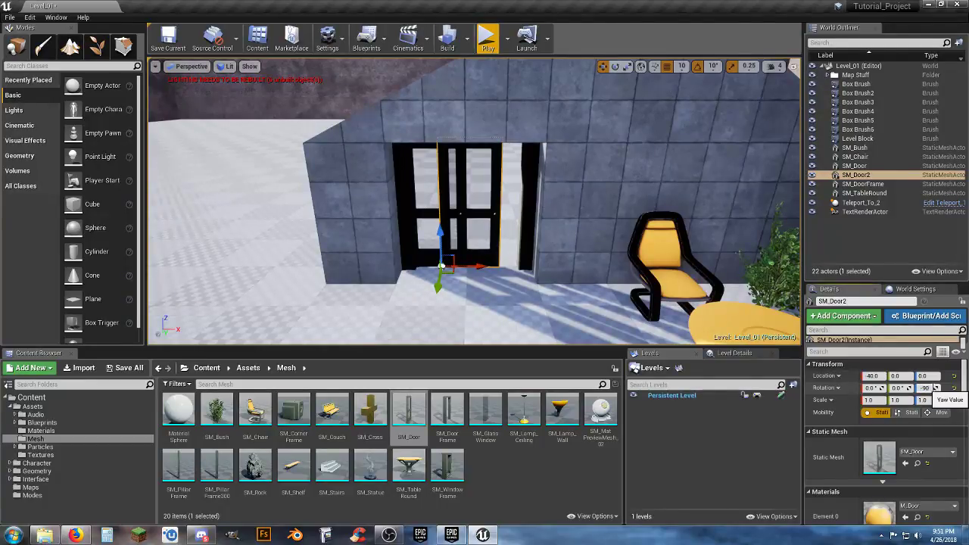
pyautogui.write('-90')
pyautogui.press('Return')
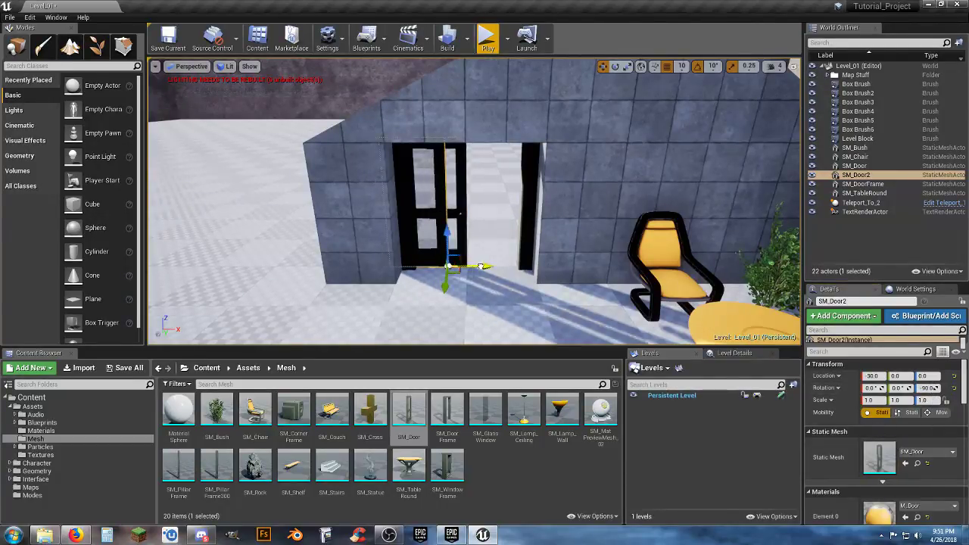
pyautogui.moveTo(482, 267); pyautogui.dragTo(554, 276)
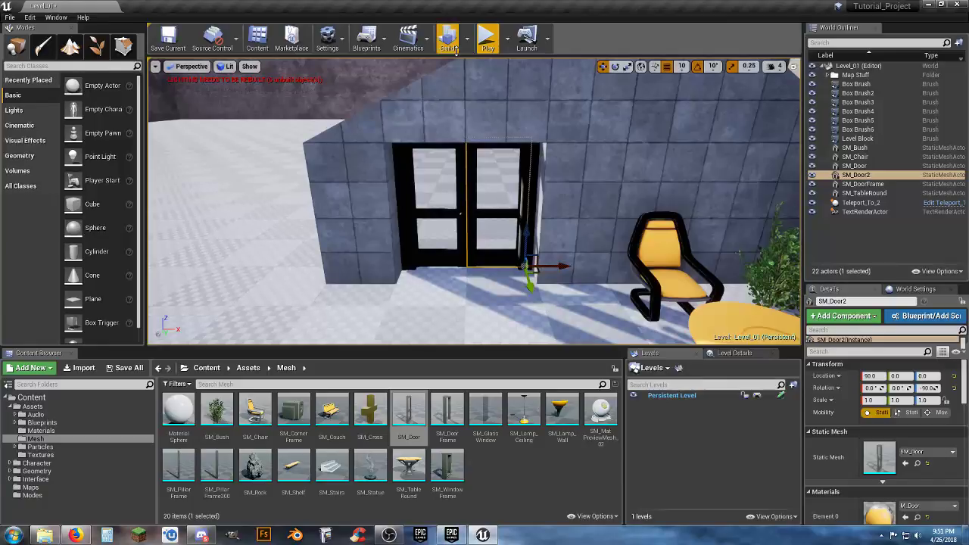
# Play the level and run the character past the Level 01 block to the double doors in the gable wall
pyautogui.click(488, 36)
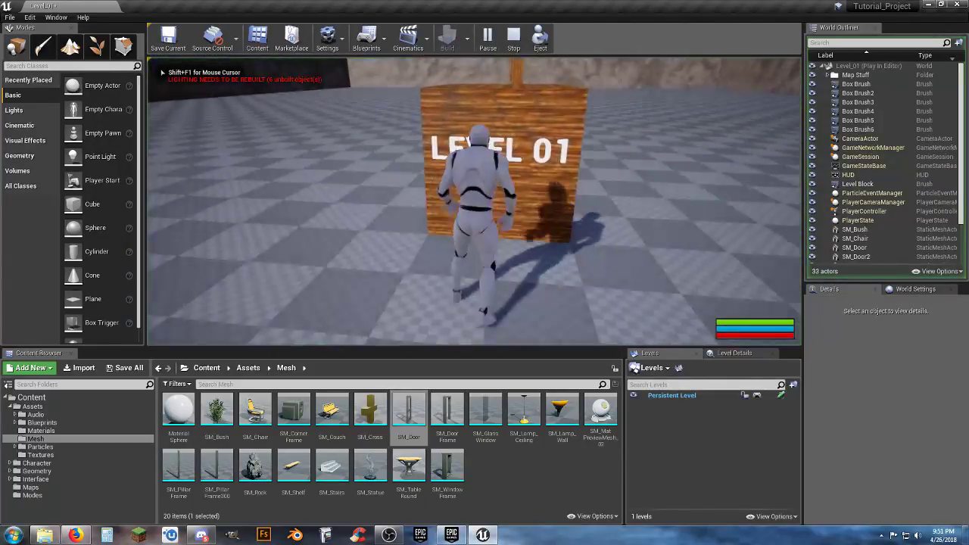
pyautogui.press('w')
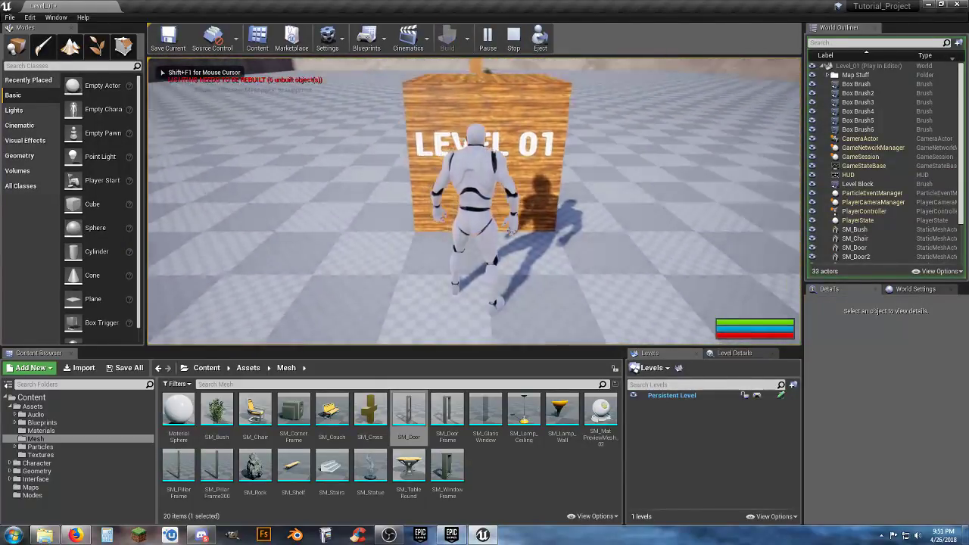
pyautogui.press('a')
pyautogui.press('w')
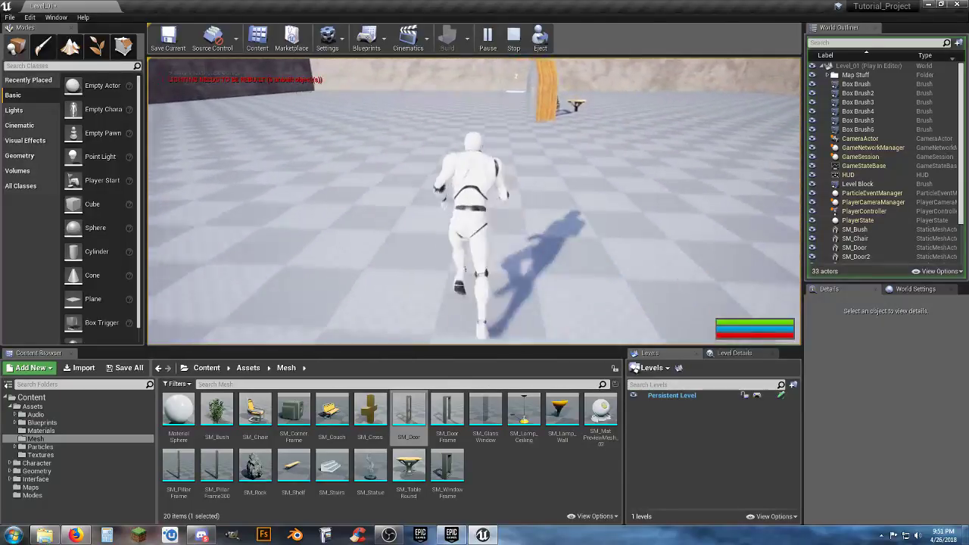
pyautogui.press('w')
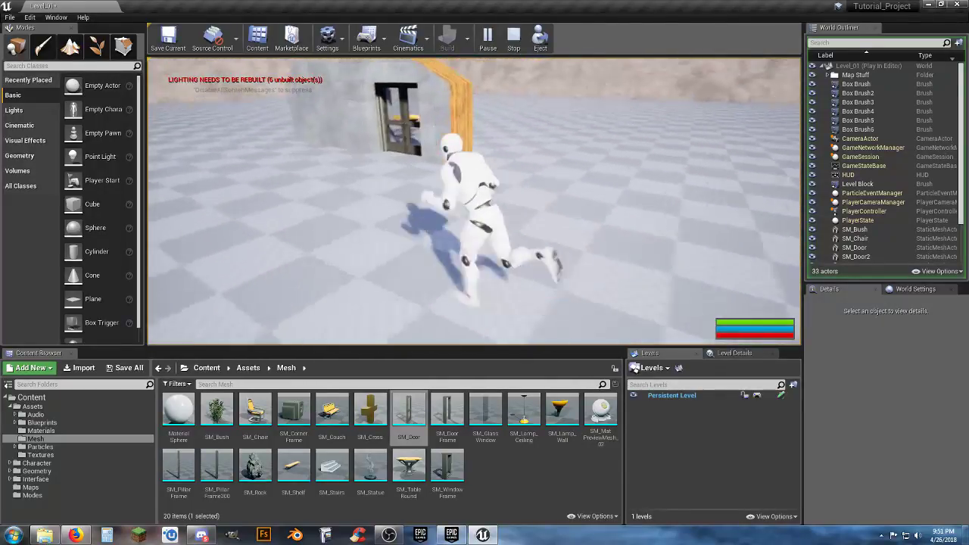
pyautogui.press('w')
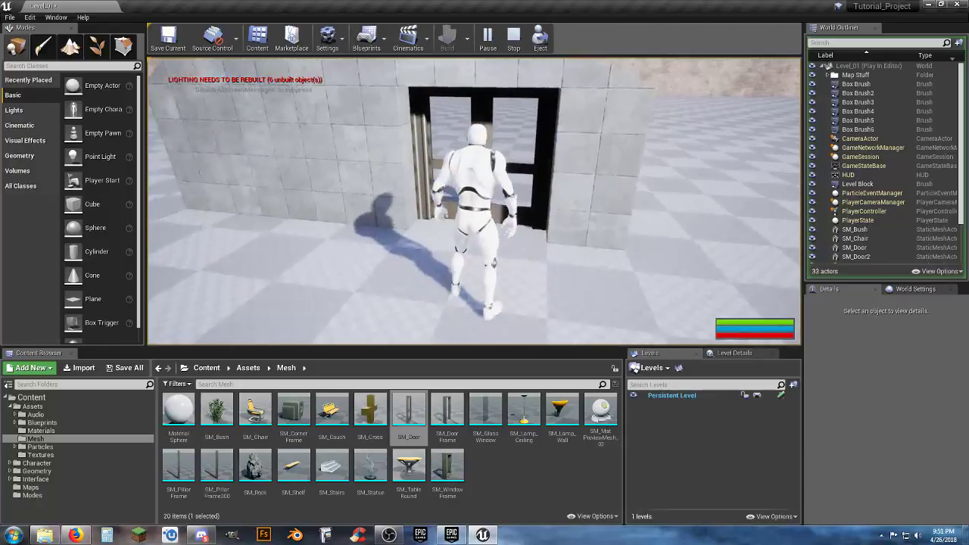
# Run the character back and forth through the closed double doors from both sides of the gable wall to test their collision
pyautogui.press('w')
pyautogui.press('s')
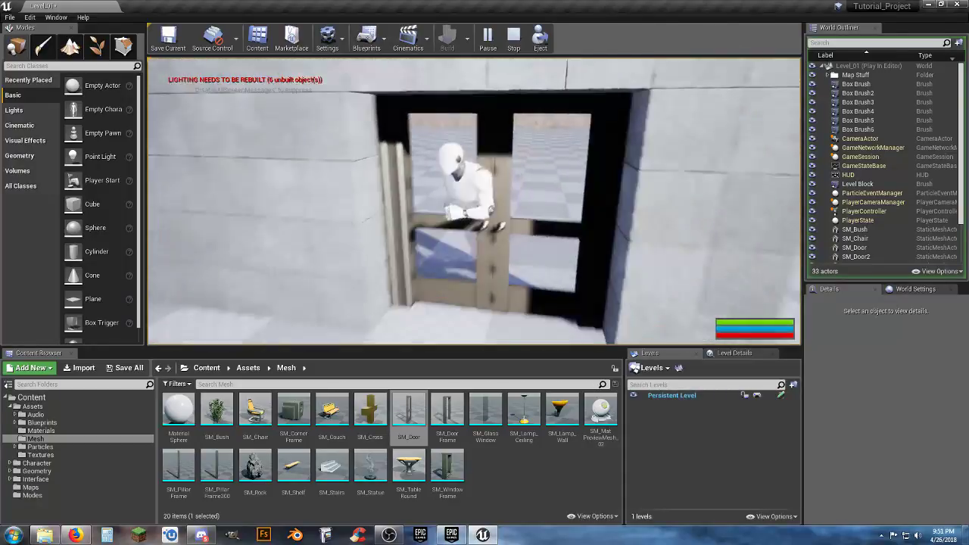
pyautogui.press('w')
pyautogui.press('s')
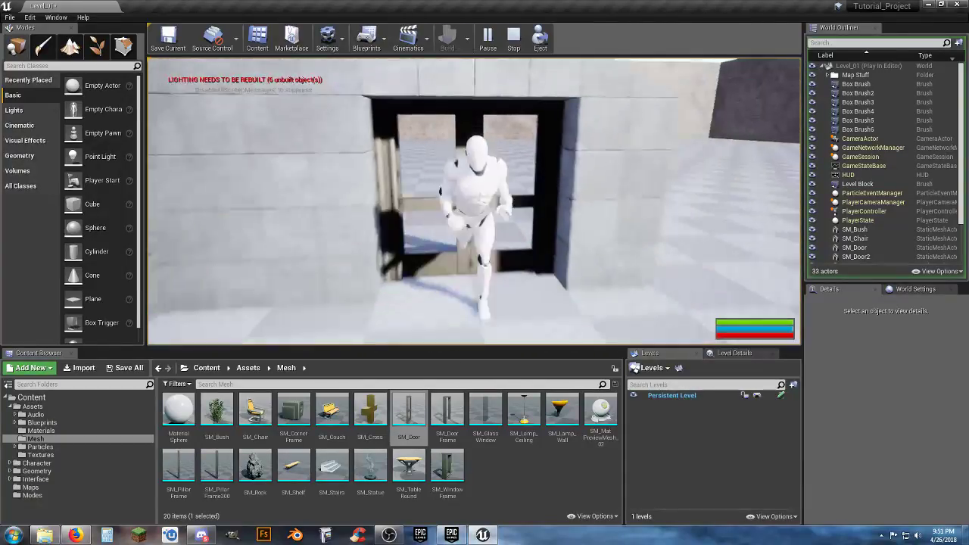
pyautogui.press('w')
pyautogui.press('s')
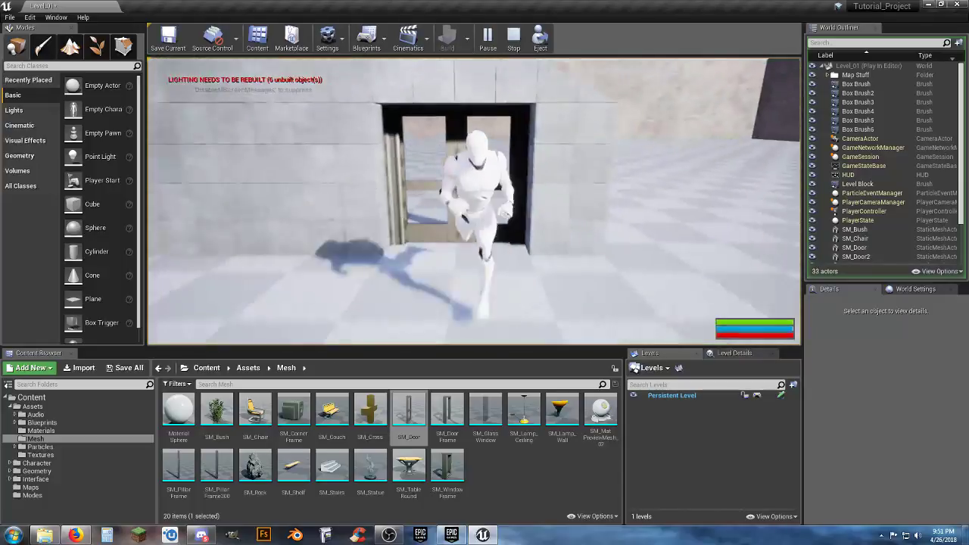
pyautogui.press('w')
pyautogui.press('s')
pyautogui.press('w')
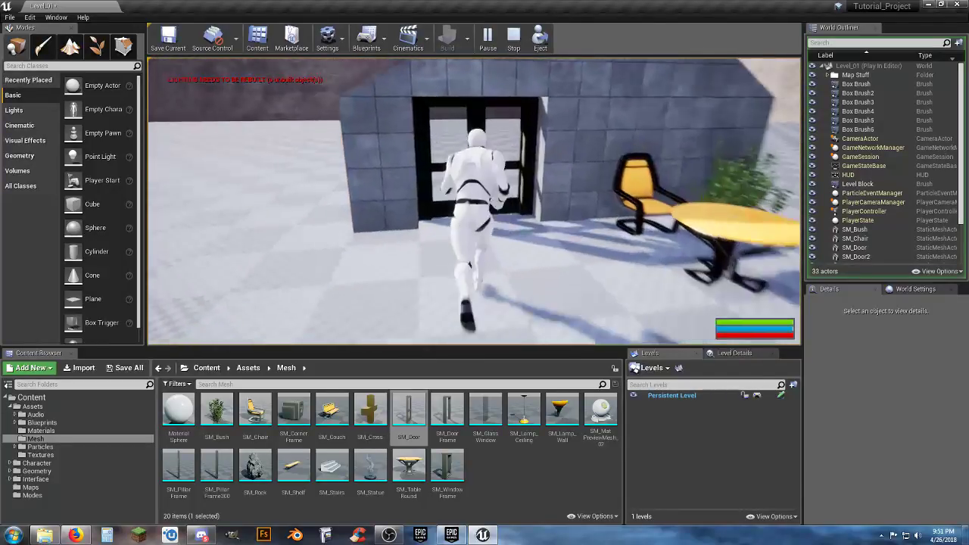
pyautogui.press('s')
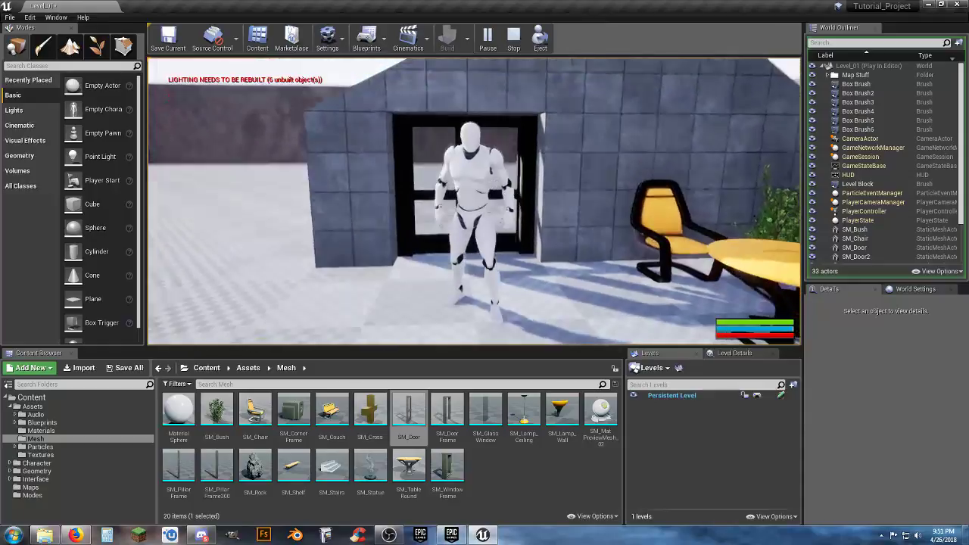
# Repeat the passes through the double doors, inspect them close up from the furniture side, and end the play session
pyautogui.press('a')
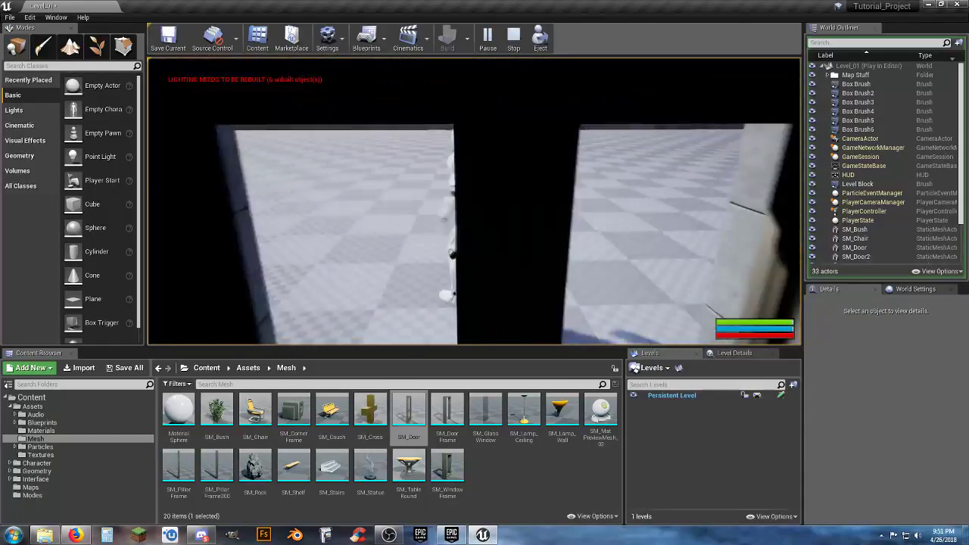
pyautogui.press('s')
pyautogui.press('w')
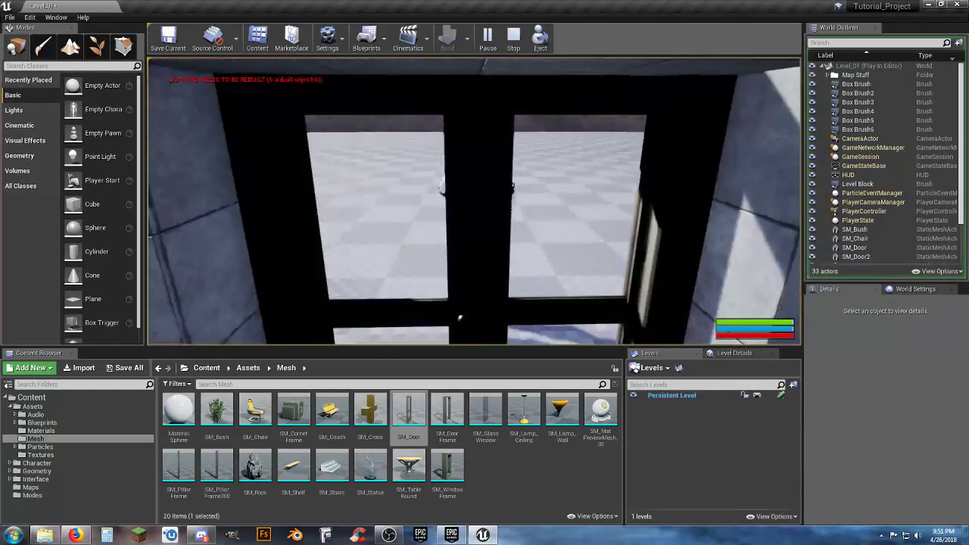
pyautogui.press('s')
pyautogui.press('w')
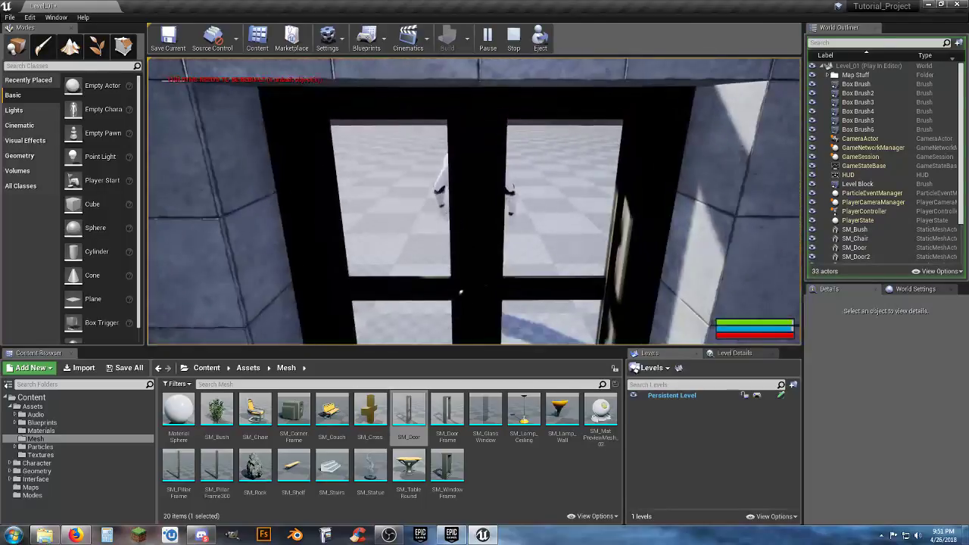
pyautogui.press('s')
pyautogui.press('w')
pyautogui.press('d')
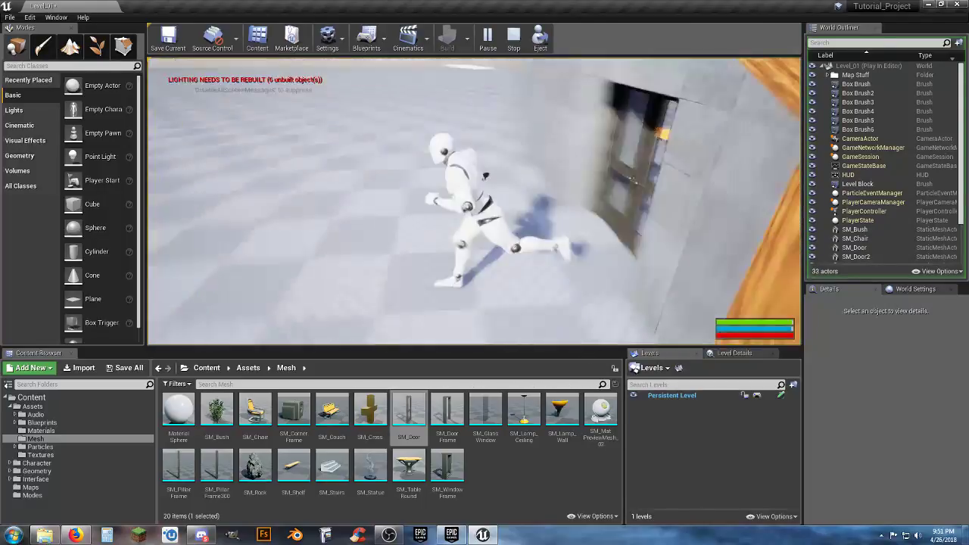
pyautogui.press('w')
pyautogui.press('s')
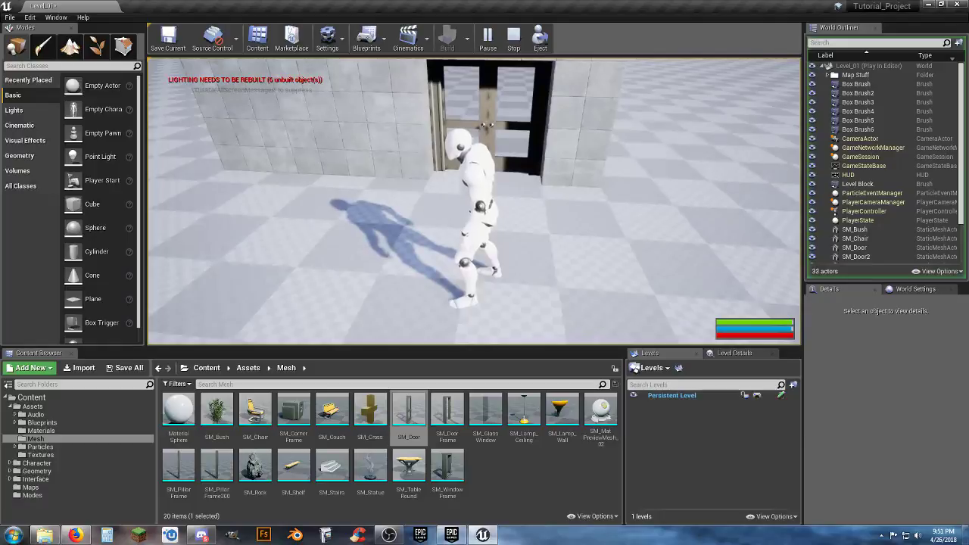
pyautogui.press('w')
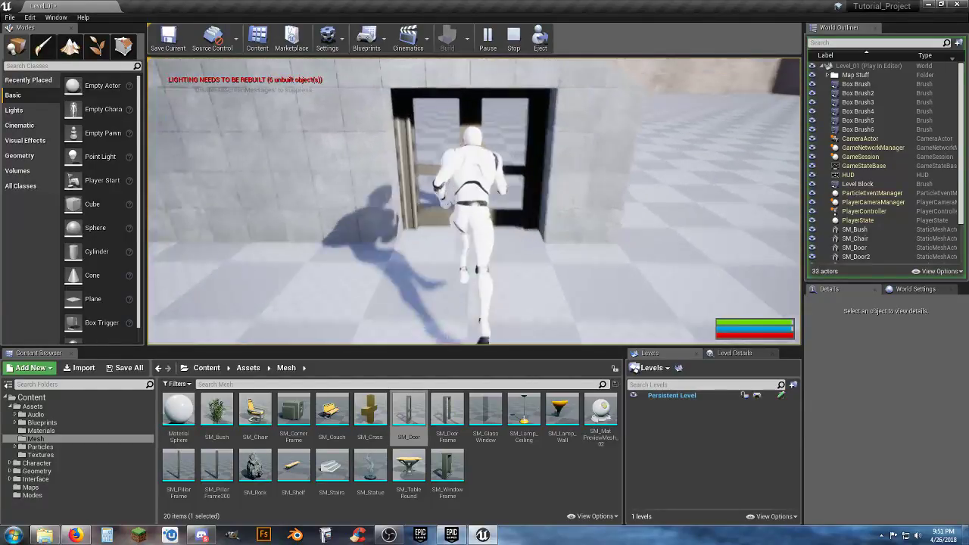
pyautogui.press('s')
pyautogui.press('a')
pyautogui.press('w')
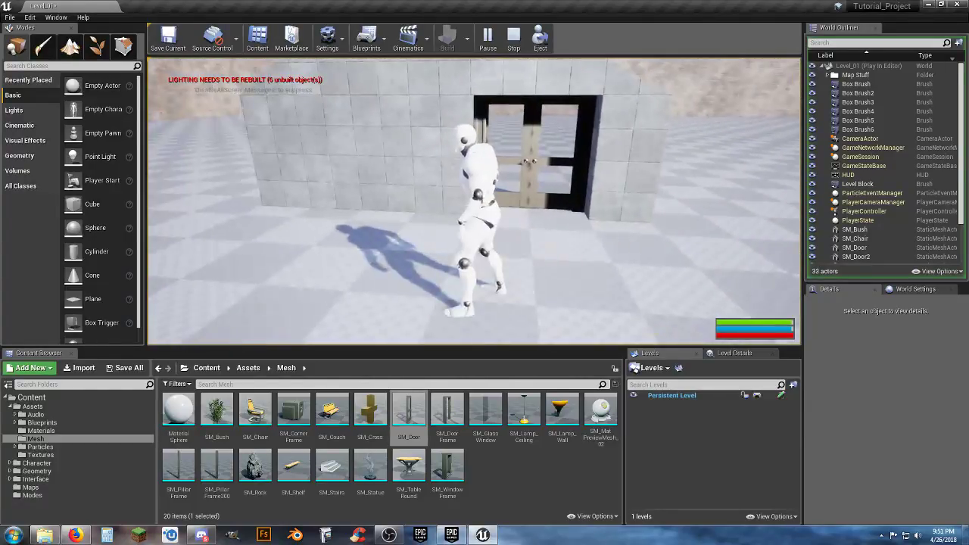
pyautogui.press('Escape')
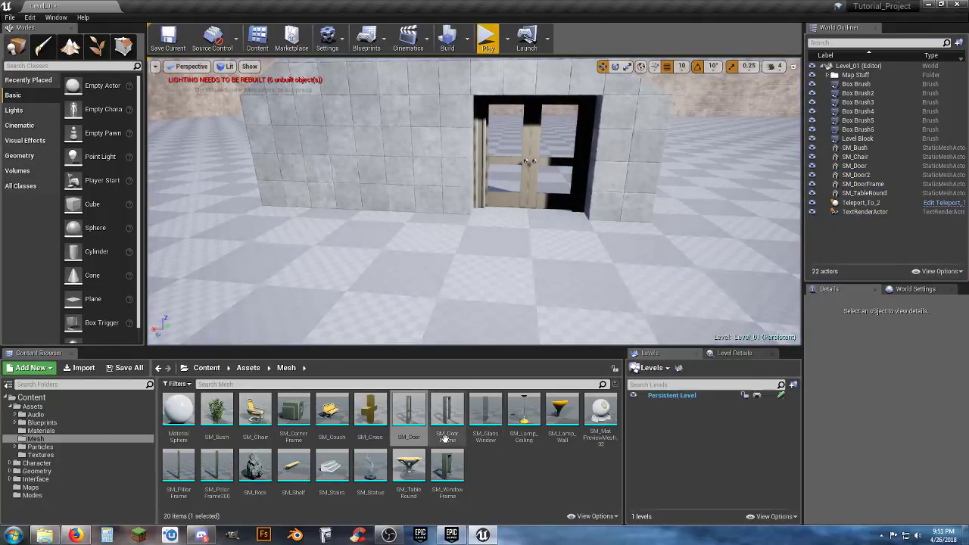
# Add an 18DOP simplified collision to the SM_Door mesh and close its editor
pyautogui.doubleClick(413, 416)
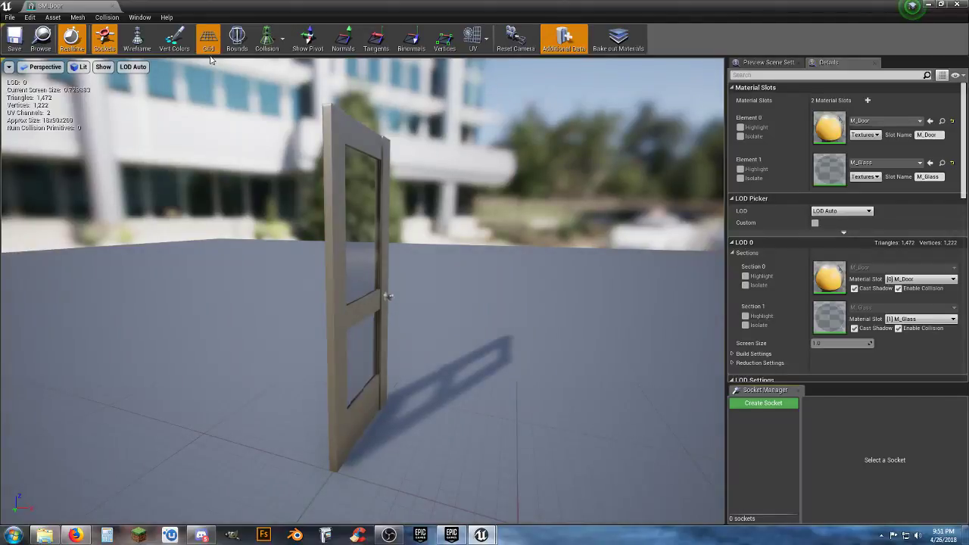
pyautogui.click(113, 18)
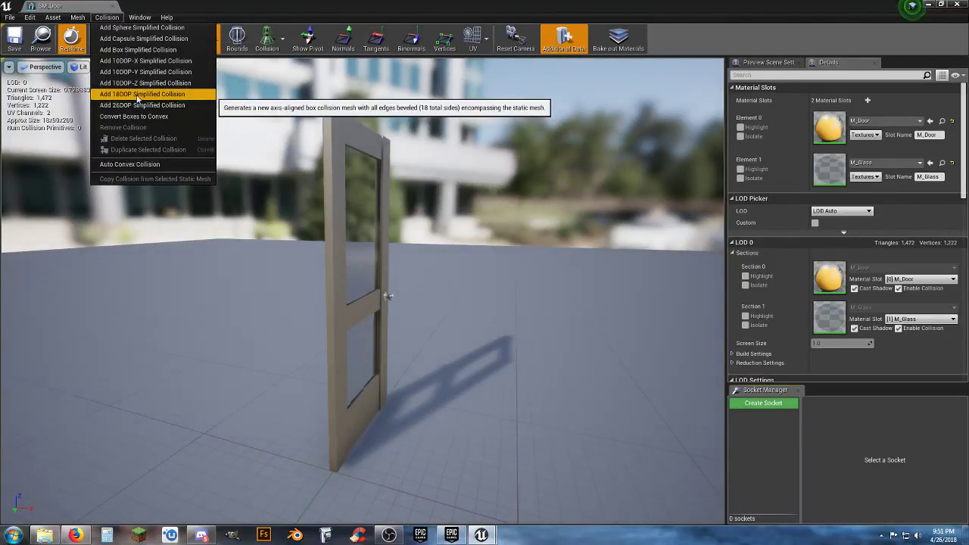
pyautogui.click(138, 96)
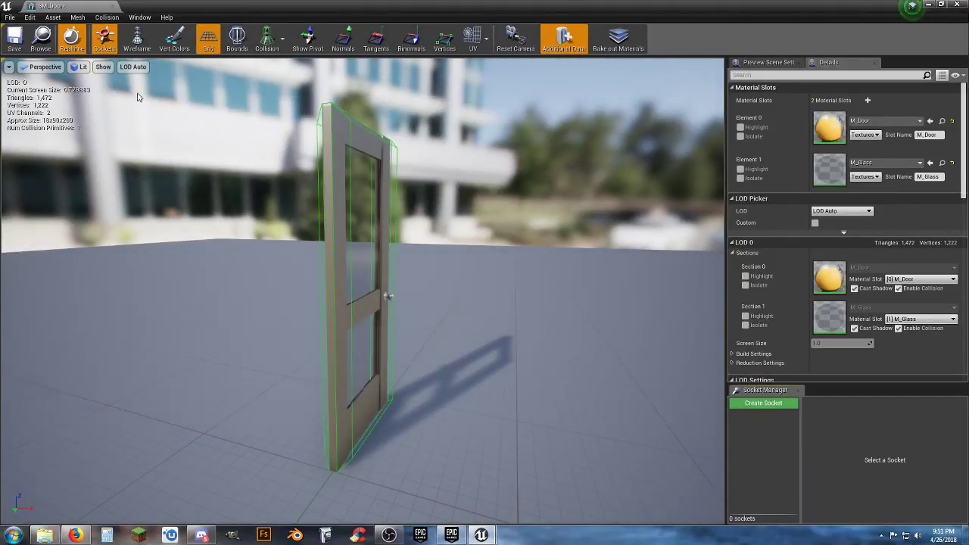
pyautogui.click(112, 8)
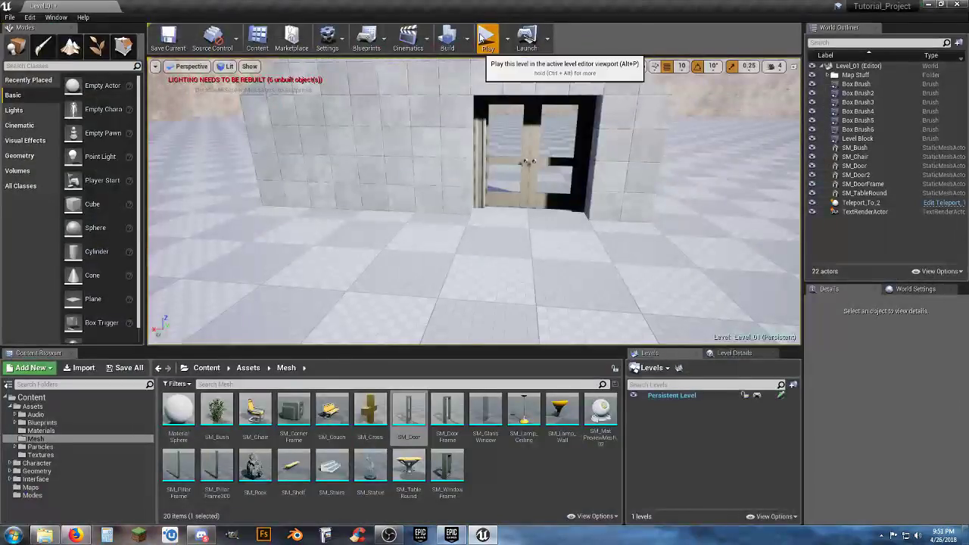
# Play the level and run the character up to the double doors from the side without furniture to test the new collision
pyautogui.click(487, 34)
pyautogui.press('w')
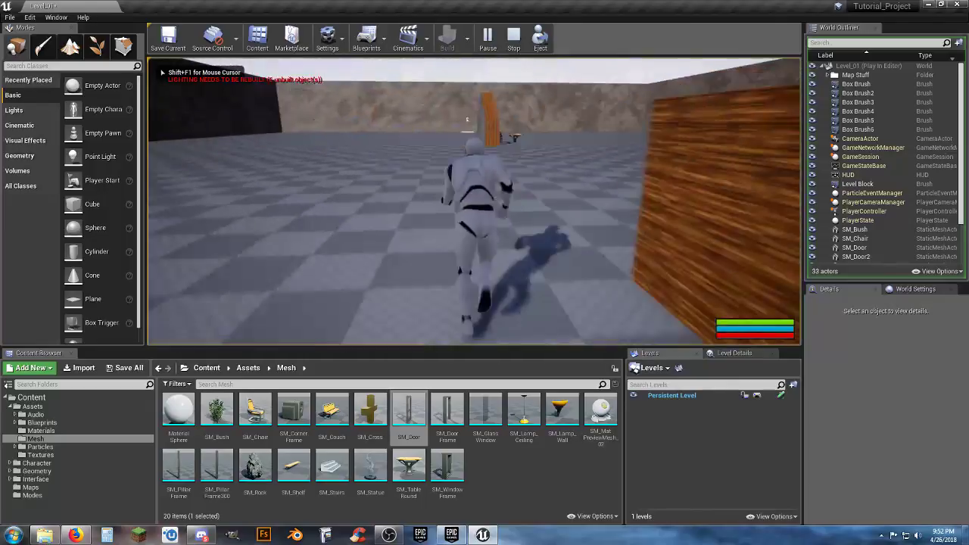
pyautogui.press('w')
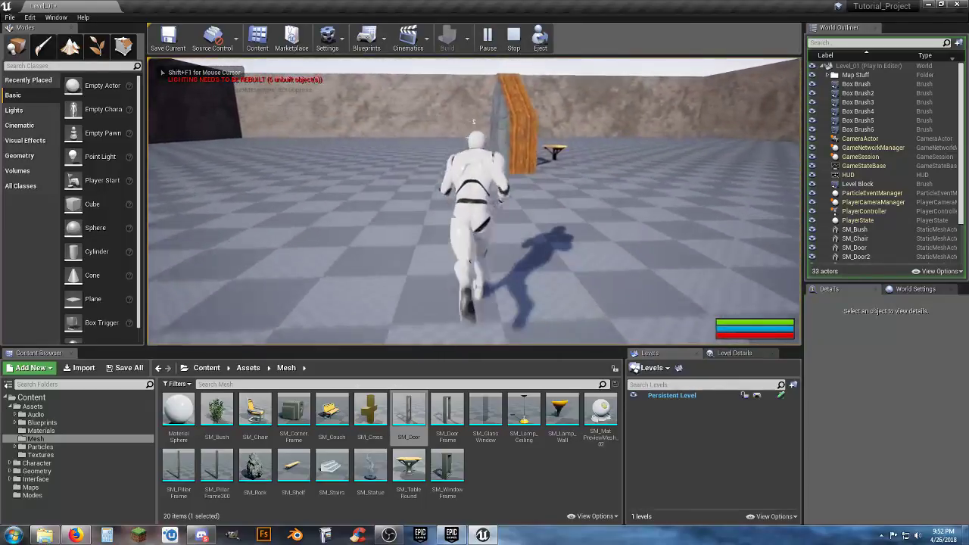
pyautogui.press('w')
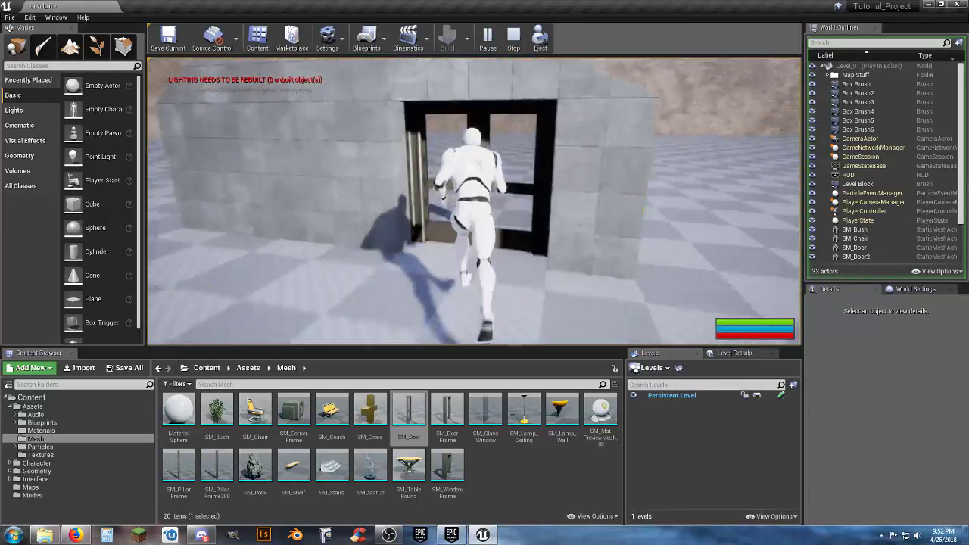
pyautogui.press('w')
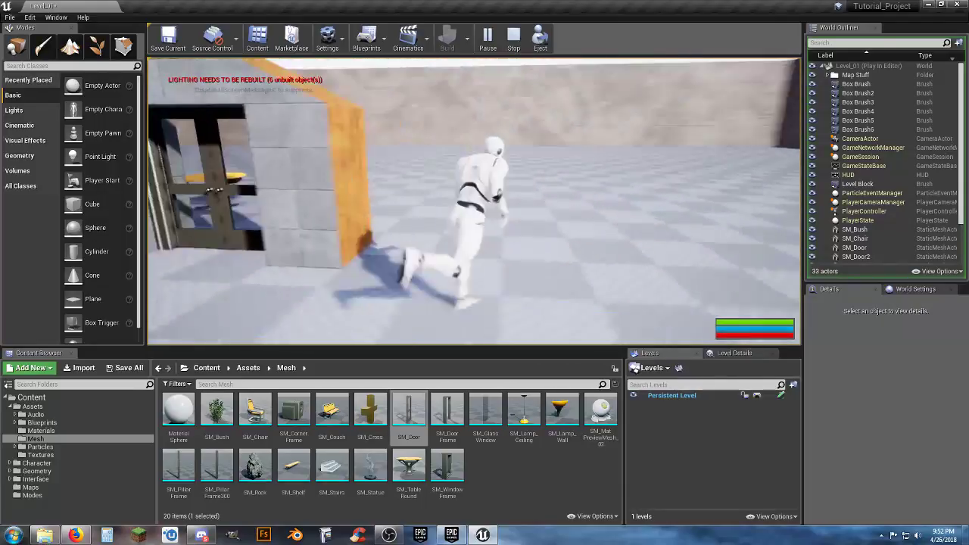
# Run the character toward the double doors on the furniture side and back away from them
pyautogui.press('w')
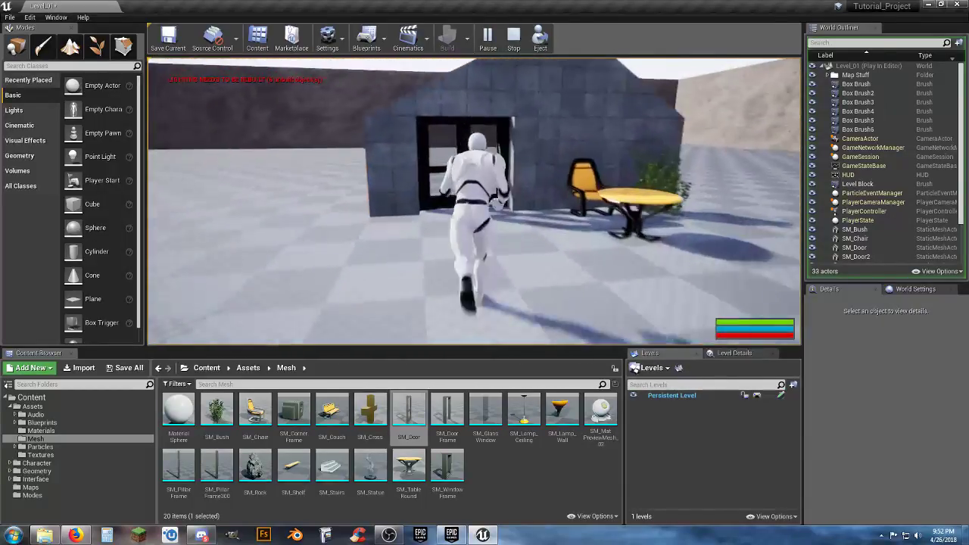
pyautogui.press('s')
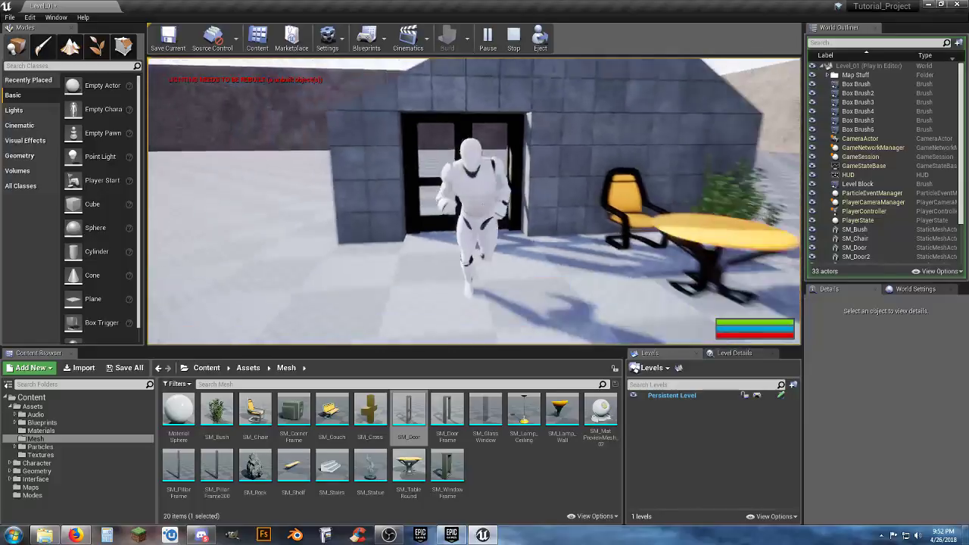
pyautogui.press('s')
pyautogui.press('w')
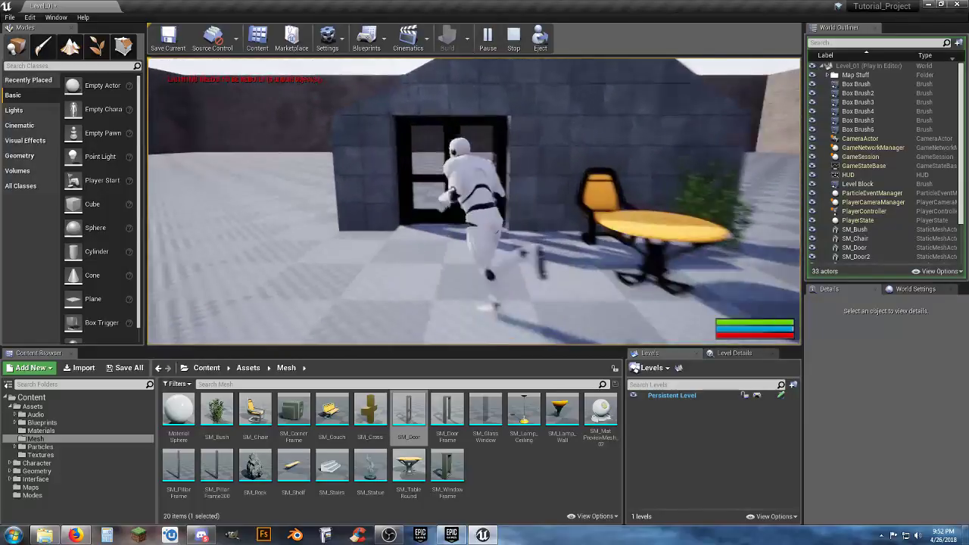
pyautogui.press('s')
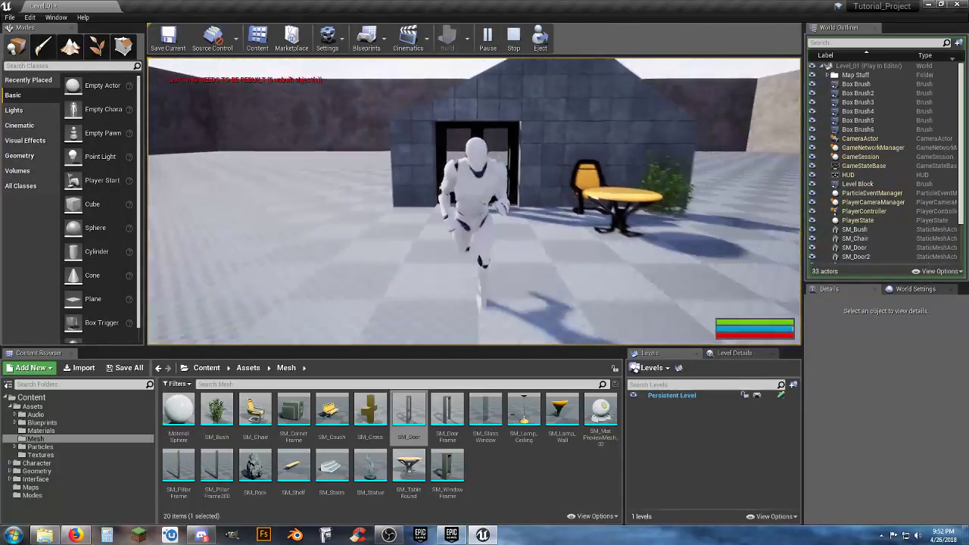
# Run the character around the wood-textured end of the gable wall to test the doors' opposite side
pyautogui.press('a')
pyautogui.press('w')
pyautogui.press('d')
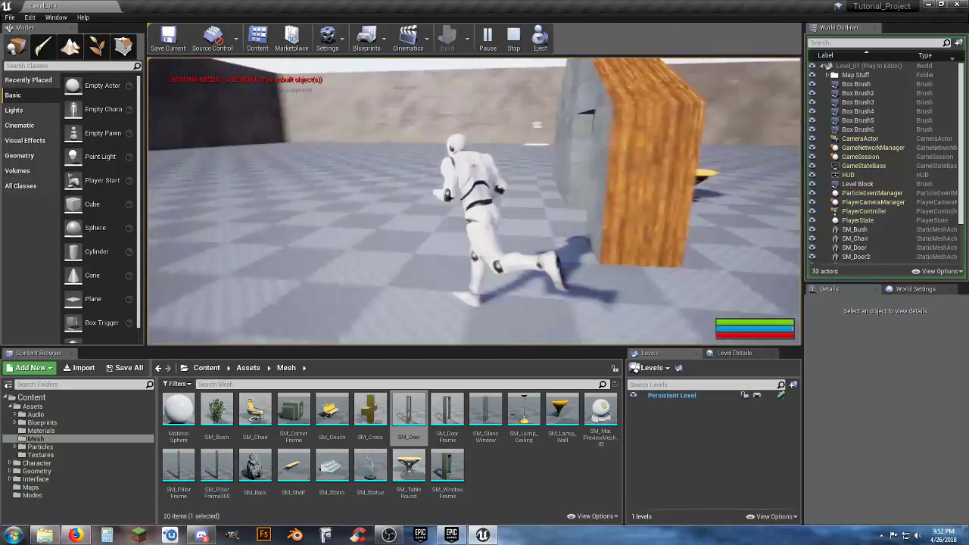
pyautogui.press('w')
pyautogui.press('d')
pyautogui.press('s')
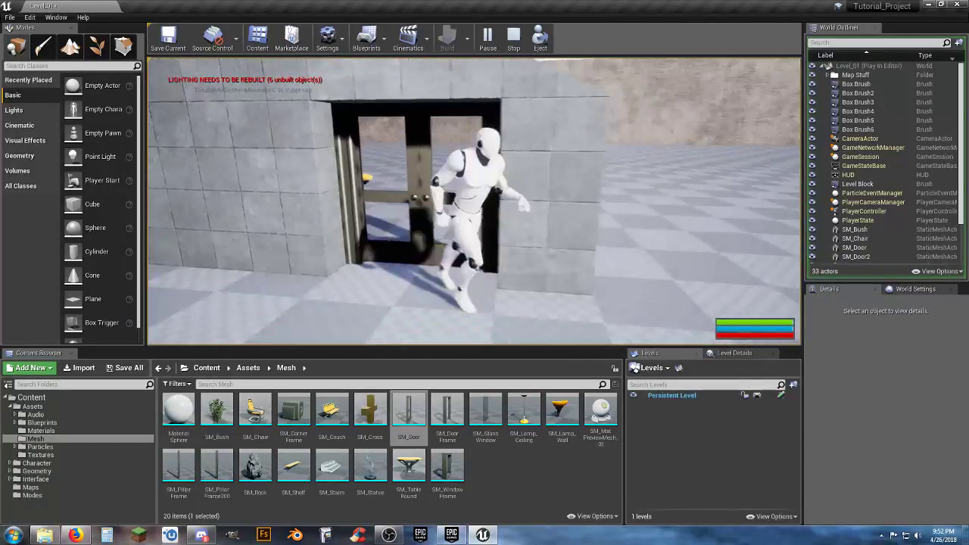
# View the gable wall from the furniture side, run the character at the double doors again, and back off
pyautogui.press('d')
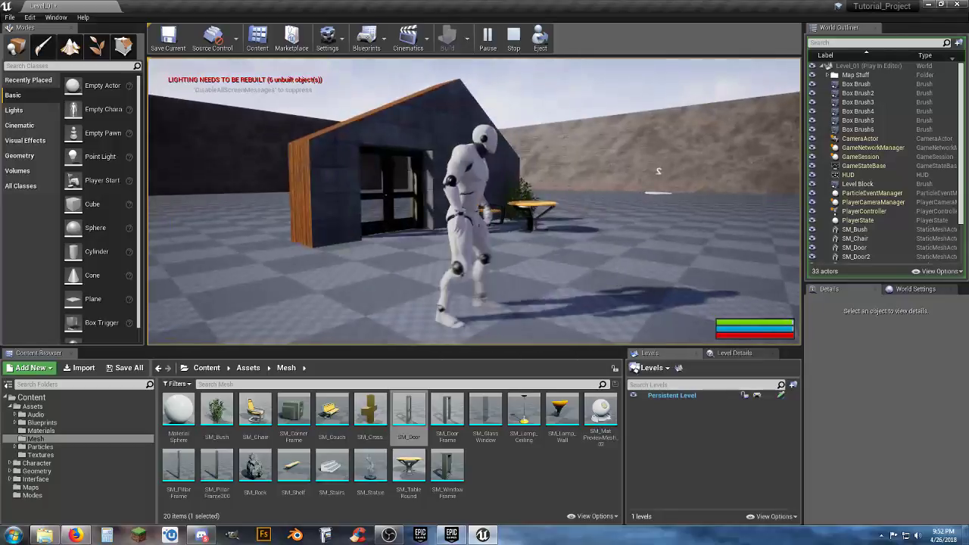
pyautogui.press('d')
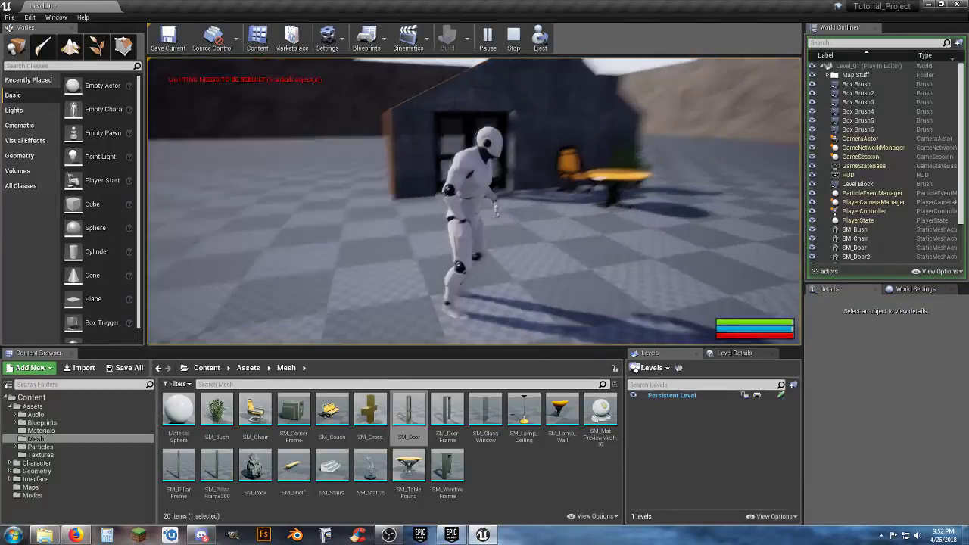
pyautogui.press('w')
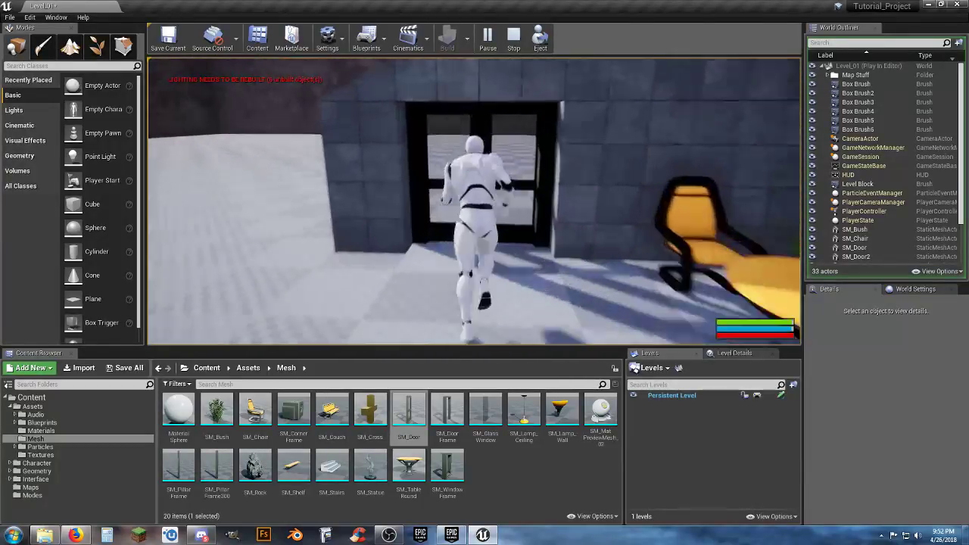
pyautogui.press('s')
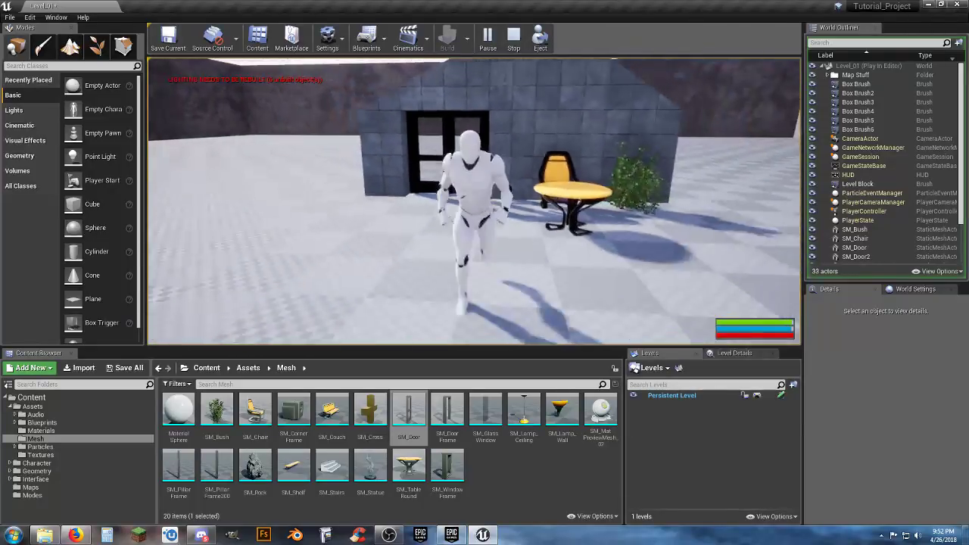
# Jump the character onto the gable wall's wooden top, then return it to the ground beside the table and chair
pyautogui.press('w')
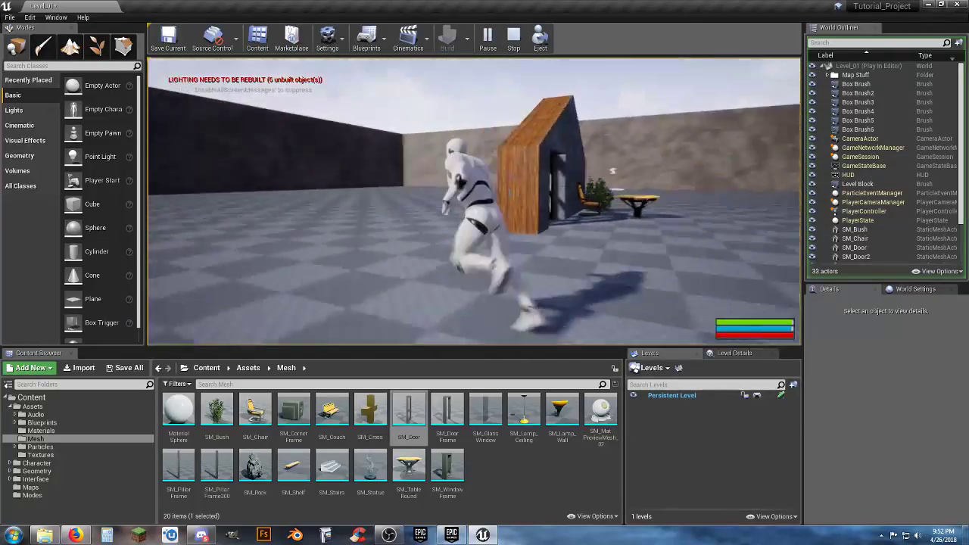
pyautogui.press('space')
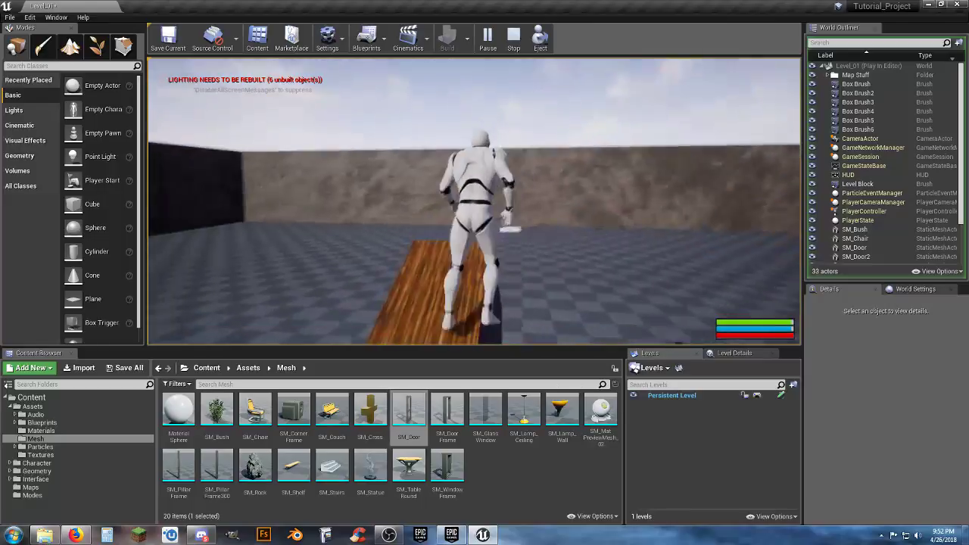
pyautogui.press('w')
pyautogui.press('w')
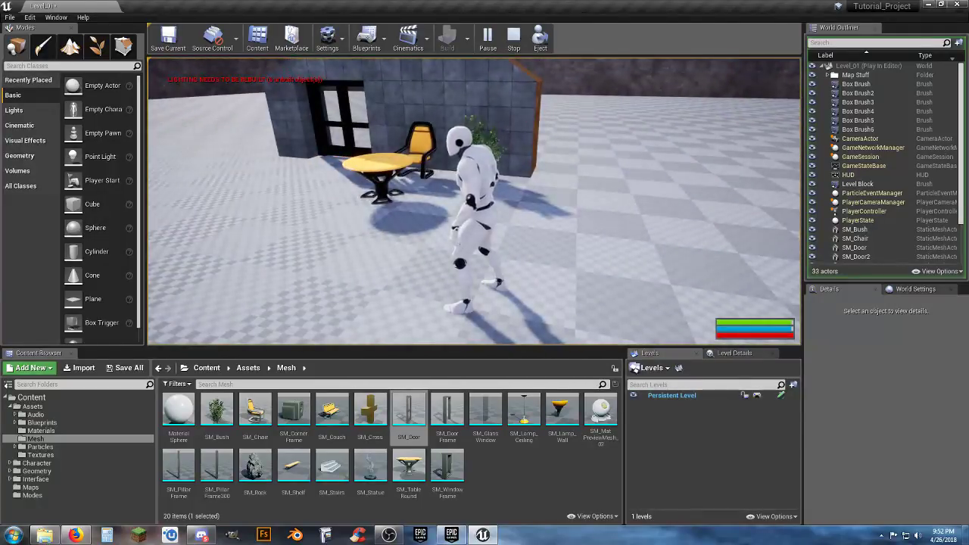
pyautogui.press('w')
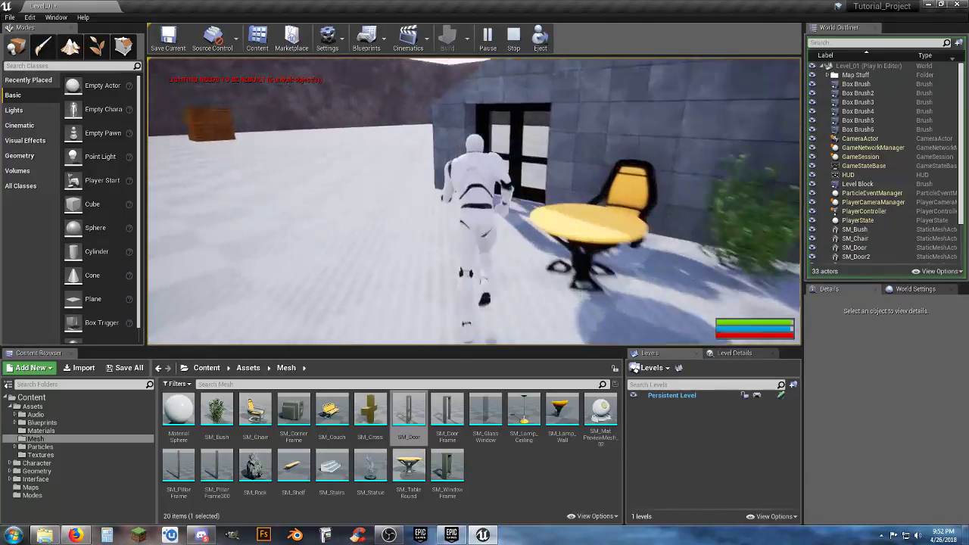
# Run the character past the table and chair up to the double doors on the furniture side
pyautogui.press('w')
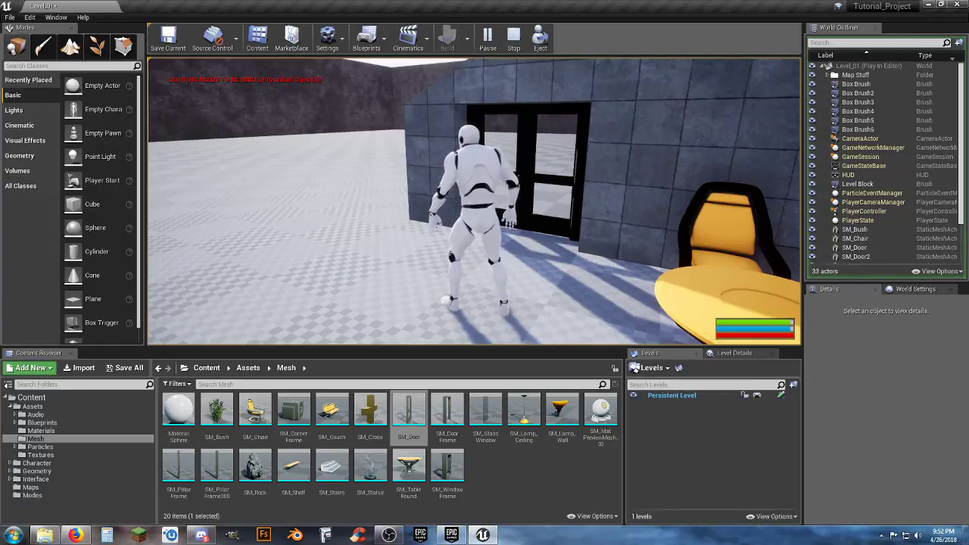
pyautogui.press('w')
pyautogui.press('d')
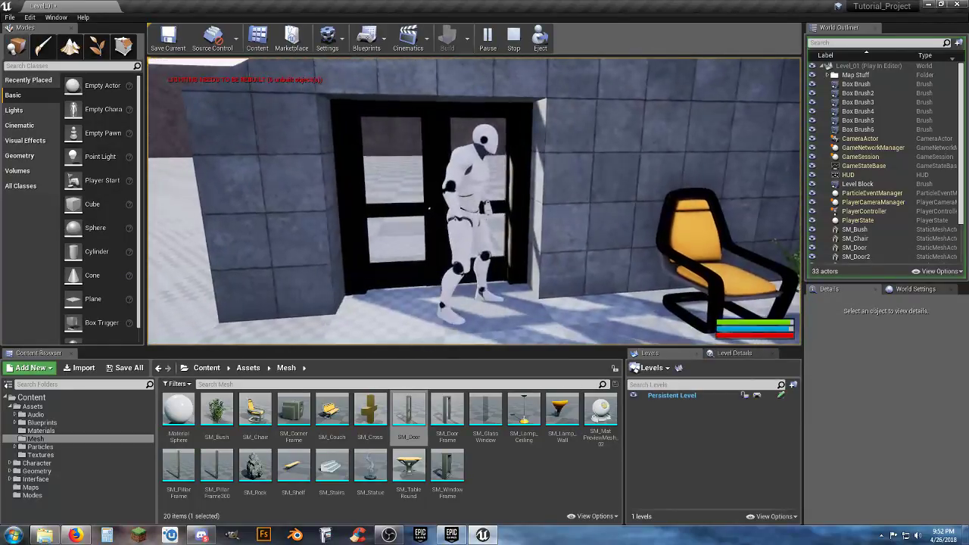
# Jump the character onto the gable wall's wooden top, run it to the ridge, and leap off toward the table
pyautogui.press('s')
pyautogui.press('w')
pyautogui.press('space')
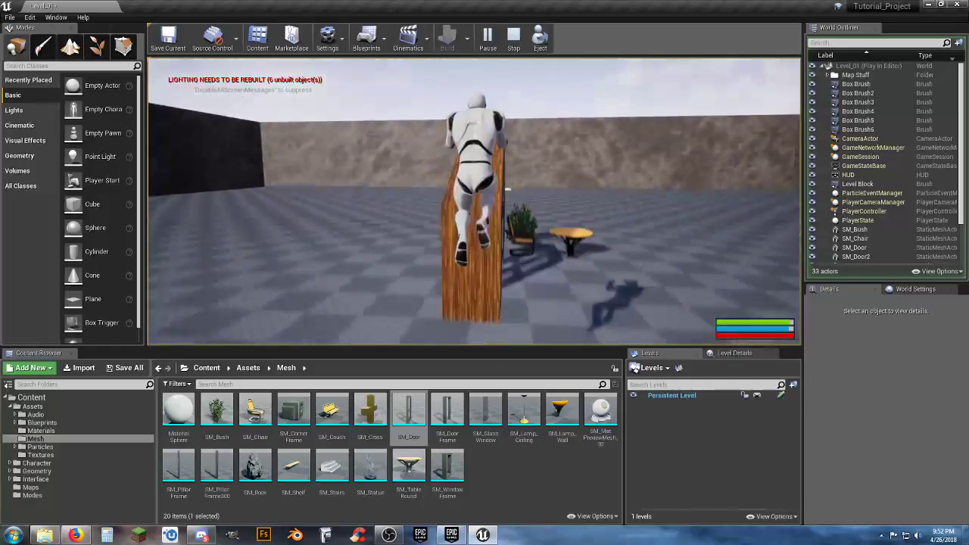
pyautogui.press('w')
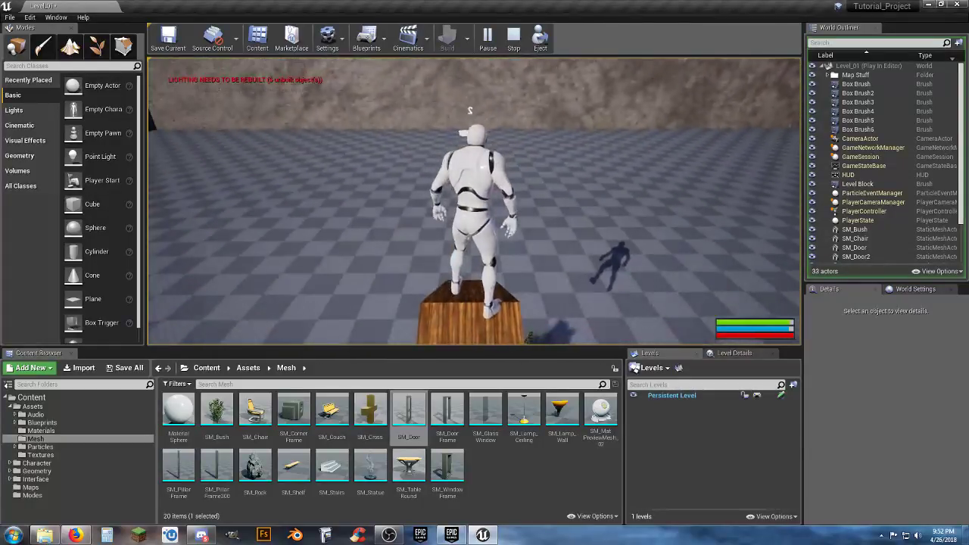
pyautogui.press('w')
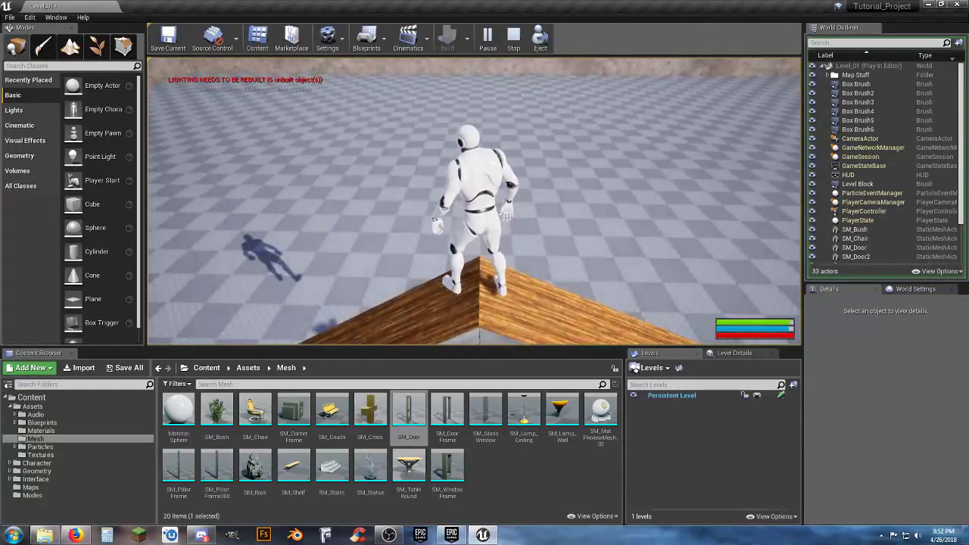
pyautogui.press('w')
pyautogui.press('space')
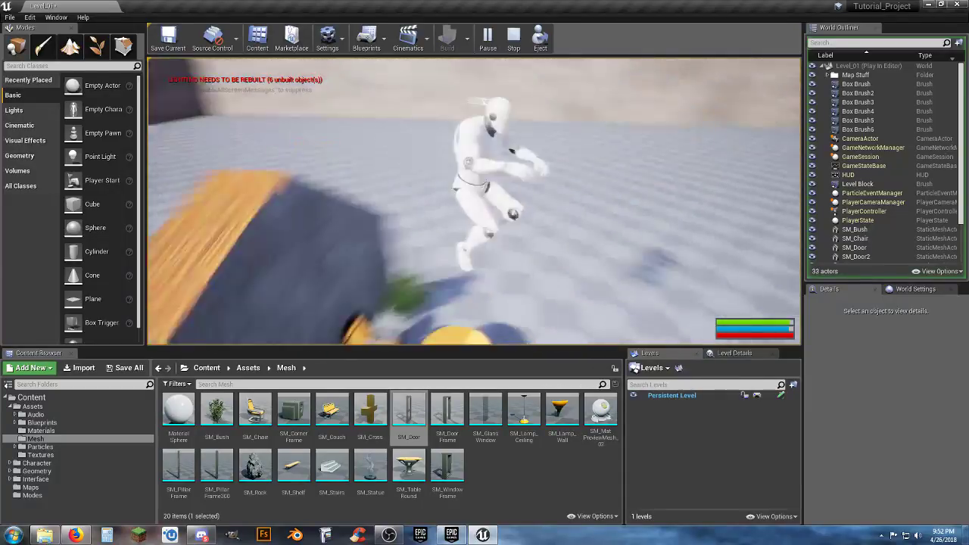
# Run the character against the closed double doors twice to test their collision, backing away after each attempt
pyautogui.press('w')
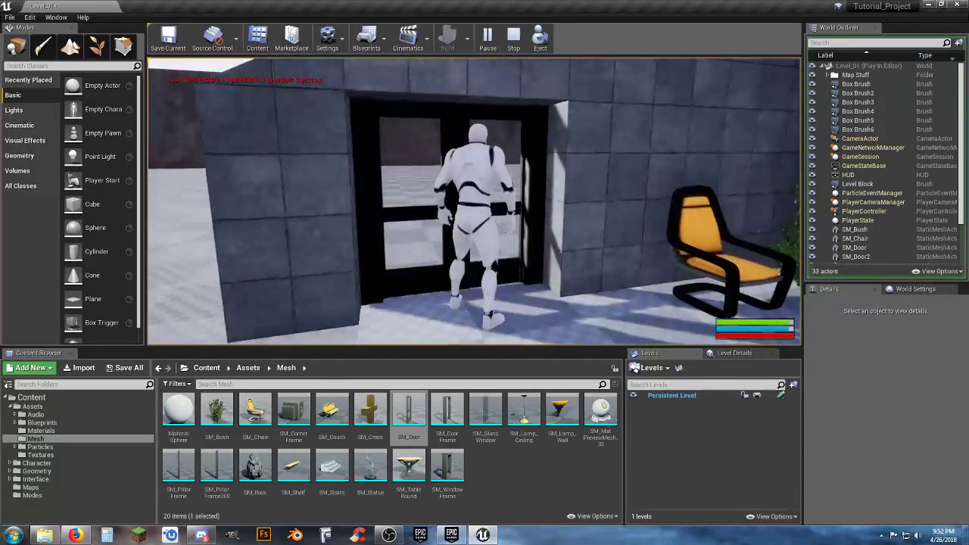
pyautogui.press('s')
pyautogui.press('w')
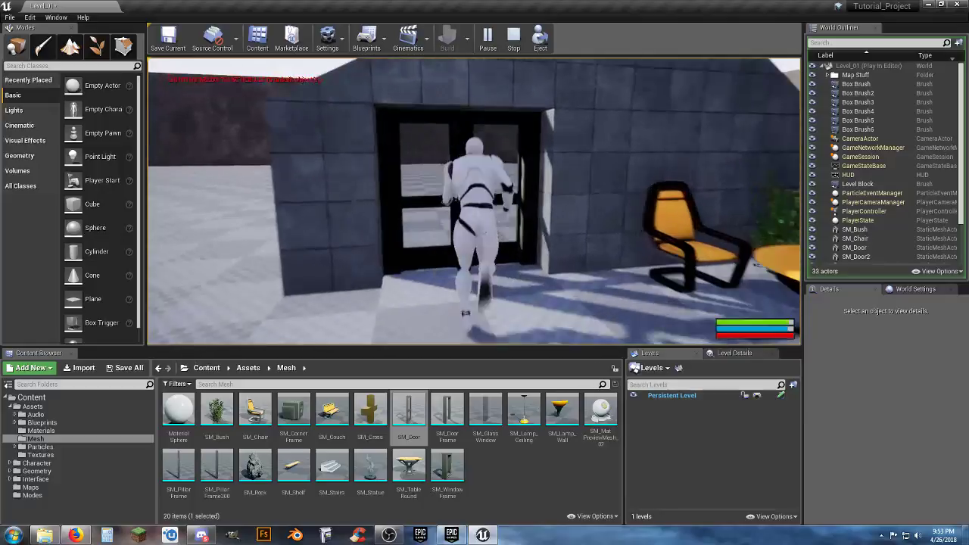
pyautogui.press('s')
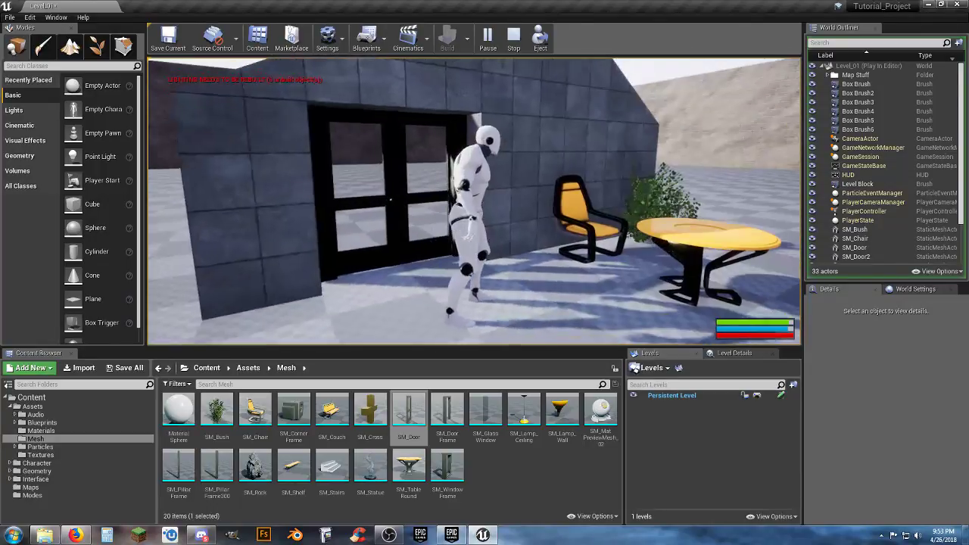
# Jump the character from the door end onto the wooden gable top and run over it to the ground beyond the bush
pyautogui.press('w')
pyautogui.press('a')
pyautogui.press('space')
pyautogui.press('w')
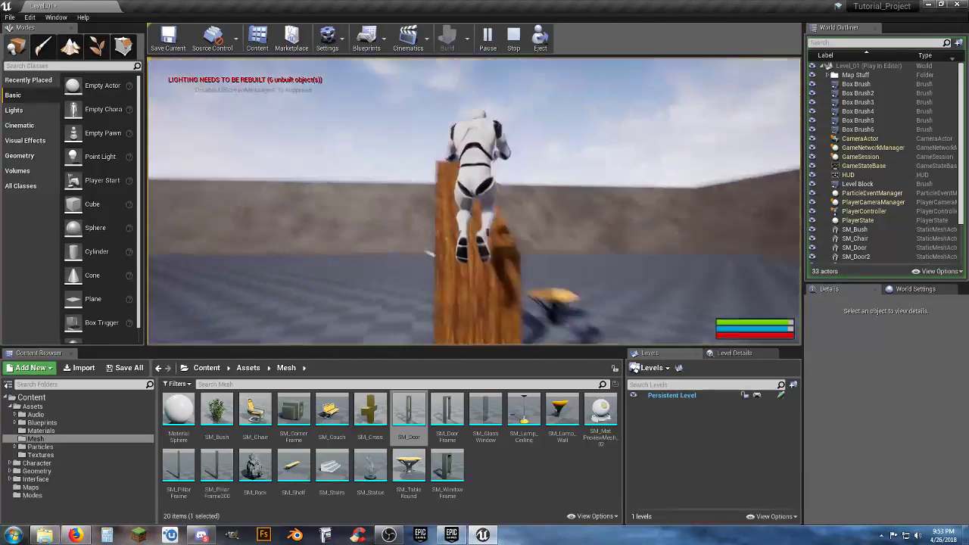
pyautogui.press('w')
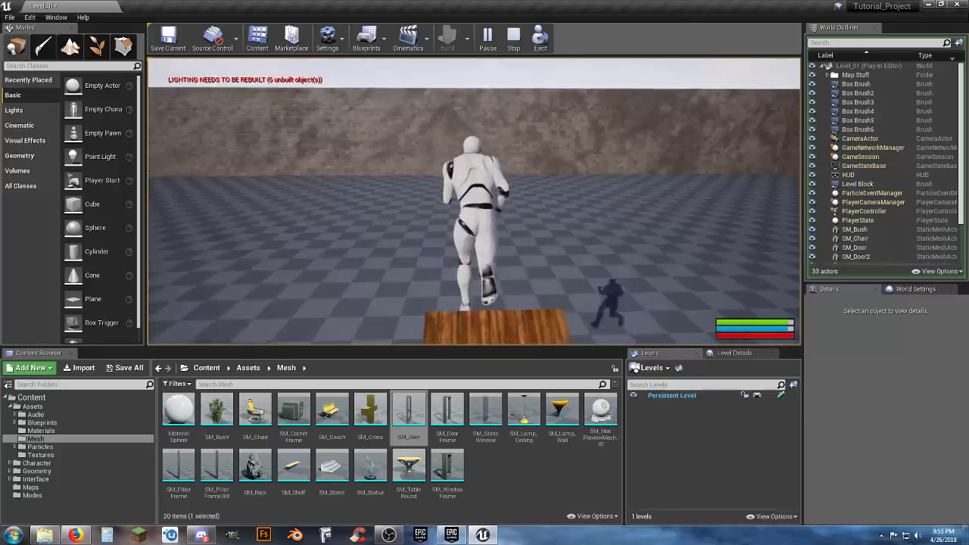
pyautogui.press('w')
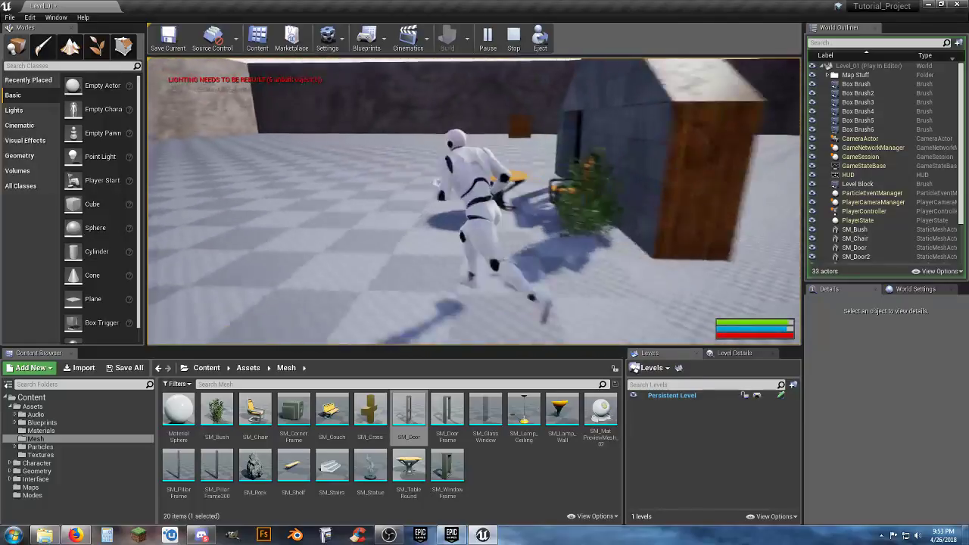
# Walk the character around the bush, table and chair back to the open floor facing the double doors
pyautogui.press('a')
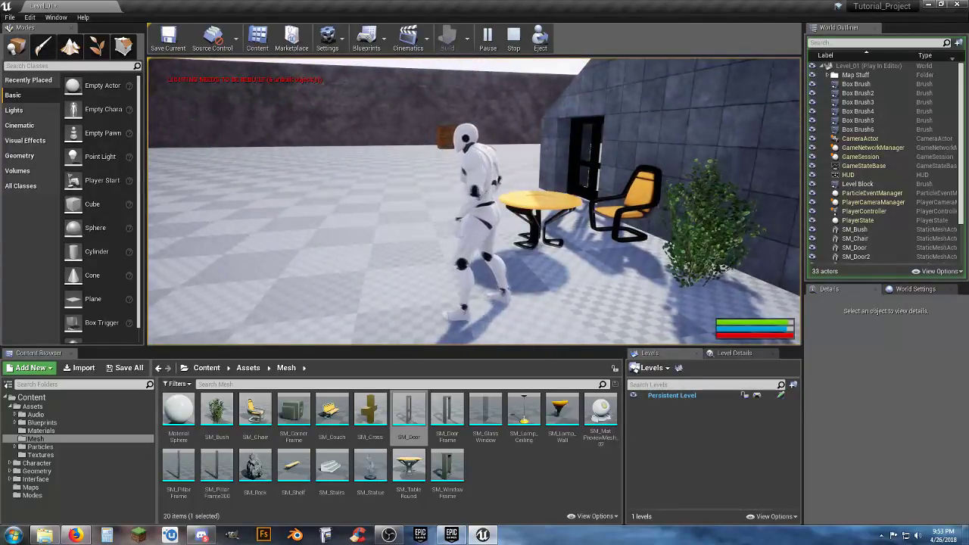
pyautogui.press('w')
pyautogui.press('s')
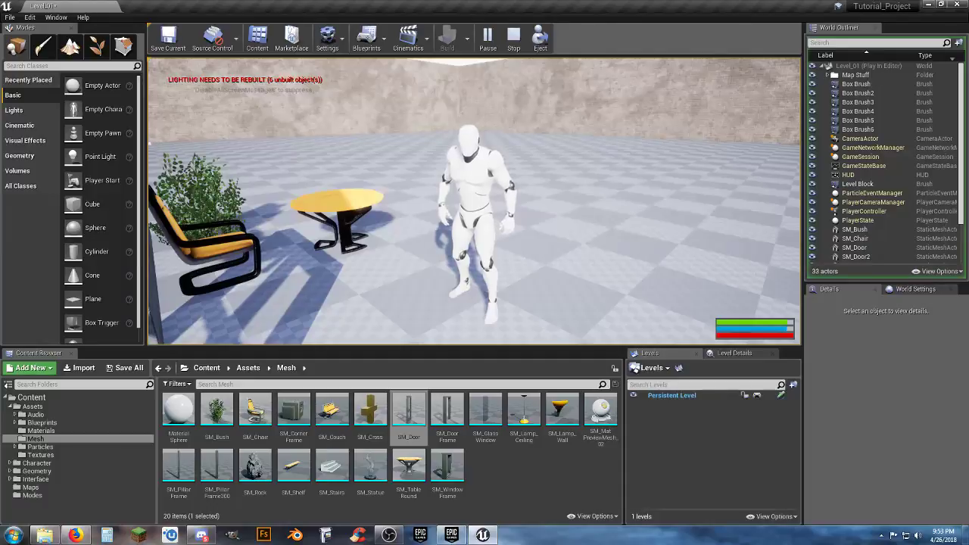
pyautogui.press('w')
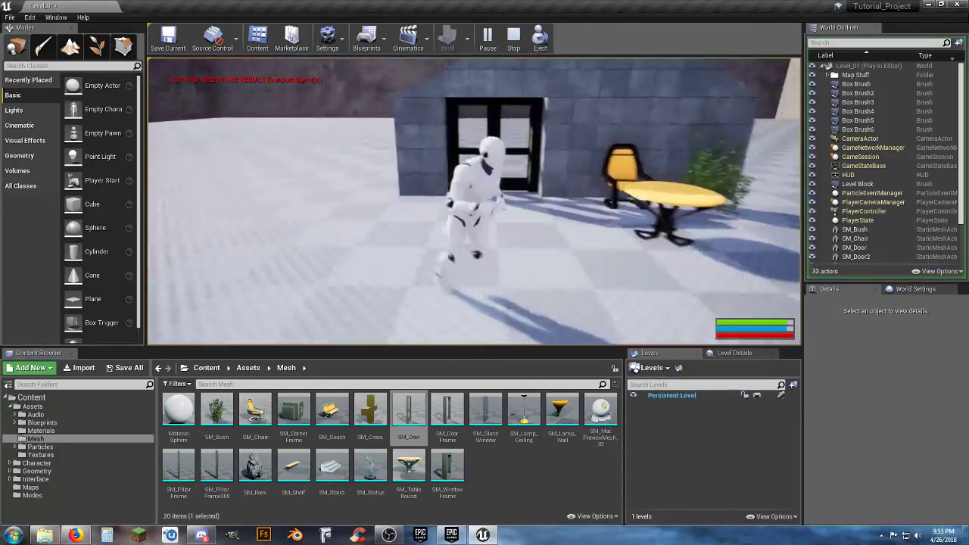
pyautogui.press('w')
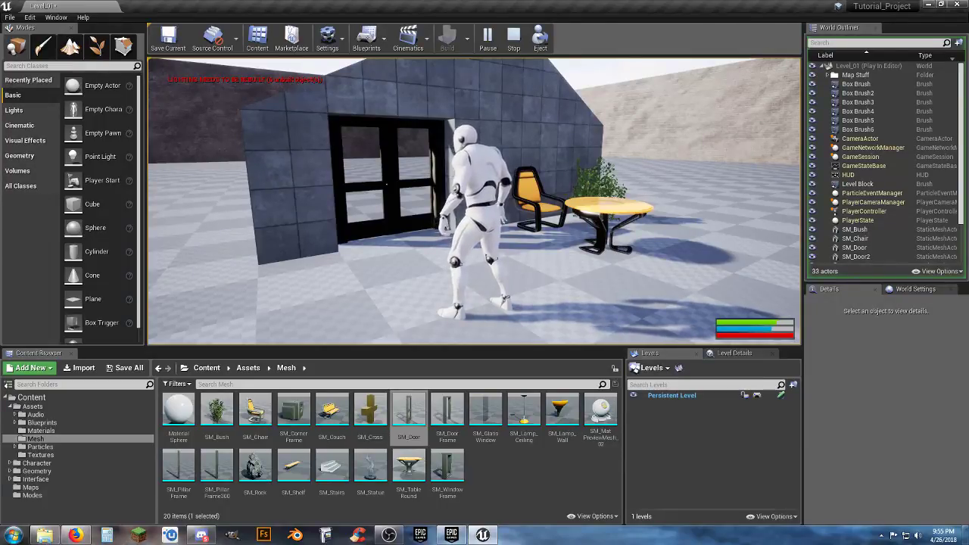
# Reposition the character in front of the gable wall and end the play session
pyautogui.press('w')
pyautogui.press('s')
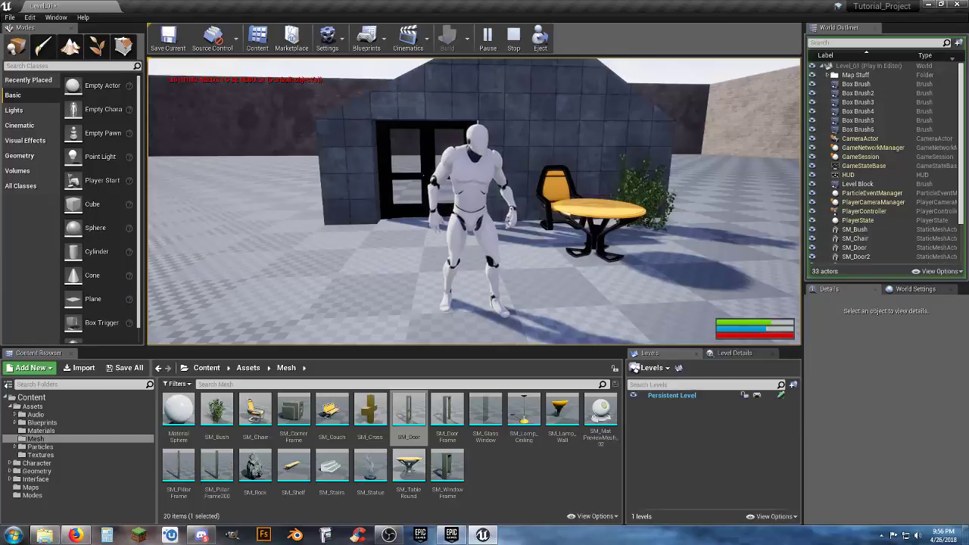
pyautogui.press('w')
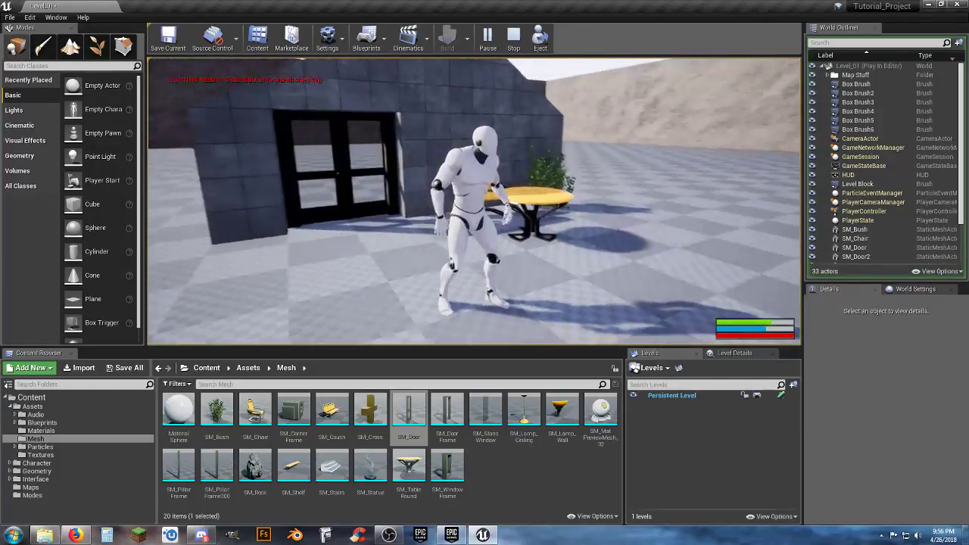
pyautogui.press('Escape')
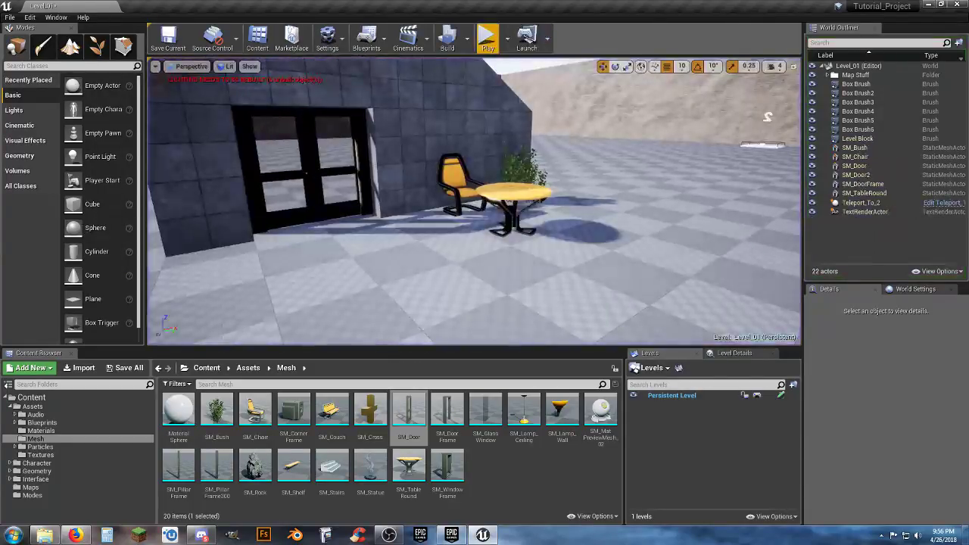